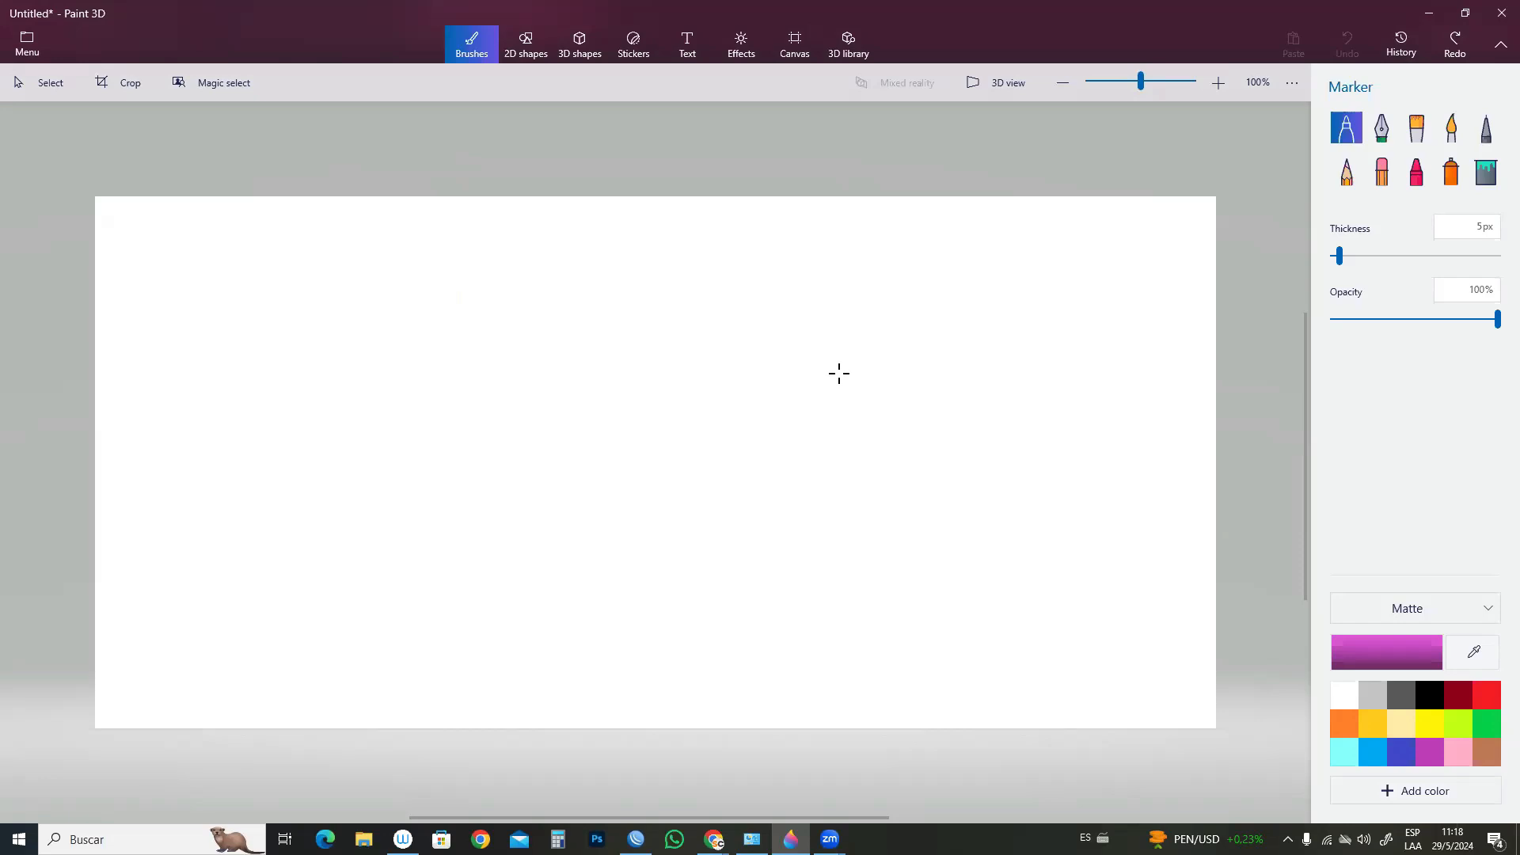
- Handwrite a two-by-two group of letters in magenta marker, "d o" above "d d", and close it with a curly brace
left_click_drag(287, 278, 279, 232)
left_click_drag(339, 266, 342, 269)
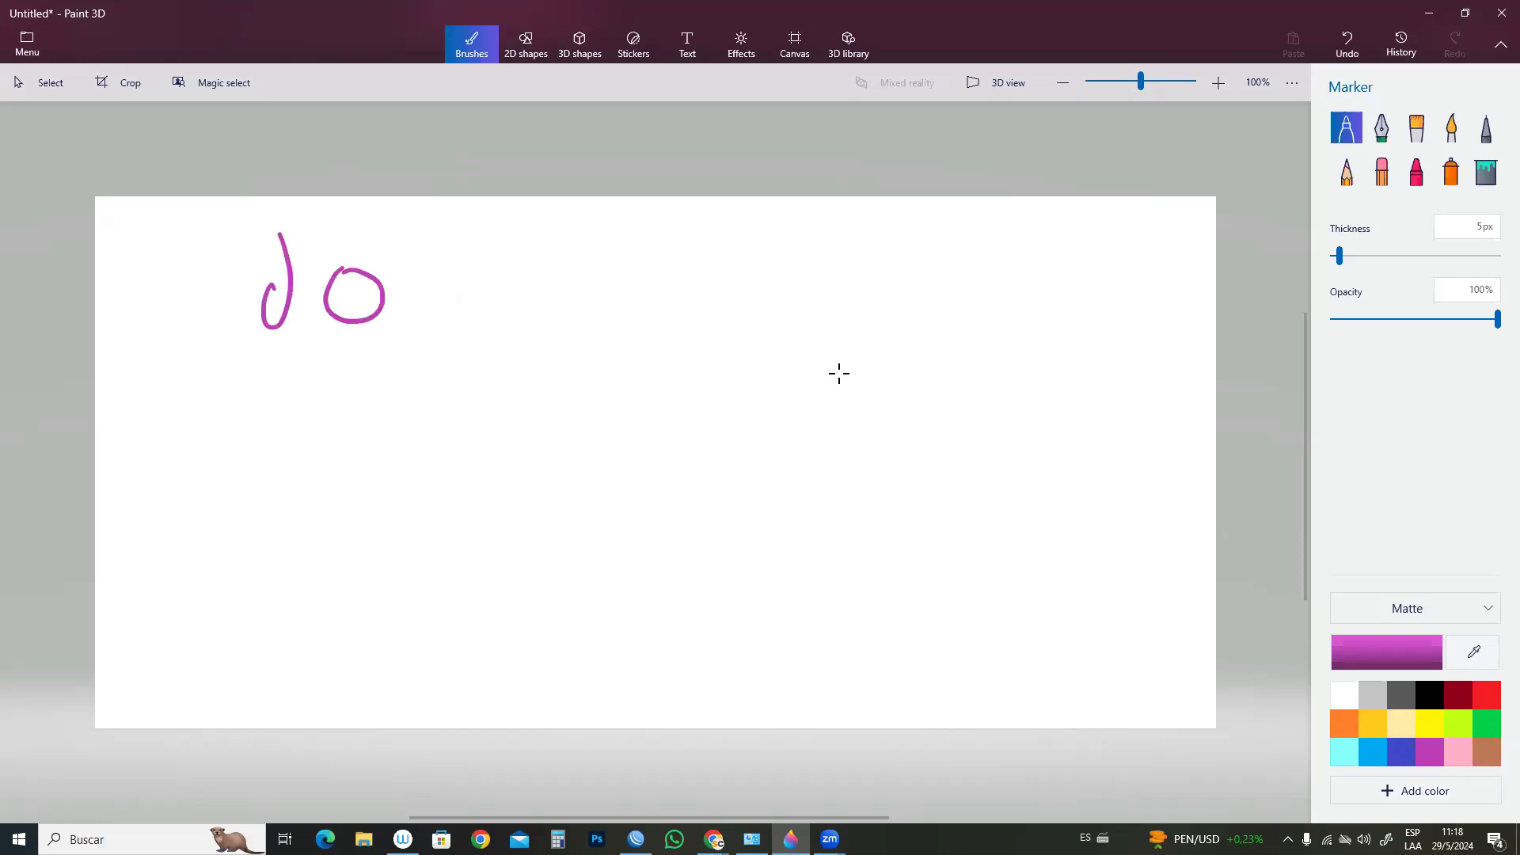
mouse_move(268, 425)
left_mouse_down()
mouse_move(286, 431)
mouse_move(287, 366)
left_mouse_up()
left_click_drag(349, 407, 354, 365)
left_click_drag(403, 247, 376, 430)
- Handwrite "32 bits" beside the curly brace
mouse_move(456, 313)
left_mouse_down()
mouse_move(434, 355)
mouse_move(540, 352)
left_mouse_up()
left_click_drag(559, 357, 553, 373)
left_click(560, 343)
mouse_move(594, 309)
left_mouse_down()
mouse_move(582, 356)
mouse_move(586, 343)
left_mouse_up()
- Draw an arrow from "32 bits" and handwrite "hashing" at its end
left_click_drag(575, 353, 687, 348)
left_click_drag(664, 339, 687, 348)
left_click_drag(728, 292, 717, 345)
mouse_move(717, 345)
left_mouse_down()
mouse_move(704, 340)
mouse_move(733, 347)
left_mouse_up()
left_click_drag(744, 332, 749, 345)
mouse_move(768, 295)
left_mouse_down()
mouse_move(757, 343)
mouse_move(767, 356)
mouse_move(788, 345)
left_mouse_up()
mouse_move(807, 342)
left_mouse_down()
mouse_move(788, 369)
mouse_move(791, 348)
left_mouse_up()
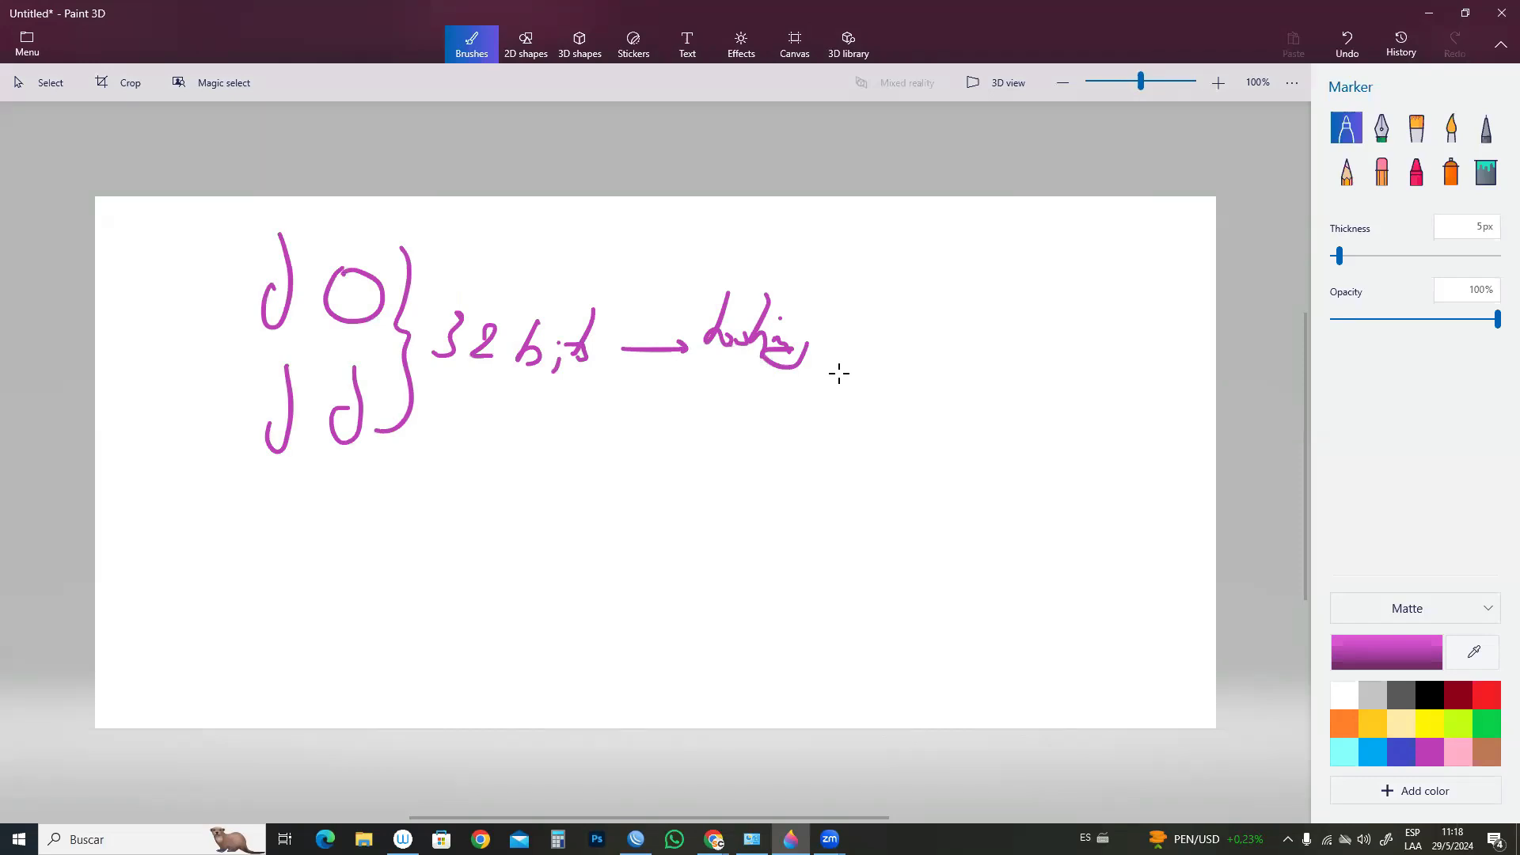
- Handwrite 500 above 250 below the "32 bits" note and pair them with the weights 2 and 1
mouse_move(510, 443)
left_mouse_down()
mouse_move(477, 446)
mouse_move(481, 467)
mouse_move(582, 458)
left_mouse_up()
left_click_drag(479, 521, 582, 510)
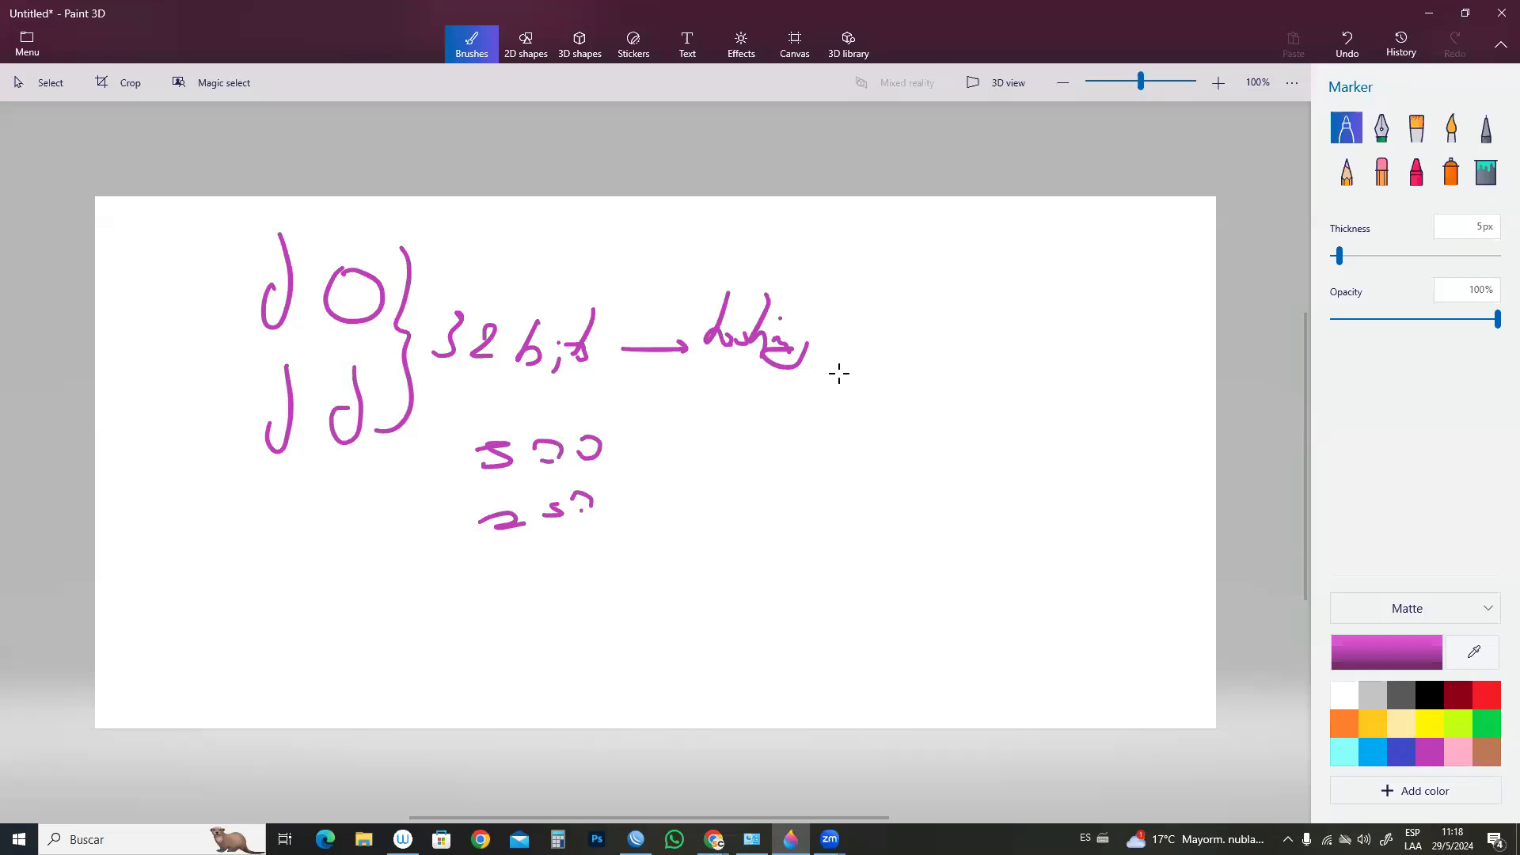
left_click_drag(624, 448, 670, 450)
left_click_drag(587, 483, 529, 517)
left_click_drag(705, 476, 688, 511)
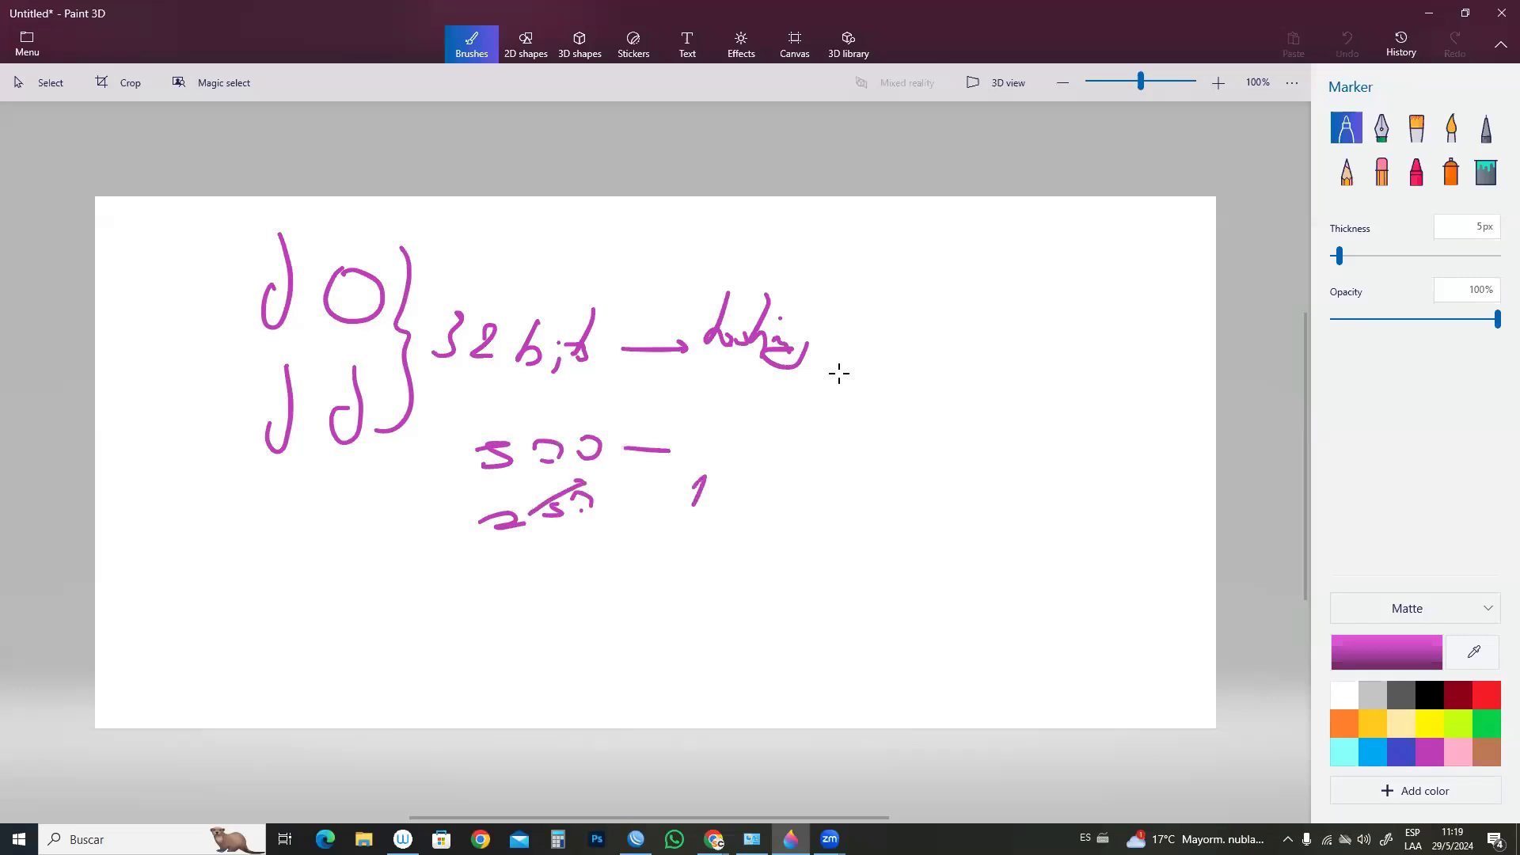
mouse_move(687, 440)
left_mouse_down()
mouse_move(686, 456)
mouse_move(705, 455)
left_mouse_up()
- Draw a sum line under the weights 2 and 1, write the total 3 and circle it
left_click_drag(637, 522, 775, 520)
left_click_drag(681, 543, 700, 568)
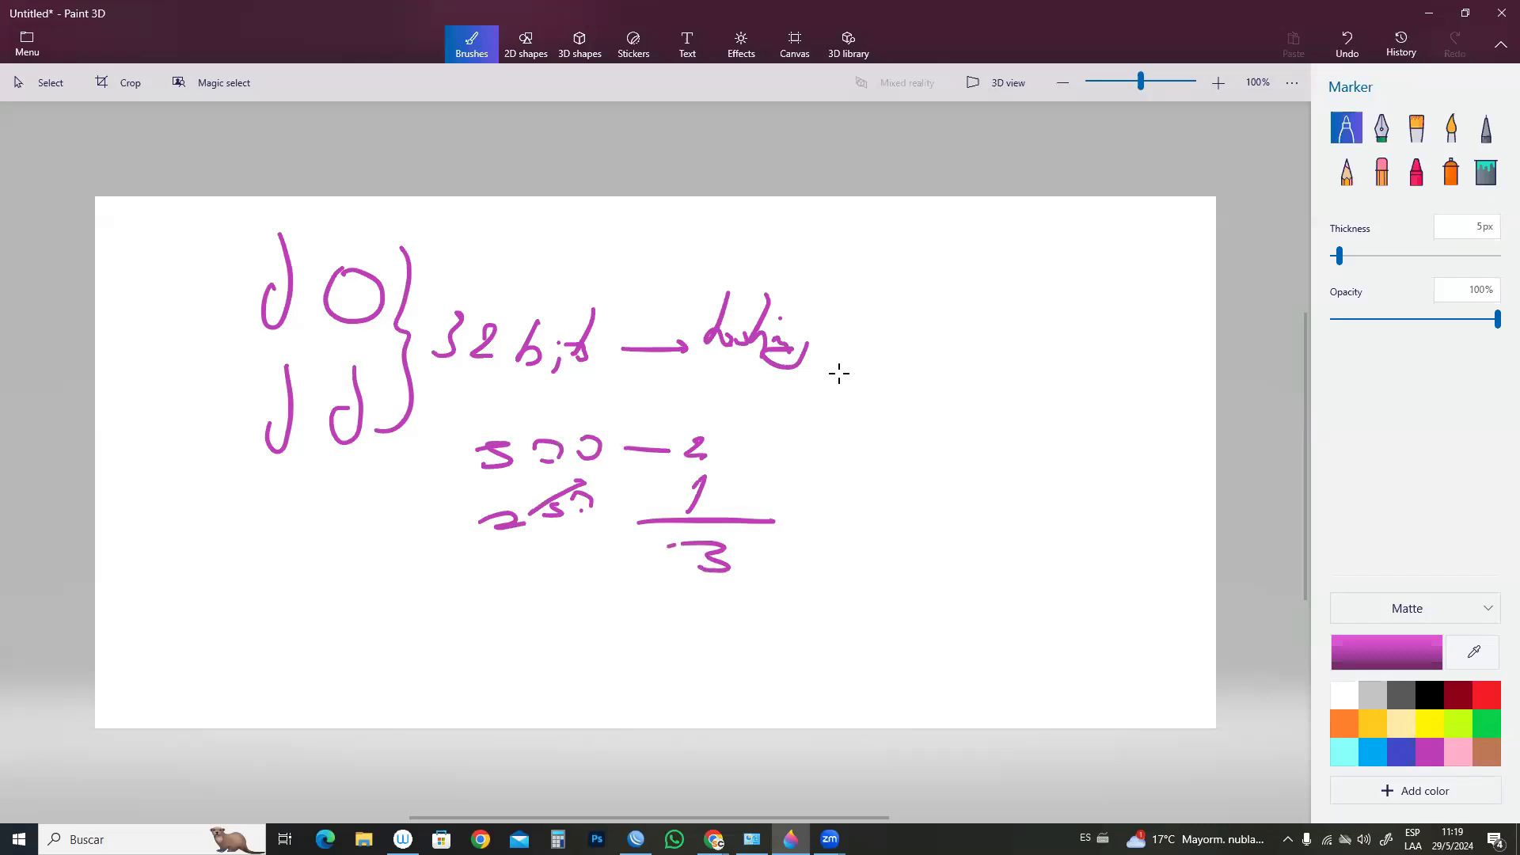
mouse_move(672, 538)
left_mouse_down()
mouse_move(740, 566)
mouse_move(709, 541)
left_mouse_up()
left_click_drag(682, 547, 702, 545)
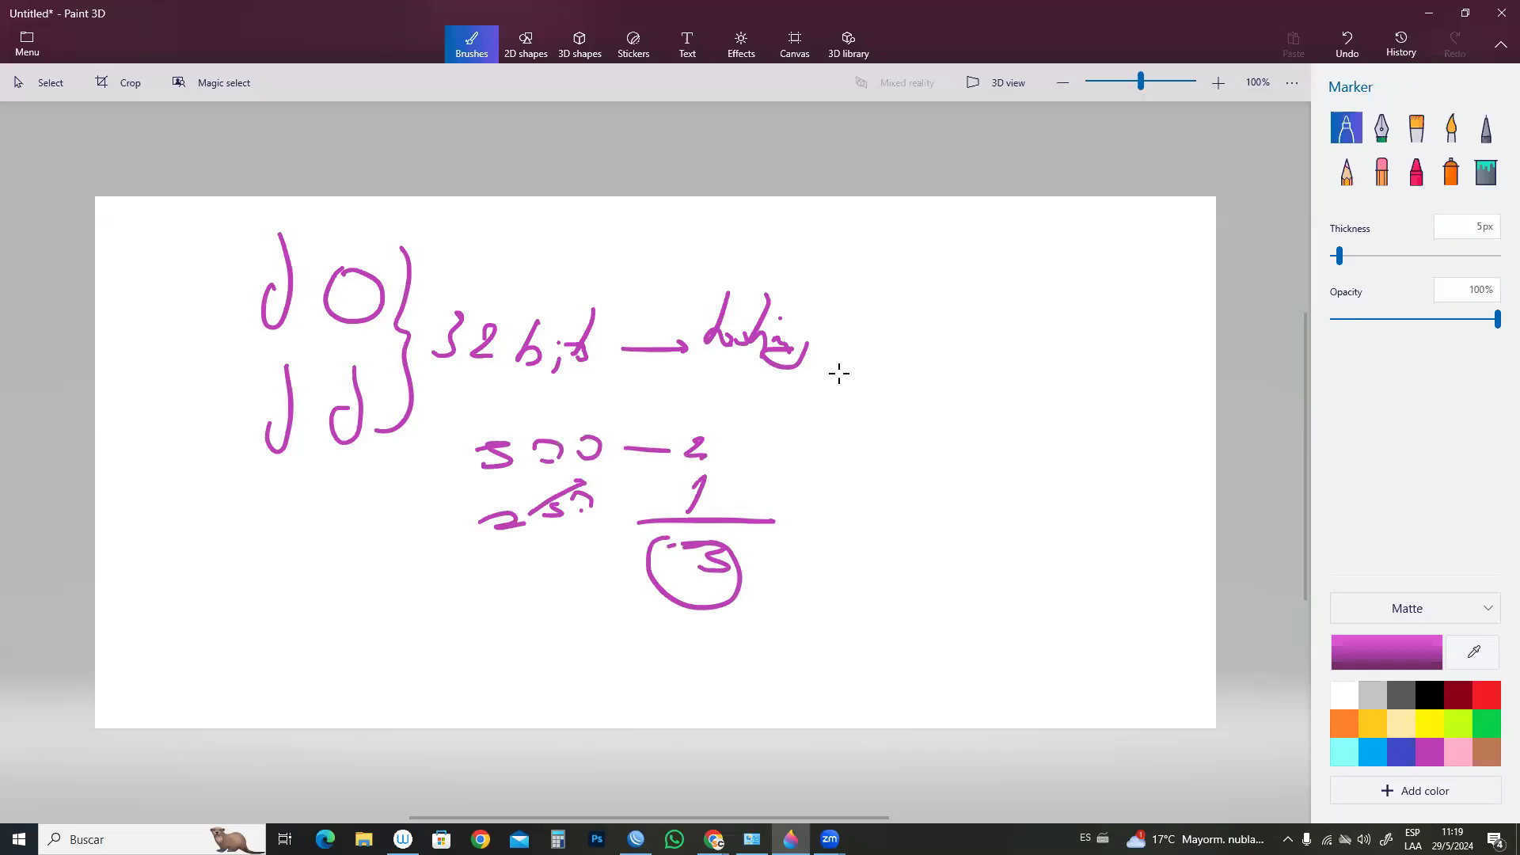
- Write the divisions n over 3 and 901 over 3 below "hashing", and note R=1 beside them
mouse_move(781, 383)
left_mouse_down()
mouse_move(843, 387)
mouse_move(855, 356)
mouse_move(880, 432)
mouse_move(834, 455)
left_mouse_up()
mouse_move(842, 453)
left_mouse_down()
mouse_move(857, 467)
mouse_move(838, 475)
left_mouse_up()
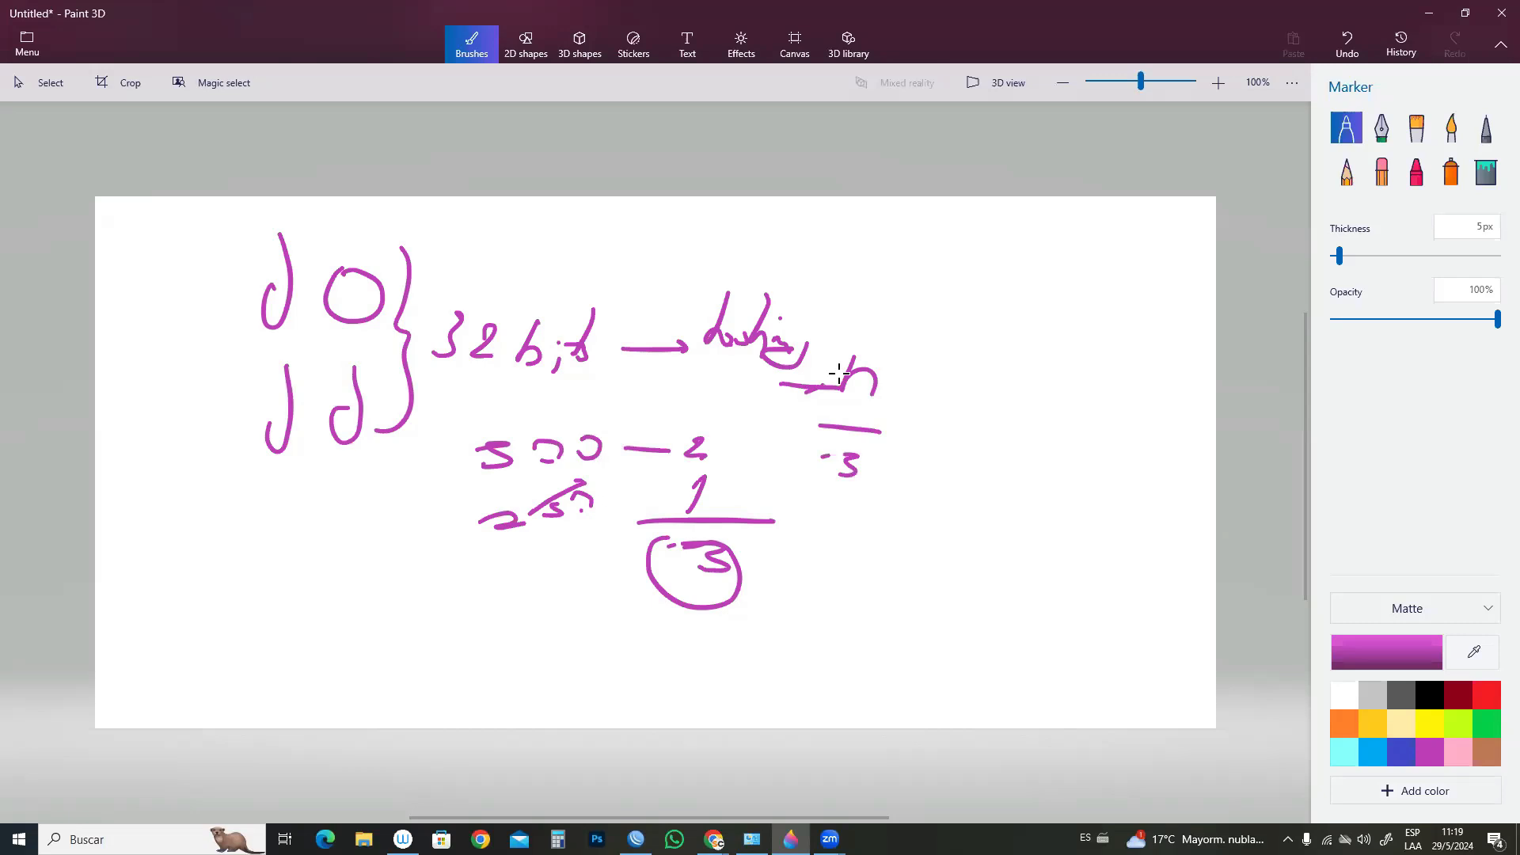
mouse_move(937, 344)
left_mouse_down()
mouse_move(956, 366)
mouse_move(942, 402)
mouse_move(960, 371)
mouse_move(994, 410)
left_mouse_up()
left_click_drag(902, 426, 995, 431)
left_click_drag(912, 449, 941, 478)
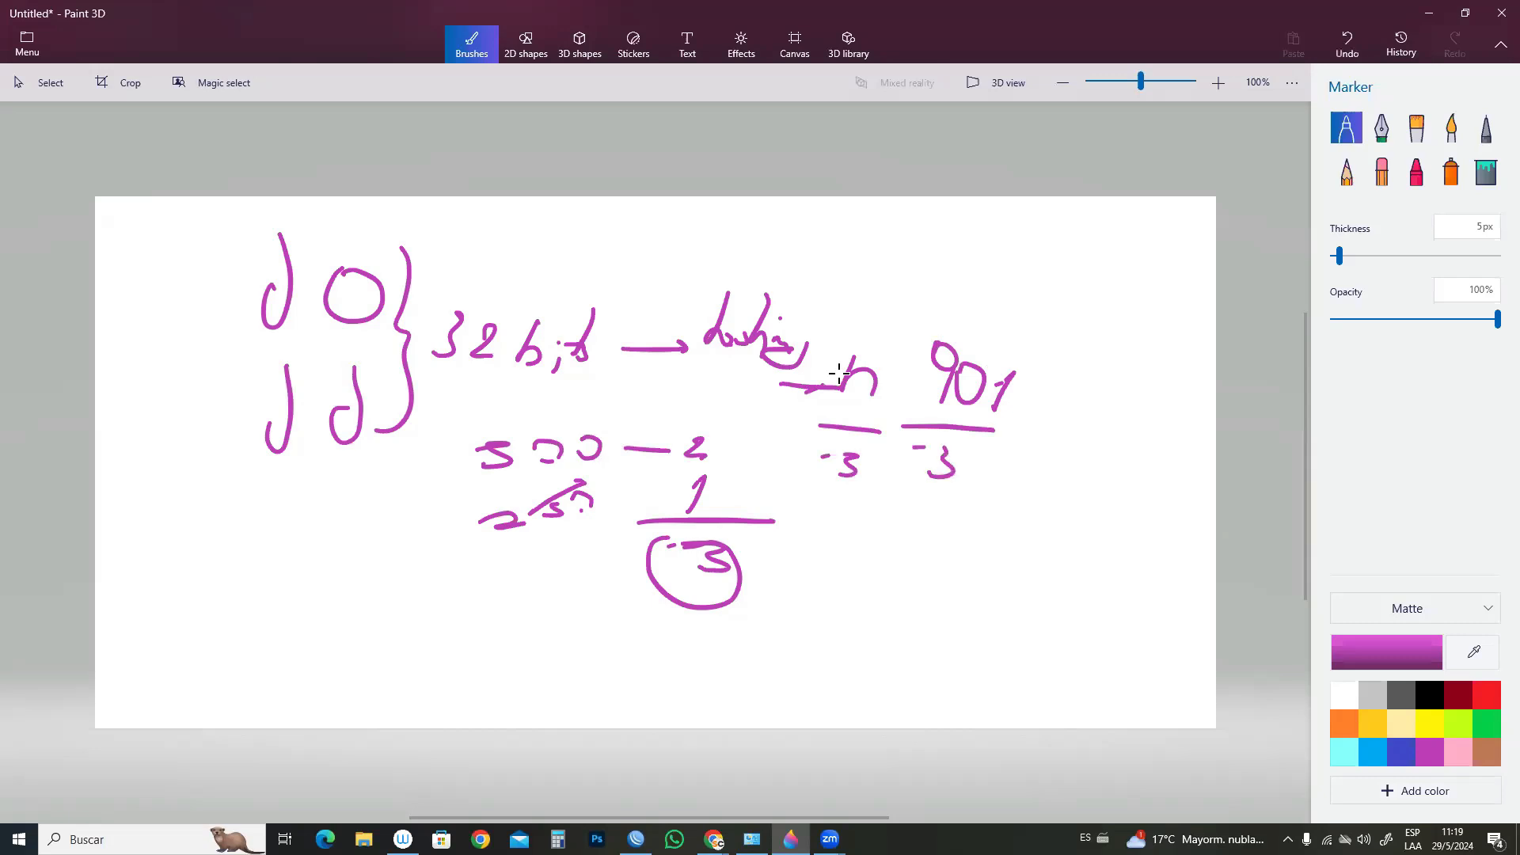
mouse_move(1055, 457)
left_mouse_down()
mouse_move(1071, 435)
mouse_move(1087, 454)
left_mouse_up()
left_click_drag(1096, 440, 1151, 467)
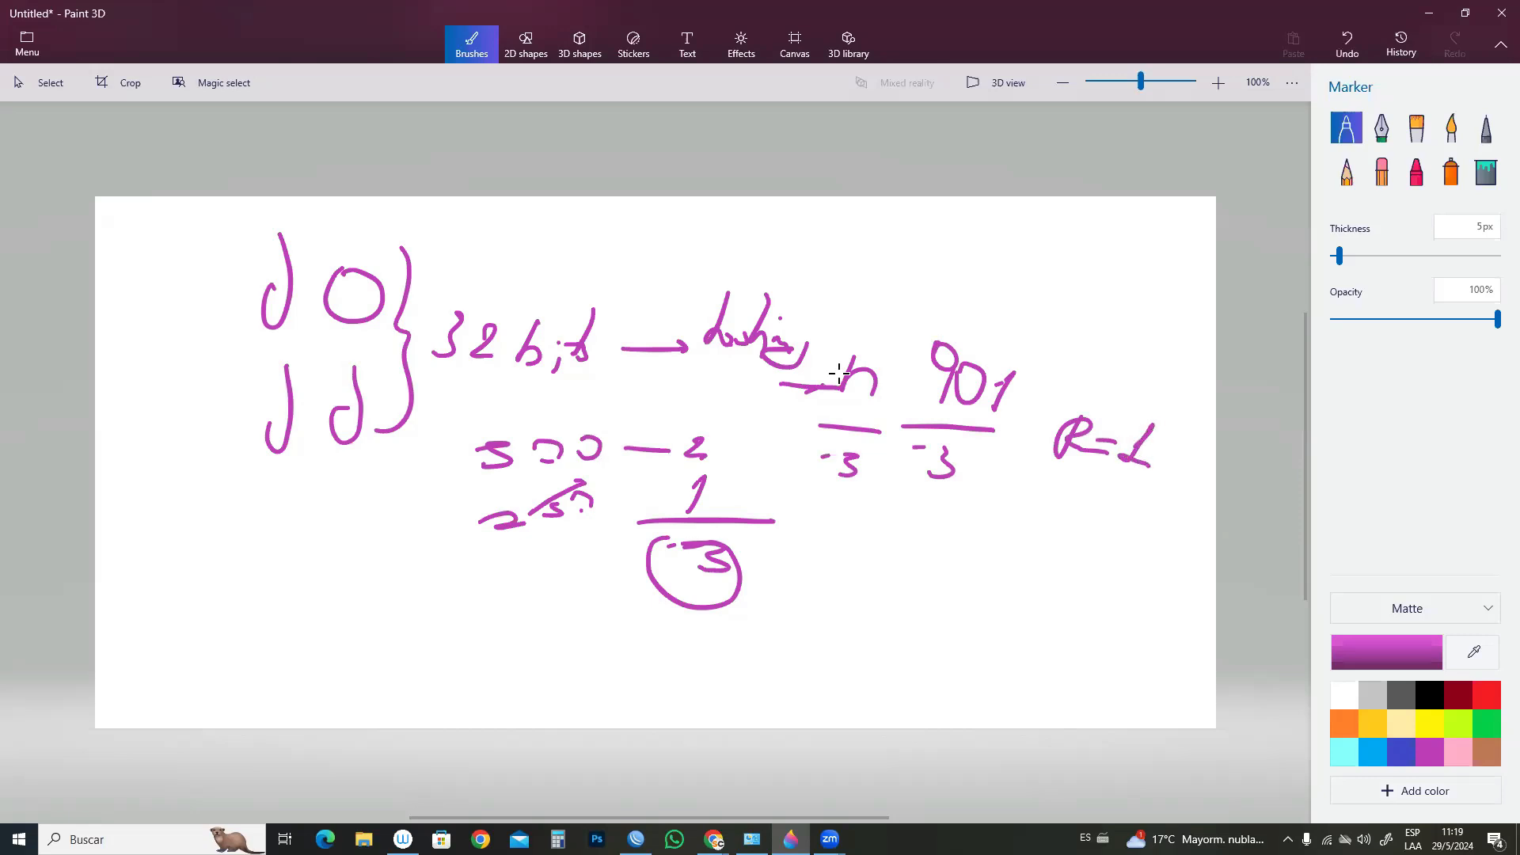
- List the pairs 3/0, 3/1 and 3/2 in a column below the 901 division
mouse_move(1004, 513)
left_mouse_down()
mouse_move(997, 541)
mouse_move(1020, 515)
mouse_move(990, 591)
mouse_move(1010, 635)
left_mouse_up()
left_click_drag(985, 508, 923, 638)
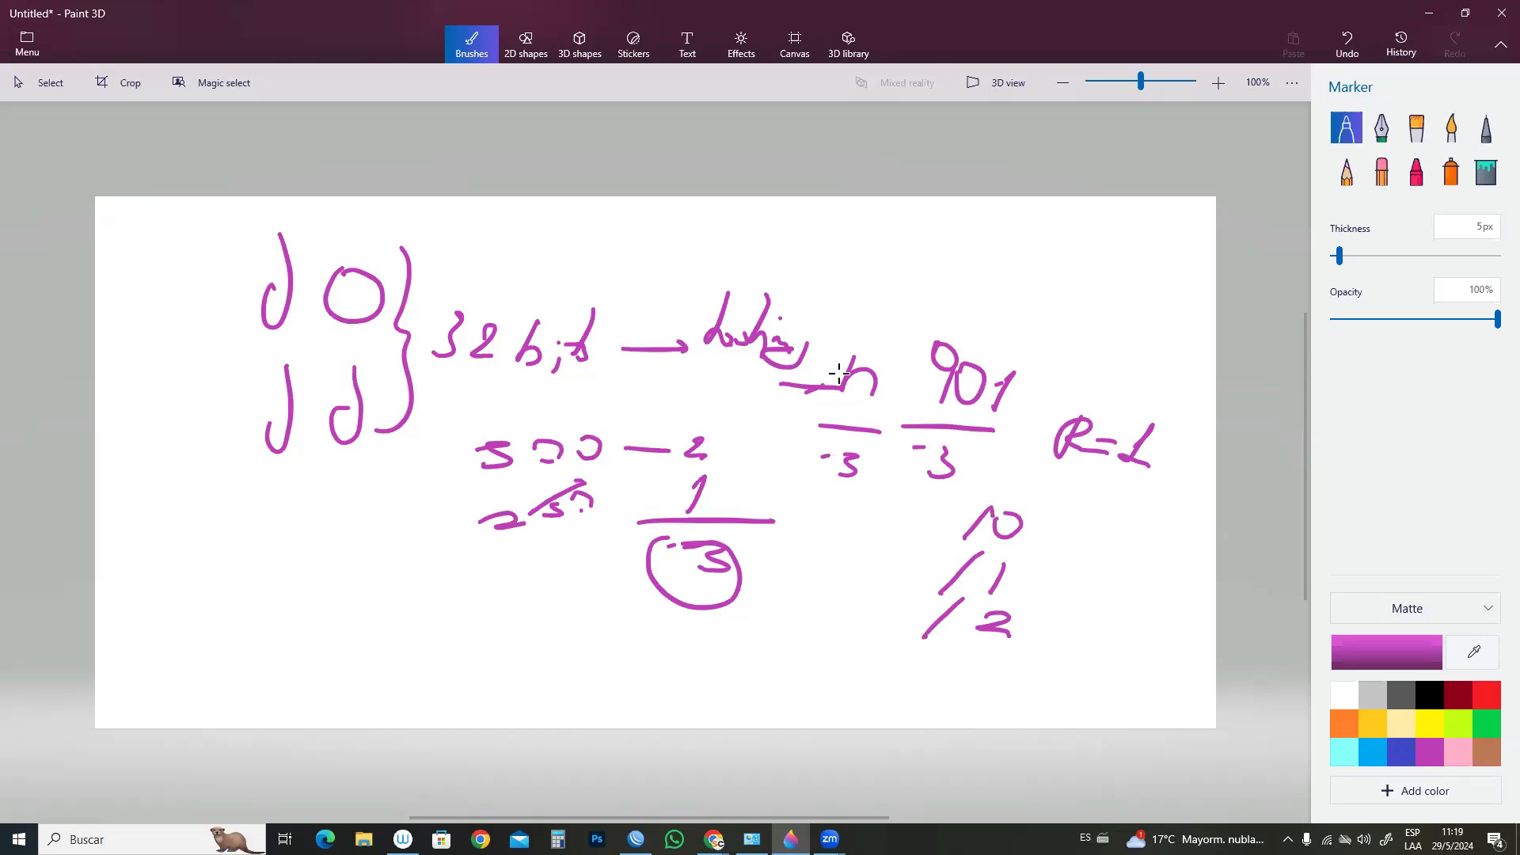
mouse_move(921, 507)
left_mouse_down()
mouse_move(944, 509)
mouse_move(922, 532)
mouse_move(933, 564)
mouse_move(912, 580)
mouse_move(918, 614)
mouse_move(895, 626)
left_mouse_up()
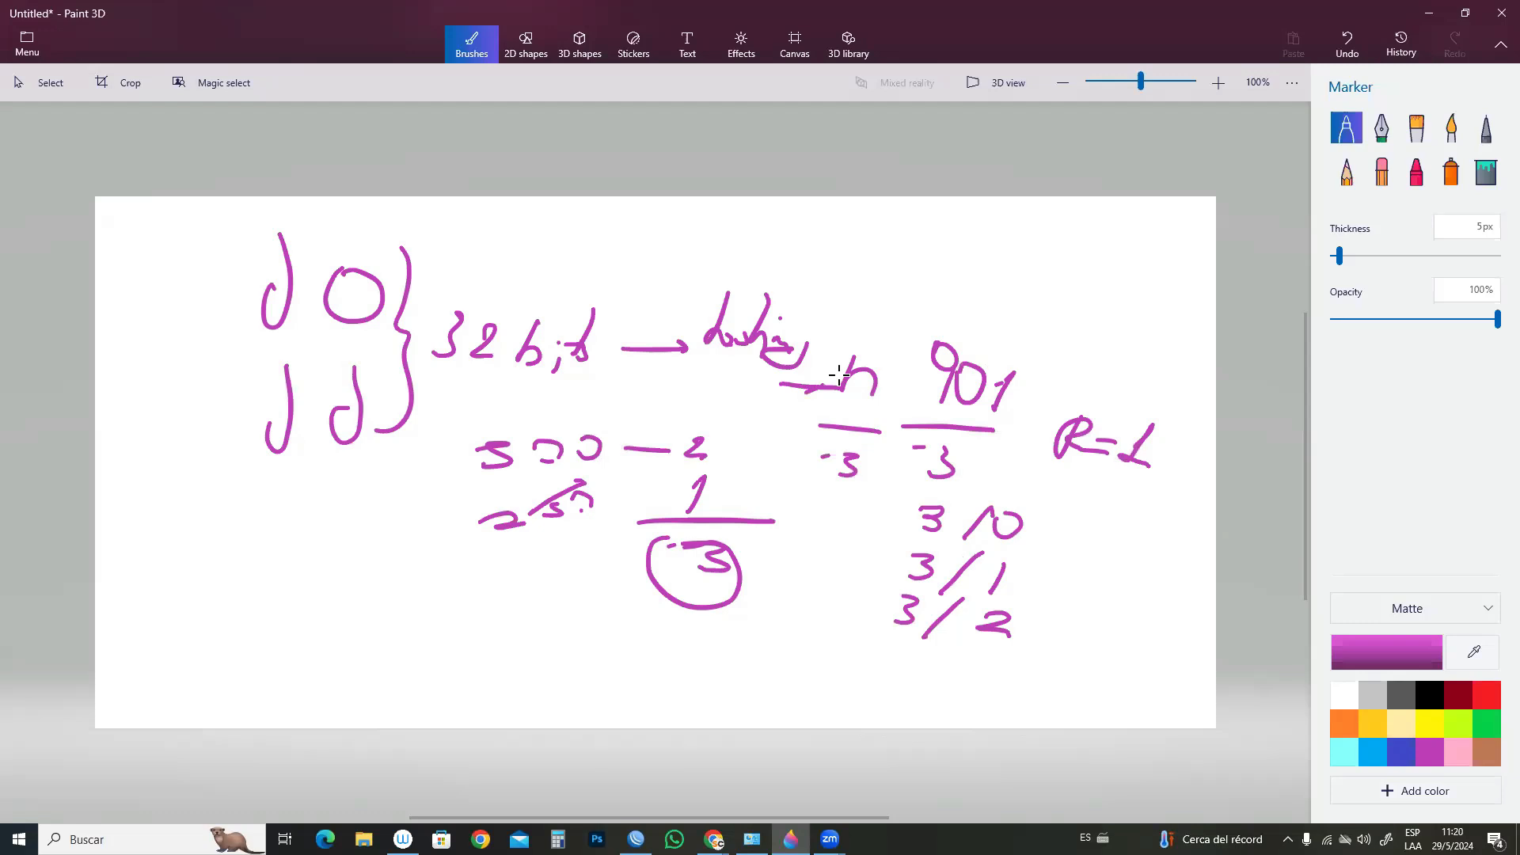
- Draw an arrow after each of 3/0, 3/1 and 3/2, and overwrite the last digit of 901 with 0
mouse_move(1023, 580)
left_mouse_down()
mouse_move(1106, 578)
mouse_move(1094, 589)
left_mouse_up()
mouse_move(999, 387)
left_mouse_down()
mouse_move(1029, 419)
mouse_move(1010, 388)
left_mouse_up()
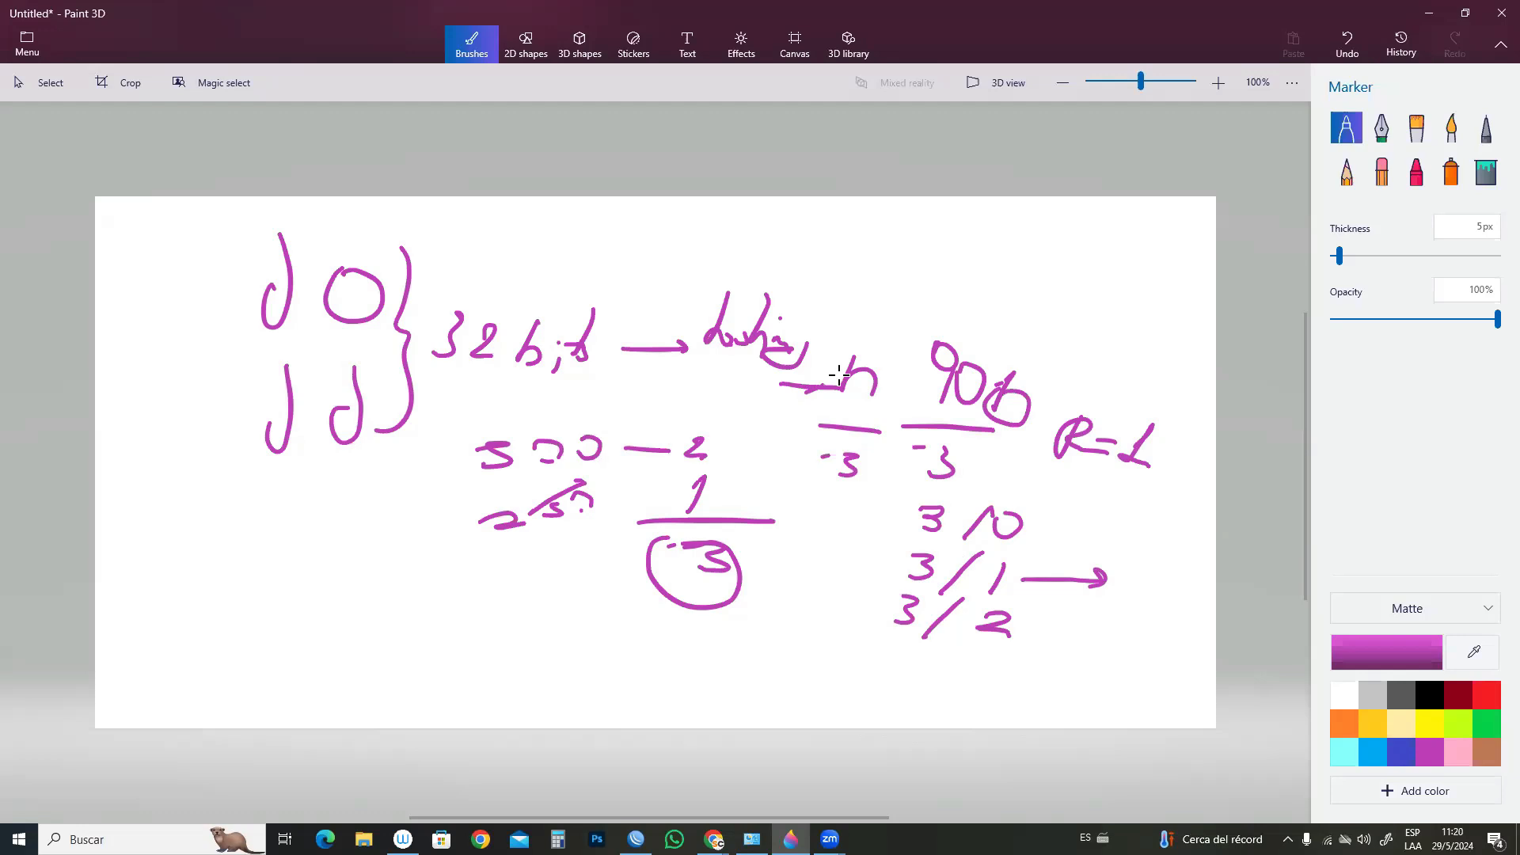
left_click_drag(1041, 524, 1127, 534)
left_click_drag(1127, 534, 1113, 543)
mouse_move(1029, 616)
left_mouse_down()
mouse_move(1127, 622)
mouse_move(1078, 627)
left_mouse_up()
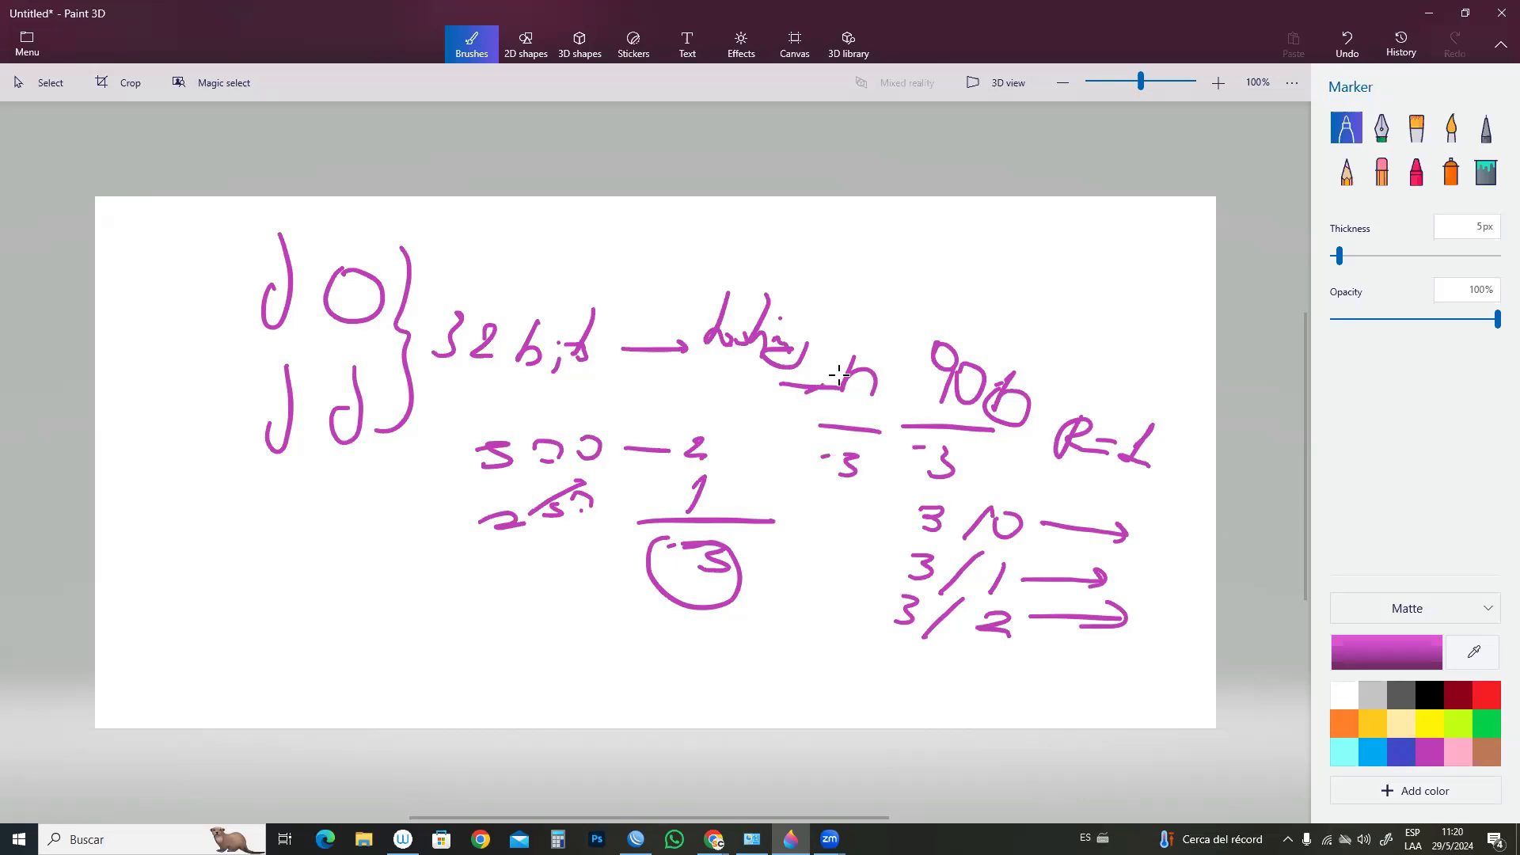
- Circle the total 3 again and mark over it and the leading 3s of the three listed pairs, turning them into 4s
mouse_move(661, 542)
left_mouse_down()
mouse_move(728, 538)
mouse_move(665, 554)
mouse_move(716, 595)
mouse_move(732, 564)
mouse_move(717, 573)
left_mouse_up()
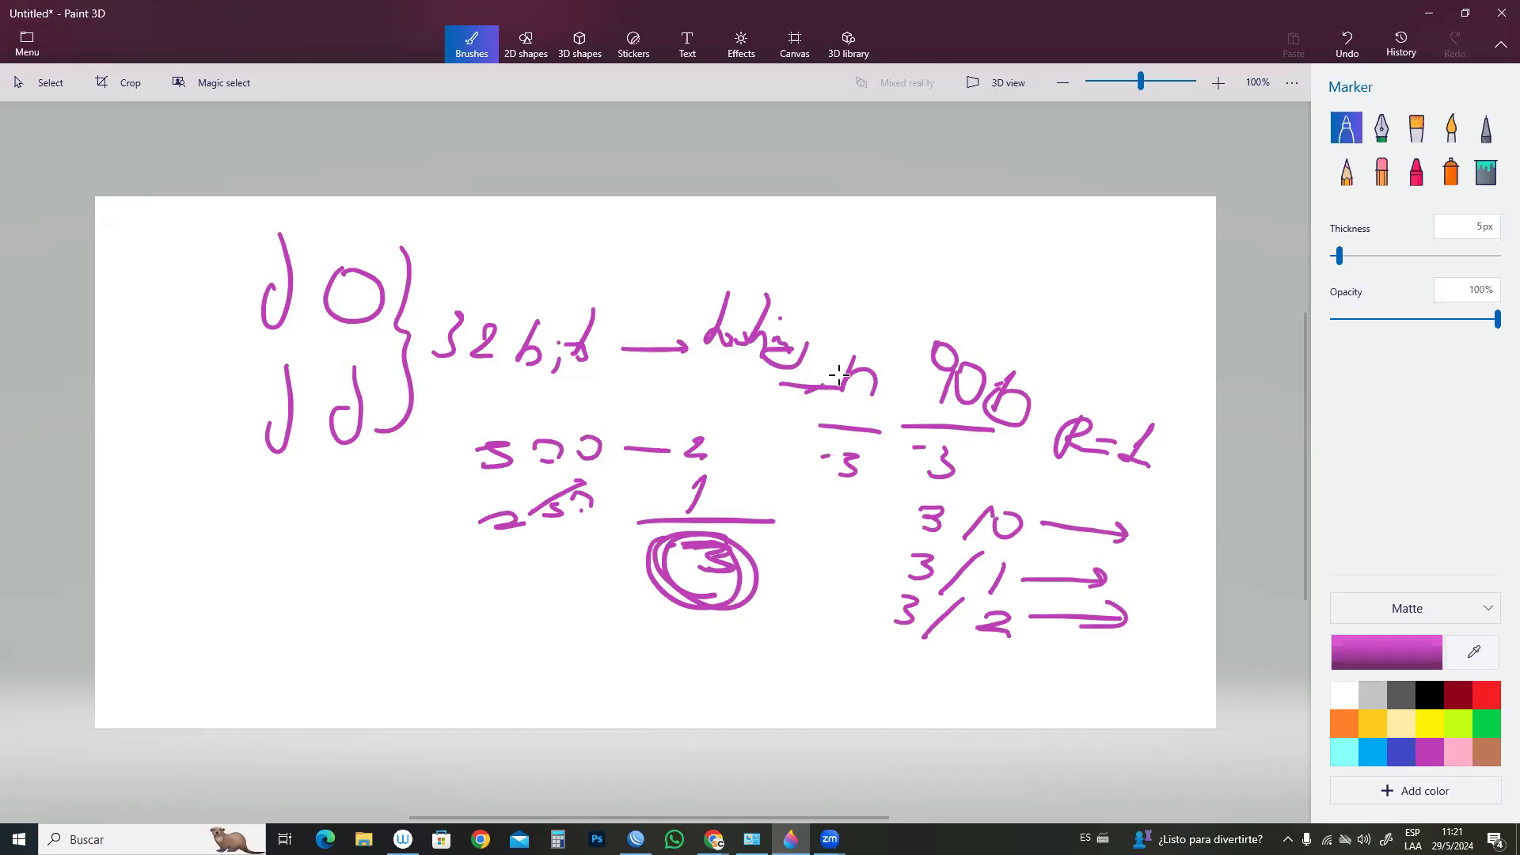
left_click_drag(716, 555, 730, 594)
mouse_move(895, 586)
left_mouse_down()
mouse_move(911, 611)
mouse_move(887, 635)
left_mouse_up()
mouse_move(915, 552)
left_mouse_down()
mouse_move(904, 565)
mouse_move(924, 577)
left_mouse_up()
mouse_move(928, 518)
left_mouse_down()
mouse_move(920, 529)
mouse_move(947, 526)
left_mouse_up()
left_click_drag(939, 523, 930, 550)
- Add 4/3 below the listed pairs and draw an arrow after it
mouse_move(949, 657)
left_mouse_down()
mouse_move(961, 664)
mouse_move(942, 683)
left_mouse_up()
mouse_move(959, 627)
left_mouse_down()
mouse_move(918, 669)
mouse_move(887, 650)
mouse_move(901, 649)
left_mouse_up()
left_click_drag(904, 638, 891, 675)
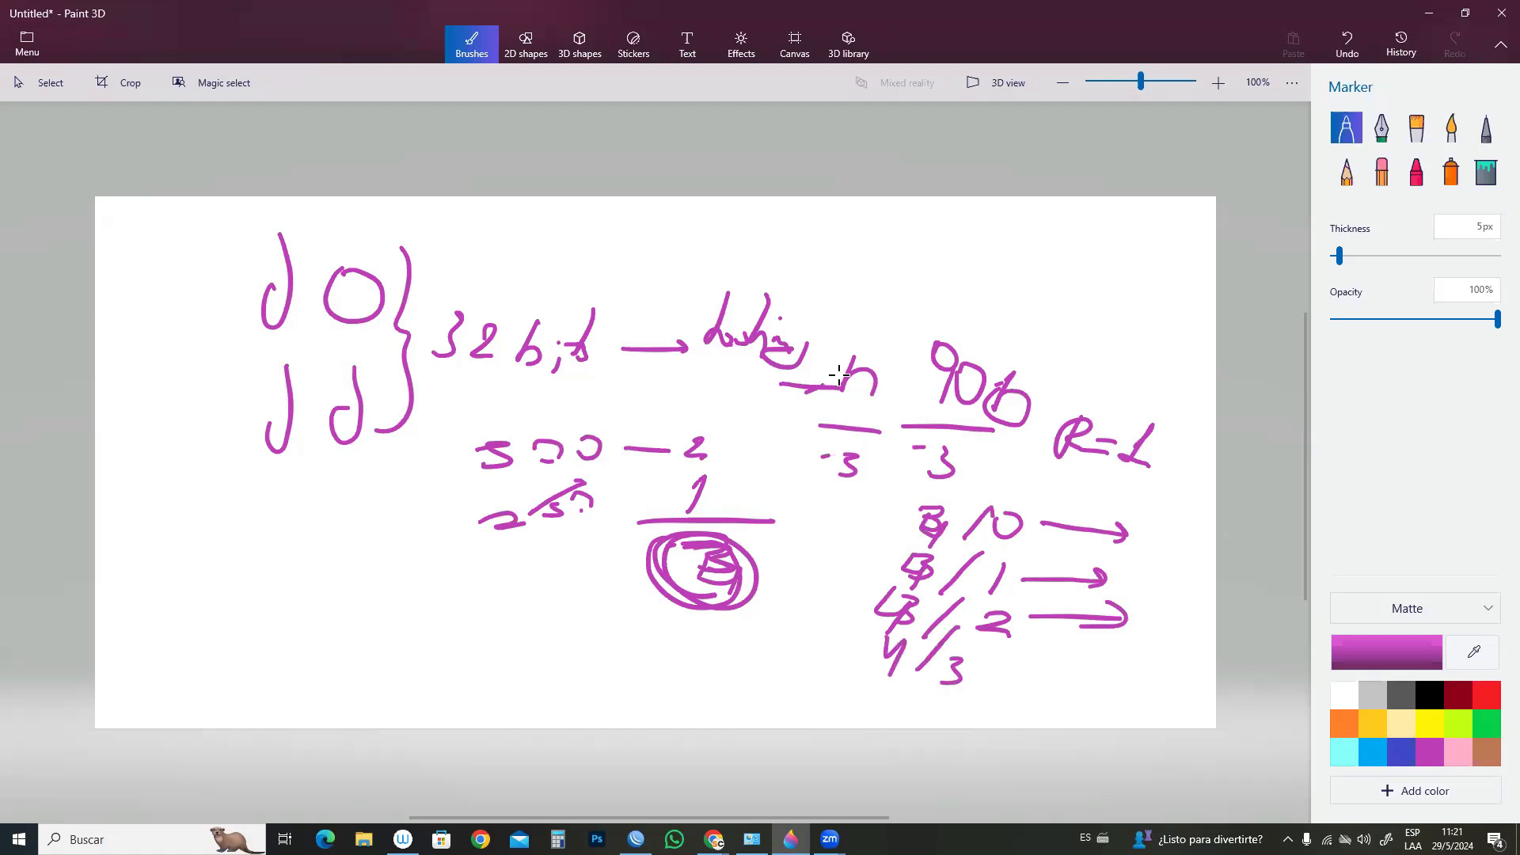
left_click_drag(989, 668, 1061, 675)
- Circle the weight 2 and draw arrows pointing at the weights 2 and 1
mouse_move(695, 421)
left_mouse_down()
mouse_move(732, 455)
mouse_move(702, 422)
left_mouse_up()
mouse_move(820, 464)
left_mouse_down()
mouse_move(738, 450)
mouse_move(758, 460)
mouse_move(773, 441)
mouse_move(758, 460)
left_mouse_up()
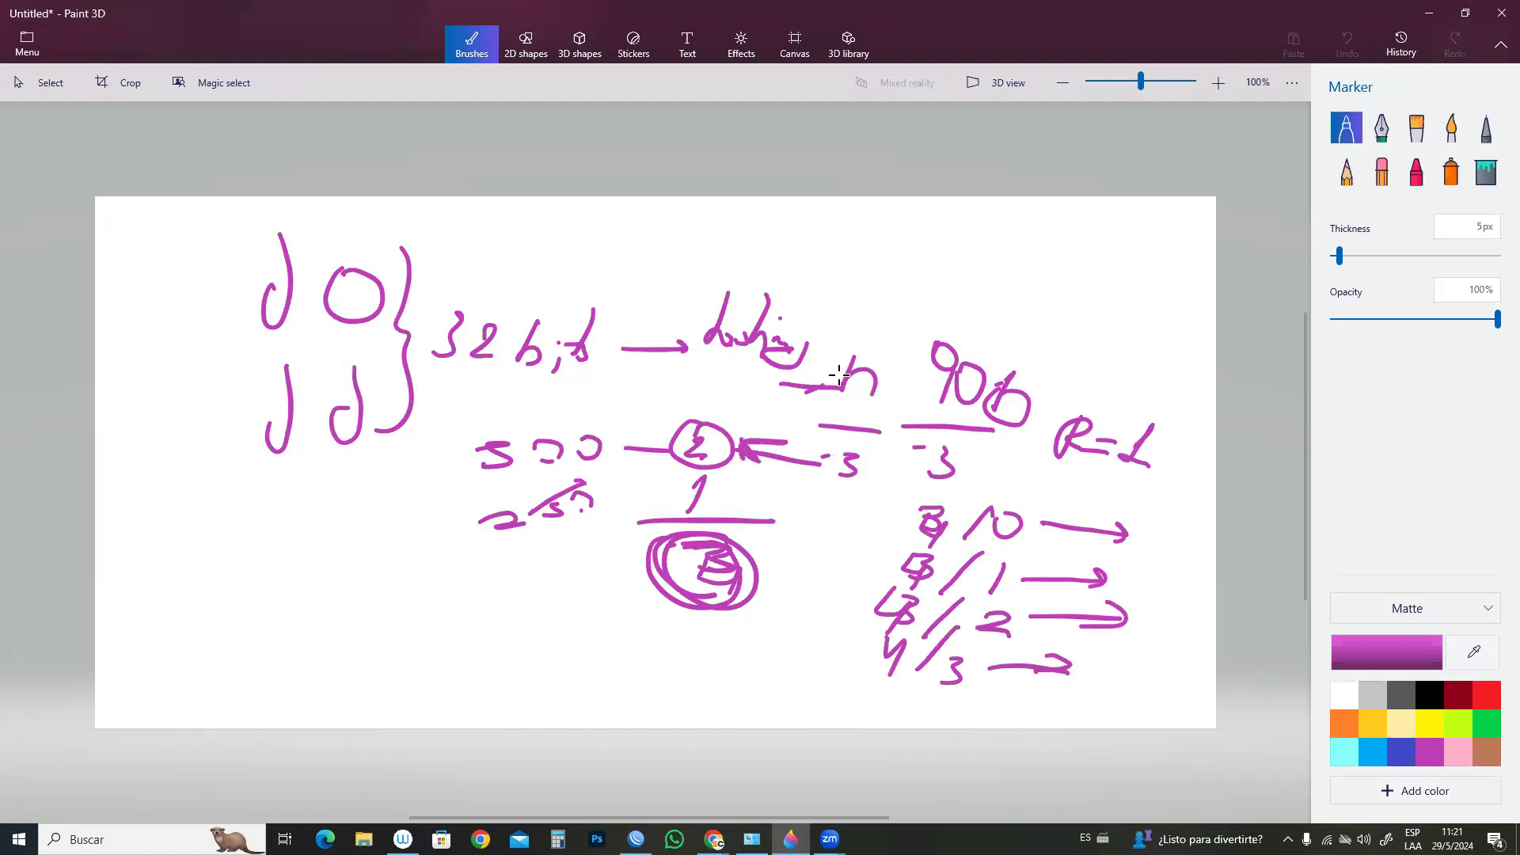
mouse_move(807, 509)
left_mouse_down()
mouse_move(721, 494)
mouse_move(748, 504)
left_mouse_up()
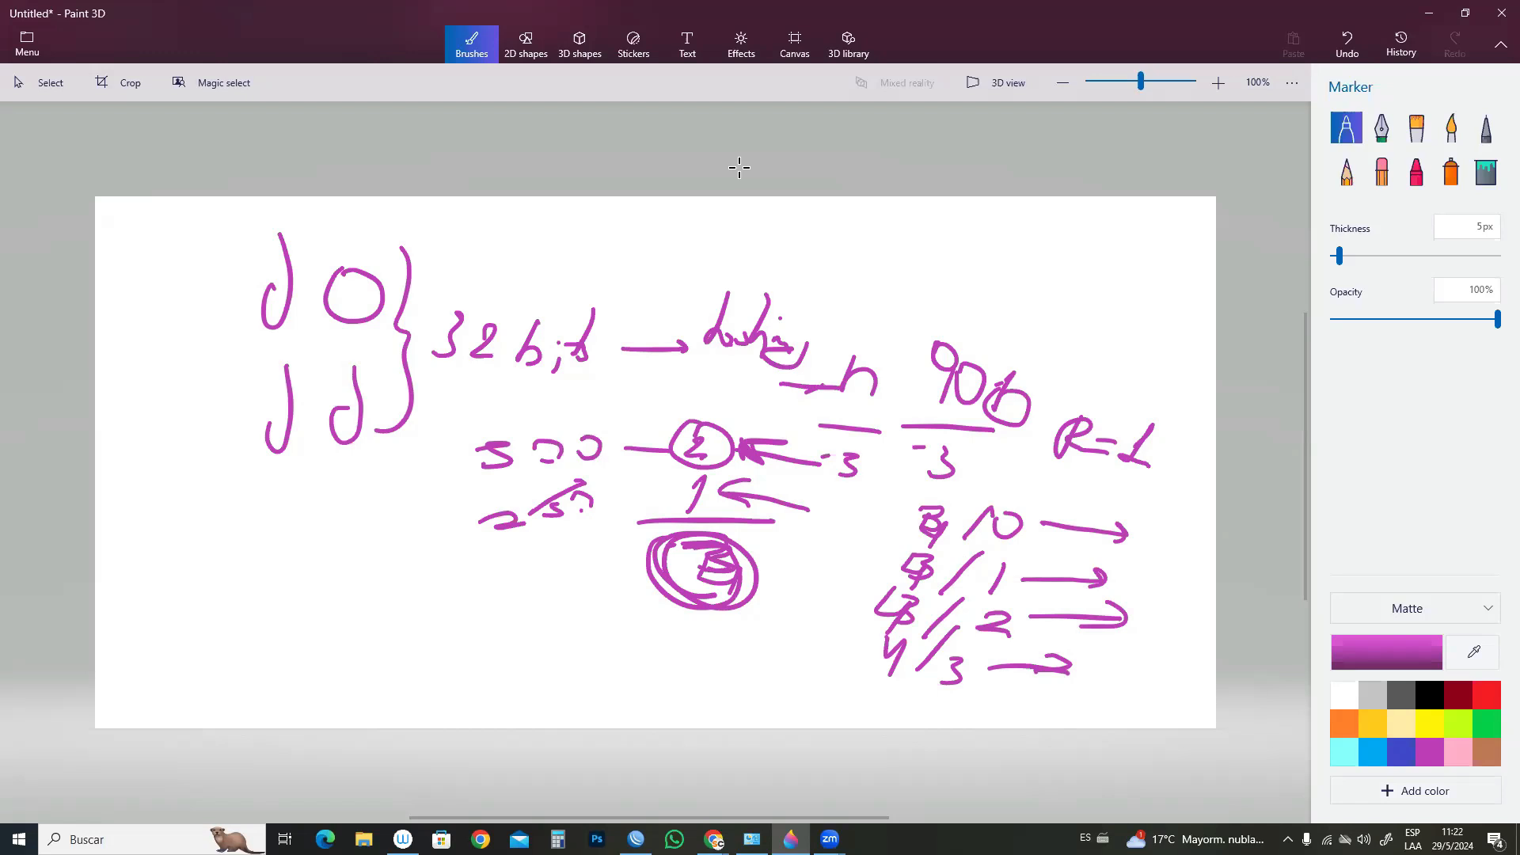
- Switch to WinBox, maximize its window and select the 78:9A:18:9B:3E:BF neighbor with IP address 0.0.0.0
left_click(1205, 6)
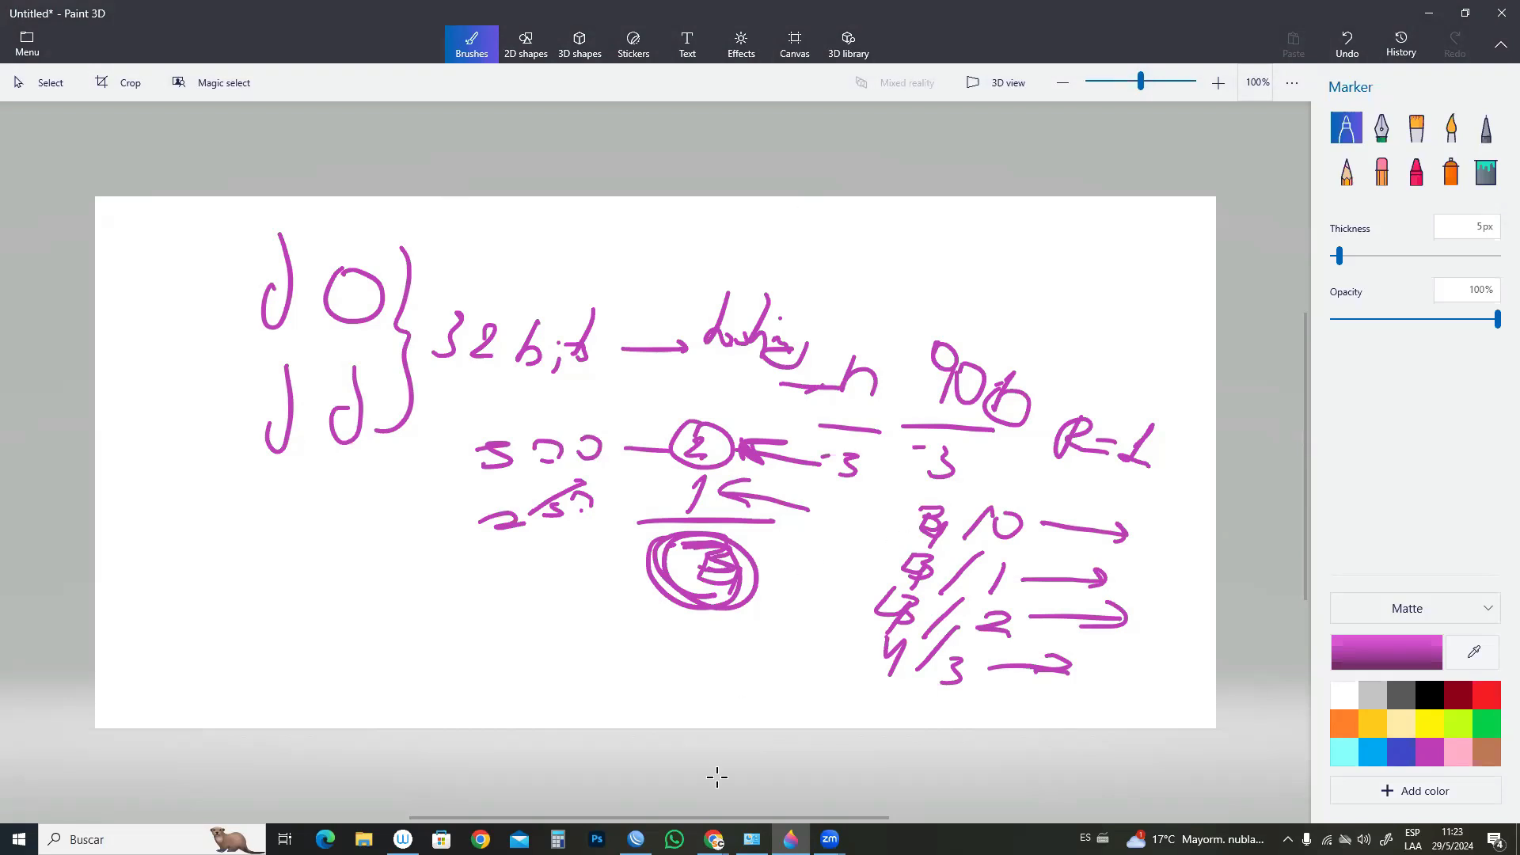
left_click(635, 839)
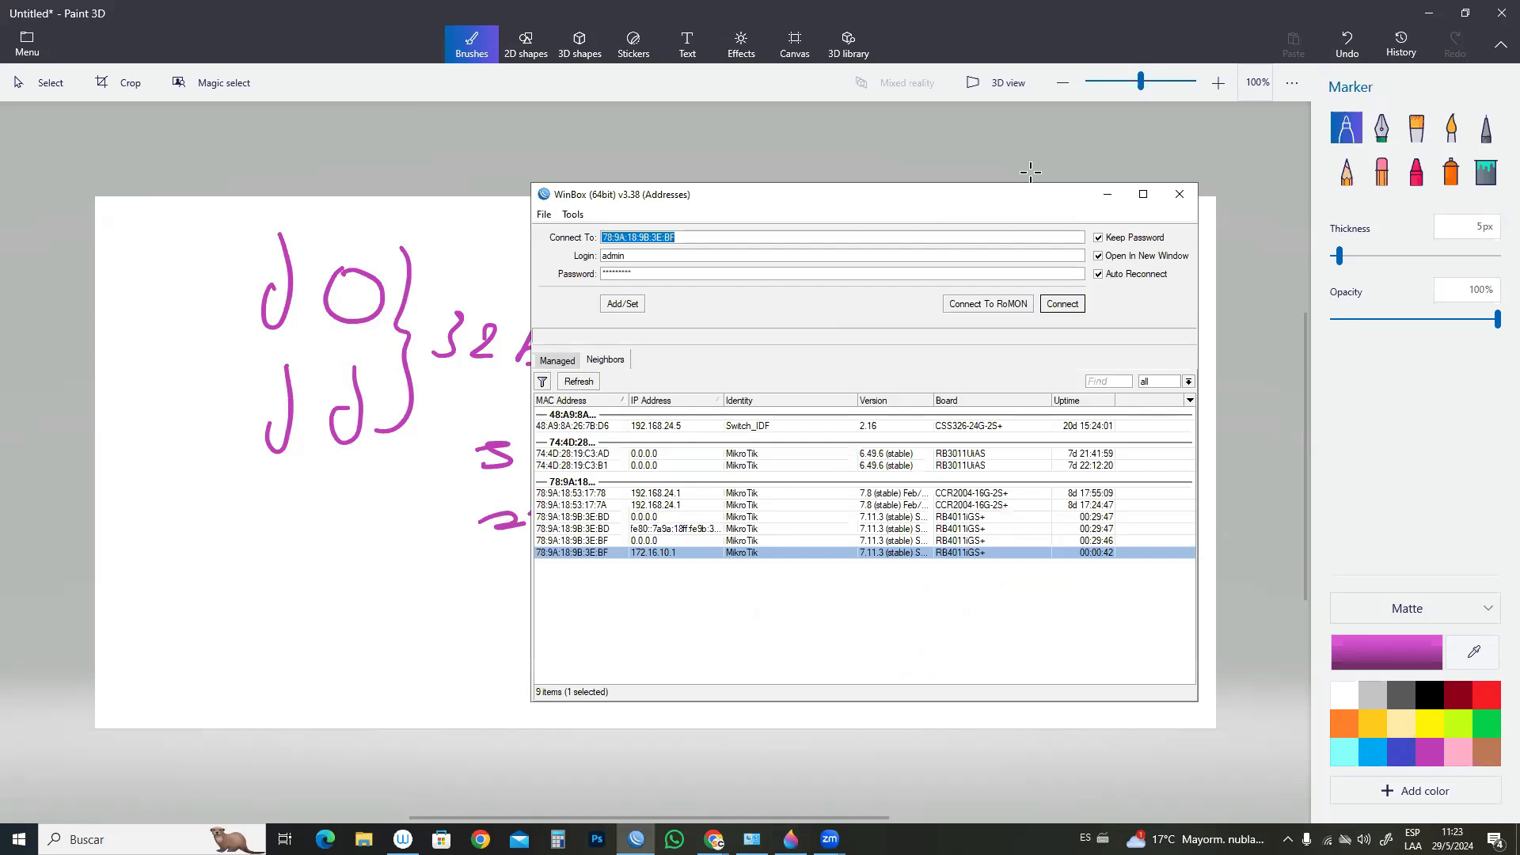
left_click(1143, 194)
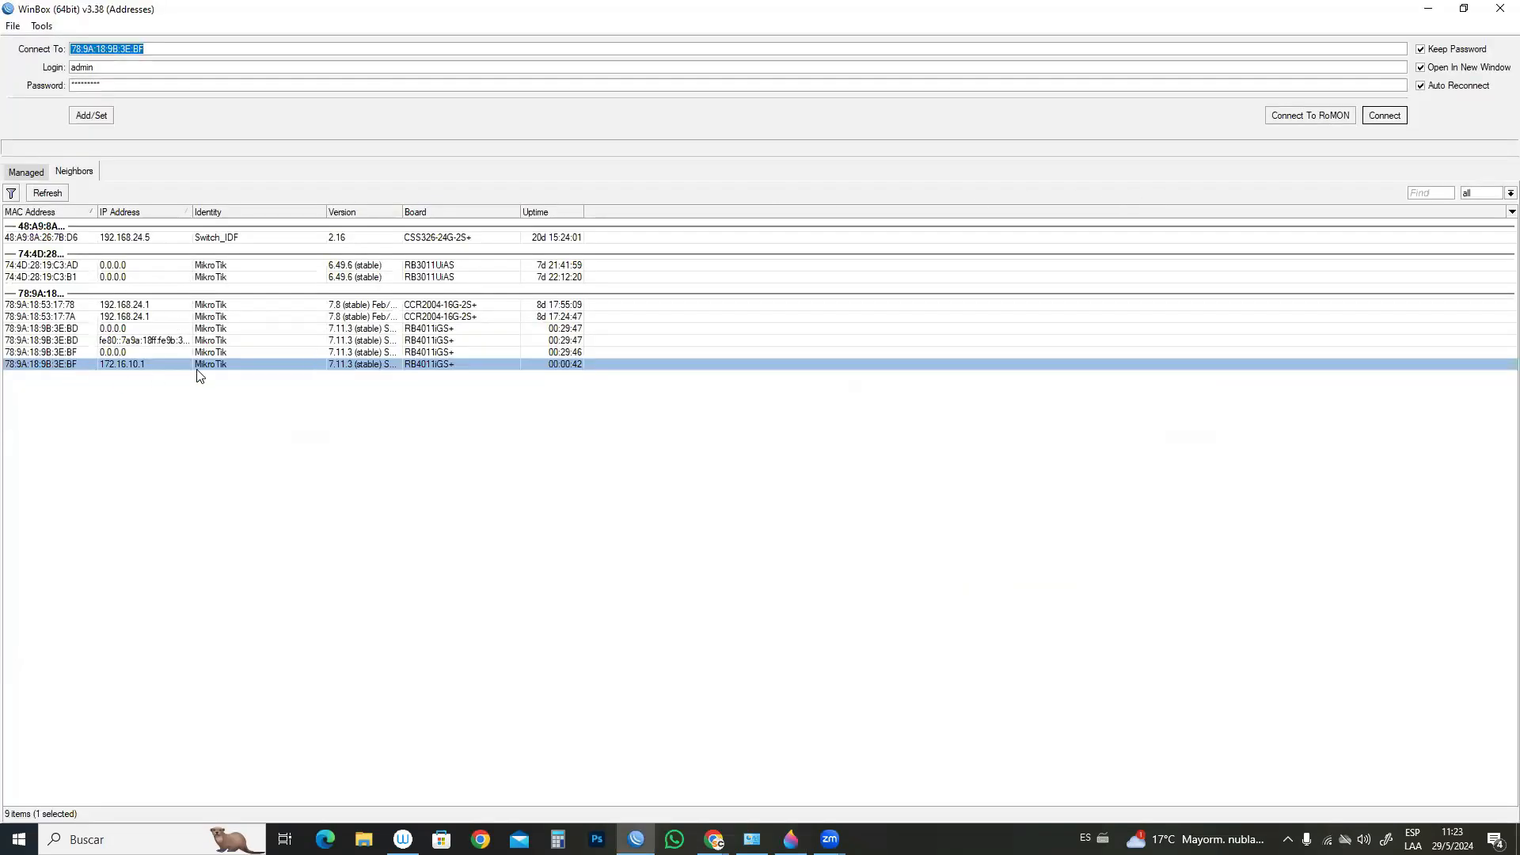
left_click(348, 367)
left_click(55, 353)
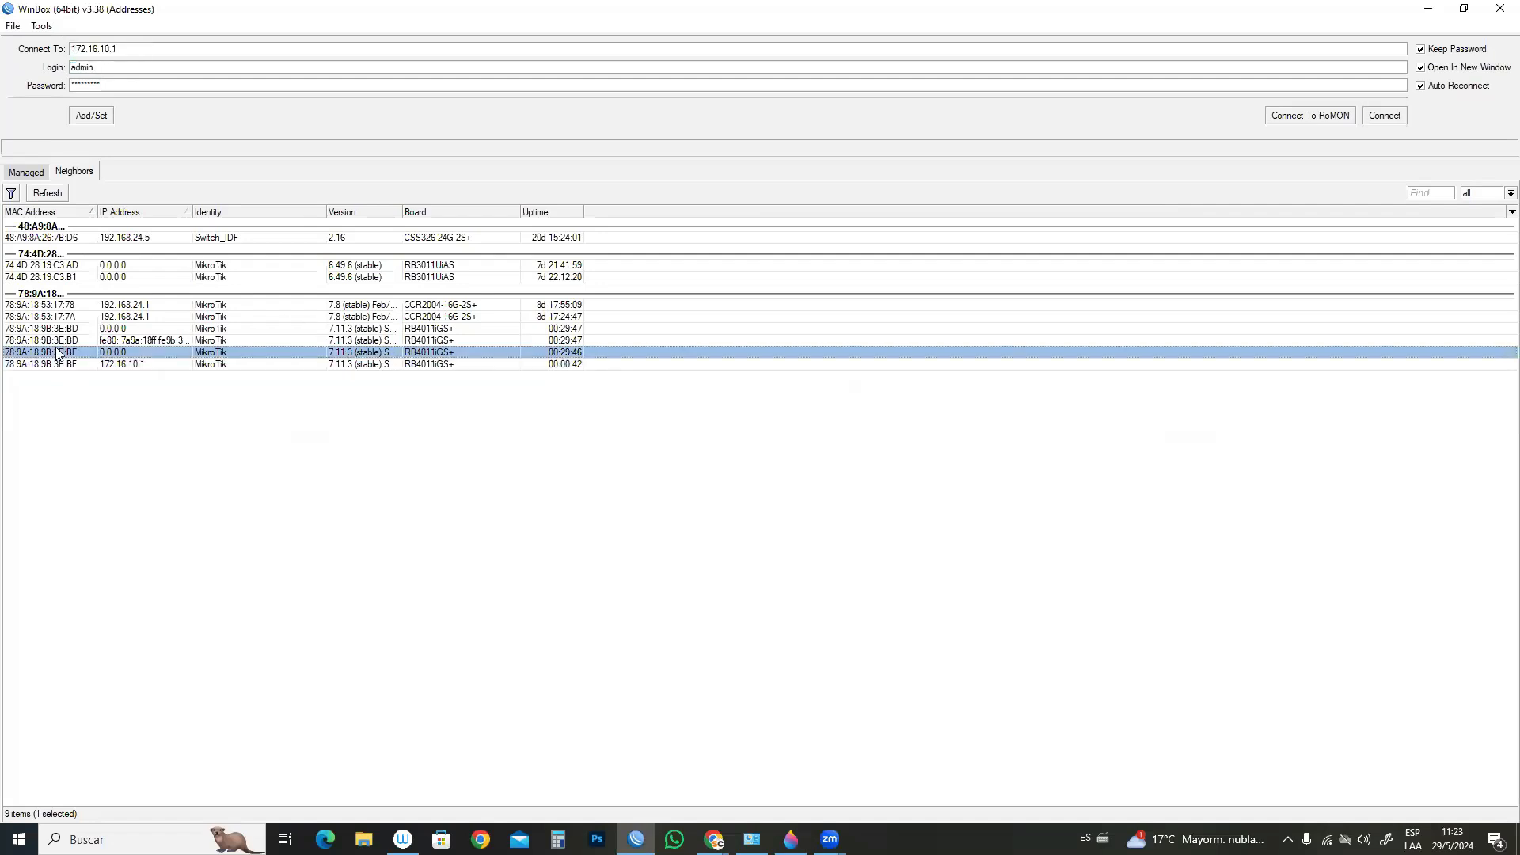
- Clear the saved password and connect to the selected router as admin
double_click(121, 84)
key("BackSpace")
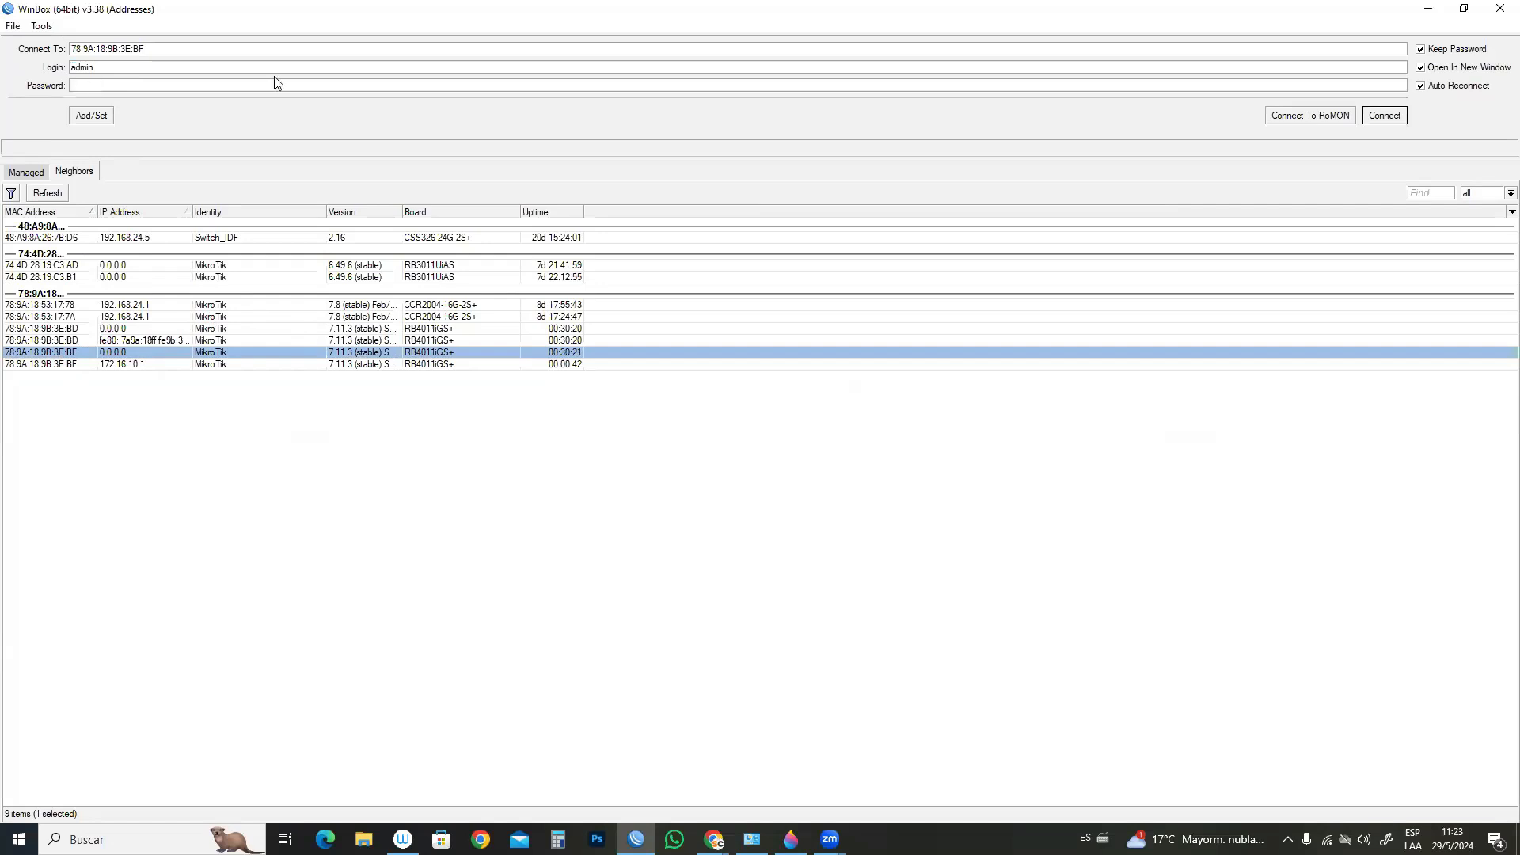
left_click(1385, 116)
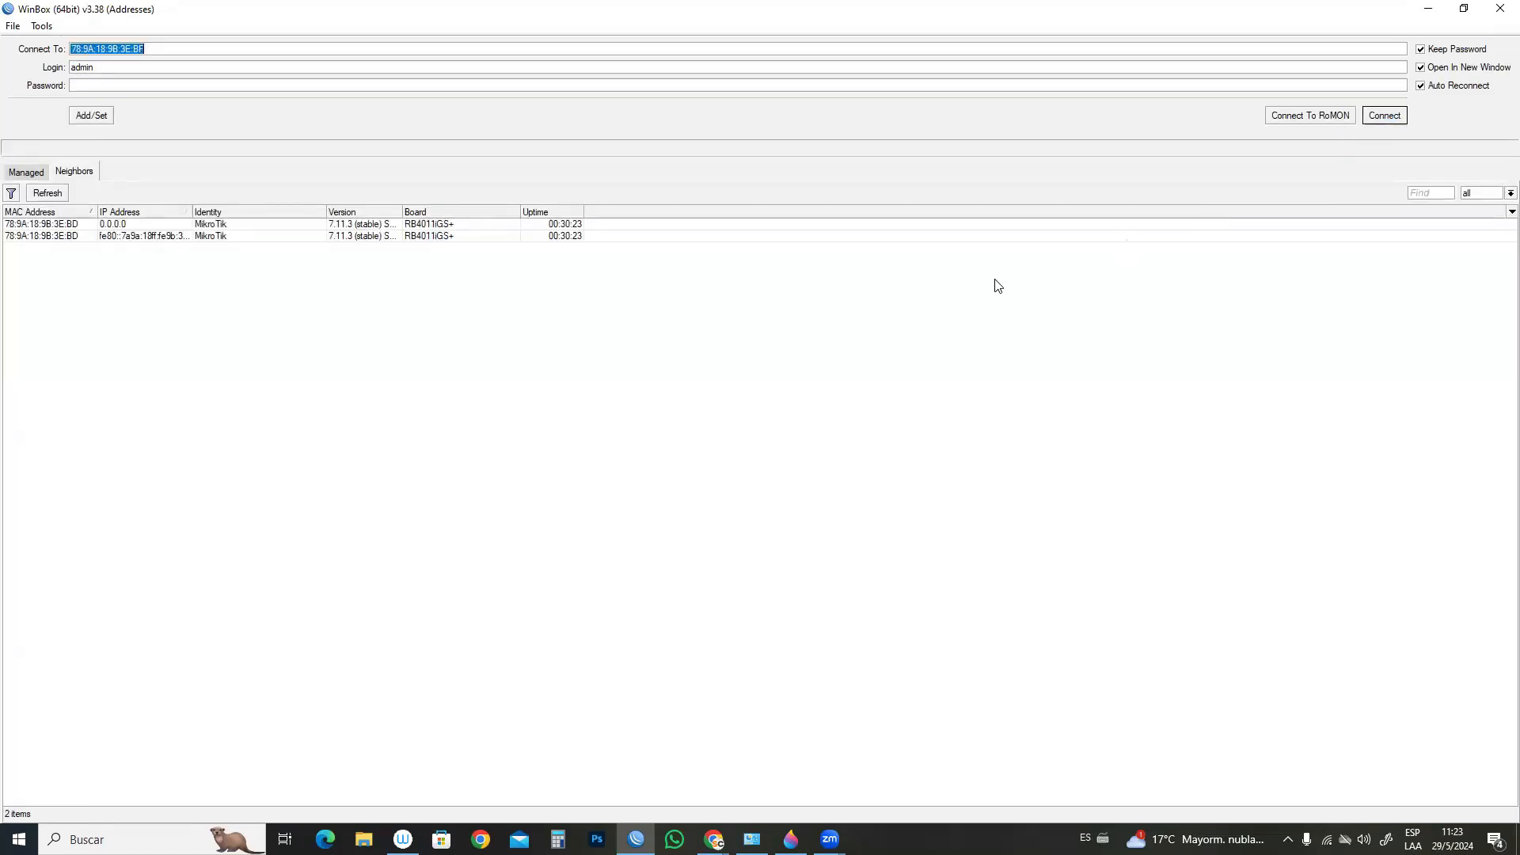
left_click(535, 12)
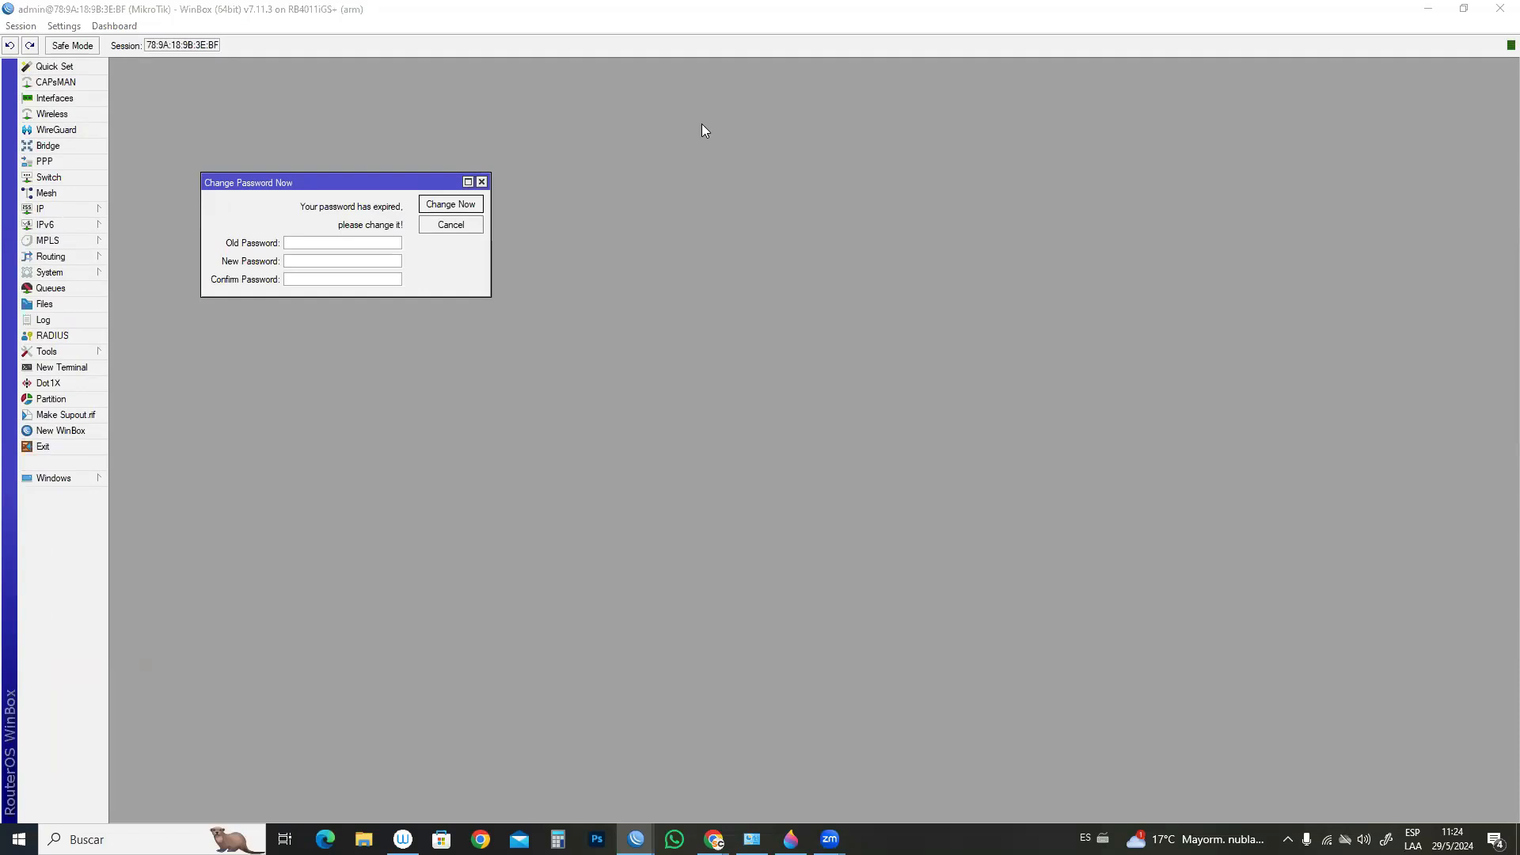
- Switch back to the Paint 3D drawing and handwrite P1 = 500M and P2 = 250 below the letter group
mouse_move(790, 839)
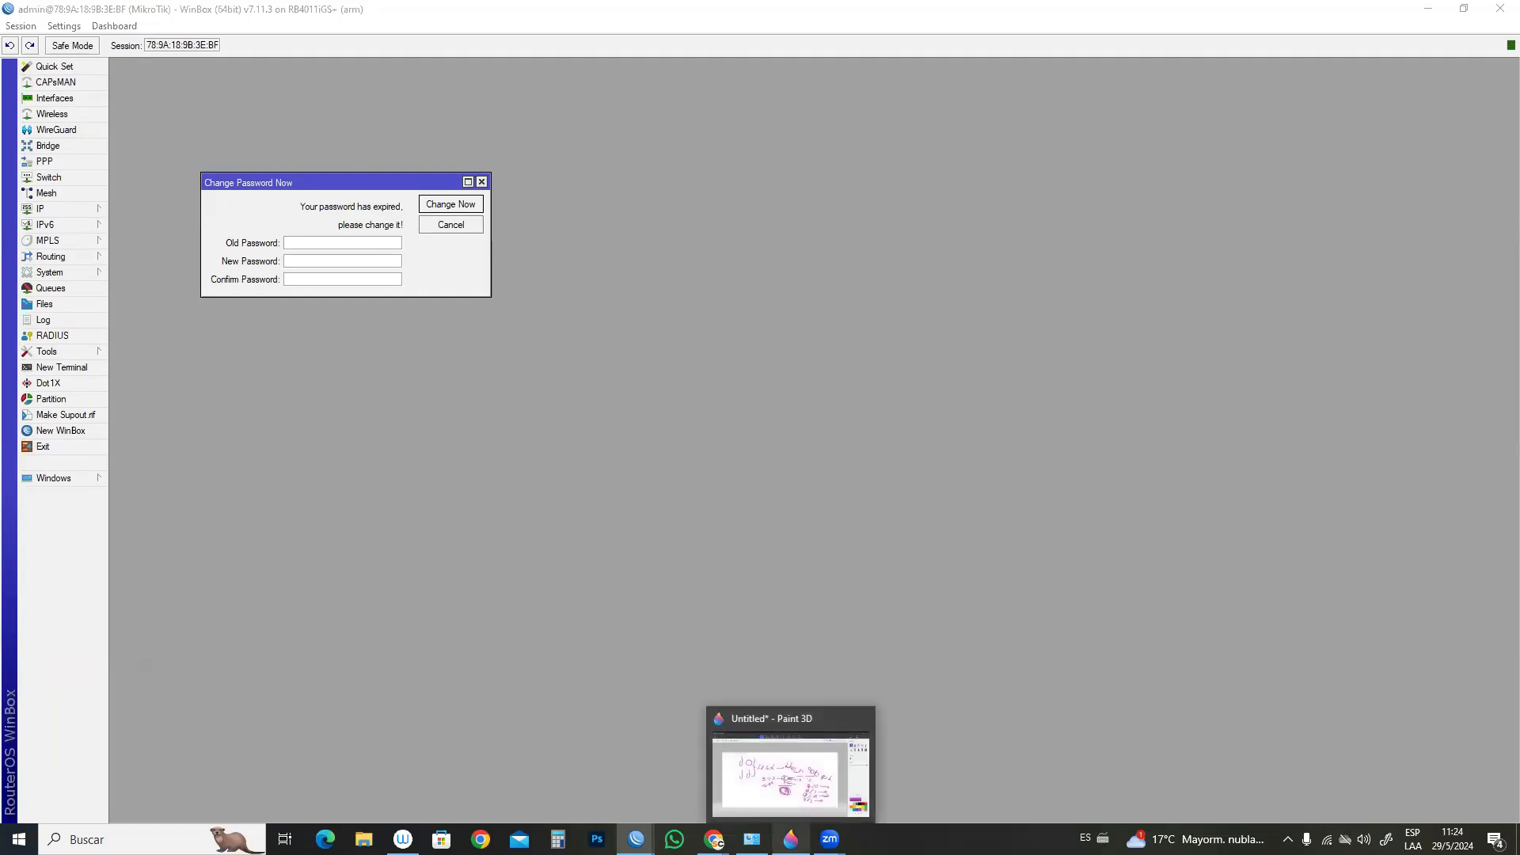
left_click(792, 780)
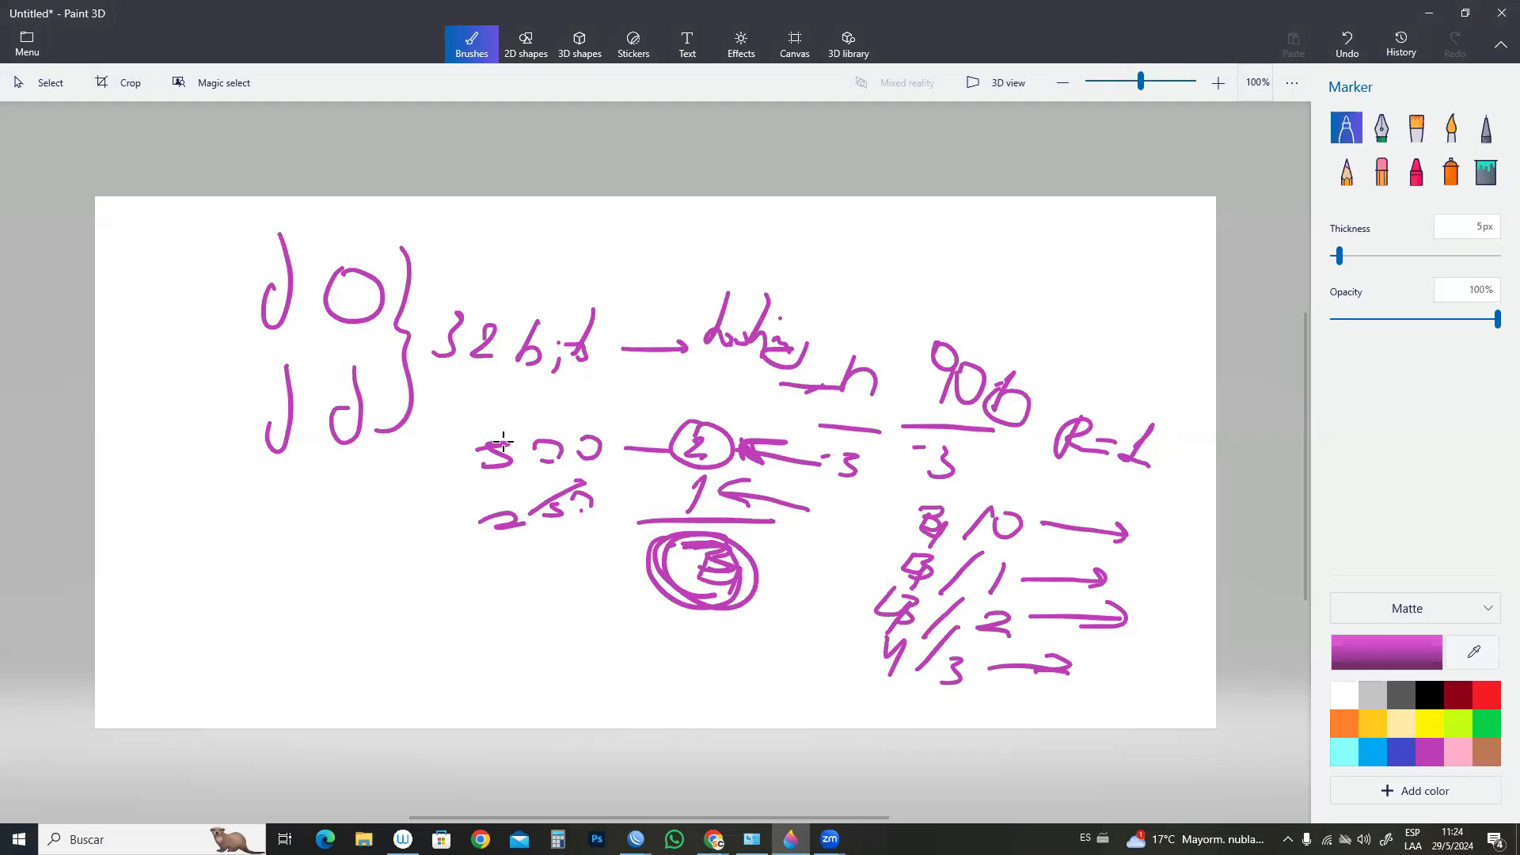
mouse_move(209, 500)
left_mouse_down()
mouse_move(252, 482)
mouse_move(277, 546)
mouse_move(385, 504)
left_mouse_up()
mouse_move(365, 509)
left_mouse_down()
mouse_move(360, 532)
mouse_move(399, 516)
mouse_move(453, 526)
left_mouse_up()
mouse_move(238, 567)
left_mouse_down()
mouse_move(262, 562)
mouse_move(319, 601)
mouse_move(354, 578)
left_mouse_up()
left_click_drag(336, 596, 393, 590)
mouse_move(402, 563)
left_mouse_down()
mouse_move(416, 562)
mouse_move(400, 588)
mouse_move(432, 554)
left_mouse_up()
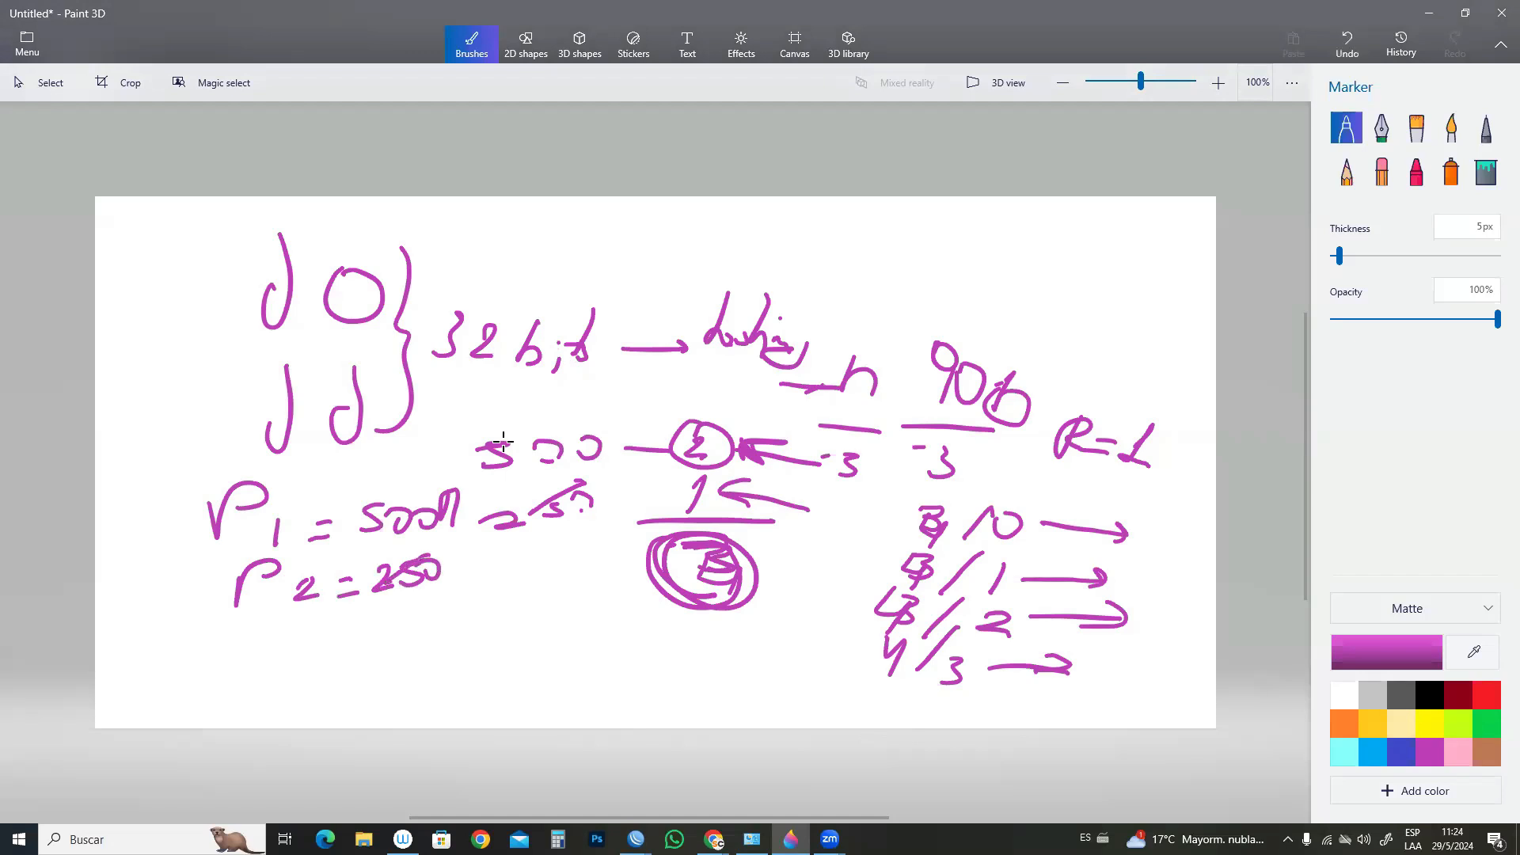
- Write the weights 2 and 1 beside P1 and P2, then total them as a circled 3
left_click_drag(490, 554, 482, 589)
left_click_drag(481, 519, 483, 539)
left_click_drag(464, 543, 445, 559)
mouse_move(448, 543)
left_mouse_down()
mouse_move(520, 587)
mouse_move(461, 619)
mouse_move(501, 626)
mouse_move(453, 593)
left_mouse_up()
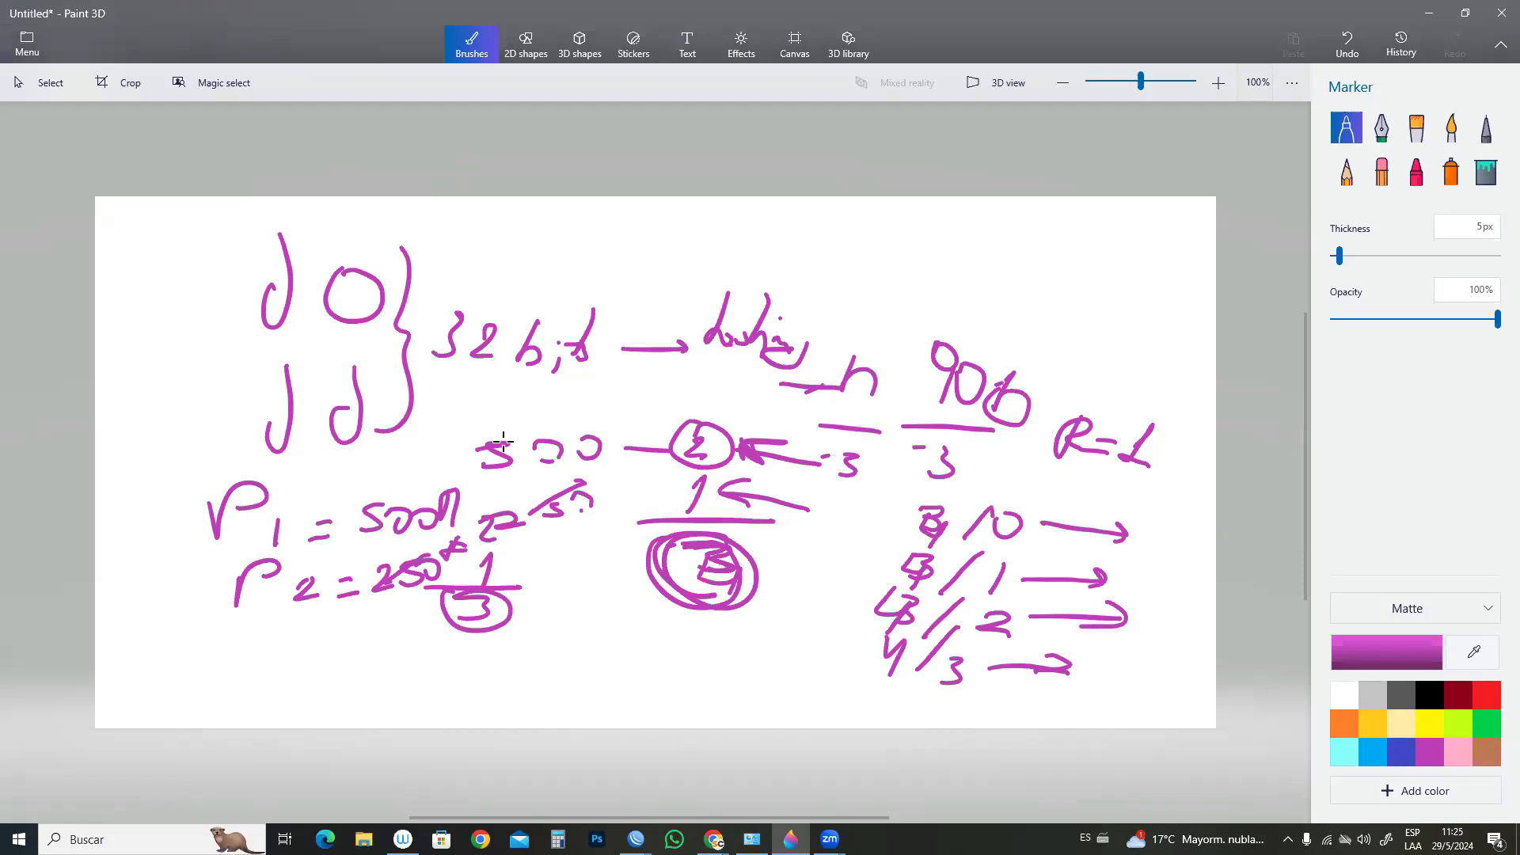
- Write a fresh column of the pairs 3/0, 3/1 and 3/2 beside the circled total
left_click(829, 525)
mouse_move(809, 529)
left_mouse_down()
mouse_move(795, 630)
mouse_move(763, 635)
left_mouse_up()
mouse_move(855, 524)
left_mouse_down()
mouse_move(821, 558)
mouse_move(855, 543)
mouse_move(817, 590)
mouse_move(845, 590)
mouse_move(812, 624)
mouse_move(852, 634)
left_mouse_up()
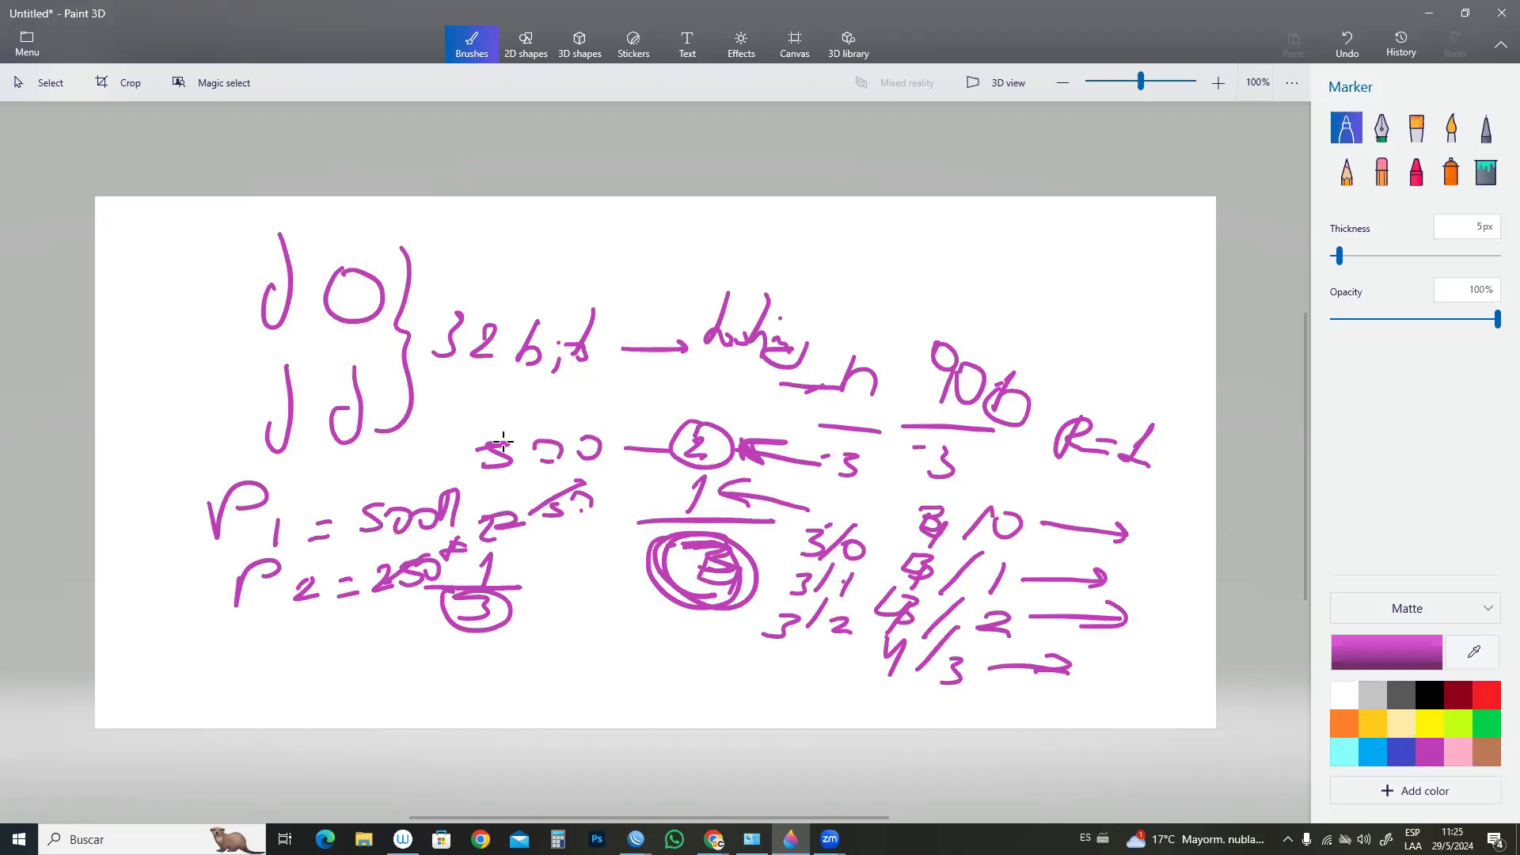
- Mark the remainders of the new pairs and draw arrows assigning 3/0 and 3/1 to P1 and 3/2 to P2
left_click_drag(841, 553, 863, 555)
left_click_drag(829, 615, 846, 634)
mouse_move(874, 555)
left_mouse_down()
mouse_move(893, 493)
mouse_move(905, 500)
left_mouse_up()
left_click_drag(865, 557, 906, 536)
mouse_move(854, 582)
left_mouse_down()
mouse_move(840, 655)
mouse_move(822, 652)
left_mouse_up()
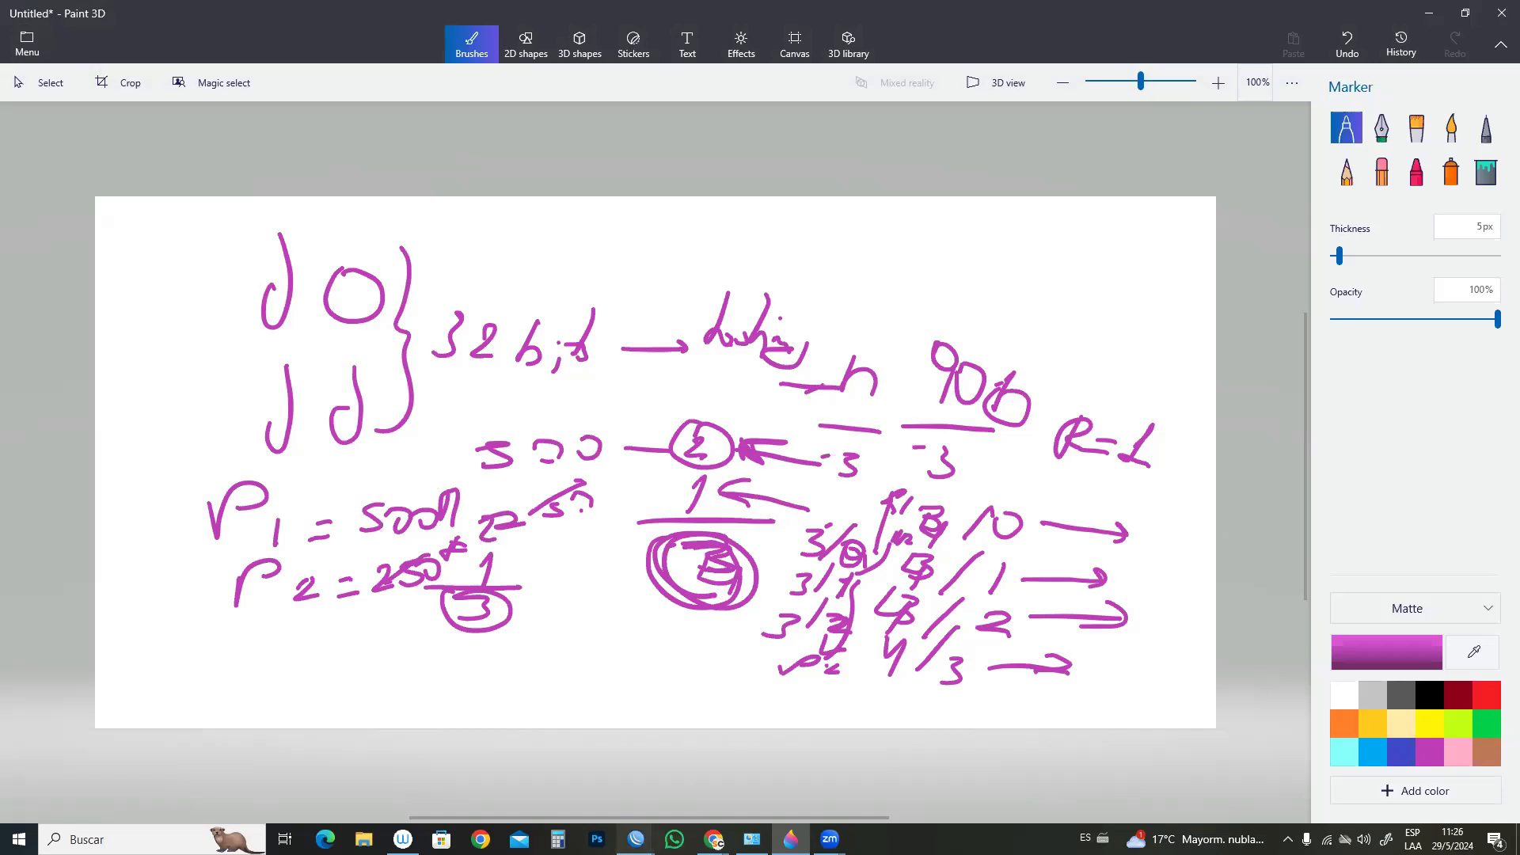
- Dismiss the expired-password dialog in the WinBox router session and open the interface list
left_click(729, 741)
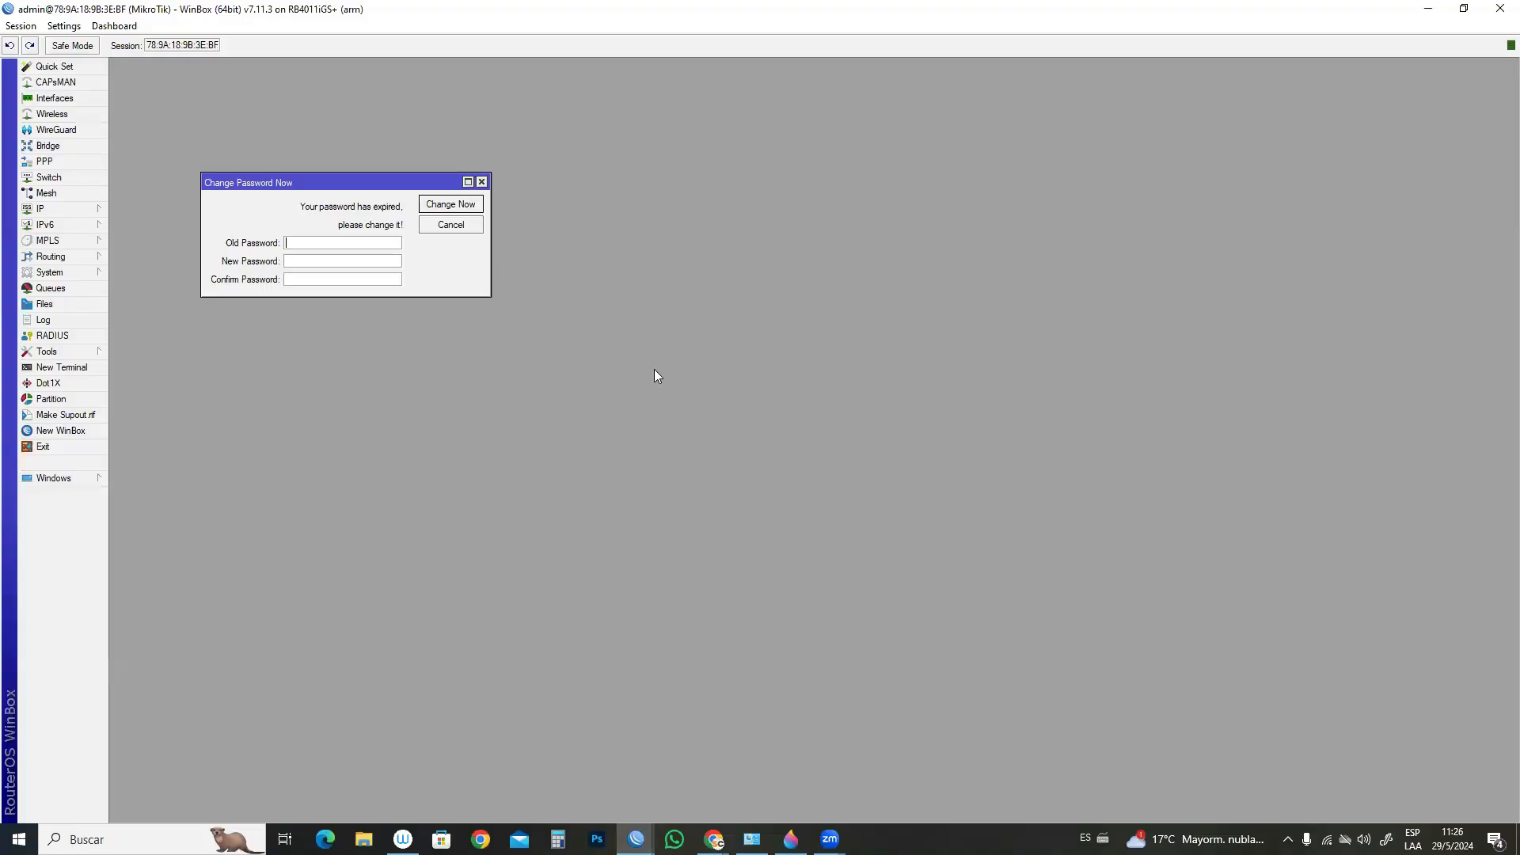
left_click(481, 181)
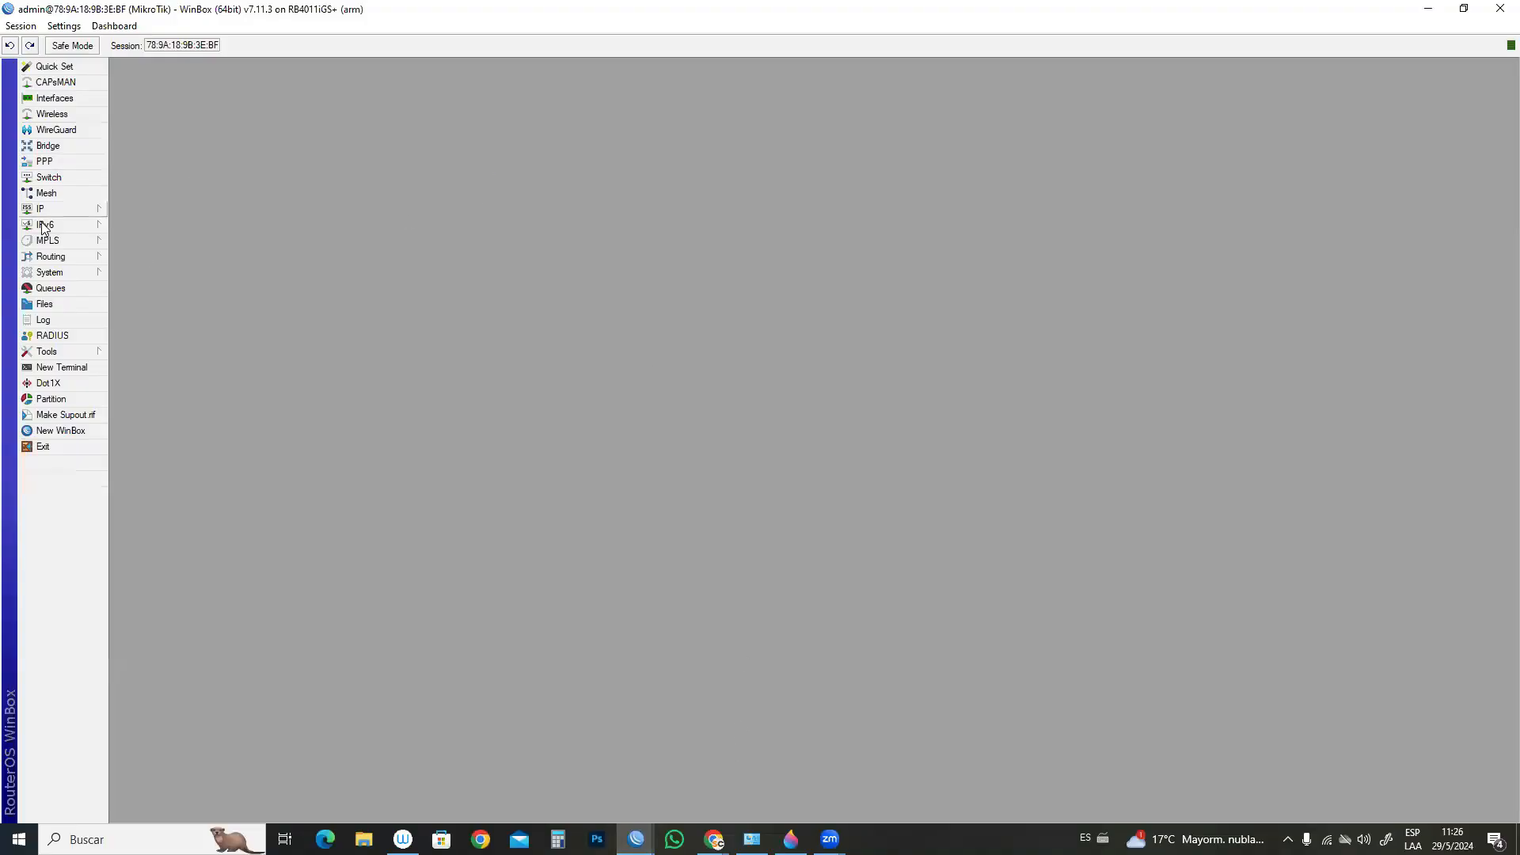
left_click(54, 98)
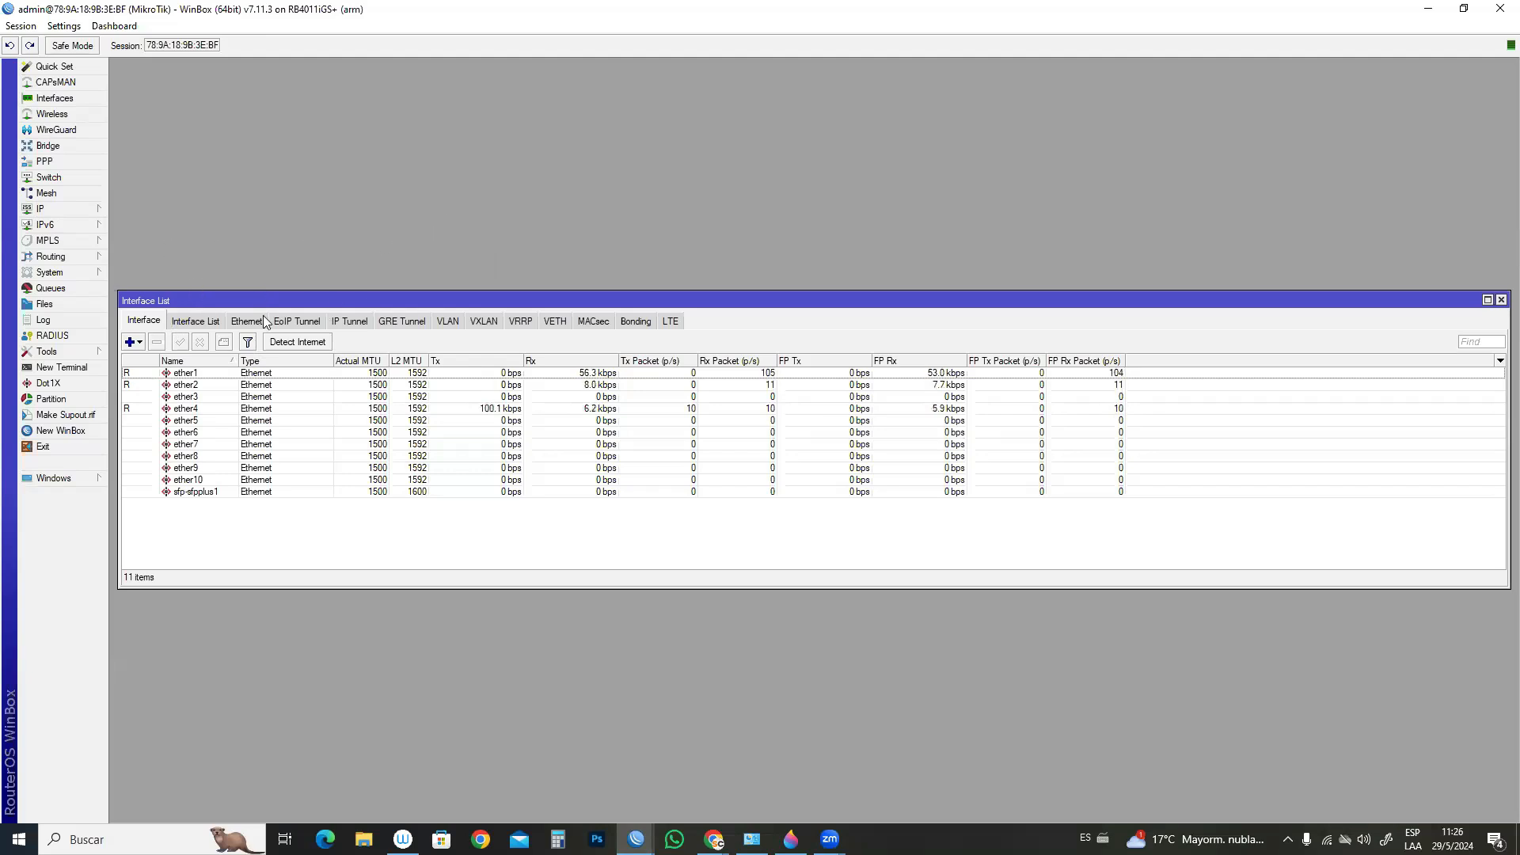
- Examine the running interfaces ether1, ether2 and ether4 by selecting each one in the interface list
left_click(140, 377)
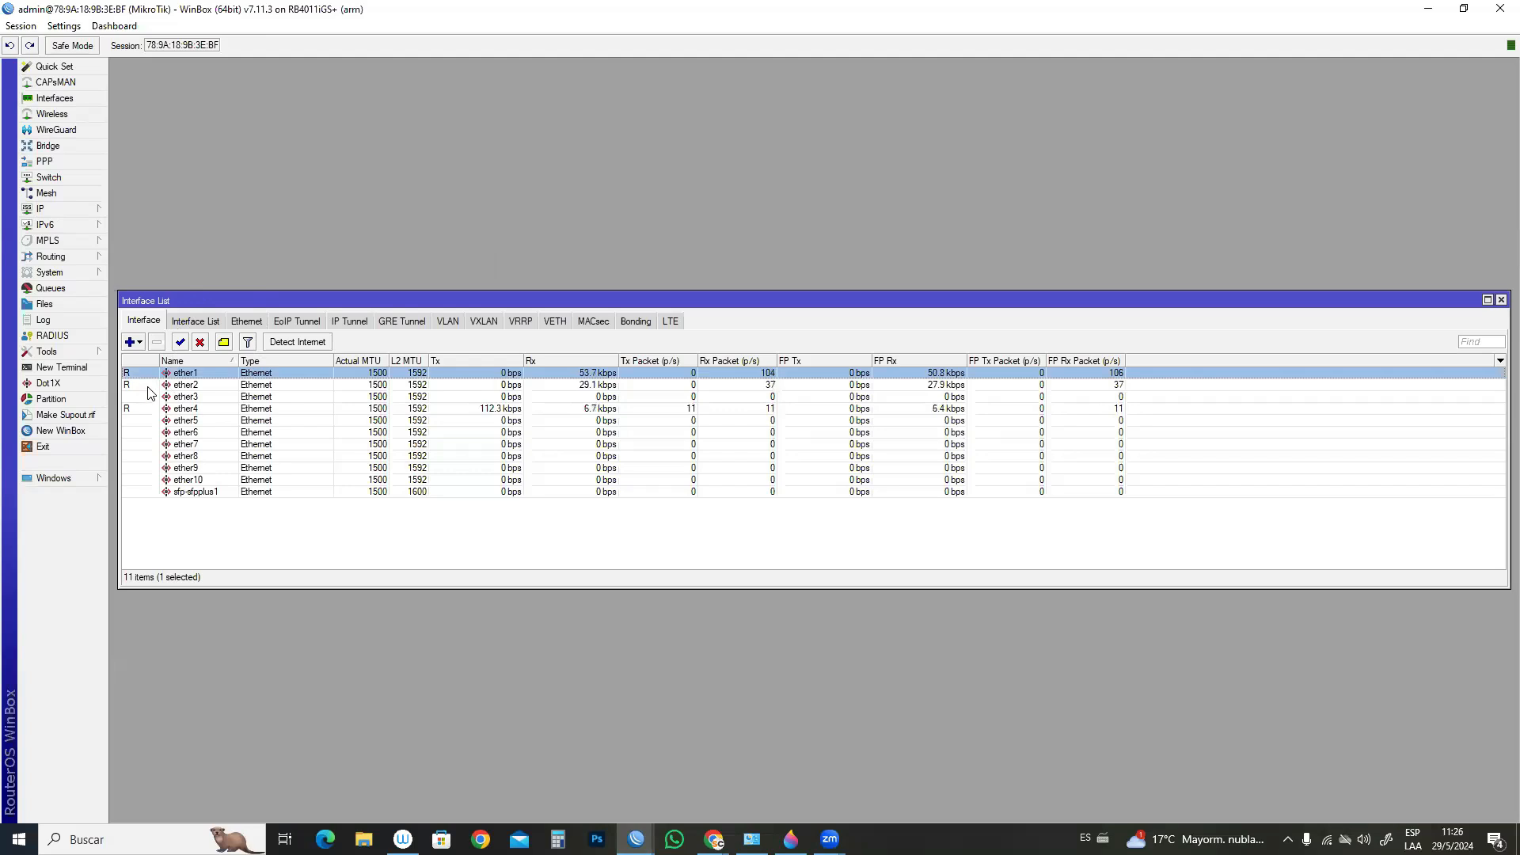
left_click(150, 388)
left_click(154, 411)
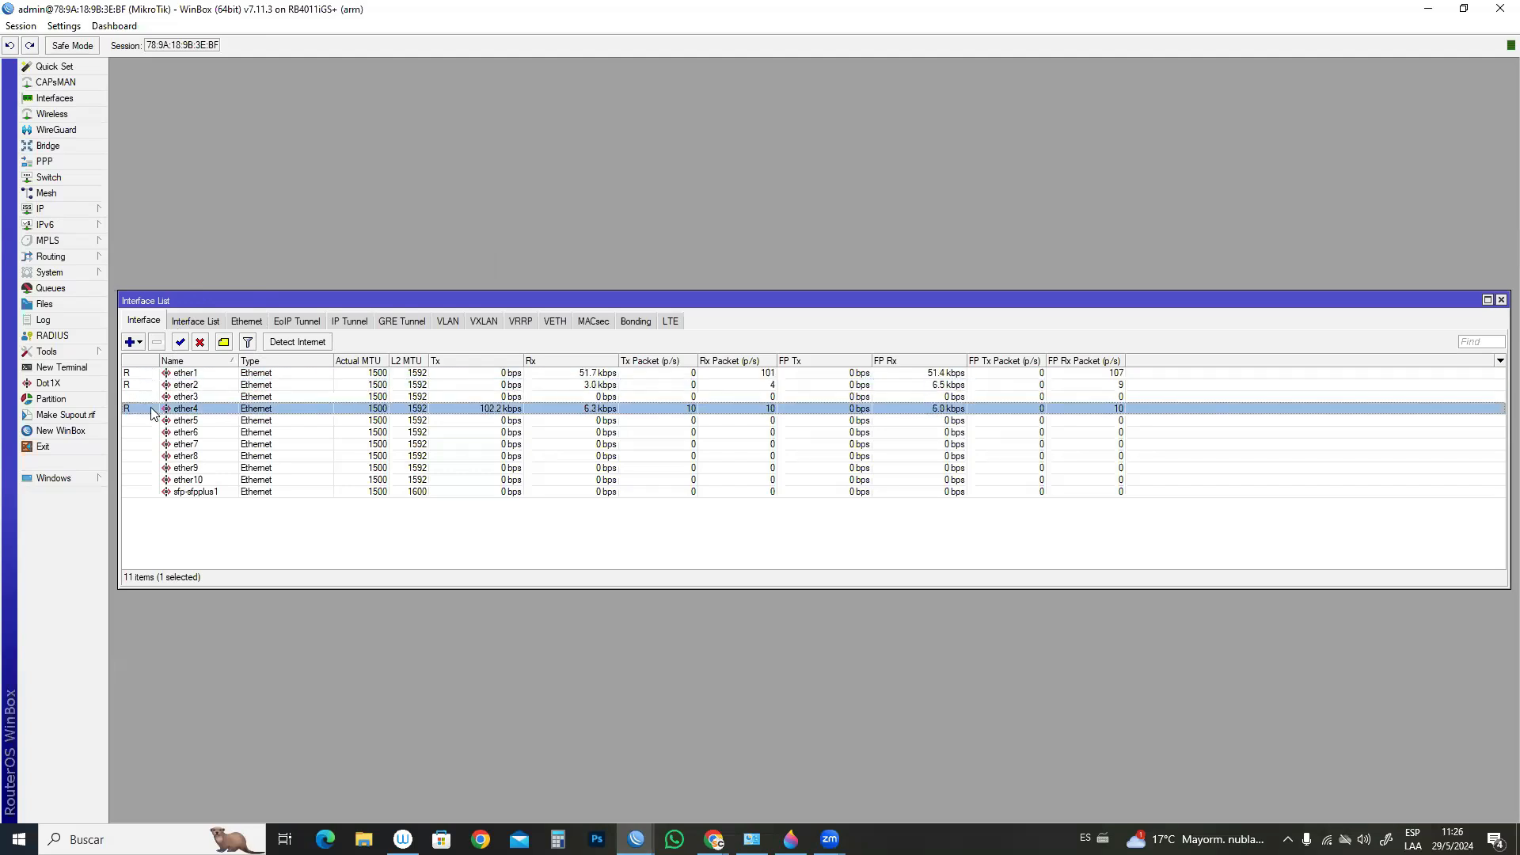
- Check the ether1 and ether2 entries in the interface list, then close the list
left_click(151, 376)
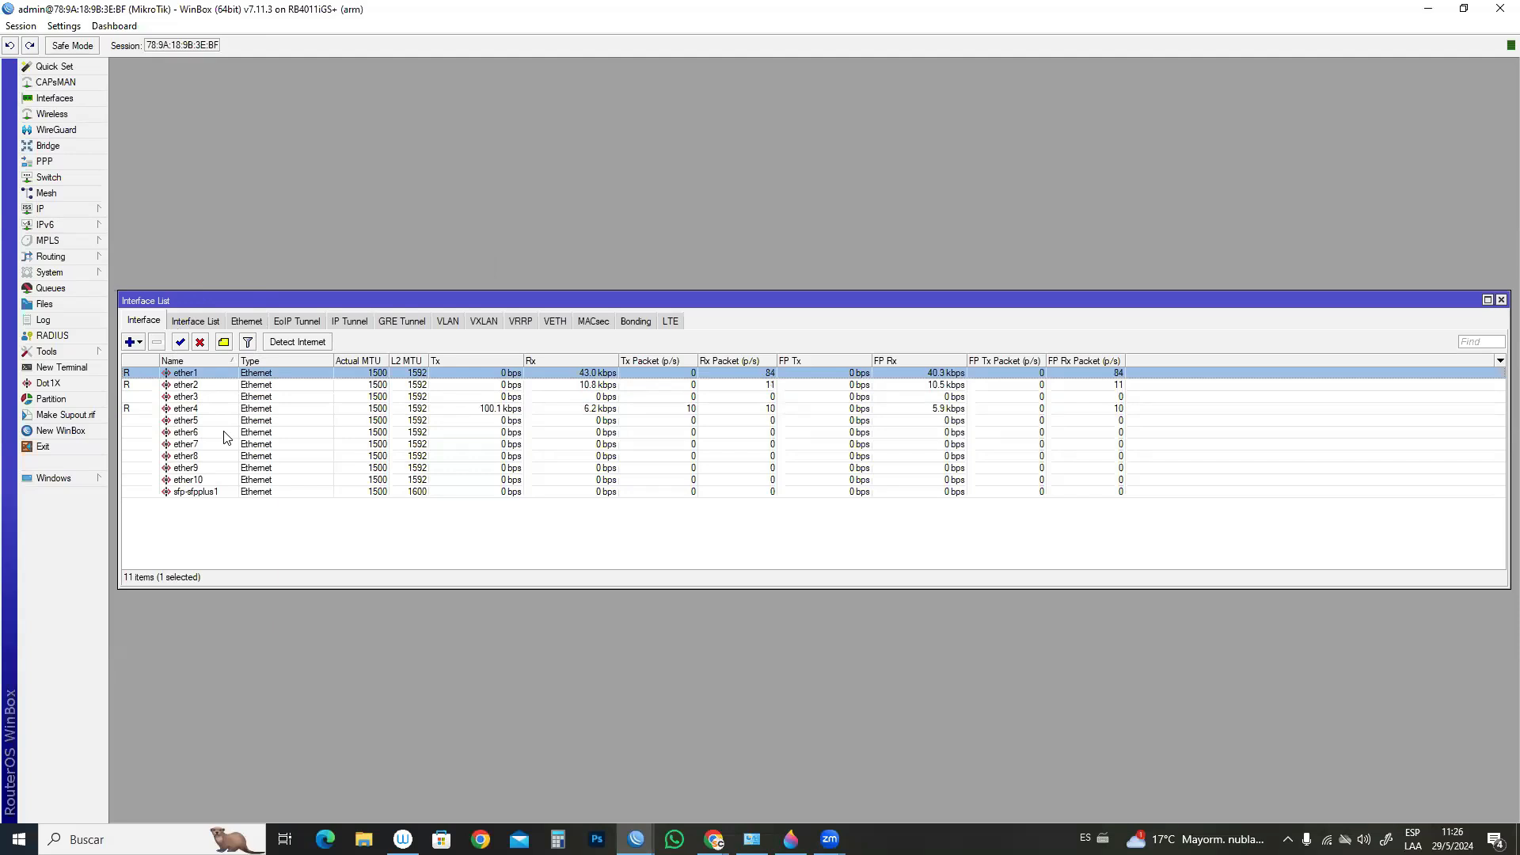
left_click(201, 386)
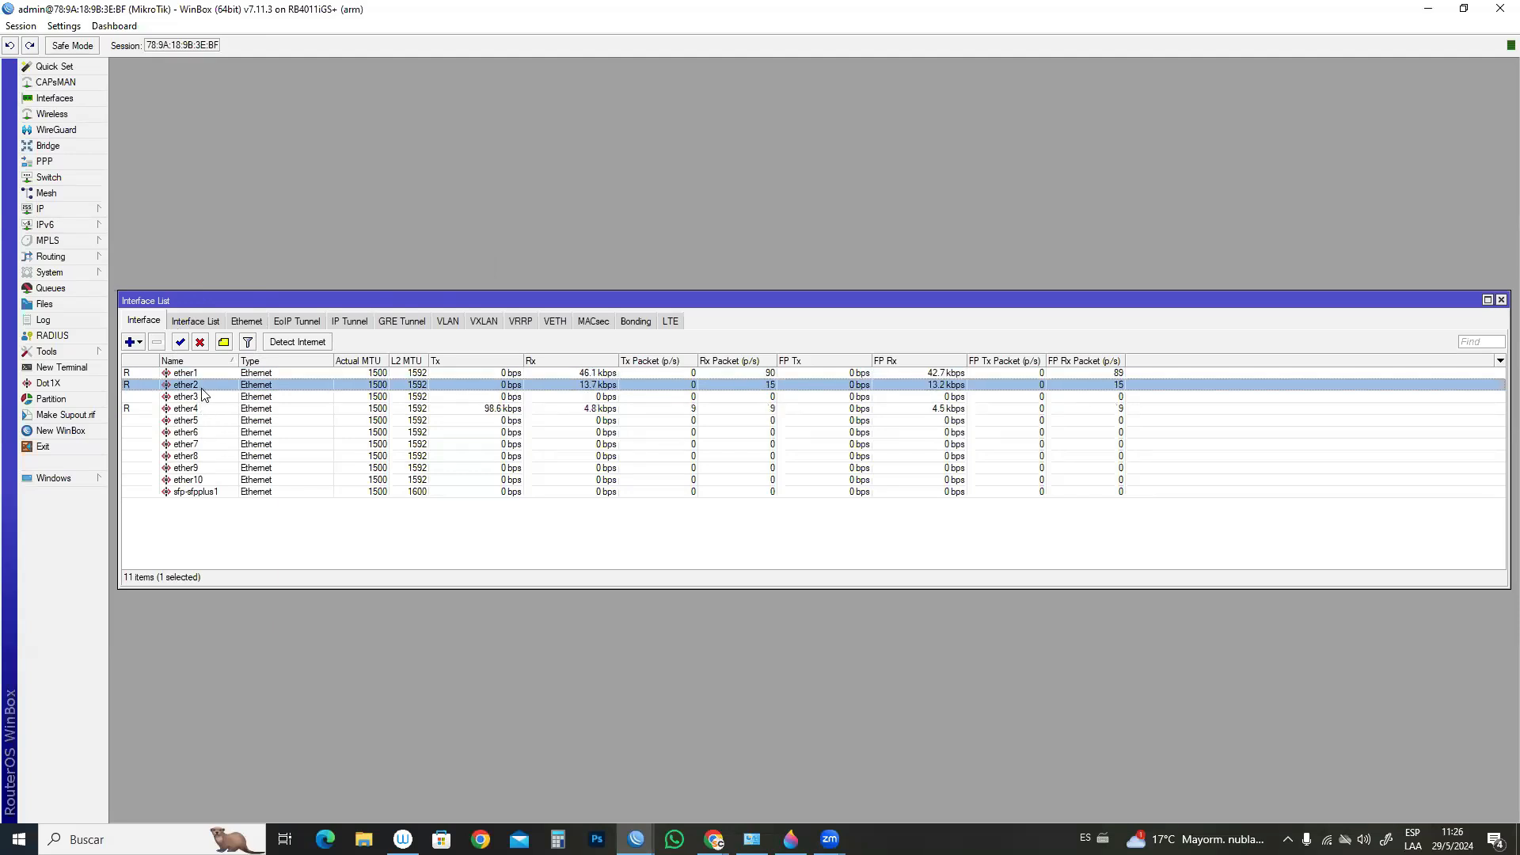
left_click(1501, 300)
- Add a DHCP client on ether1 with the default options and widen the IP address column in the client list
left_click(87, 211)
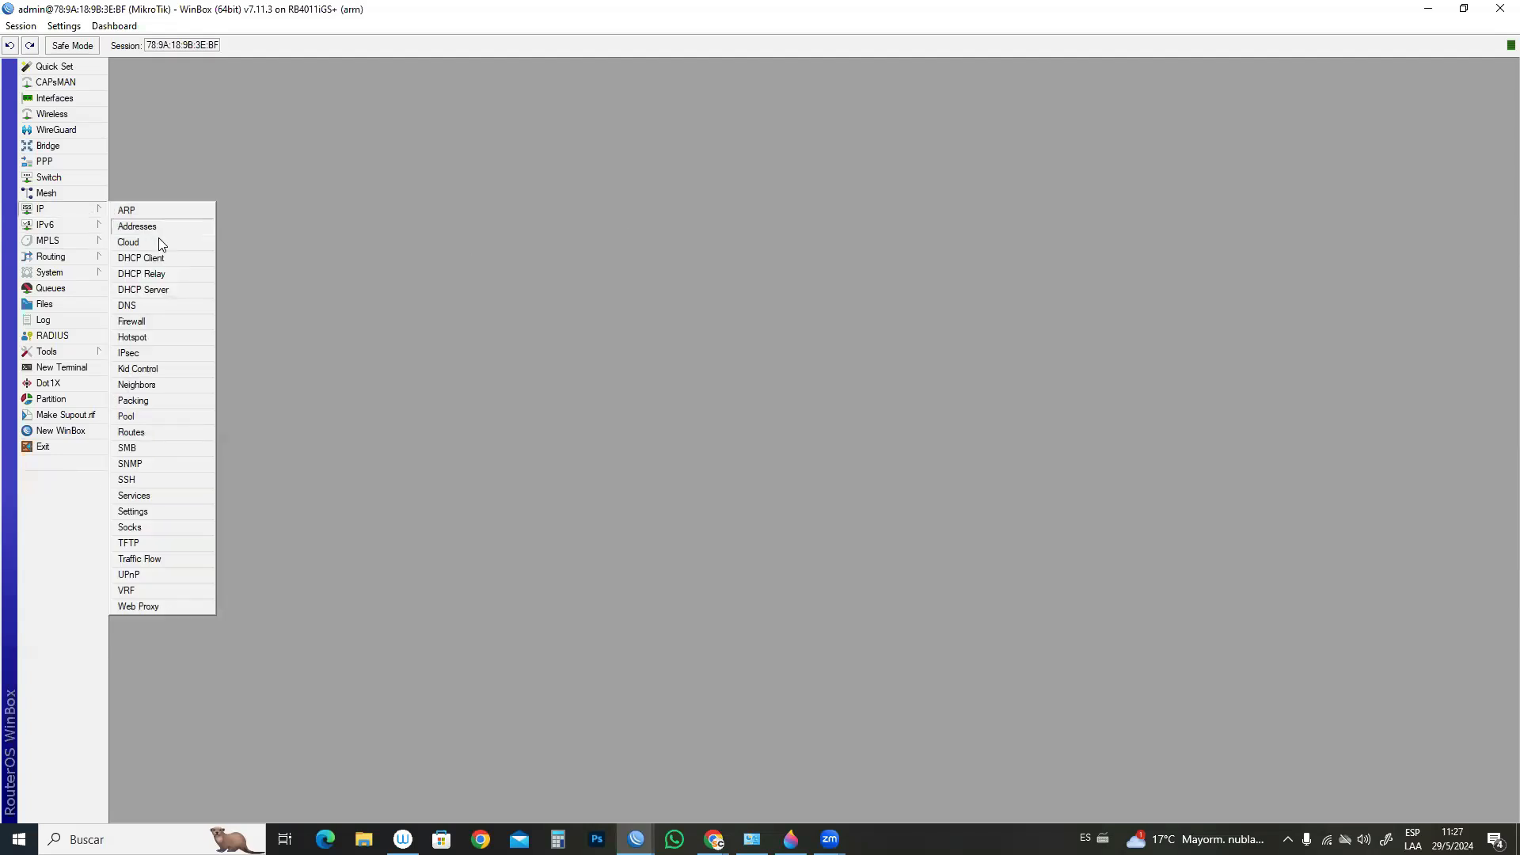
left_click(169, 258)
left_click(639, 342)
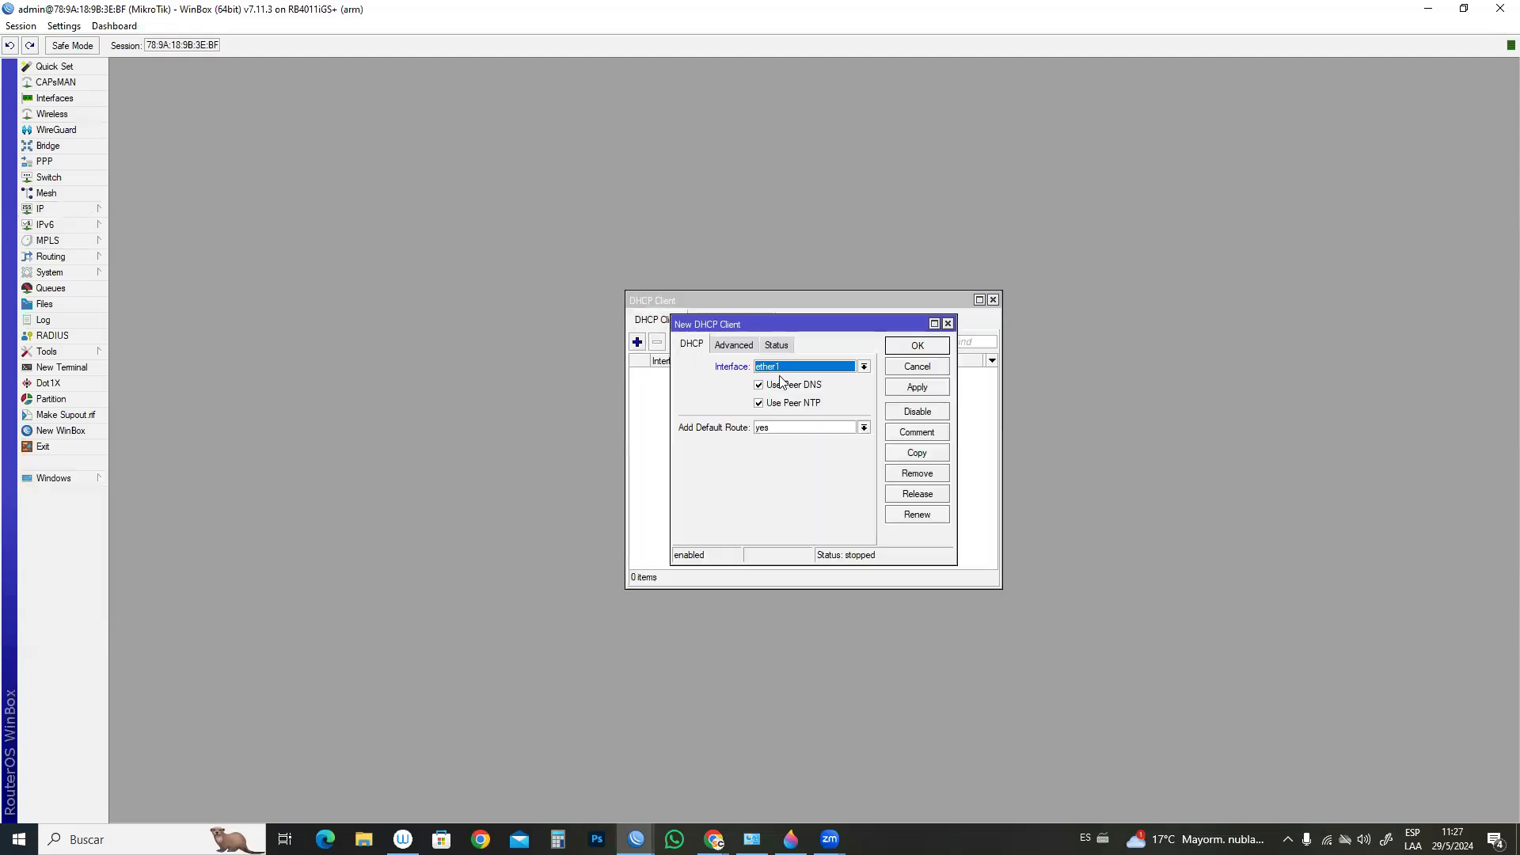
left_click(917, 387)
left_click(918, 346)
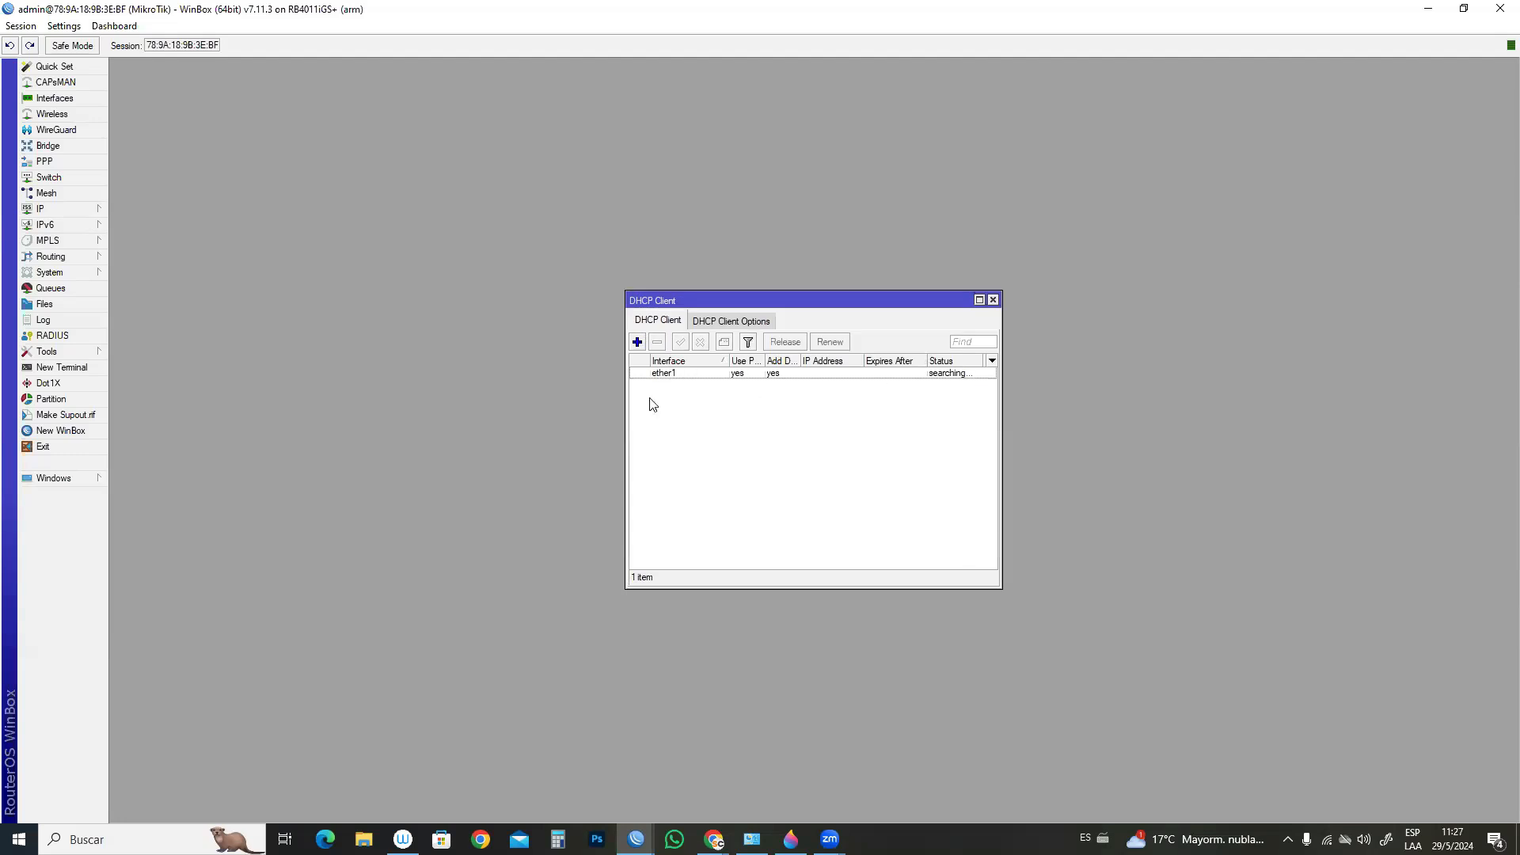
left_click_drag(863, 362, 885, 362)
left_click(852, 375)
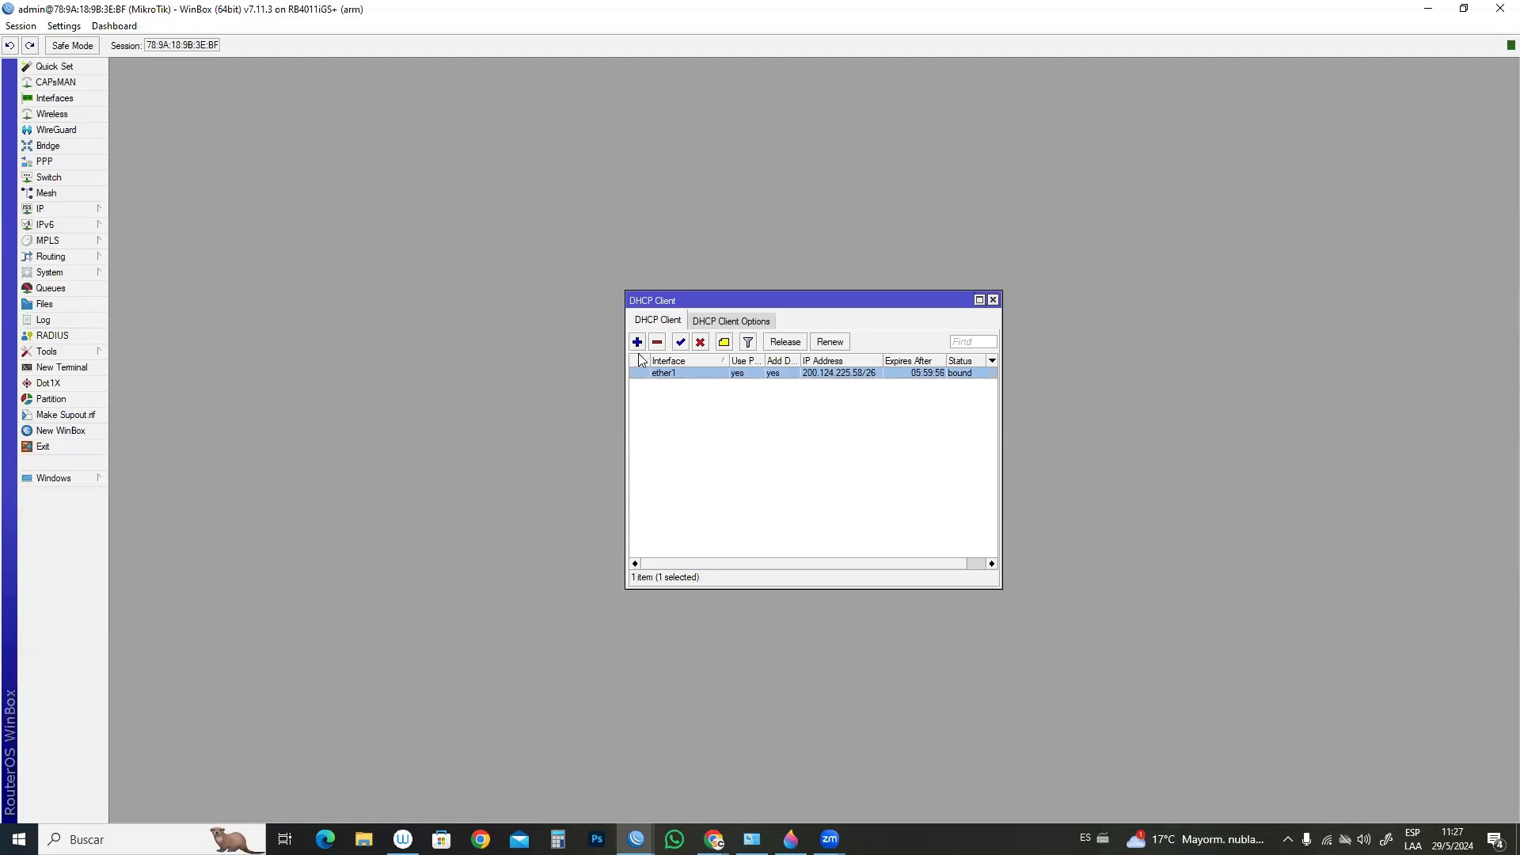
- Add a second DHCP client on ether2, widen the address column further and close the DHCP client list
left_click(637, 341)
left_click(863, 367)
left_click(866, 389)
left_click(919, 387)
left_click(917, 346)
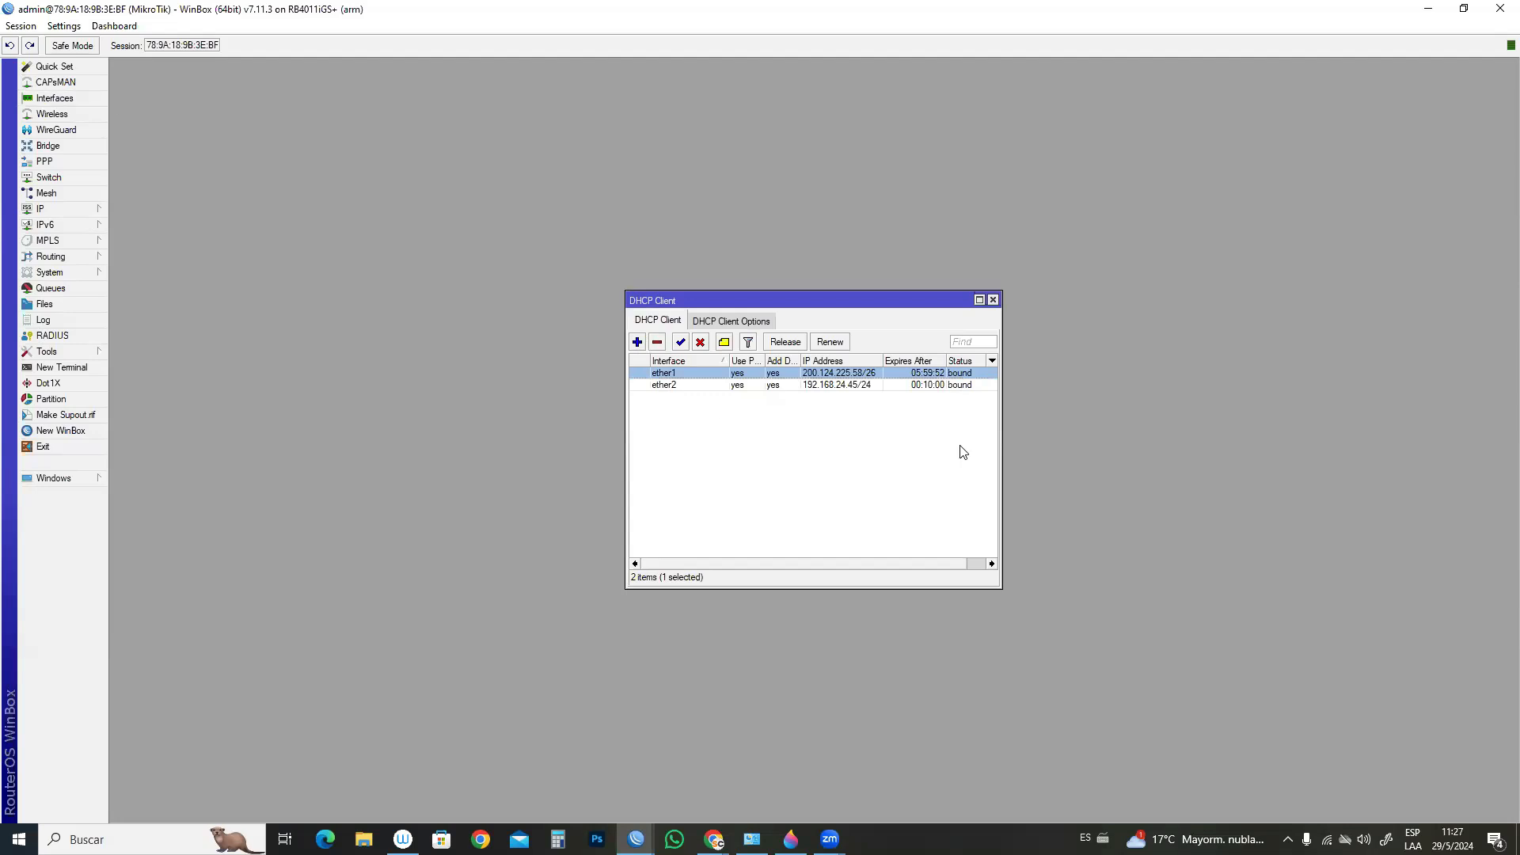
left_click_drag(883, 361, 897, 361)
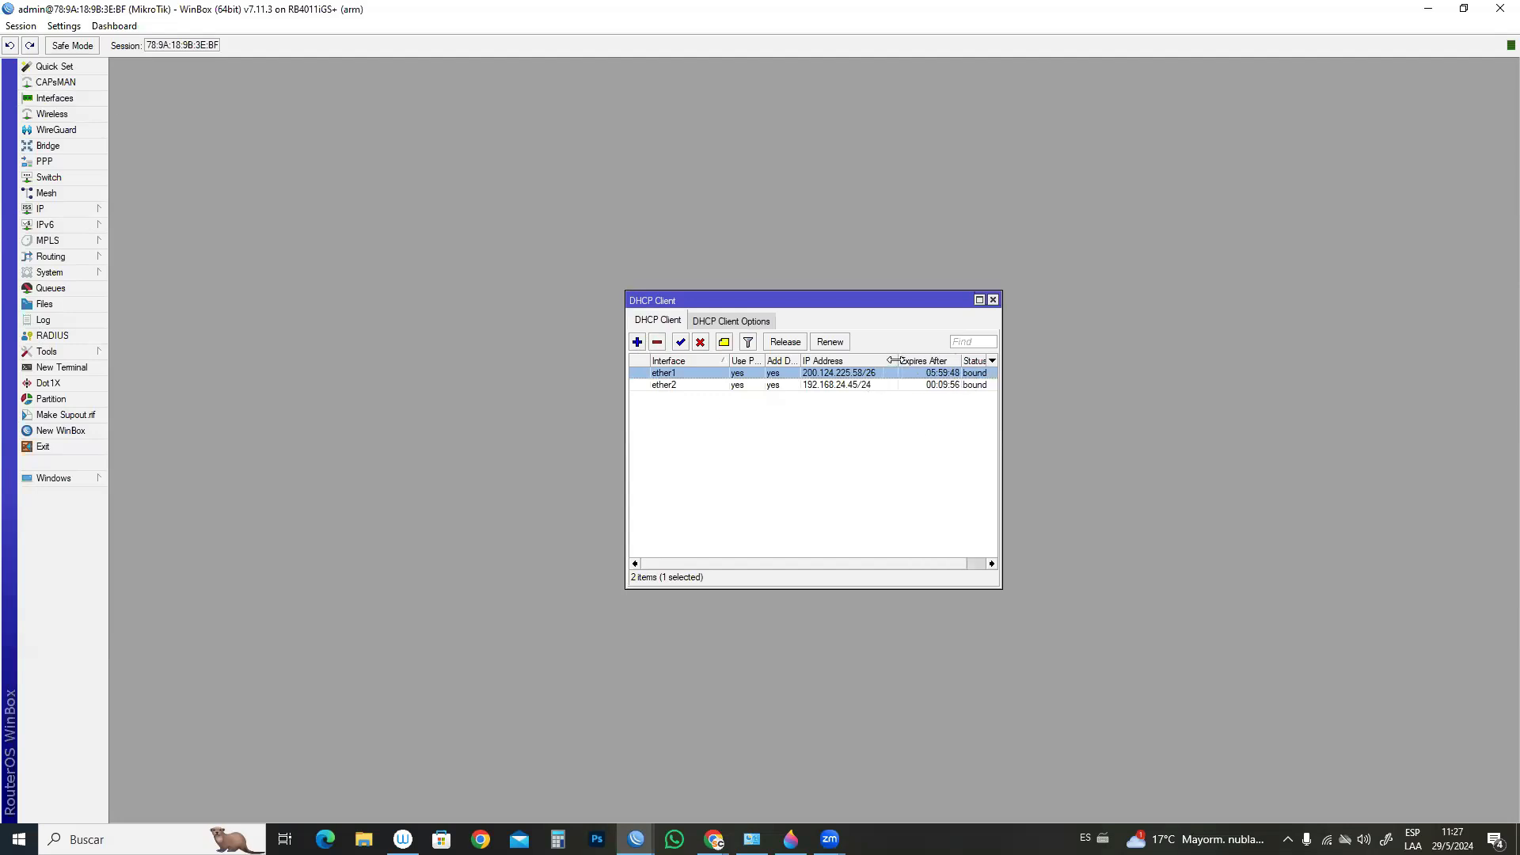
left_click(994, 300)
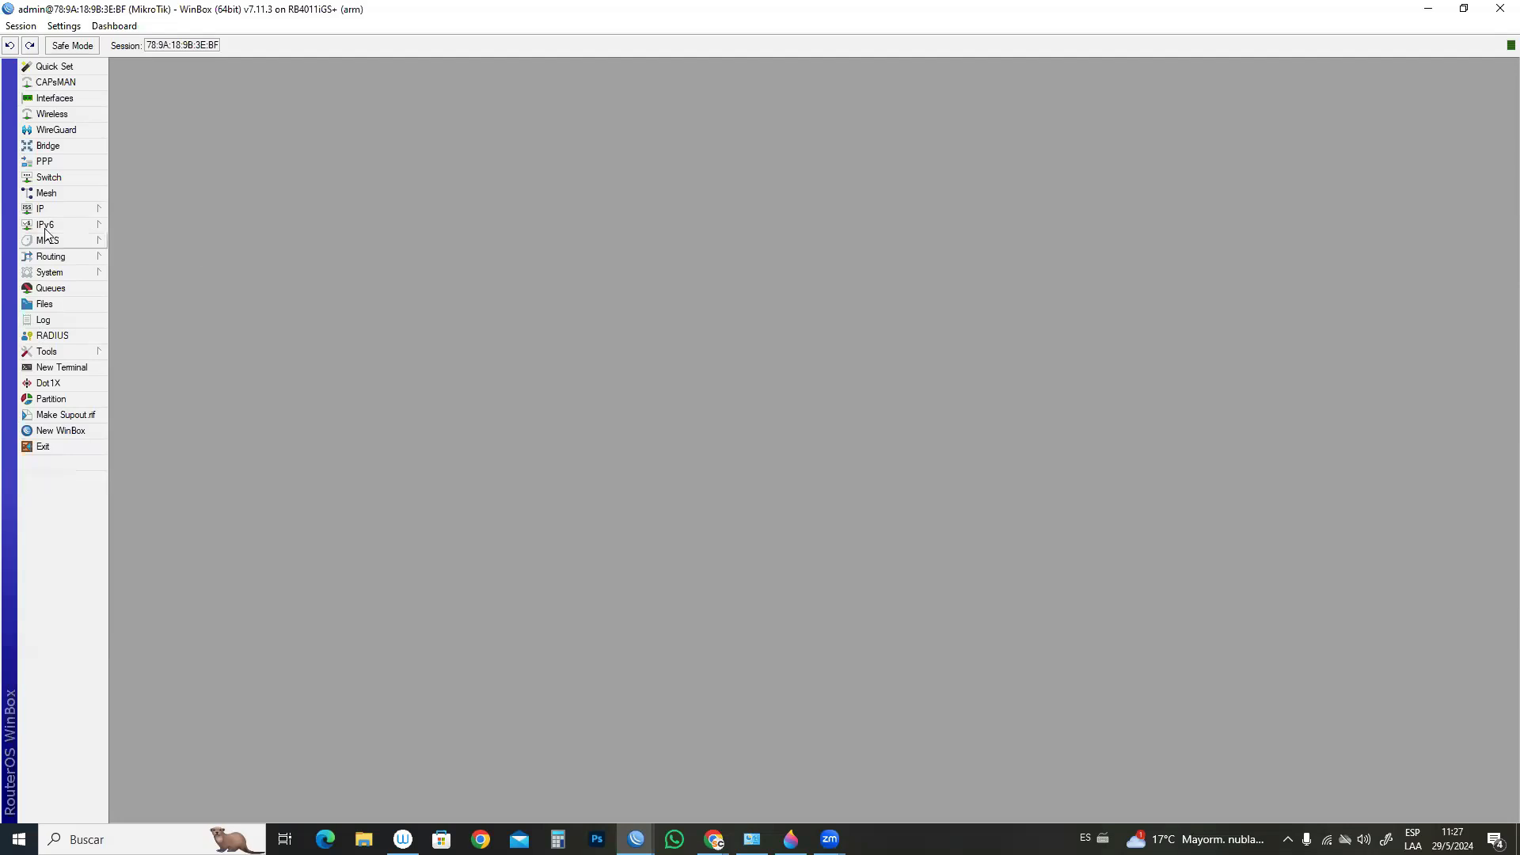
- Create a new bridge interface named bridge1 with the default settings
left_click(48, 146)
left_click(269, 343)
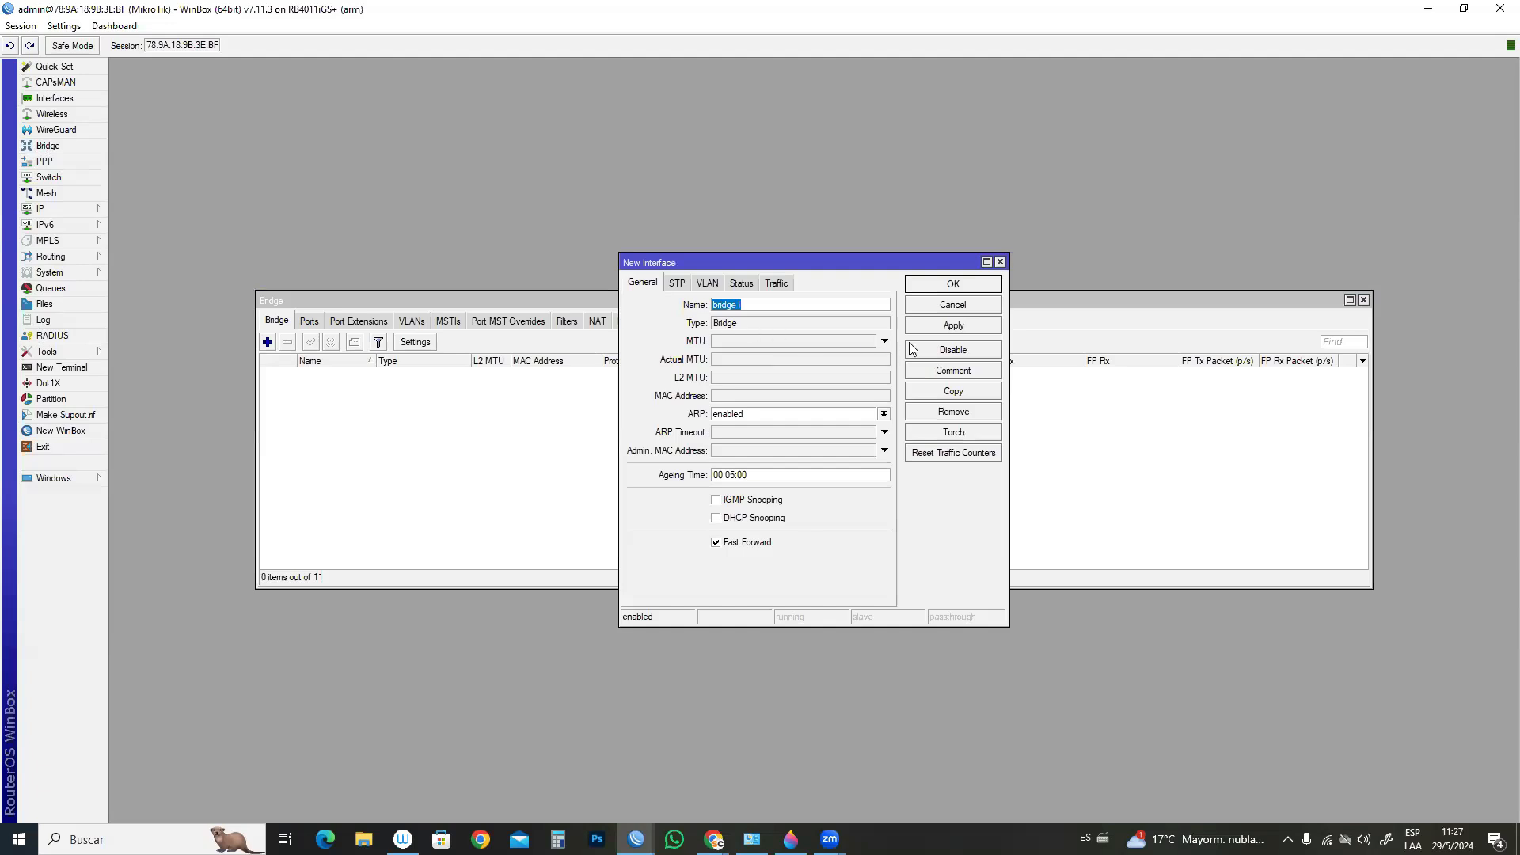
left_click(953, 325)
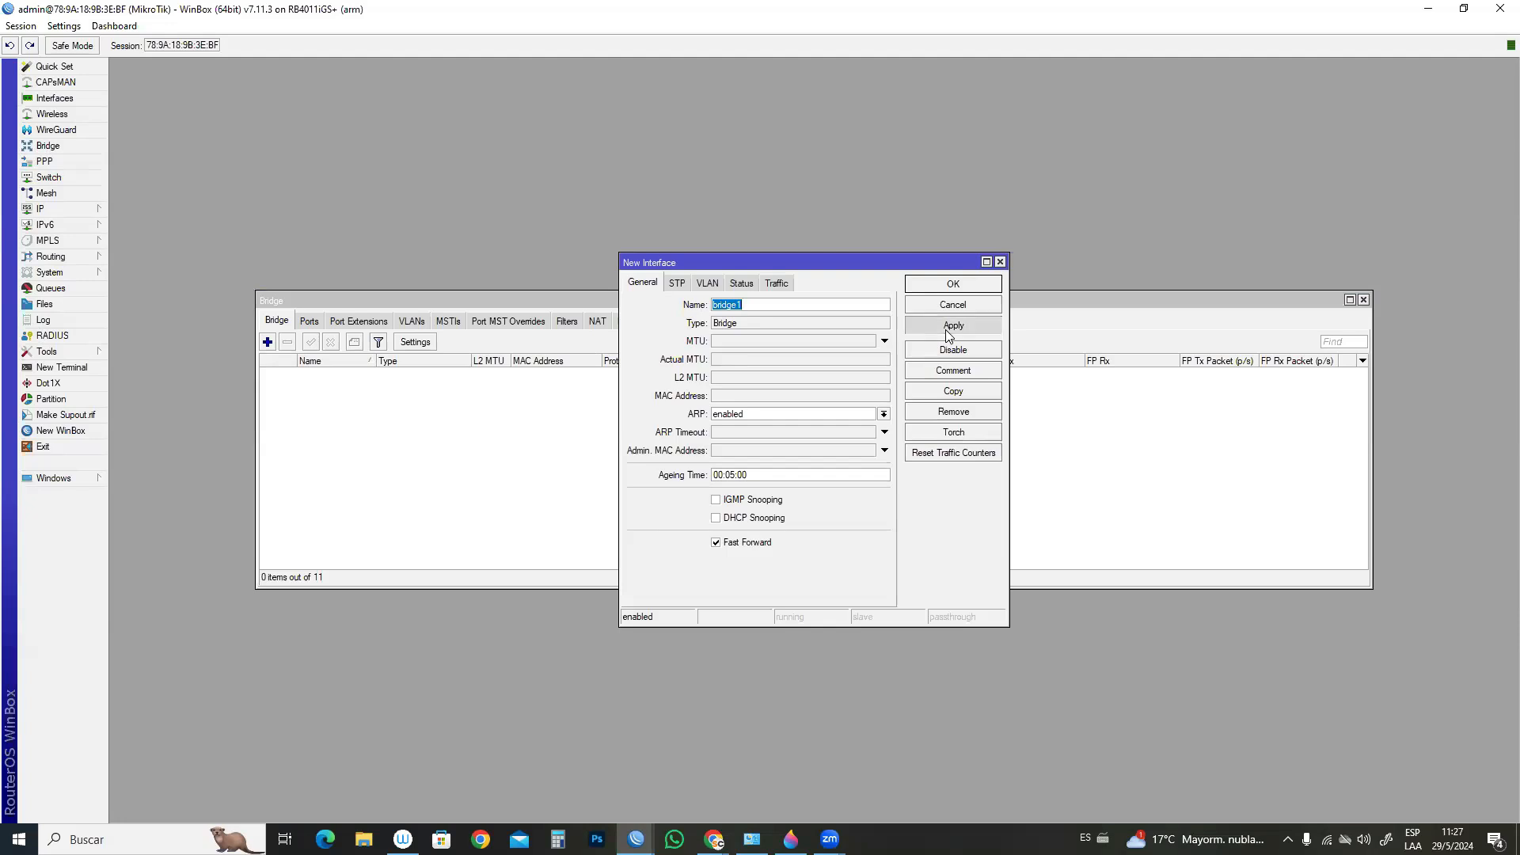
left_click(953, 284)
- Add ether3 as a port of bridge1
left_click(310, 322)
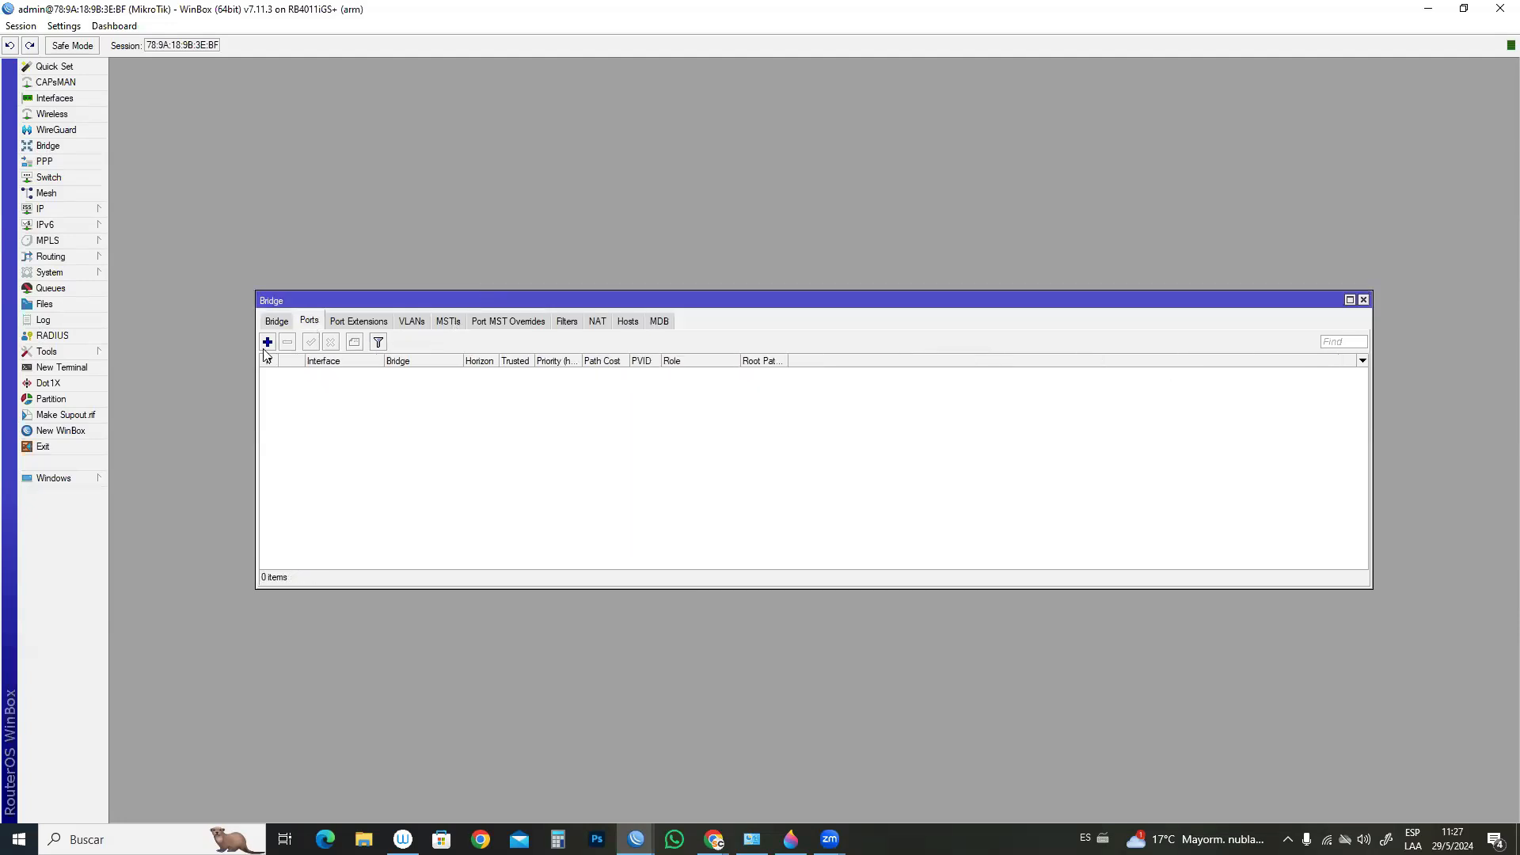
left_click(269, 343)
left_click(801, 350)
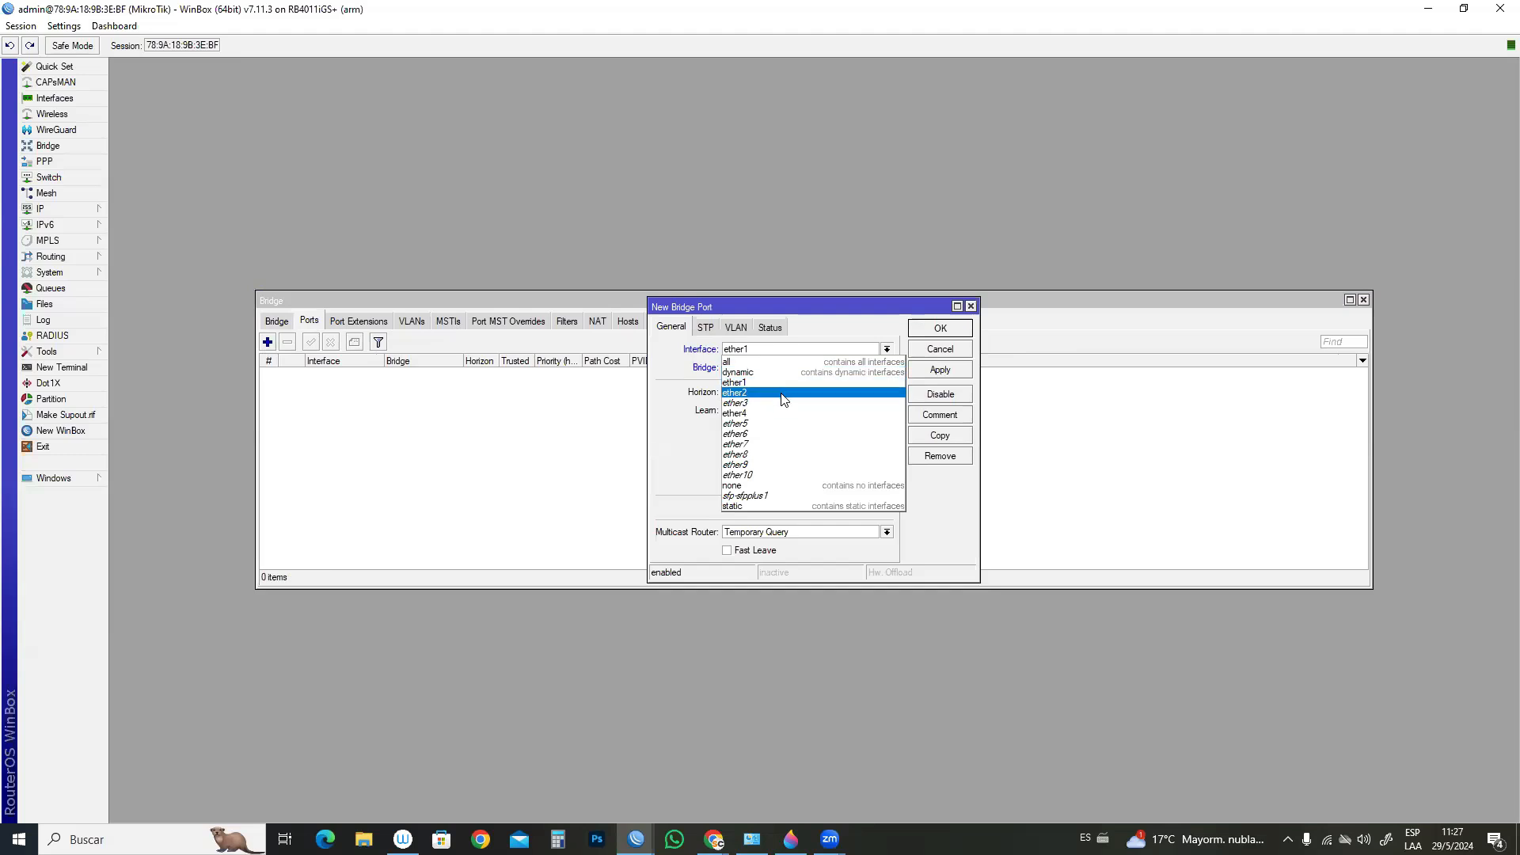
left_click(782, 393)
left_click(766, 350)
left_click(766, 403)
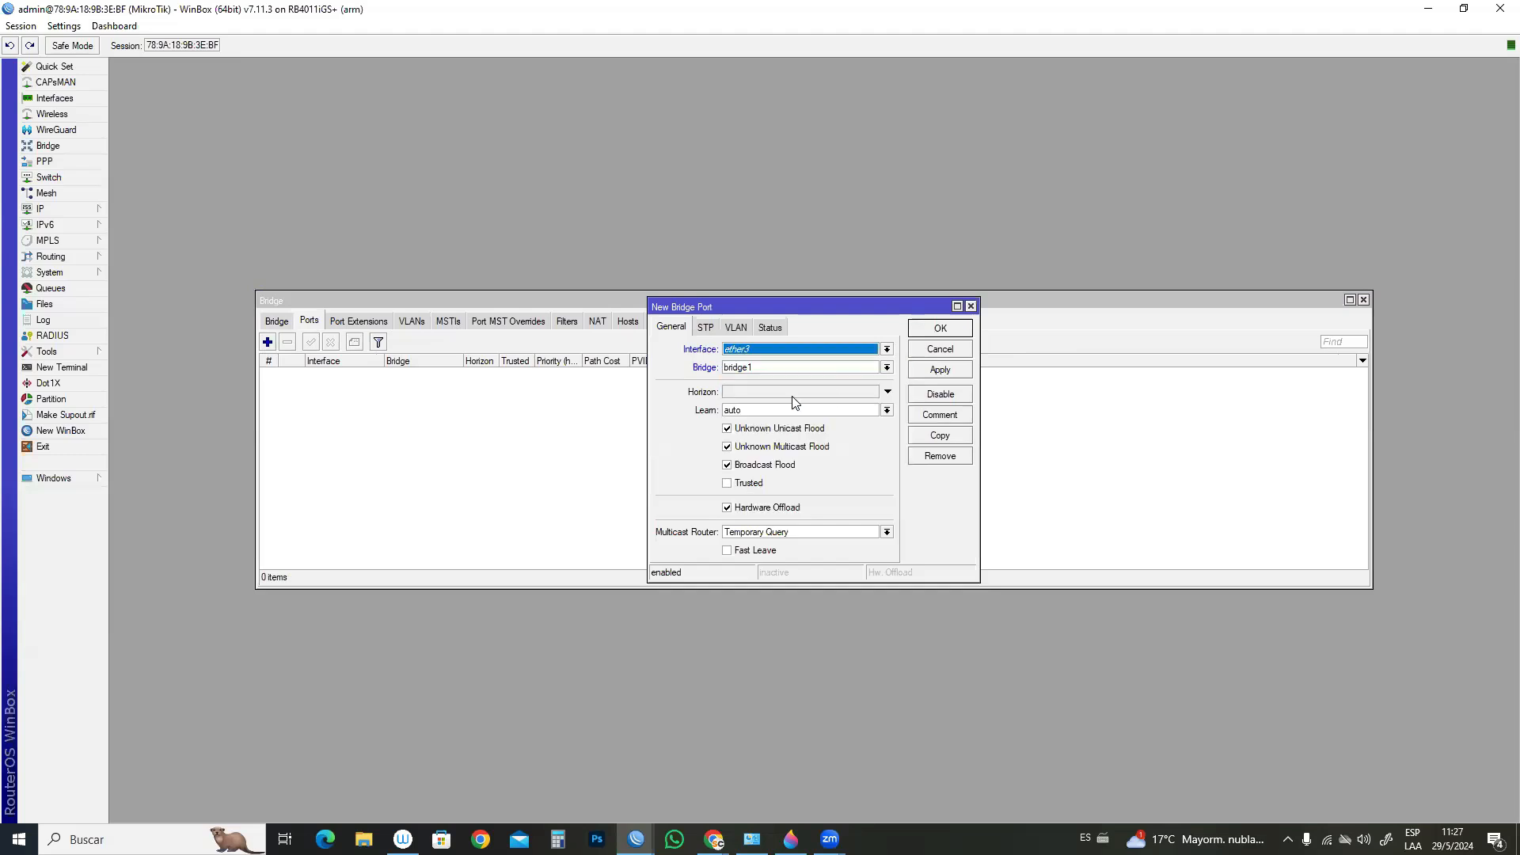
left_click(935, 370)
left_click(936, 329)
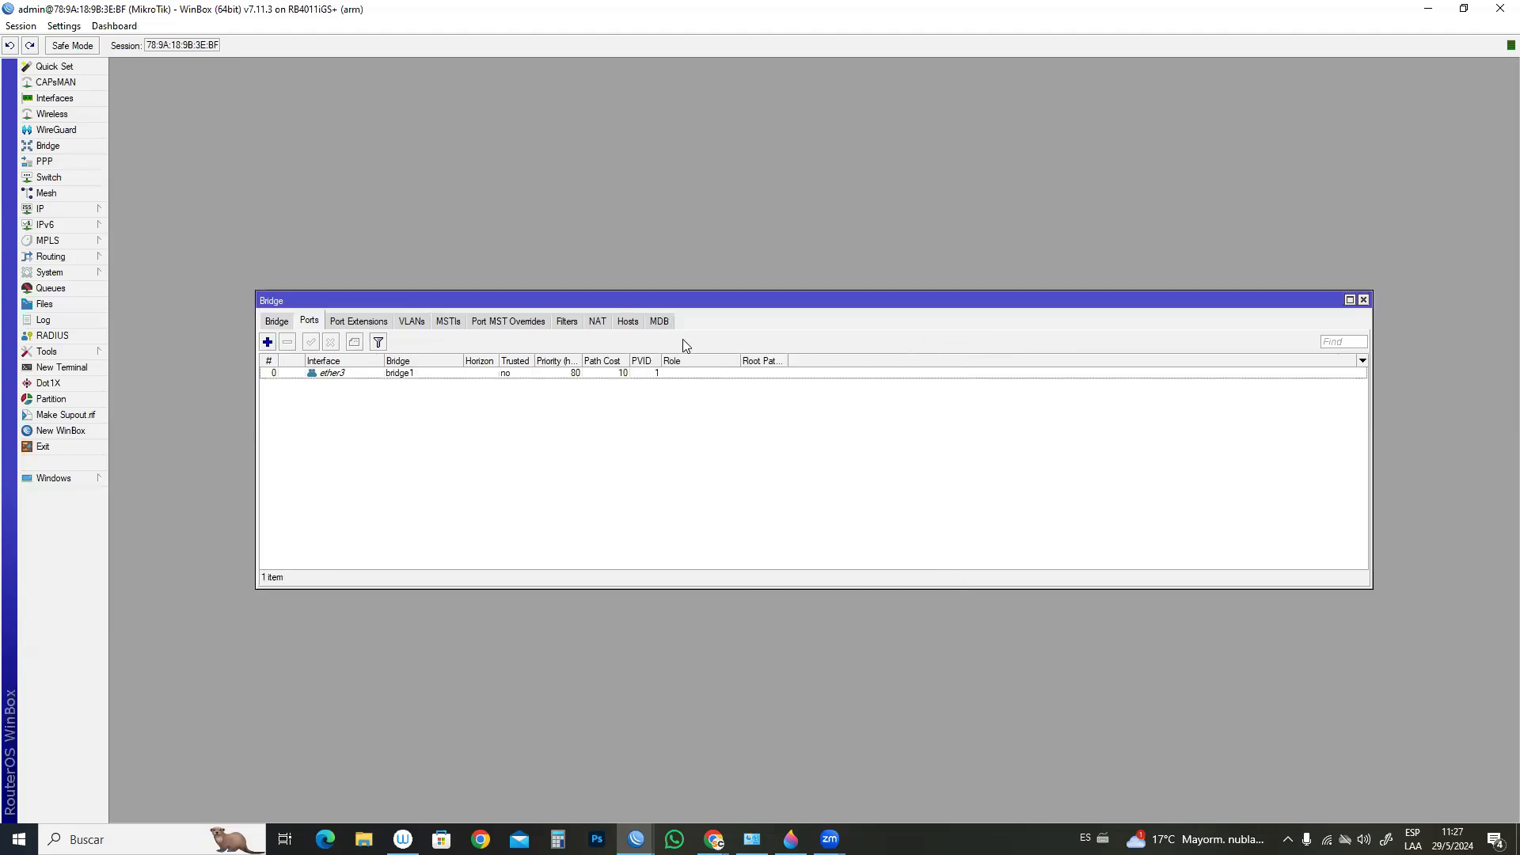
- Add ether4 as a port of bridge1
left_click(268, 342)
left_click(766, 350)
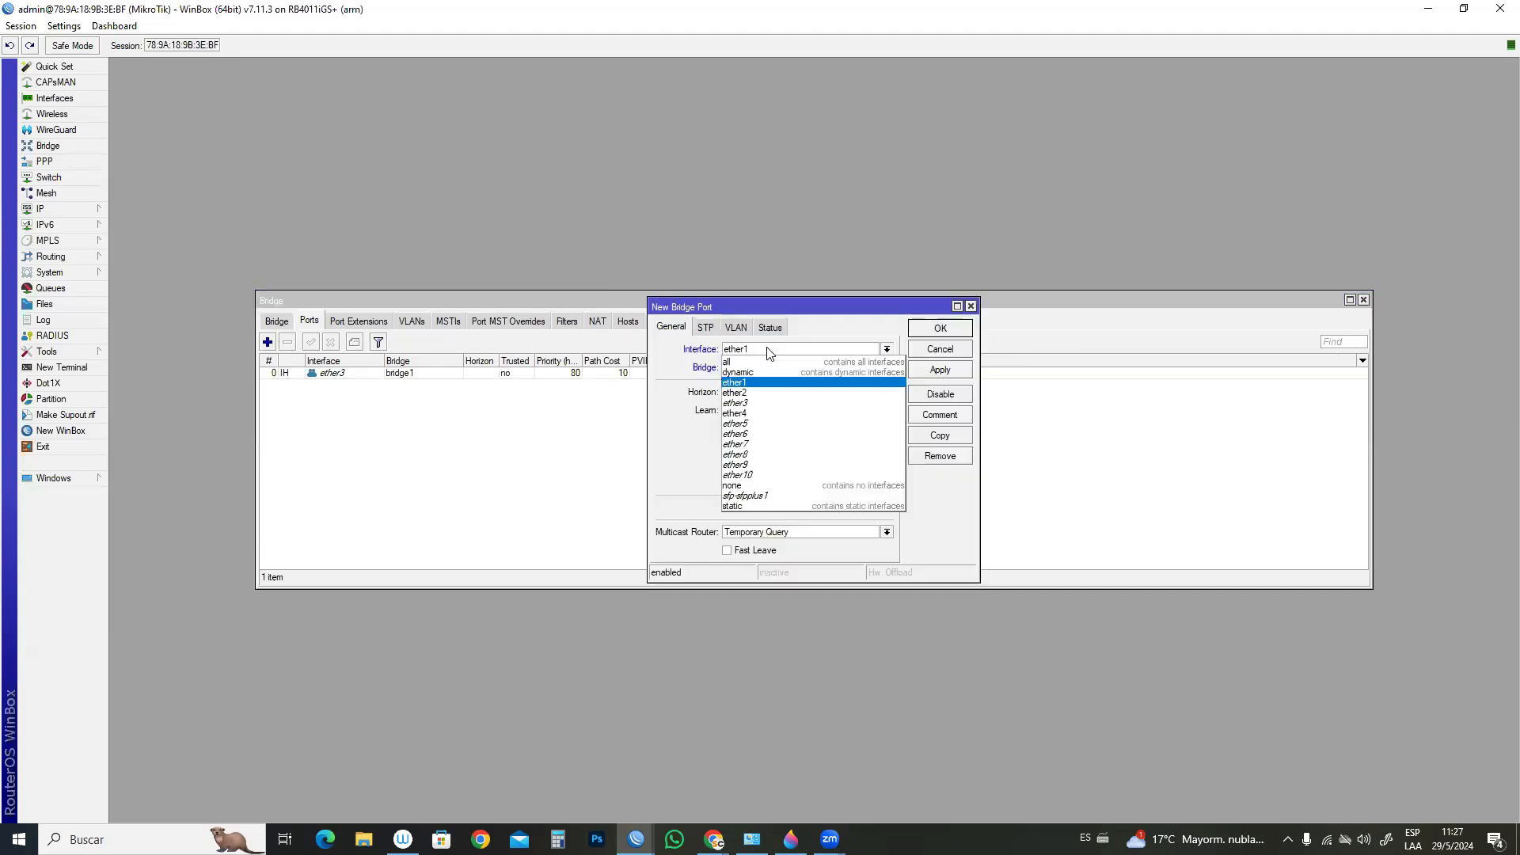
left_click(776, 411)
left_click(958, 374)
left_click(952, 327)
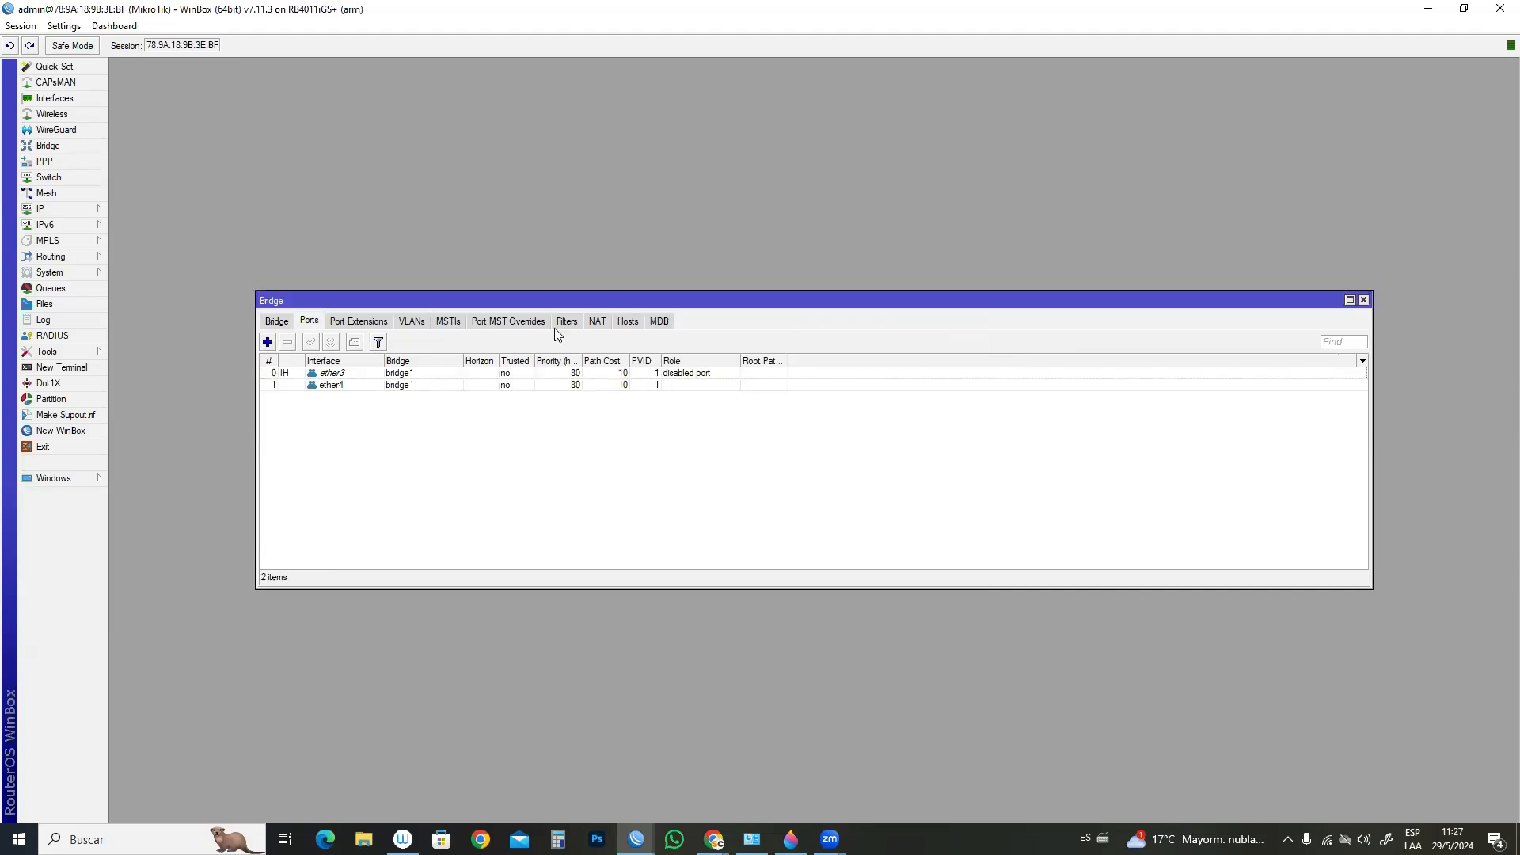
- Try to add ether5 as a port of bridge1
left_click(267, 342)
left_click(798, 348)
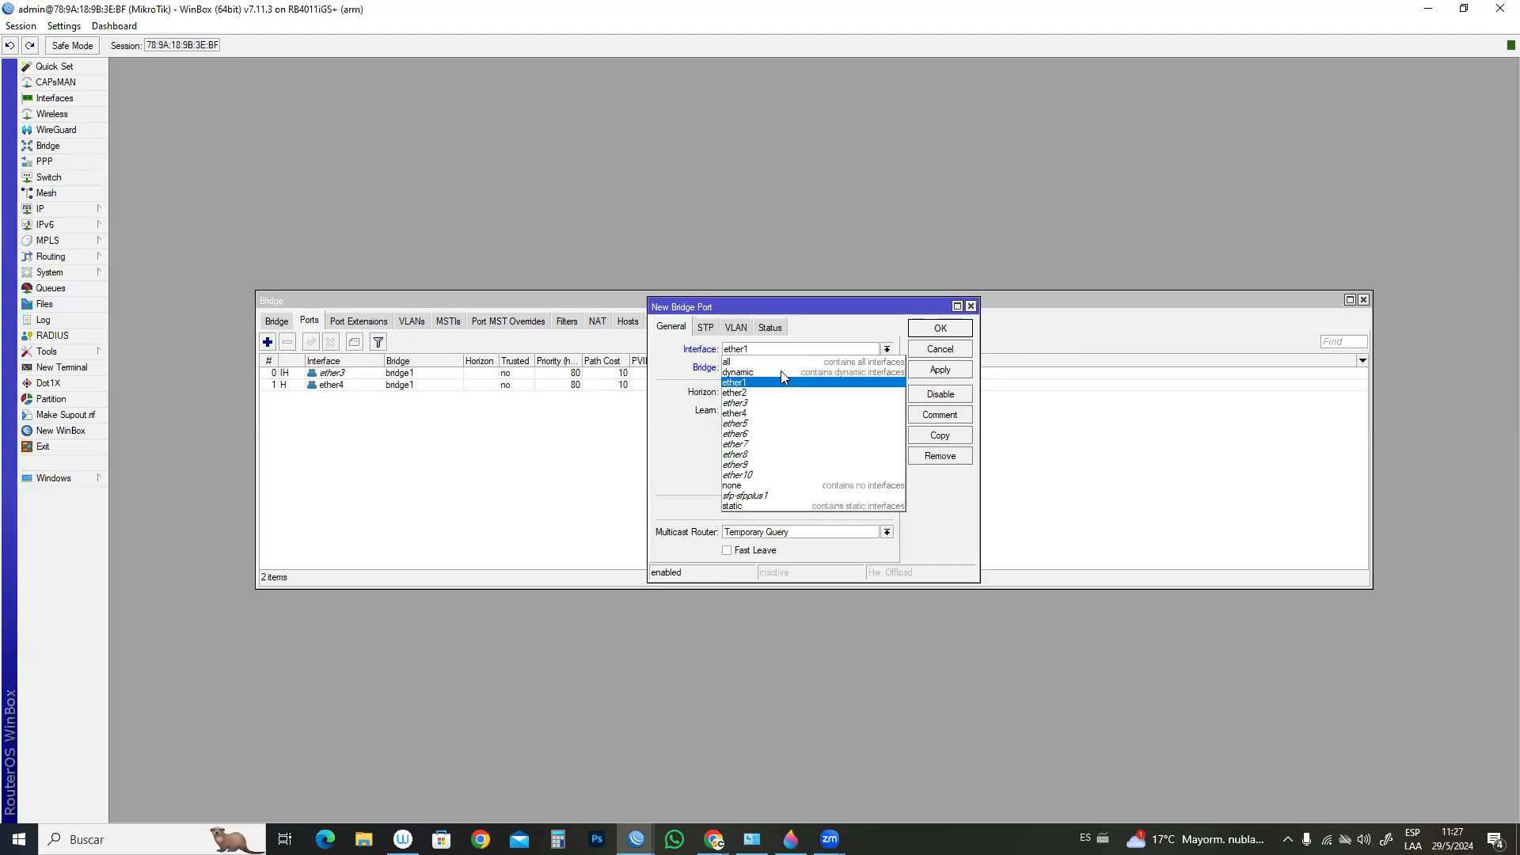
left_click(768, 423)
left_click(941, 328)
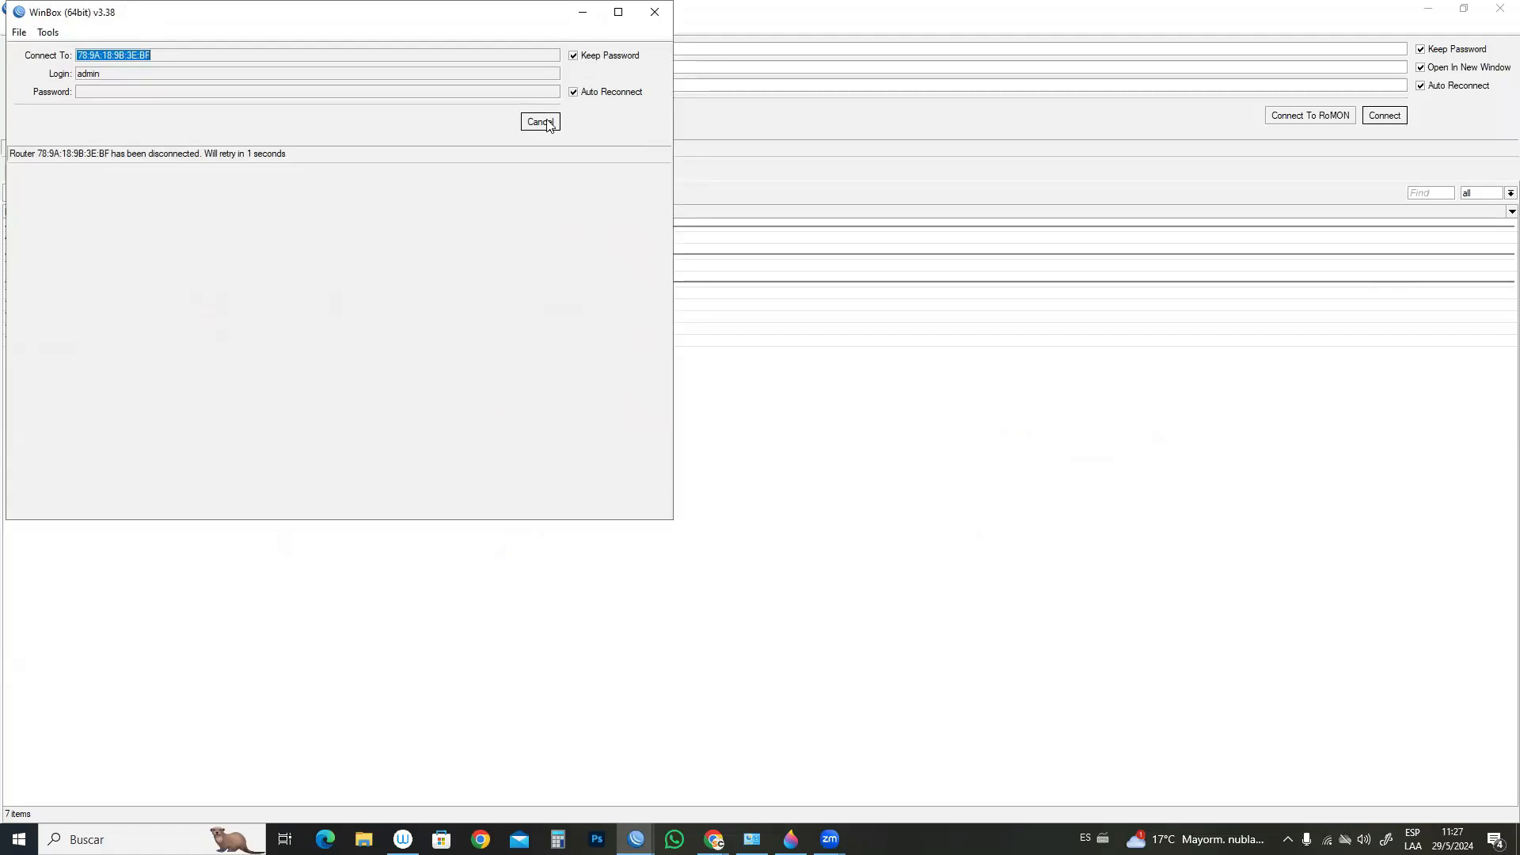
- Cancel the automatic reconnection, connect to neighbor 78:9A:18:9B:3E:BD at 192.168.24.45 and dismiss the expired-password dialog
left_click(548, 123)
left_click(619, 11)
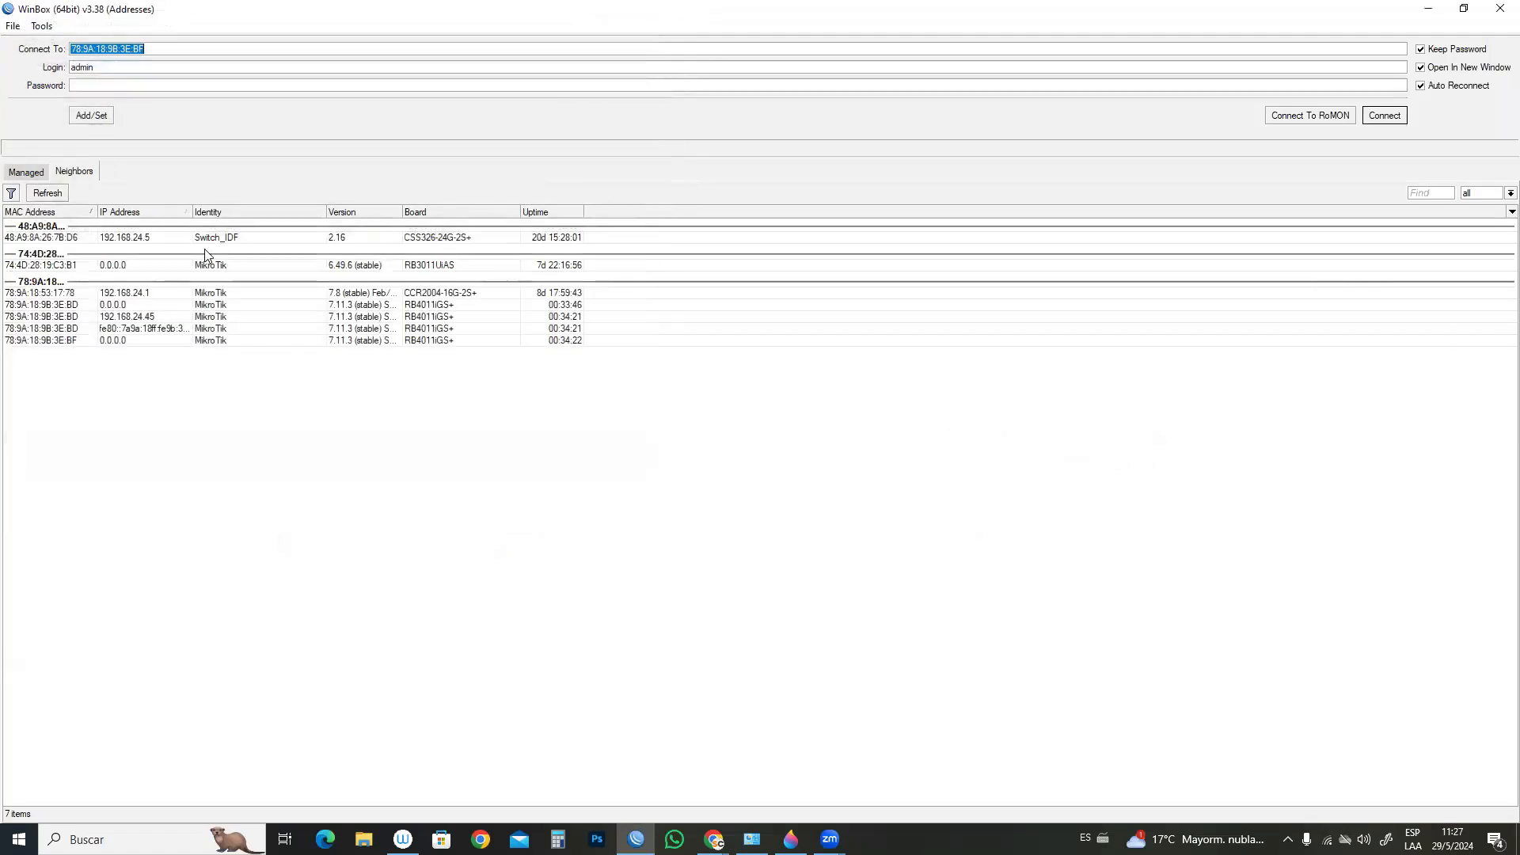
left_click(67, 318)
left_click(1374, 121)
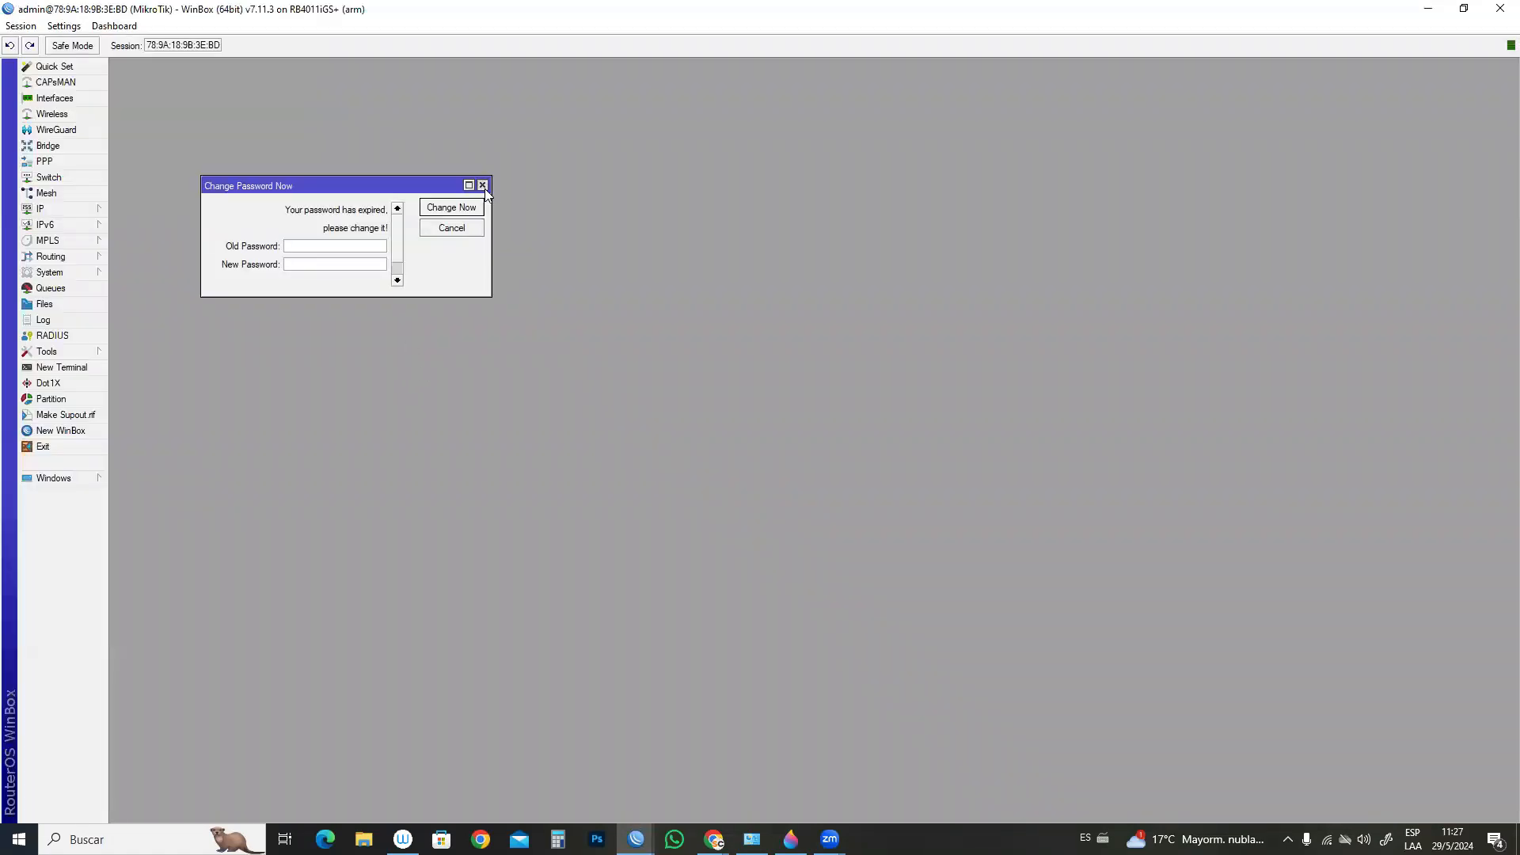
left_click(483, 187)
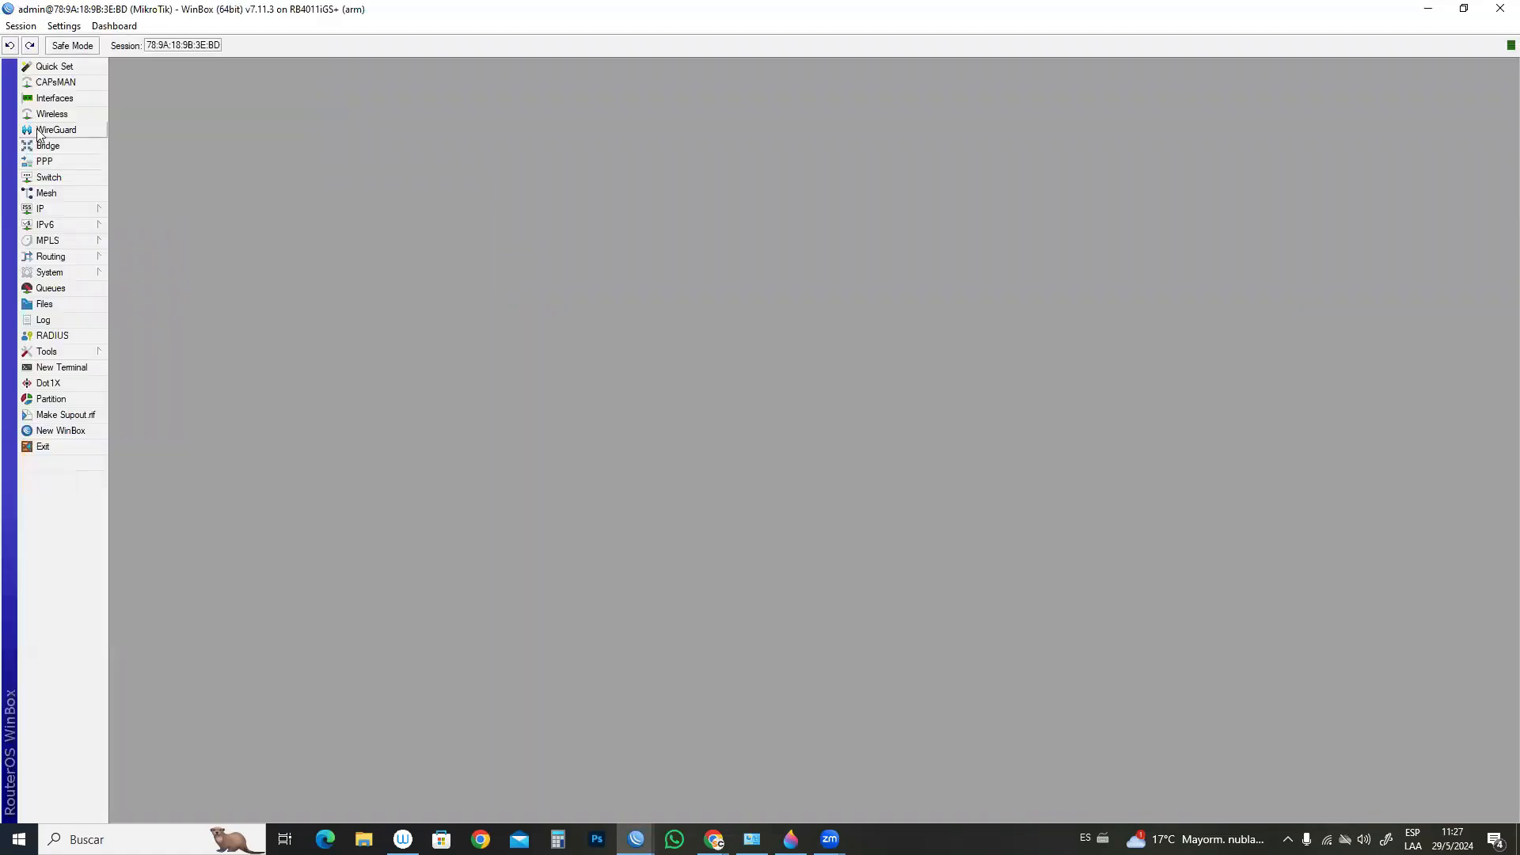
- Reopen the bridge port list and add ether5 to bridge1
left_click(67, 145)
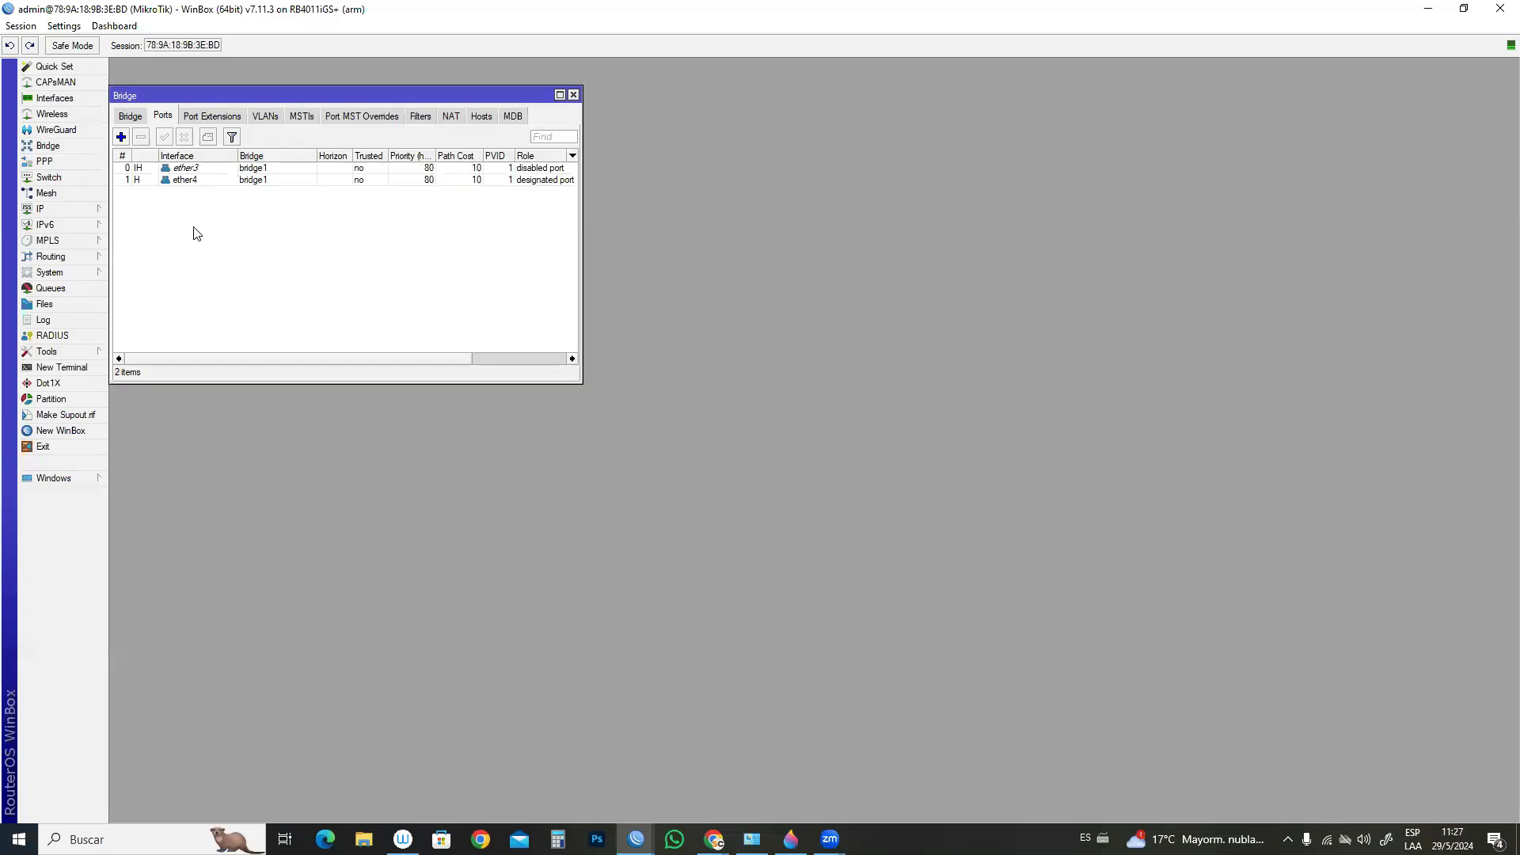
left_click(121, 137)
left_click(333, 146)
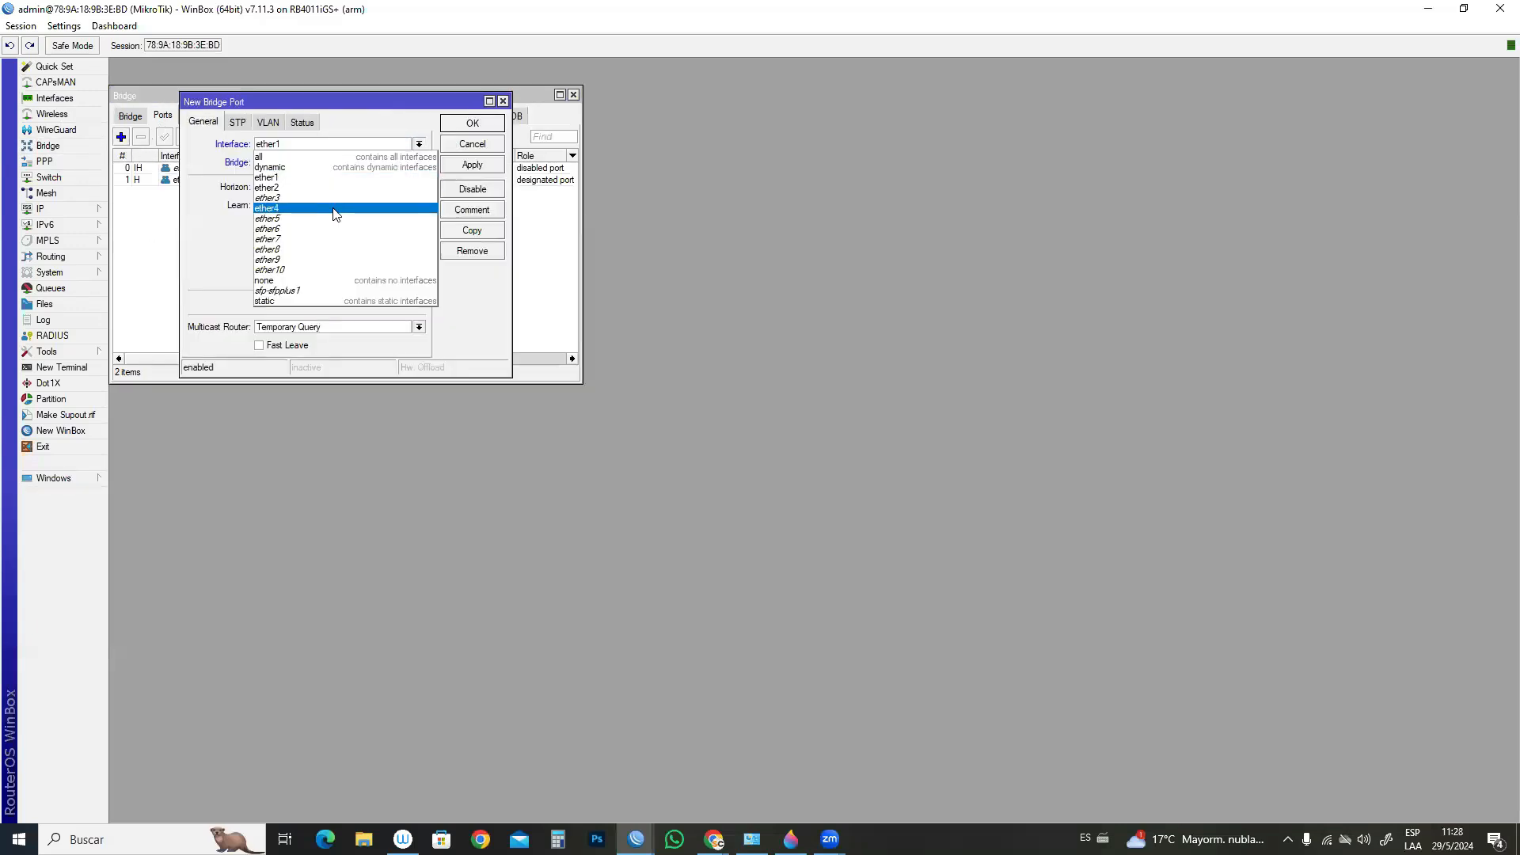
left_click(333, 218)
left_click(499, 164)
left_click(484, 124)
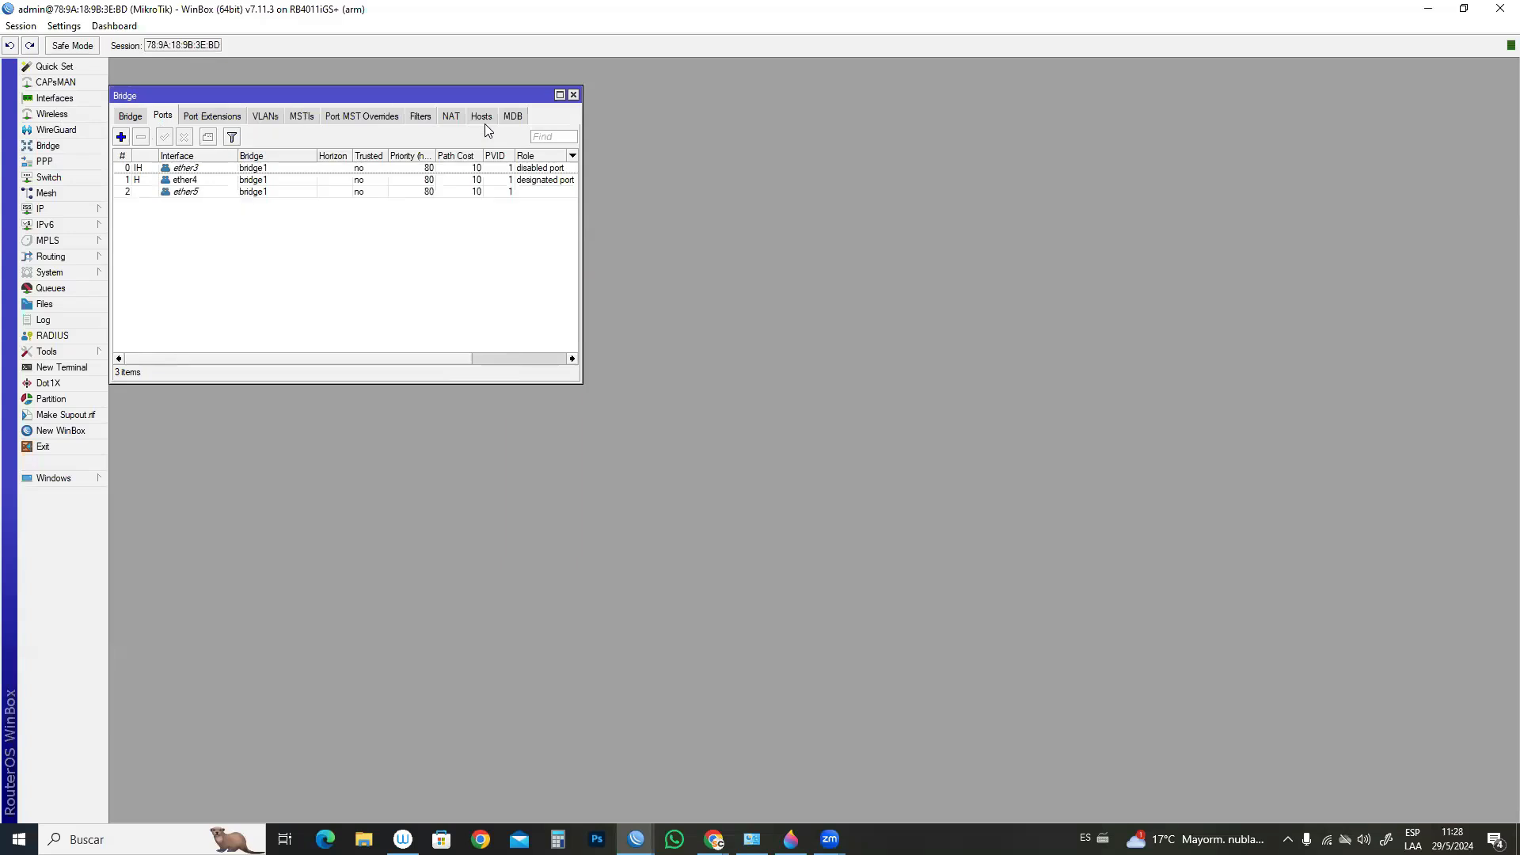
- Review the bridge and its member ports in the Bridge window, then close the window
left_click_drag(260, 103, 655, 289)
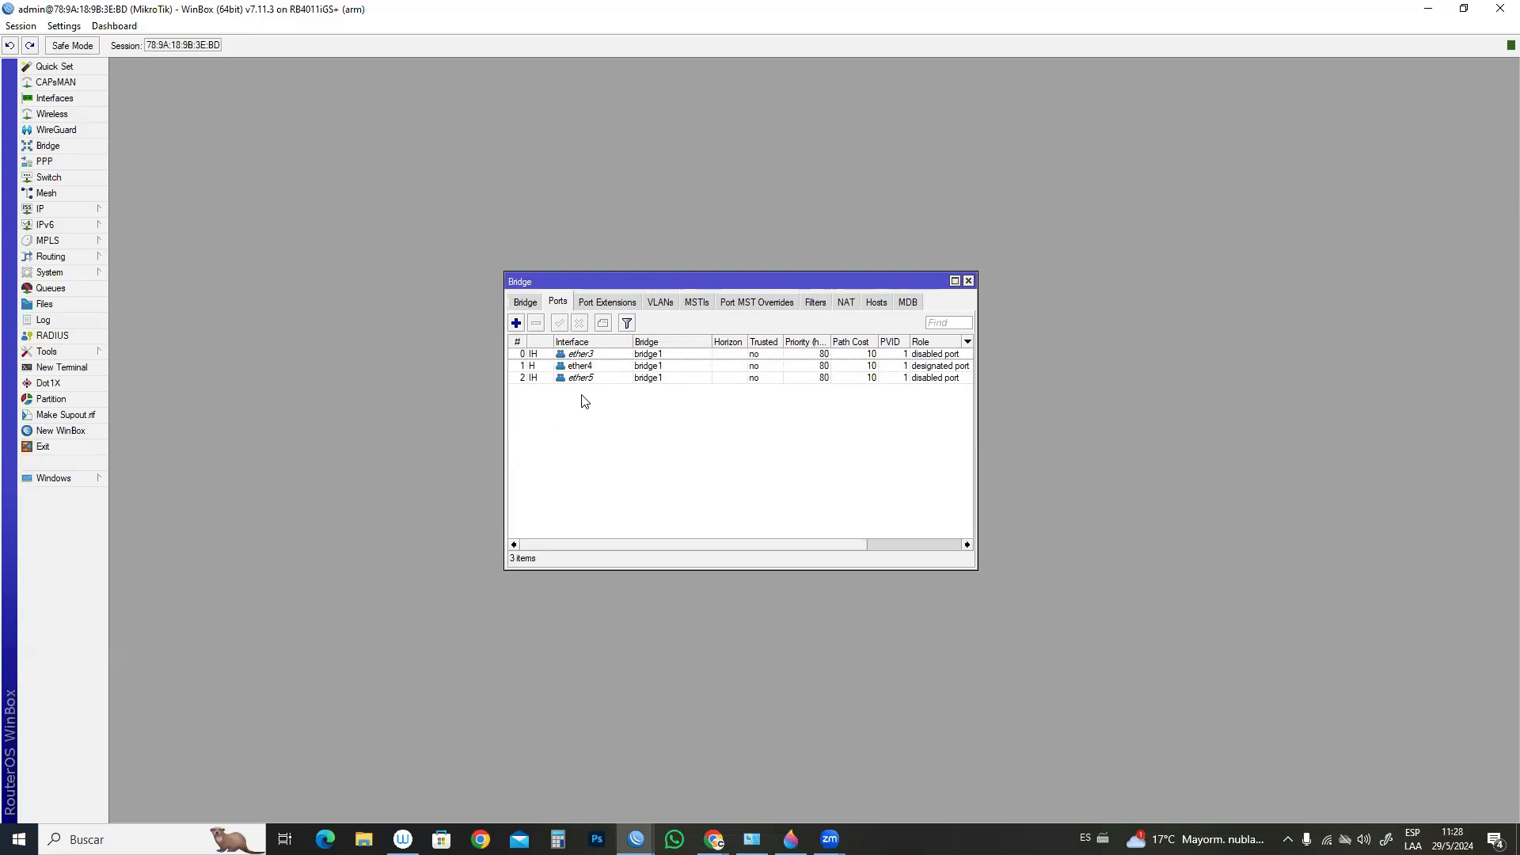
left_click(519, 302)
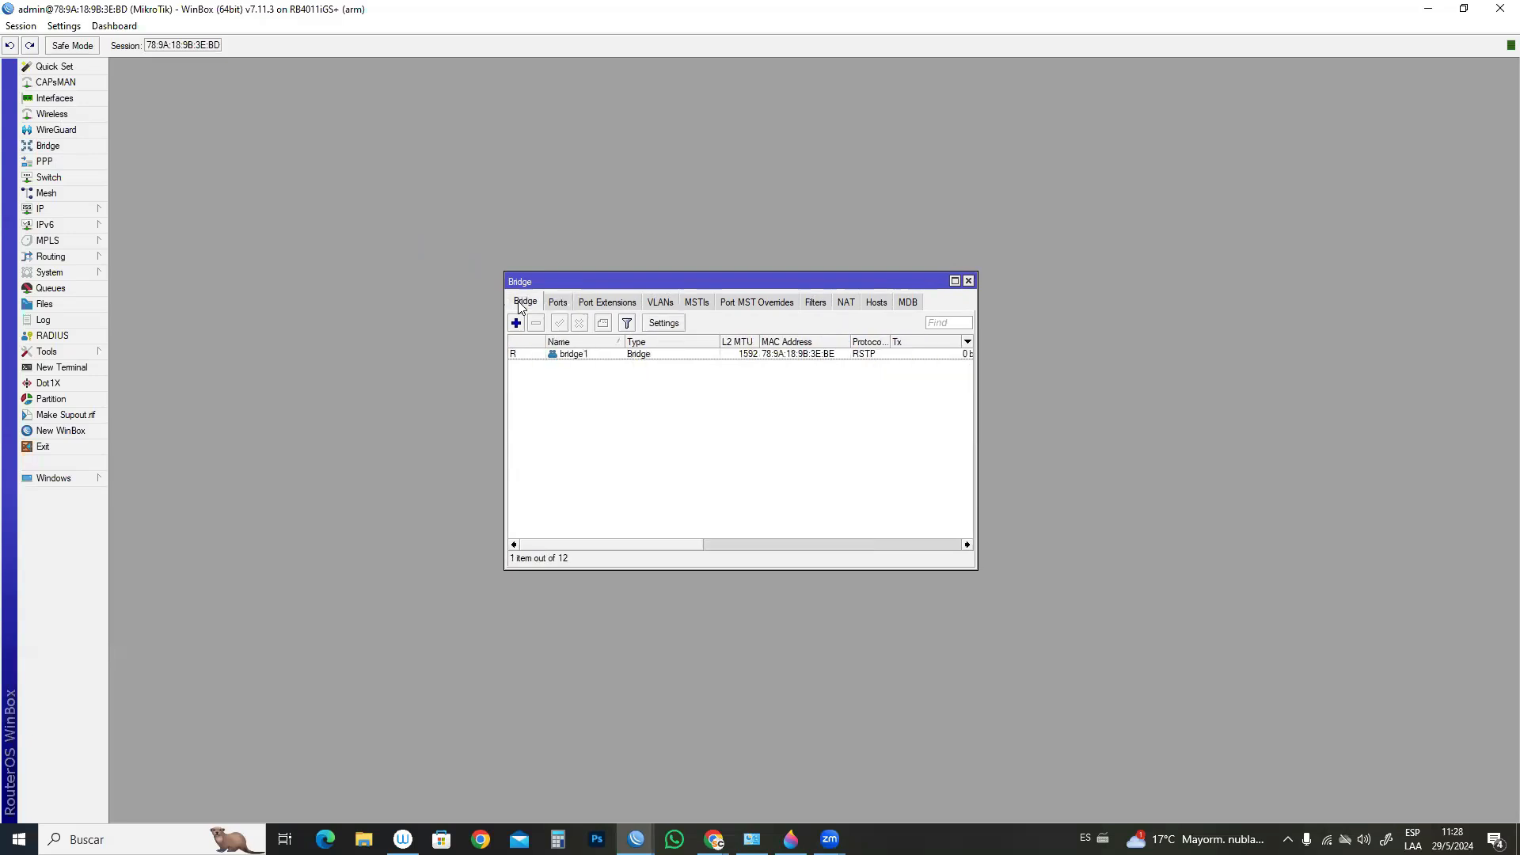
left_click(558, 301)
left_click(968, 281)
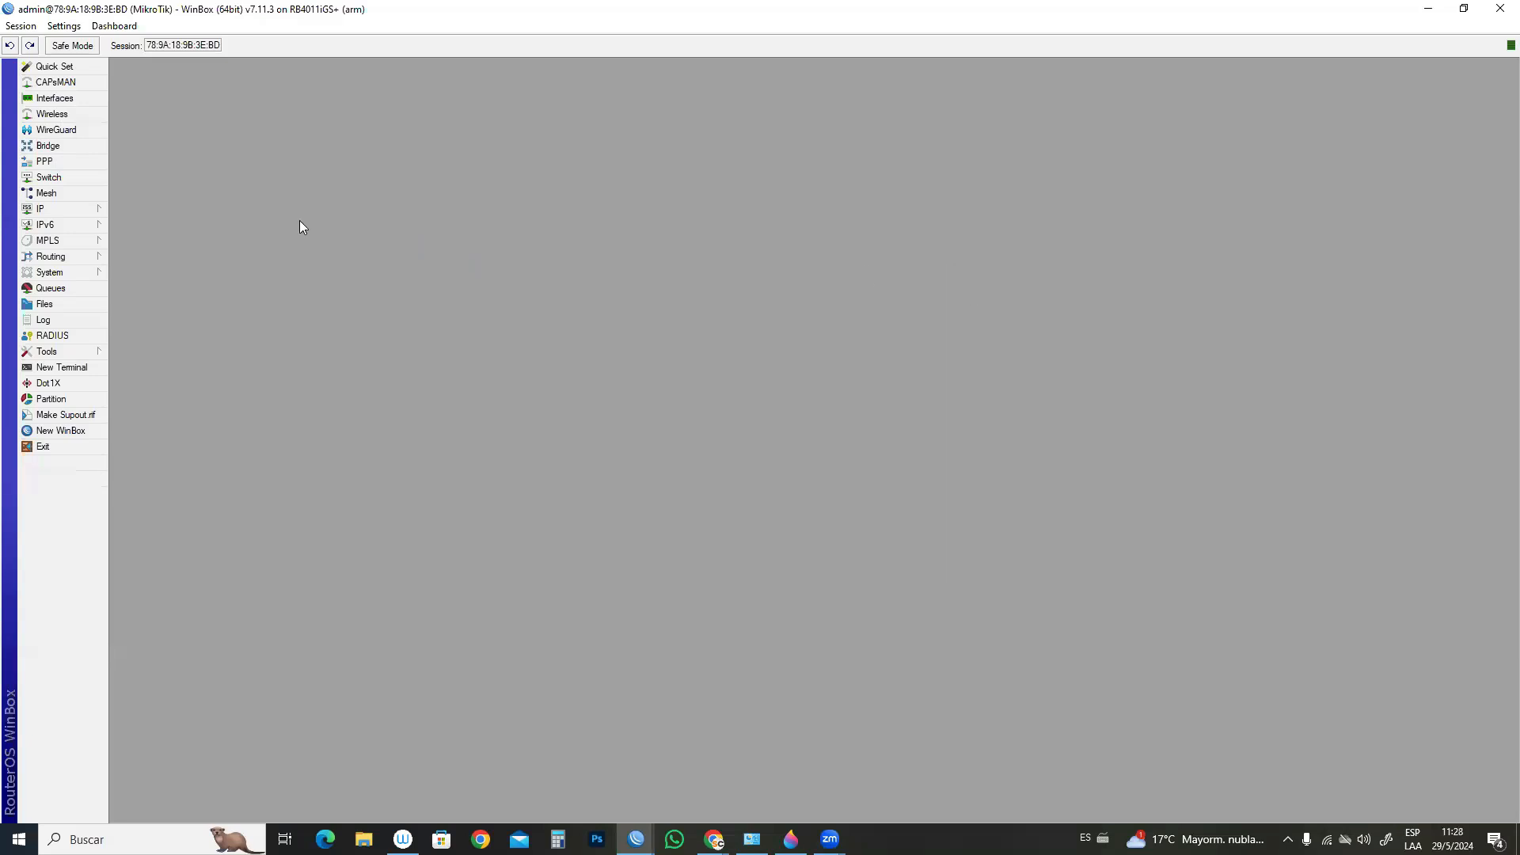
- Assign the IP address 192.168.200.1/24 to bridge1 and close the address list
left_click(75, 209)
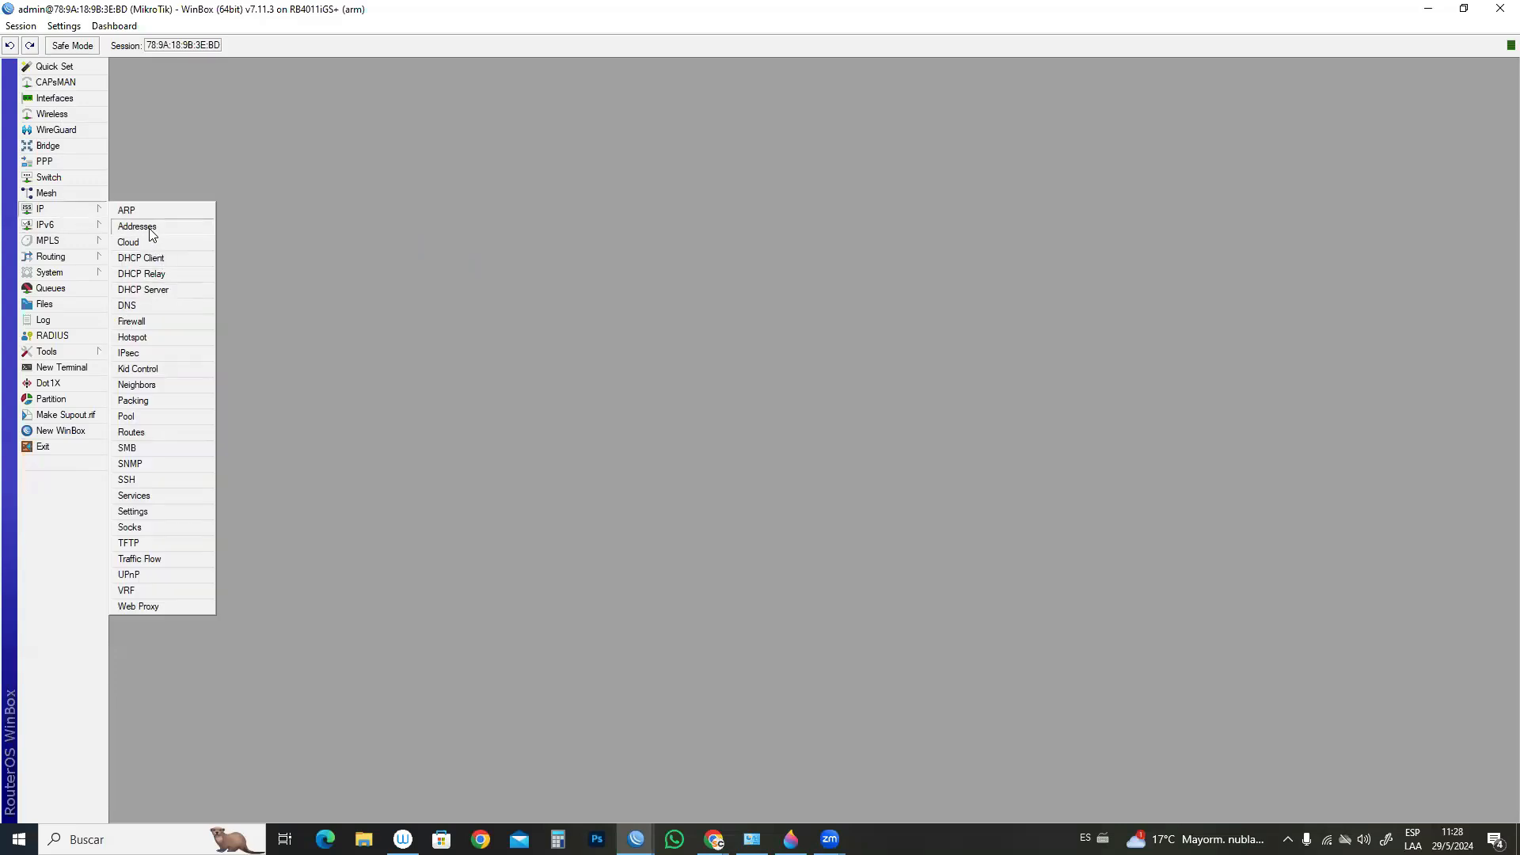
left_click(176, 226)
left_click(224, 126)
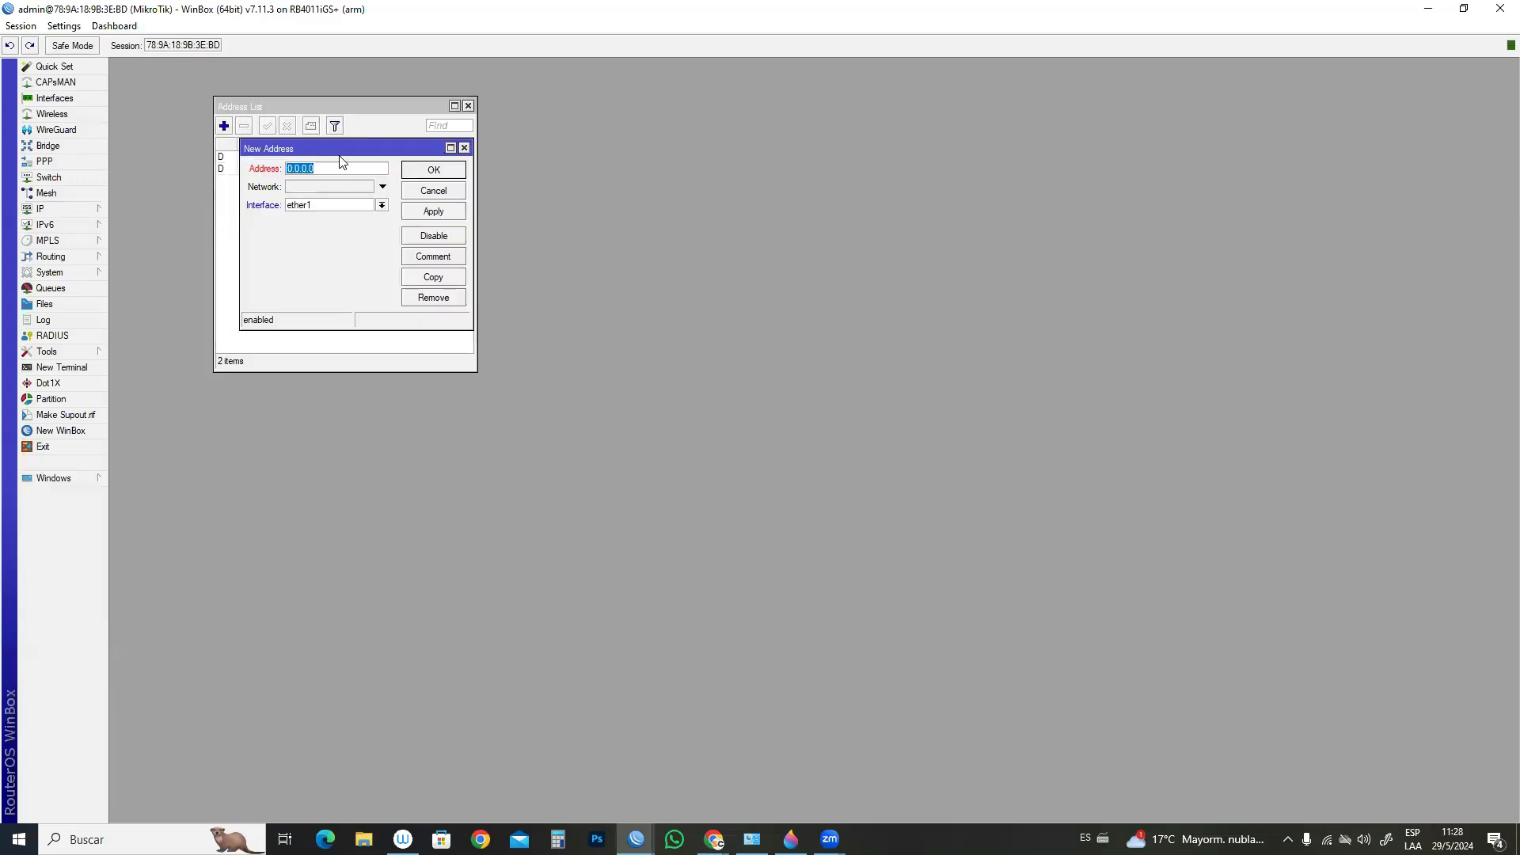
left_click_drag(338, 149, 597, 305)
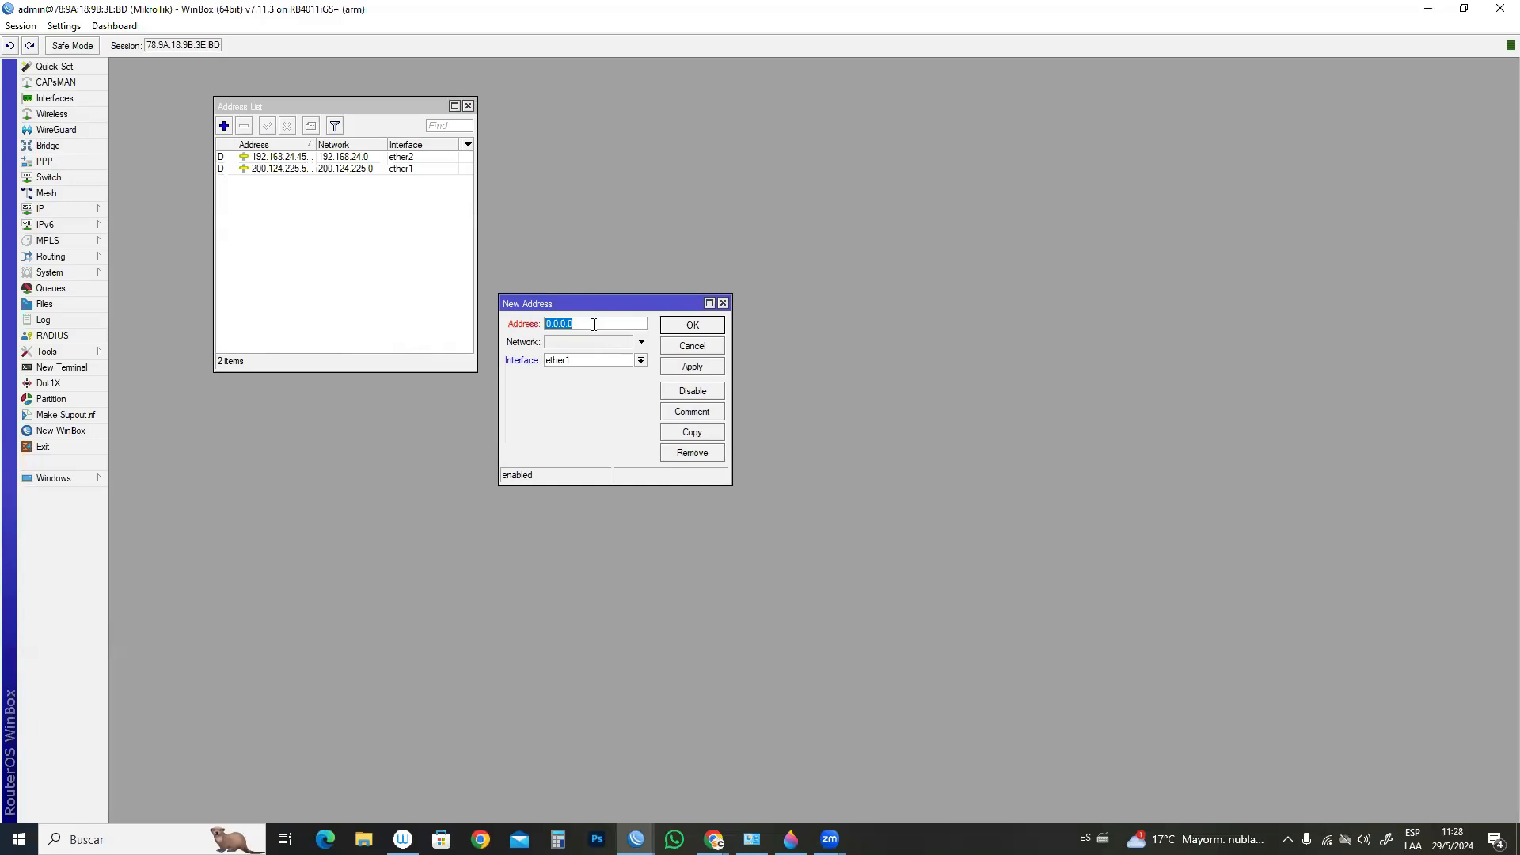
type("1921")
type("4")
left_click(600, 362)
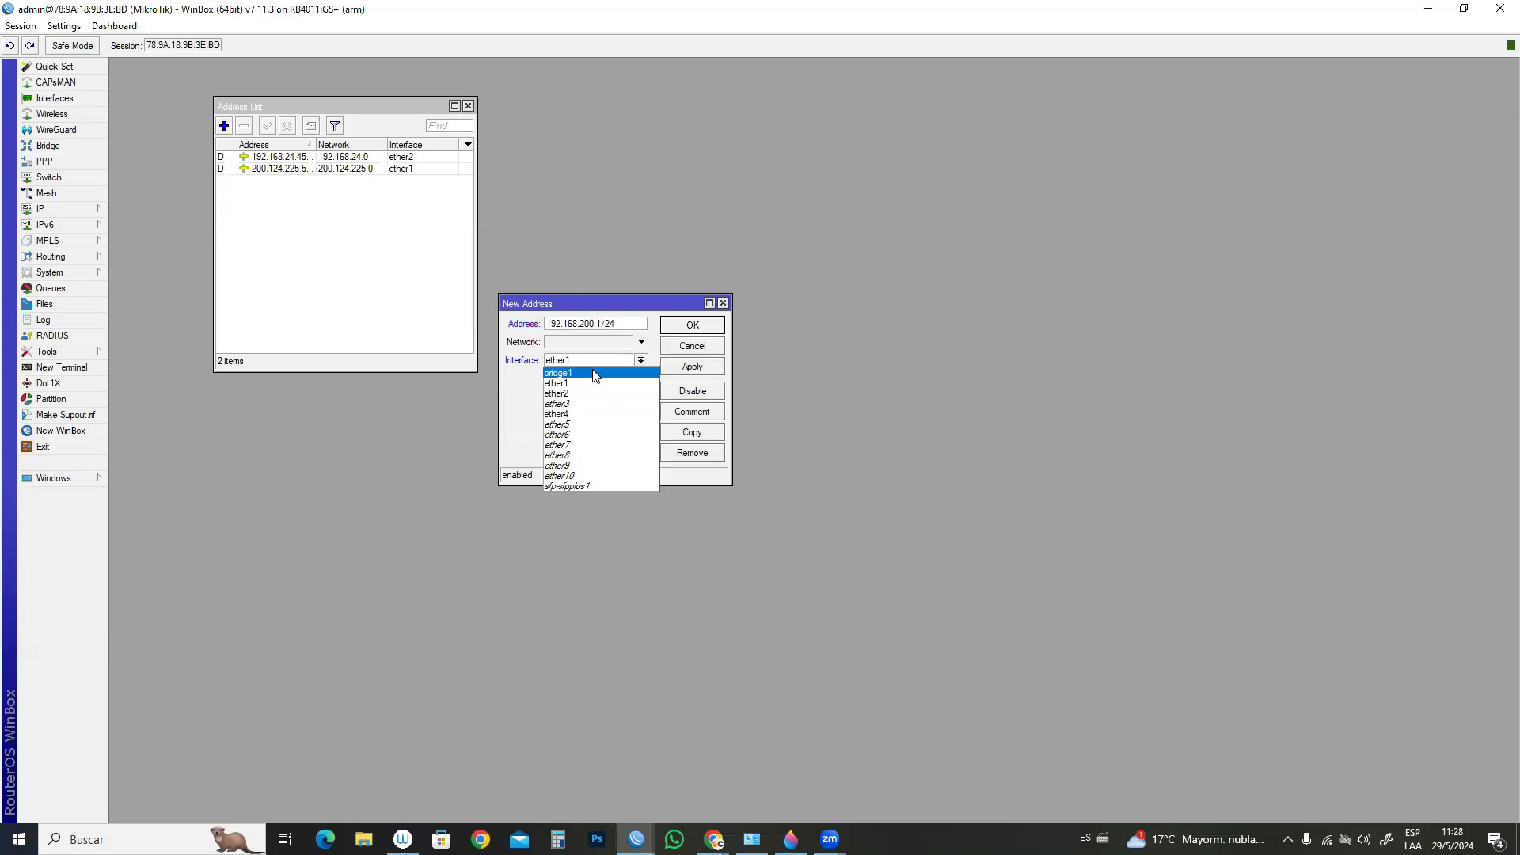
left_click(603, 373)
left_click(692, 366)
left_click(692, 325)
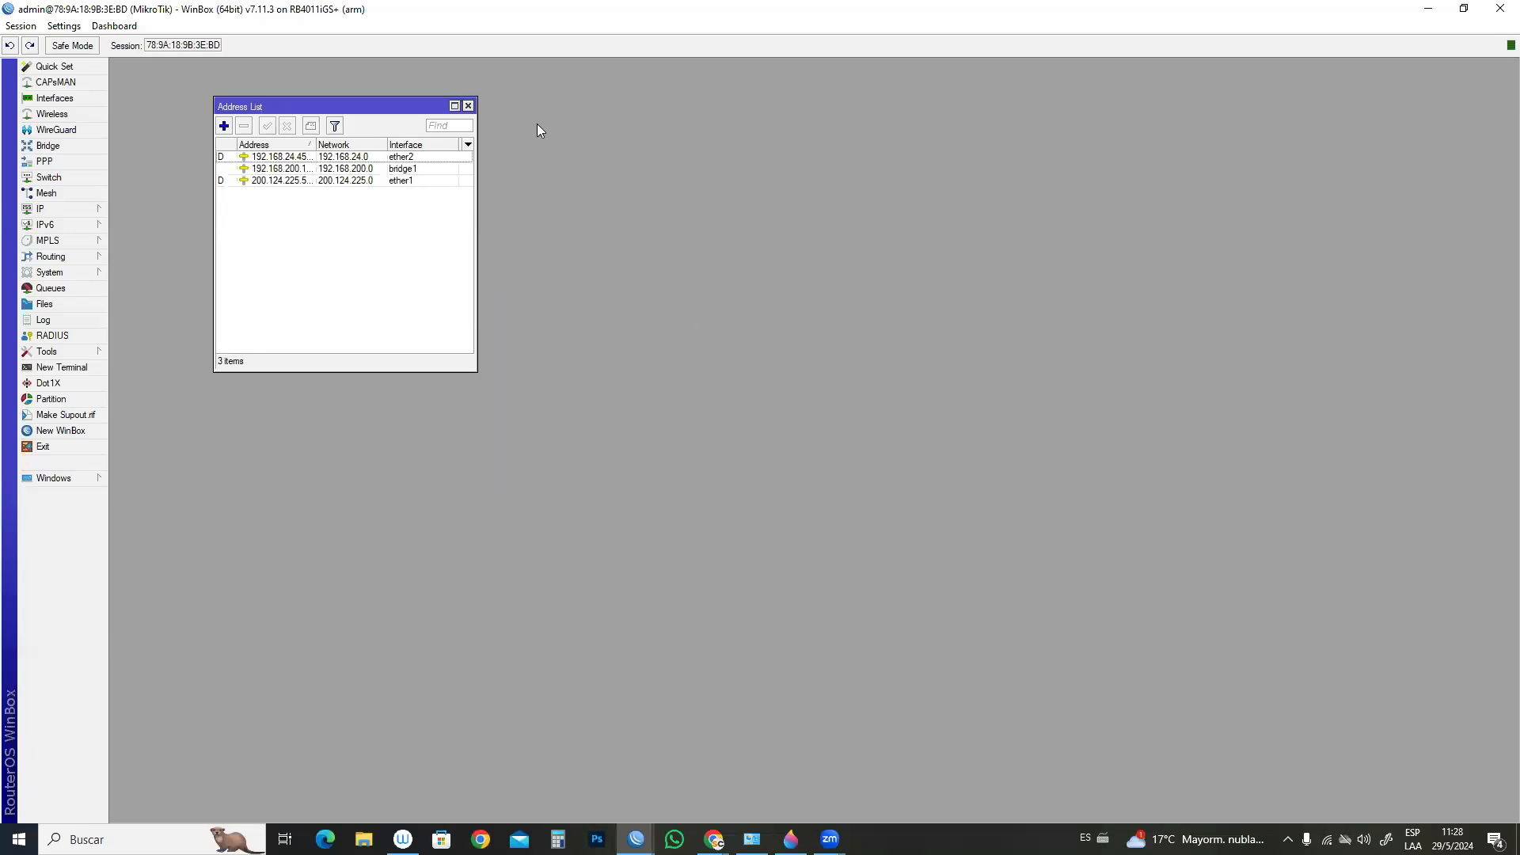
left_click(467, 105)
- Set up a DHCP server on bridge1 with the proposed network, gateway, pool, DNS servers and lease time, and close its window
left_click(40, 208)
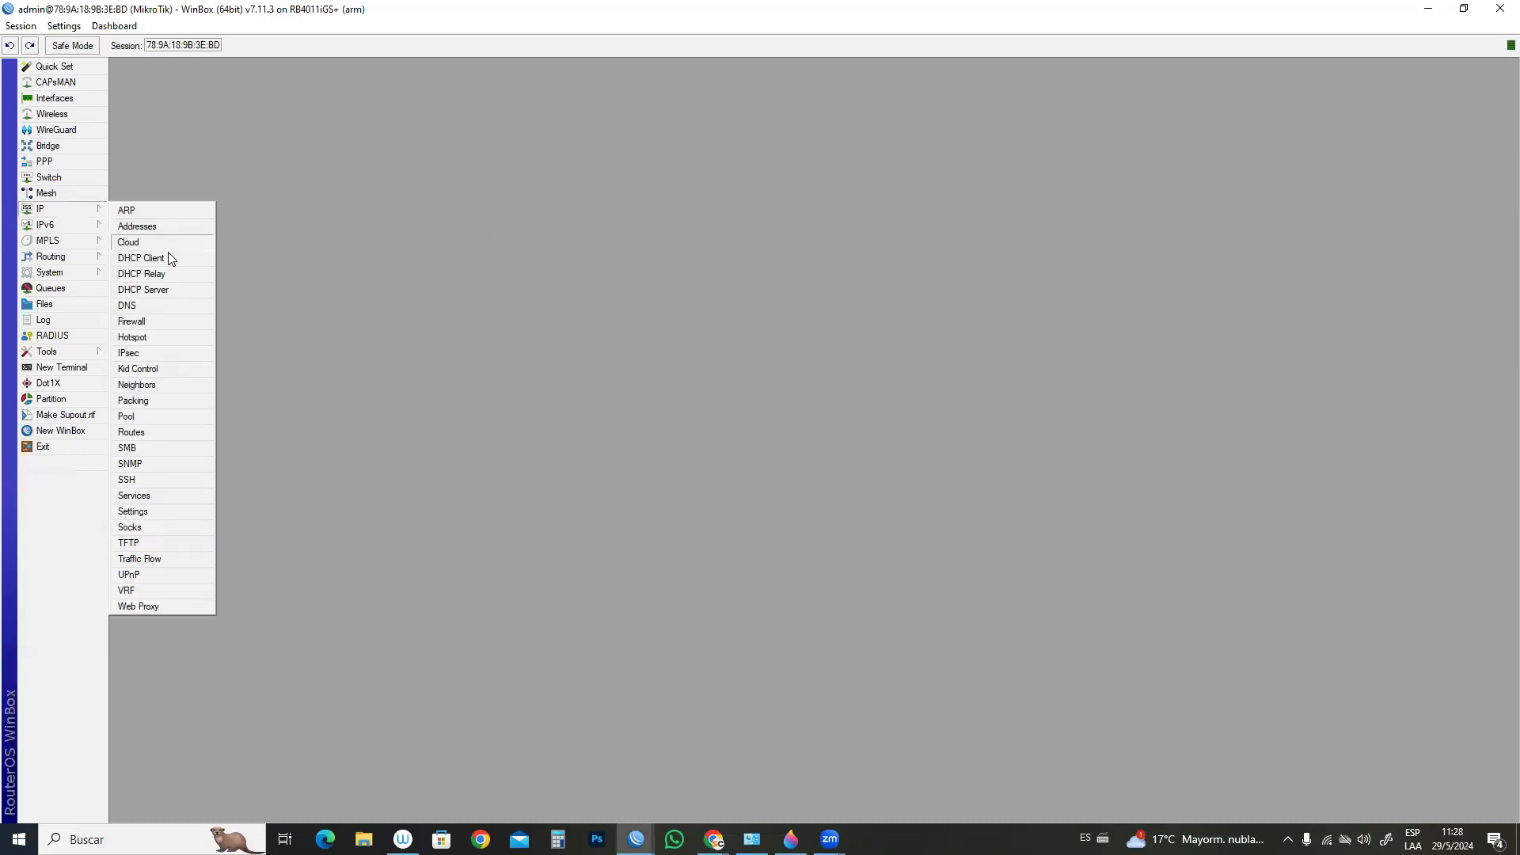
left_click(176, 288)
left_click(349, 136)
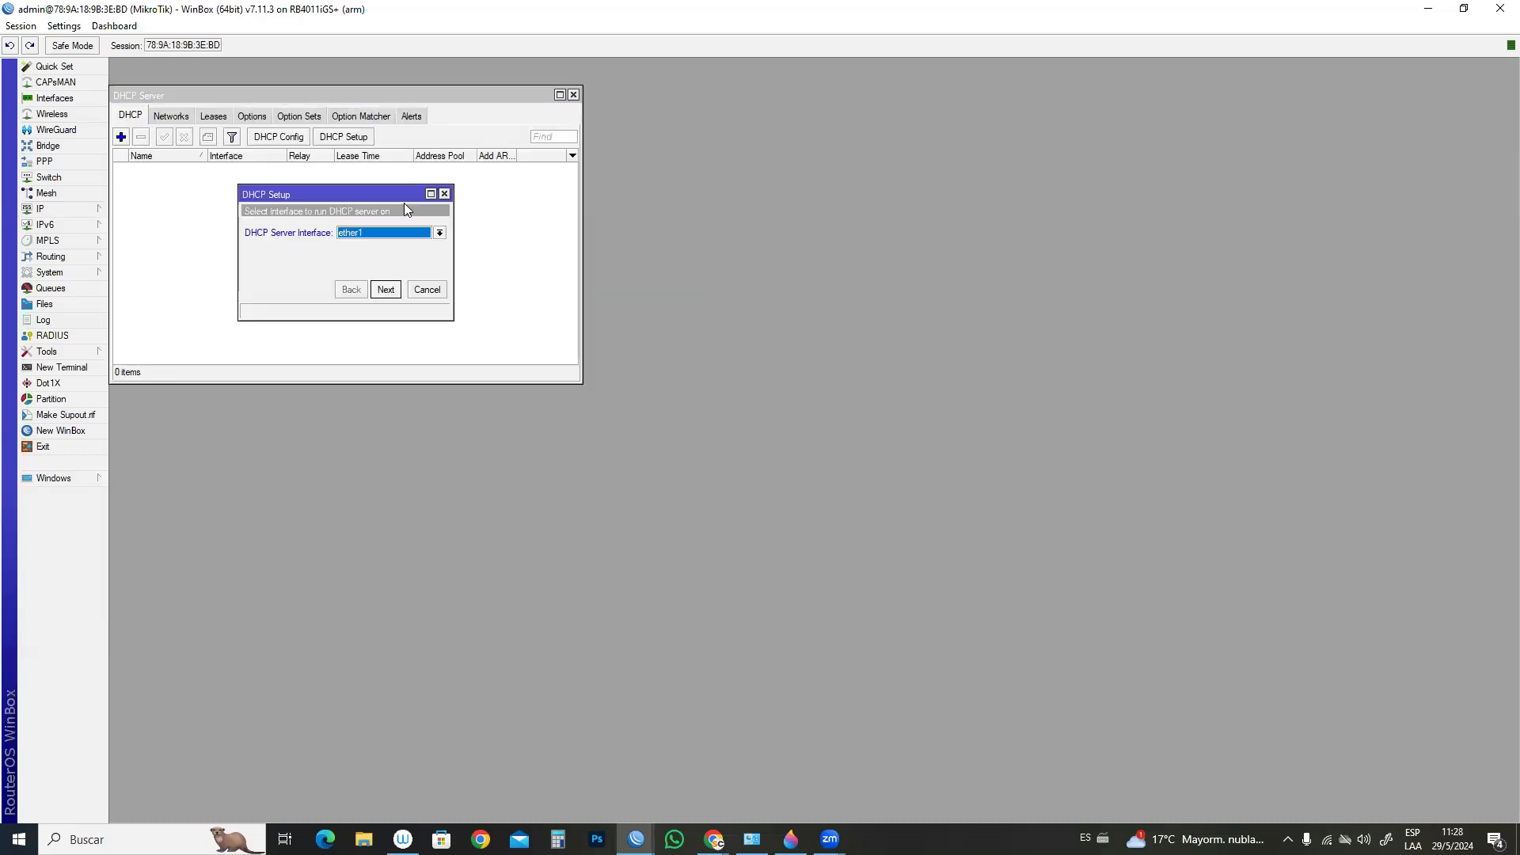
left_click(403, 234)
left_click(391, 245)
left_click(386, 289)
left_click(386, 290)
left_click(386, 290)
left_click(386, 289)
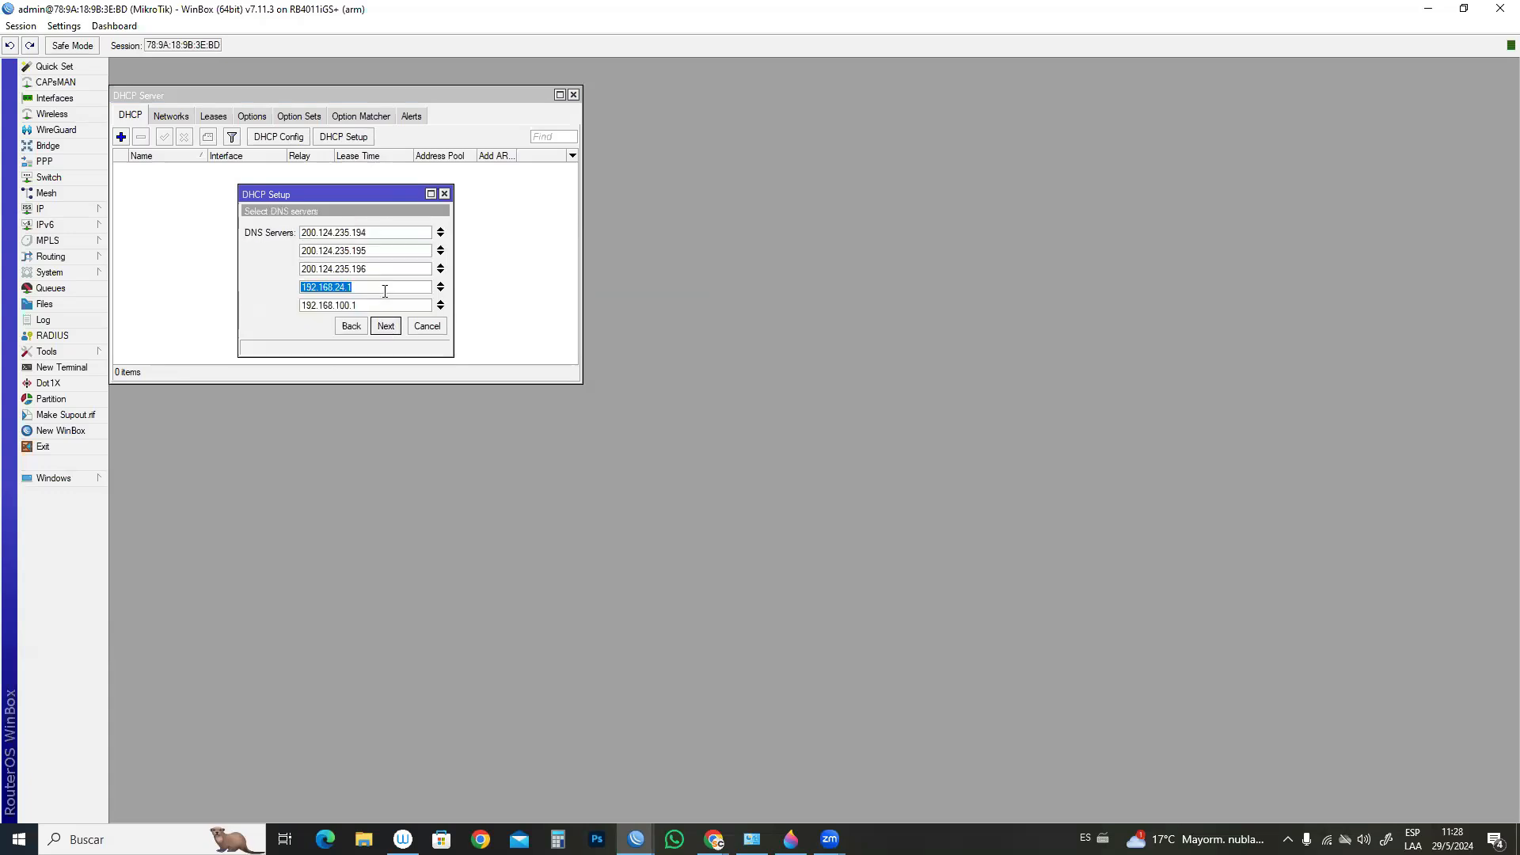
left_click(386, 326)
left_click(384, 326)
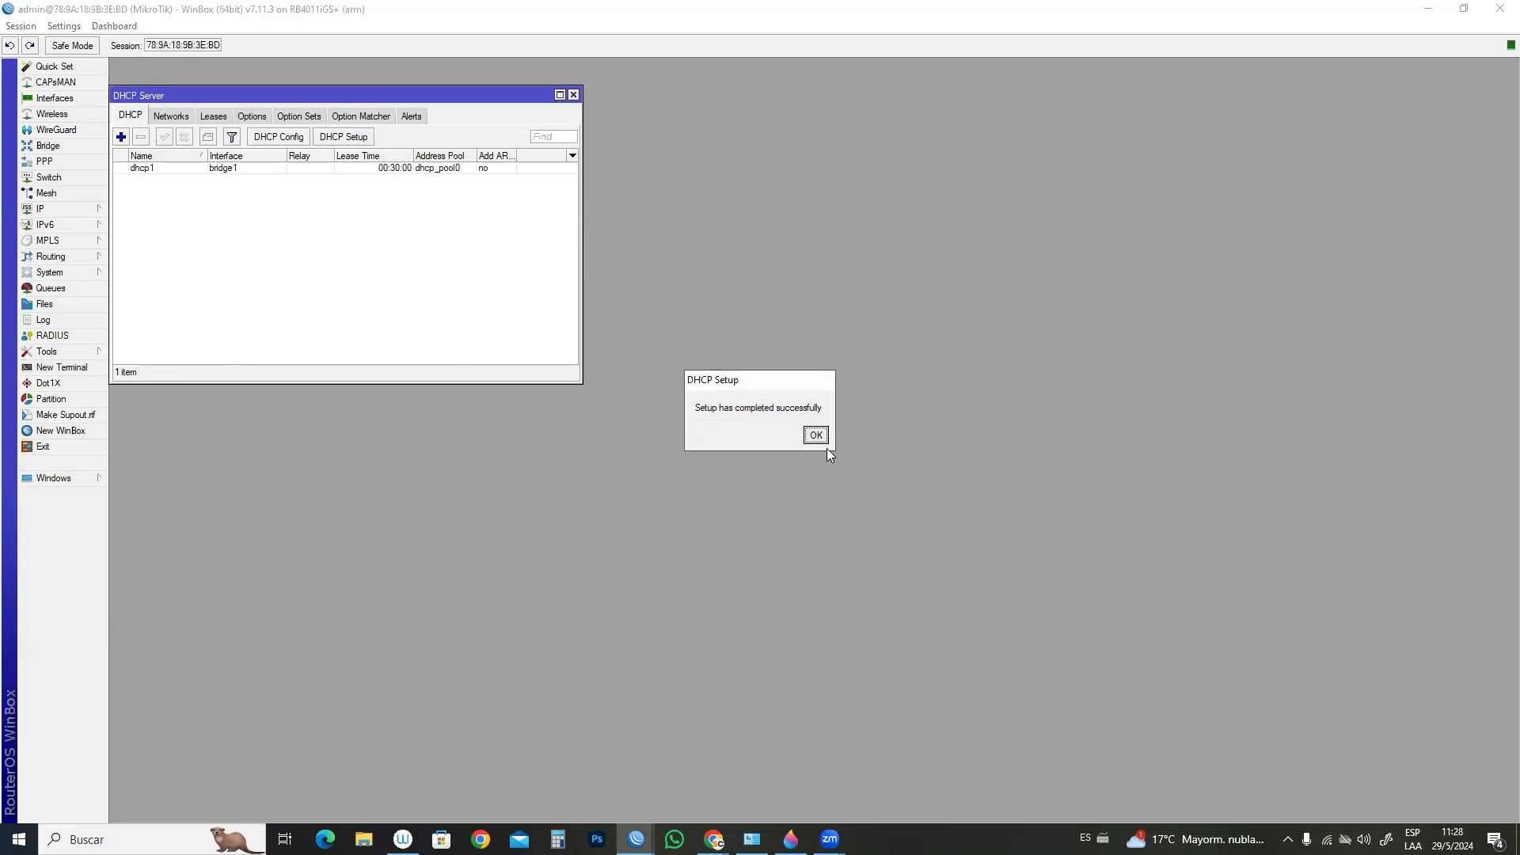
key("Return")
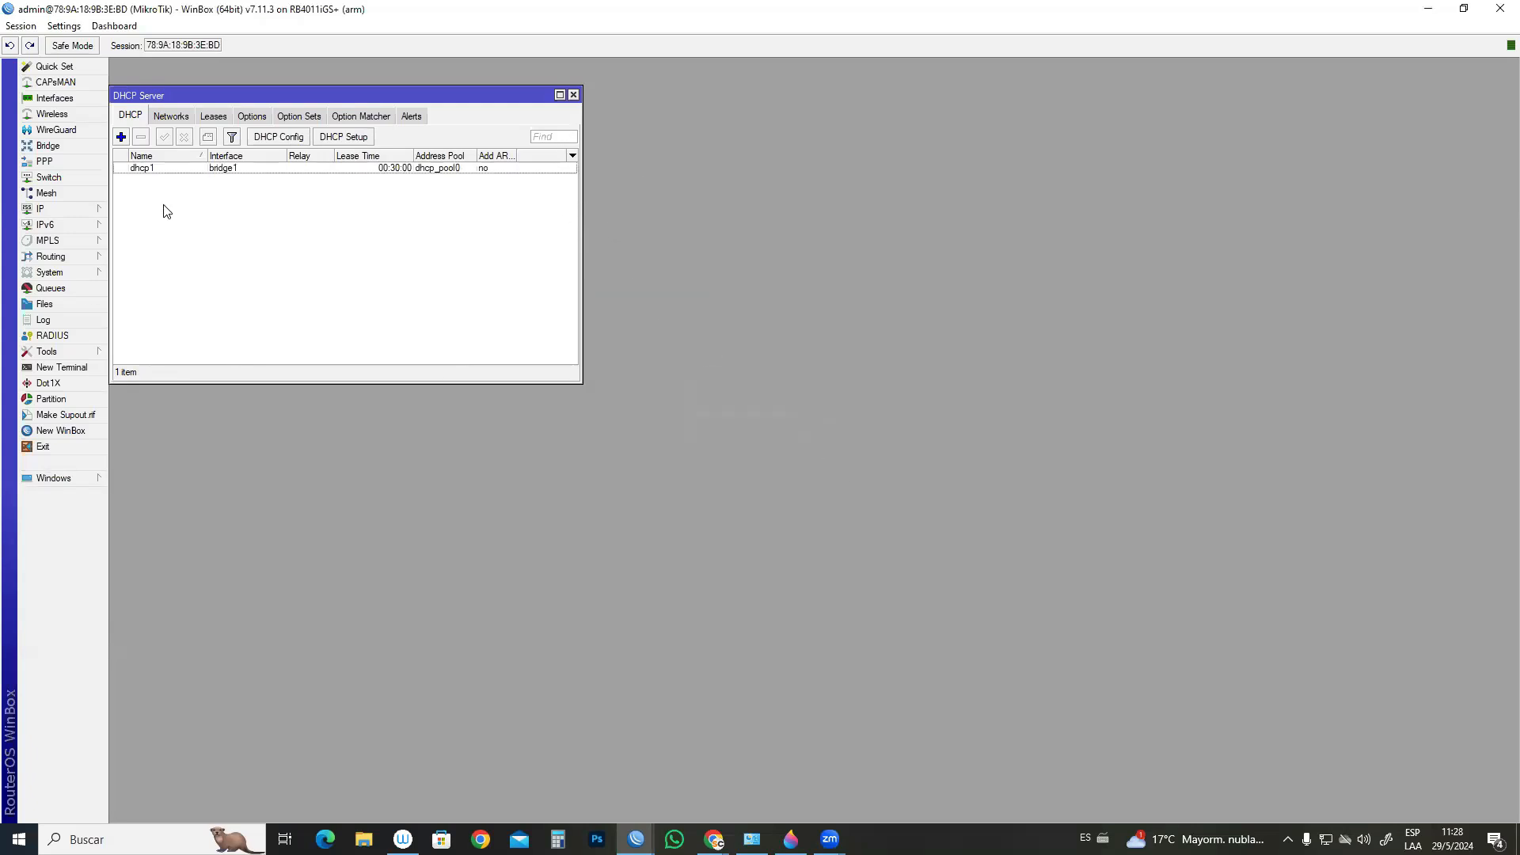
left_click_drag(206, 98, 221, 273)
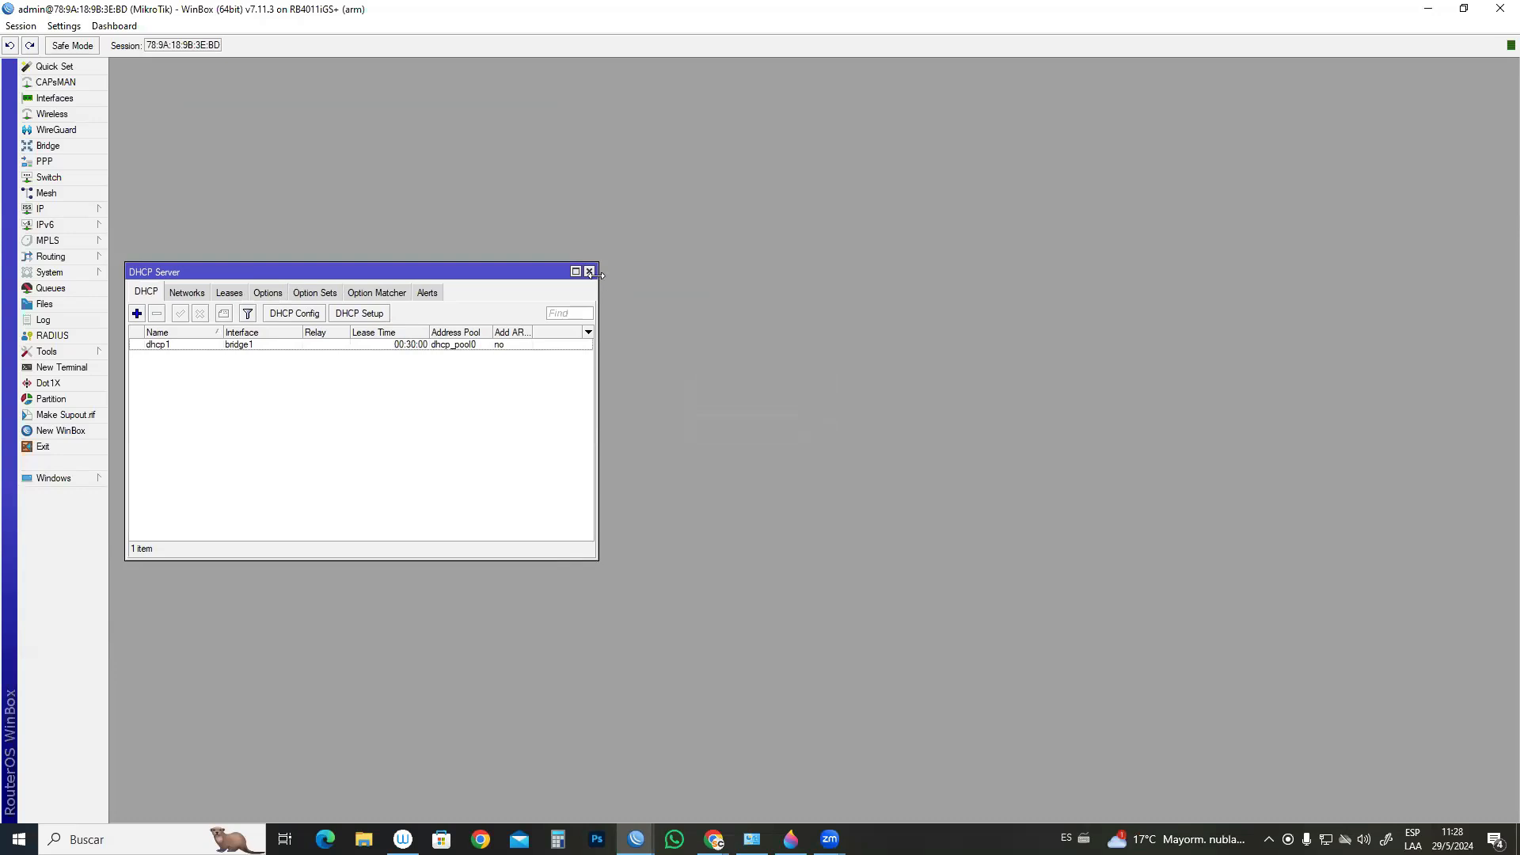
left_click(590, 271)
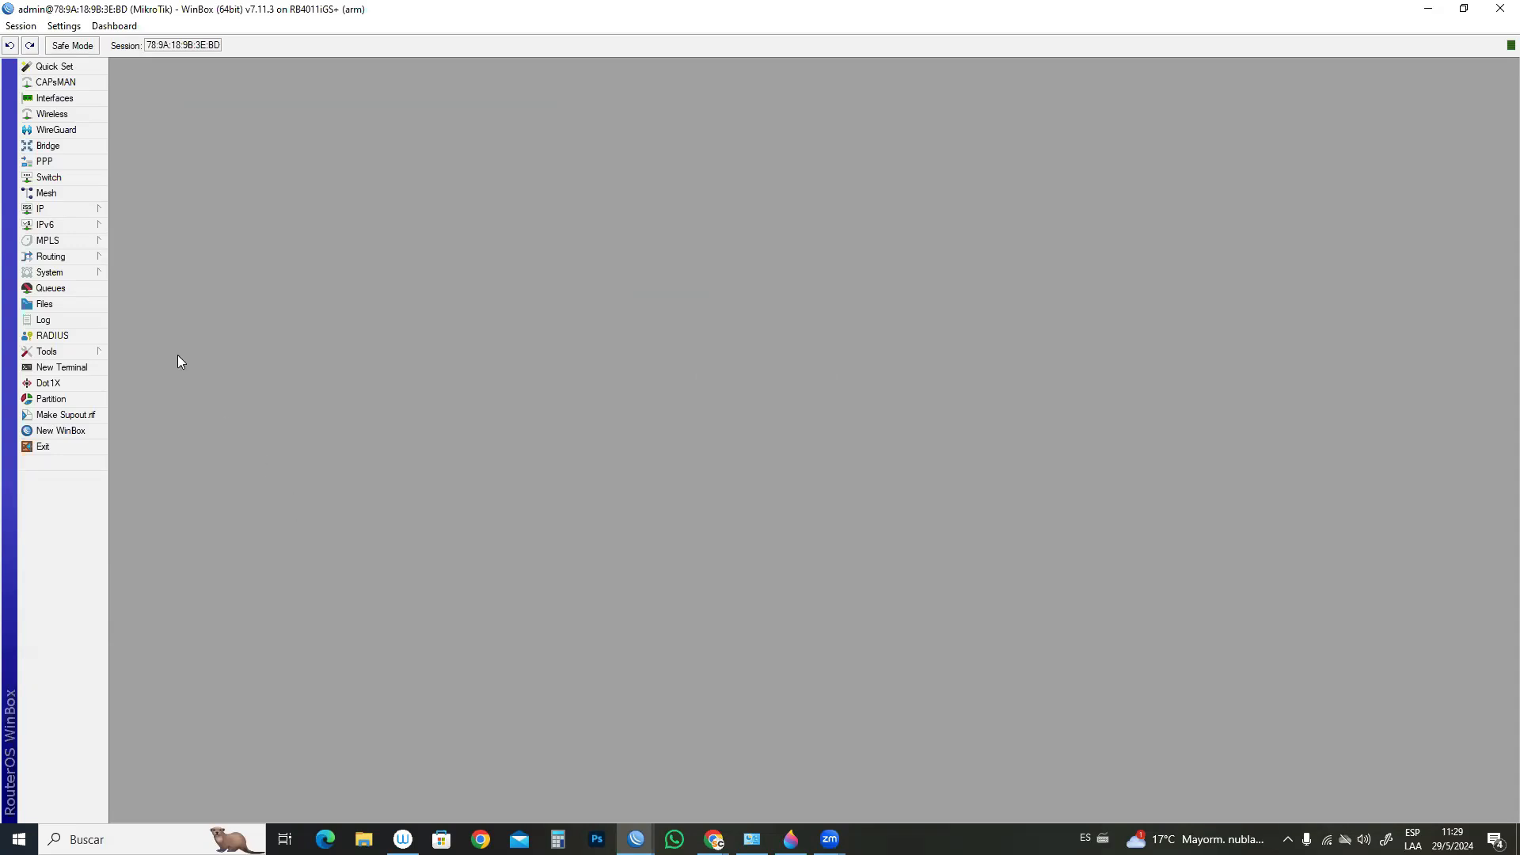
- Review the IP addresses assigned to ether1, ether2 and bridge1, and close the address list
left_click(90, 215)
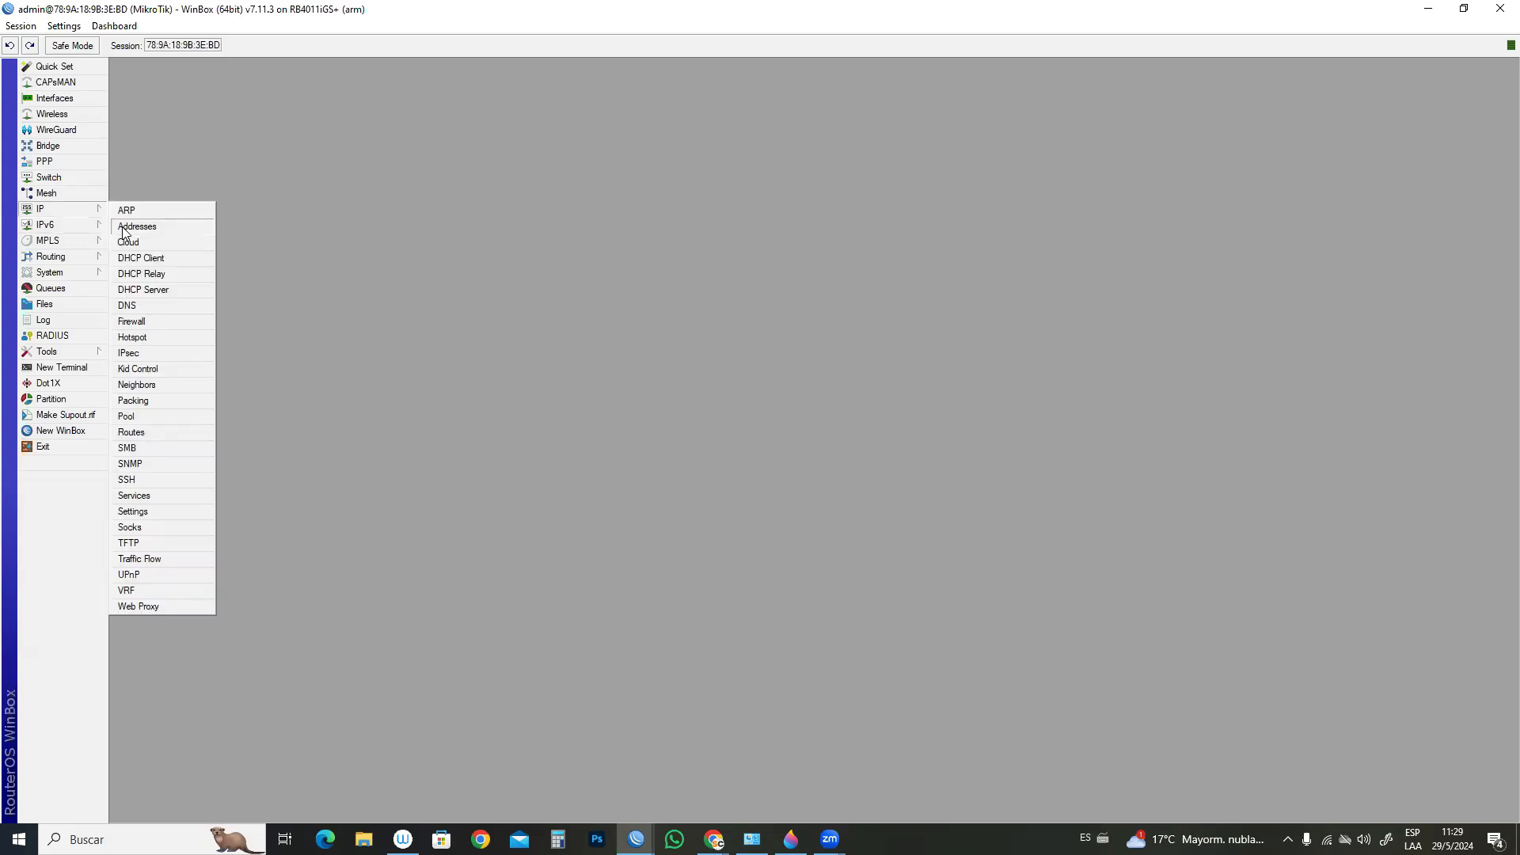
left_click(123, 225)
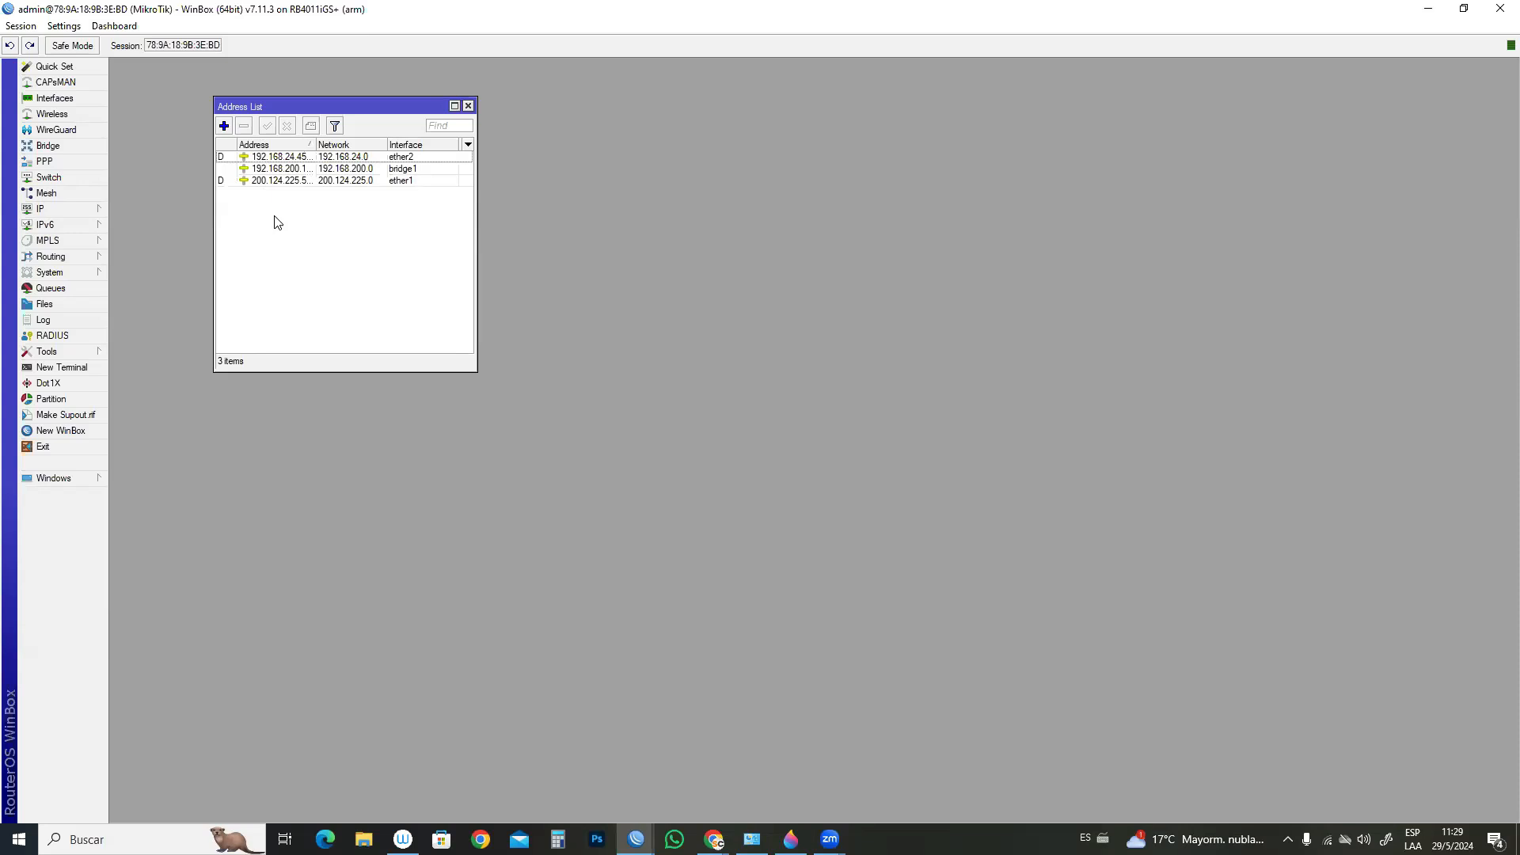
left_click(469, 106)
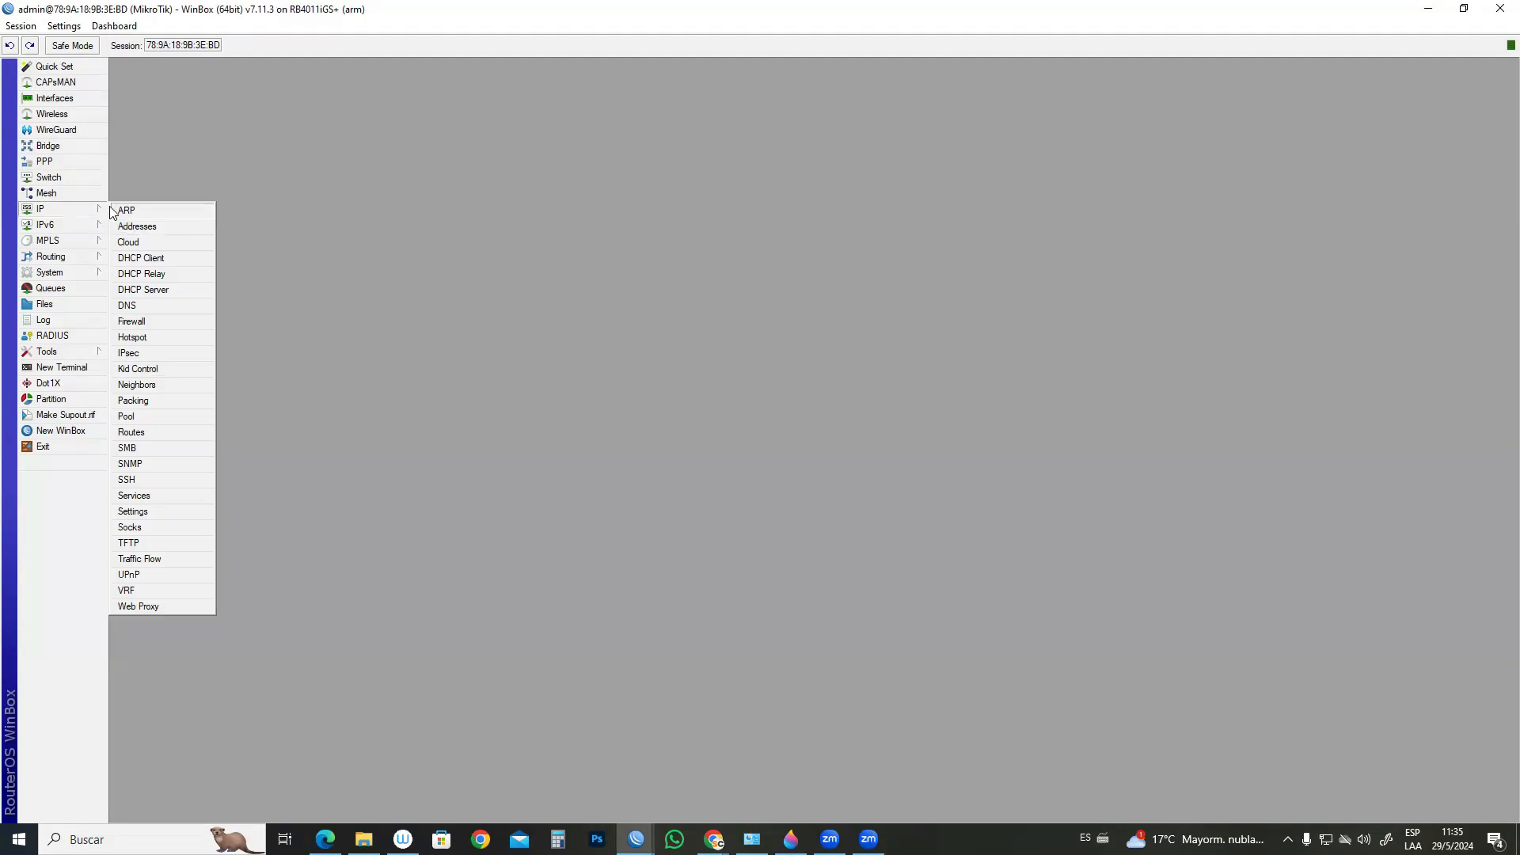
- Open the interface list members and examine the defined LAN and WAN lists
left_click(77, 100)
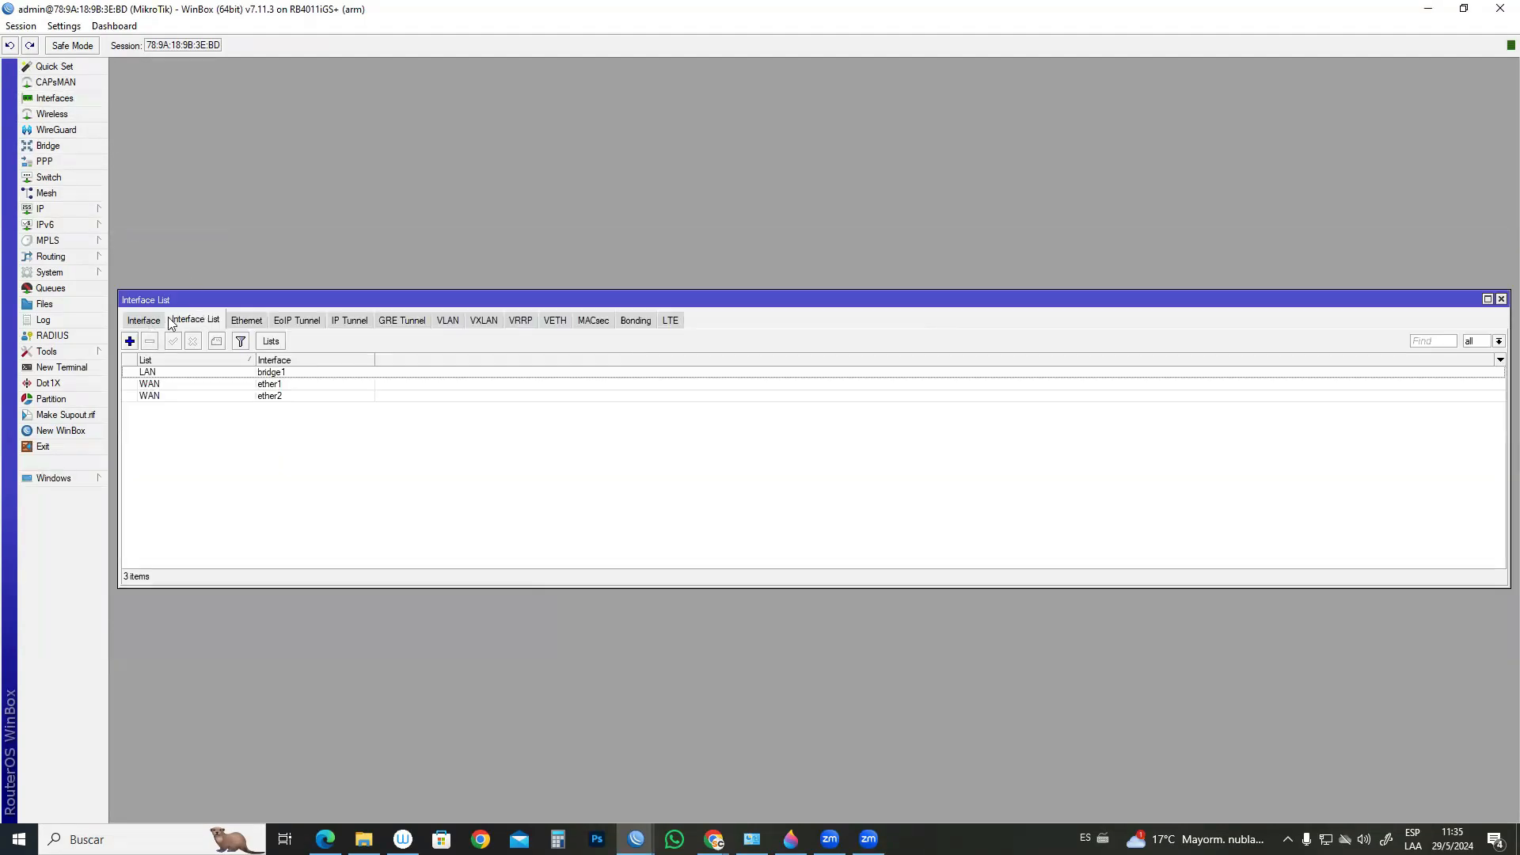
left_click(272, 342)
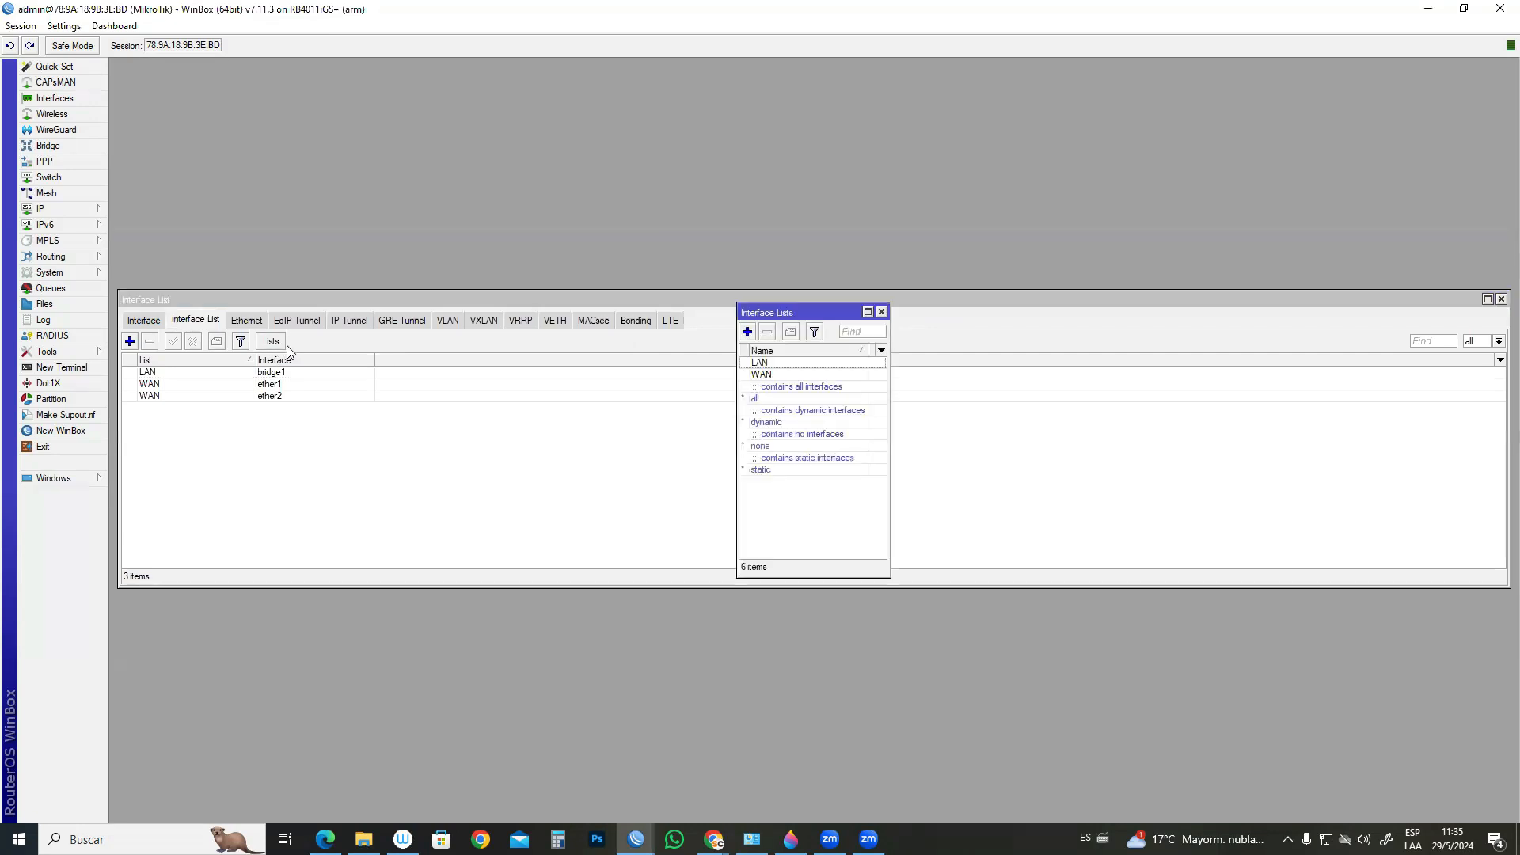
left_click(748, 331)
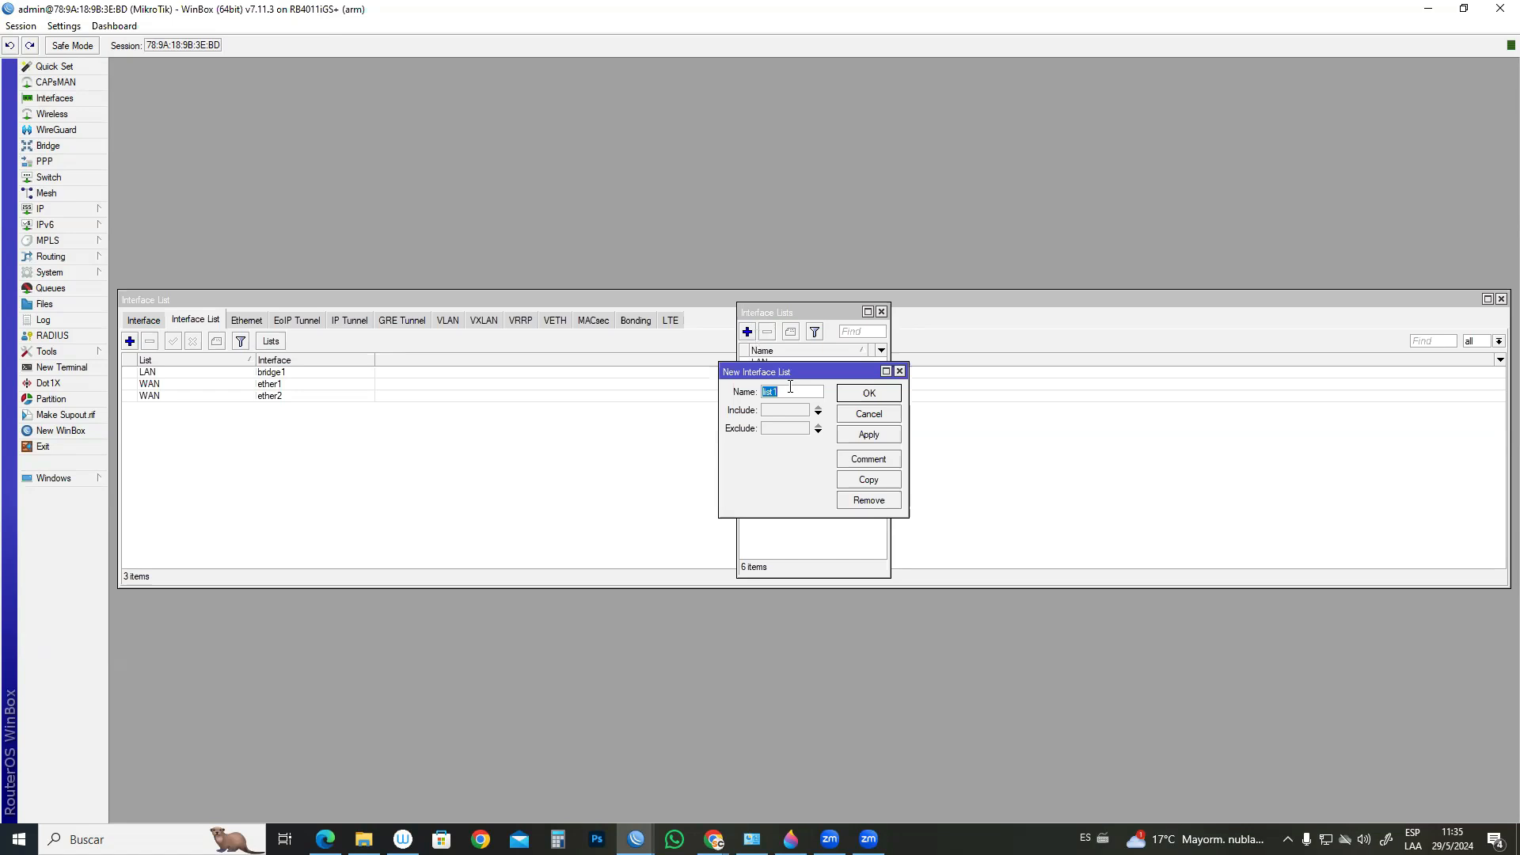
type("LAN2")
double_click(769, 392)
type("WAN")
left_click(900, 372)
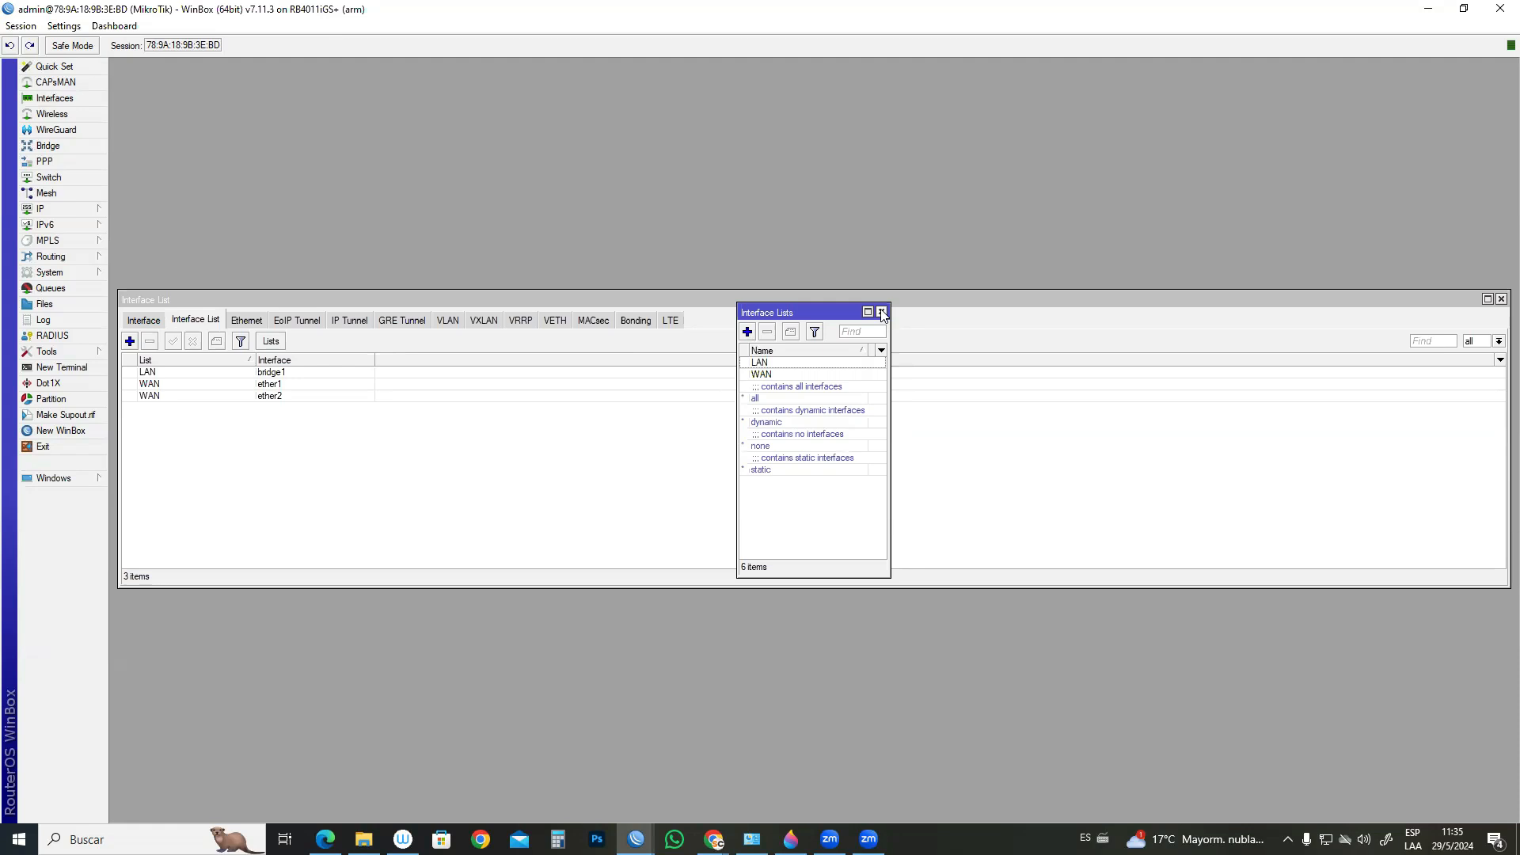
left_click(881, 312)
left_click(130, 340)
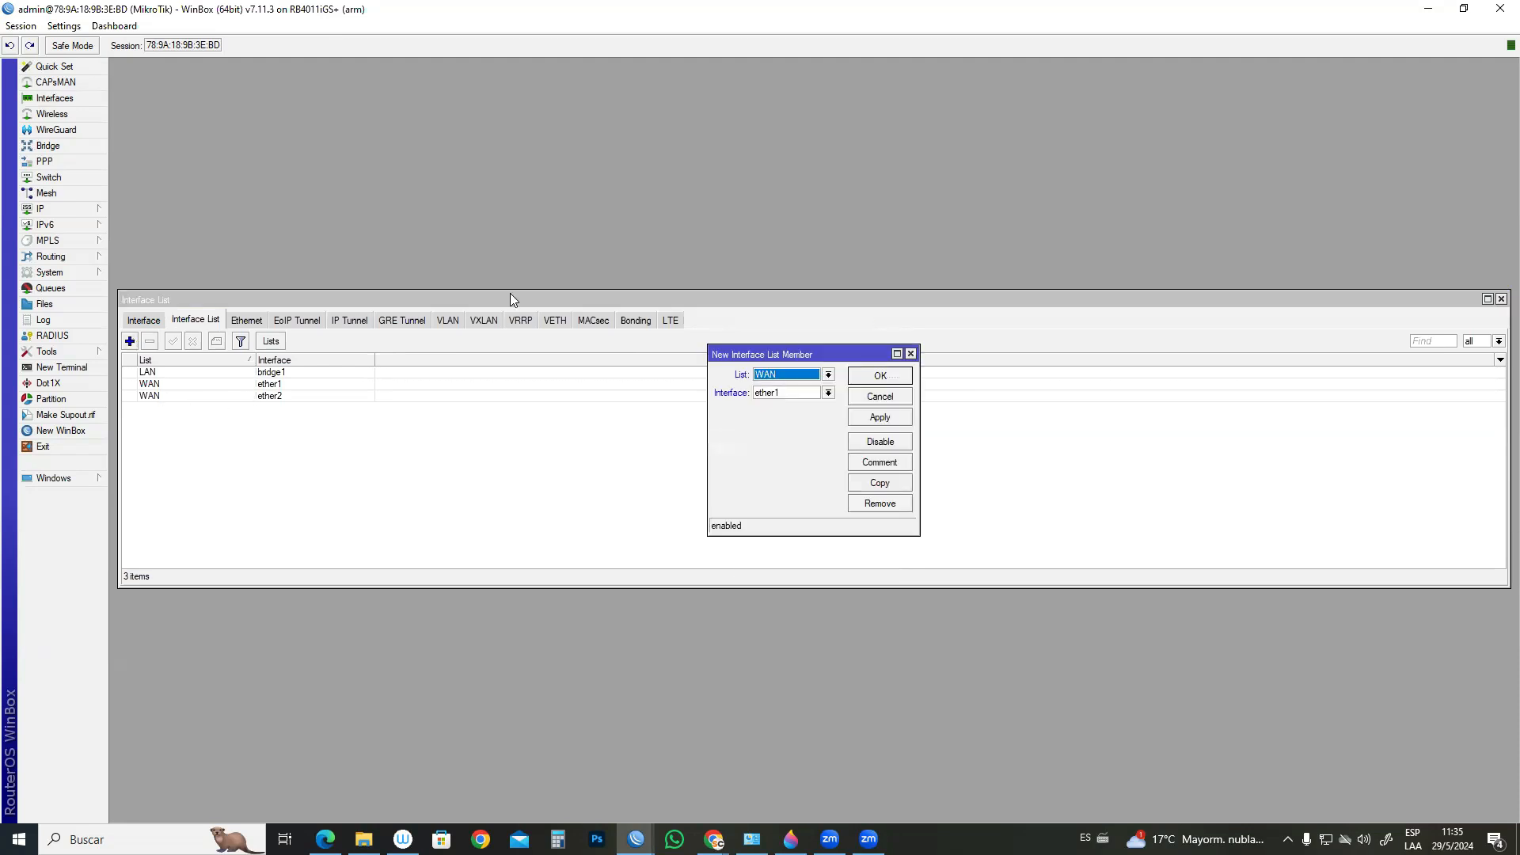
left_click(803, 380)
left_click(804, 385)
left_click(880, 377)
- Examine the list member entries for ether2 in WAN and bridge1 in LAN
double_click(159, 395)
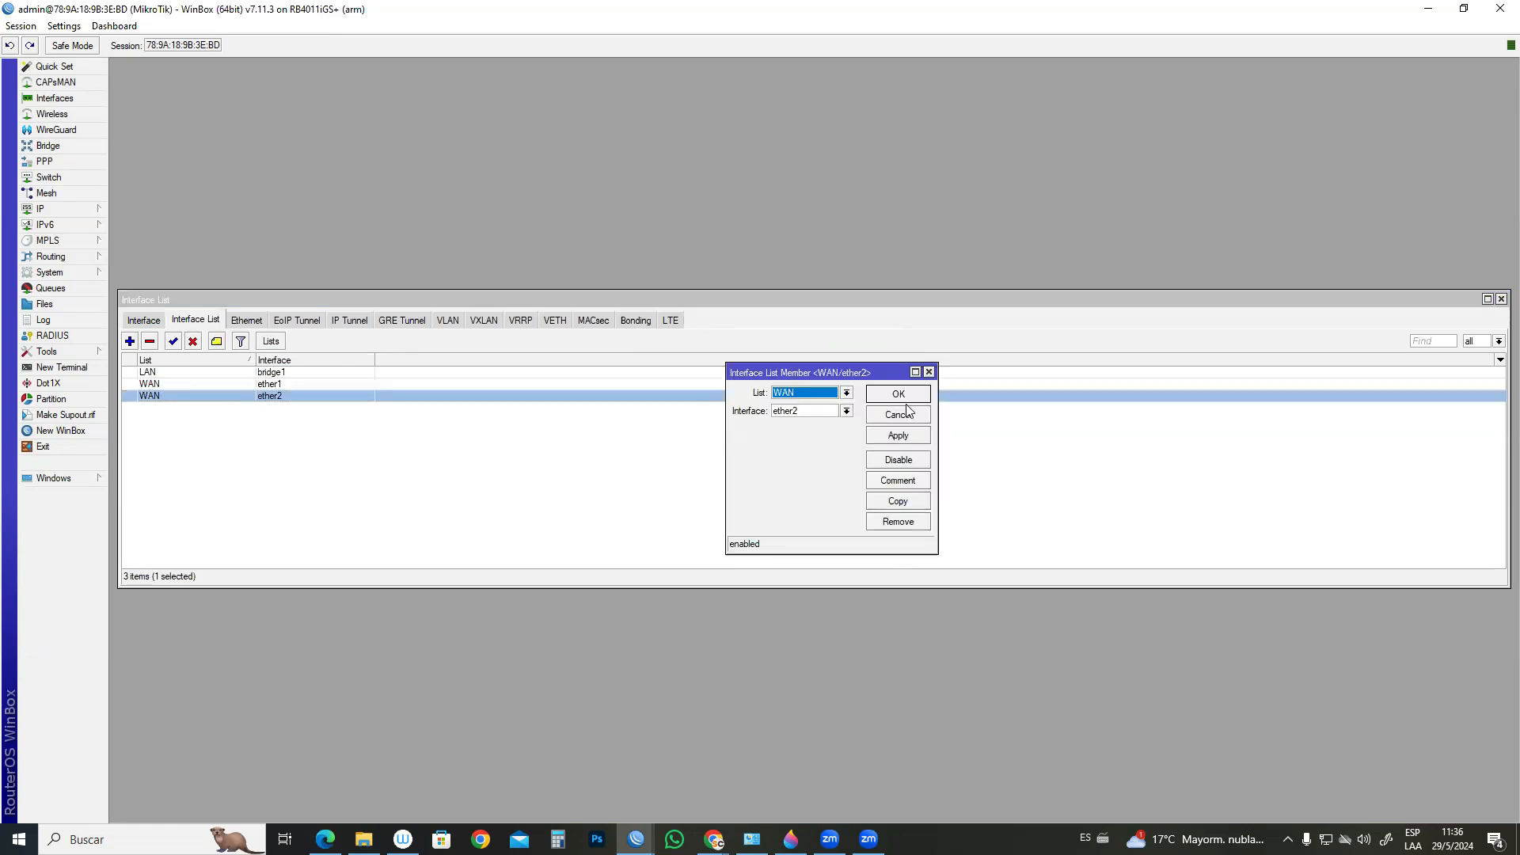
double_click(181, 372)
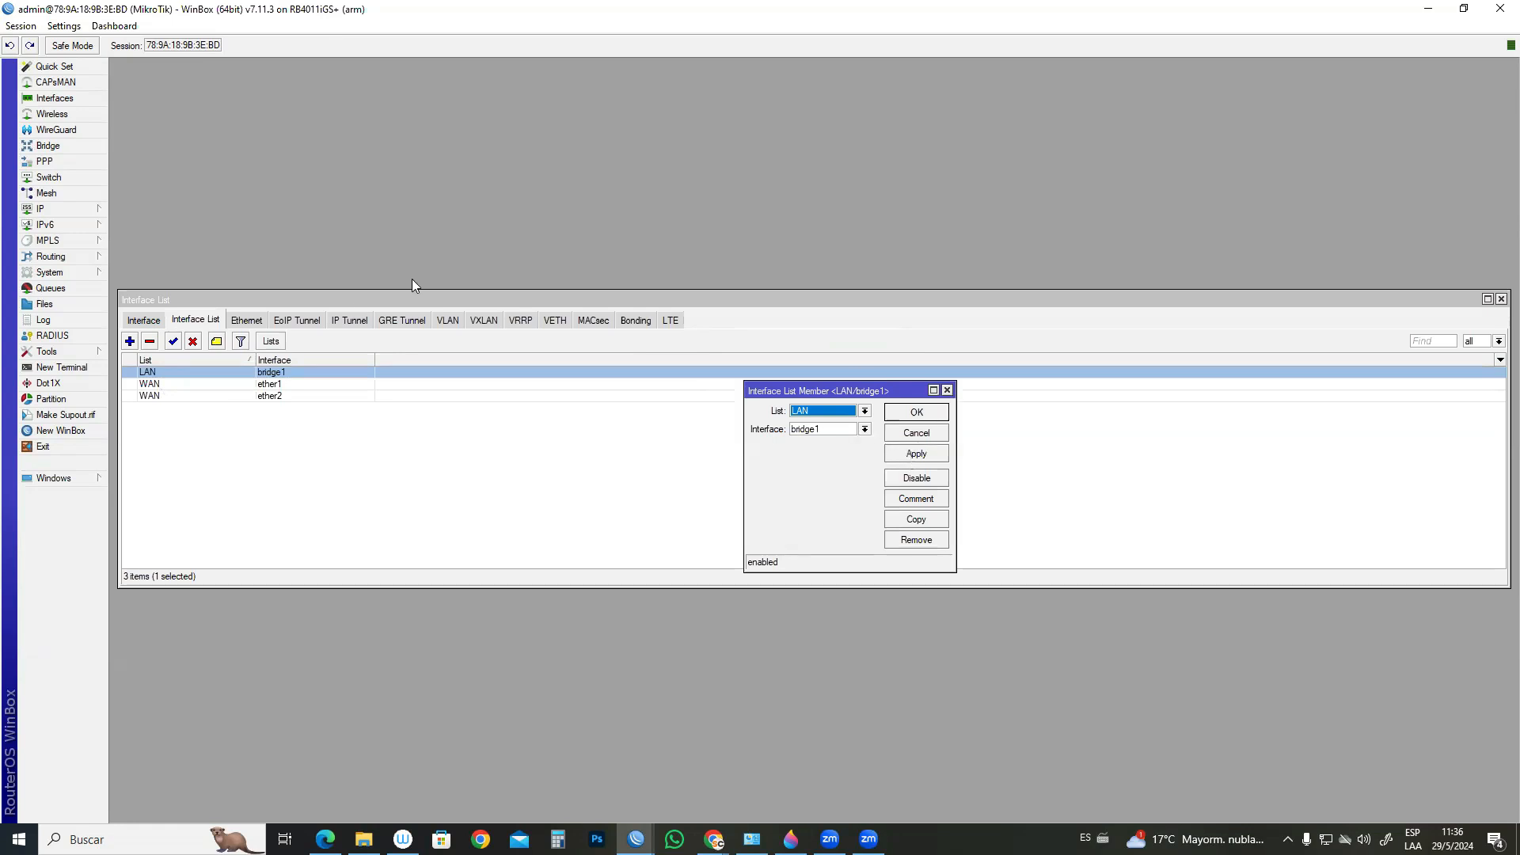
left_click(947, 390)
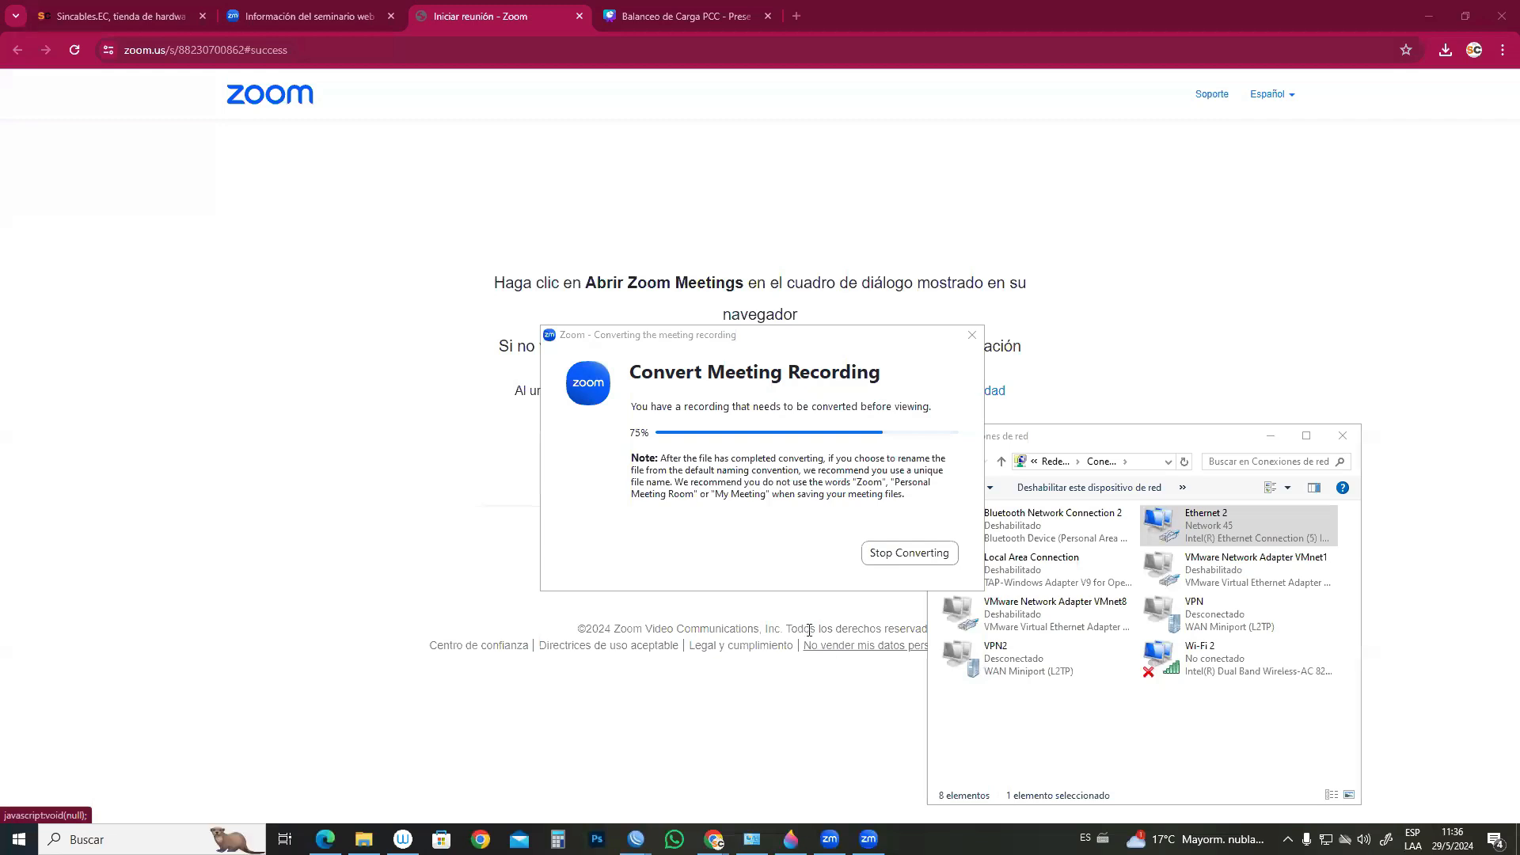
- Reconnect WinBox through neighbor 78:9A:18:9B:3E:BF at 192.168.200.1, dismiss the expired-password dialog and close the Bridge window
left_click(650, 828)
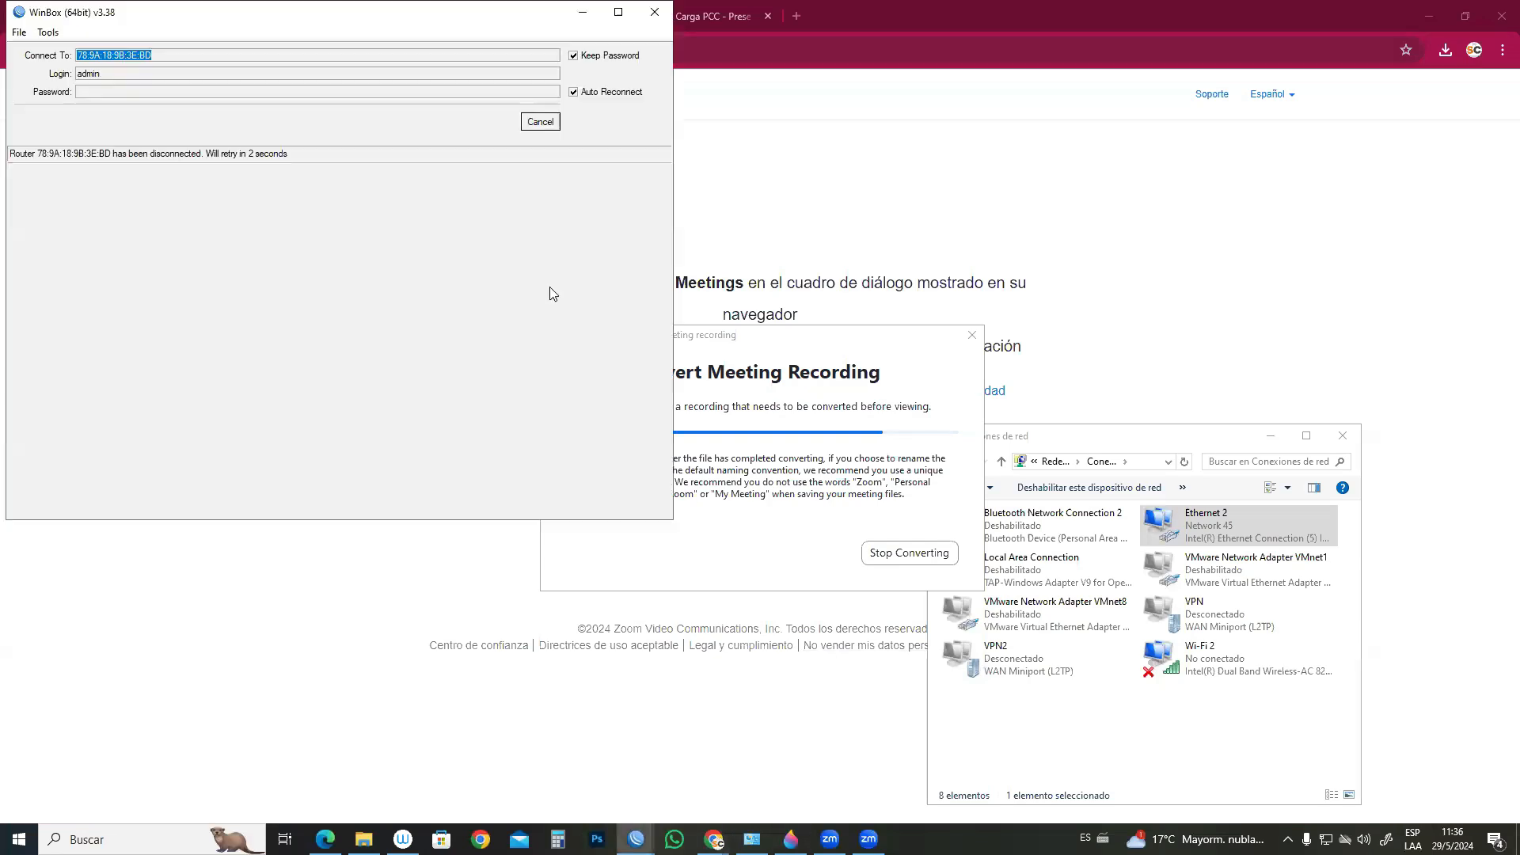
left_click(618, 11)
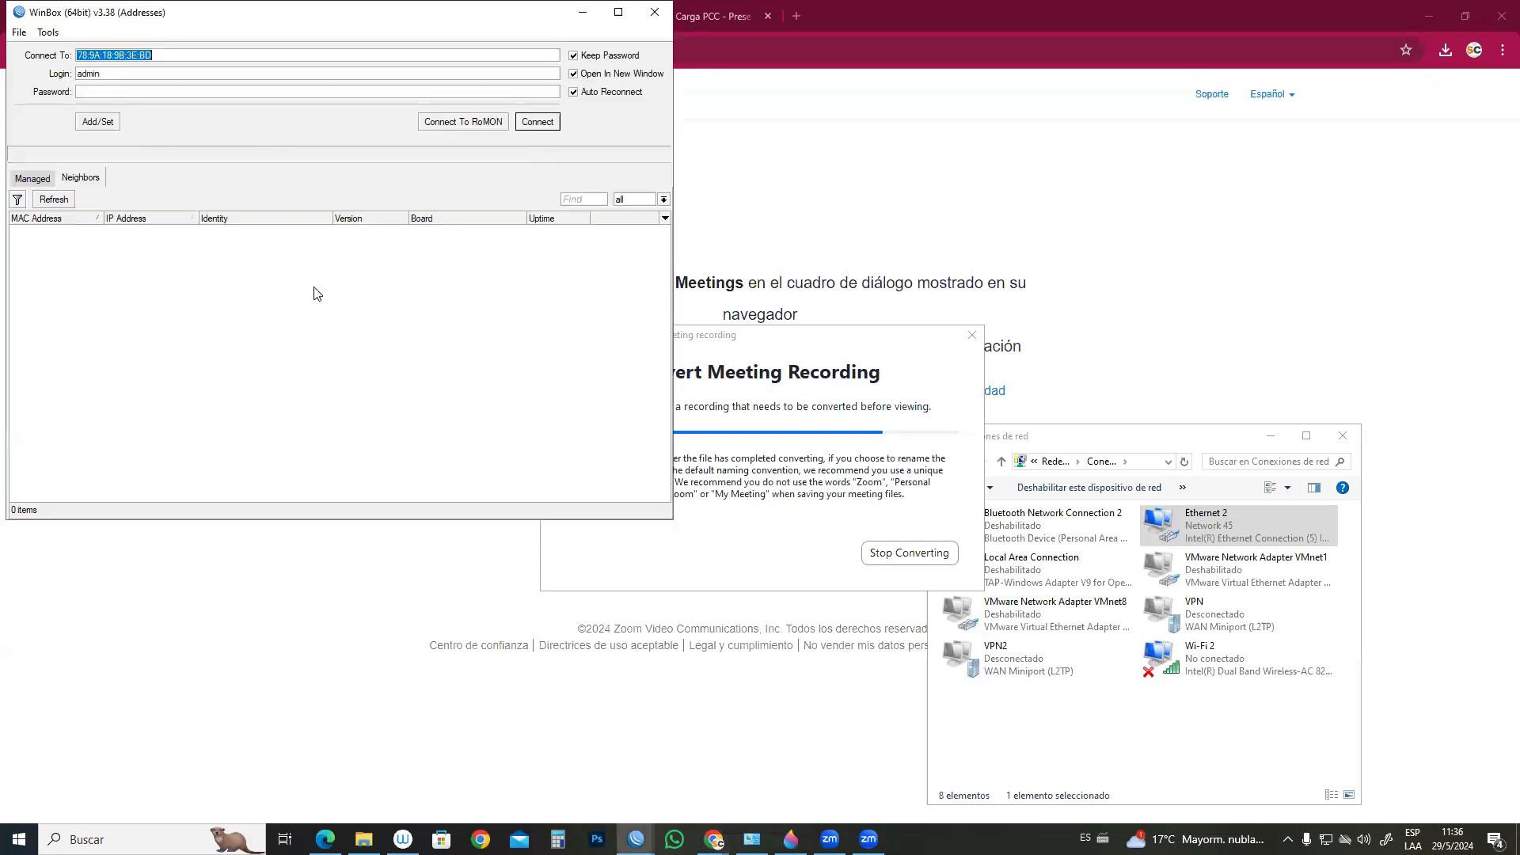
left_click(95, 227)
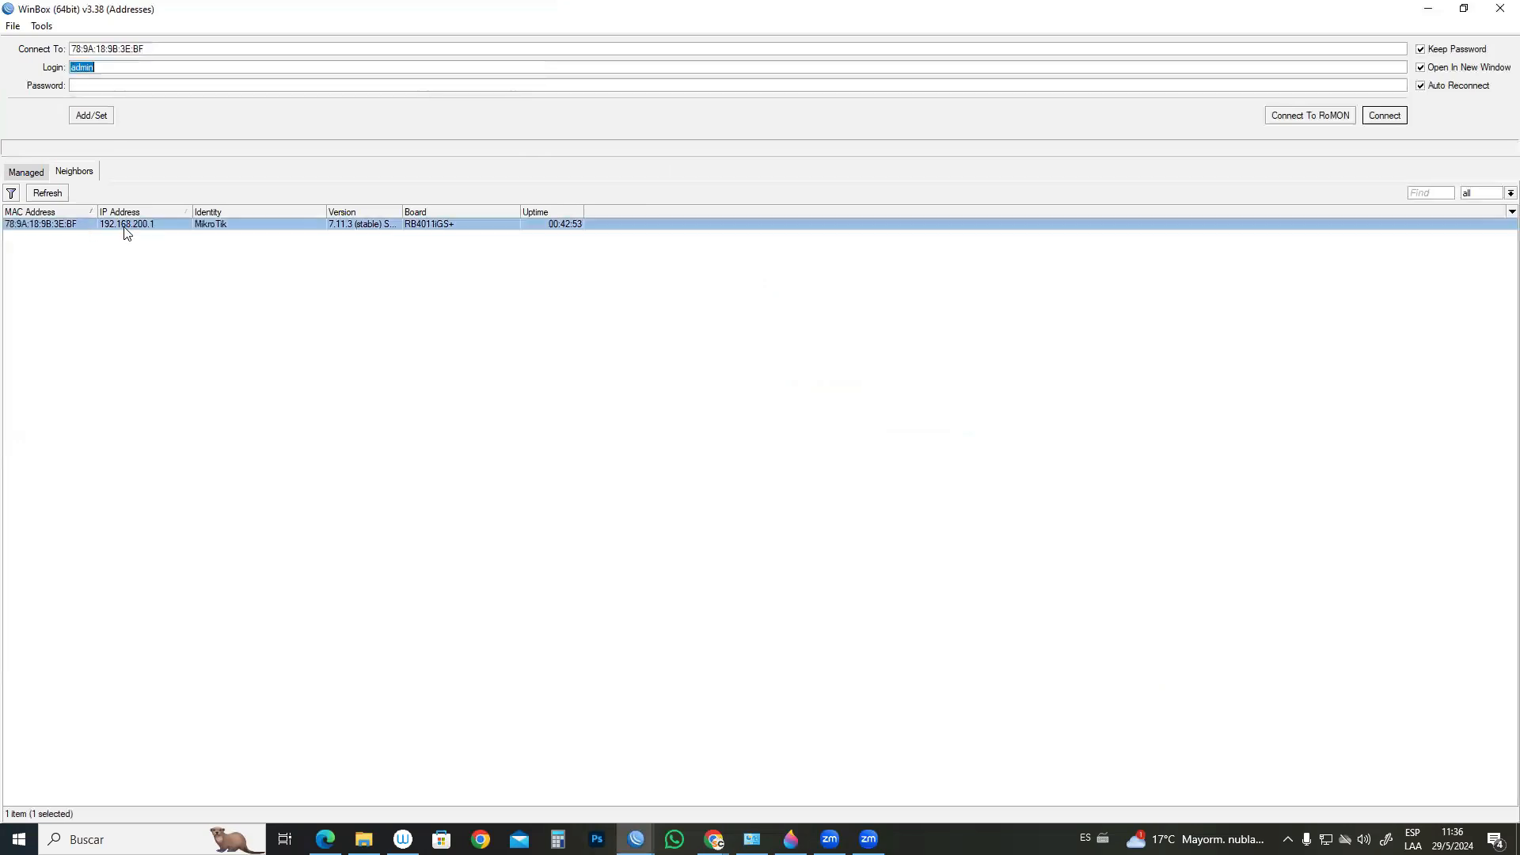
left_click(1395, 114)
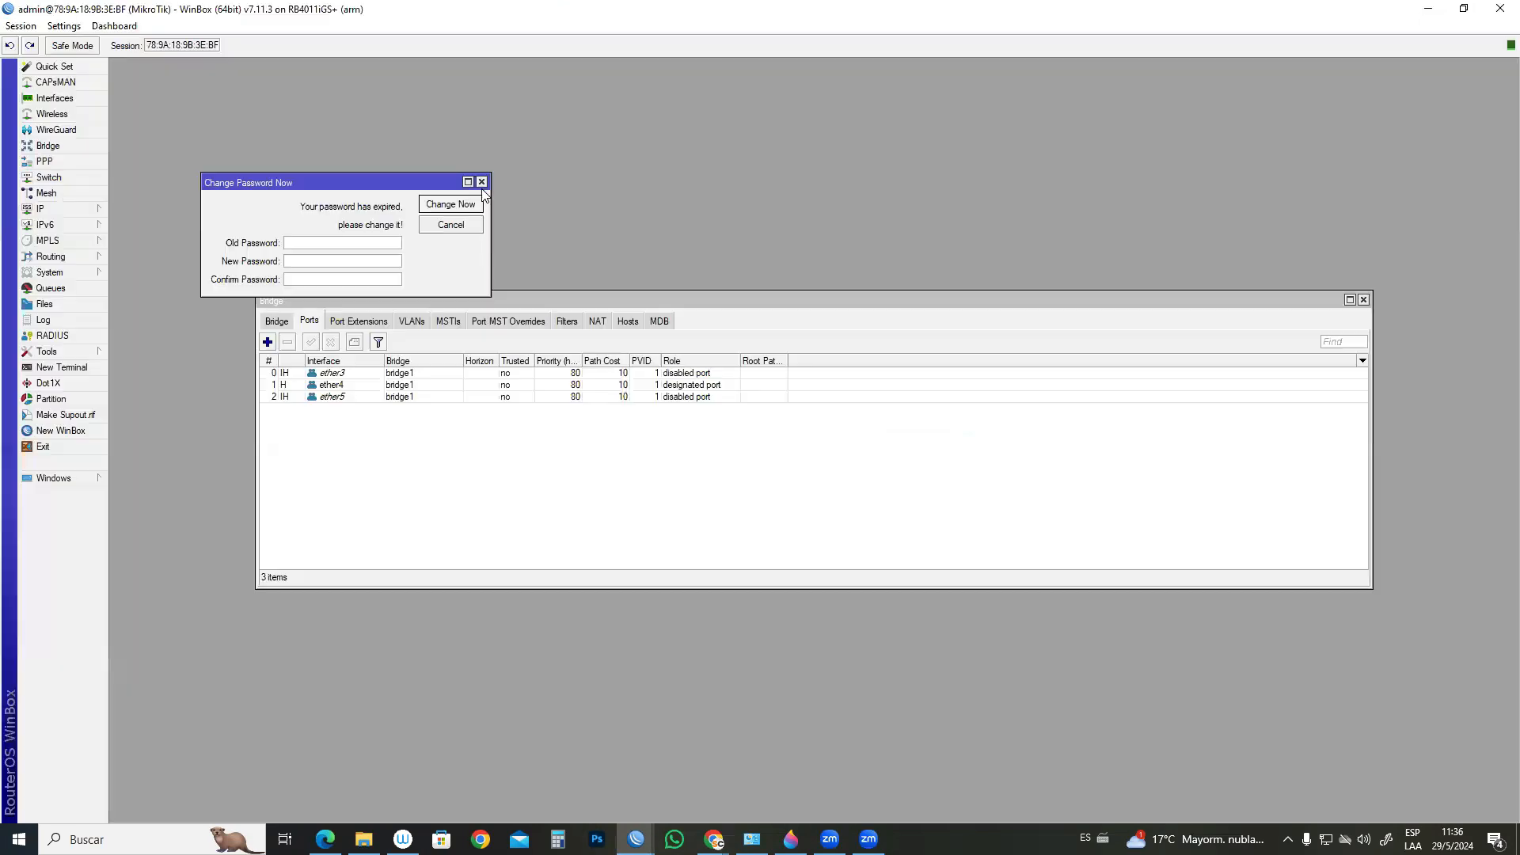
key("Escape")
left_click(1364, 300)
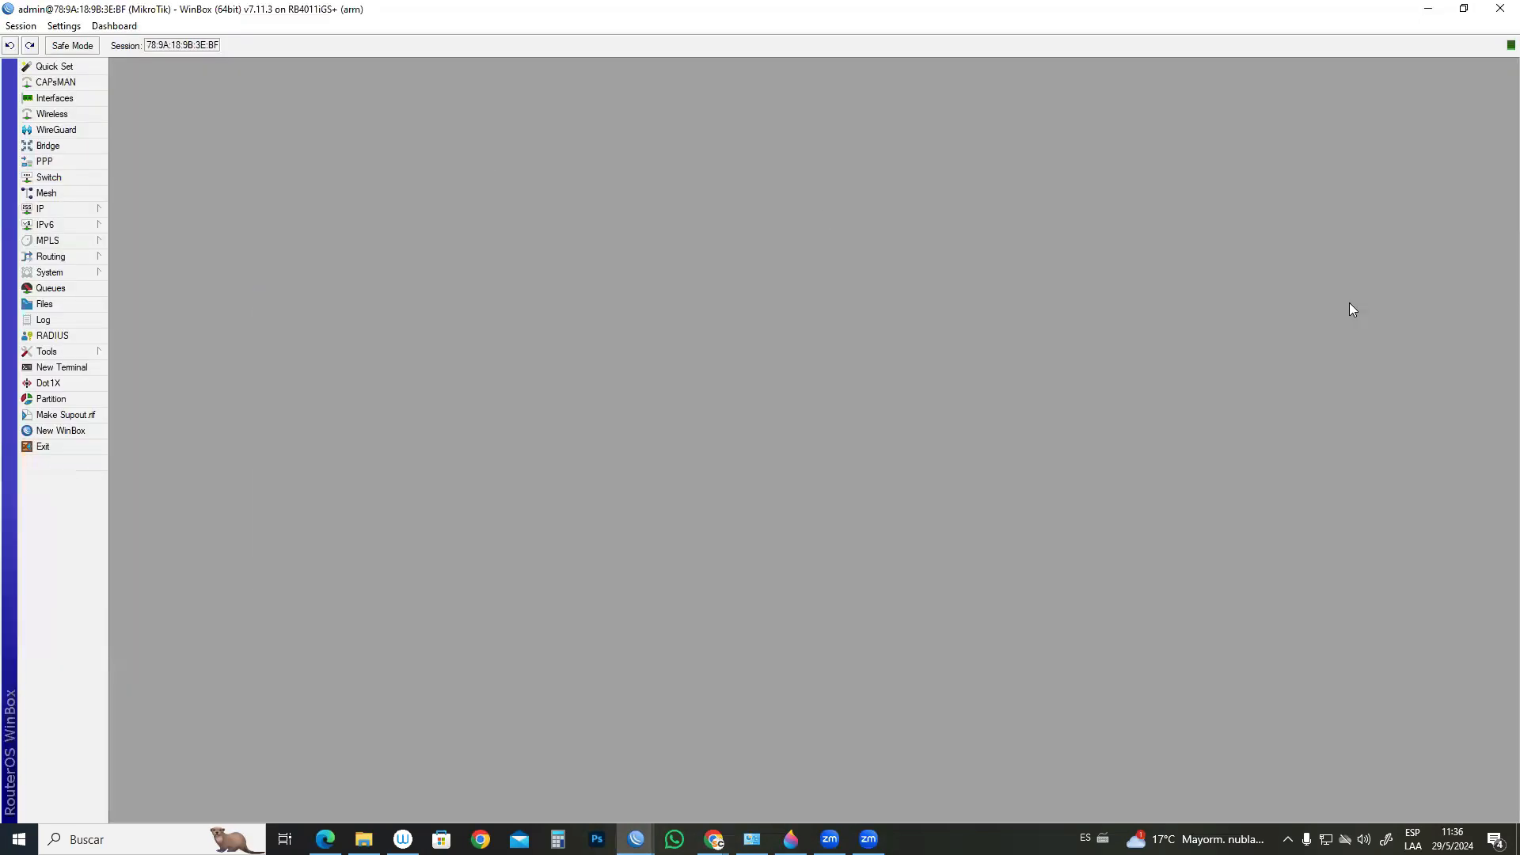
- Examine the outgoing interface list and action of the firewall's srcnat rule, and close the rule without changes
left_click(53, 214)
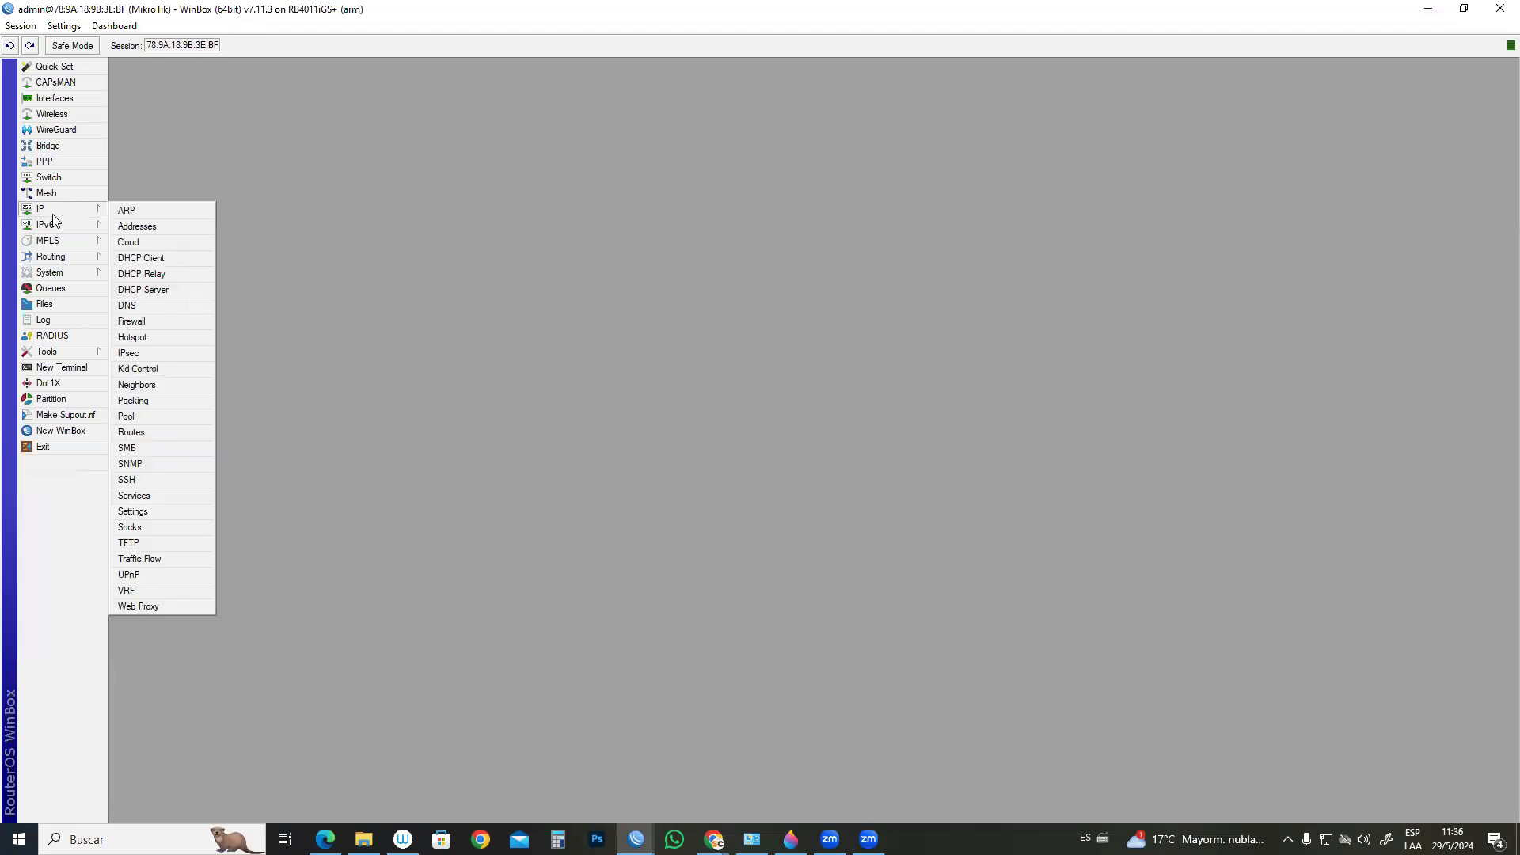
left_click(168, 322)
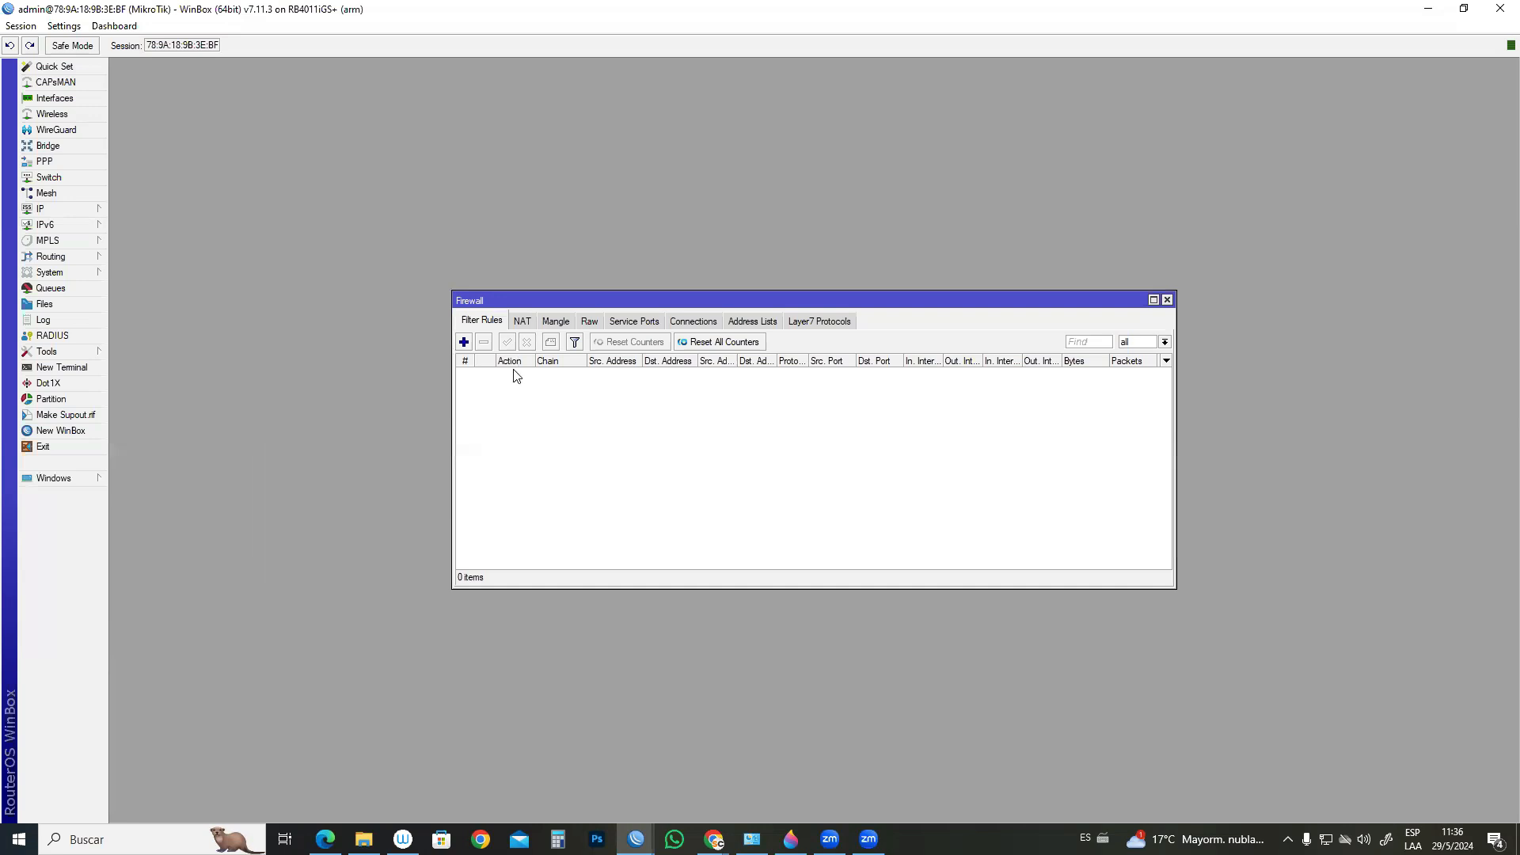
left_click(525, 321)
double_click(547, 373)
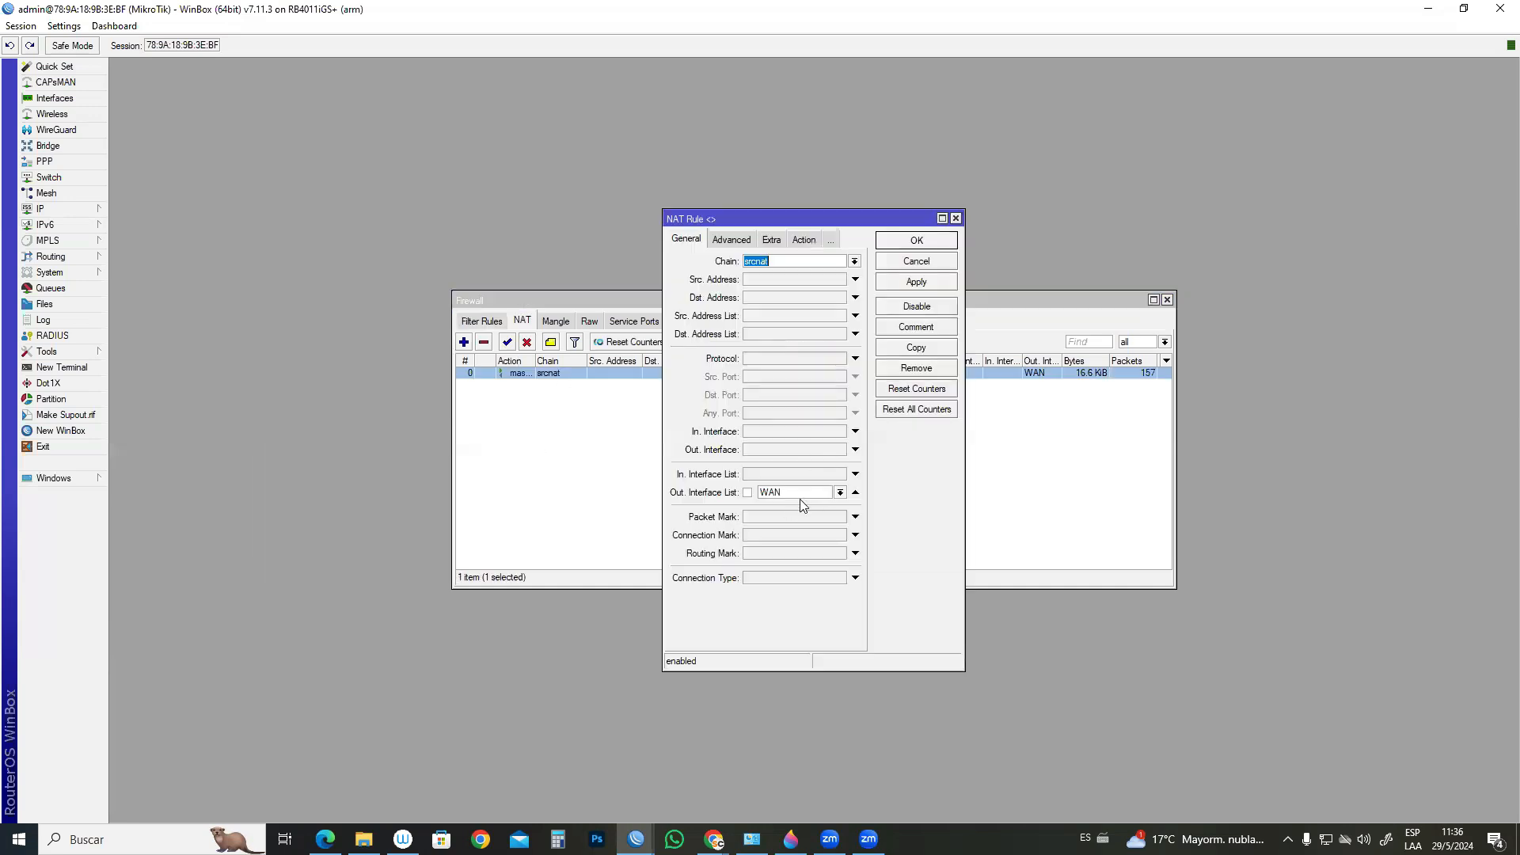
left_click(840, 492)
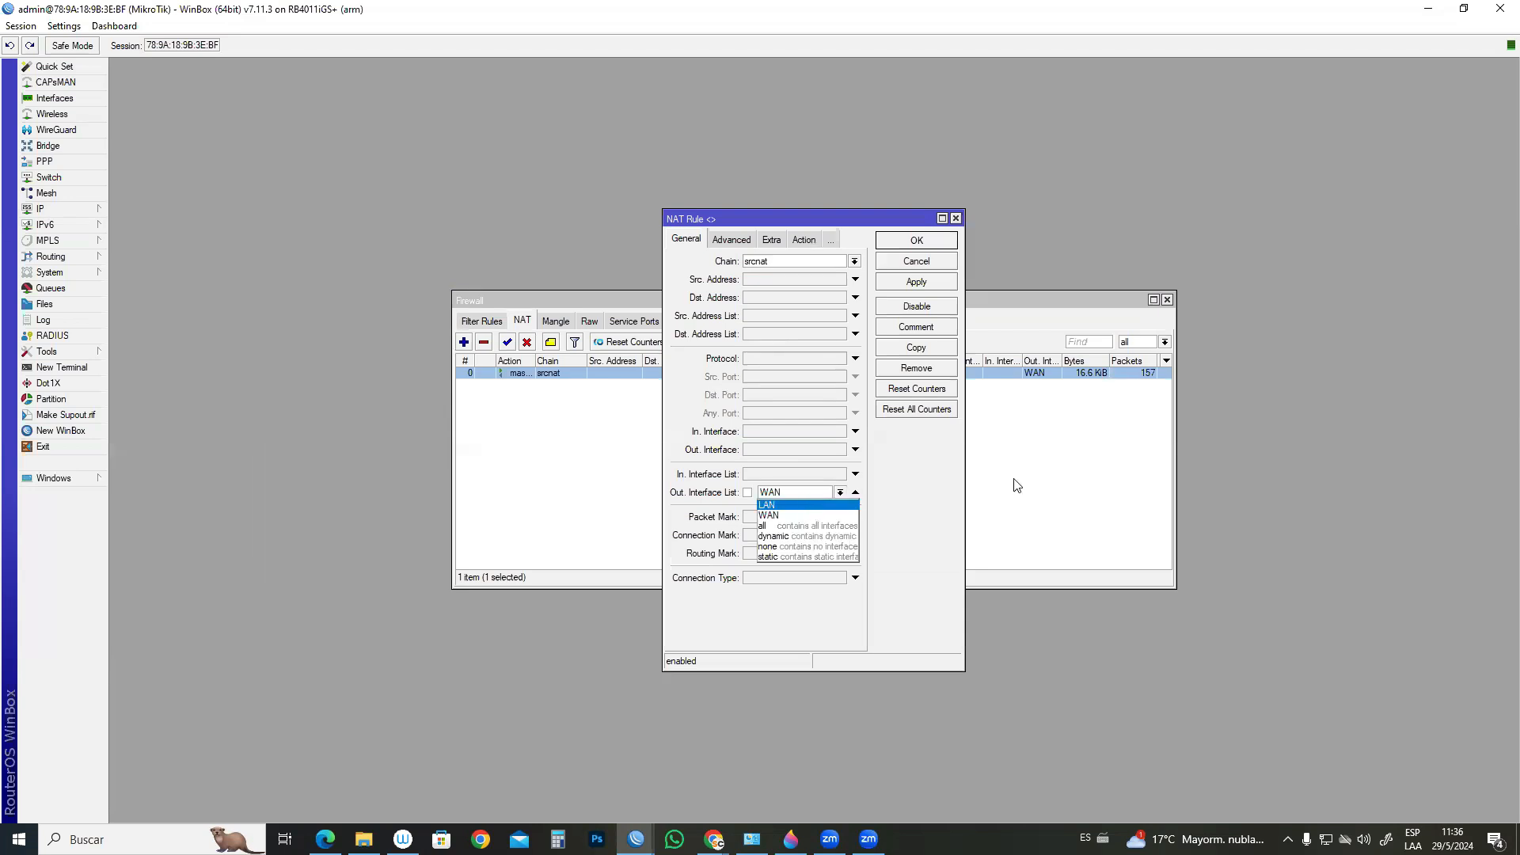
key("Escape")
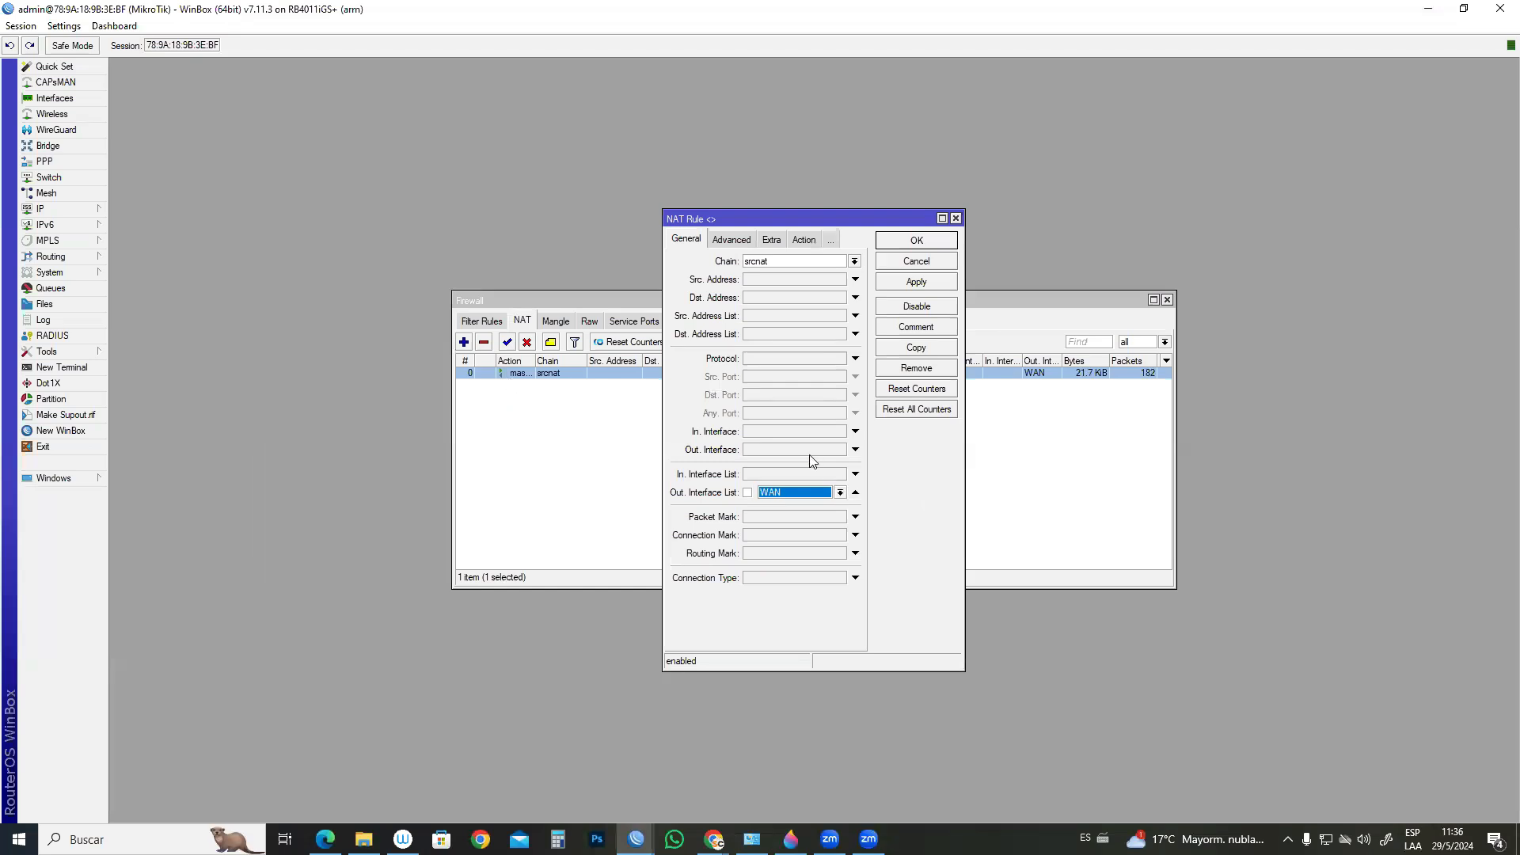
left_click(839, 493)
left_click(803, 239)
left_click(956, 218)
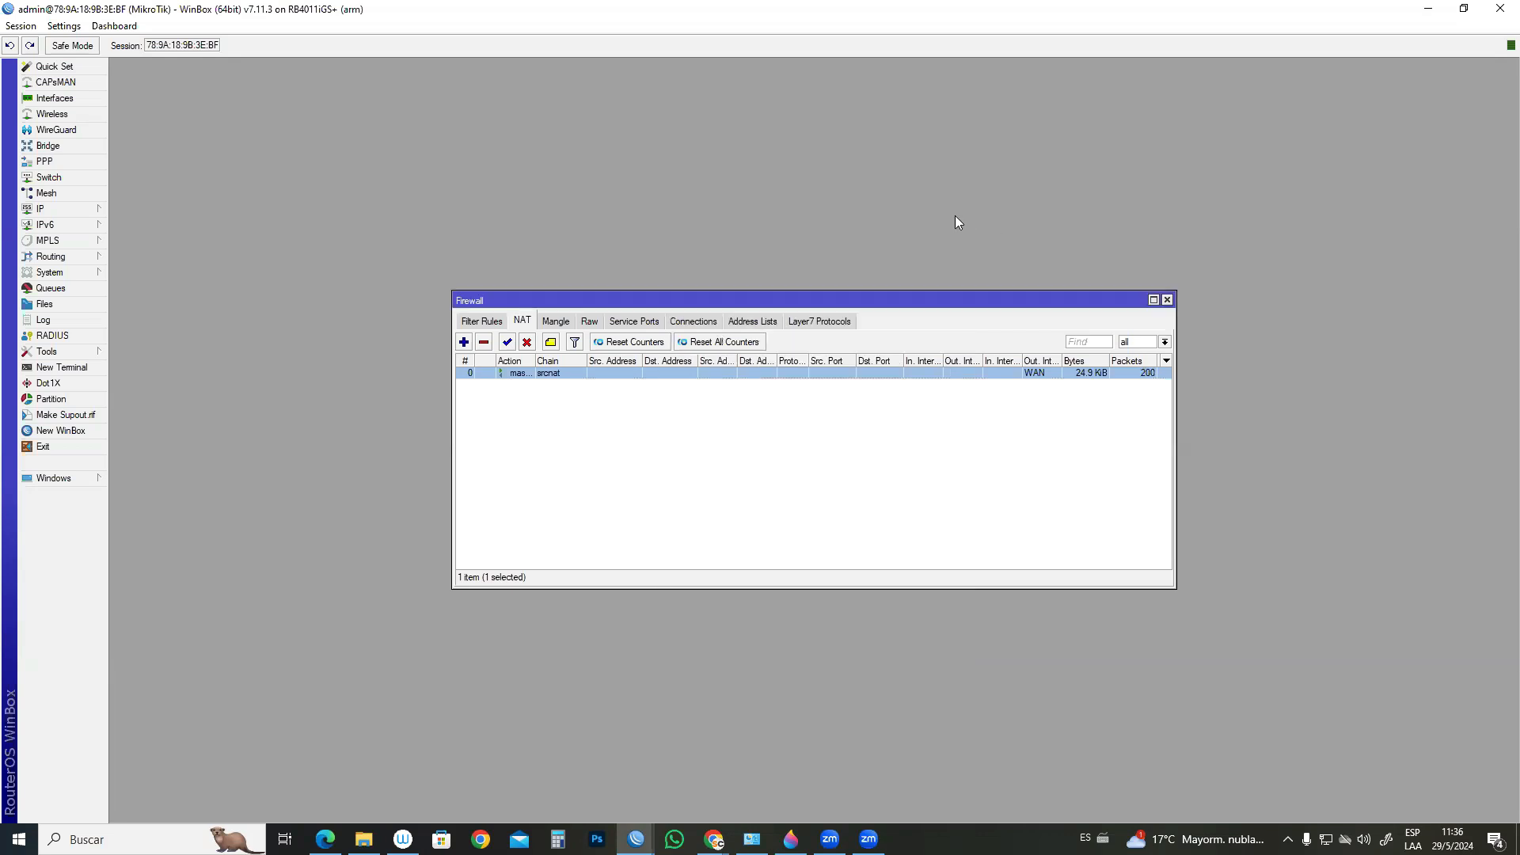
- Open a router terminal, enter the new admin password and repeat it to confirm
left_click(92, 369)
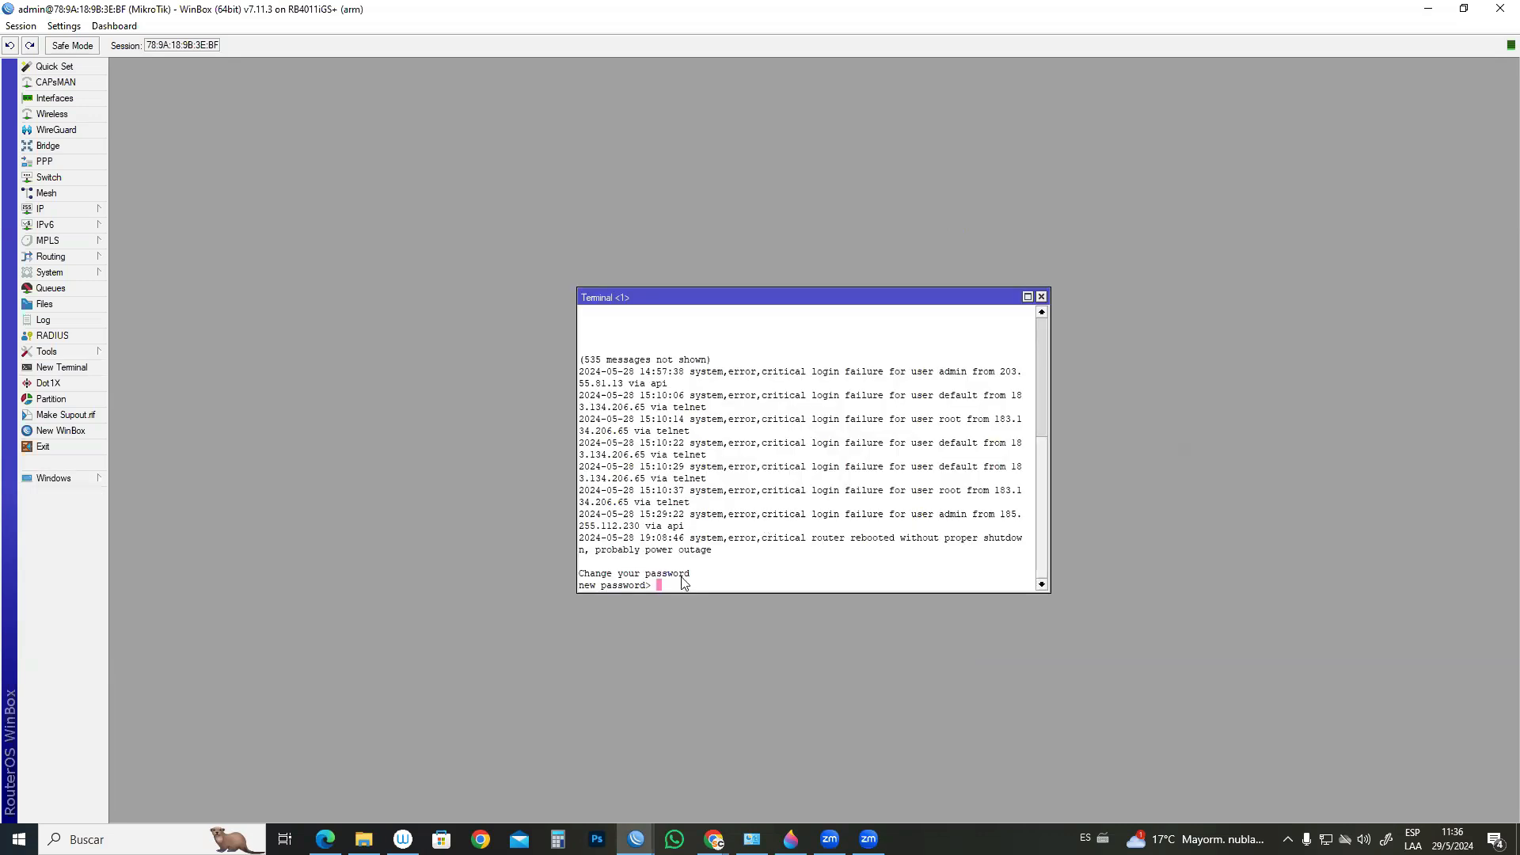
type("*********")
key("Return")
type("*********")
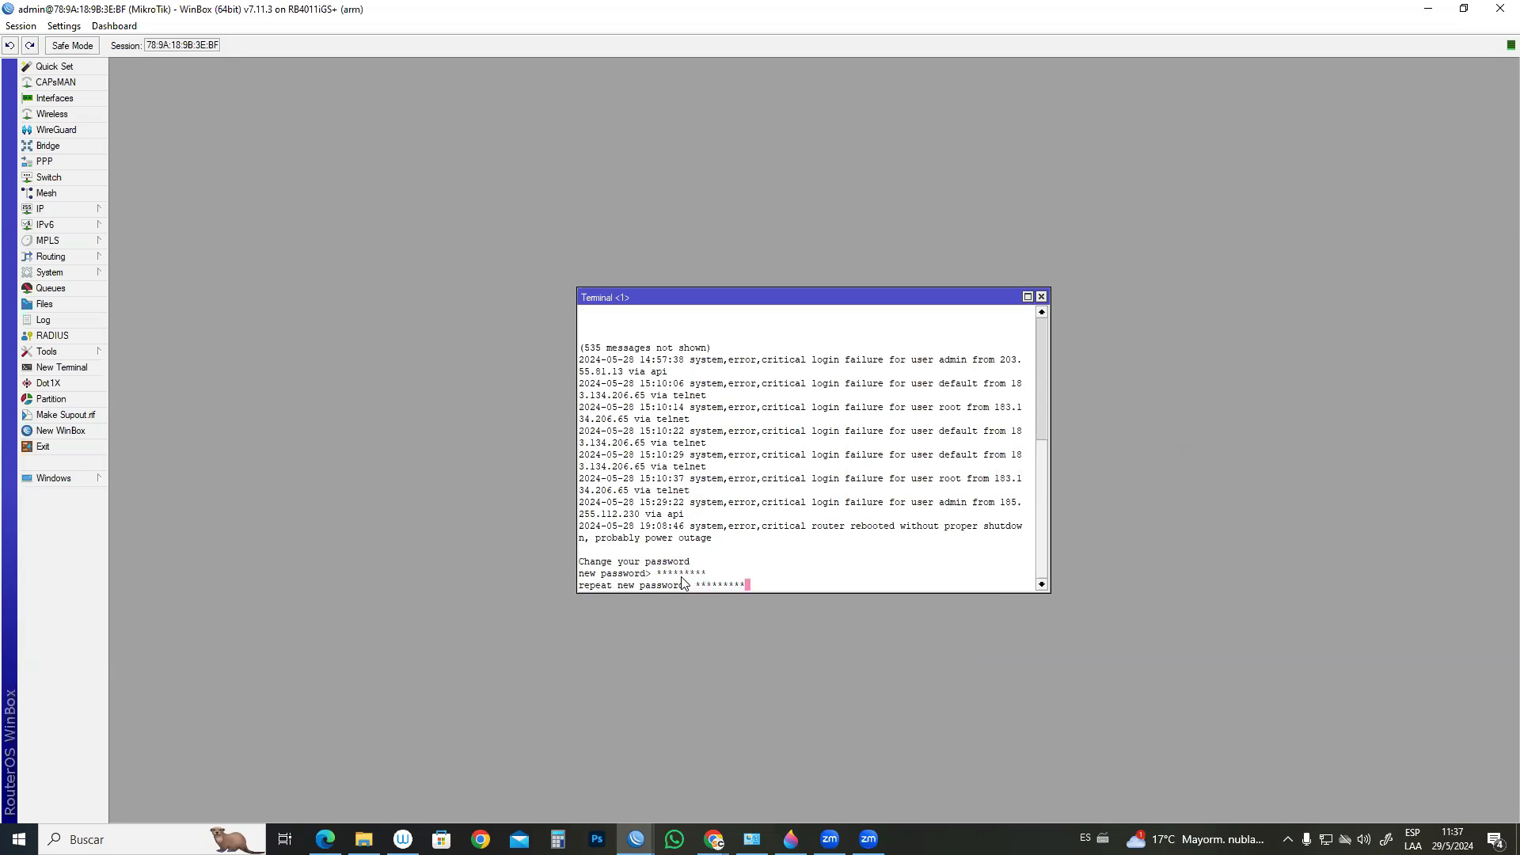
key("Return")
- Ping google.com from the router terminal to test the internet connection
type("/in")
type("g google")
type(".com")
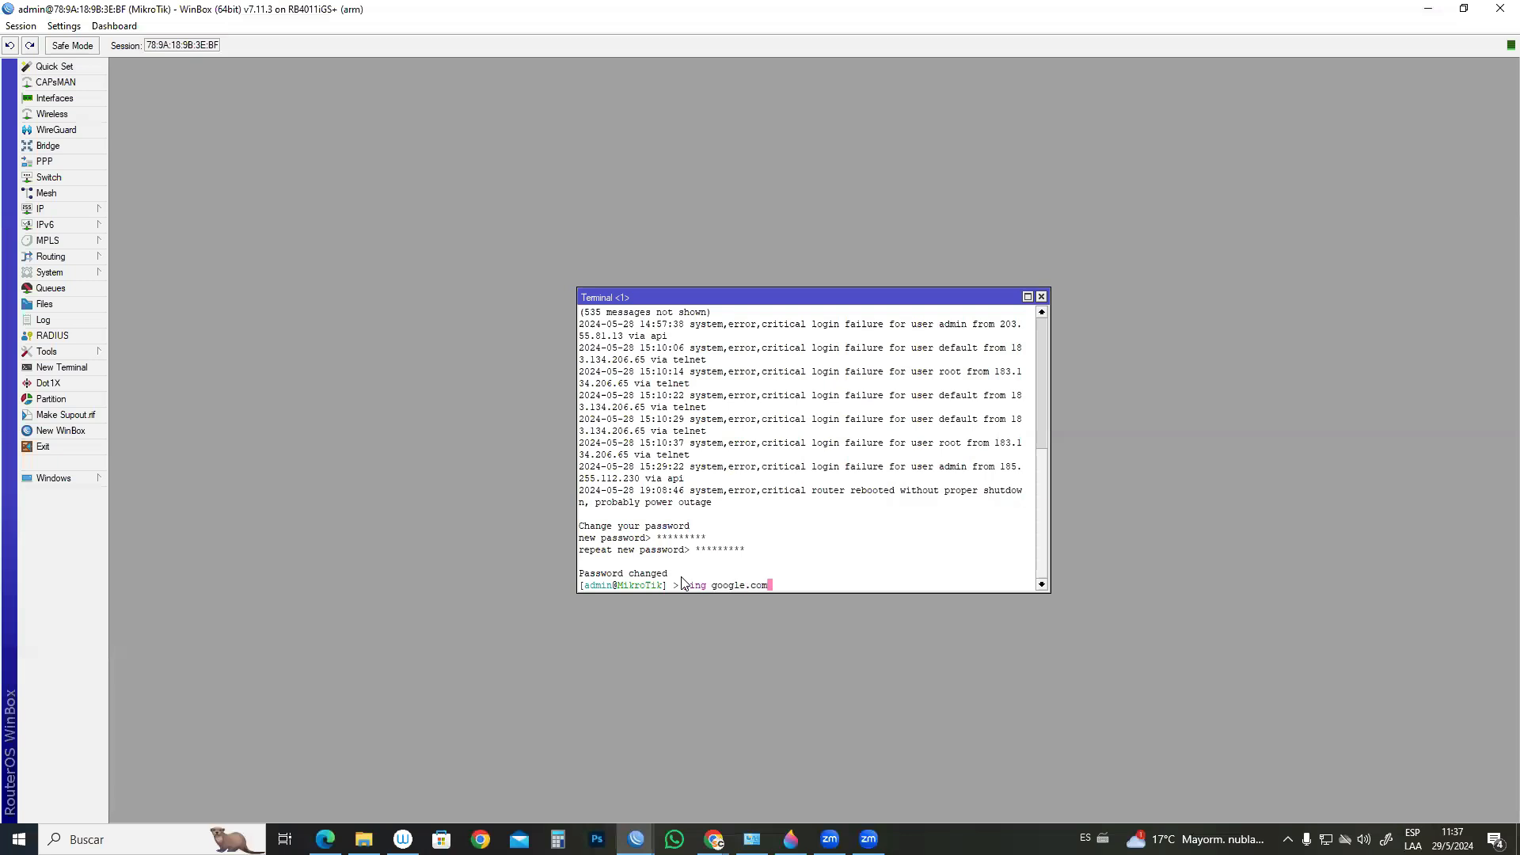
key("Return")
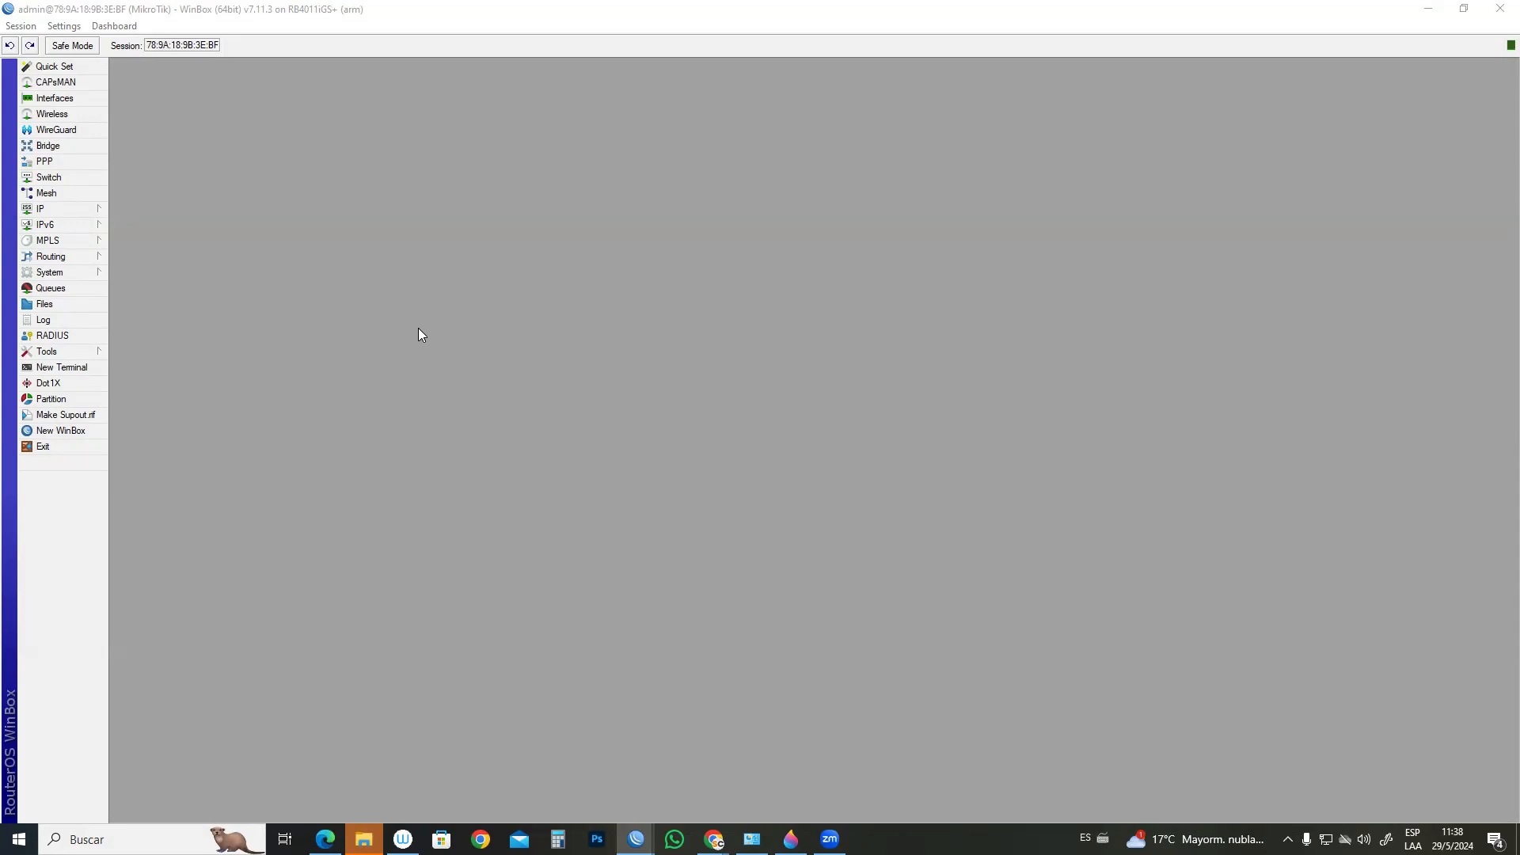
- Add a firewall address list entry named RFC1918 with the address 192.168.0.0/16
left_click(91, 209)
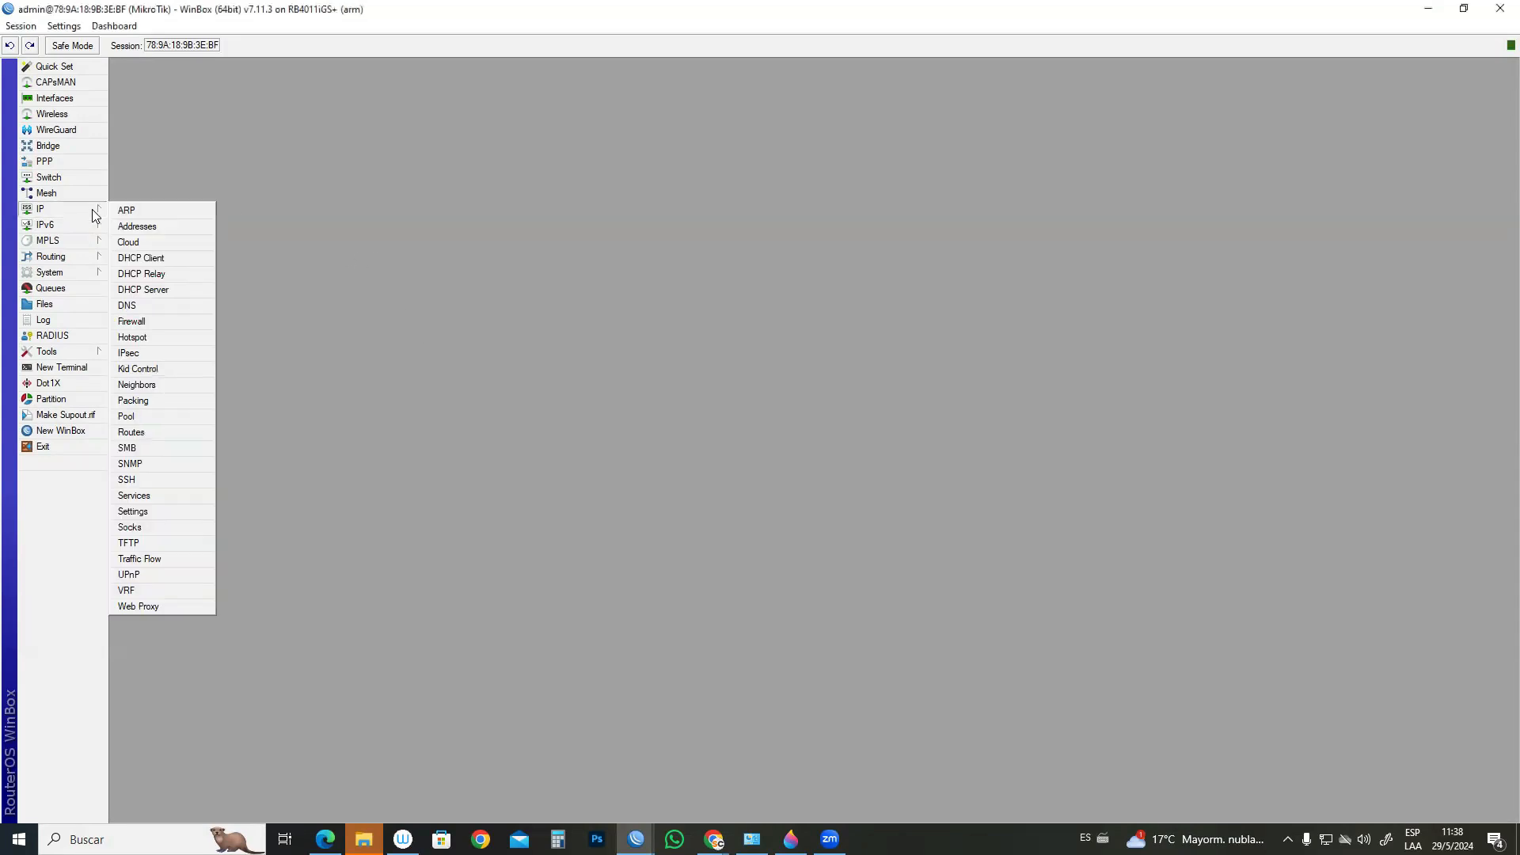
left_click(135, 321)
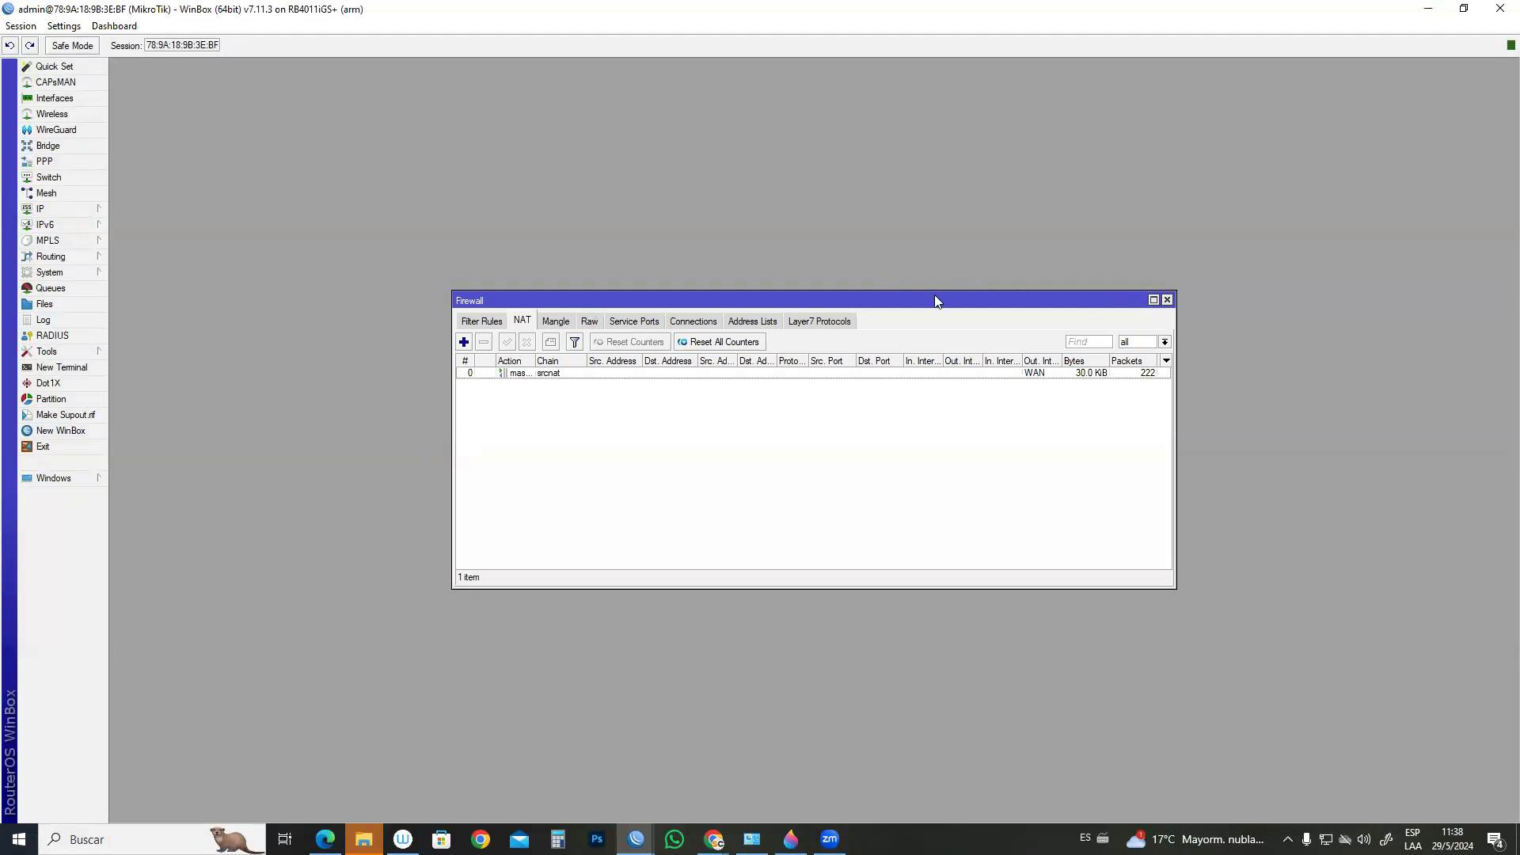
left_click(483, 321)
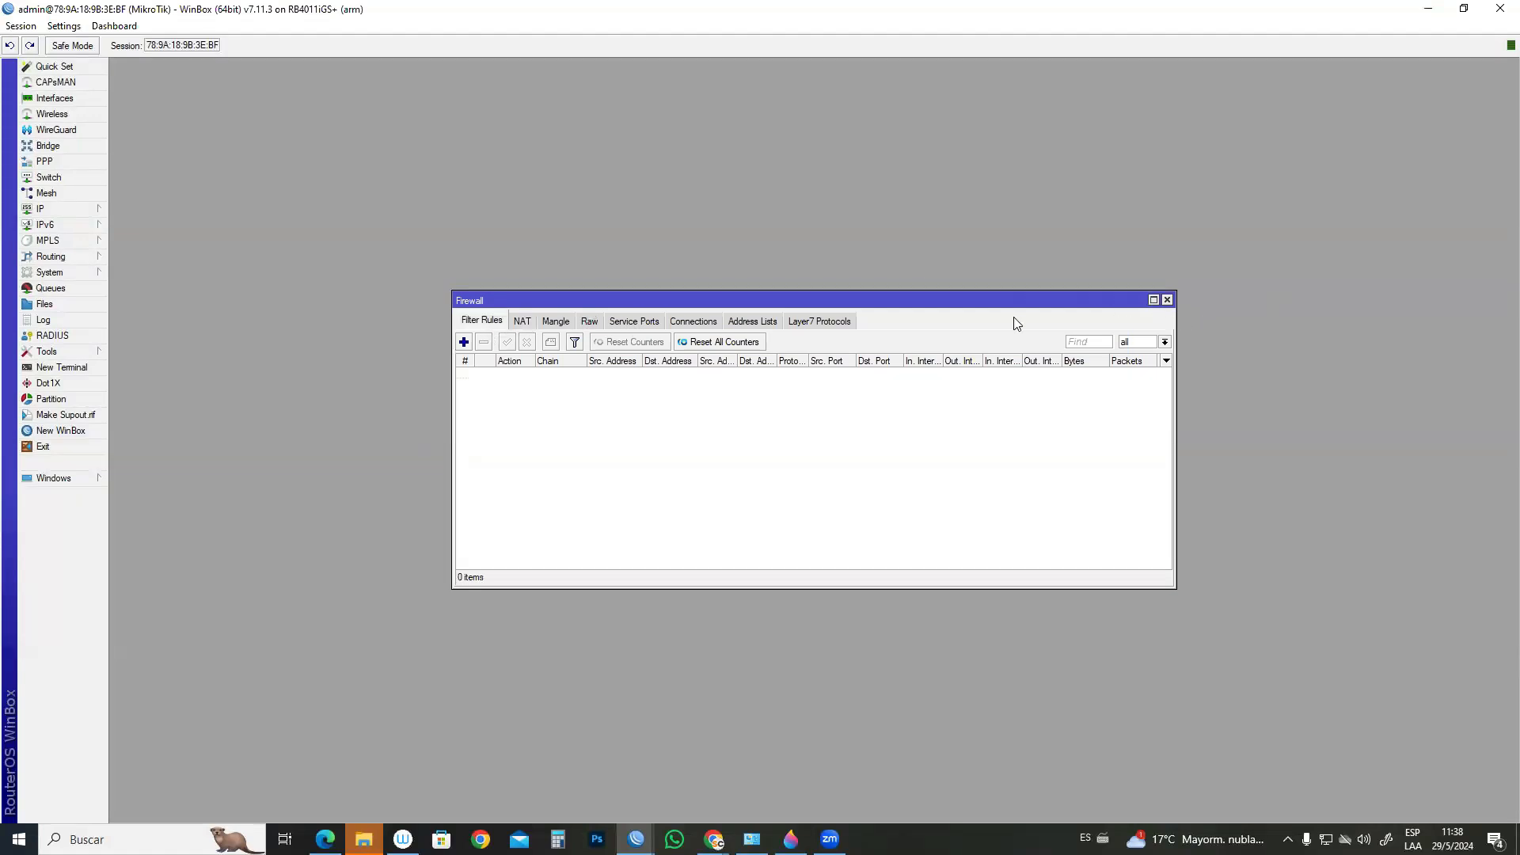
left_click(763, 321)
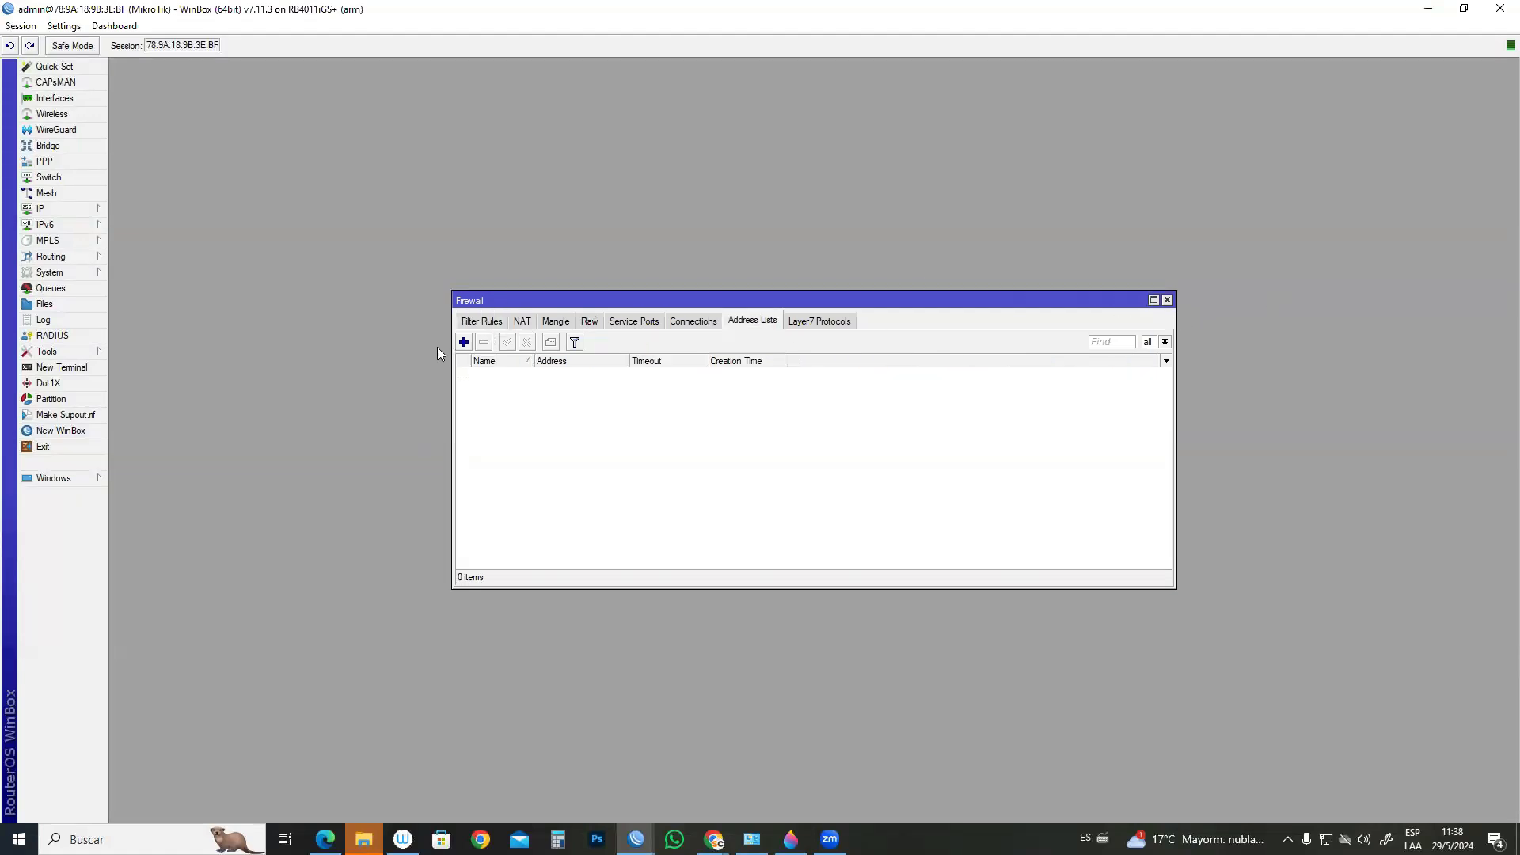
left_click(464, 343)
left_click(795, 375)
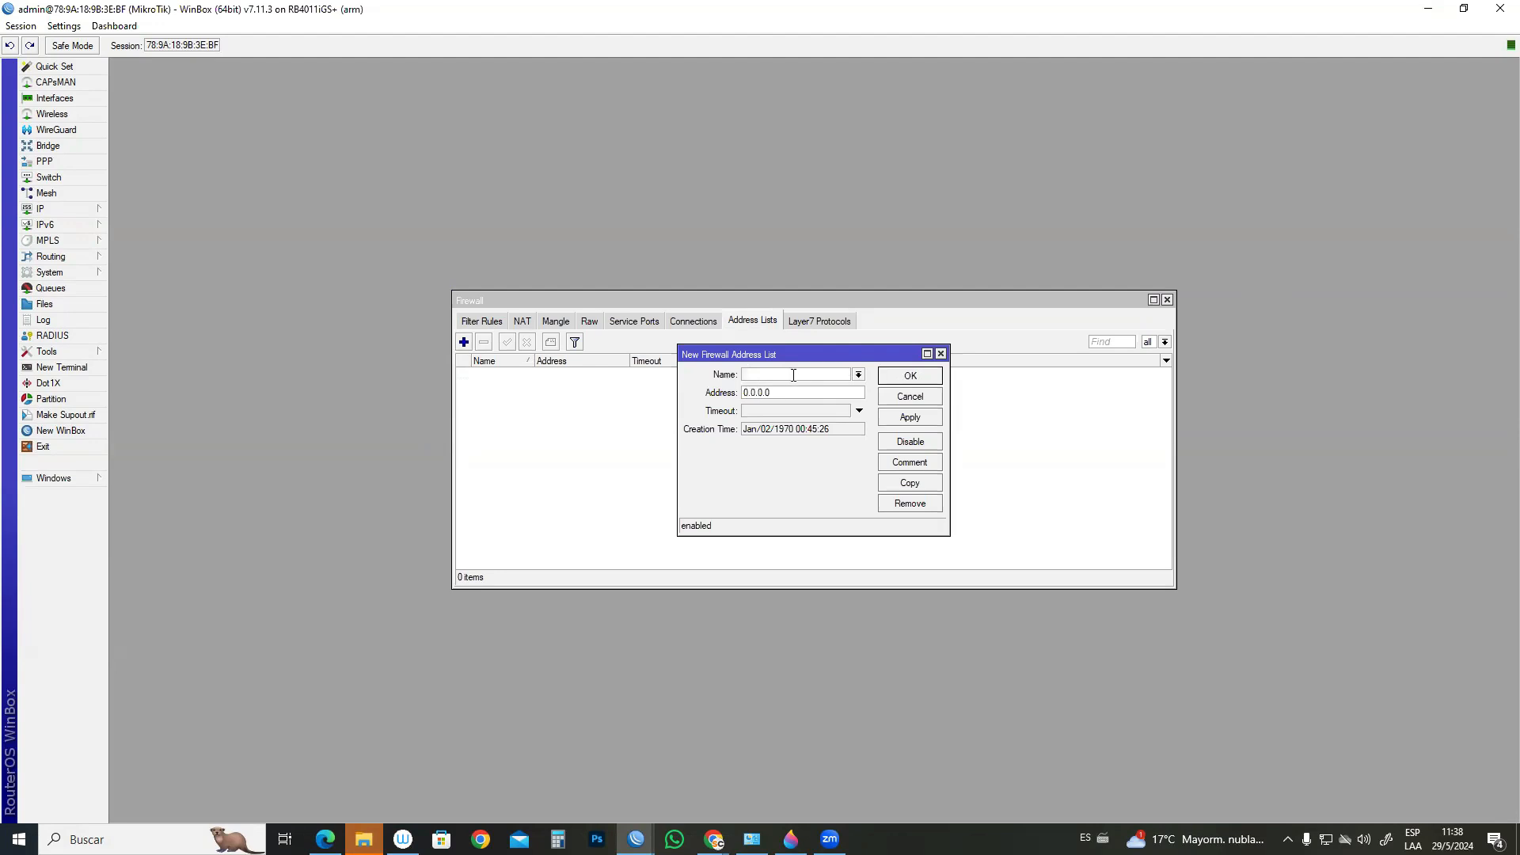
type("RFC1918")
key("Tab")
type("192.168.0.0/15")
key("BackSpace")
type("6")
left_click(905, 418)
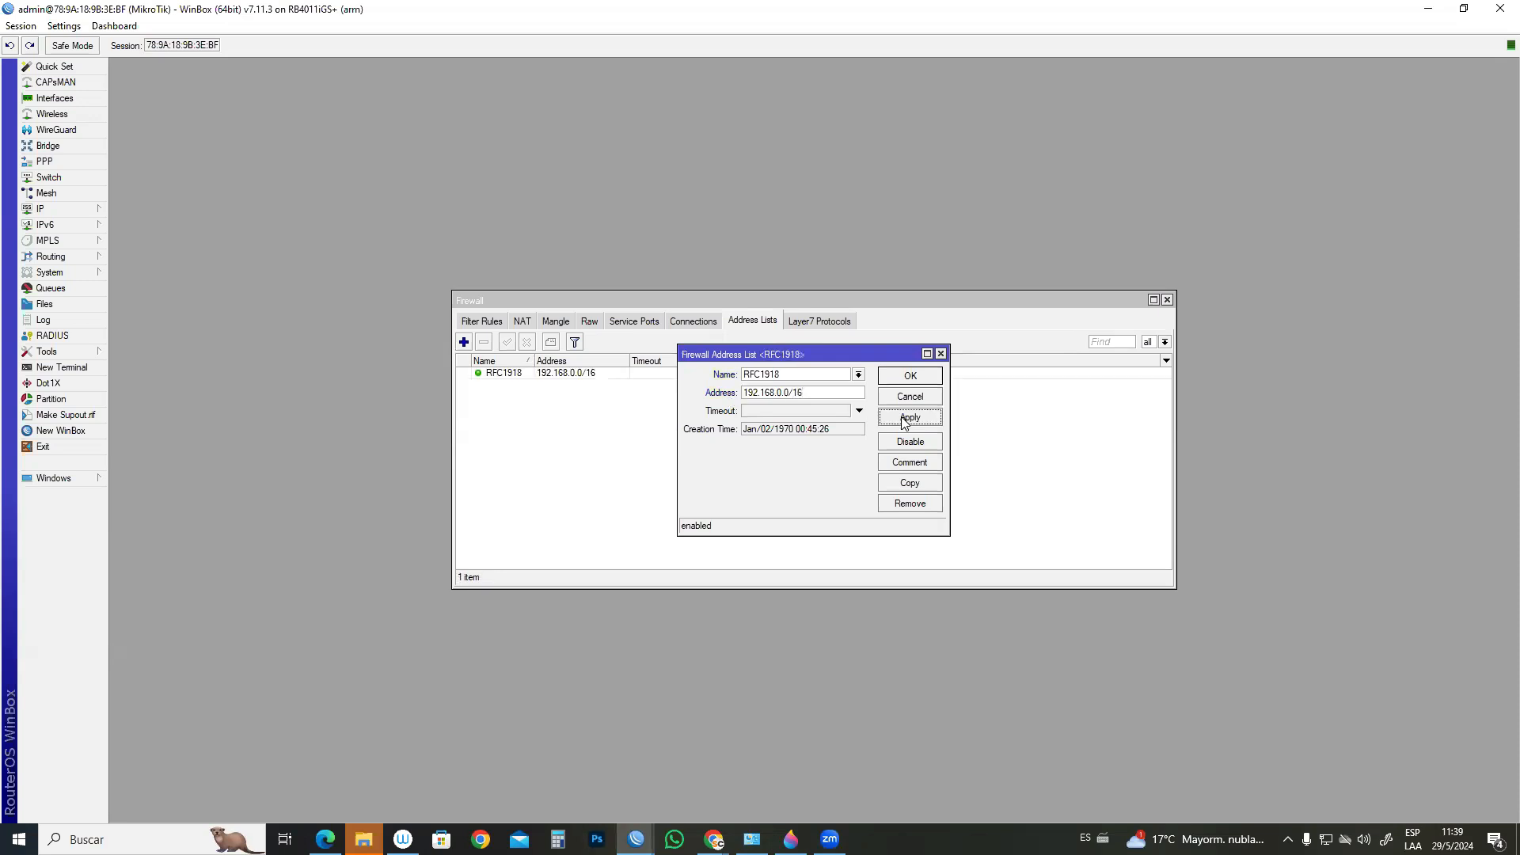
- Copy the RFC1918 address list entry and apply the address 10.0.0.0/8 to the copy
left_click(910, 483)
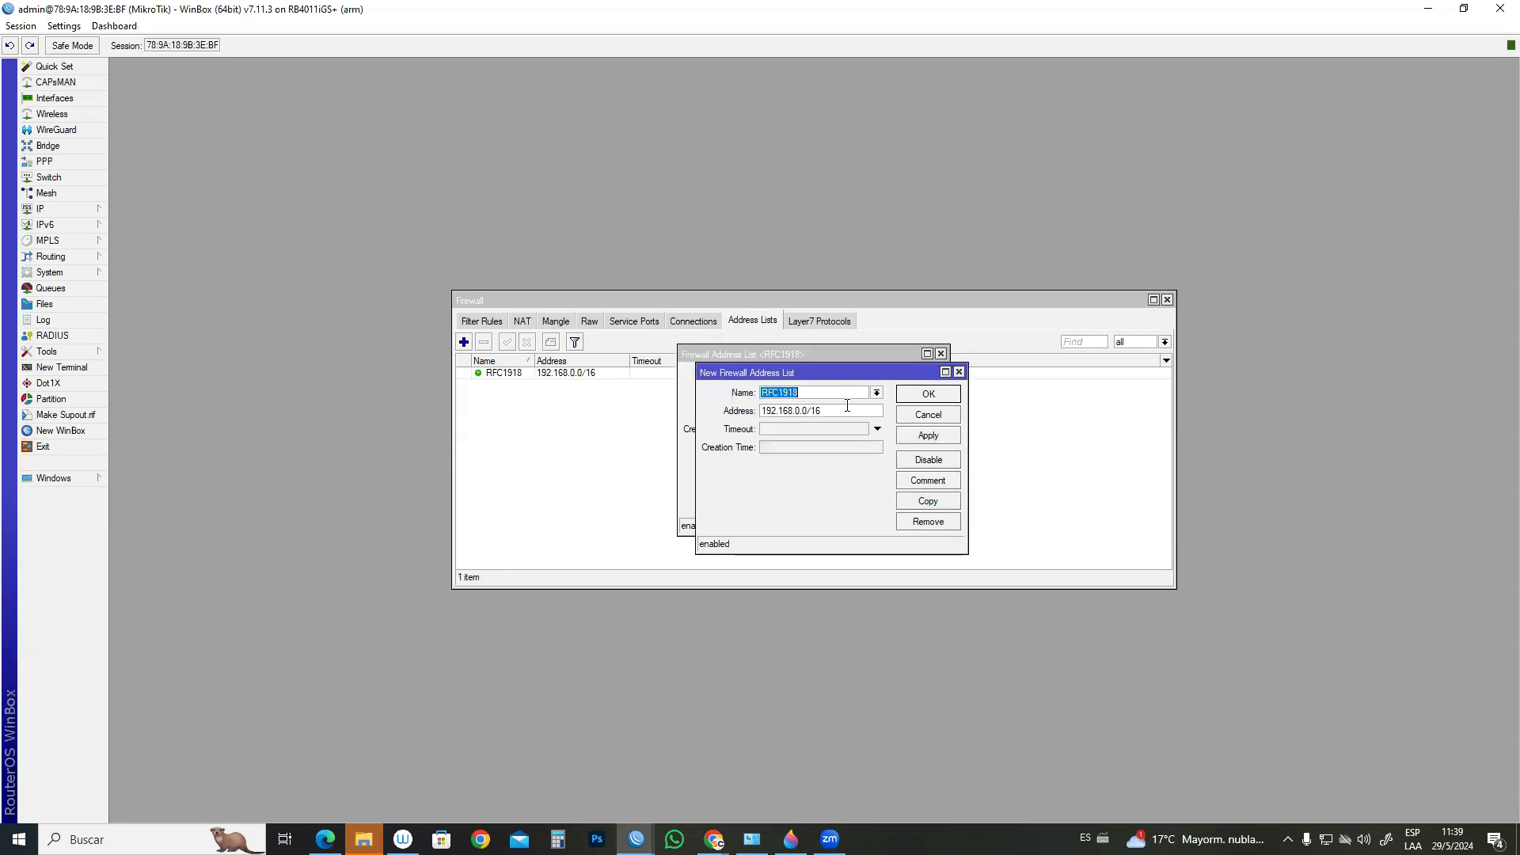
left_click_drag(792, 413, 744, 420)
type("10")
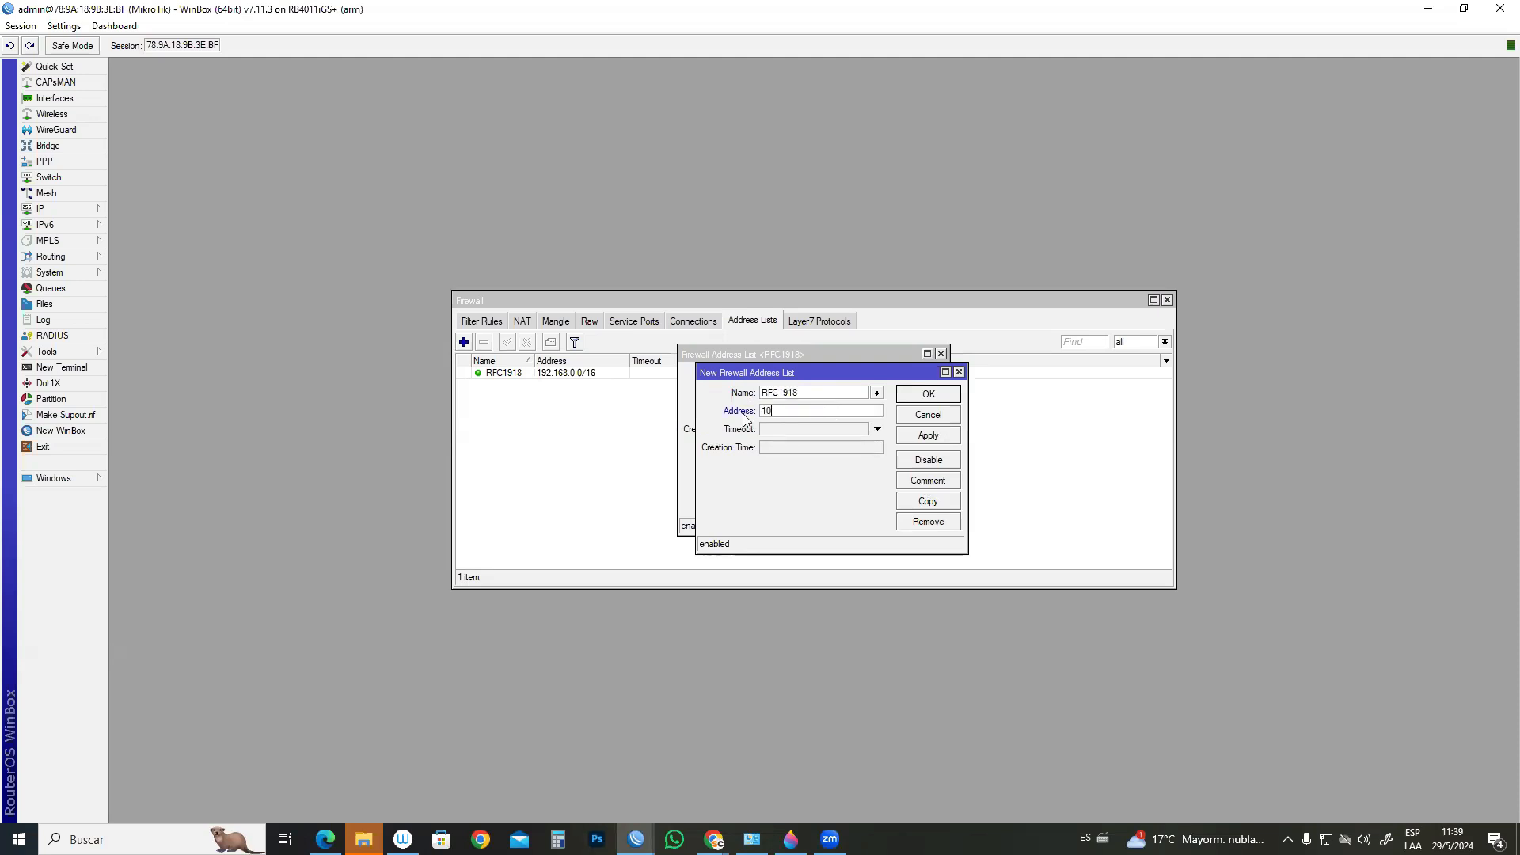
type(".0.0.0/8")
left_click(930, 438)
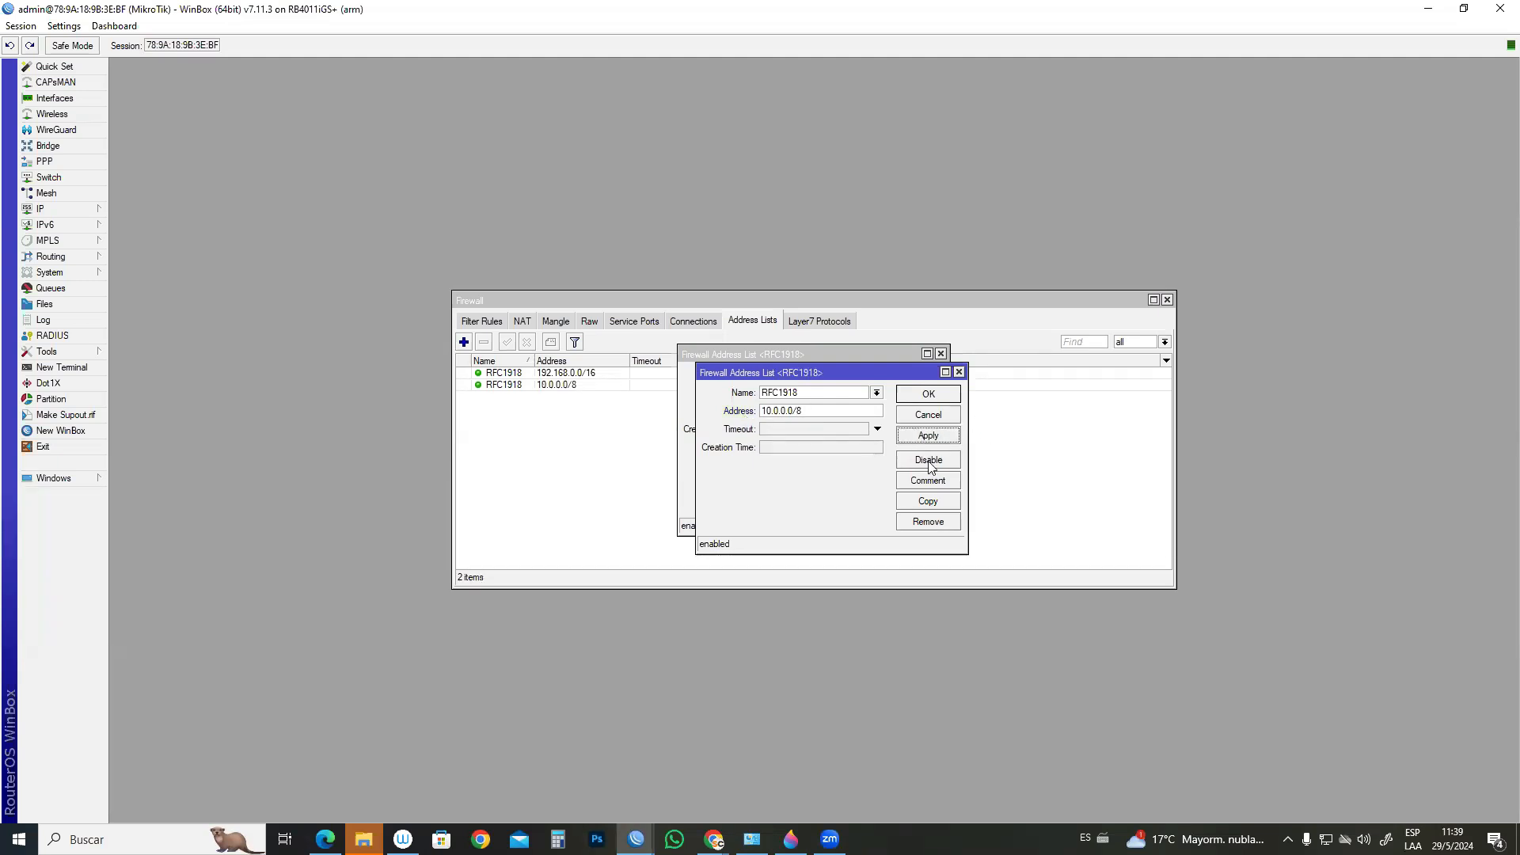
- Copy the RFC1918 entry again with the address 172.16.0.0/12, and close the open address list dialogs
left_click(936, 507)
key("Tab")
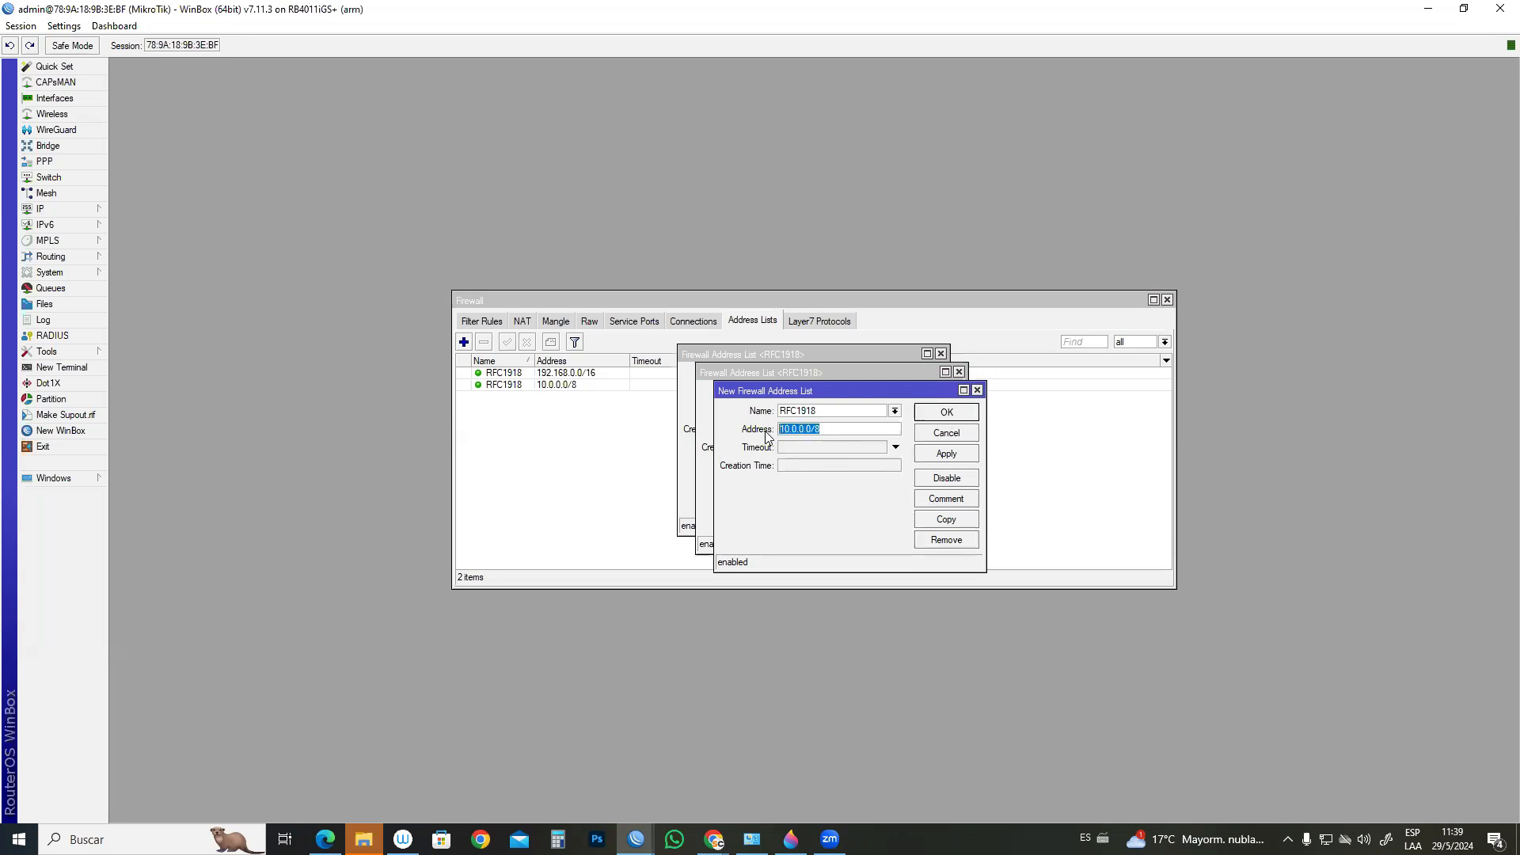
type("172.16.0.0/12")
left_click(947, 454)
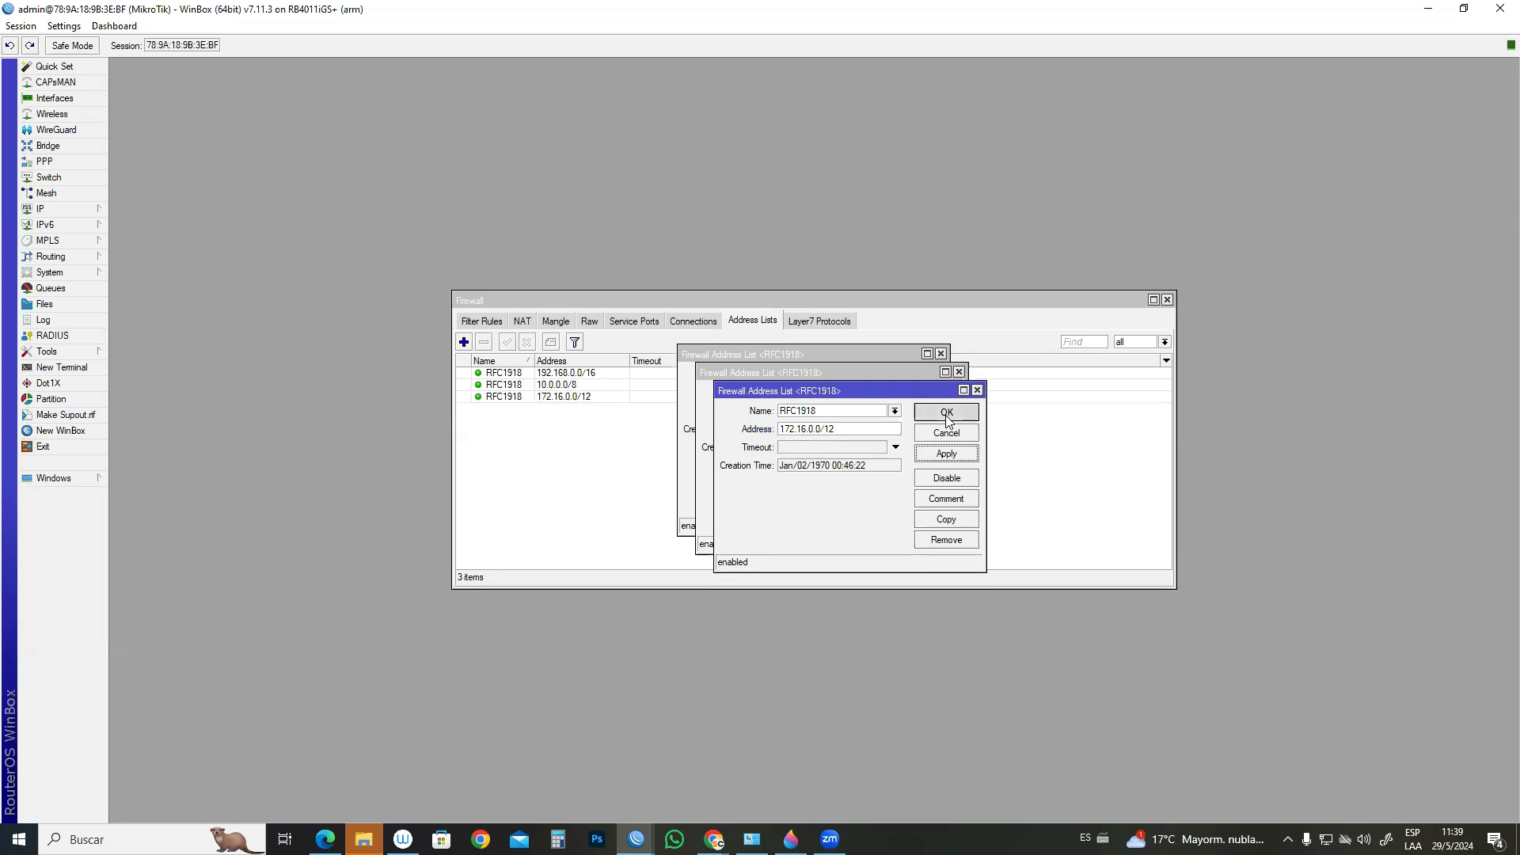
left_click(947, 414)
left_click(921, 396)
left_click(942, 355)
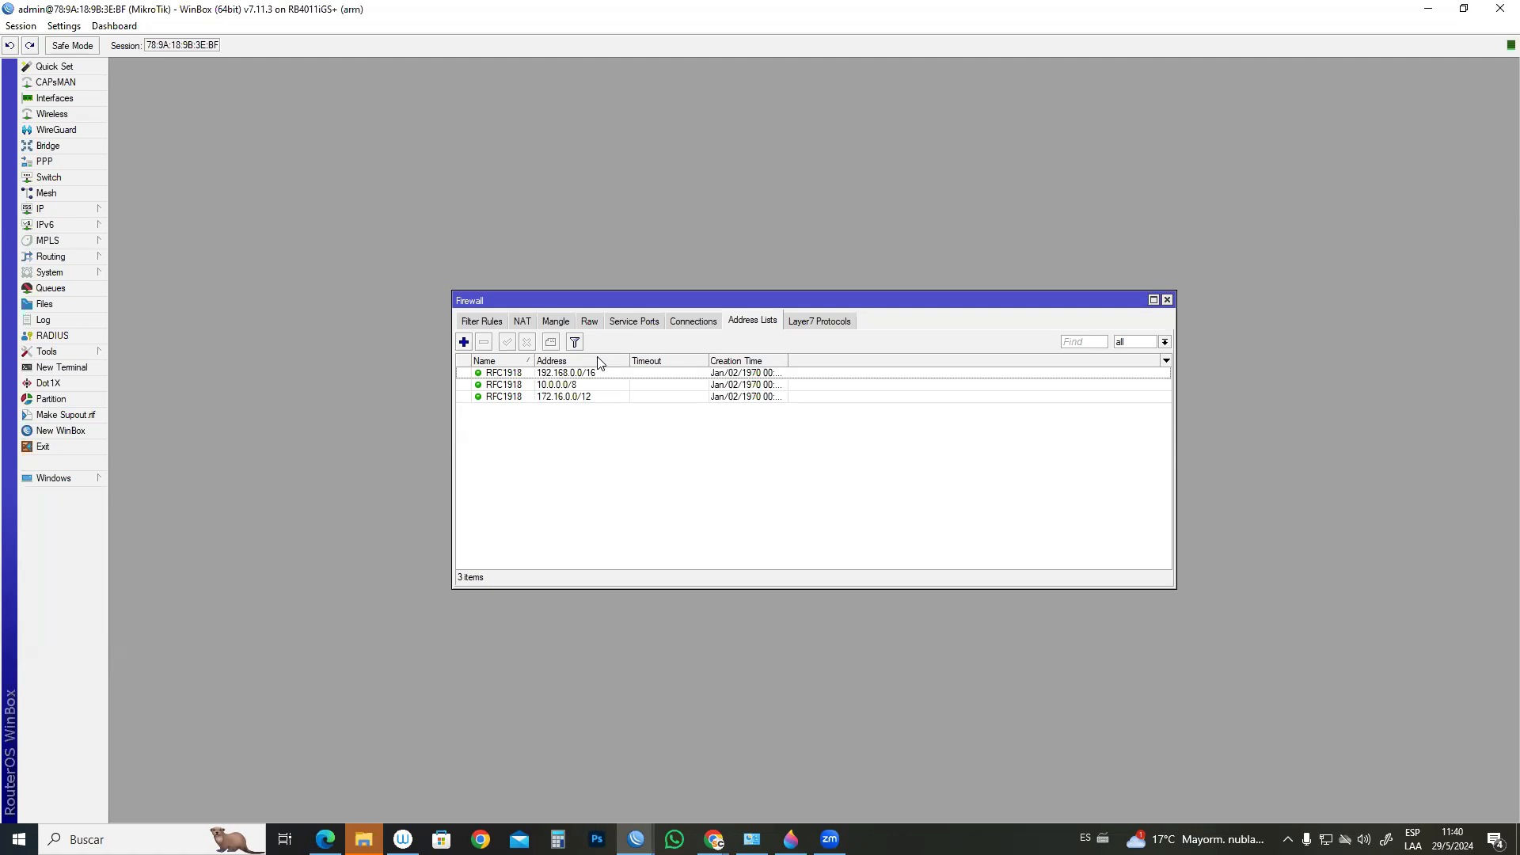
- Review the three RFC1918 address list entries one by one and close the Firewall window
left_click(516, 374)
left_click(521, 386)
left_click(526, 397)
left_click(523, 374)
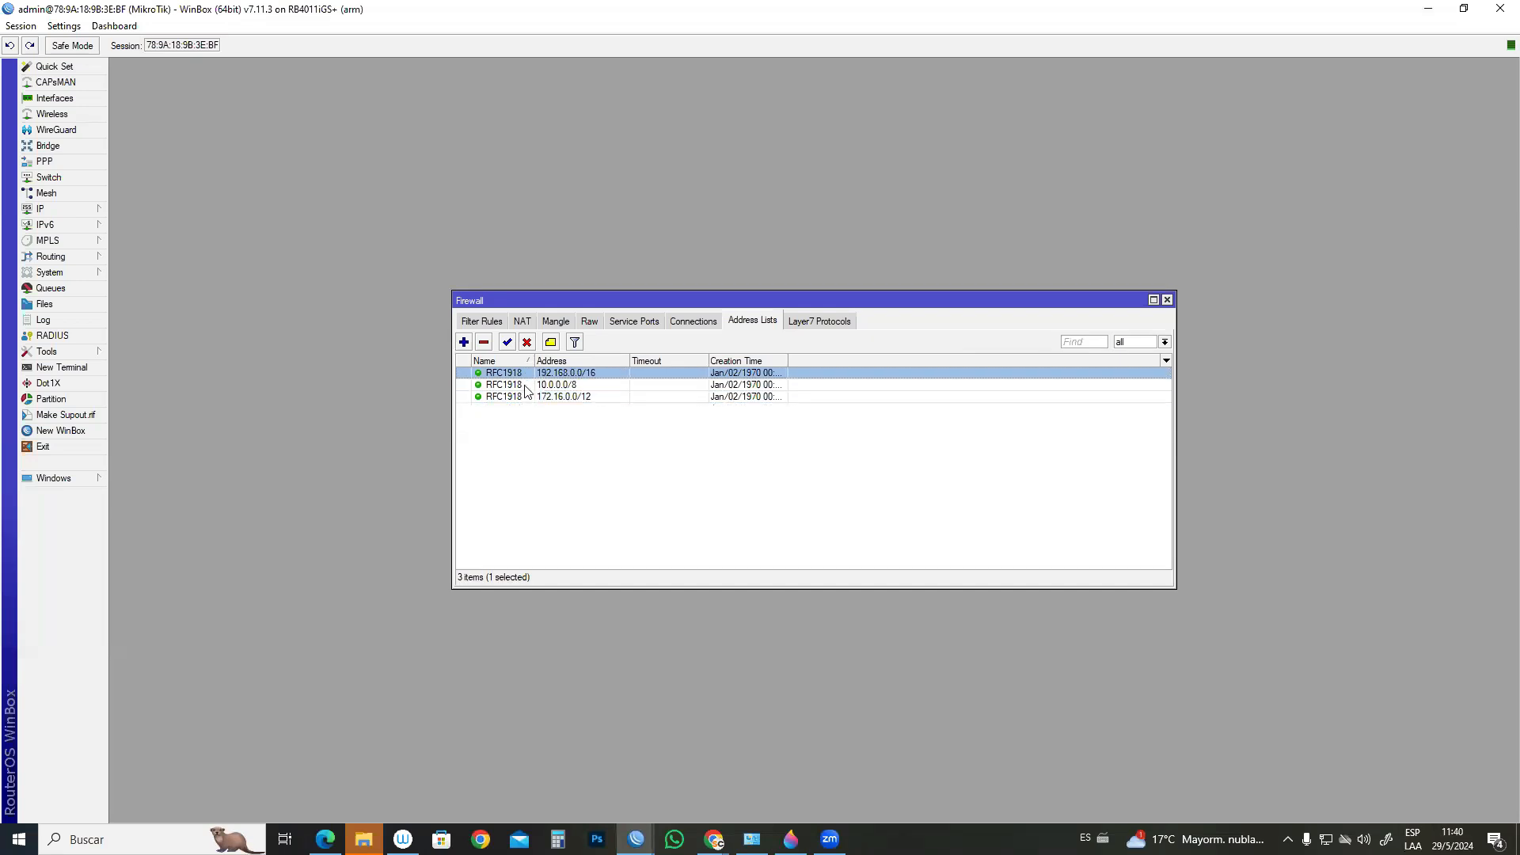
left_click(526, 386)
left_click(526, 398)
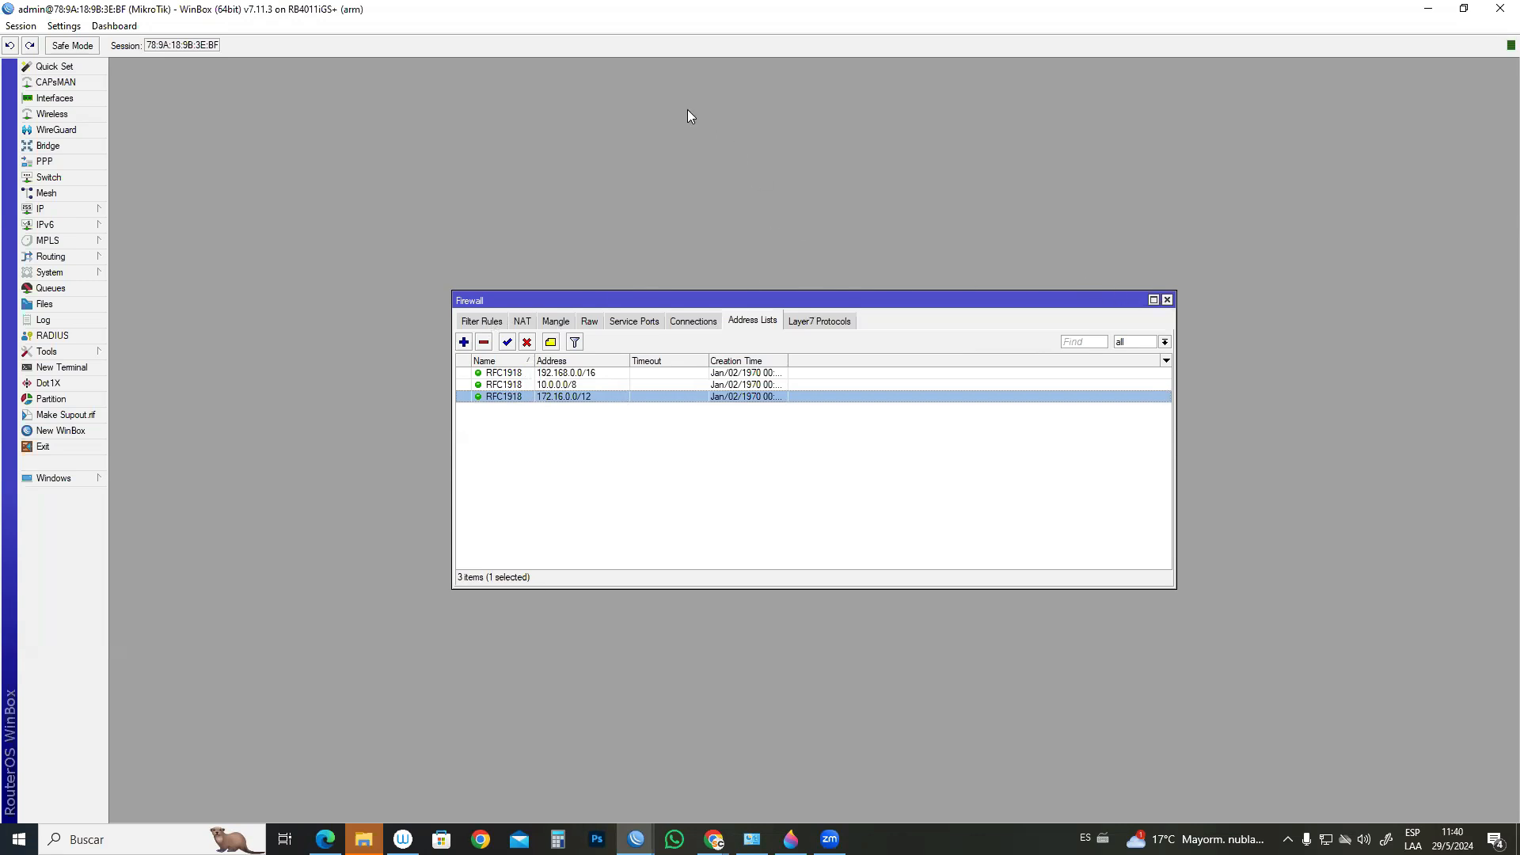
left_click(1167, 299)
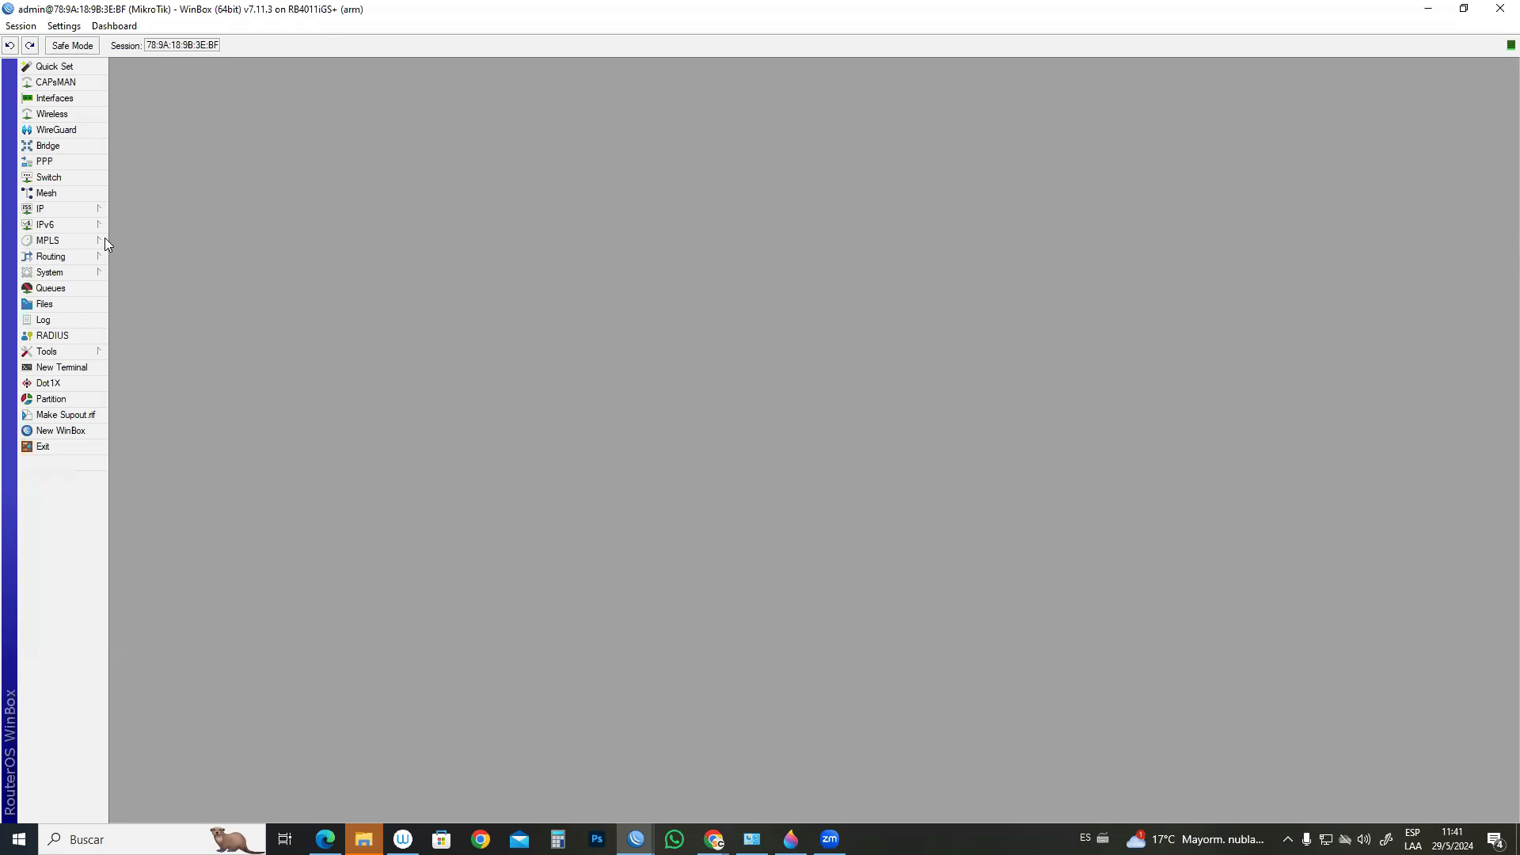
- Try choosing a source address list in the firewall's srcnat masquerade rule, and close the rule without applying
left_click(47, 209)
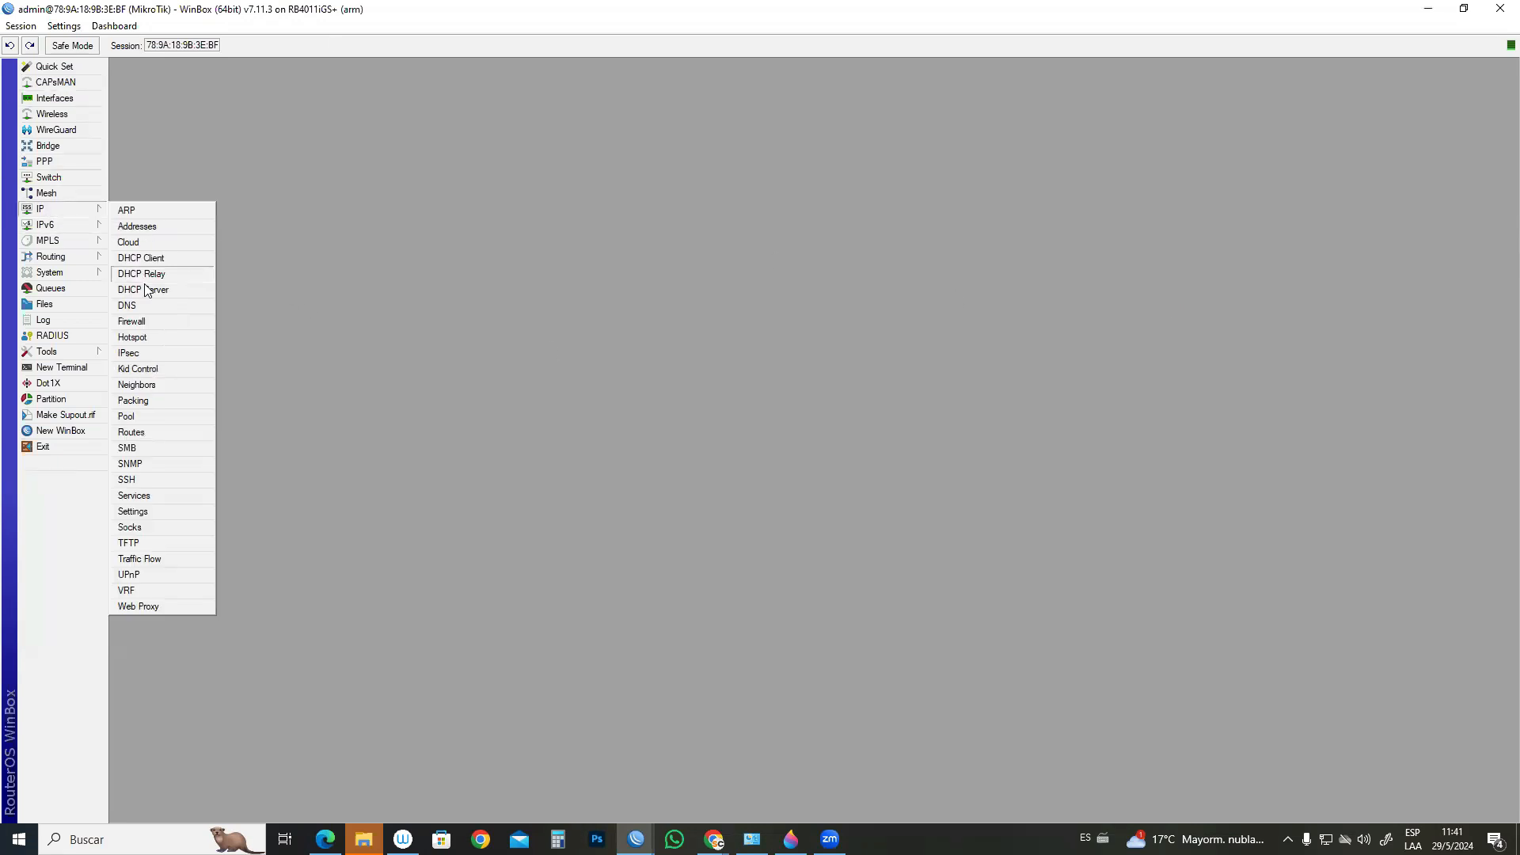
left_click(163, 322)
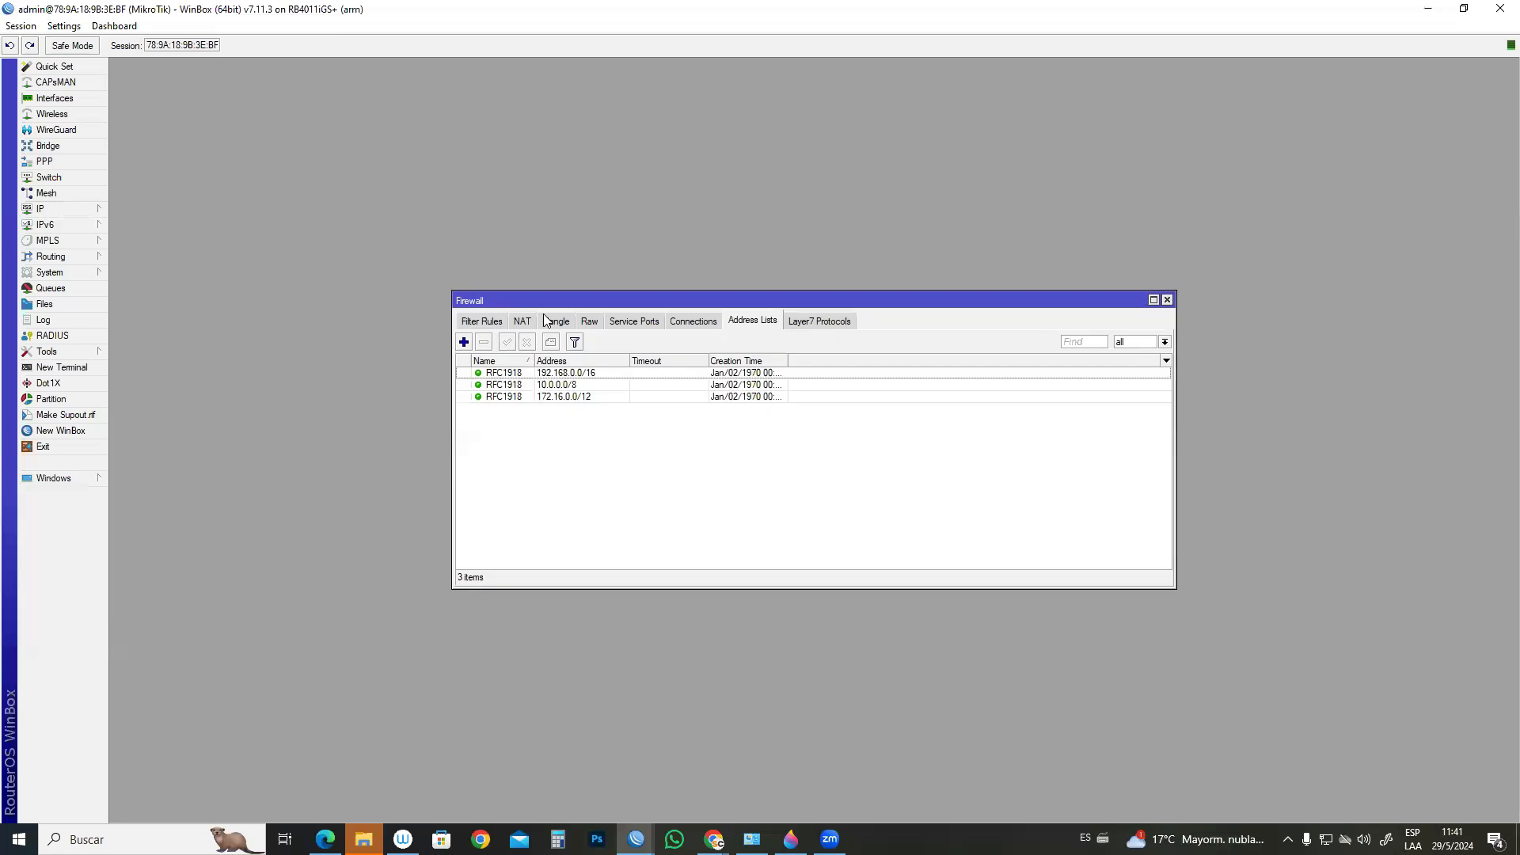
left_click(523, 322)
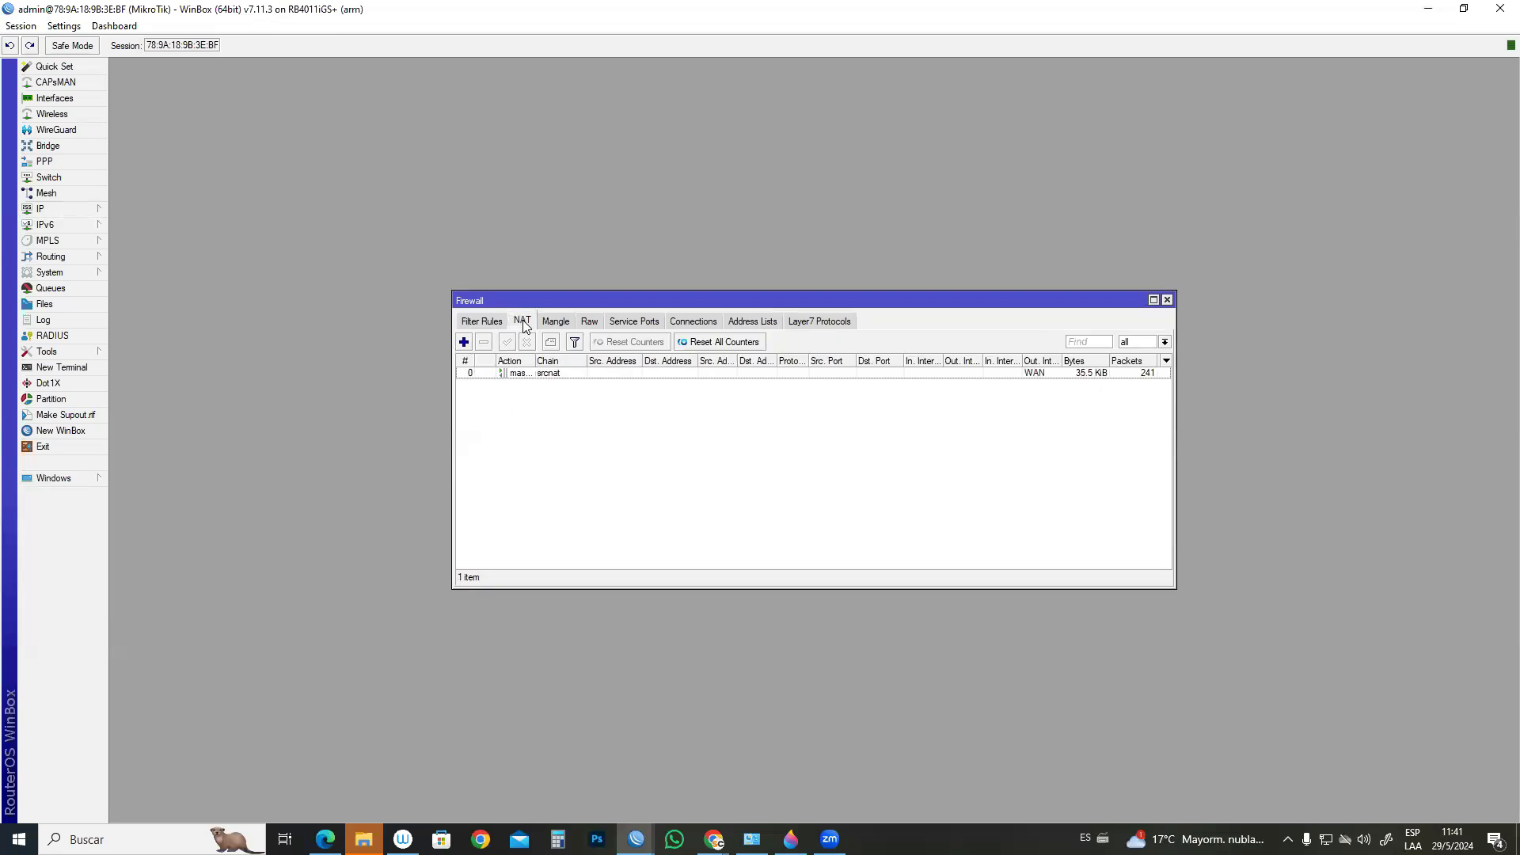
double_click(525, 375)
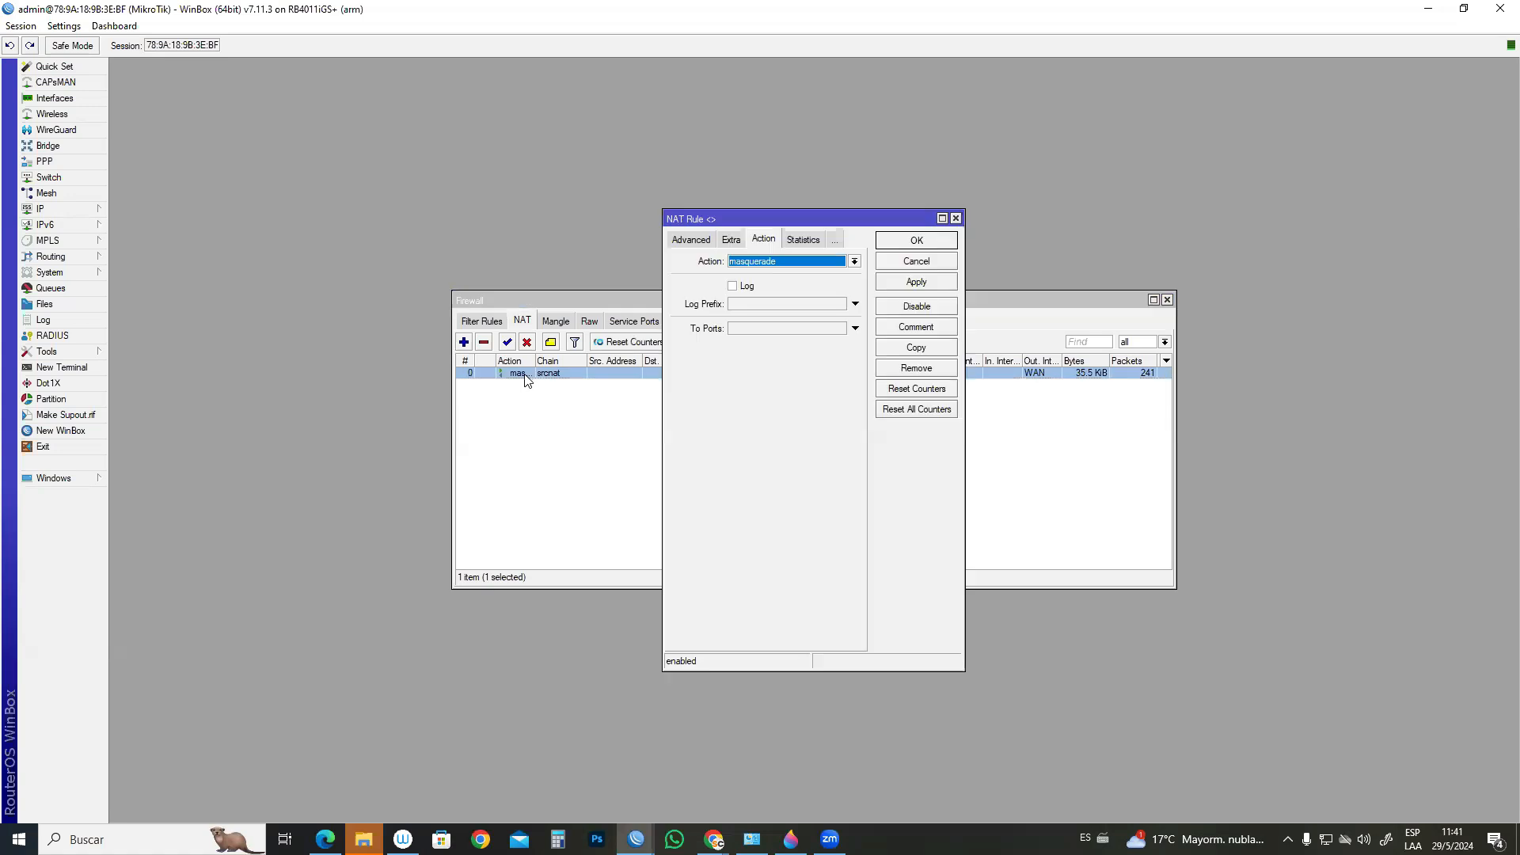
left_click(691, 240)
left_click(688, 244)
left_click(776, 280)
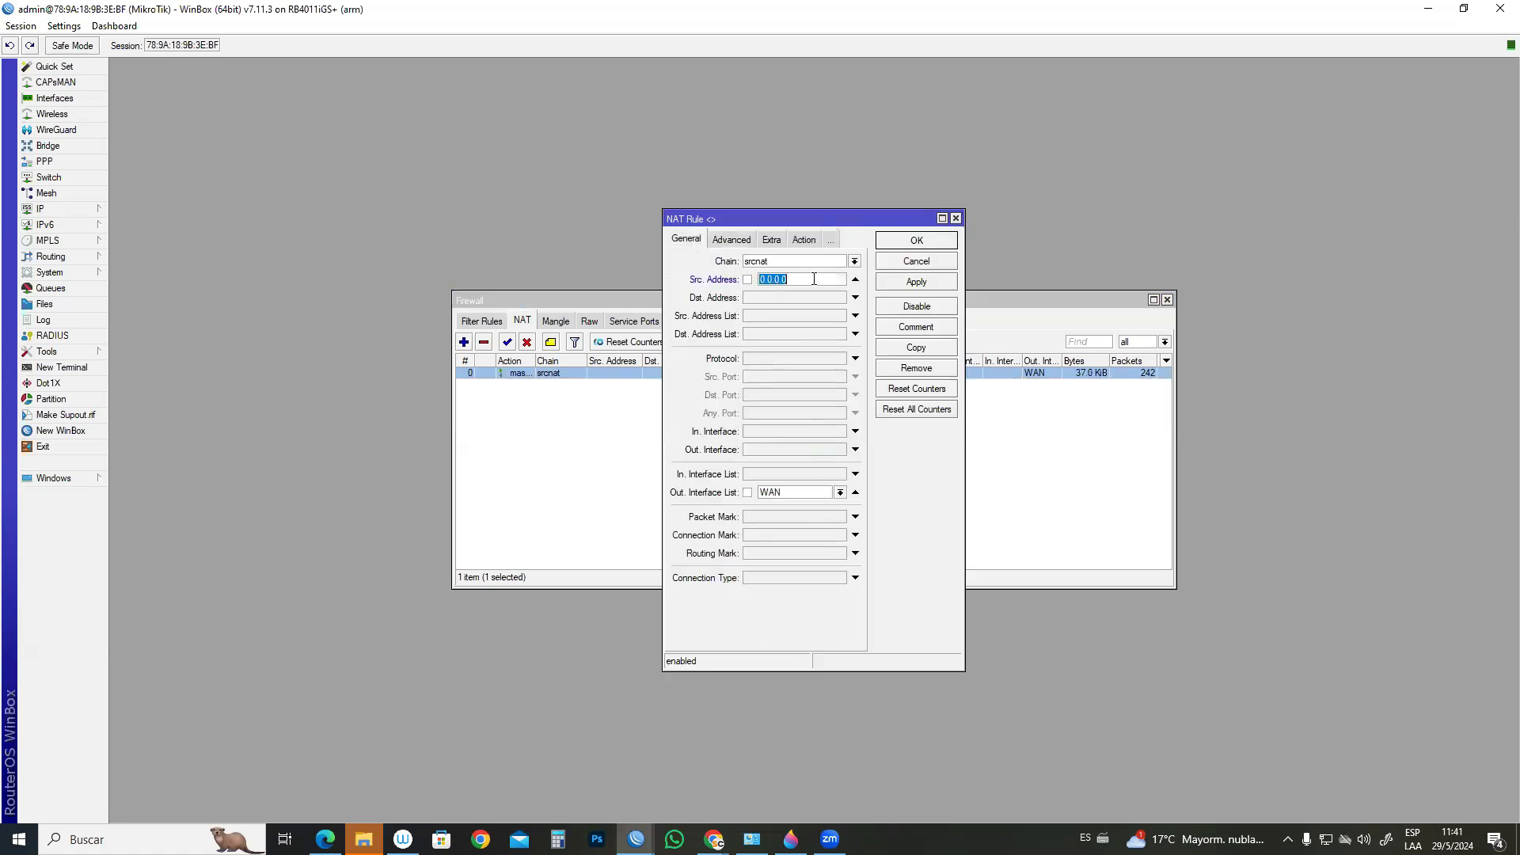
left_click(855, 279)
left_click(855, 316)
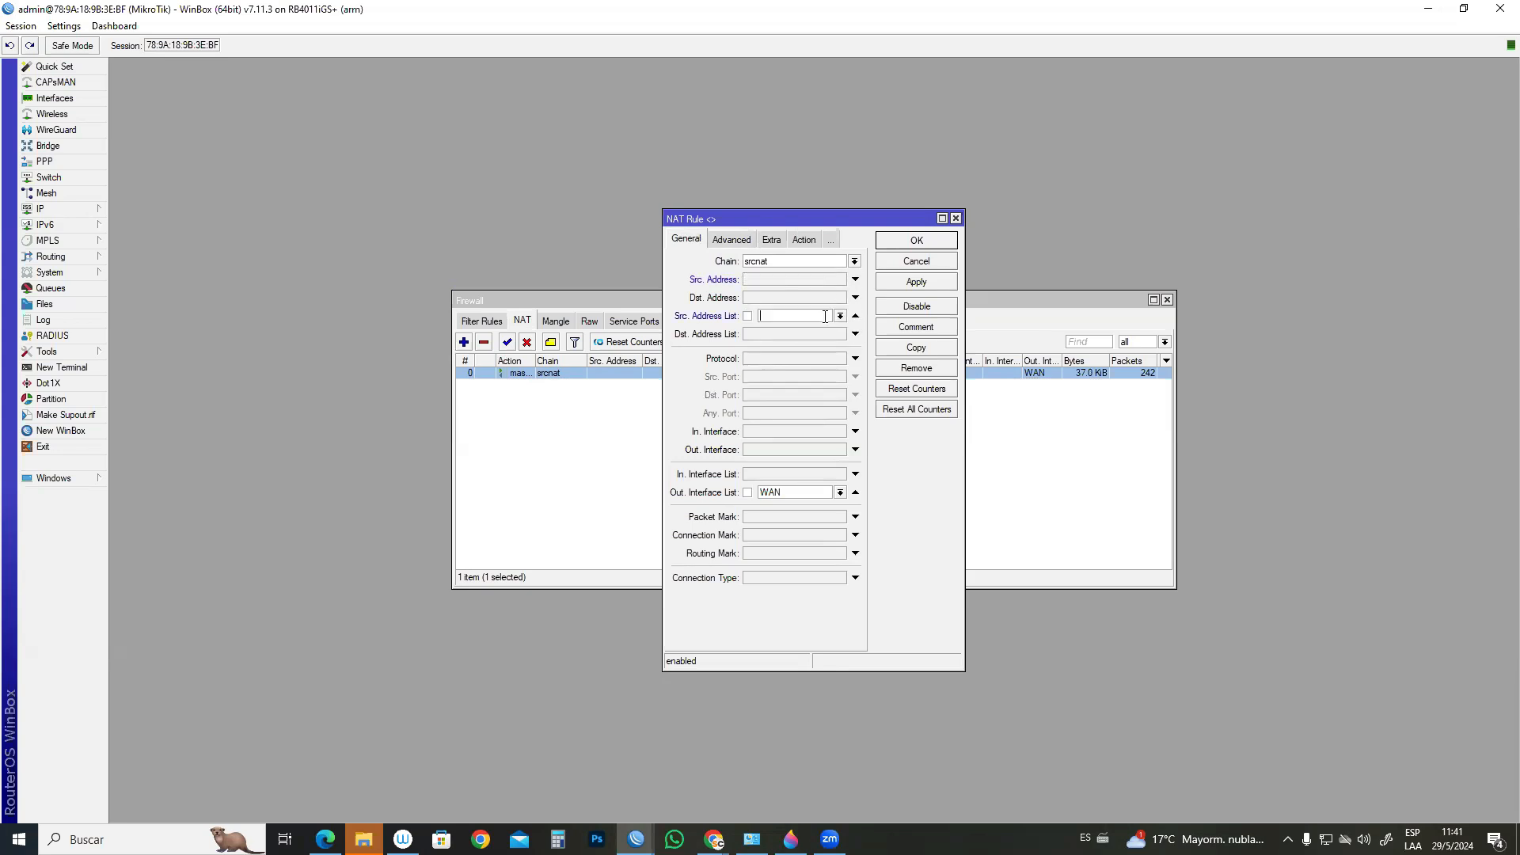
left_click(840, 316)
left_click(798, 328)
left_click(956, 218)
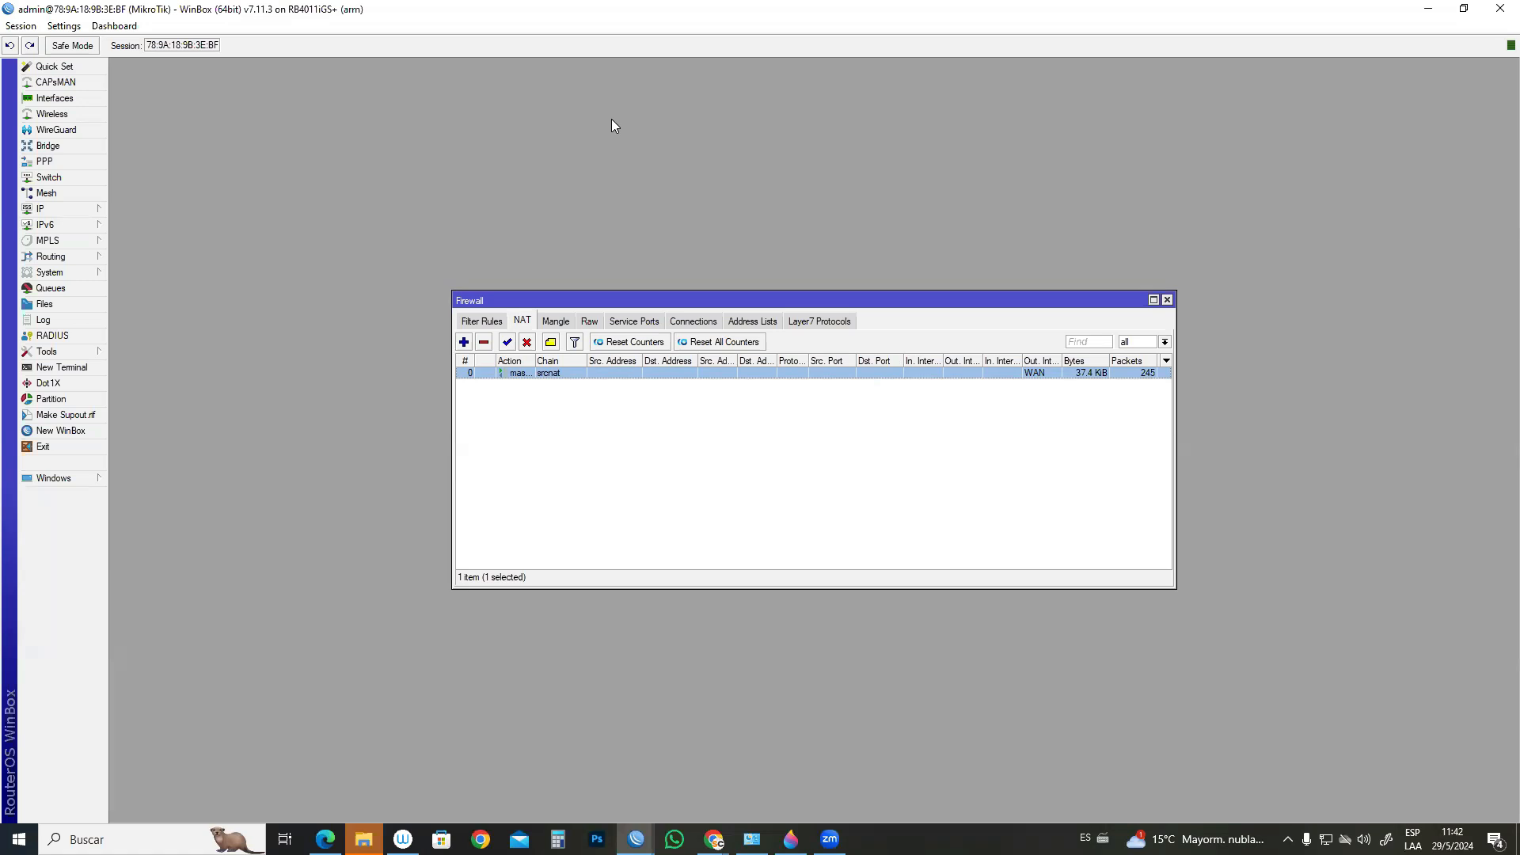
- Switch to Paint 3D and sketch a purple router circle linked to boxes labelled LAN1 and LAN2 and to a smaller circle above
key("alt+Tab")
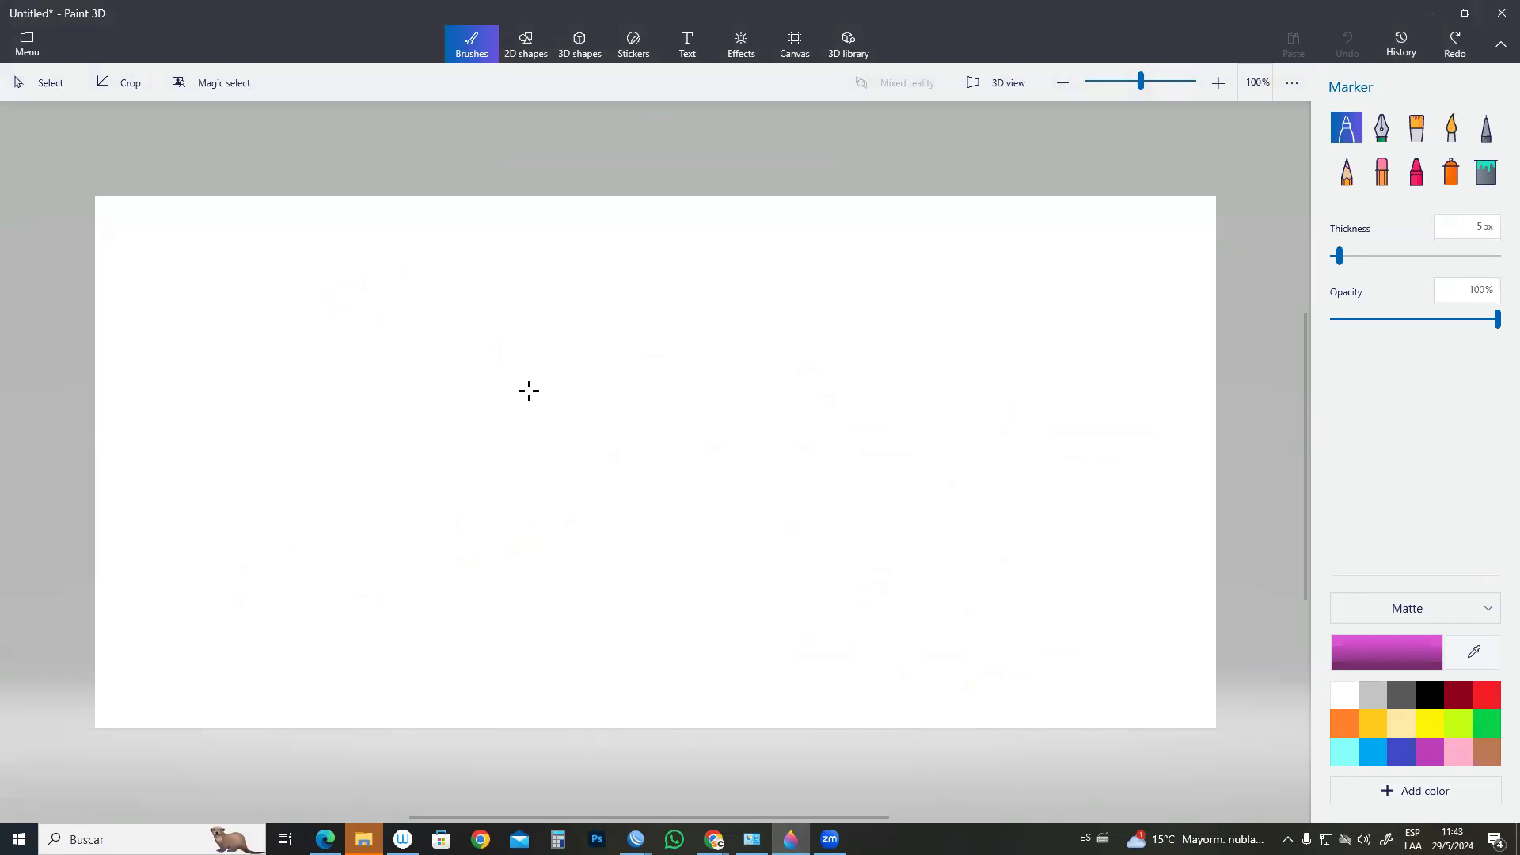
mouse_move(687, 301)
left_mouse_down()
mouse_move(797, 394)
mouse_move(710, 302)
left_mouse_up()
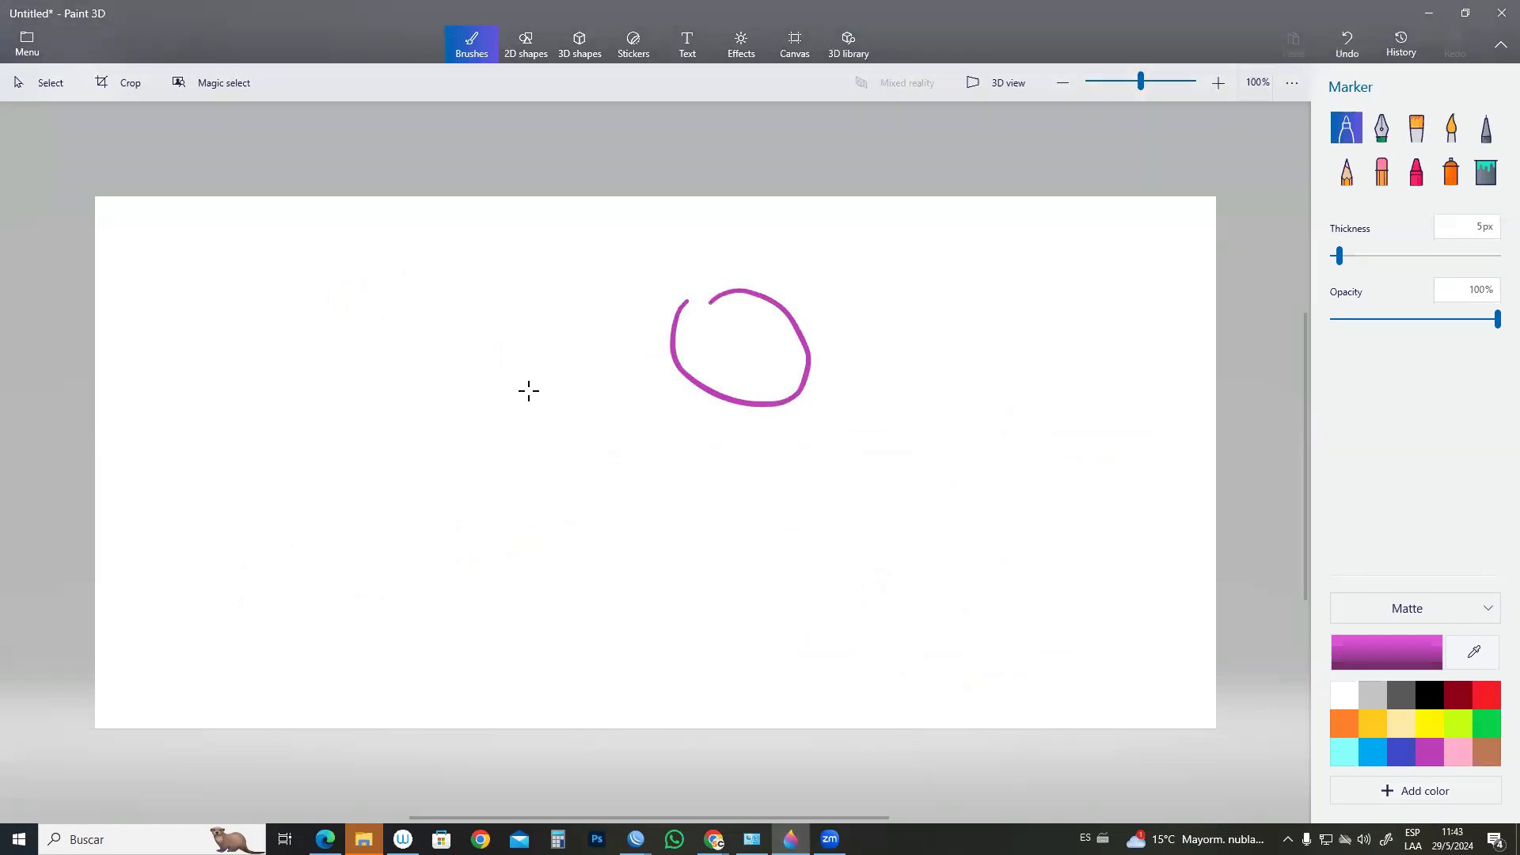
mouse_move(684, 397)
left_mouse_down()
mouse_move(473, 518)
mouse_move(496, 505)
mouse_move(458, 621)
mouse_move(475, 504)
mouse_move(458, 584)
mouse_move(504, 564)
mouse_move(522, 574)
mouse_move(527, 552)
left_mouse_up()
left_click_drag(547, 555, 543, 573)
mouse_move(807, 386)
left_mouse_down()
mouse_move(990, 499)
mouse_move(886, 539)
mouse_move(1069, 524)
mouse_move(945, 491)
mouse_move(906, 564)
mouse_move(919, 564)
left_mouse_up()
mouse_move(923, 556)
left_mouse_down()
mouse_move(934, 530)
mouse_move(946, 556)
mouse_move(972, 531)
mouse_move(1002, 564)
left_mouse_up()
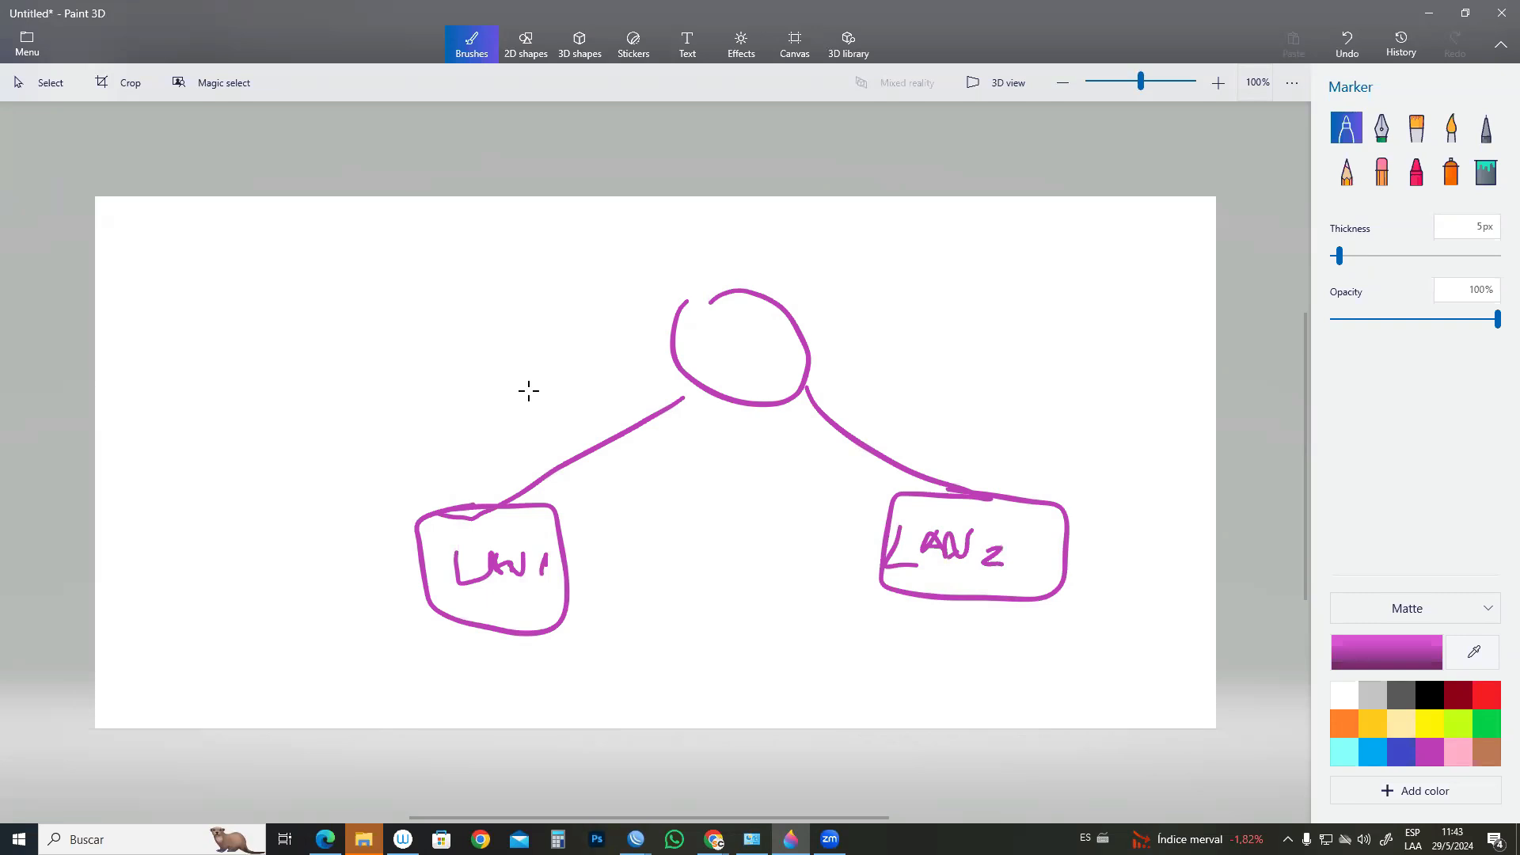
left_click_drag(738, 255, 738, 301)
mouse_move(721, 210)
left_mouse_down()
mouse_move(724, 265)
mouse_move(711, 212)
left_mouse_up()
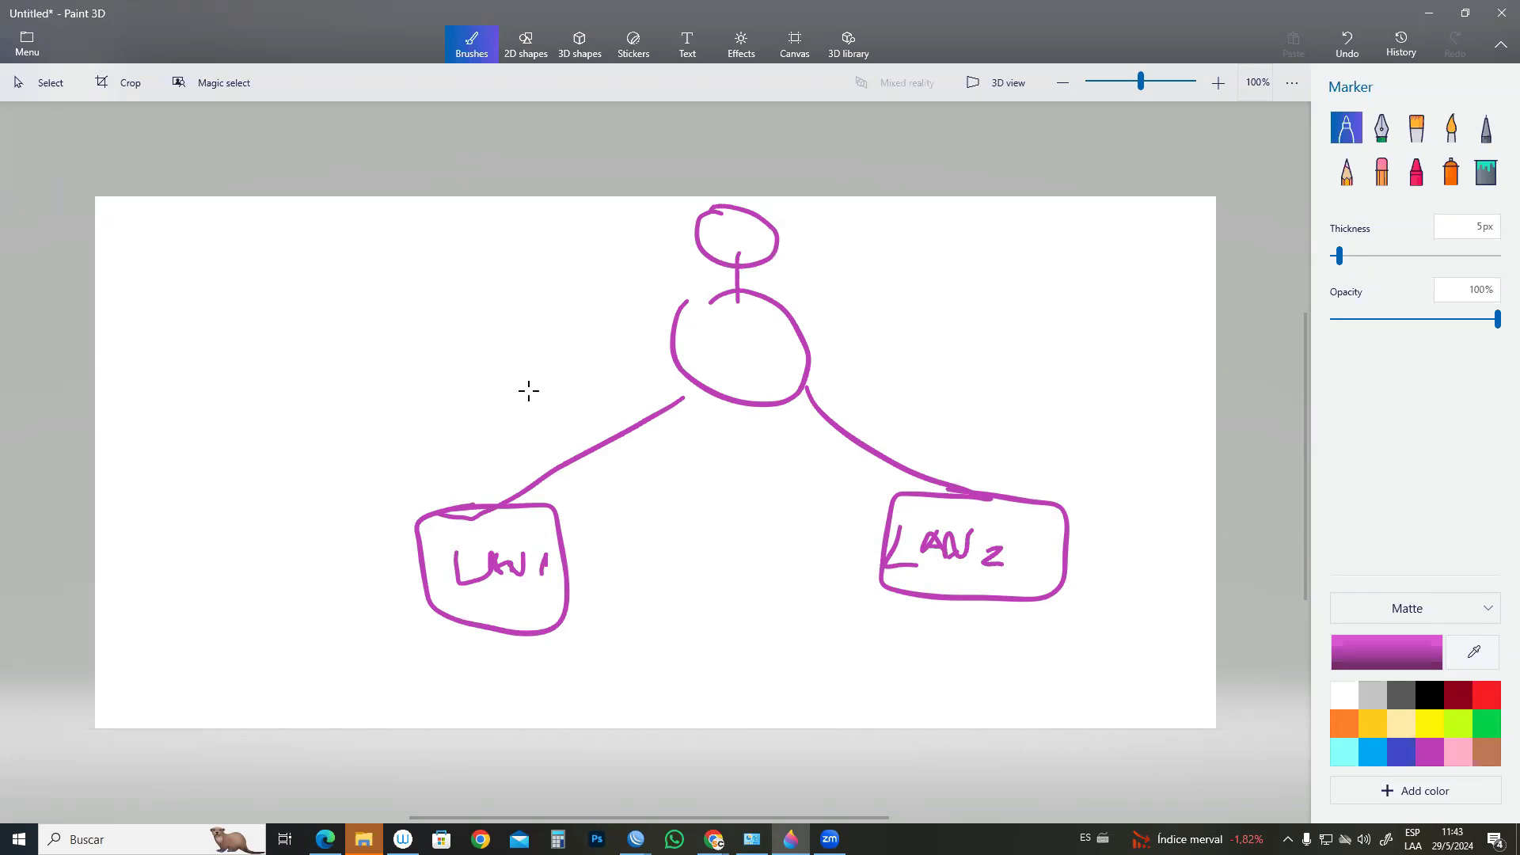
- Draw a purple double-headed arrow between the two LANs through the router, and an arrow going upward from each LAN
mouse_move(589, 562)
left_mouse_down()
mouse_move(708, 390)
mouse_move(782, 432)
mouse_move(827, 545)
mouse_move(846, 513)
left_mouse_up()
mouse_move(597, 498)
left_mouse_down()
mouse_move(590, 554)
mouse_move(654, 515)
mouse_move(595, 501)
left_mouse_up()
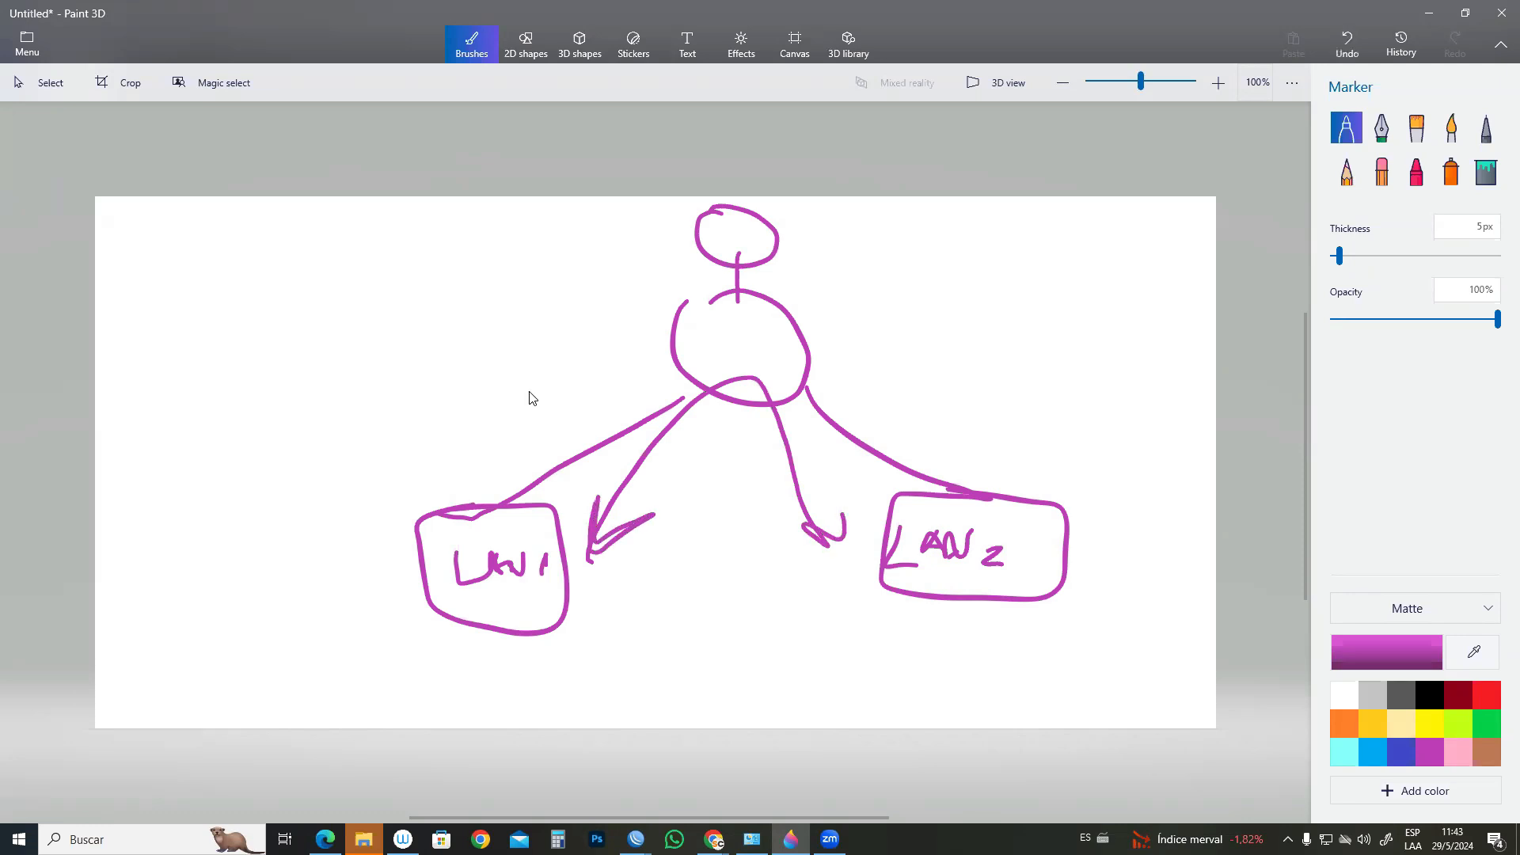
left_click_drag(774, 526, 836, 516)
mouse_move(530, 473)
left_mouse_down()
mouse_move(564, 462)
mouse_move(678, 259)
mouse_move(640, 261)
mouse_move(657, 229)
left_mouse_up()
mouse_move(900, 469)
left_mouse_down()
mouse_move(860, 447)
mouse_move(920, 273)
mouse_move(943, 255)
left_mouse_up()
mouse_move(884, 258)
left_mouse_down()
mouse_move(940, 255)
mouse_move(930, 299)
left_mouse_up()
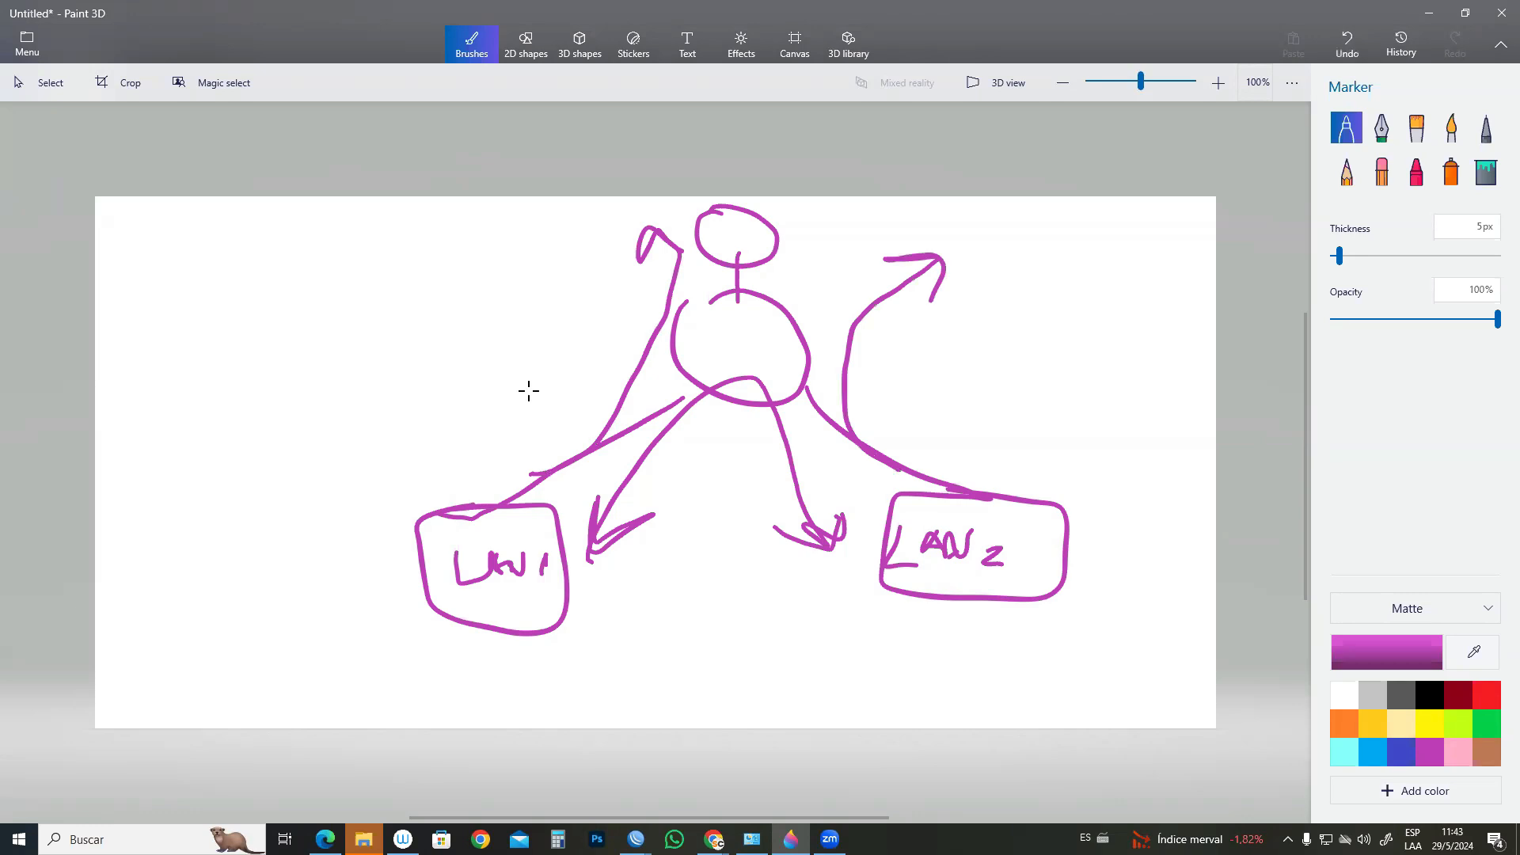
left_click_drag(673, 232, 703, 255)
- Retrace the upward arrows and the path between the two LANs in green, and switch back to the router's WinBox session
left_click(1489, 721)
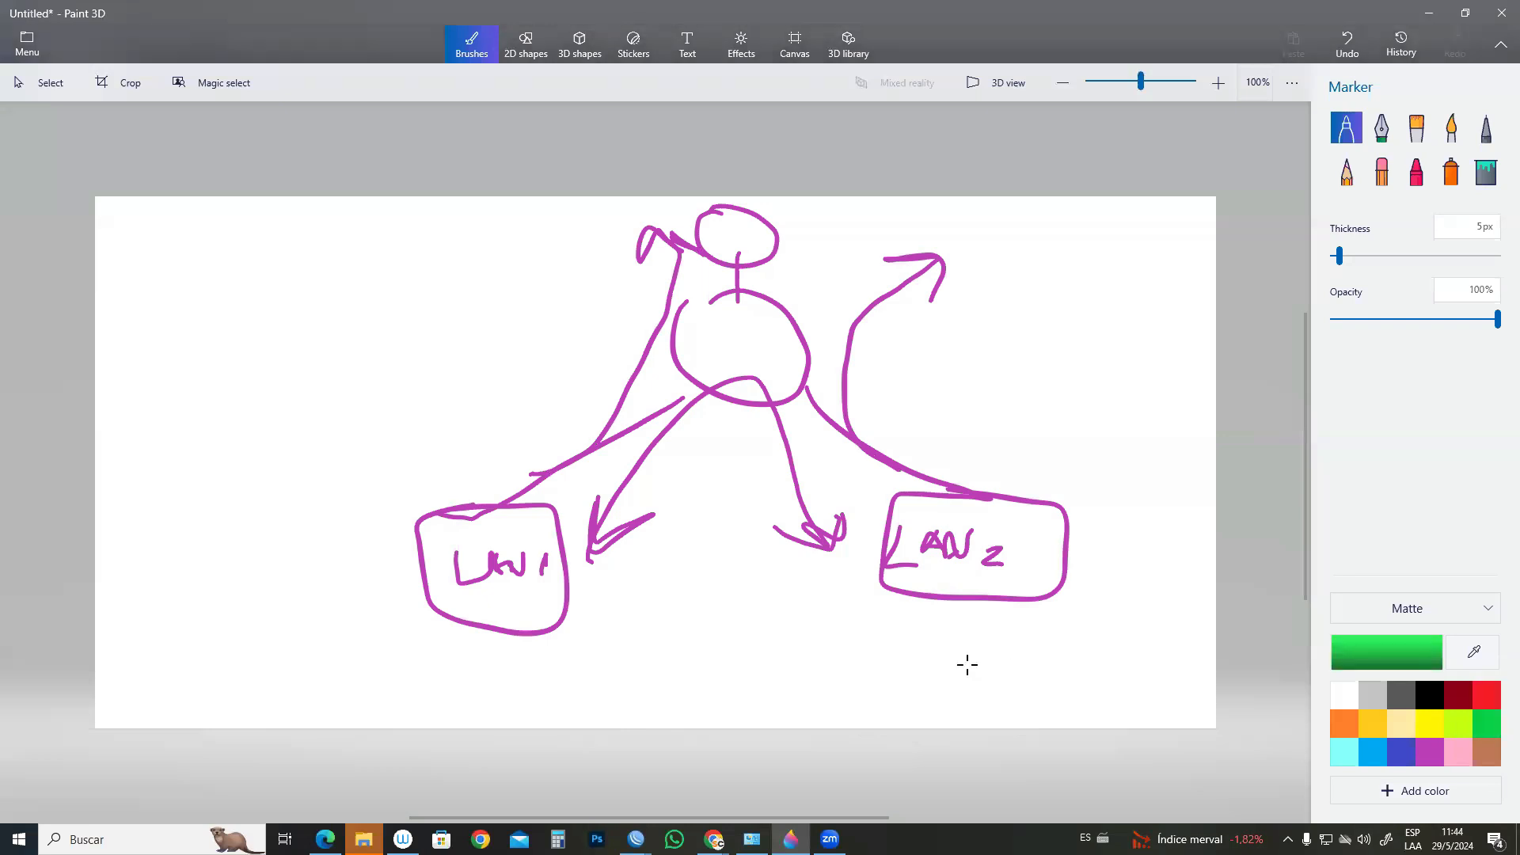
mouse_move(474, 502)
left_mouse_down()
mouse_move(574, 453)
mouse_move(682, 329)
mouse_move(682, 271)
mouse_move(661, 231)
mouse_move(696, 268)
left_mouse_up()
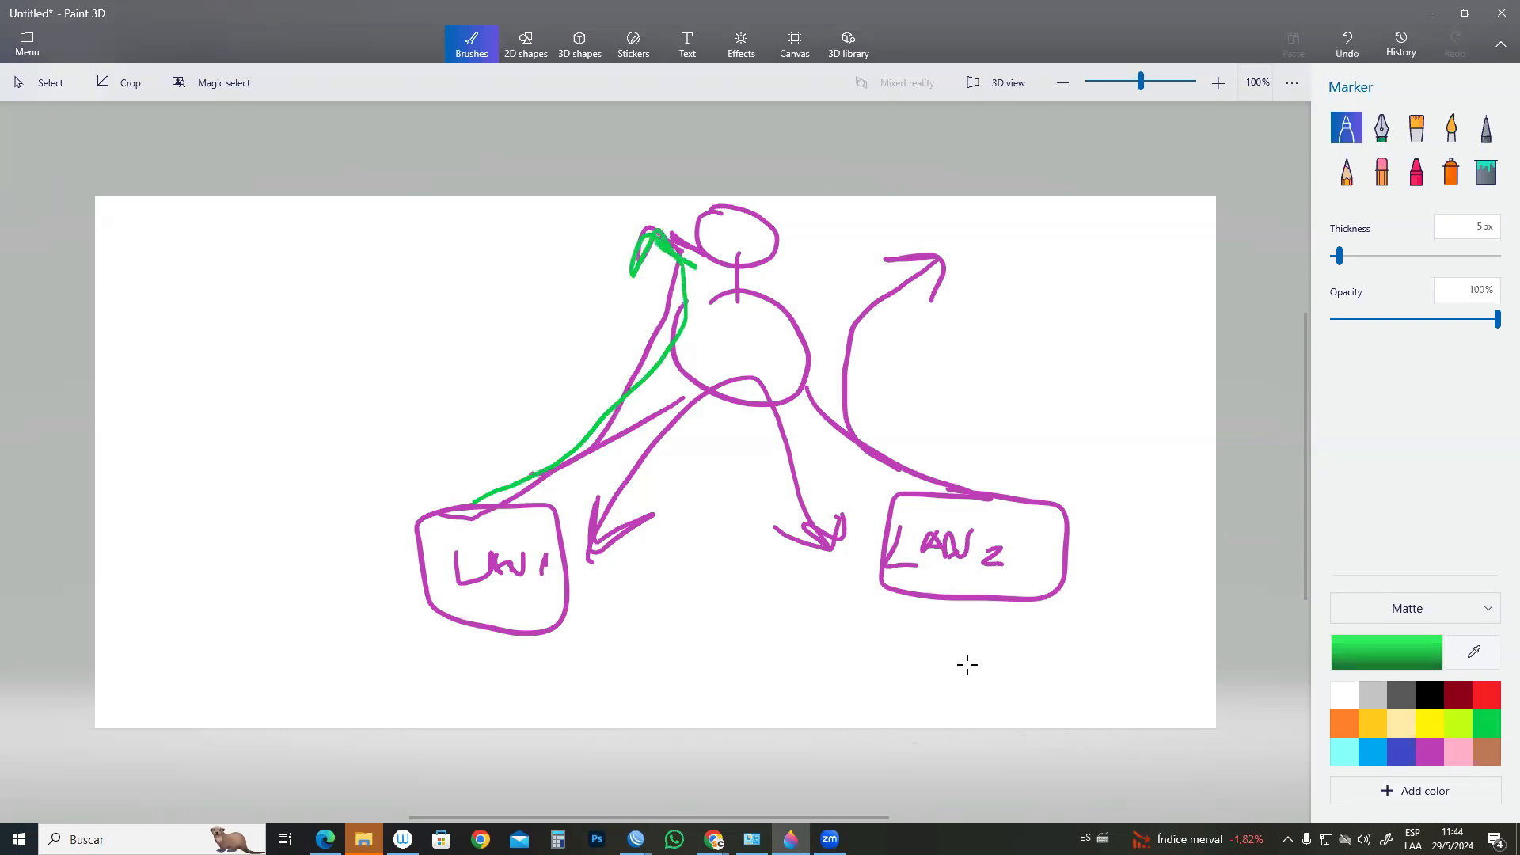
mouse_move(1017, 510)
left_mouse_down()
mouse_move(882, 428)
mouse_move(853, 348)
mouse_move(910, 275)
mouse_move(890, 262)
mouse_move(914, 292)
mouse_move(934, 273)
mouse_move(900, 261)
mouse_move(845, 388)
mouse_move(908, 466)
left_mouse_up()
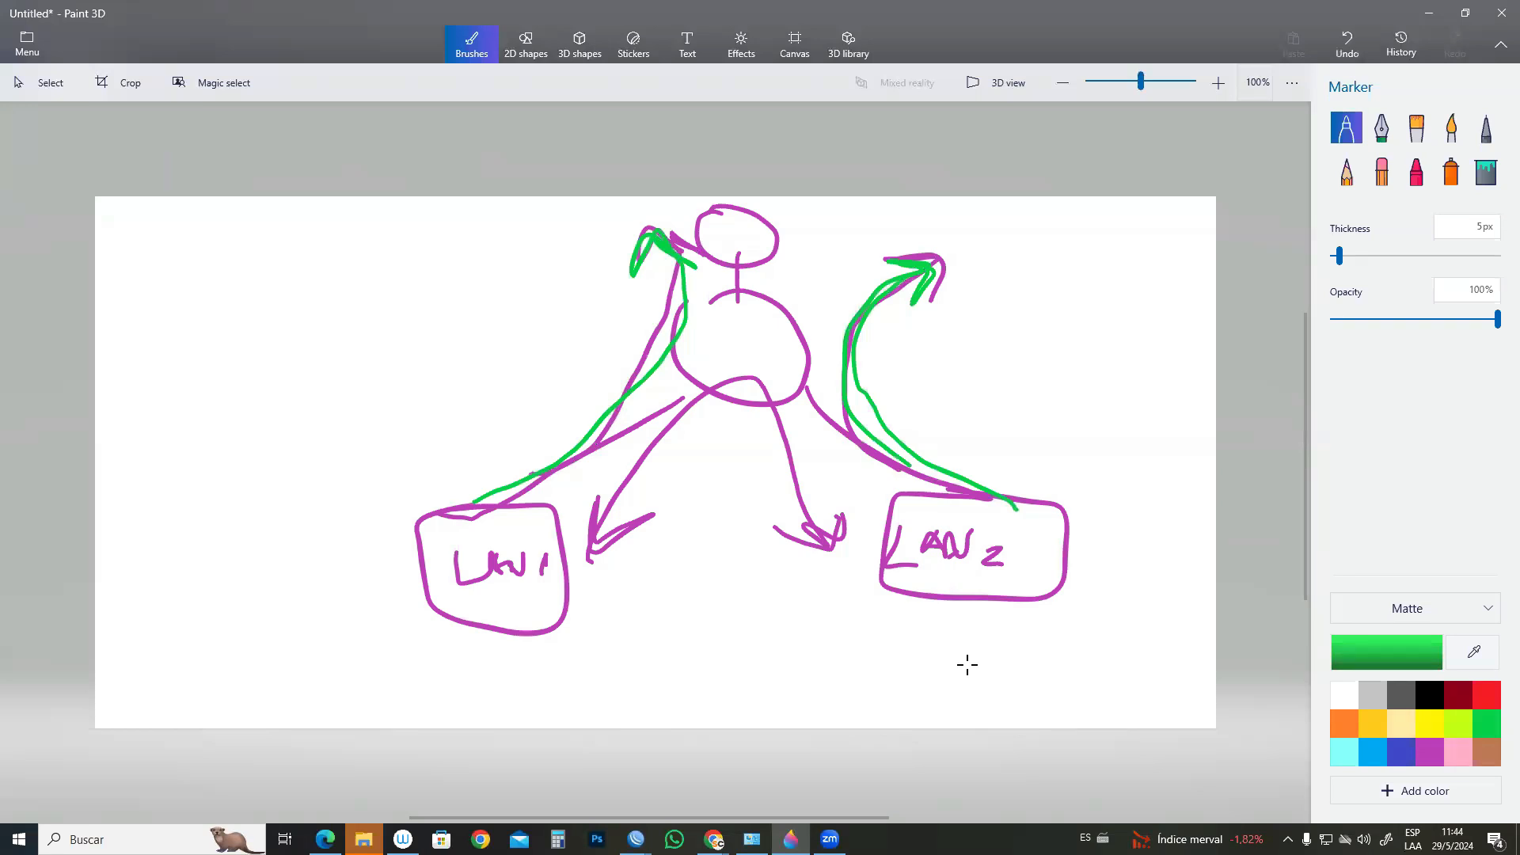
mouse_move(614, 453)
left_mouse_down()
mouse_move(721, 415)
mouse_move(811, 521)
left_mouse_up()
left_click_drag(820, 489, 812, 523)
left_click_drag(631, 432, 612, 474)
mouse_move(612, 473)
left_mouse_down()
mouse_move(646, 458)
mouse_move(625, 457)
mouse_move(638, 442)
left_mouse_up()
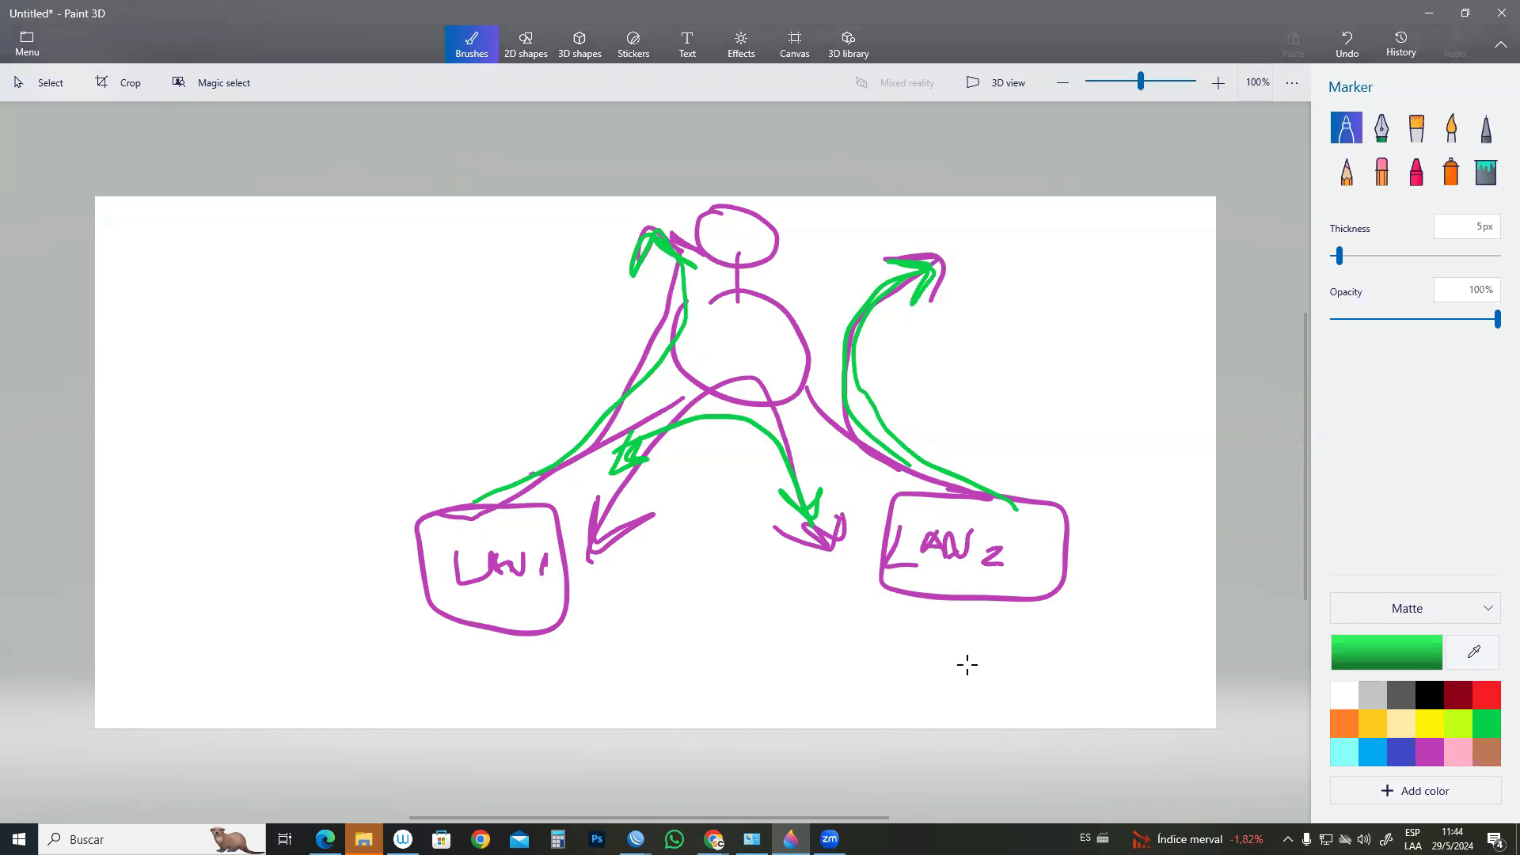
mouse_move(497, 516)
left_mouse_down()
mouse_move(576, 478)
mouse_move(804, 447)
mouse_move(863, 491)
left_mouse_up()
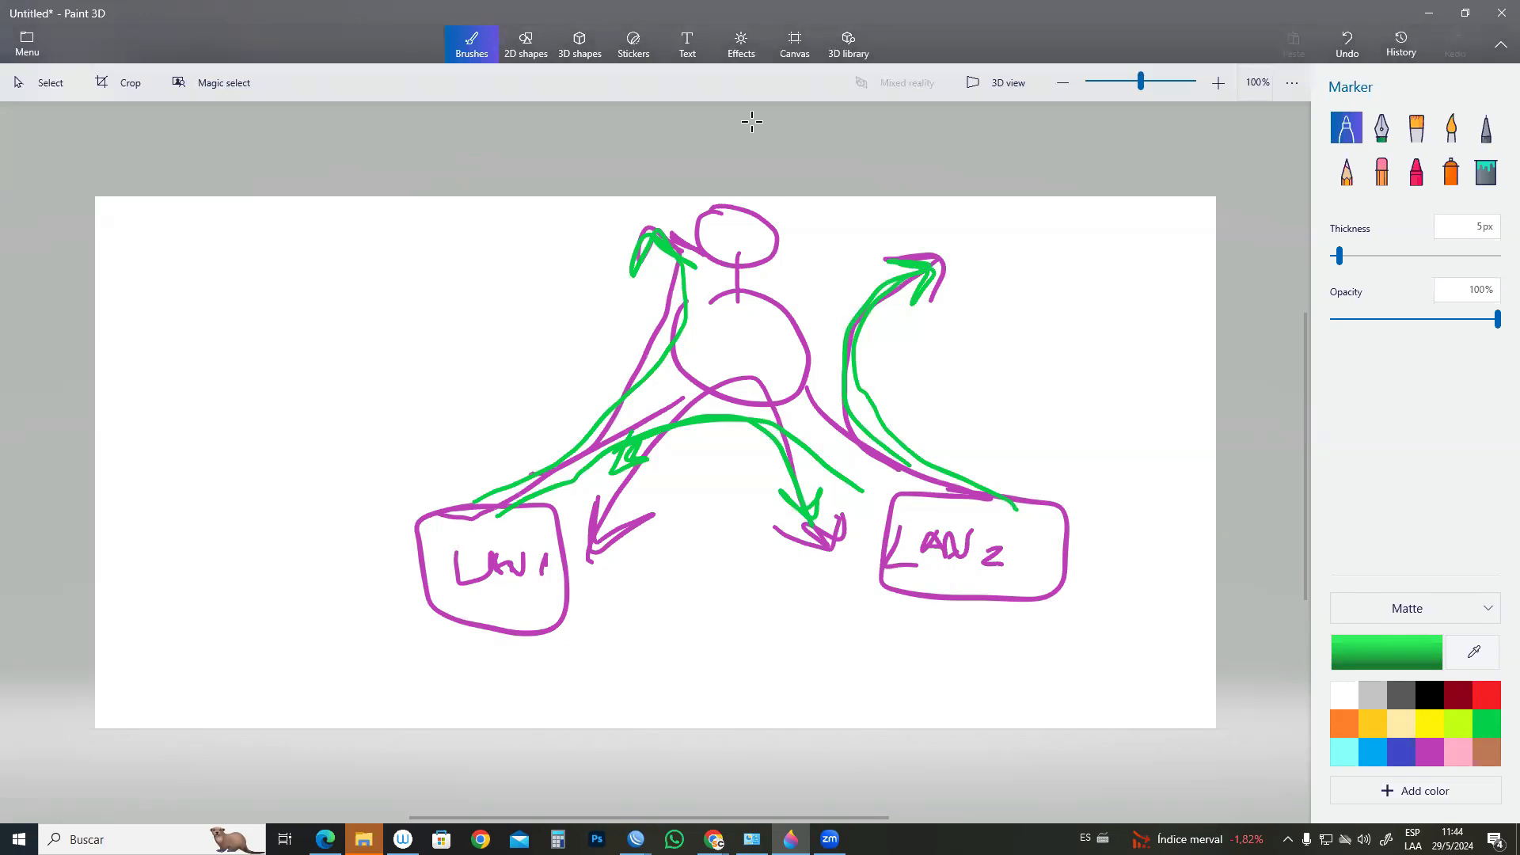
mouse_move(636, 840)
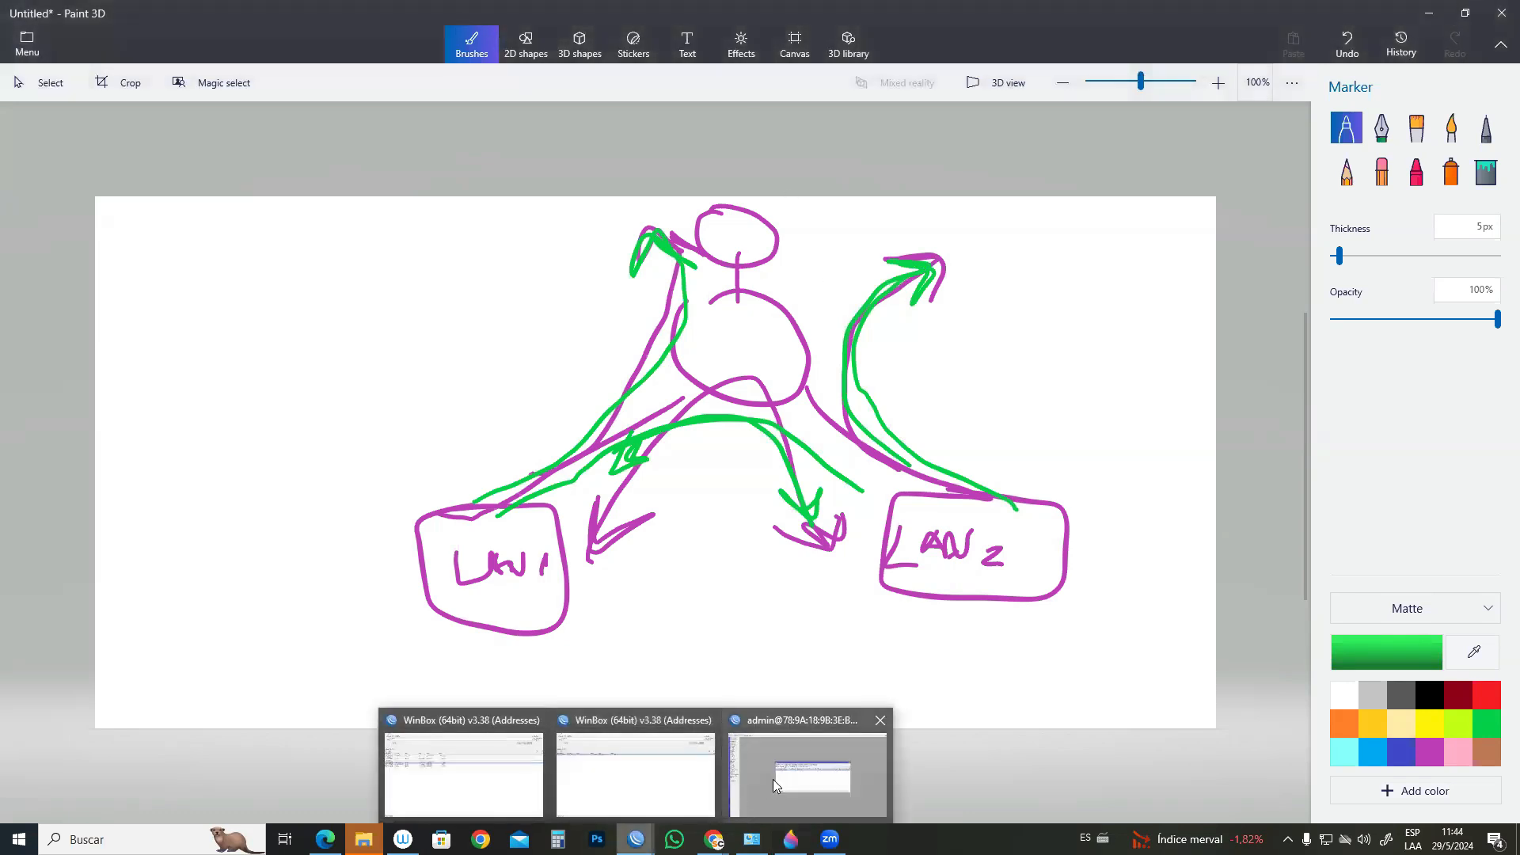
left_click(772, 779)
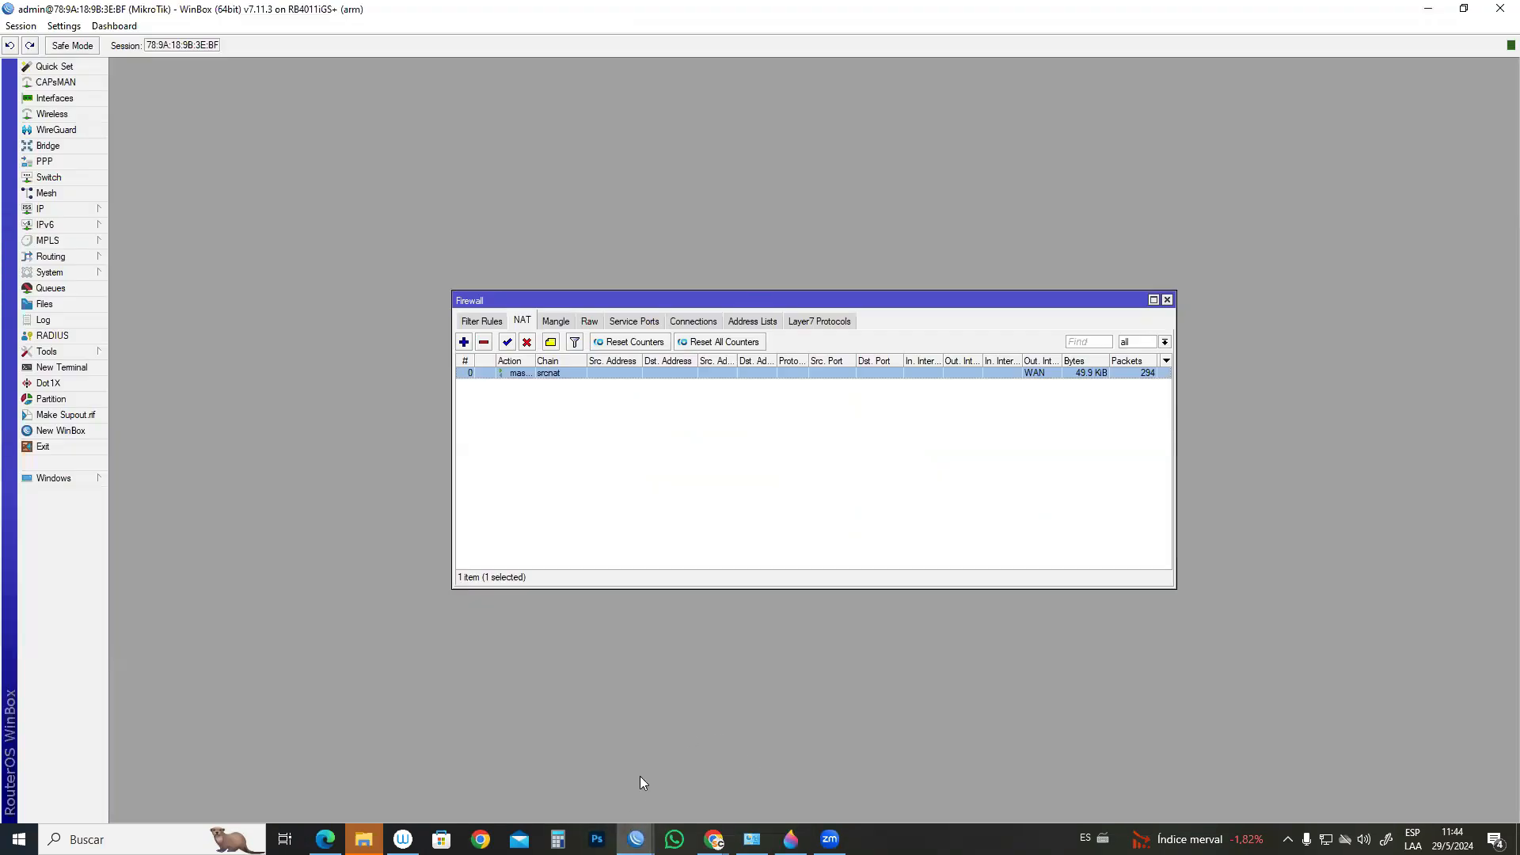
- Start a new firewall mangle rule in the prerouting chain with RFC1918 as both source and destination address list
mouse_move(635, 840)
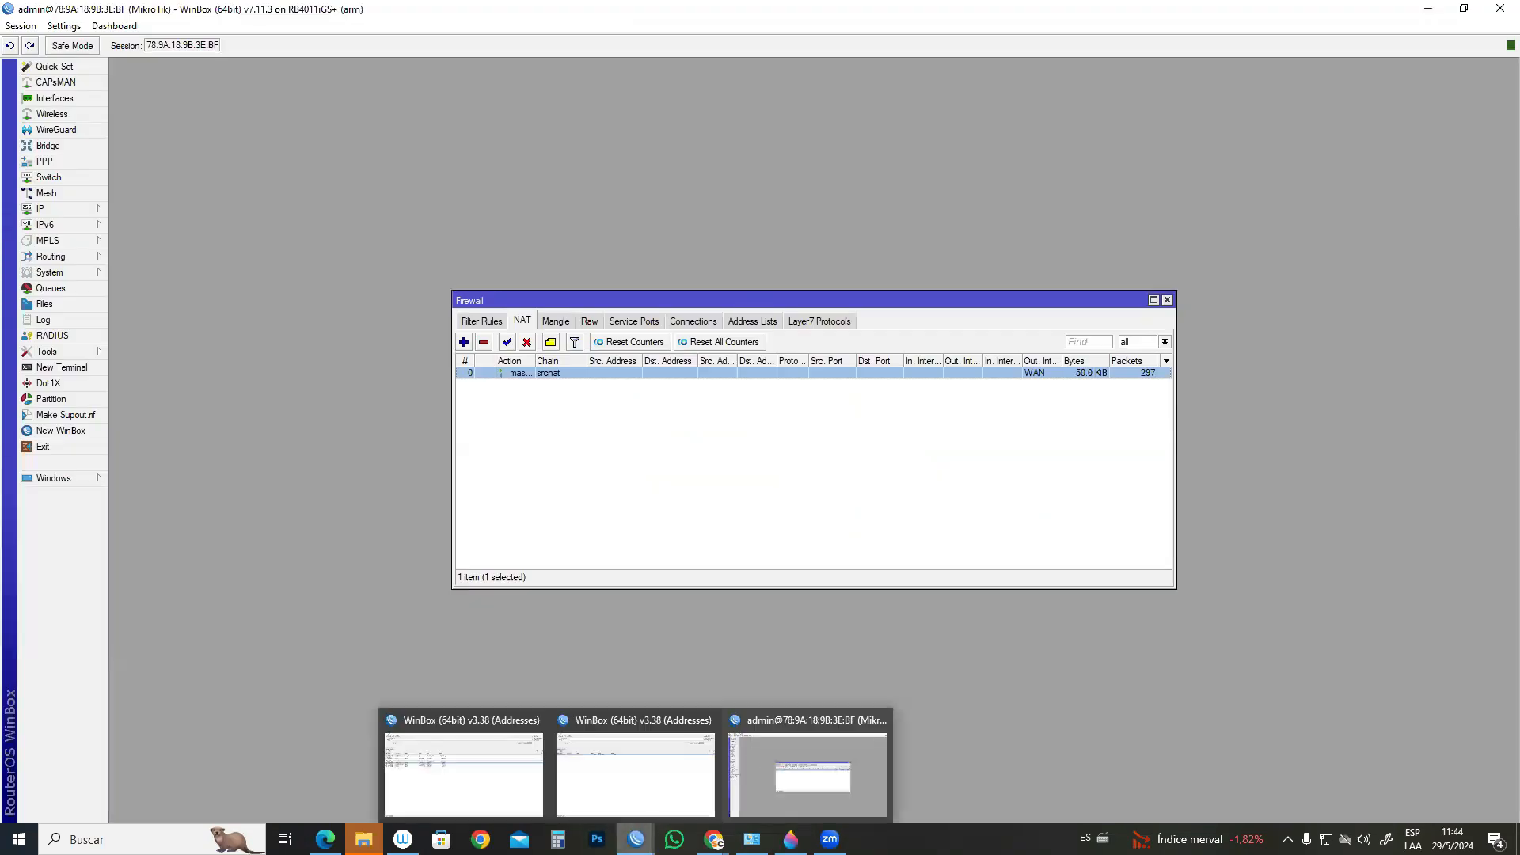
left_click(708, 721)
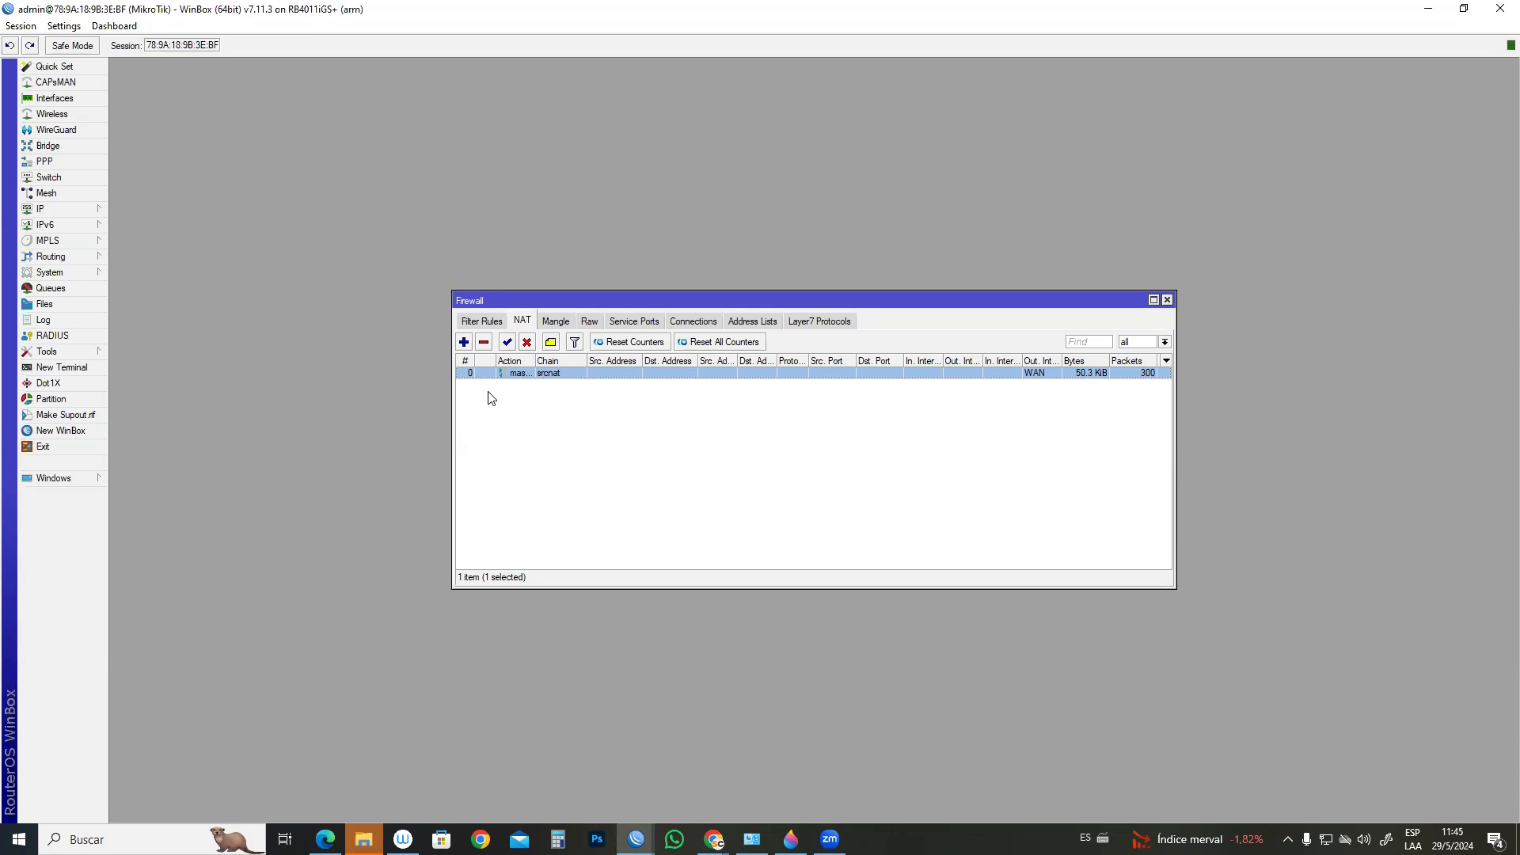
left_click(555, 322)
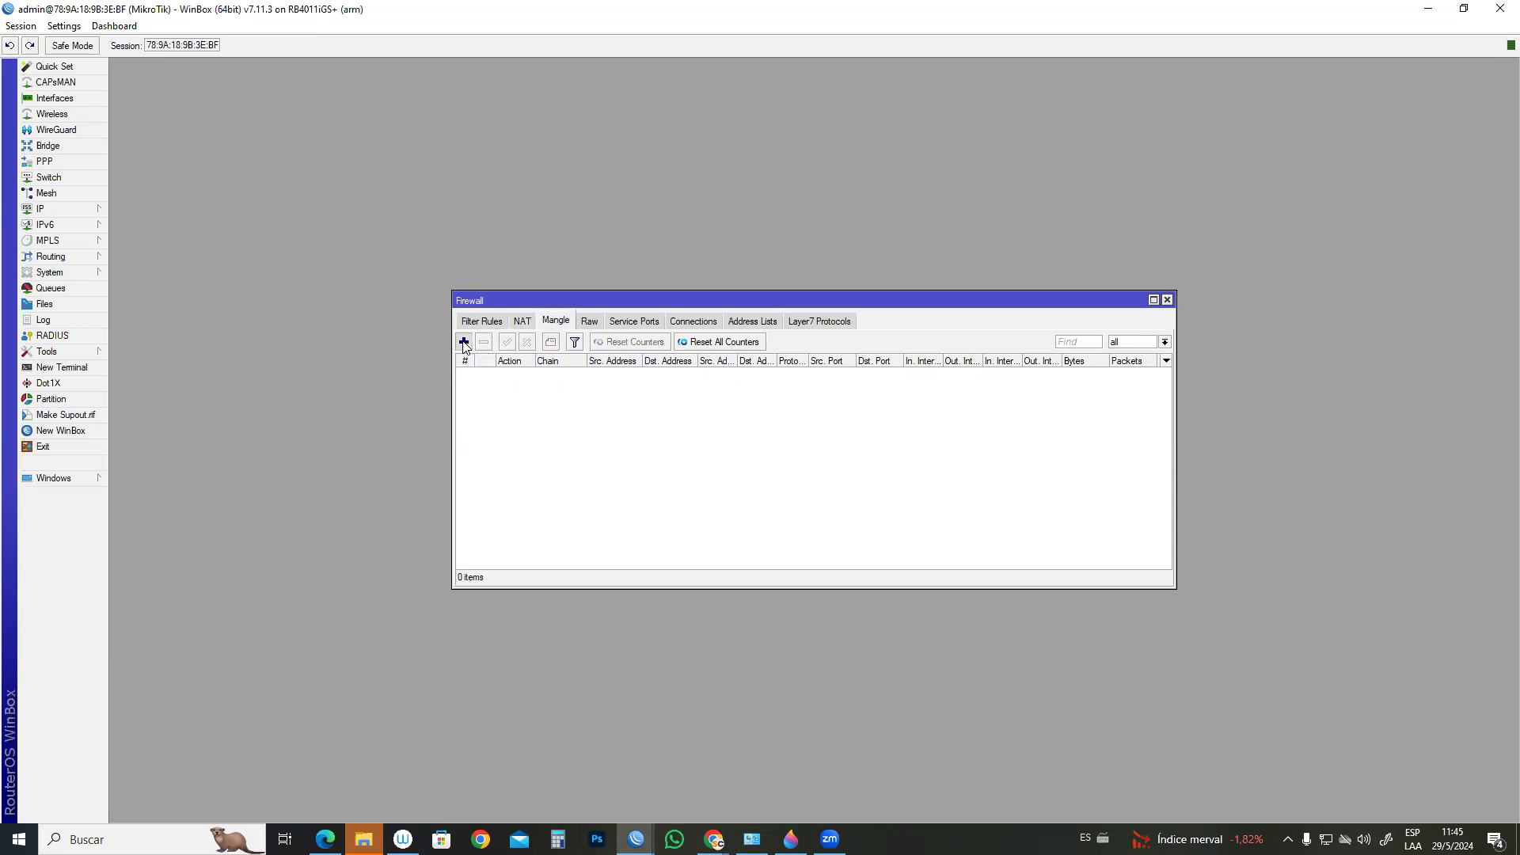
left_click(464, 342)
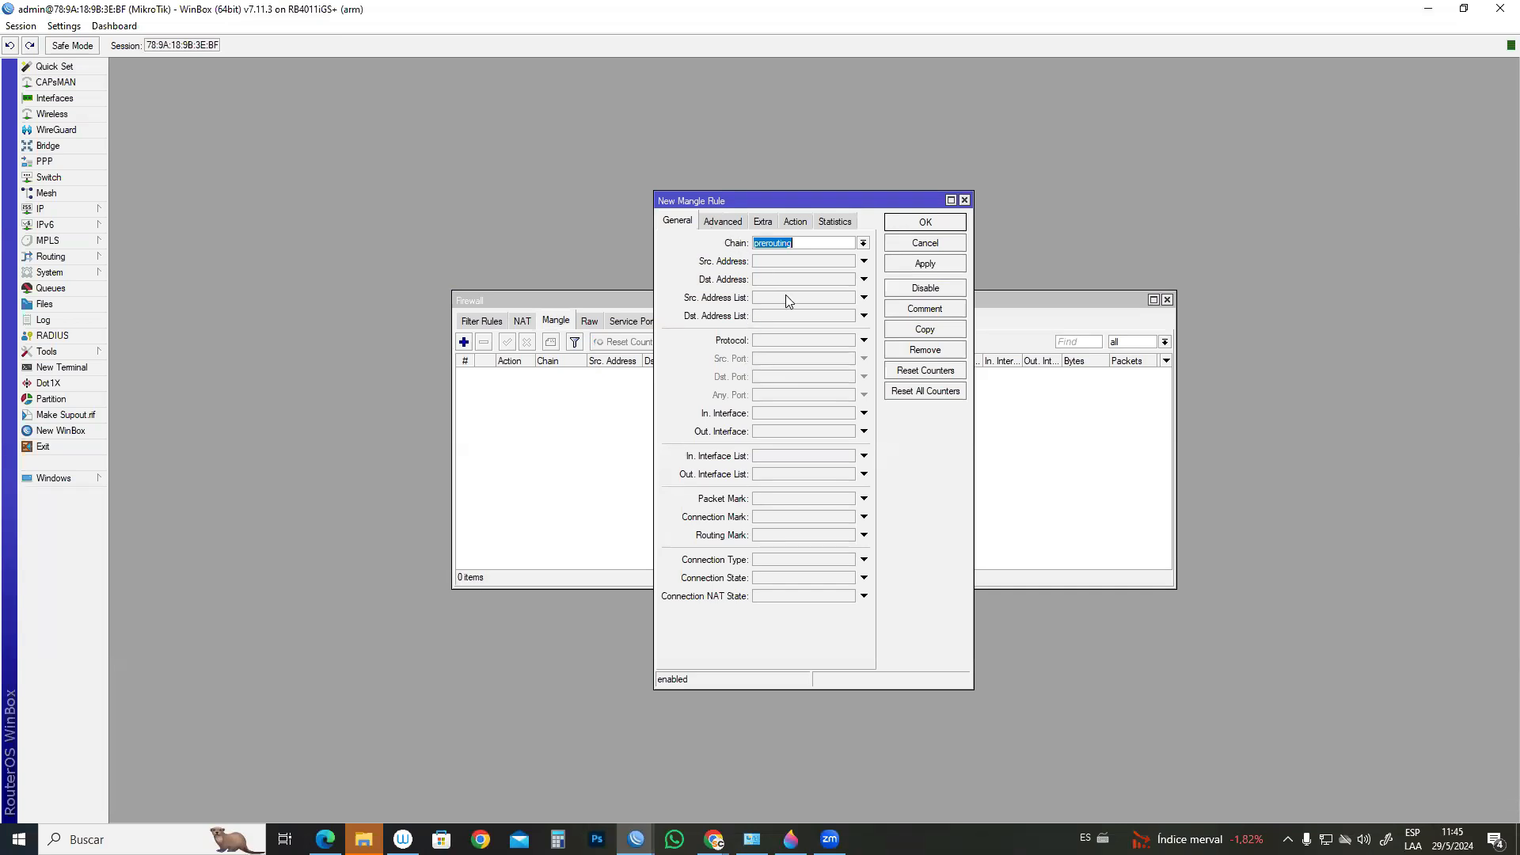
left_click(864, 298)
left_click(848, 299)
left_click(839, 310)
left_click(864, 316)
left_click(848, 316)
left_click(838, 328)
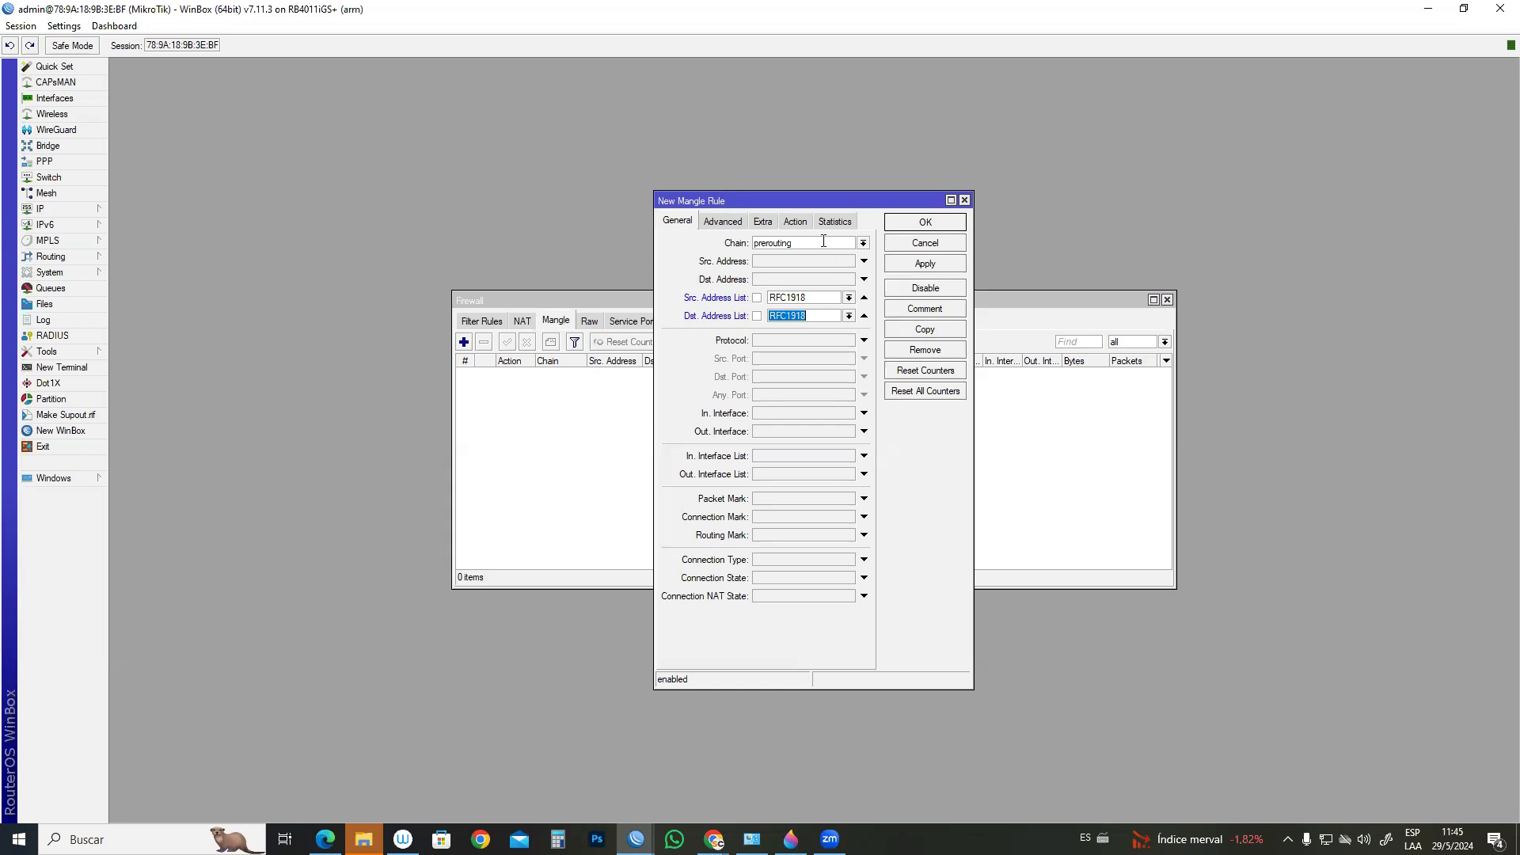
- Keep accept as the action of the RFC1918 mangle rule, and apply and save the rule
left_click(795, 222)
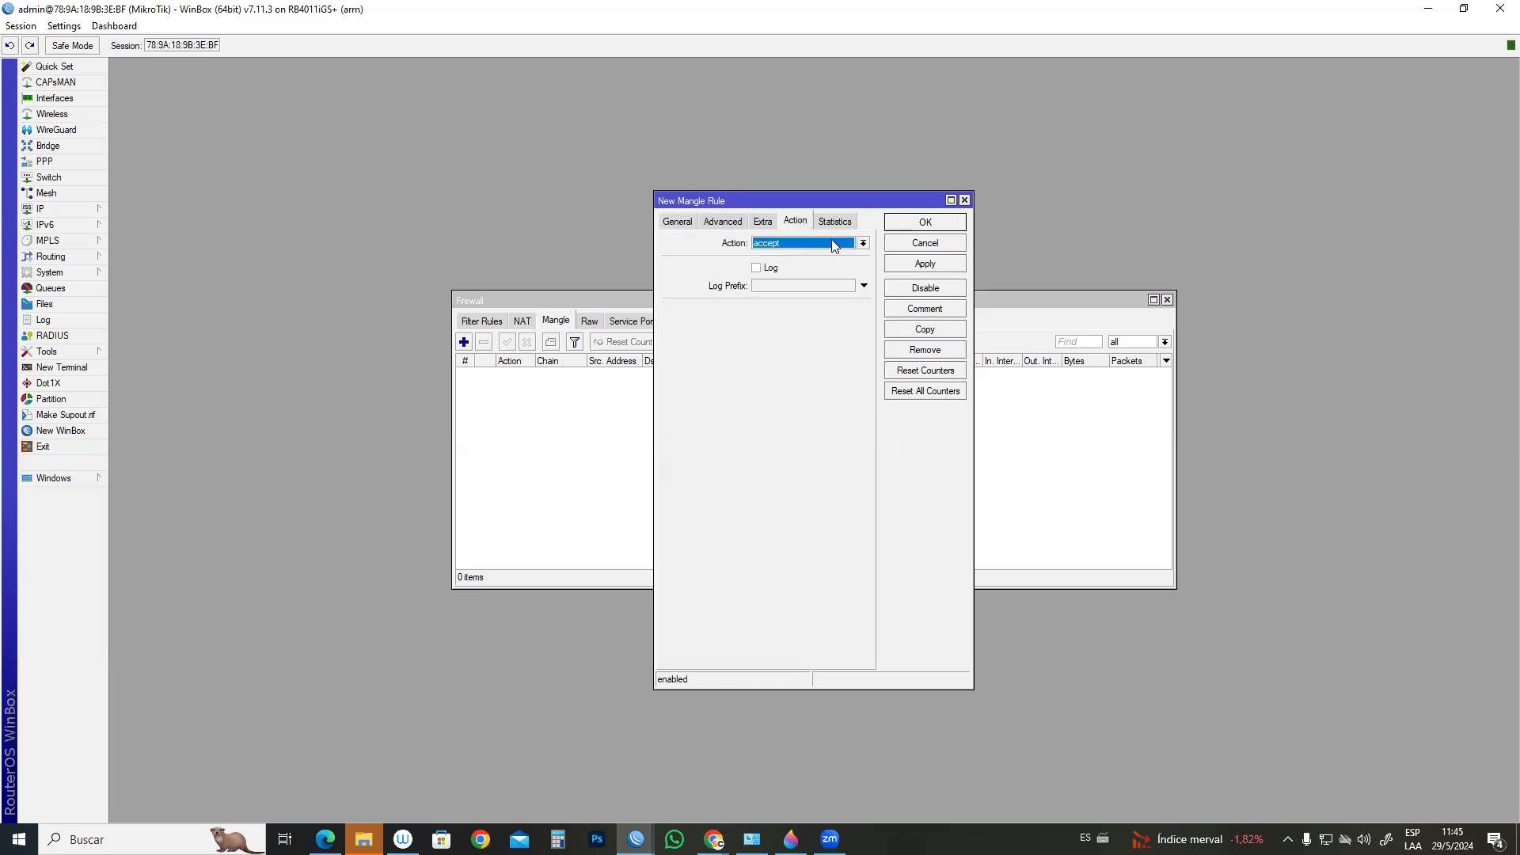
left_click(918, 267)
left_click(921, 224)
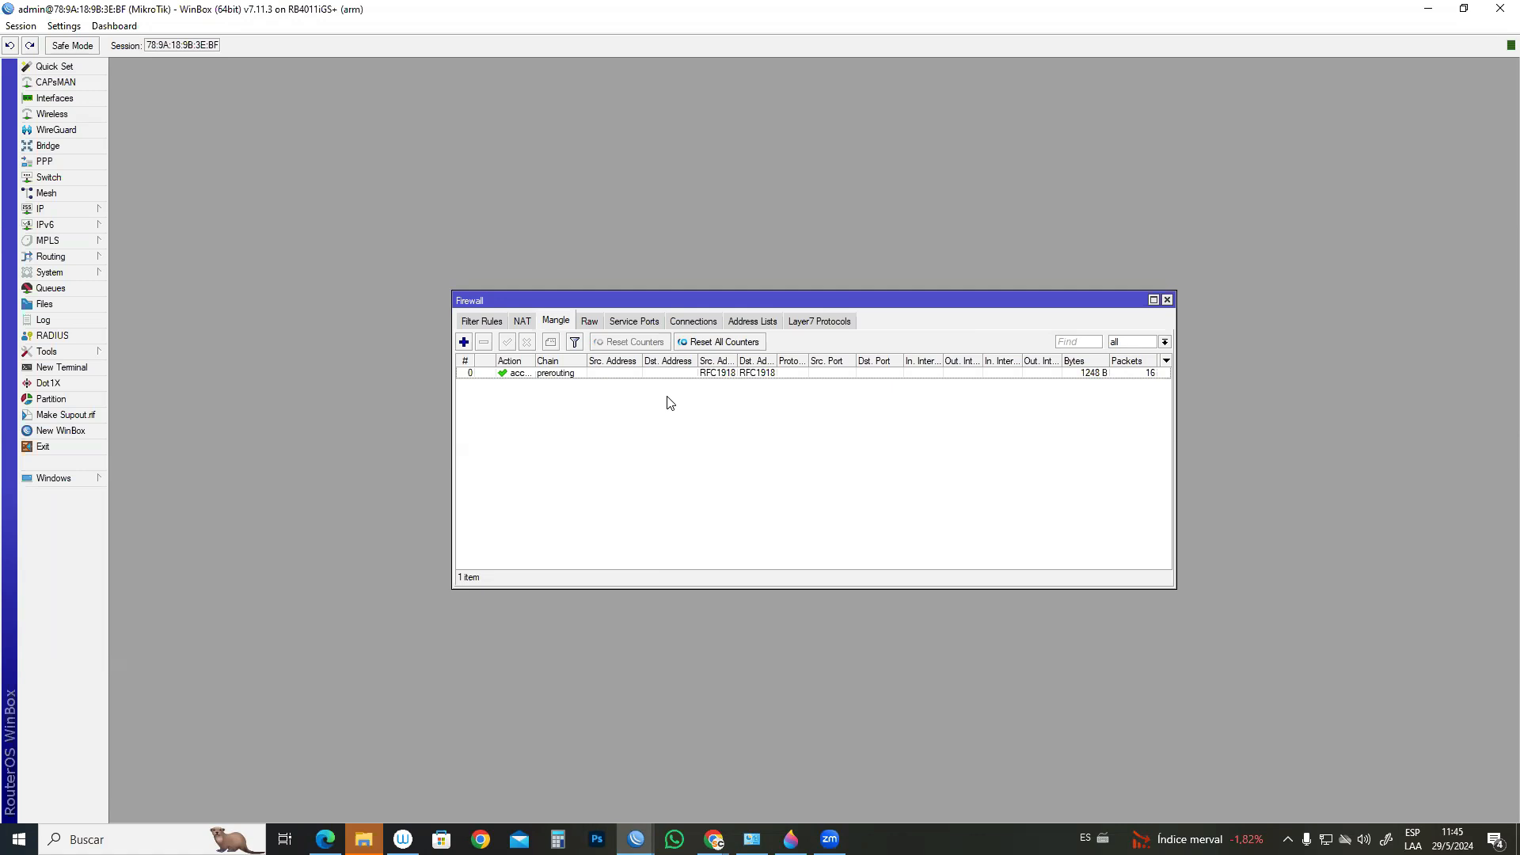
- Add the comment "NO BALANCEAR TRAFICO PRIVADO" to the RFC1918 mangle rule and return to the mangle rule list
double_click(519, 374)
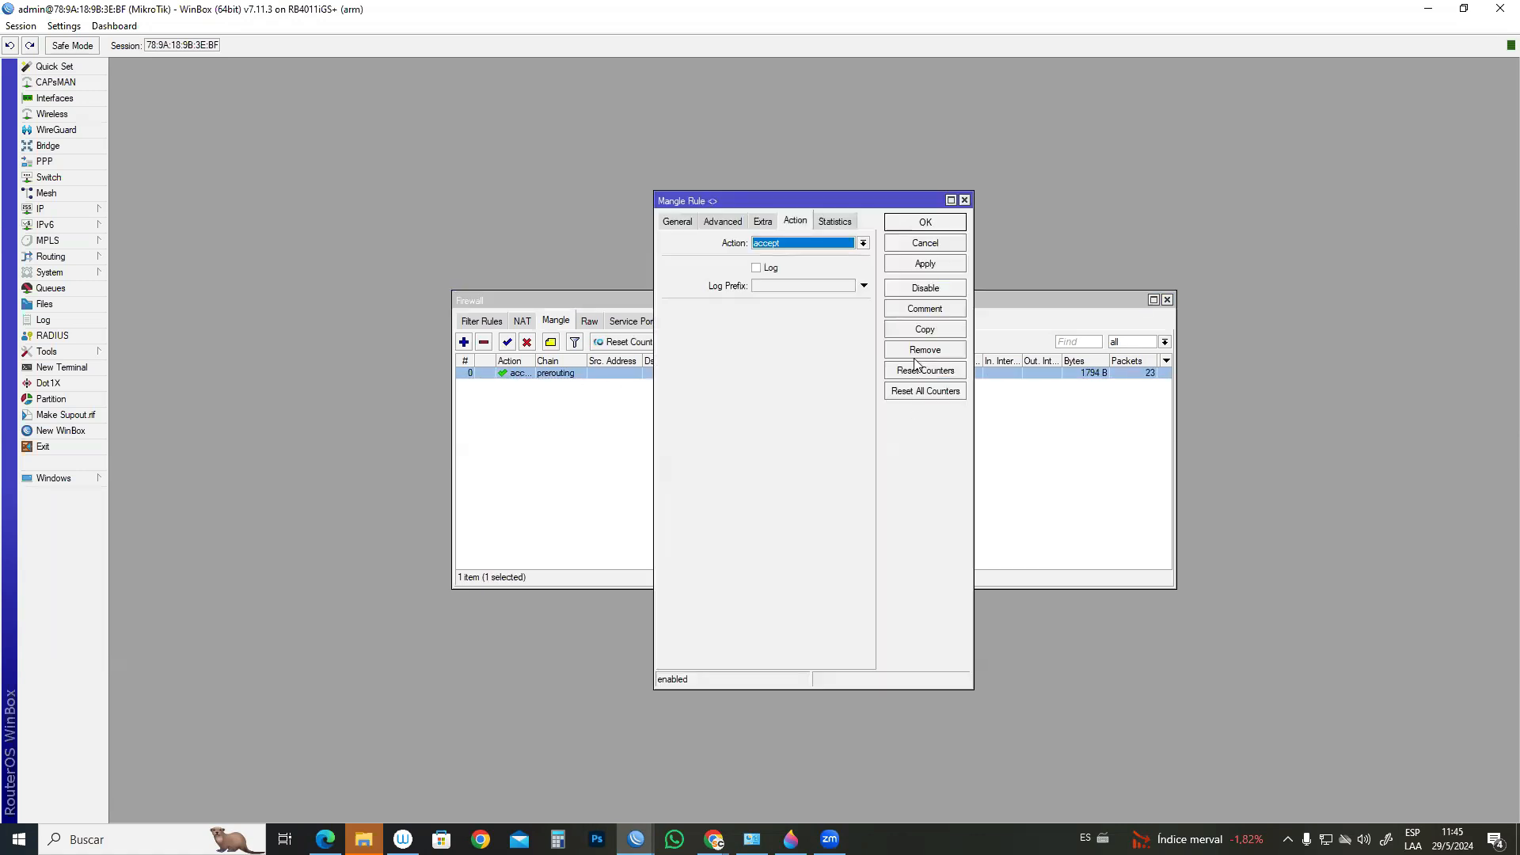
left_click(921, 310)
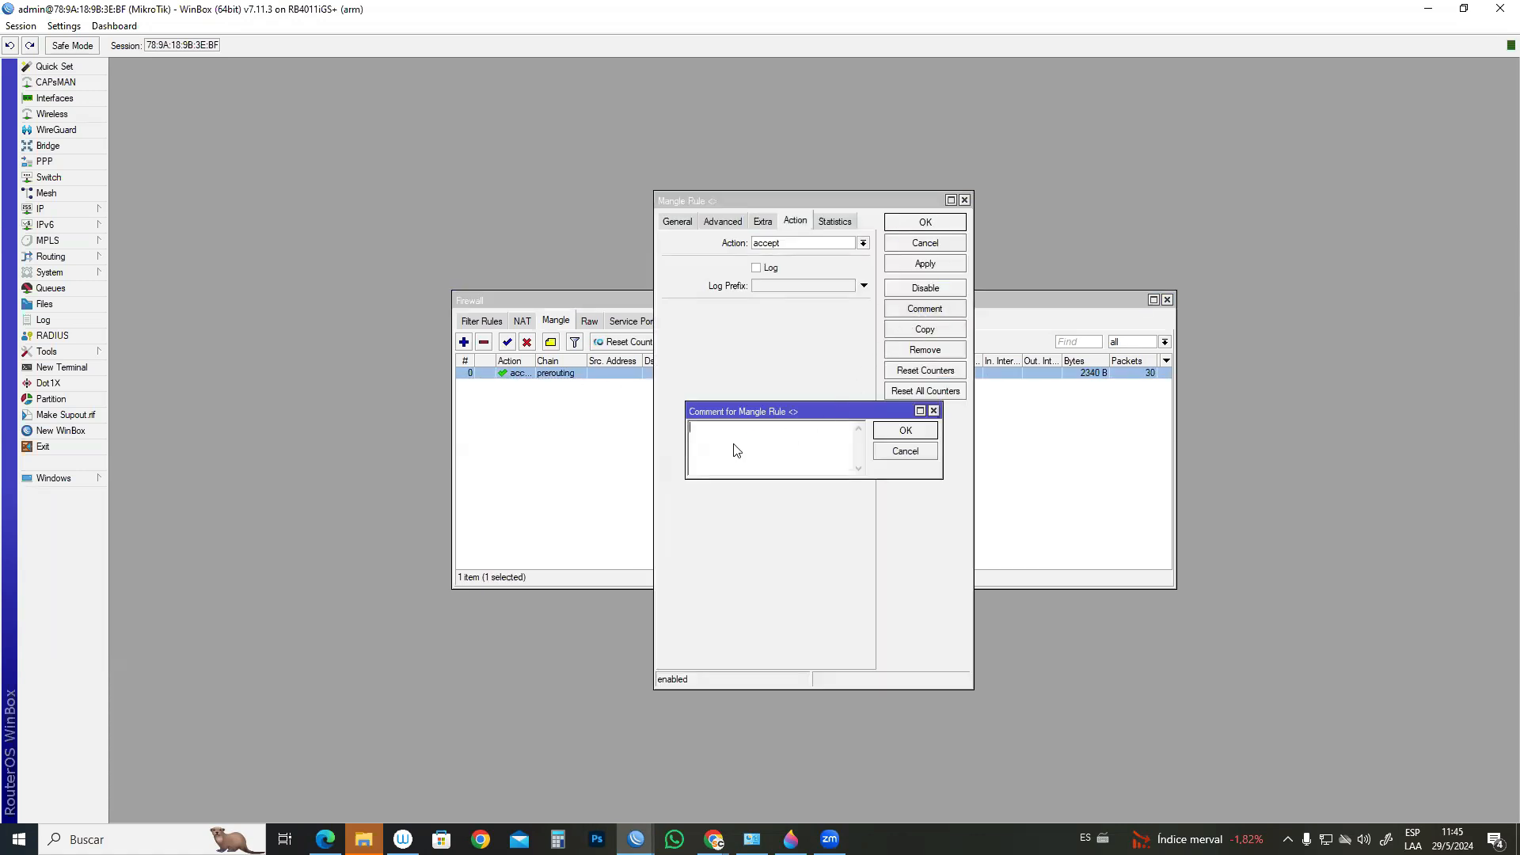
type("NO BALANCEAR TRAFICO PRIVADO")
left_click(907, 432)
left_click(550, 475)
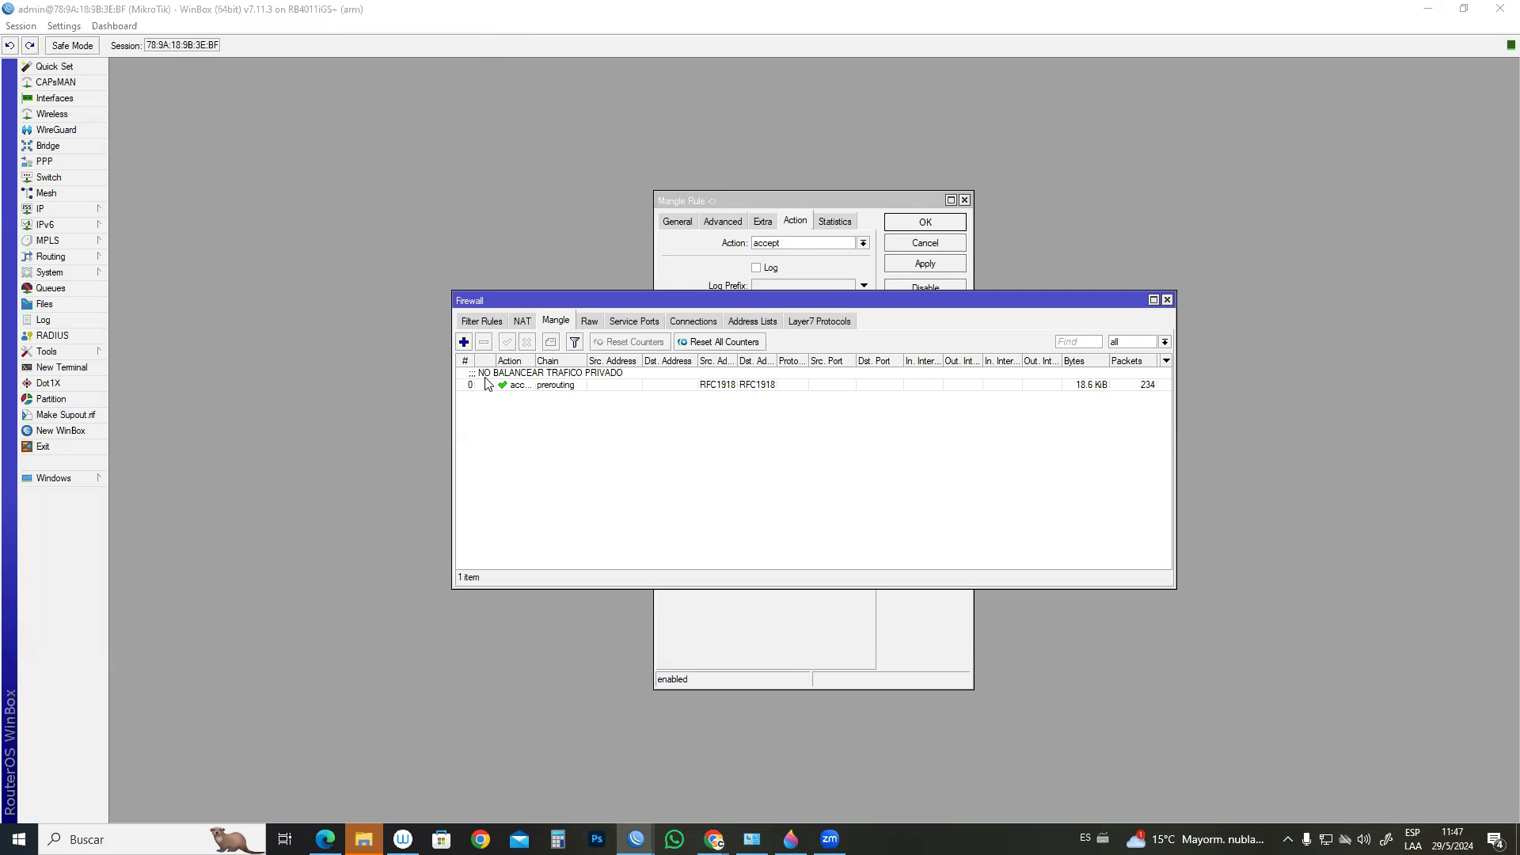
- Start another prerouting mangle rule and copy the IP address from the status of the ether1 DHCP client
left_click(464, 341)
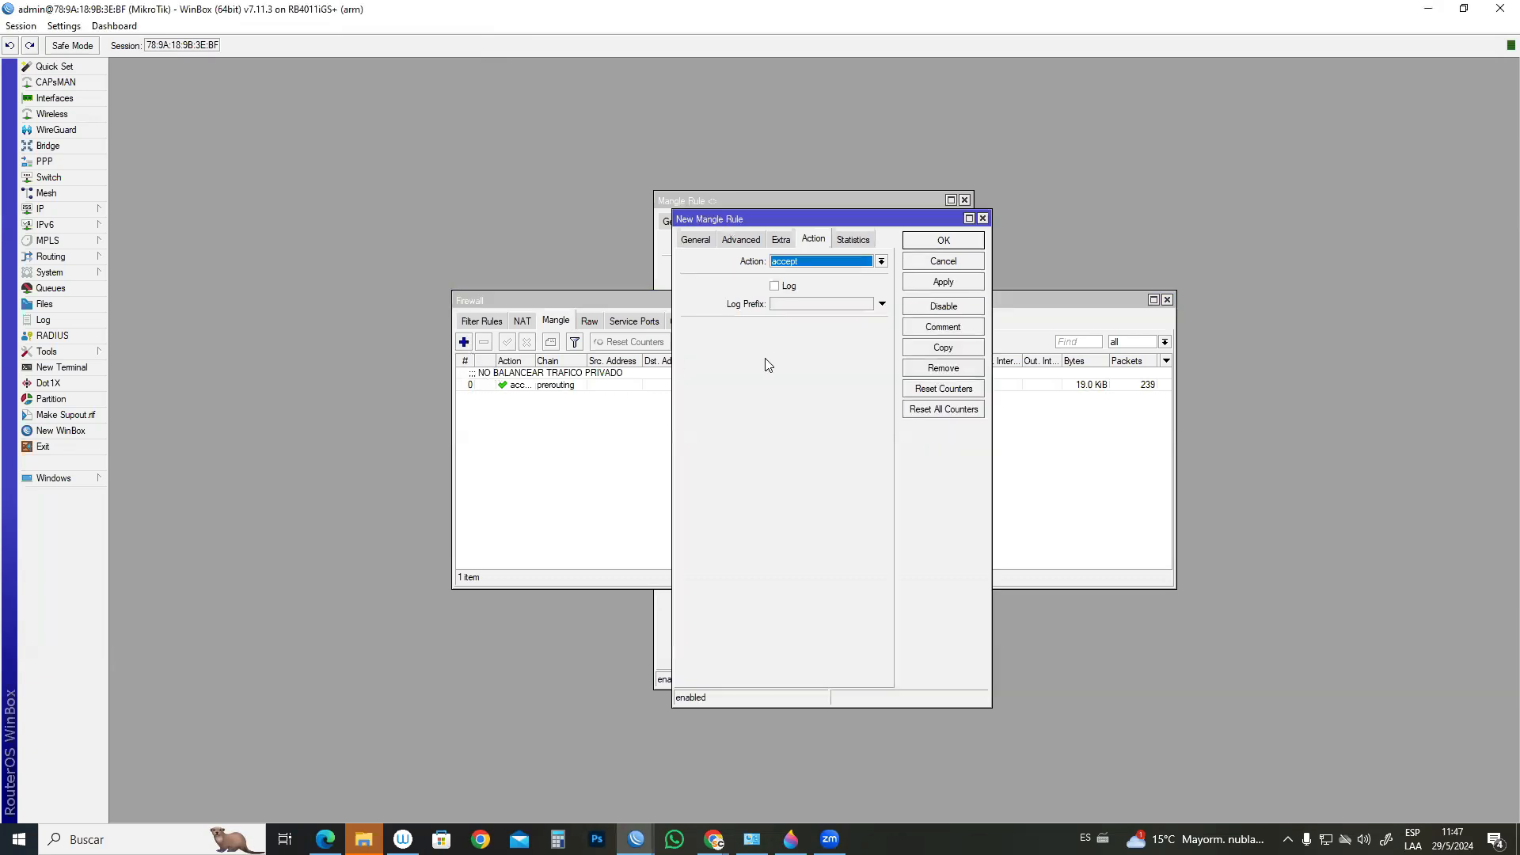
left_click(696, 239)
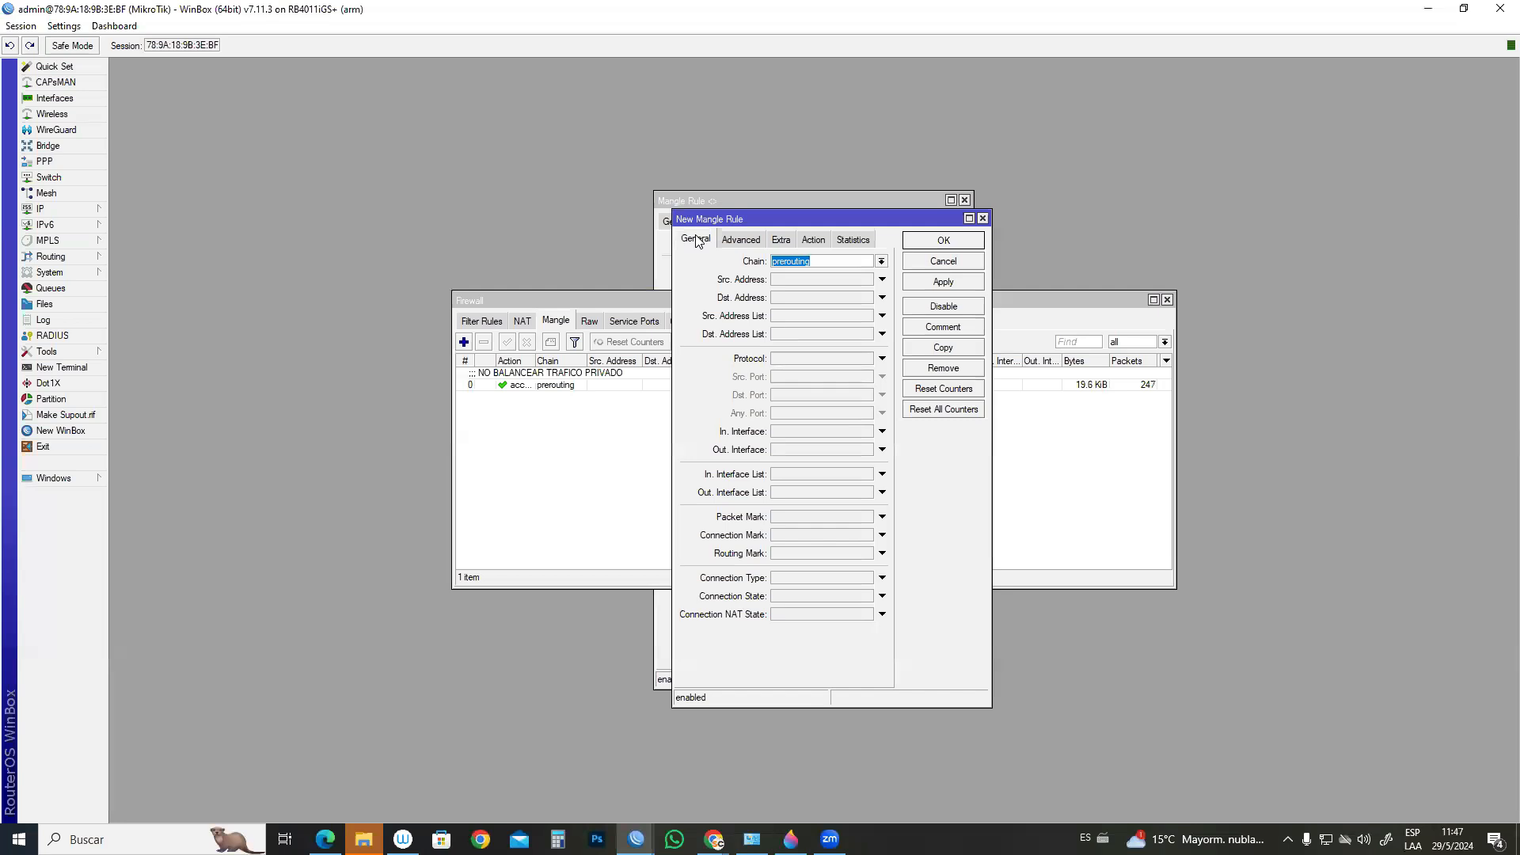
left_click(48, 208)
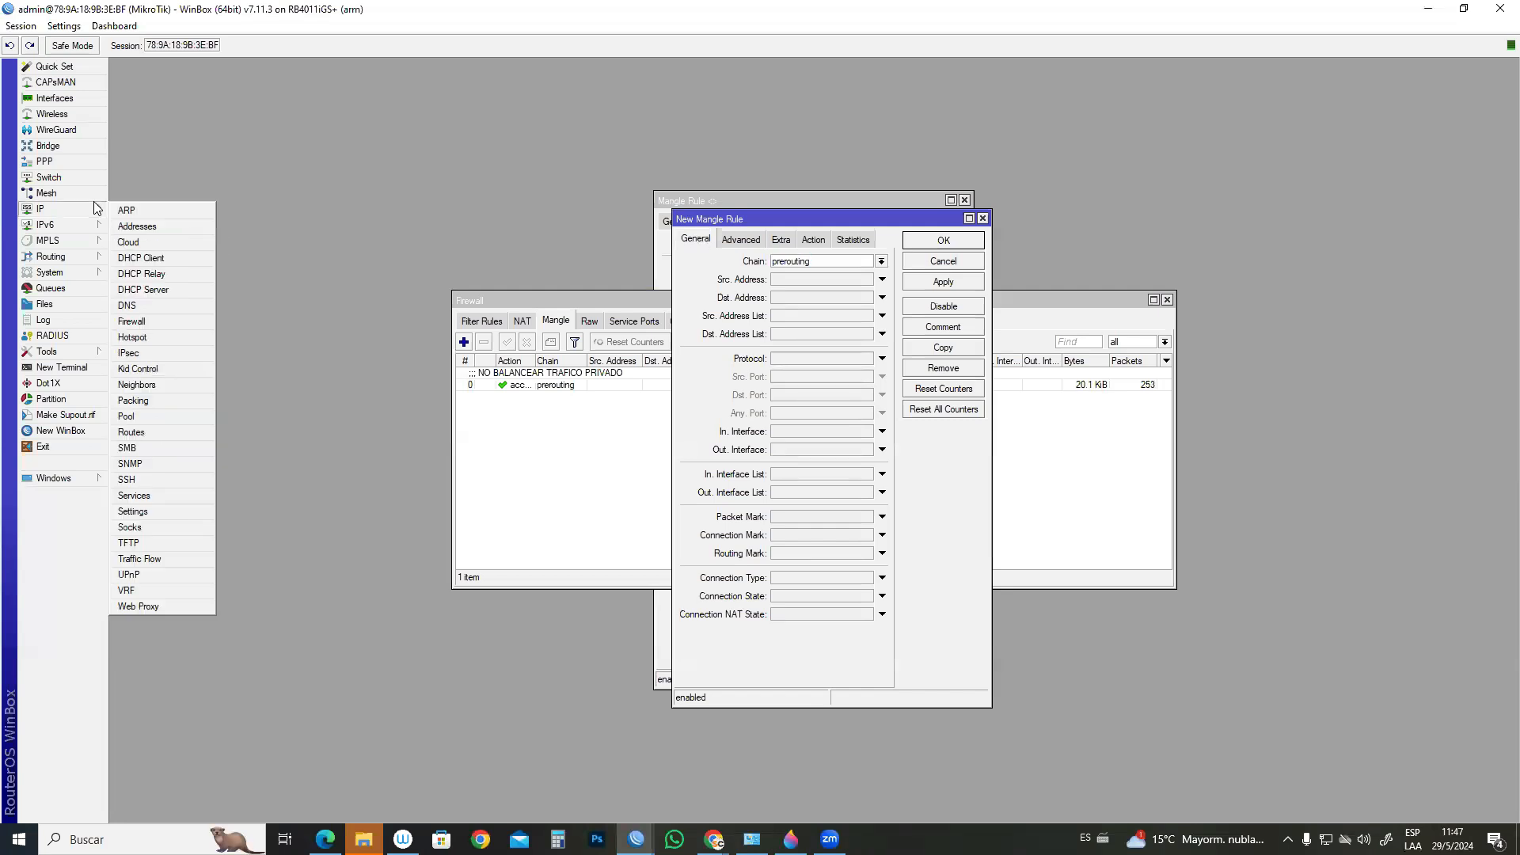
left_click(156, 260)
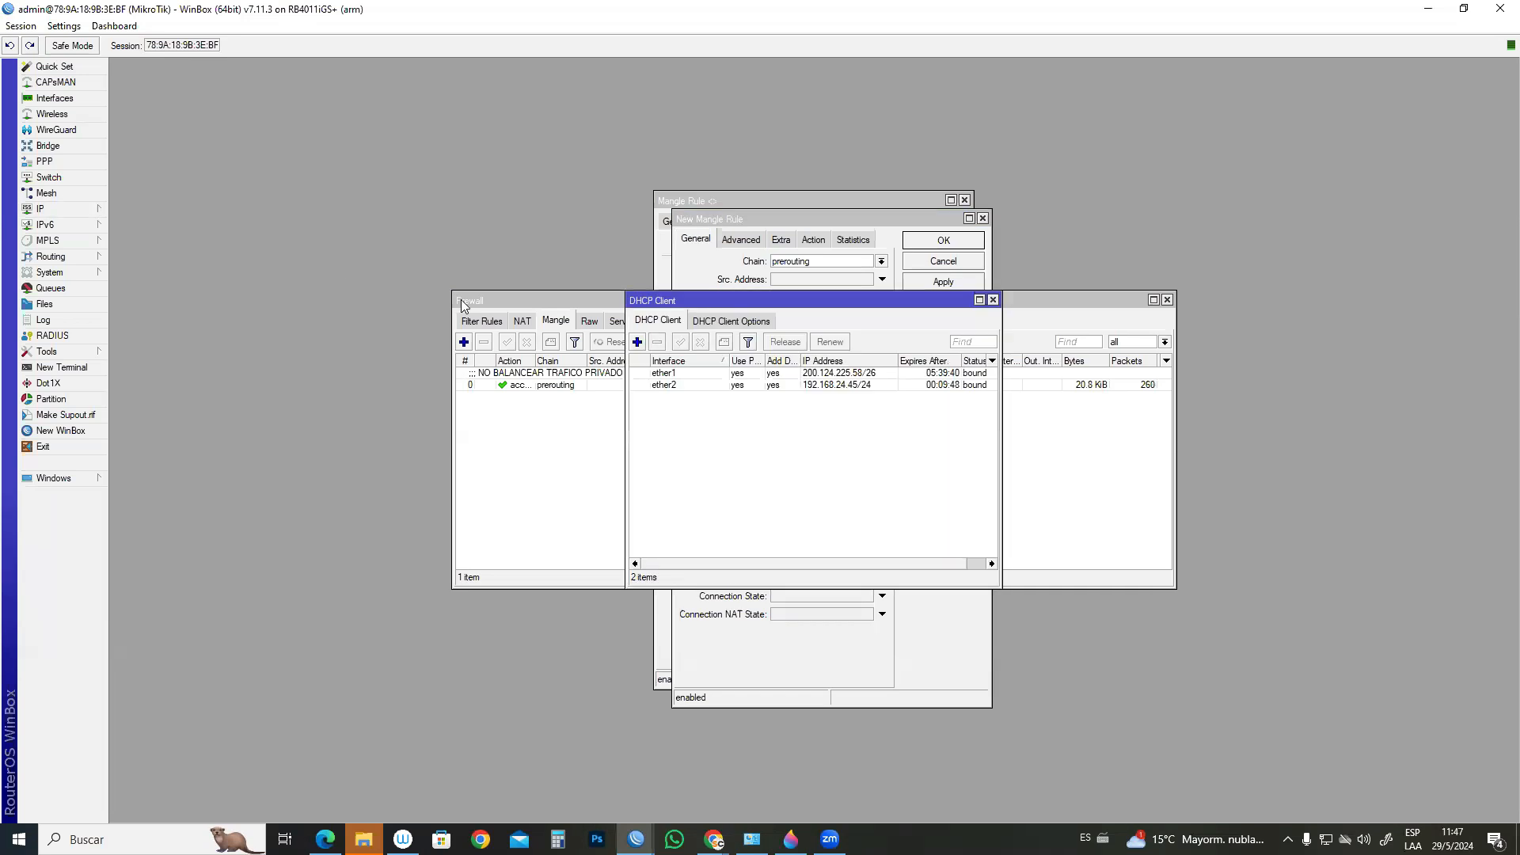
left_click(849, 375)
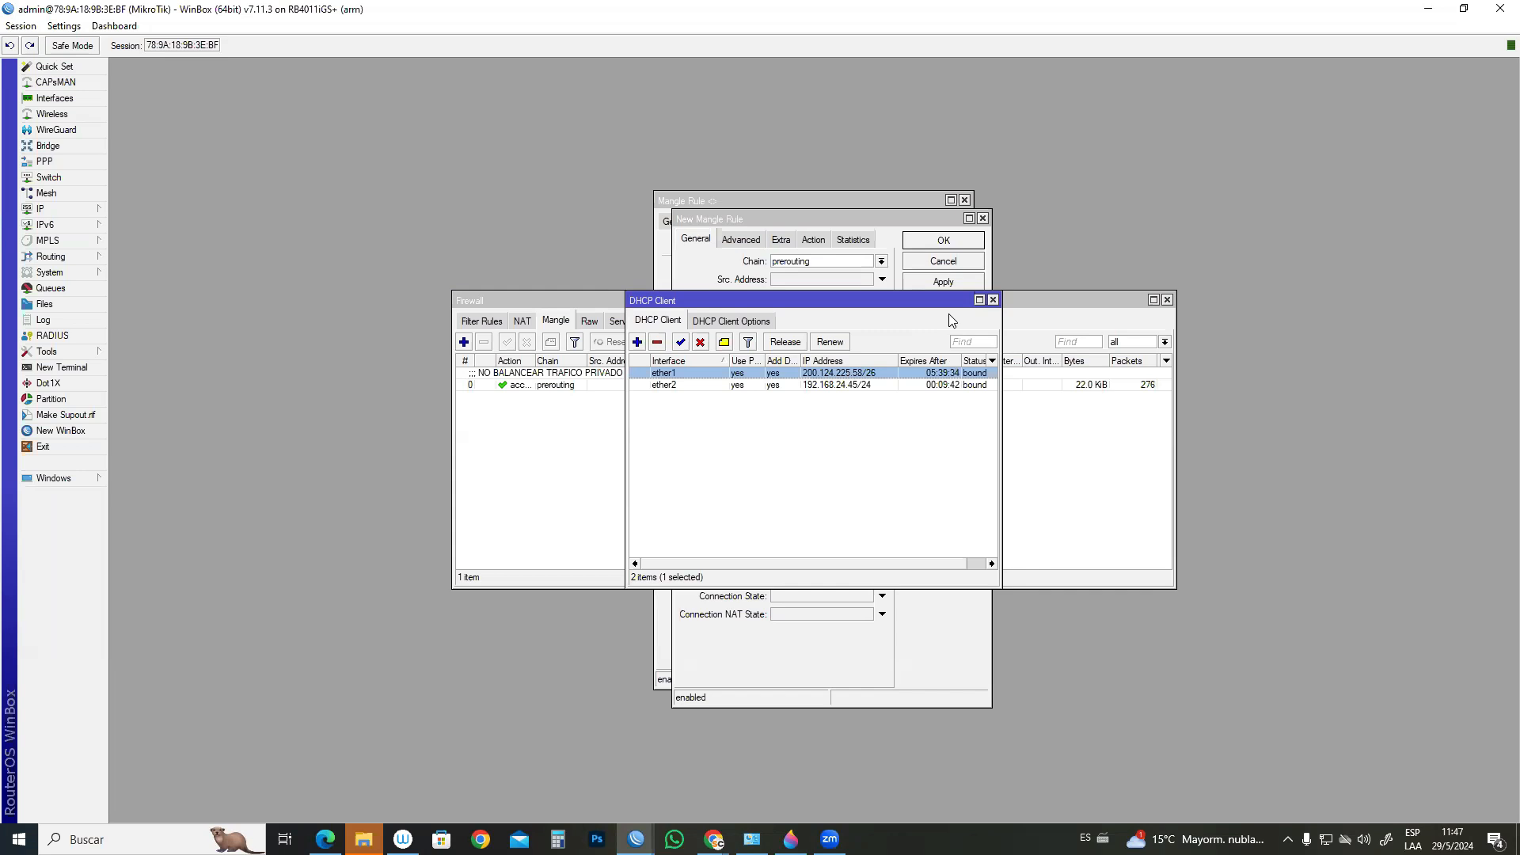
double_click(877, 376)
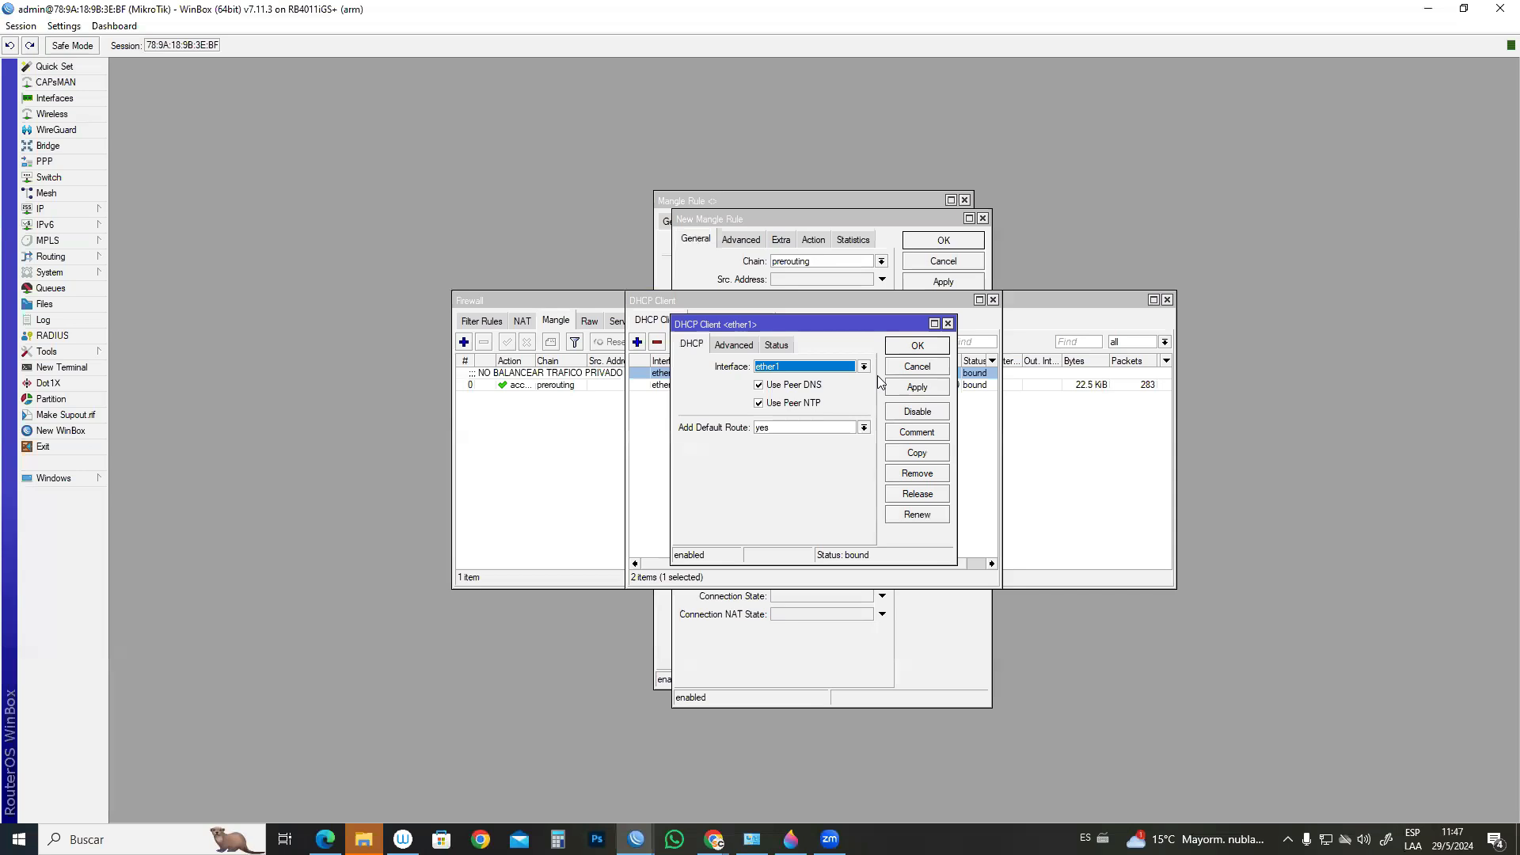
left_click(777, 345)
double_click(824, 370)
key("ctrl+c")
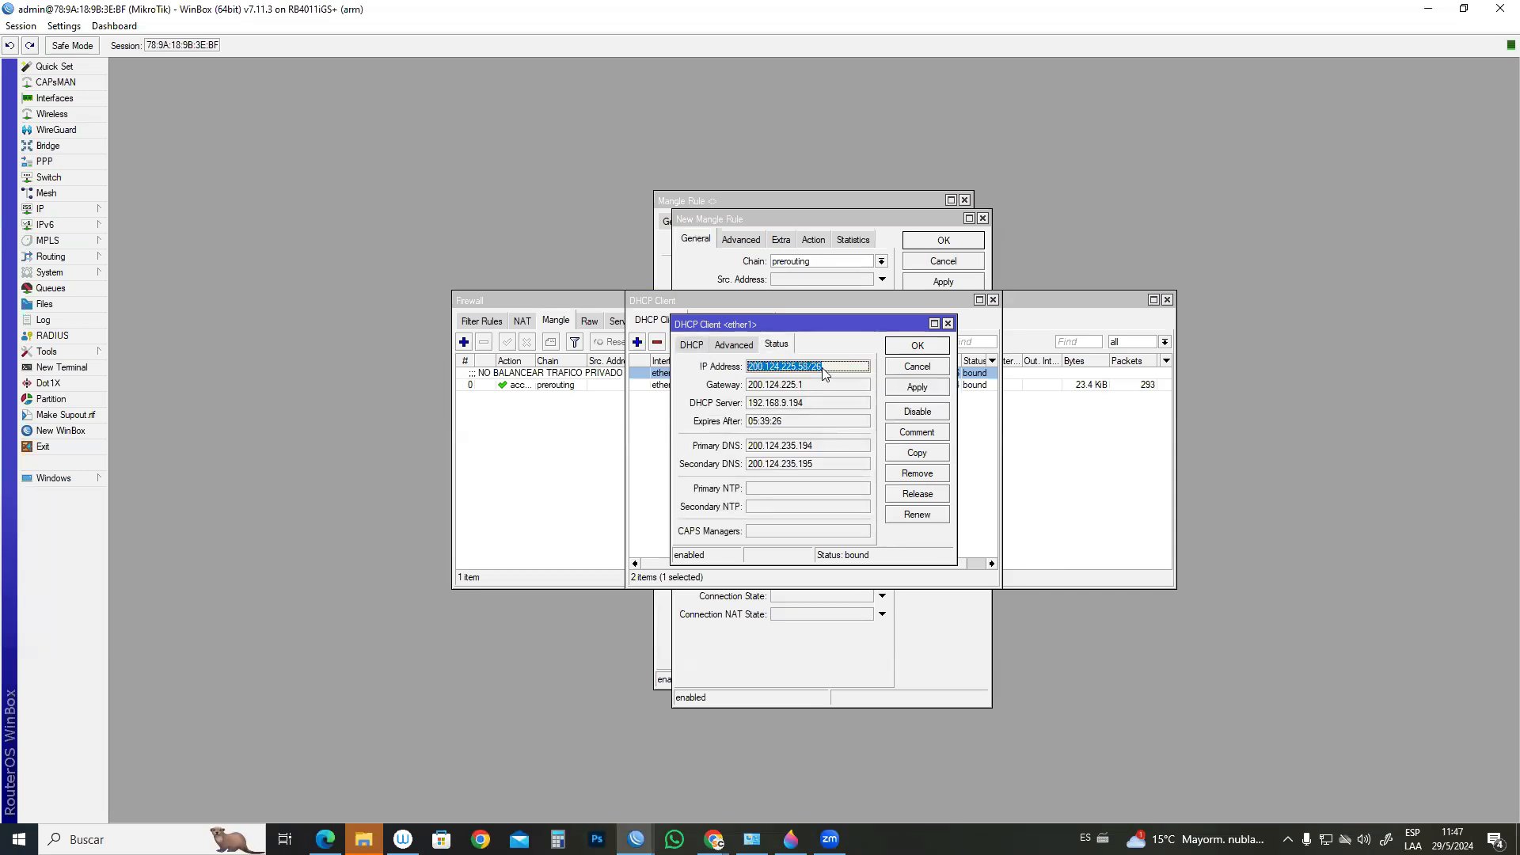
- Close the DHCP client windows and paste 200.124.225.58/26 as the new mangle rule's destination address
left_click(948, 324)
left_click(992, 300)
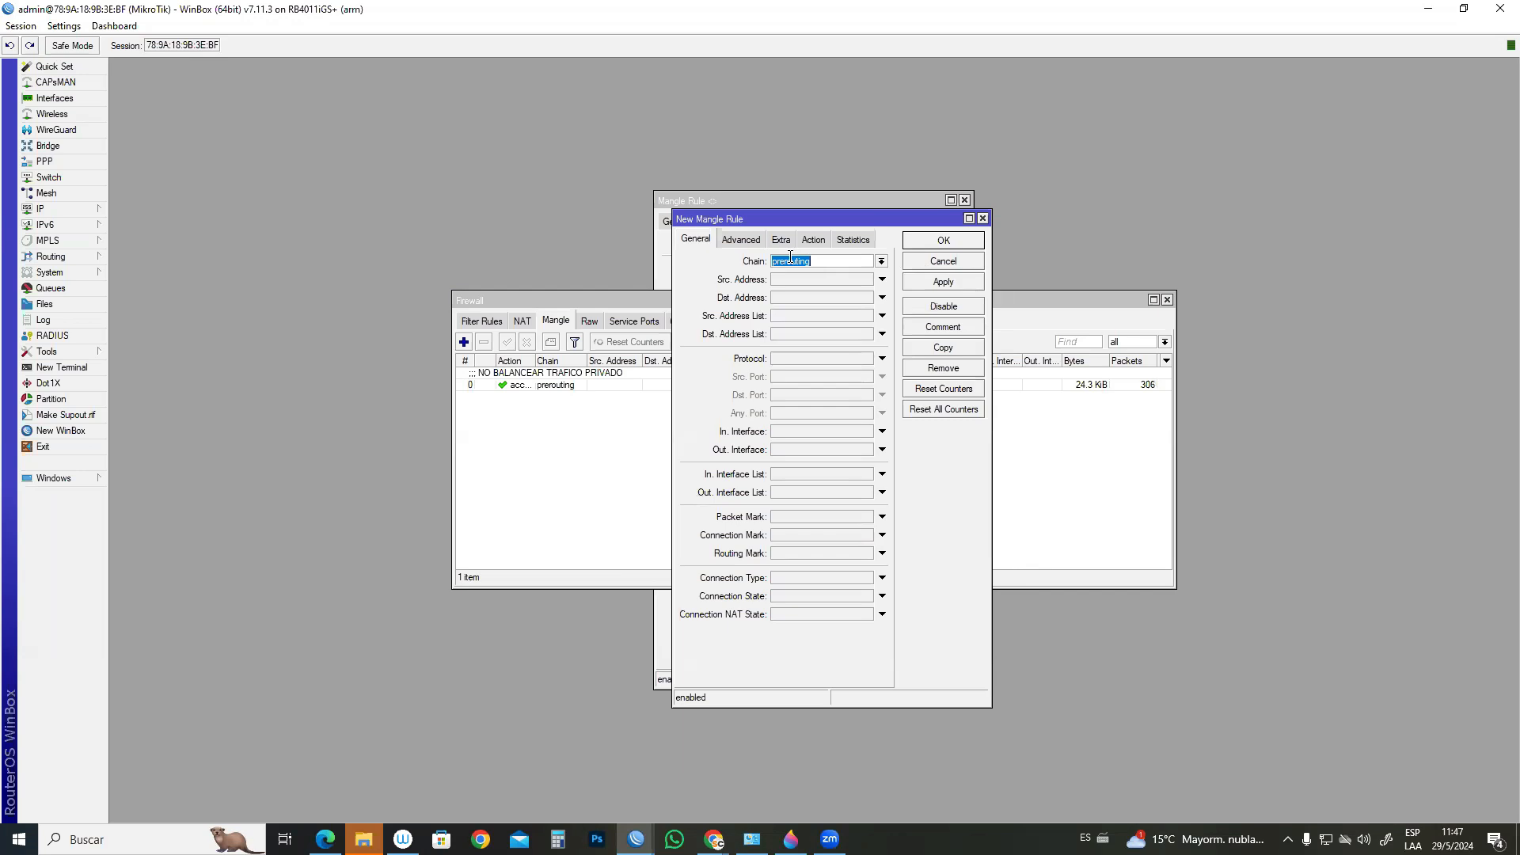
left_click(881, 297)
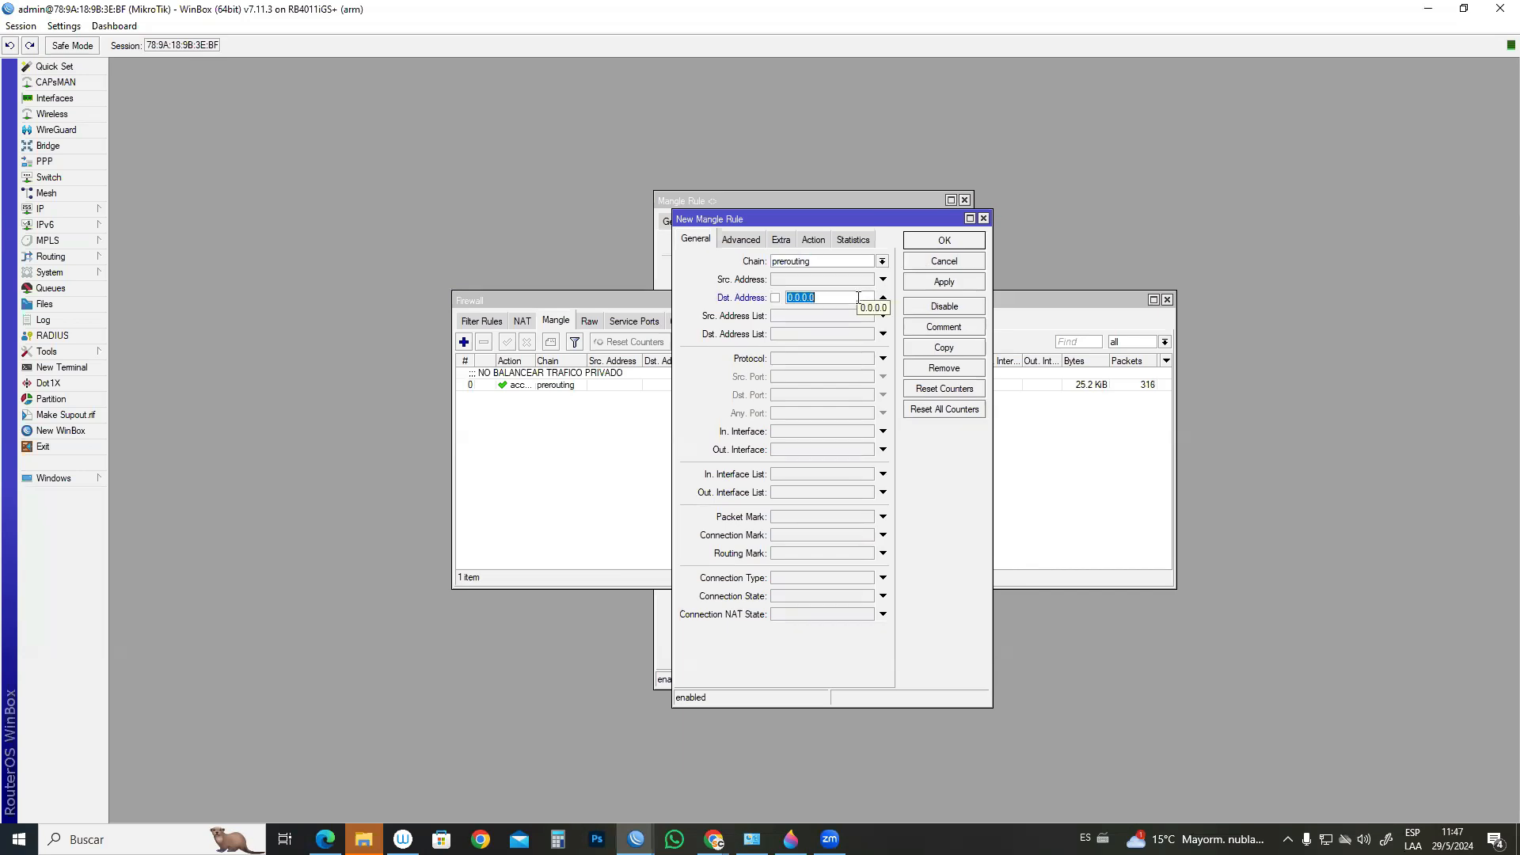
key("ctrl+v")
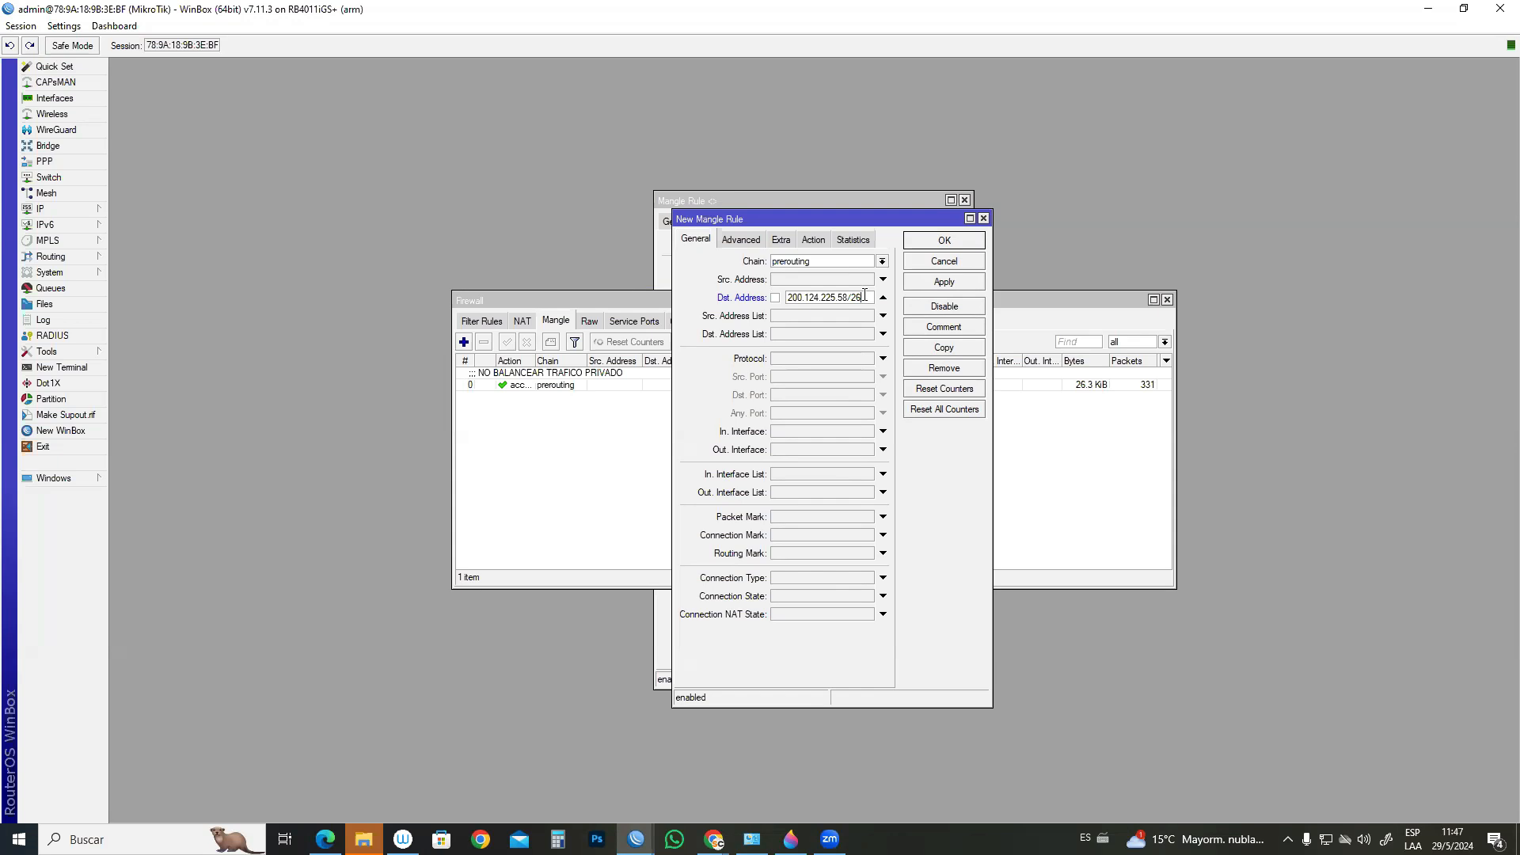
- Examine the IP address and gateway in the status of the ether1 DHCP client, with its window moved aside
left_click(68, 209)
left_click(150, 259)
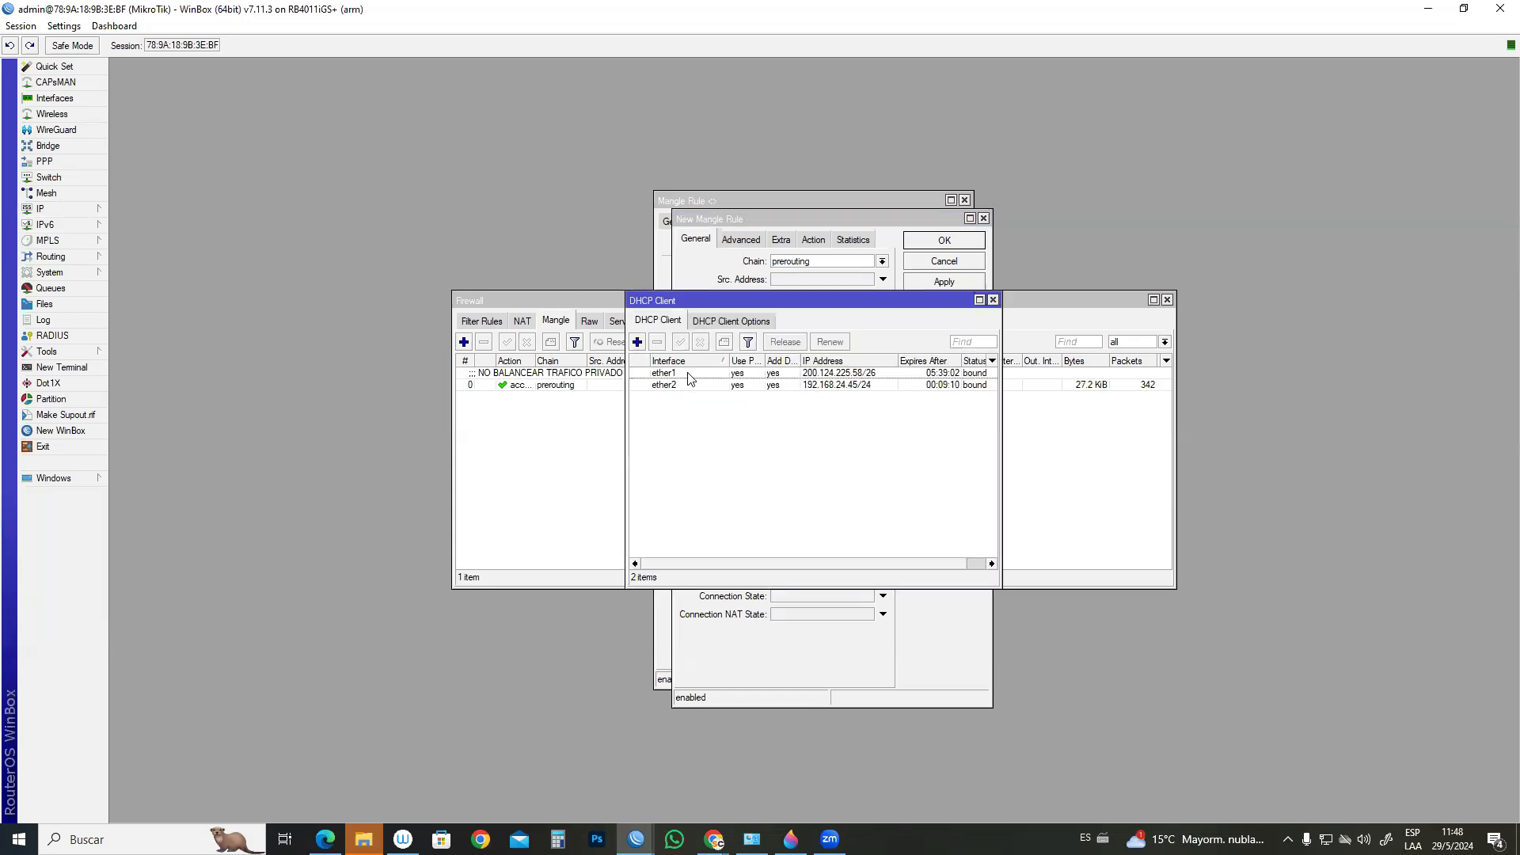
double_click(867, 374)
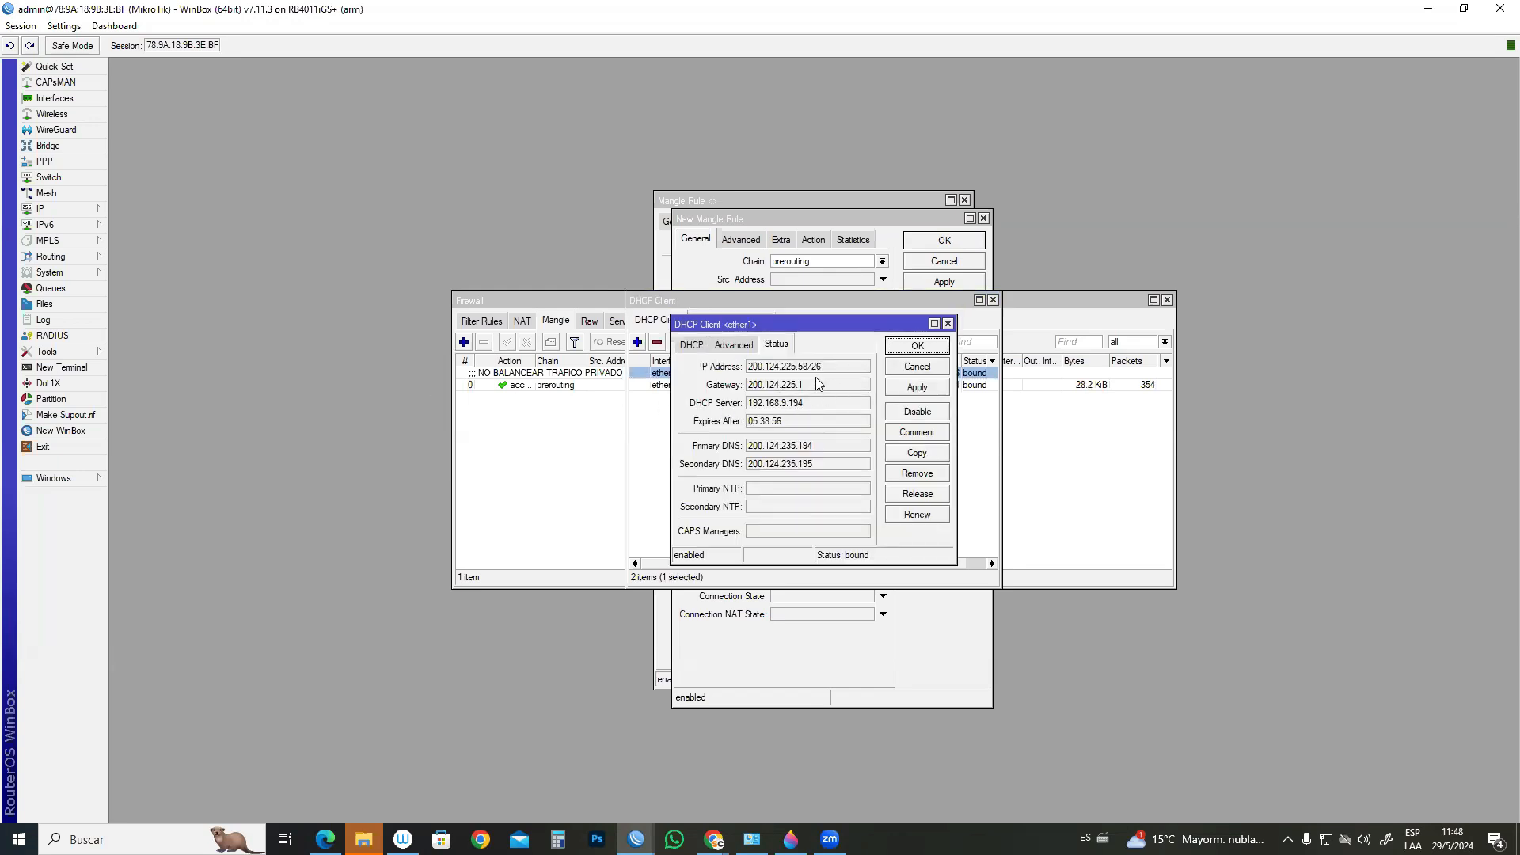
left_click_drag(860, 325, 1102, 330)
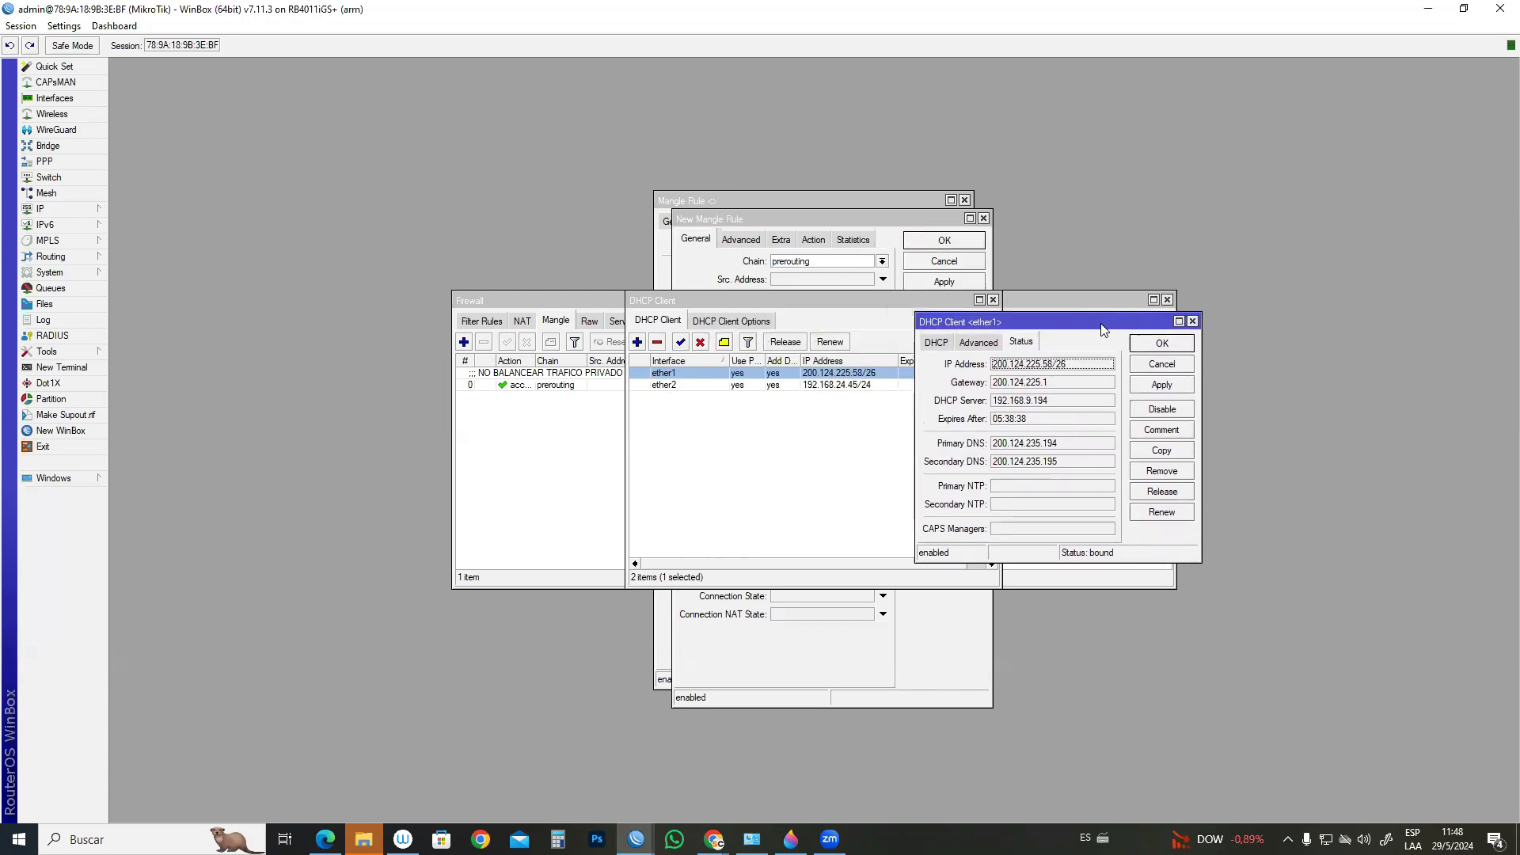
double_click(1061, 384)
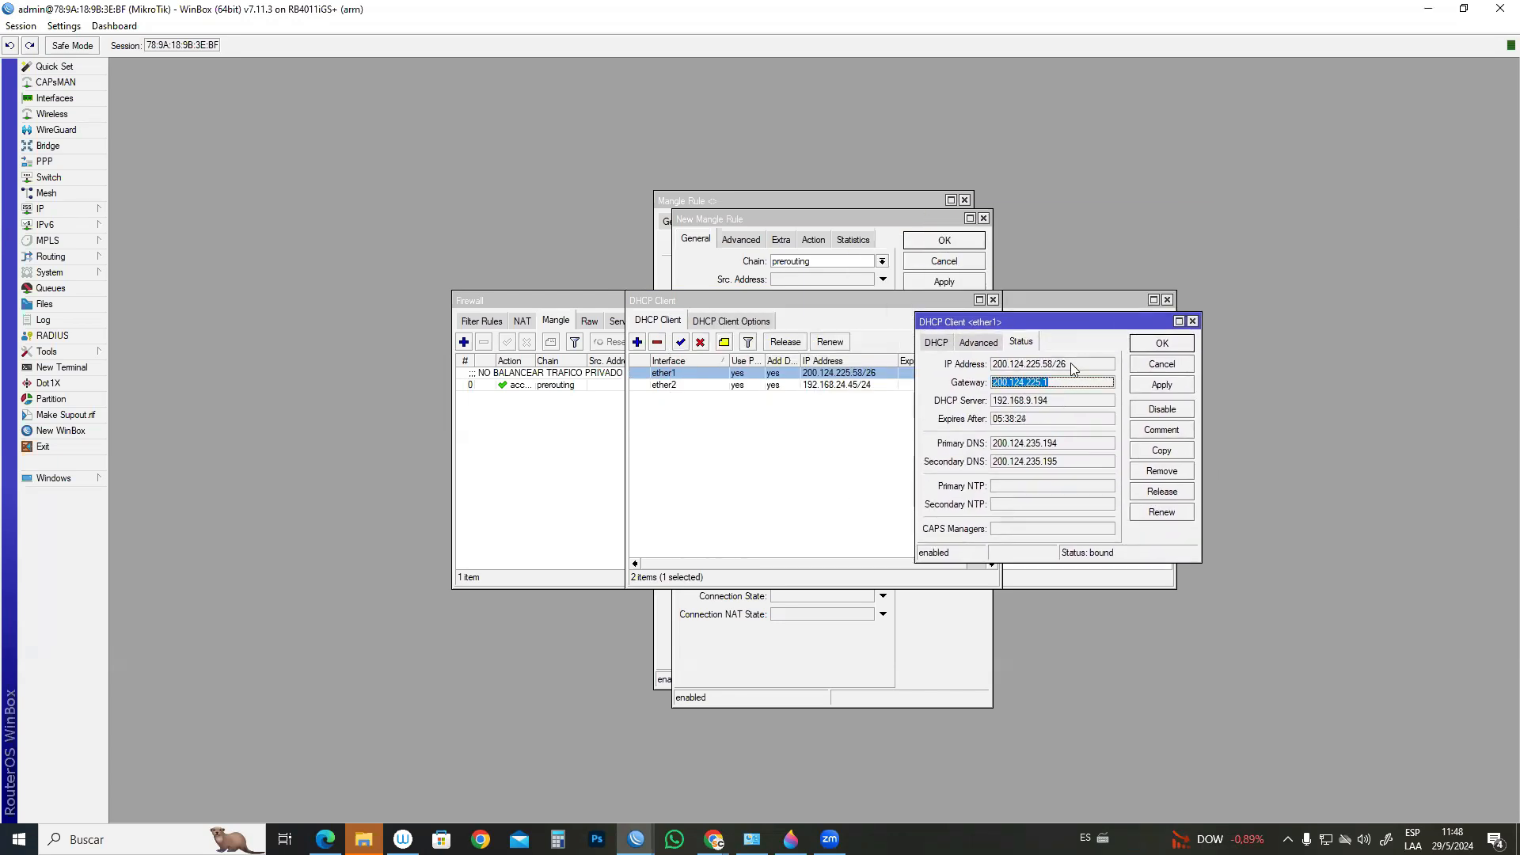
double_click(1072, 364)
left_click(1072, 364)
double_click(1072, 365)
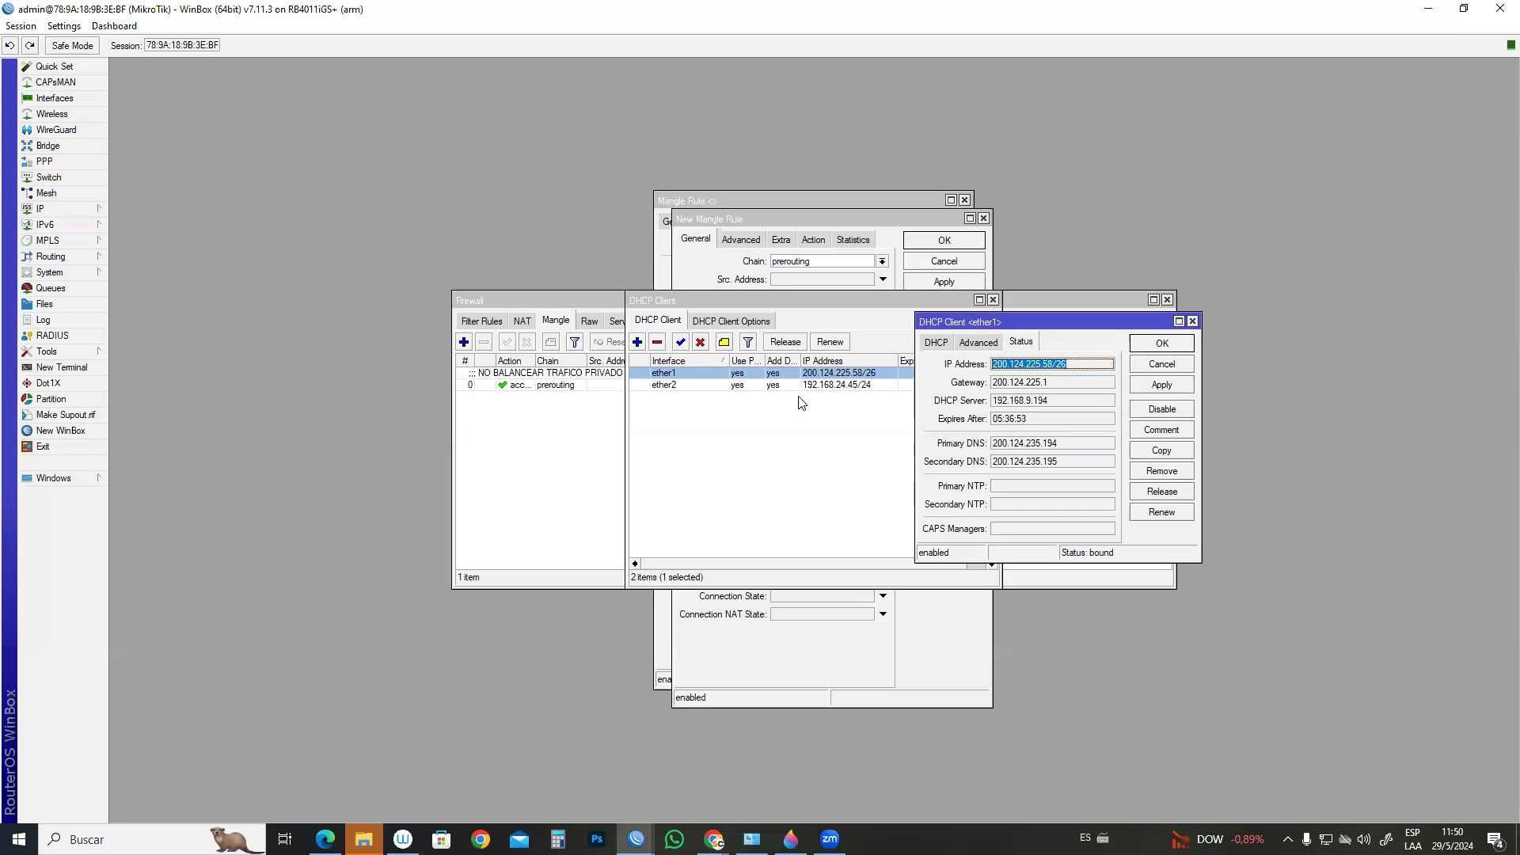
- Change the new mangle rule's destination address to the network 200.124.225.0/26
left_click(569, 436)
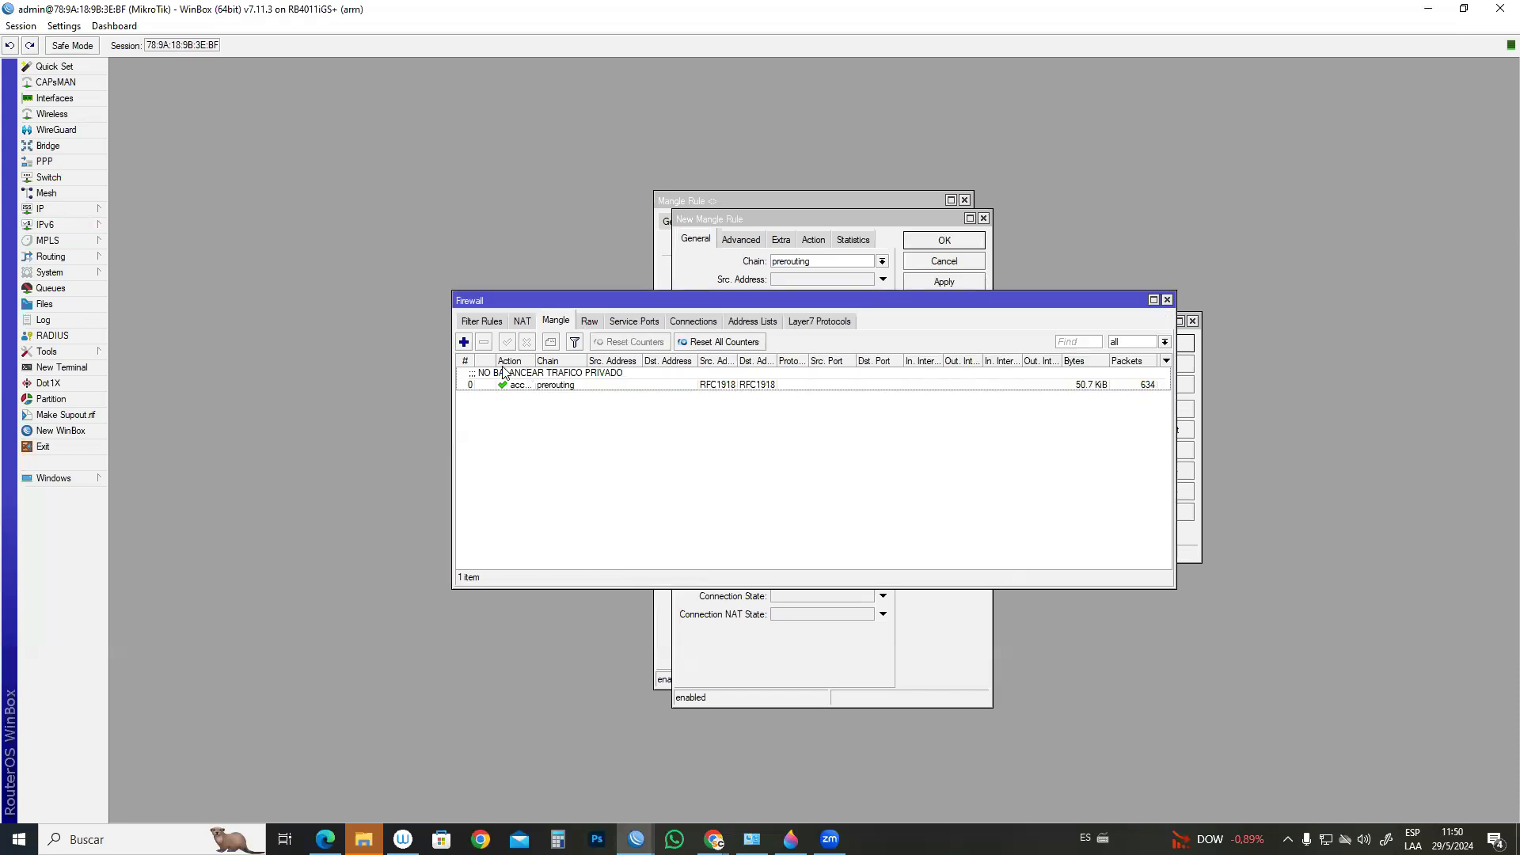
left_click(772, 225)
left_click(867, 299)
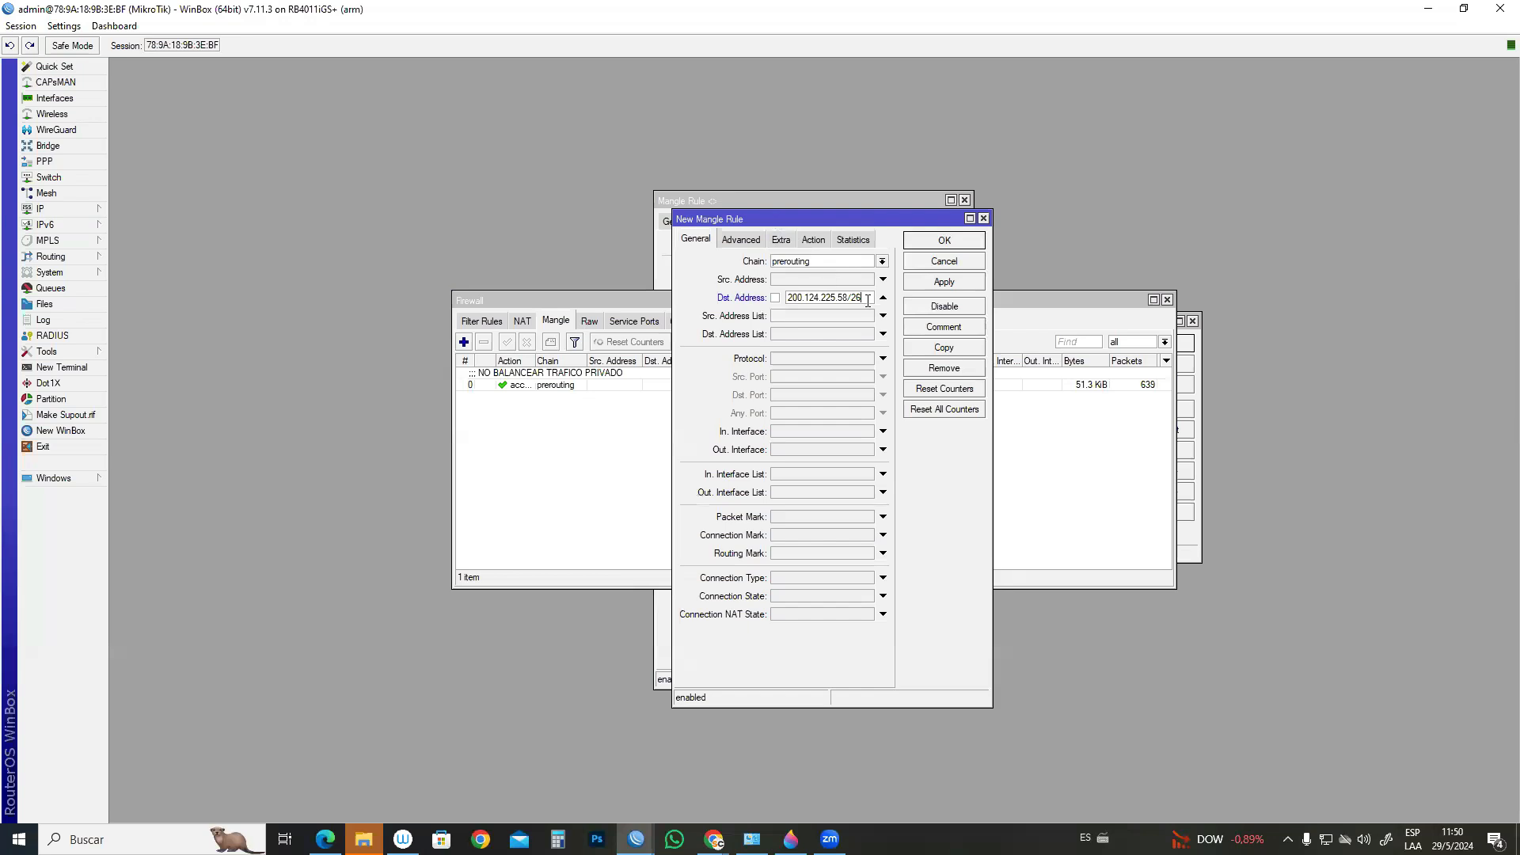
key("BackSpace")
key("BackSpace")
key("BackSpace")
key("BackSpace")
key("BackSpace")
type("0/26")
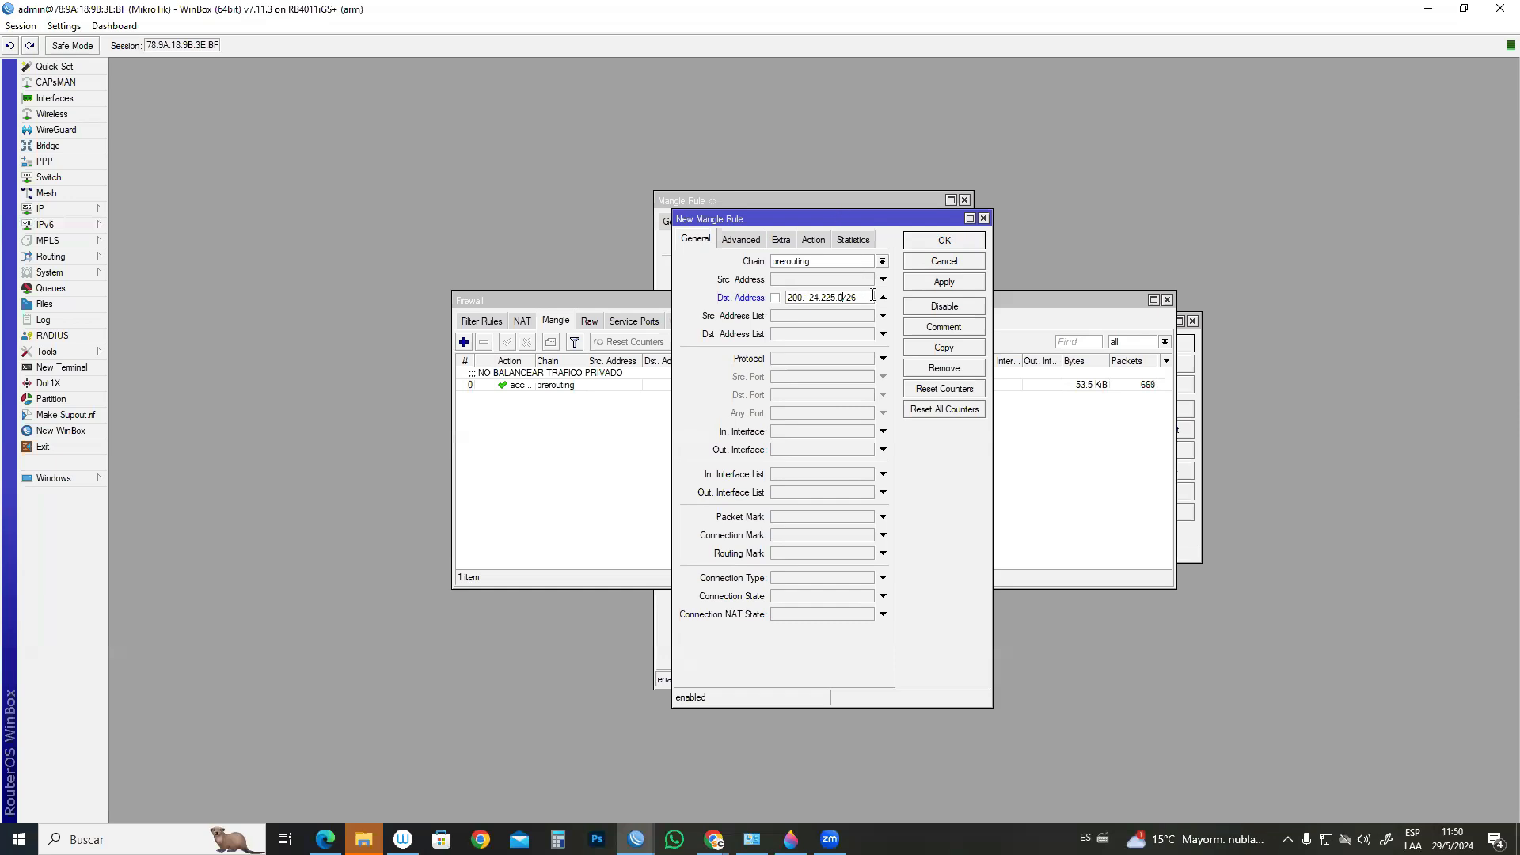
- Set the new mangle rule's incoming interface list to LAN, keep accept as the action, and save the rule
left_click(854, 475)
left_click(868, 474)
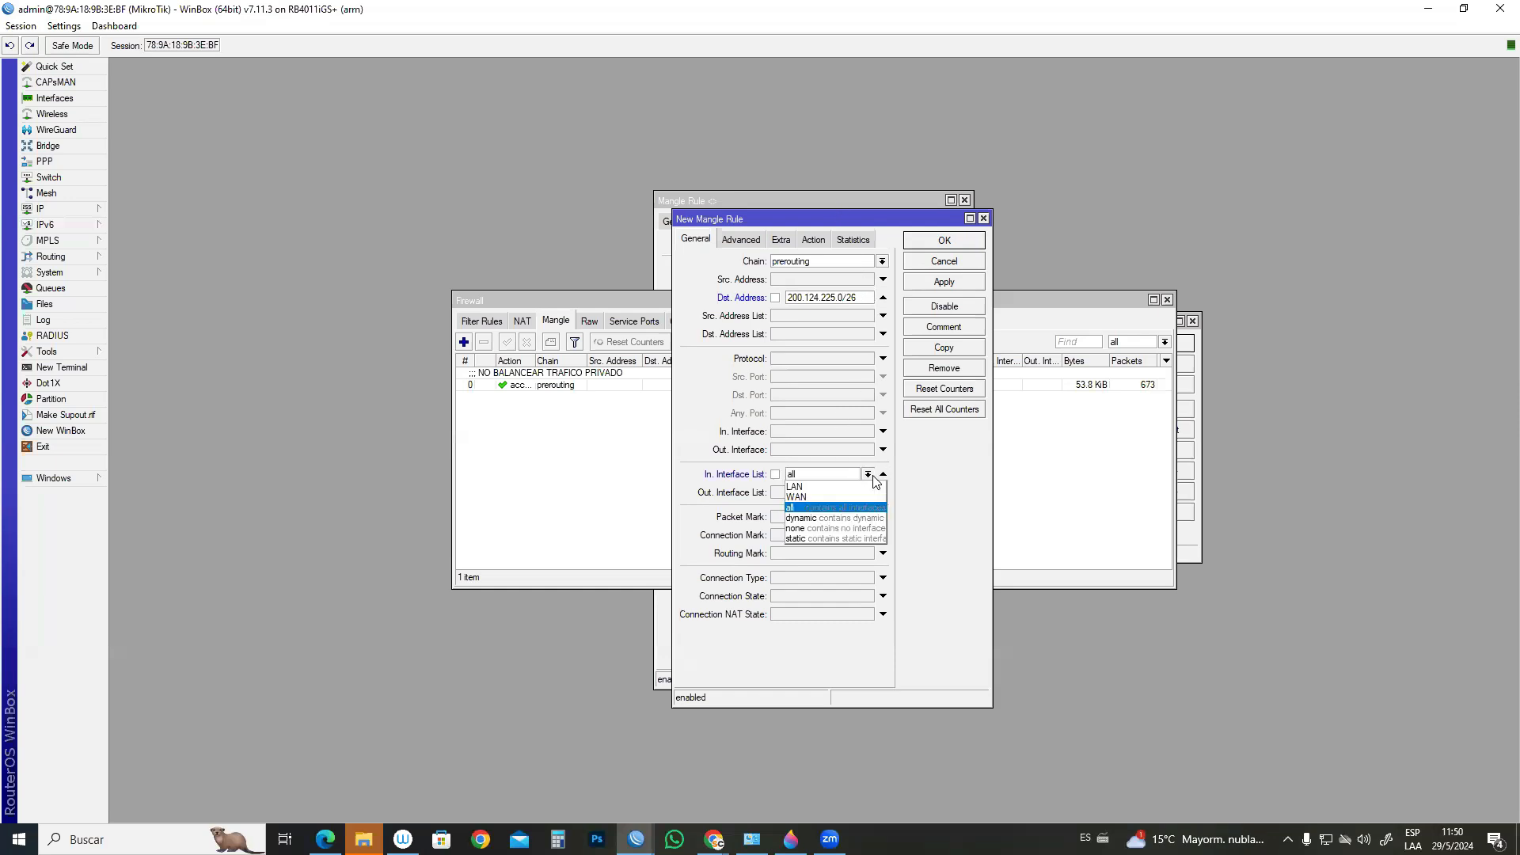
left_click(836, 493)
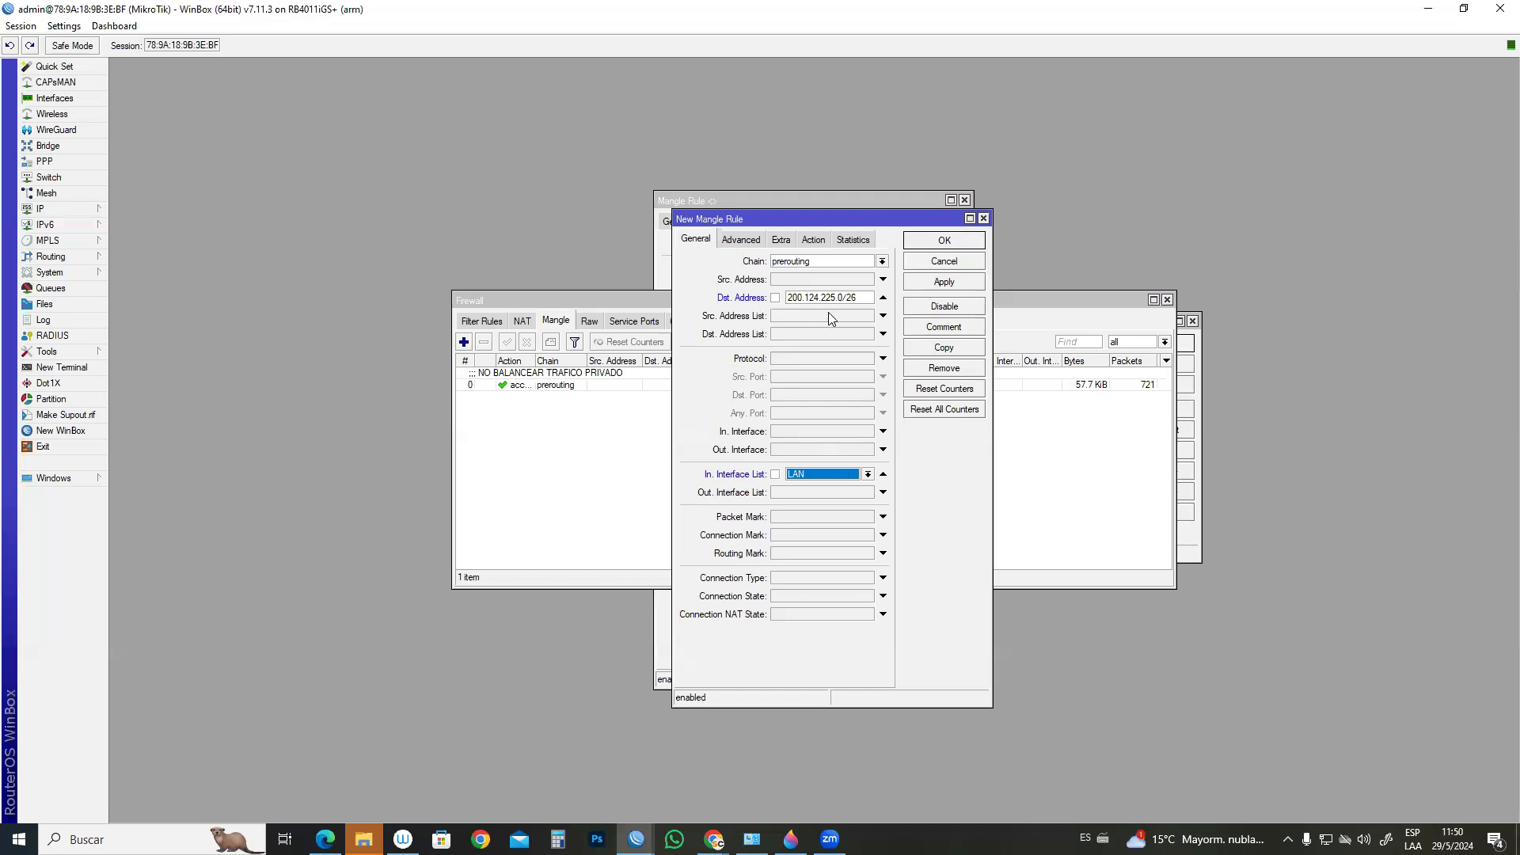
left_click(811, 241)
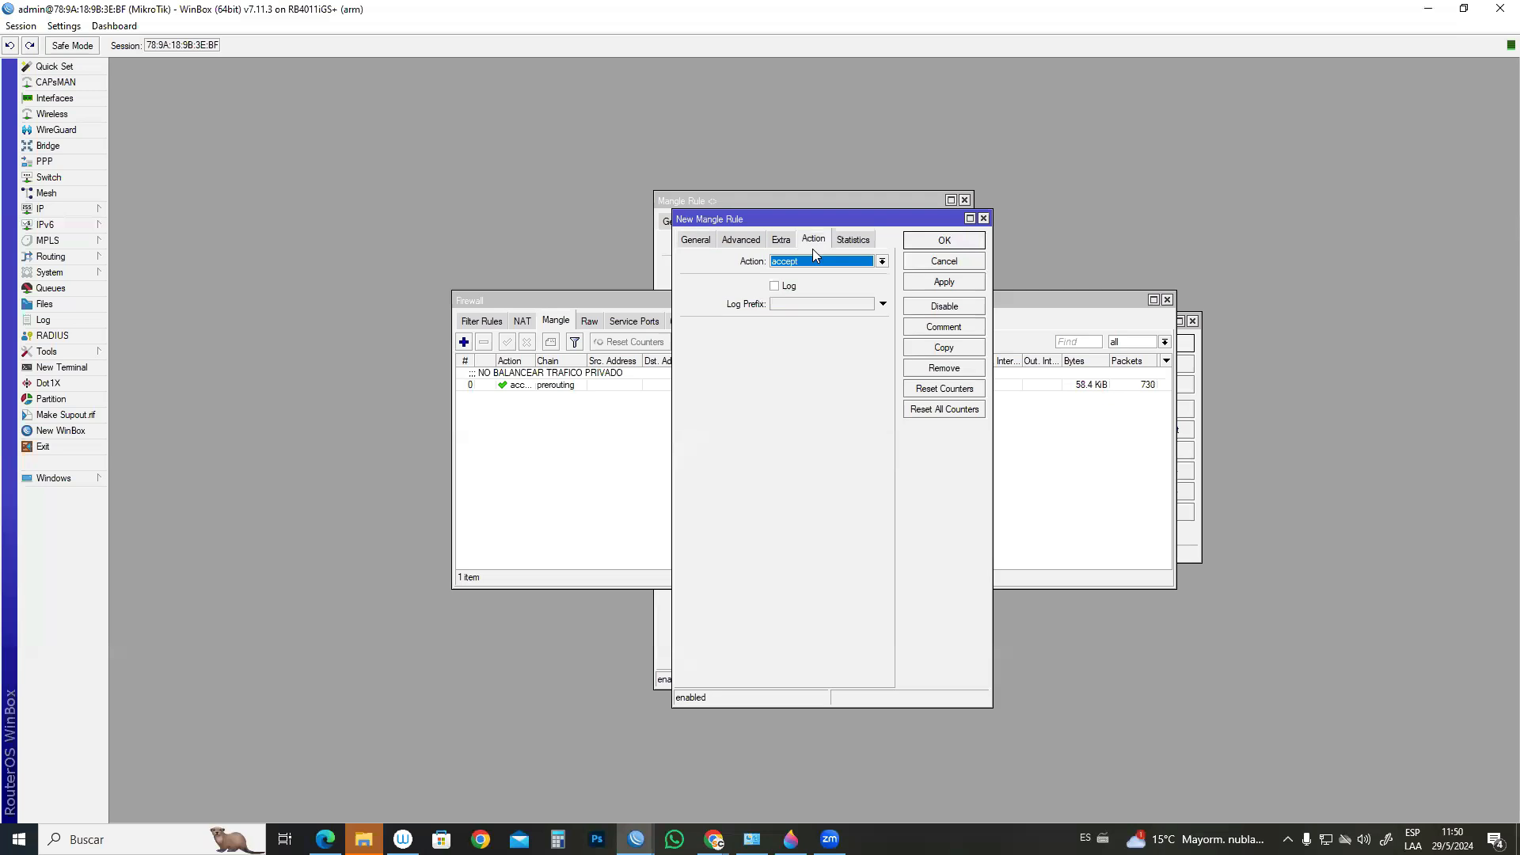
left_click(943, 282)
left_click(944, 240)
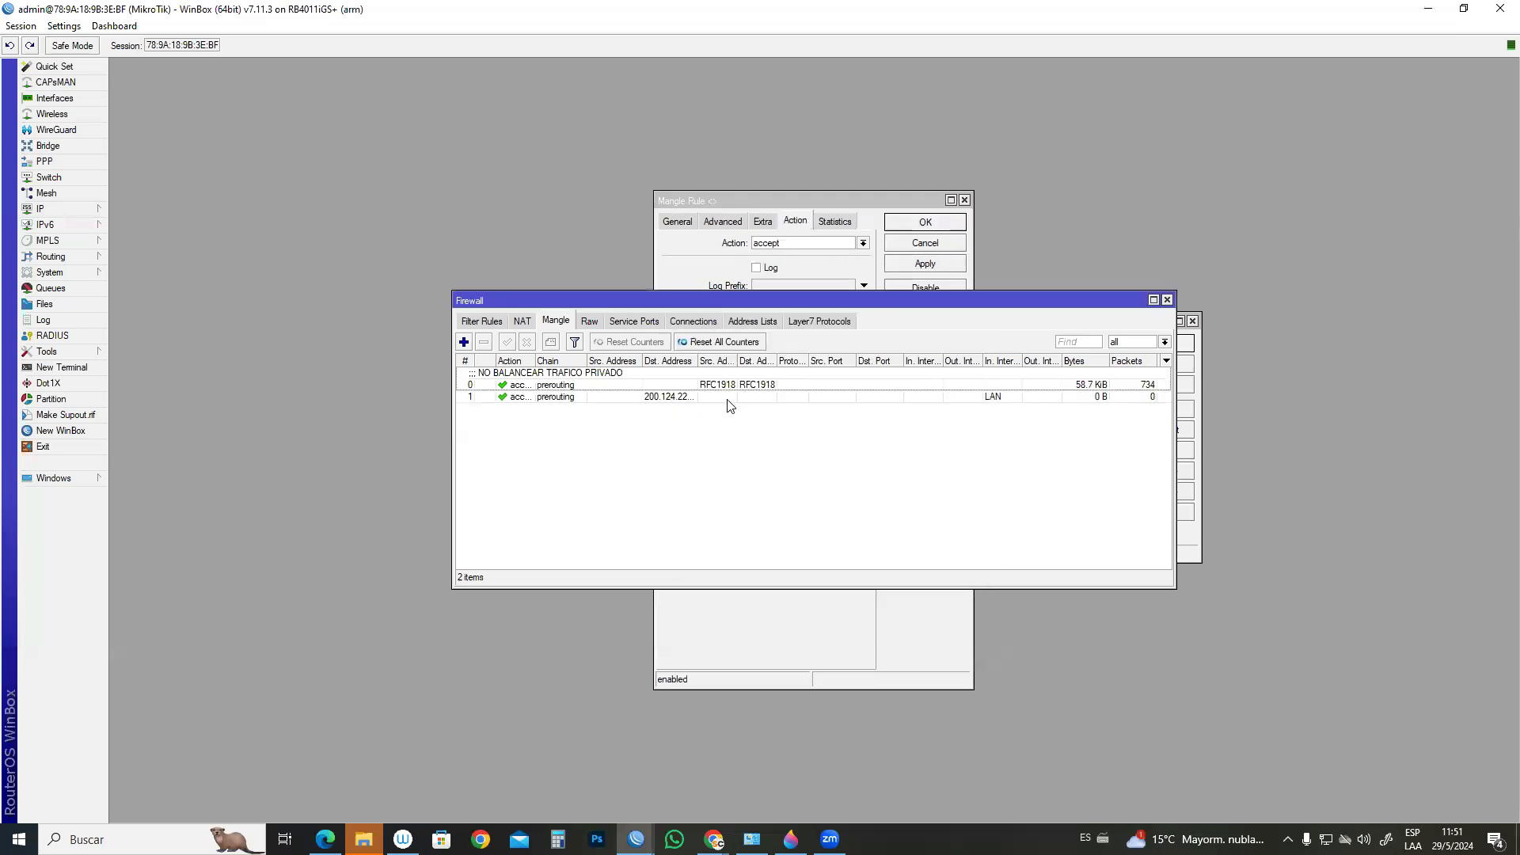
- Add the comment INICIO PCC to the mangle rule for destination 200.124.225.0/26
left_click(527, 398)
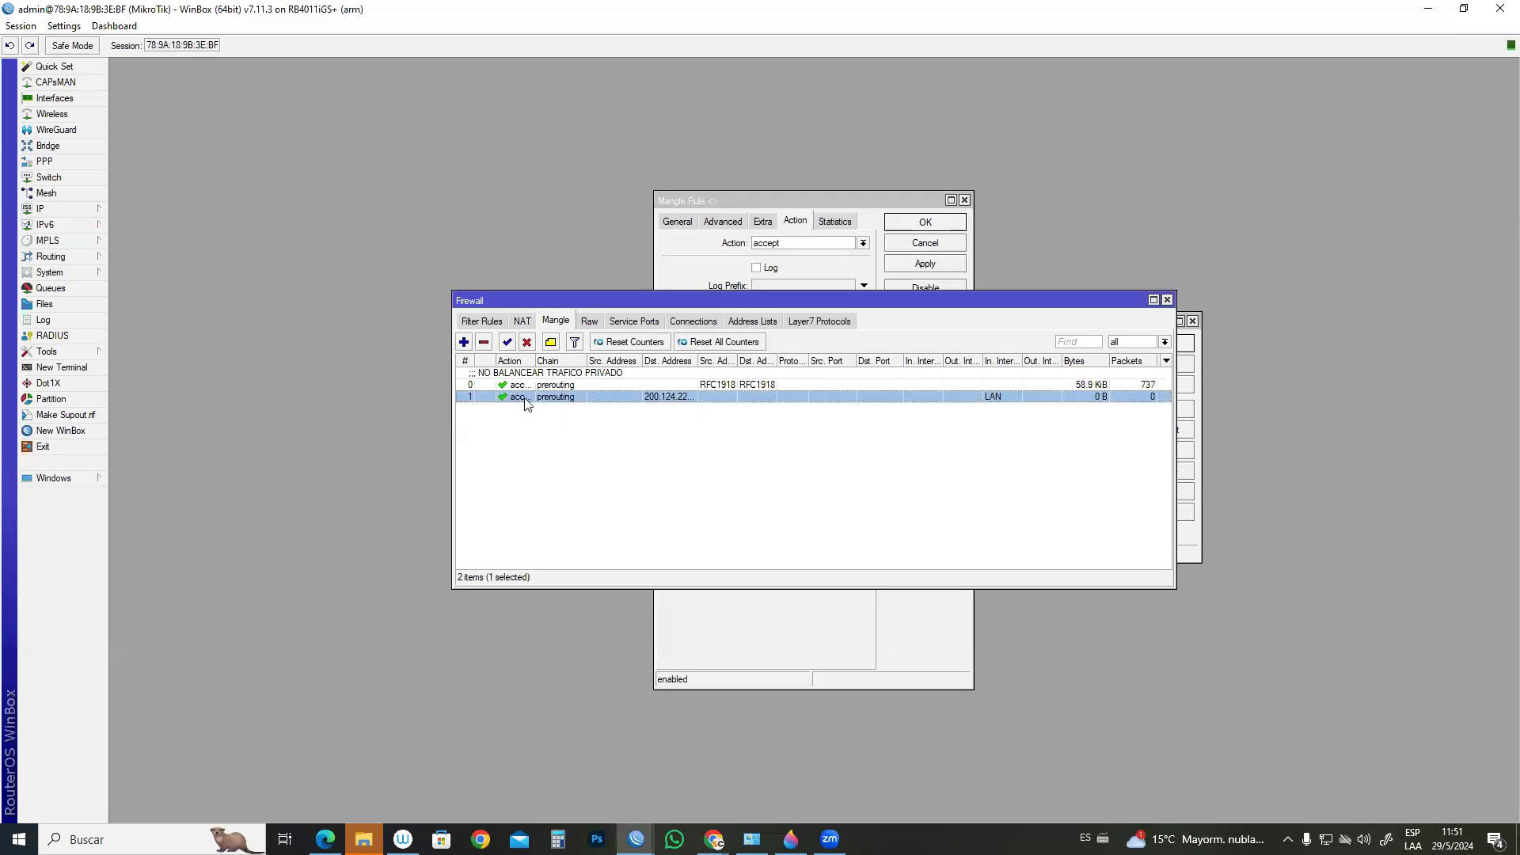
double_click(526, 400)
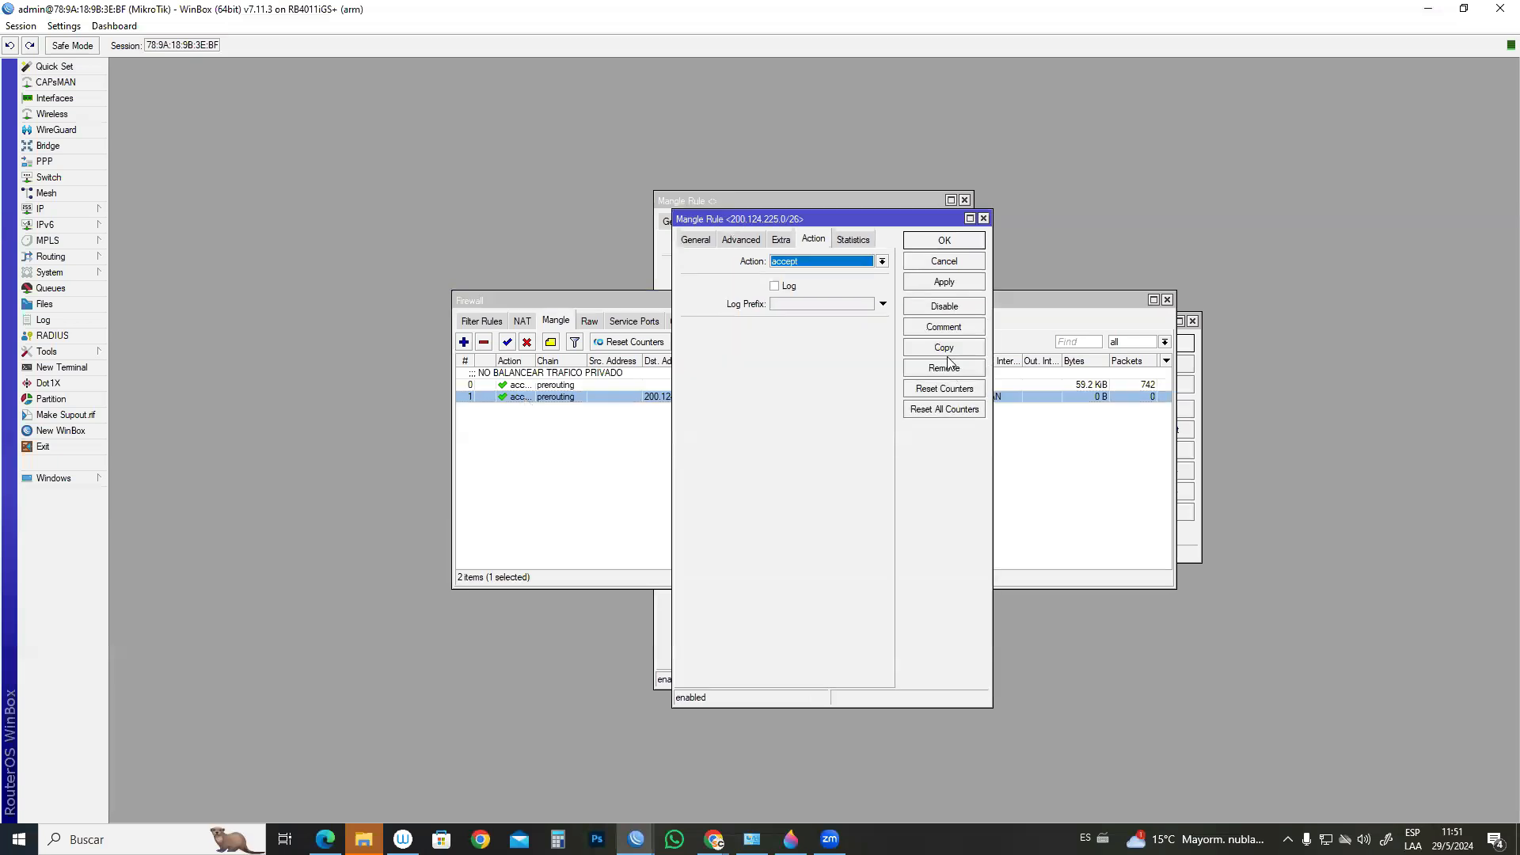
left_click(946, 328)
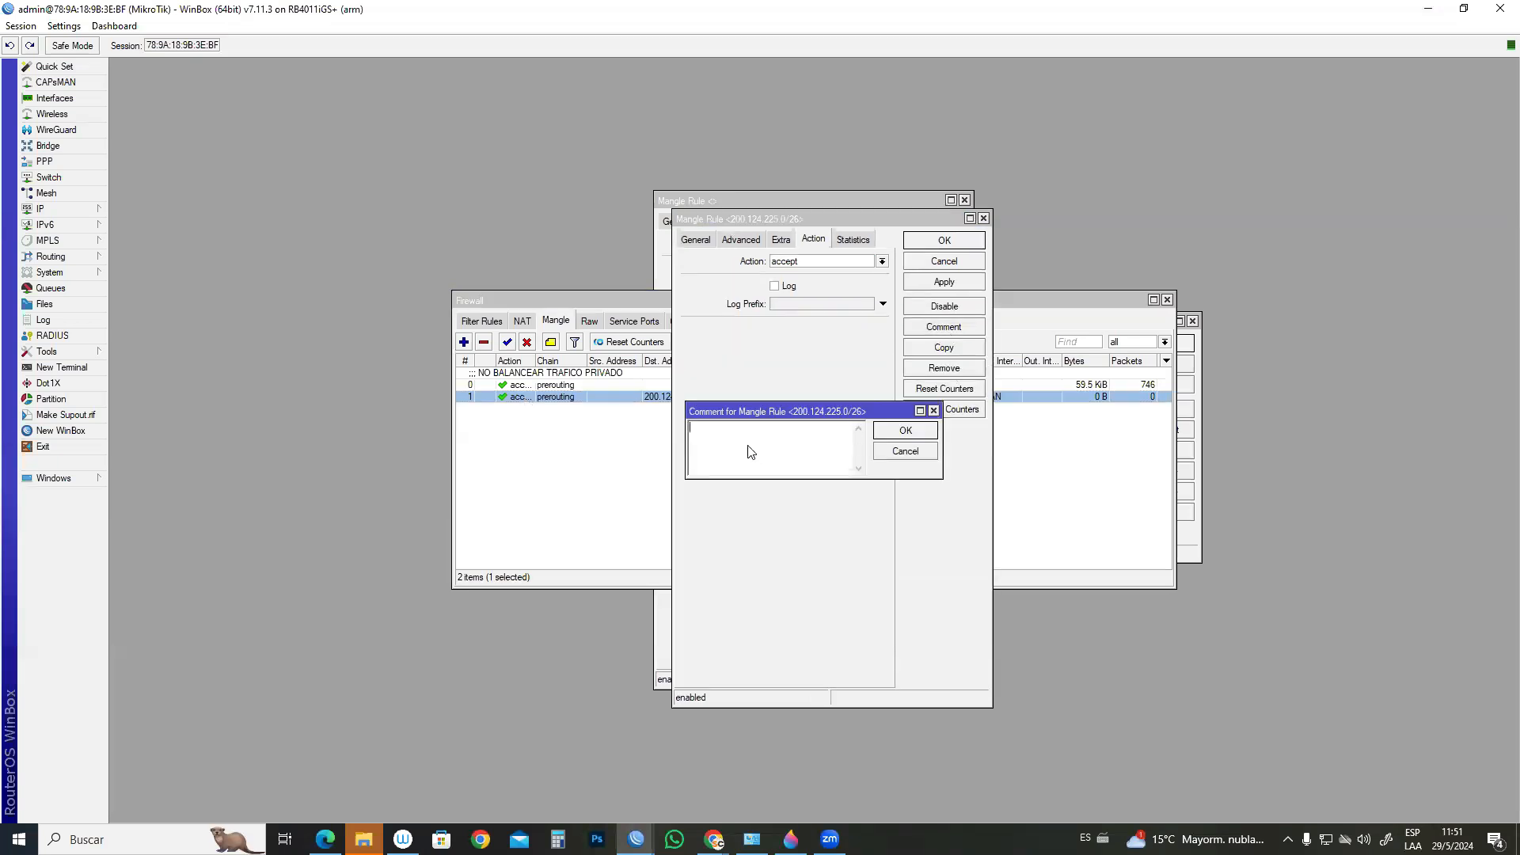
type("ACEPTAR TRAFICO")
key("BackSpace")
key("BackSpace")
key("BackSpace")
key("BackSpace")
key("BackSpace")
key("BackSpace")
key("BackSpace")
key("BackSpace")
key("BackSpace")
key("BackSpace")
key("BackSpace")
key("BackSpace")
key("BackSpace")
key("BackSpace")
type("INICIO PCC")
left_click(893, 435)
- Copy the 200.124.225.0/26 mangle rule, set the copy's destination address to 192.168.24.0/24, and save both rules
left_click(931, 351)
left_click(713, 257)
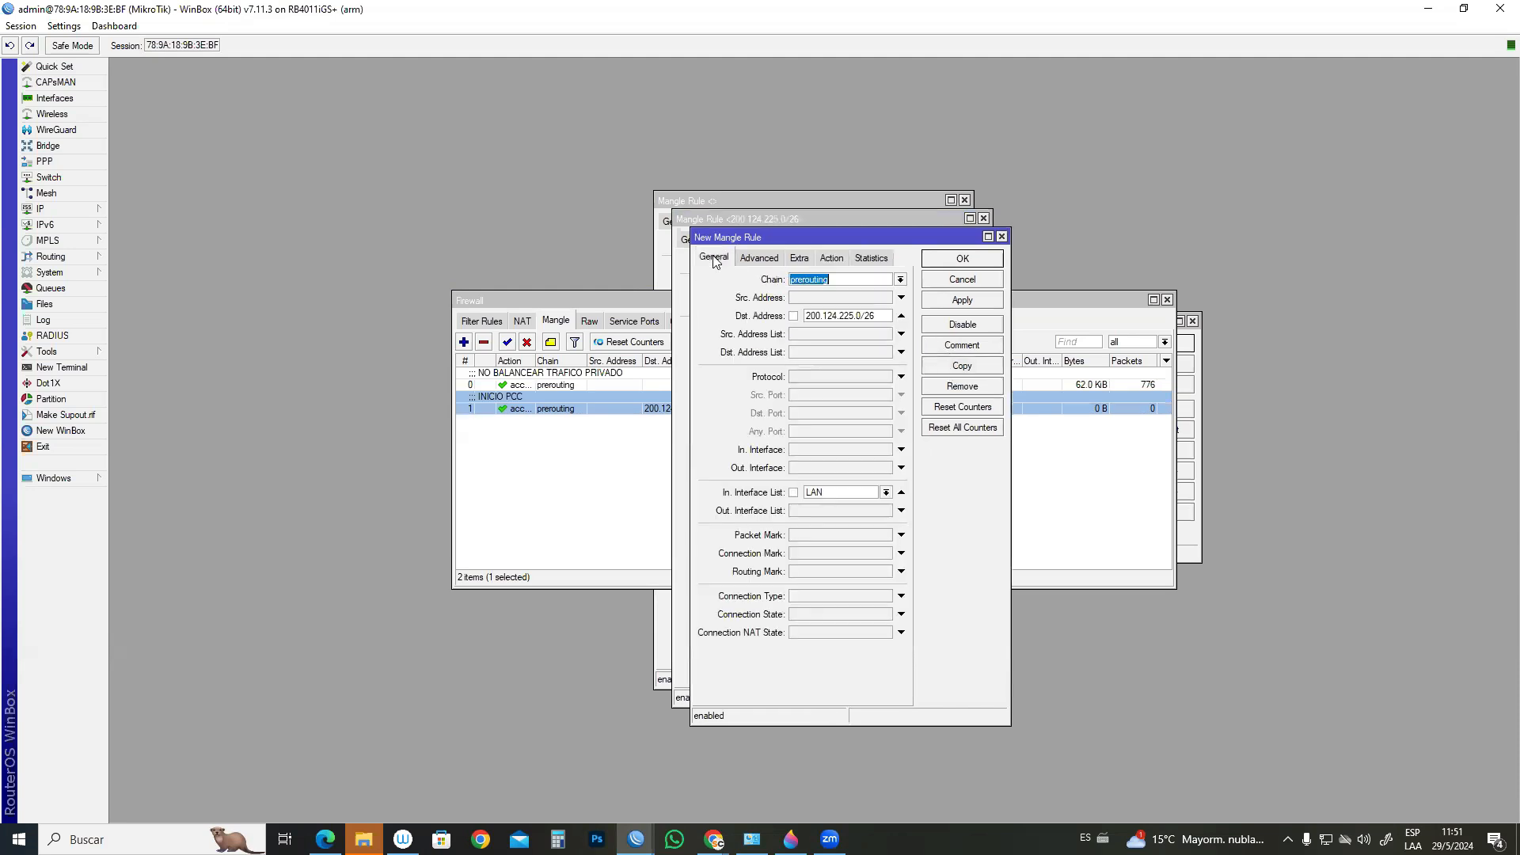
left_click_drag(890, 315, 804, 316)
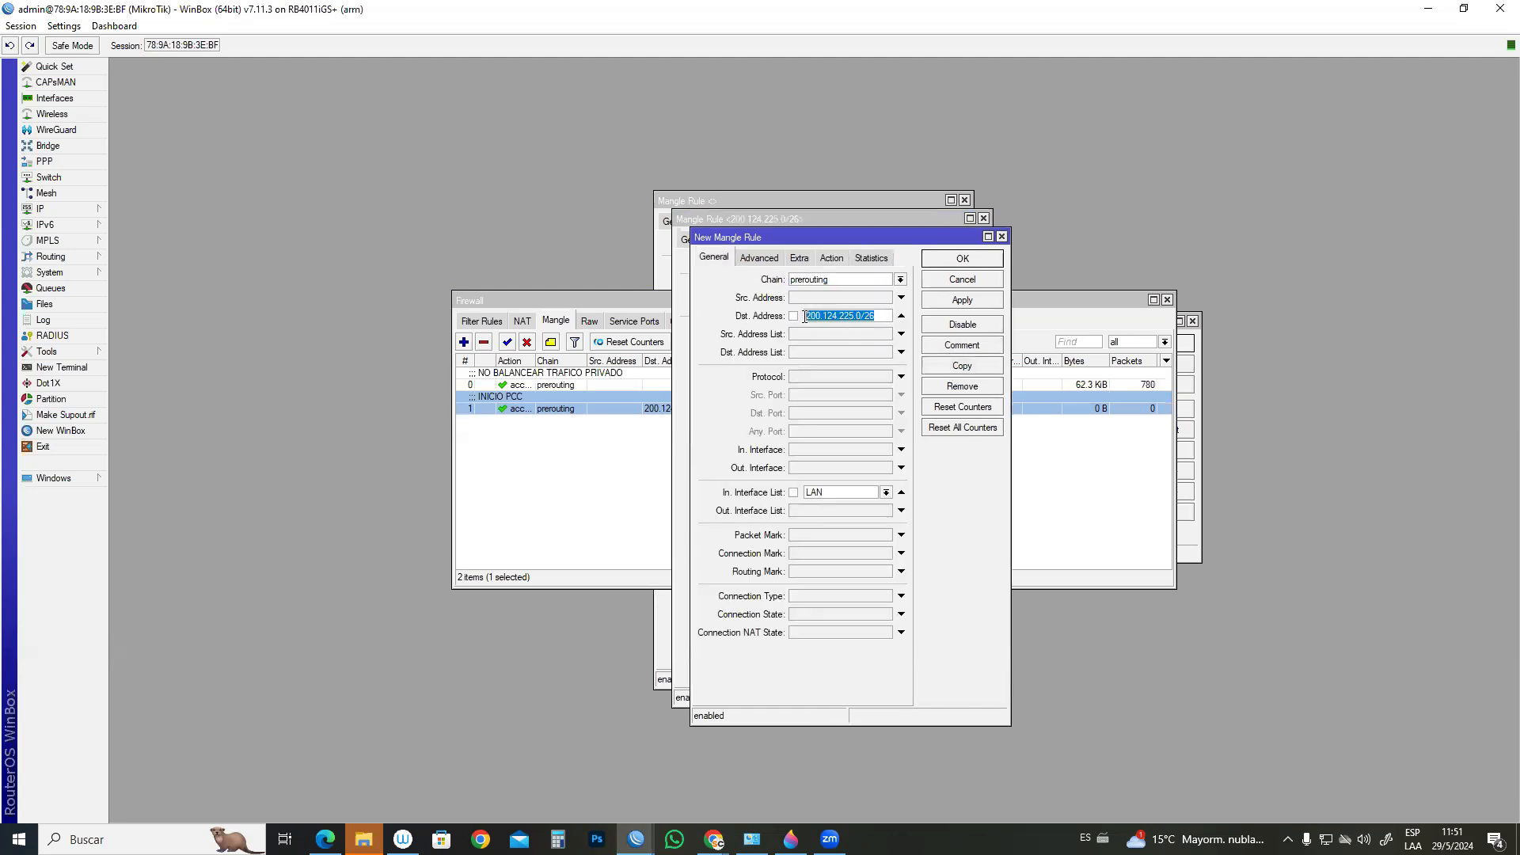
type("192.168.24.0/24")
double_click(854, 317)
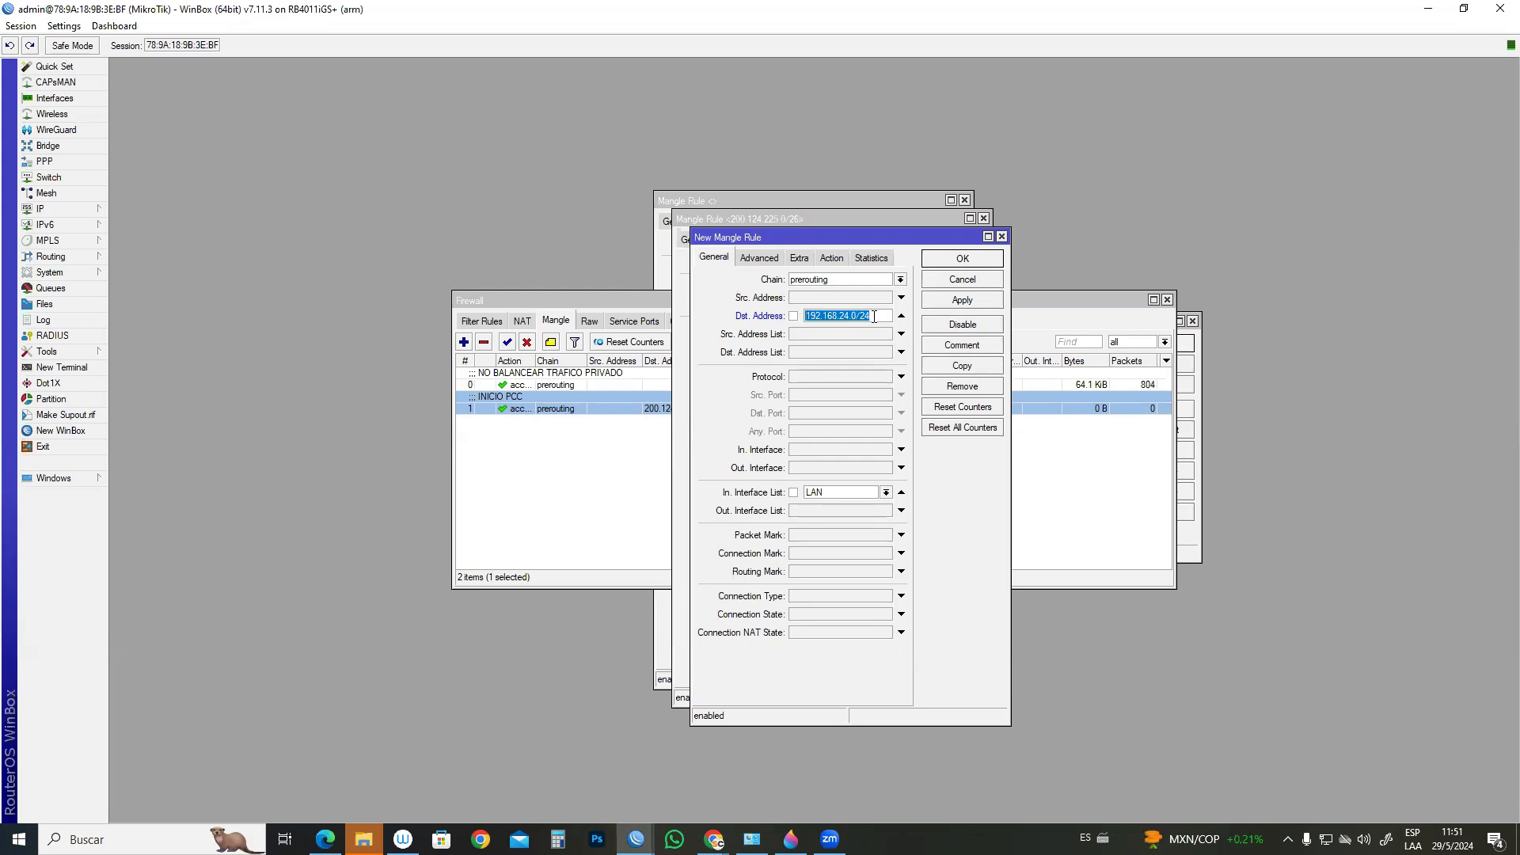
left_click(881, 316)
left_click_drag(882, 316, 794, 316)
left_click(825, 259)
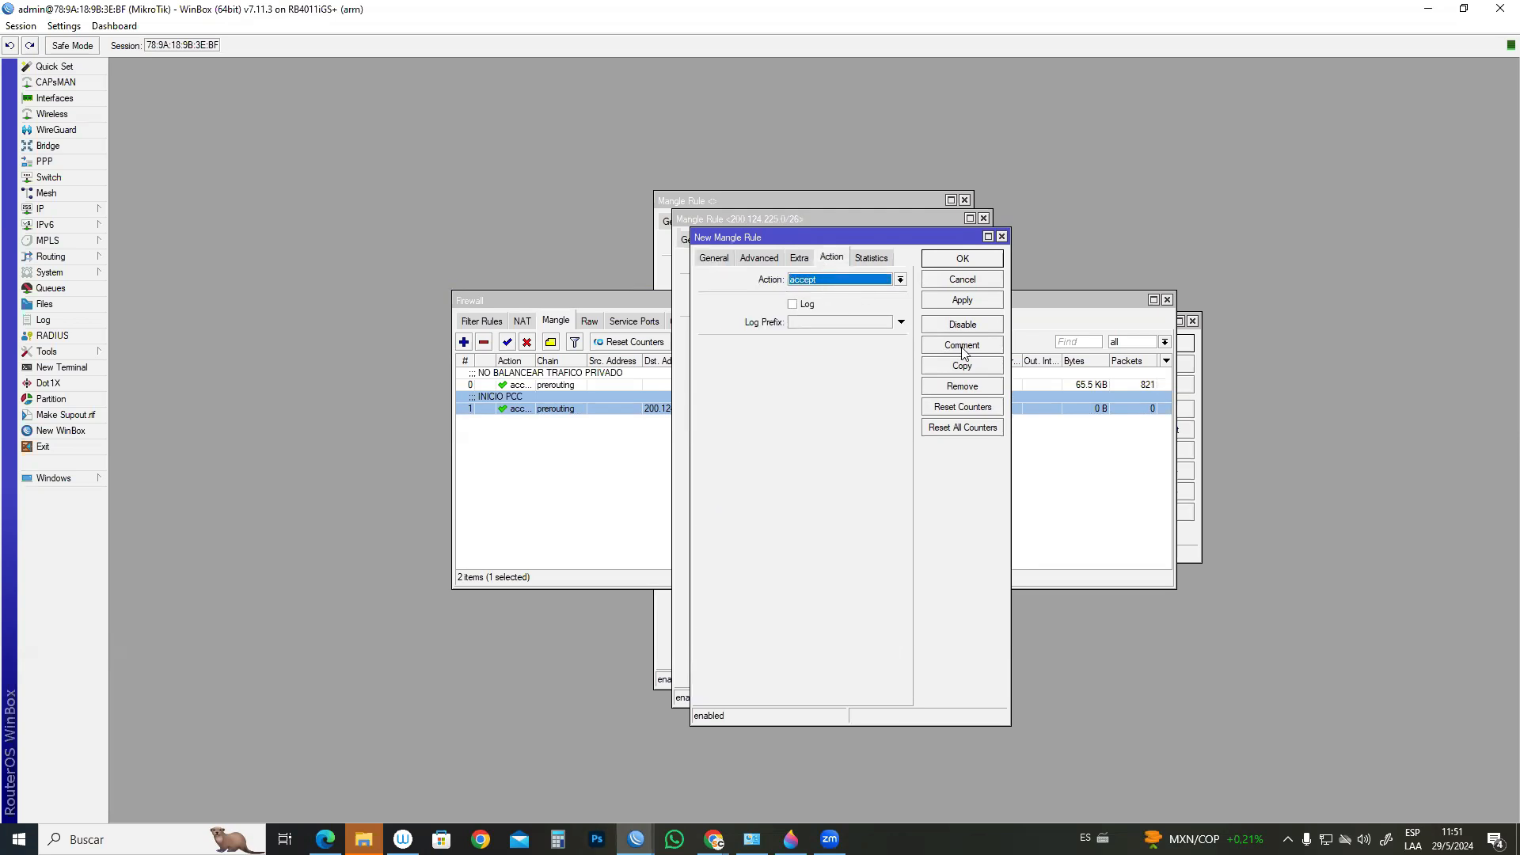
left_click(962, 301)
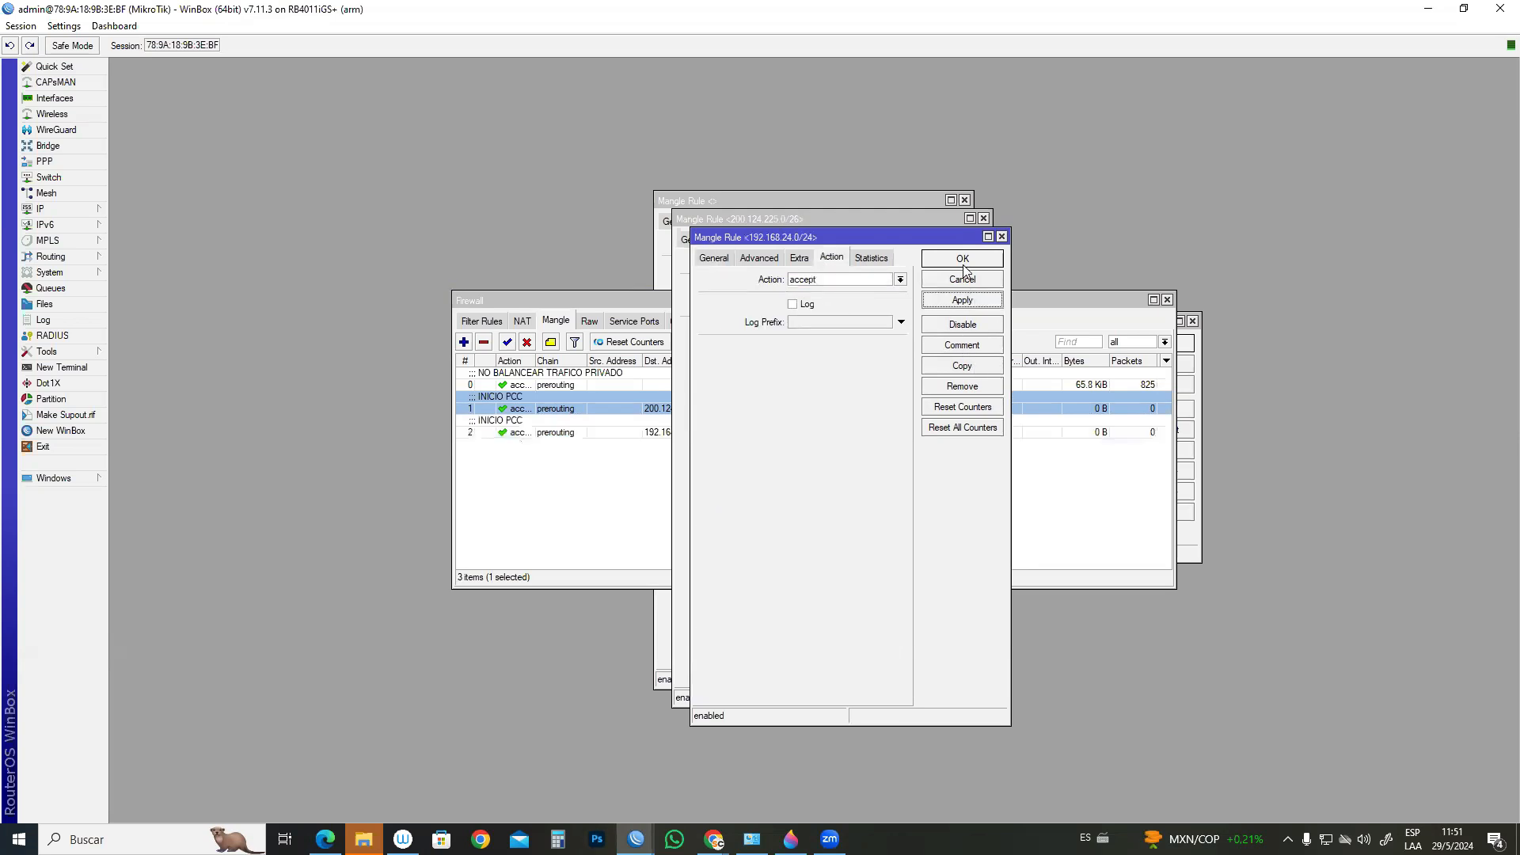
left_click(963, 259)
left_click(945, 240)
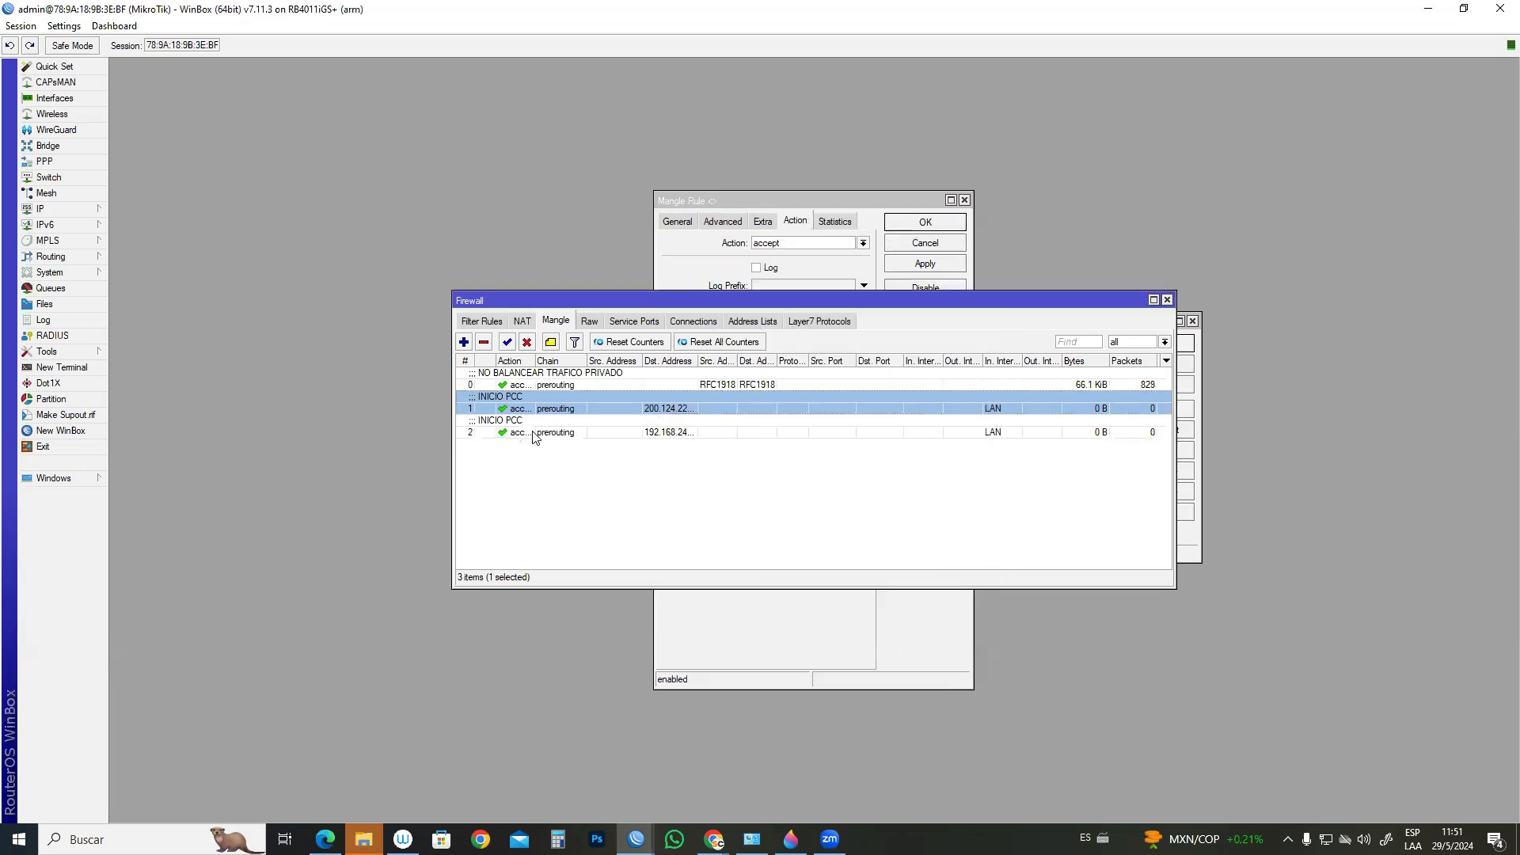
- Clear the comment of the mangle rule for destination 192.168.24.0/24 and save it
double_click(535, 434)
left_click(955, 329)
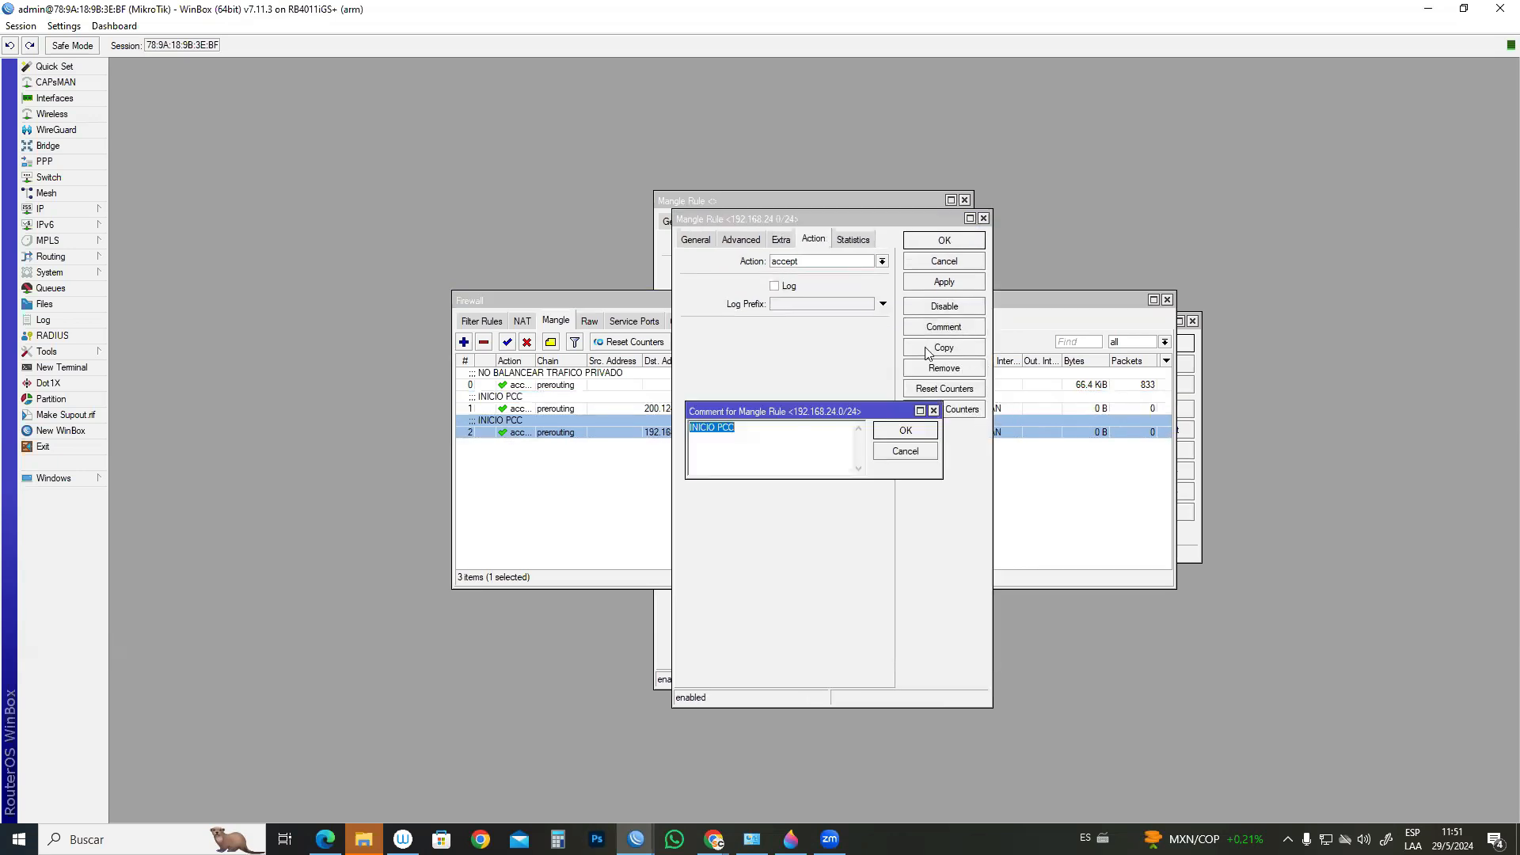
key("BackSpace")
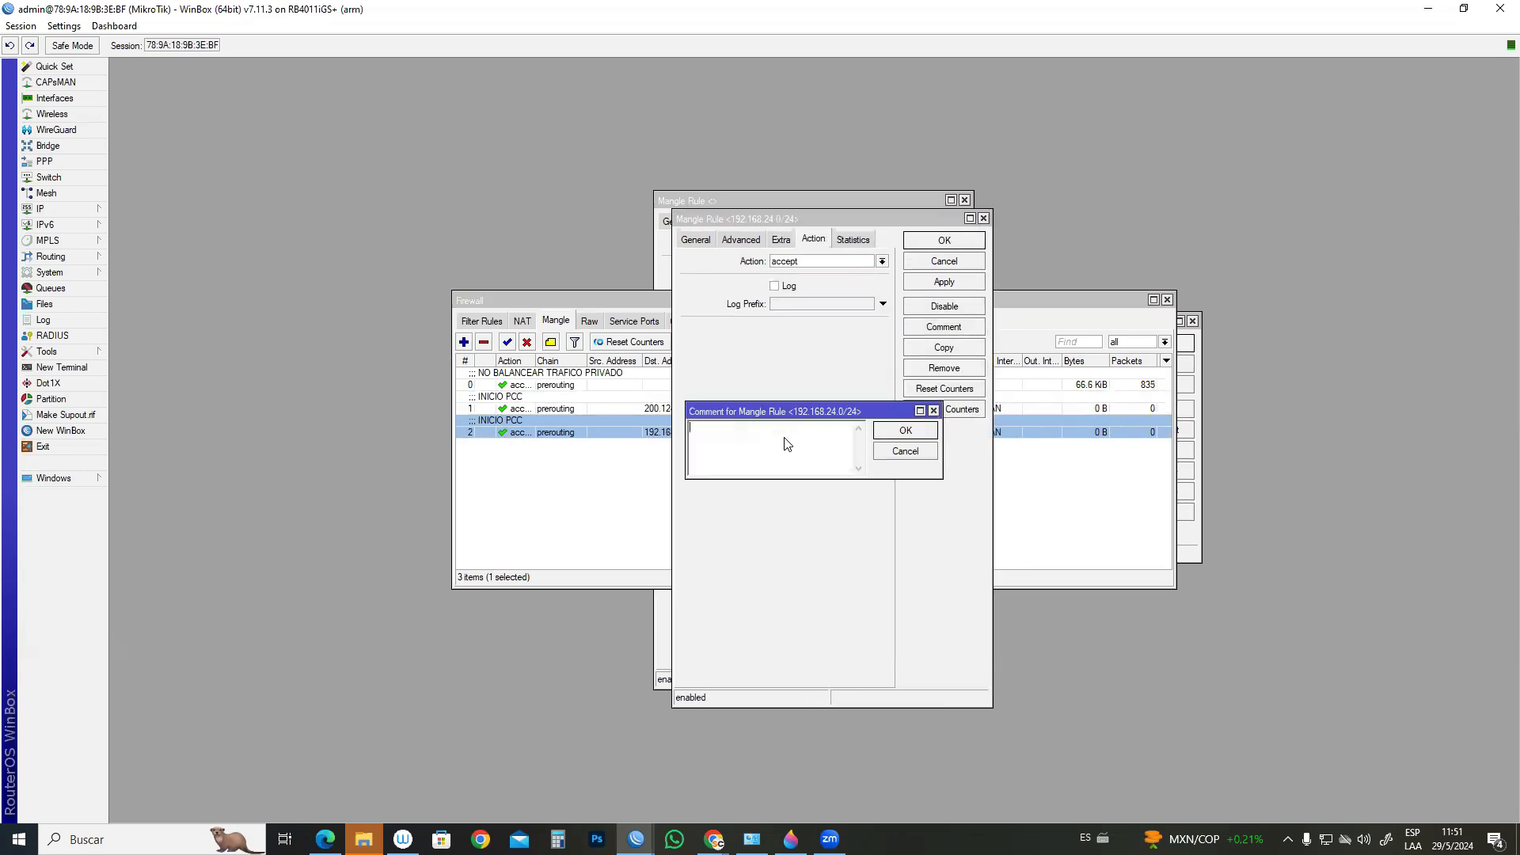
left_click(916, 436)
left_click(953, 244)
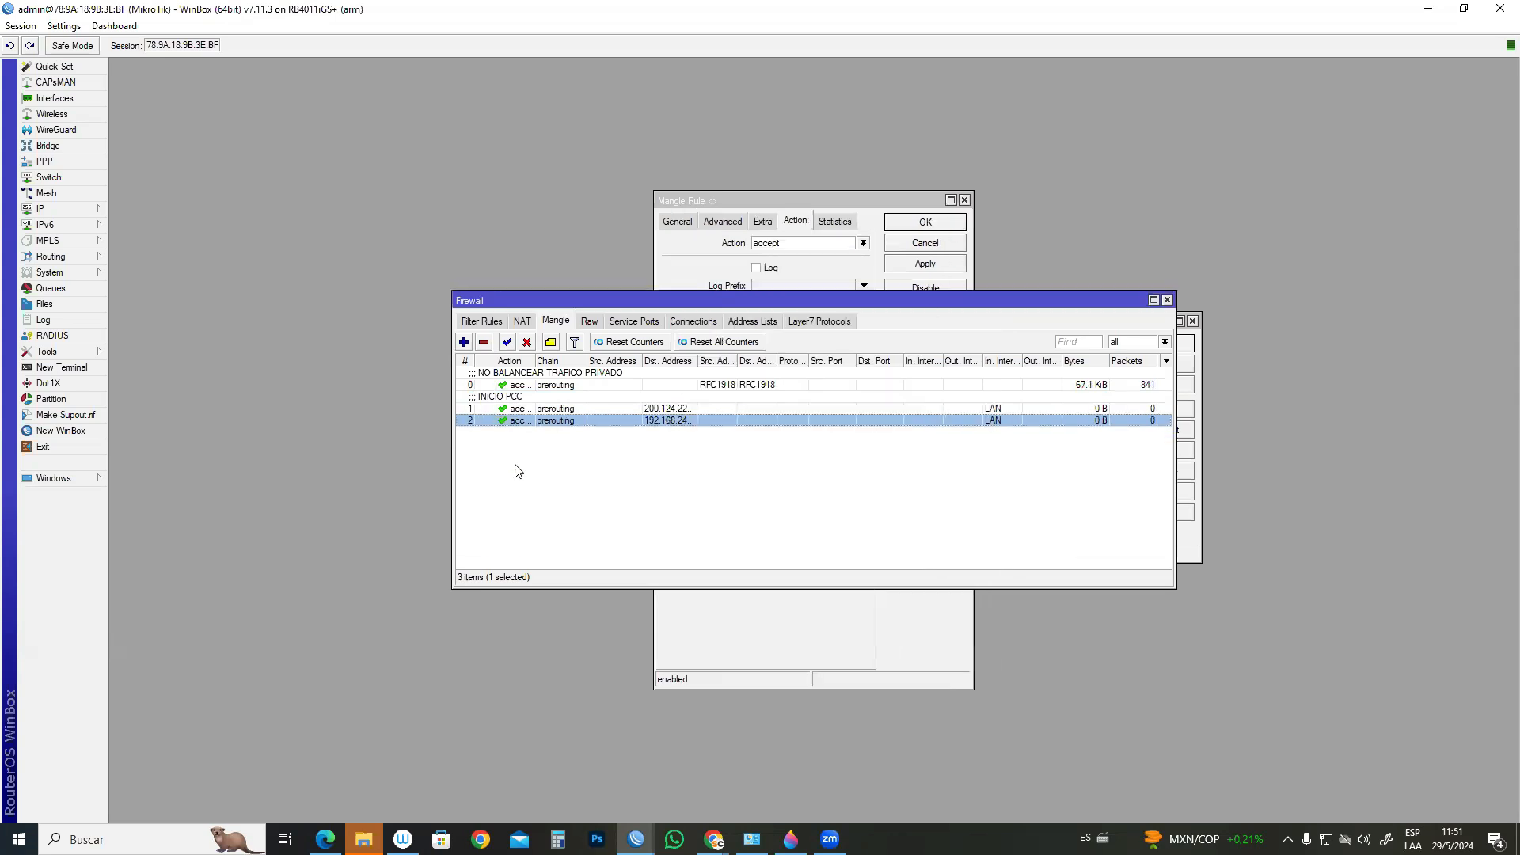
left_click(513, 410)
left_click(516, 422)
left_click(516, 411)
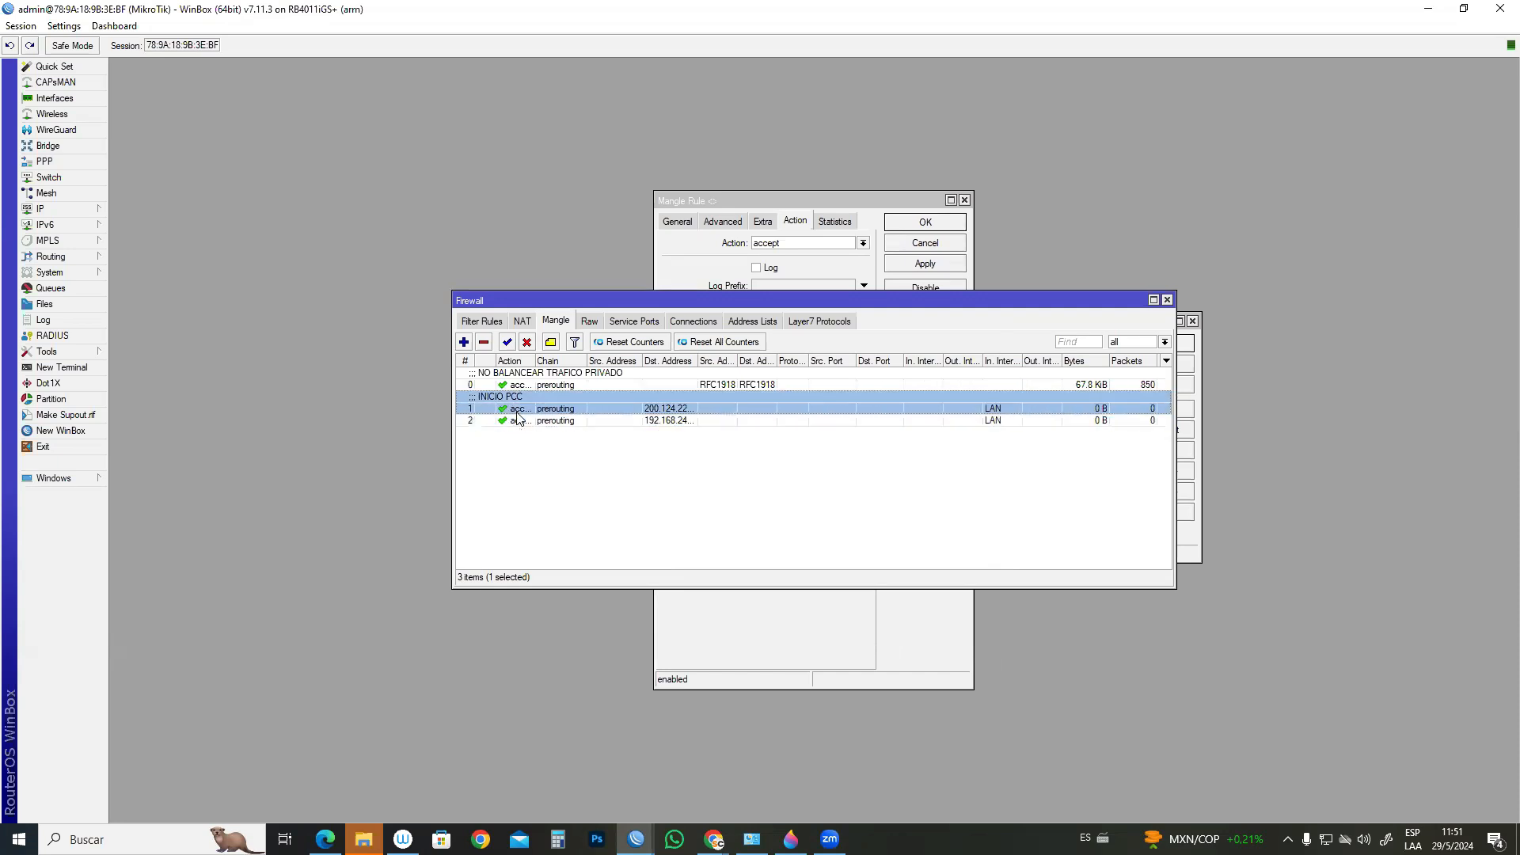
left_click(517, 419)
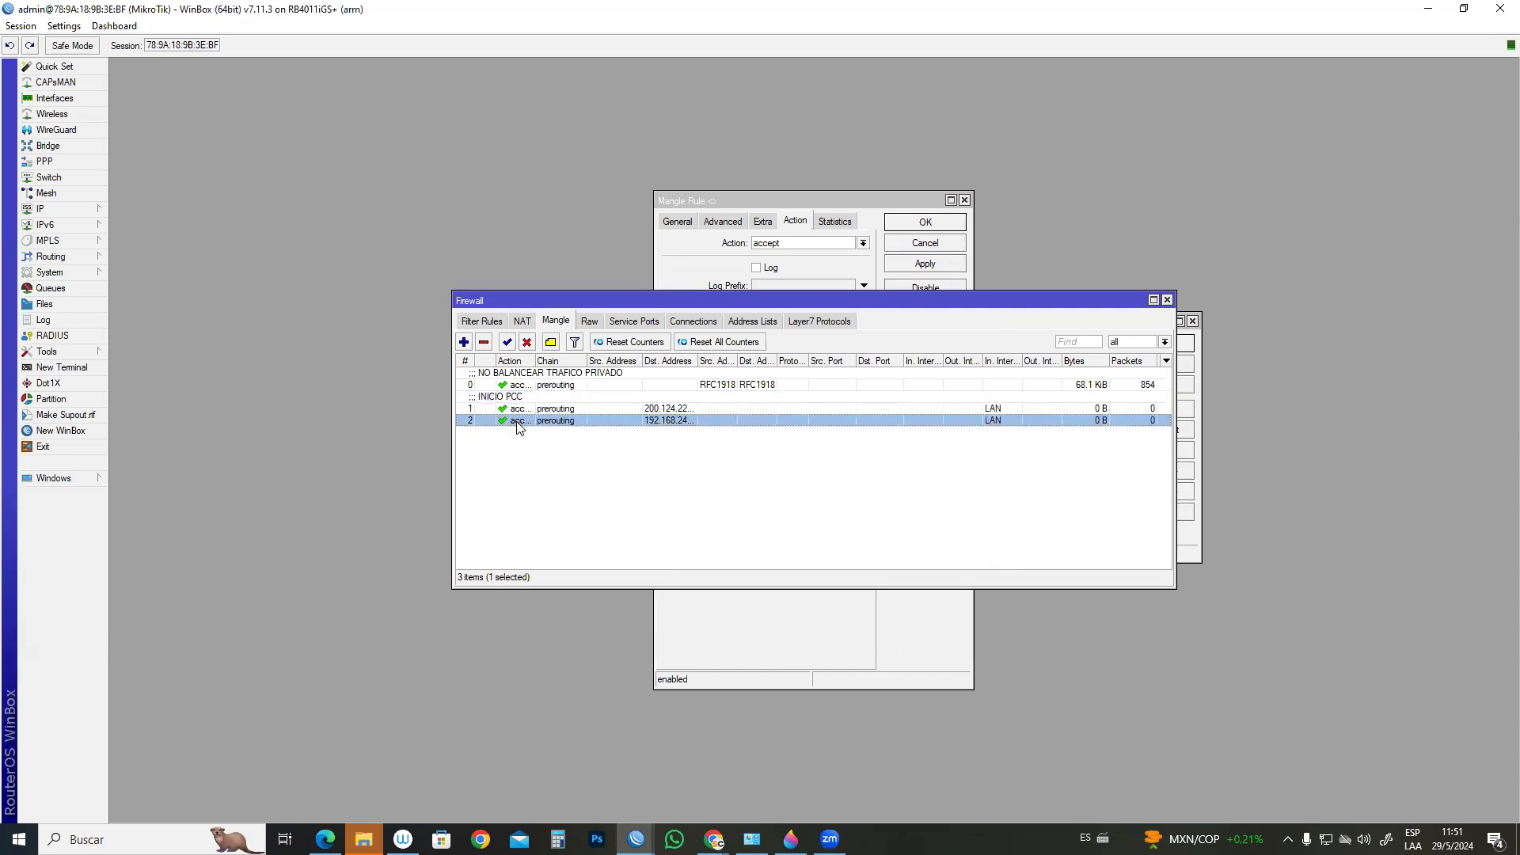
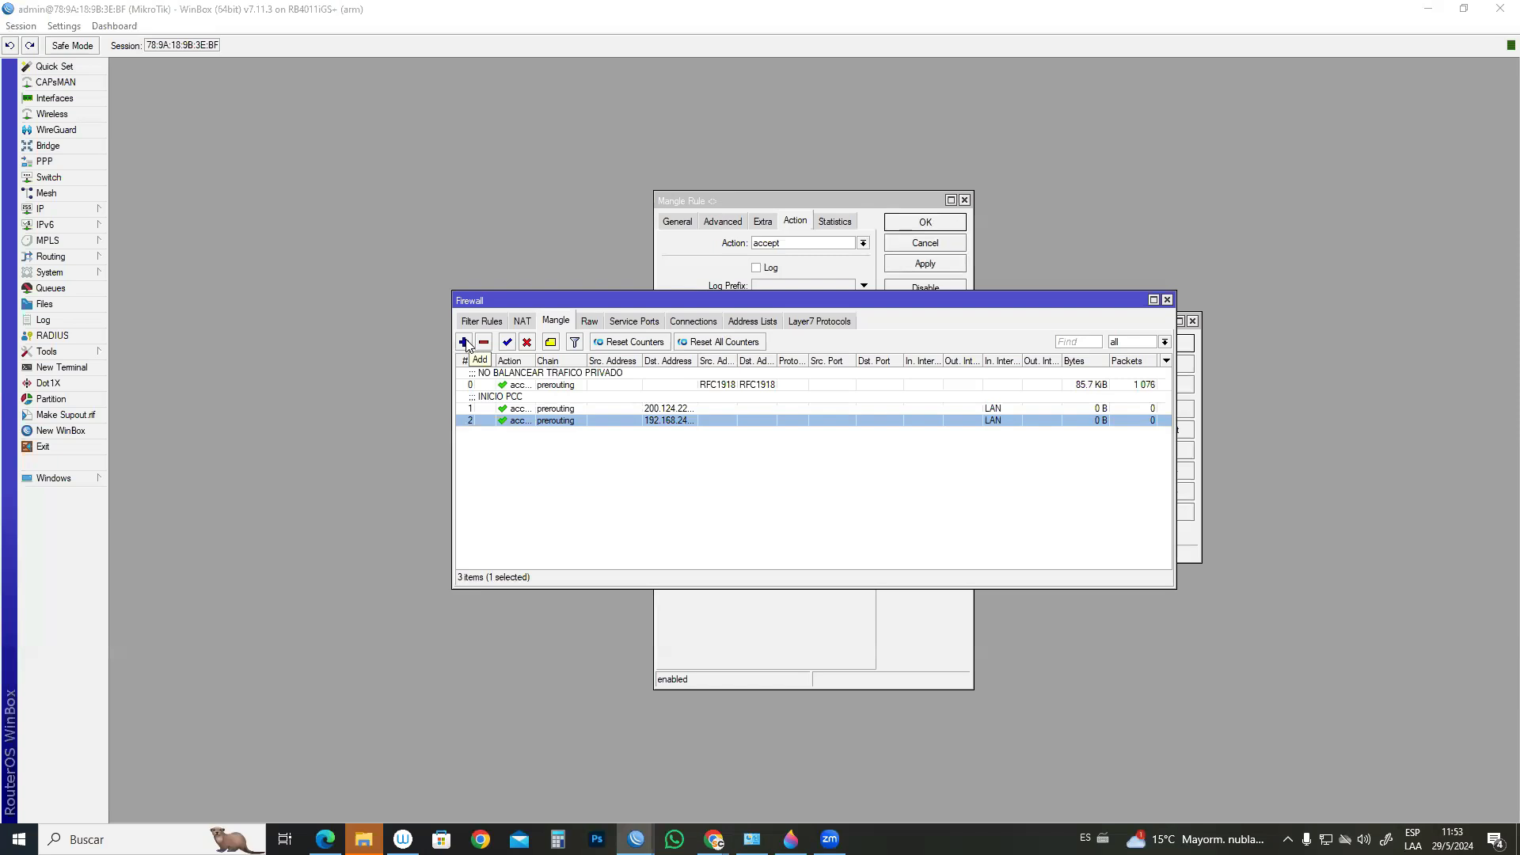
- Start a new mangle rule in the prerouting chain
left_click(464, 342)
left_click(695, 241)
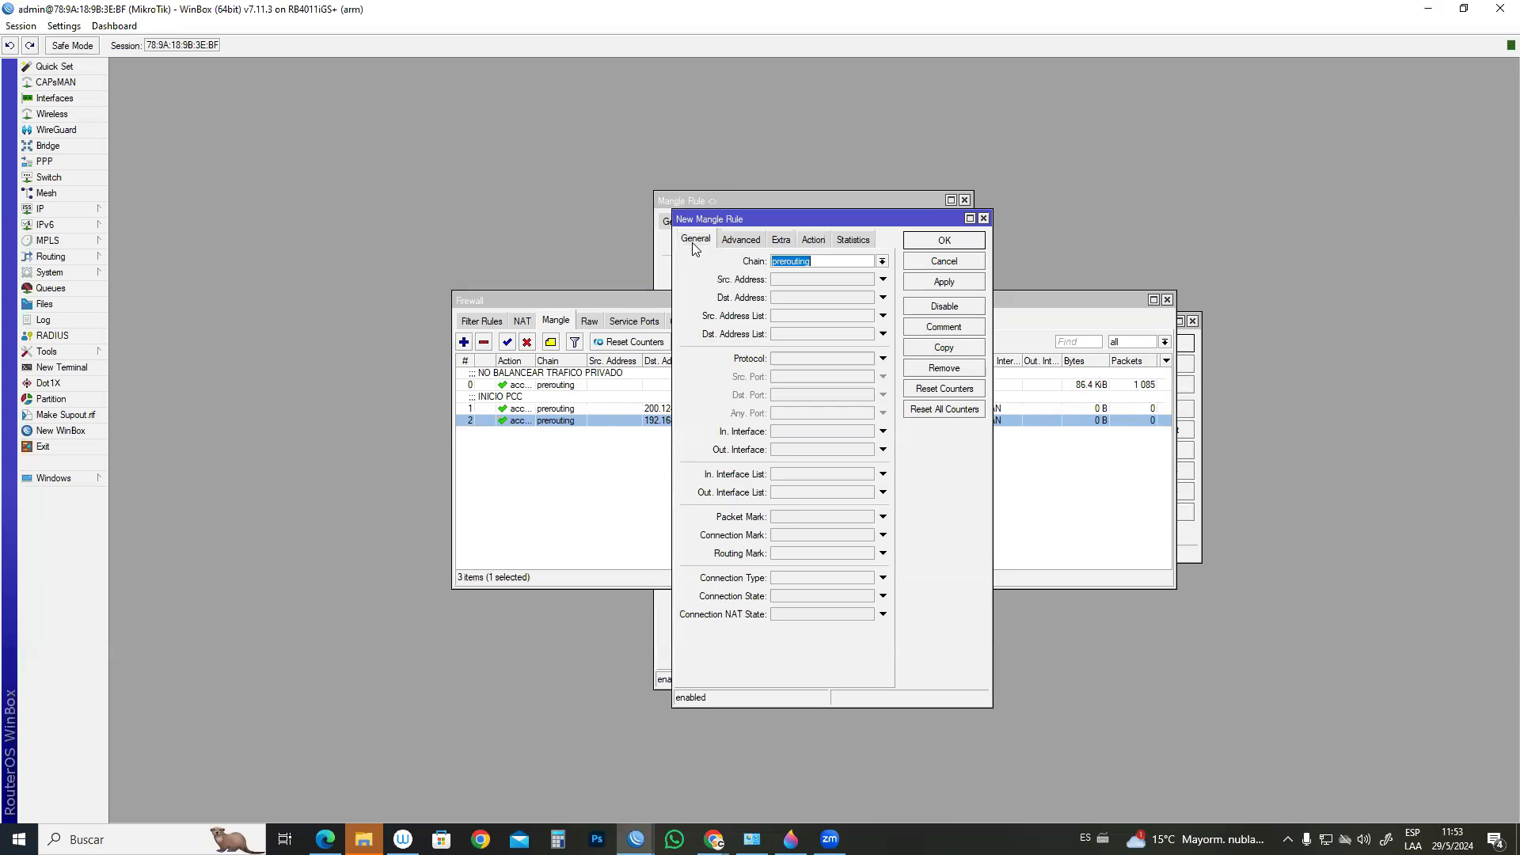
left_click(391, 117)
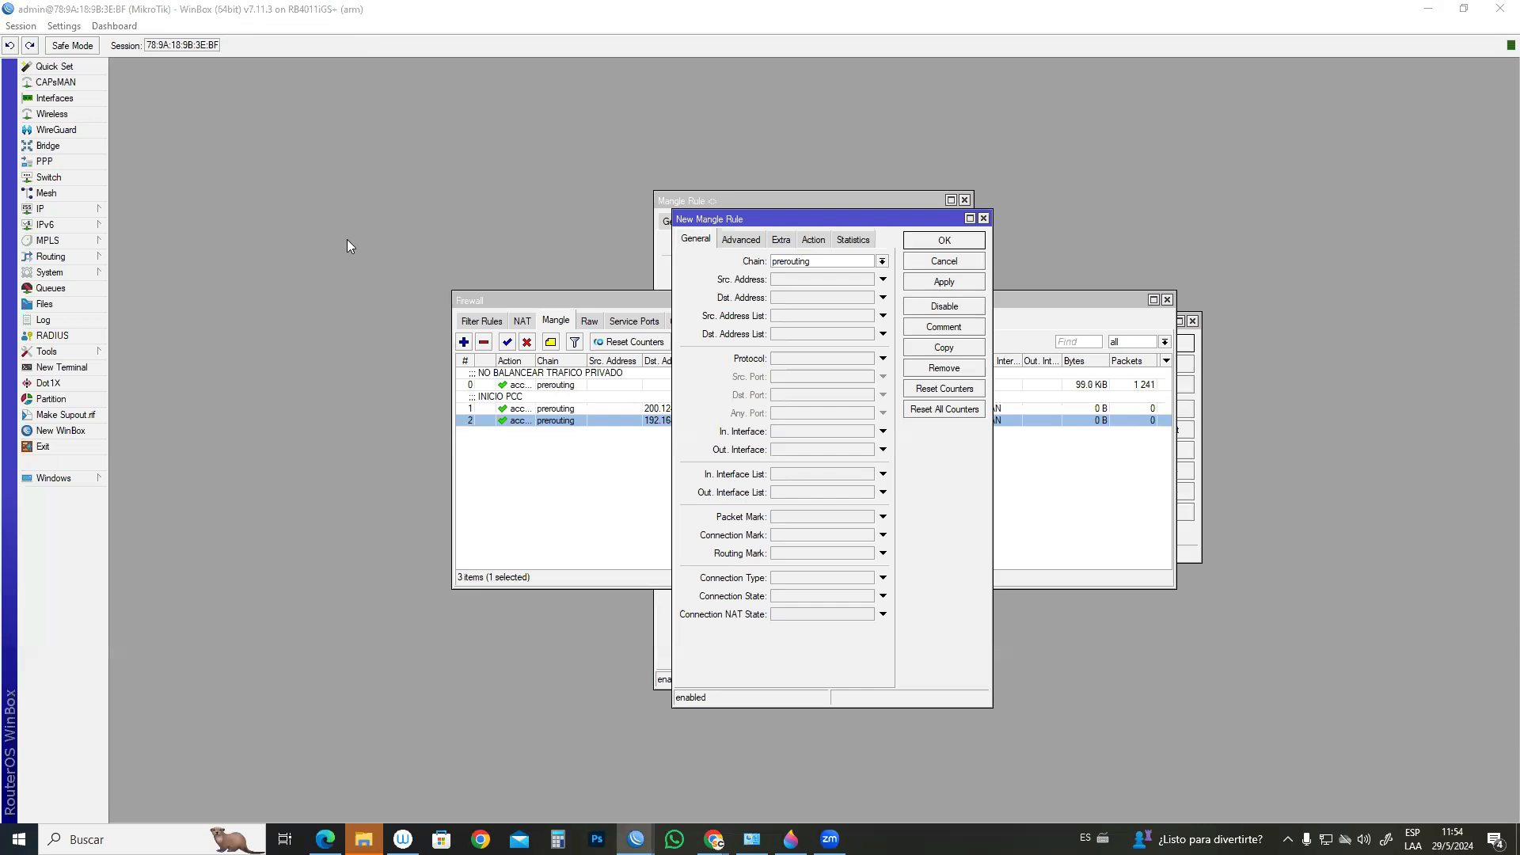
- Examine the WAN addresses in the DHCP client list and the networks in the IP address list, closing both windows
left_click(101, 209)
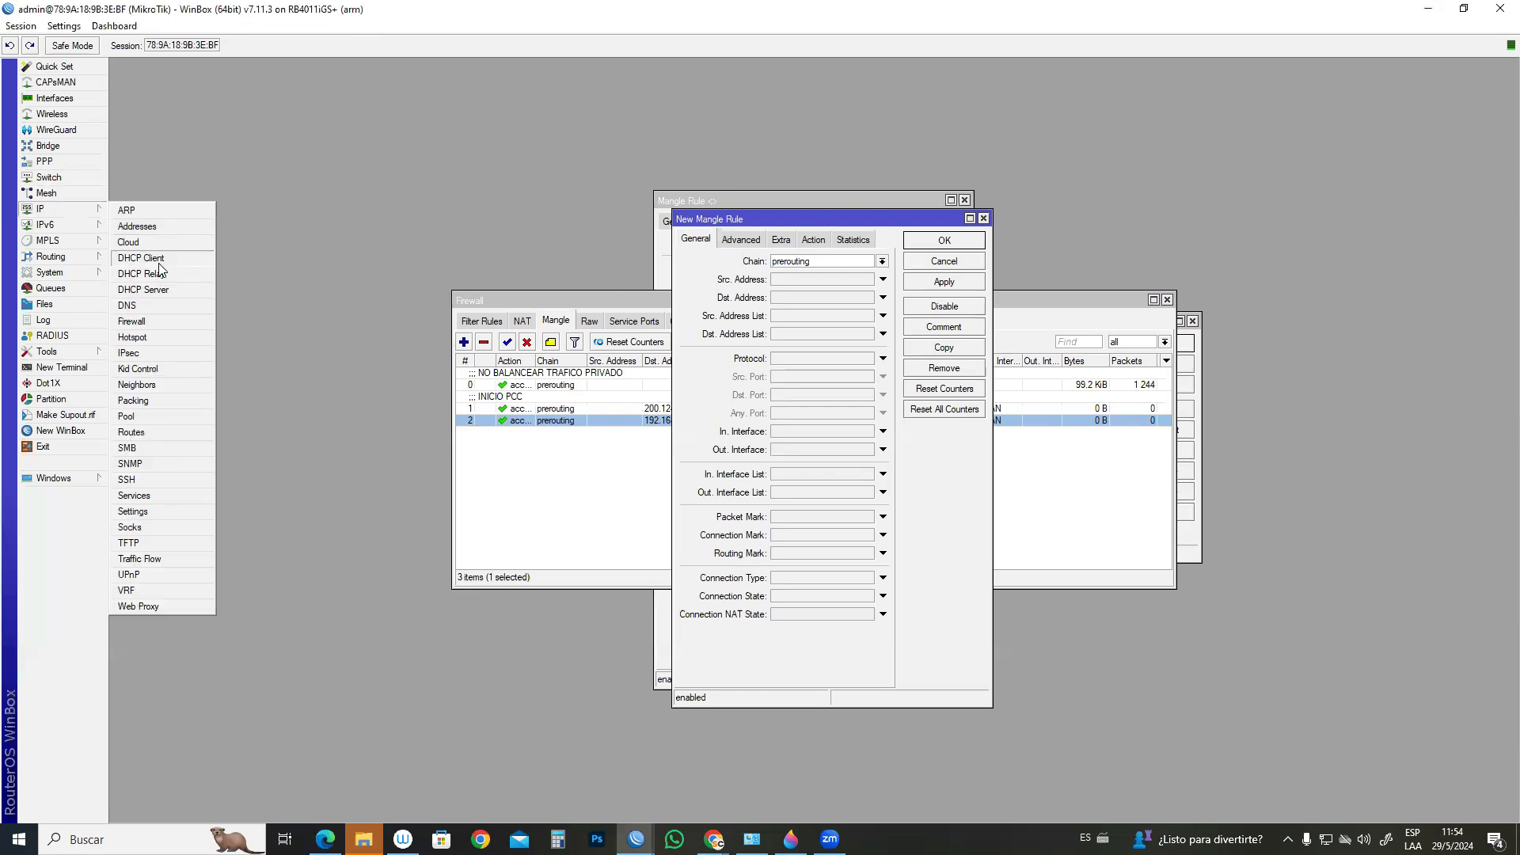
left_click(141, 258)
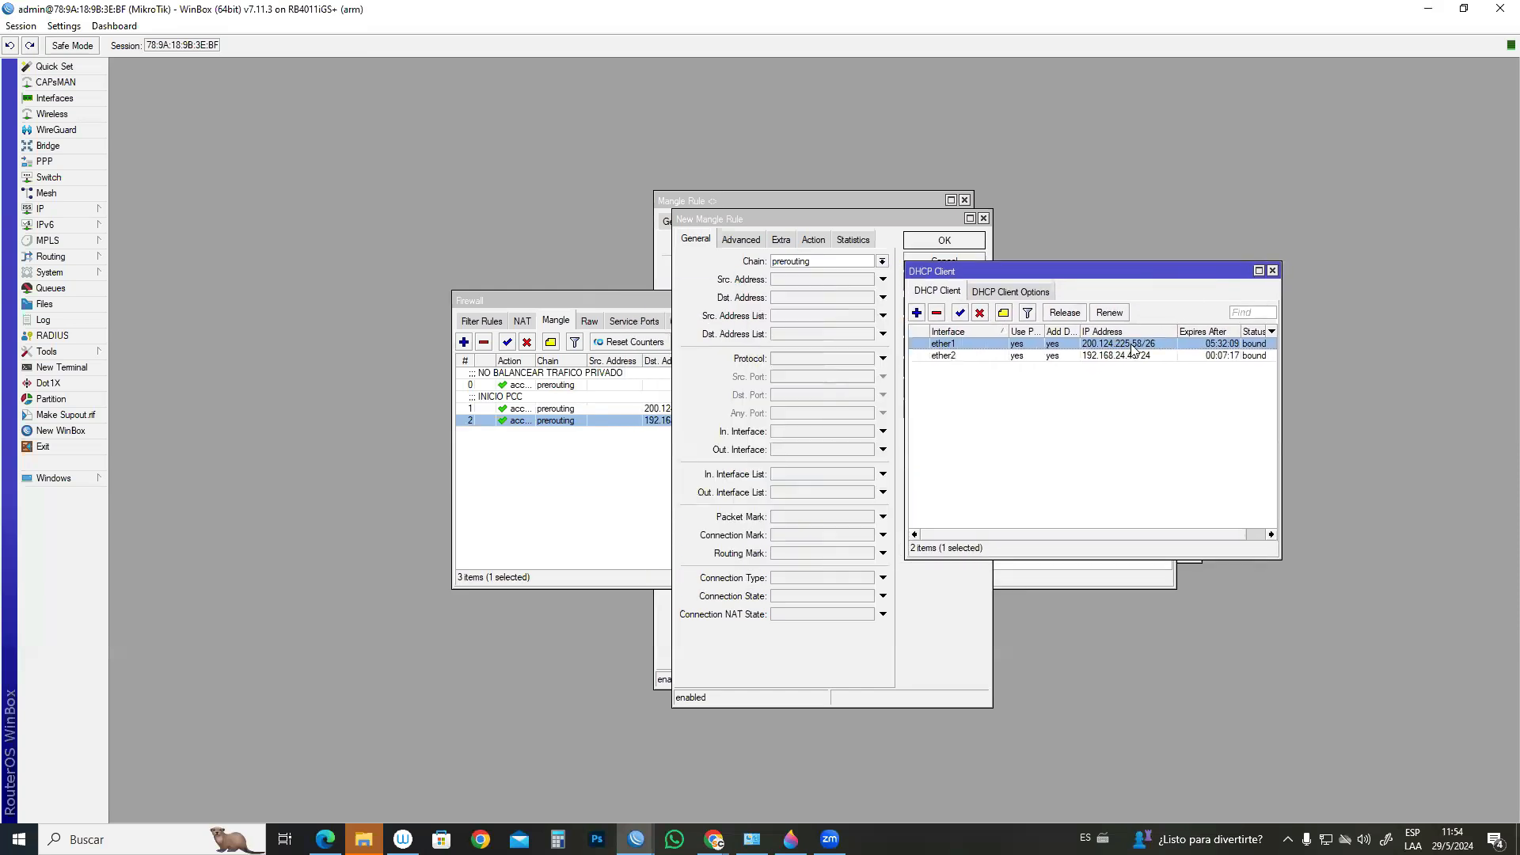
mouse_move(1147, 350)
left_click(48, 209)
left_click(157, 231)
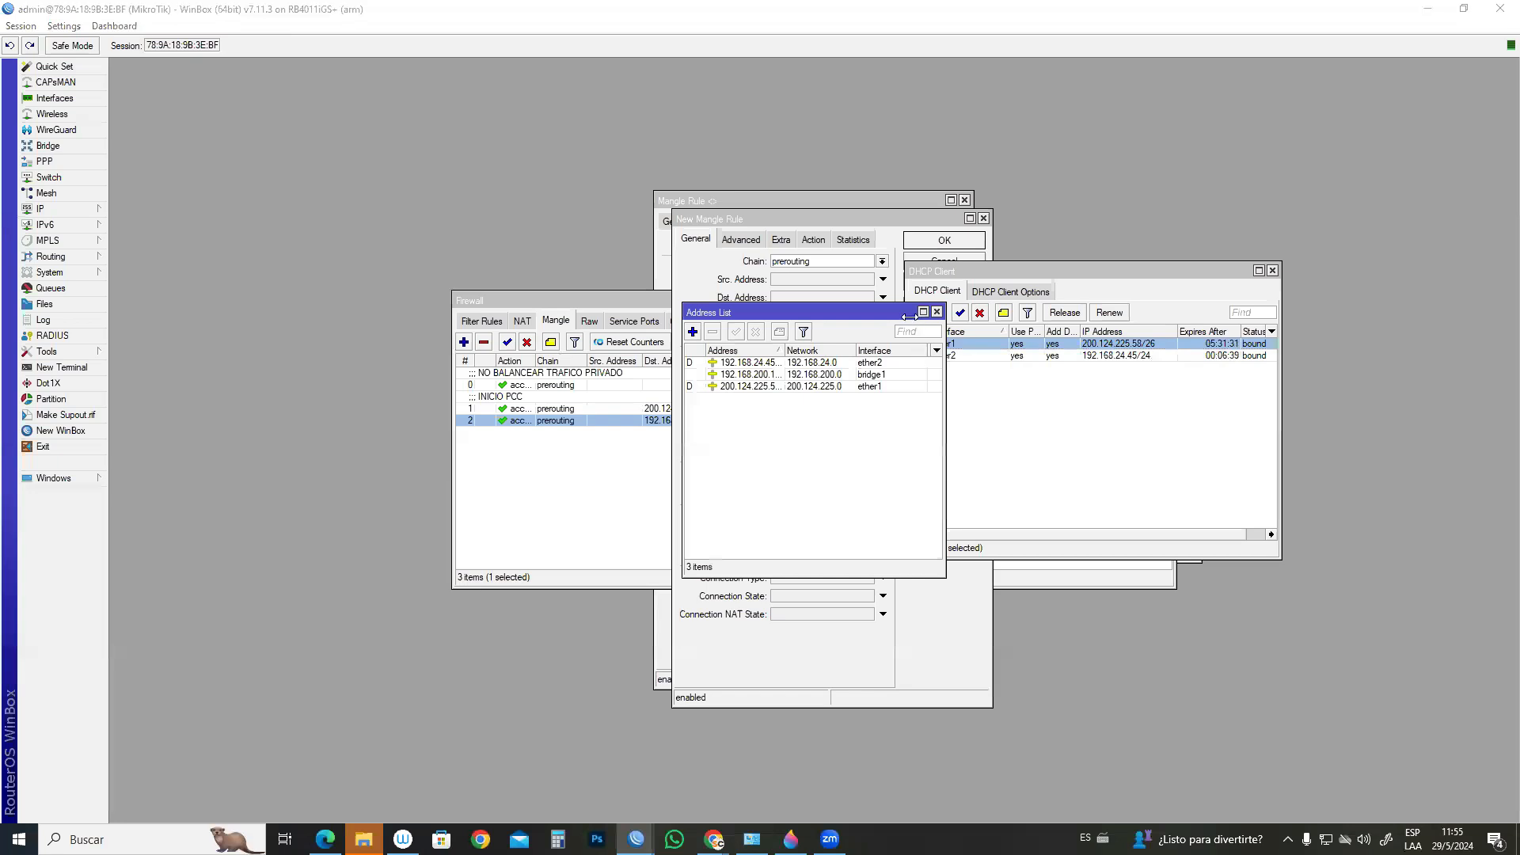
left_click_drag(909, 316, 474, 338)
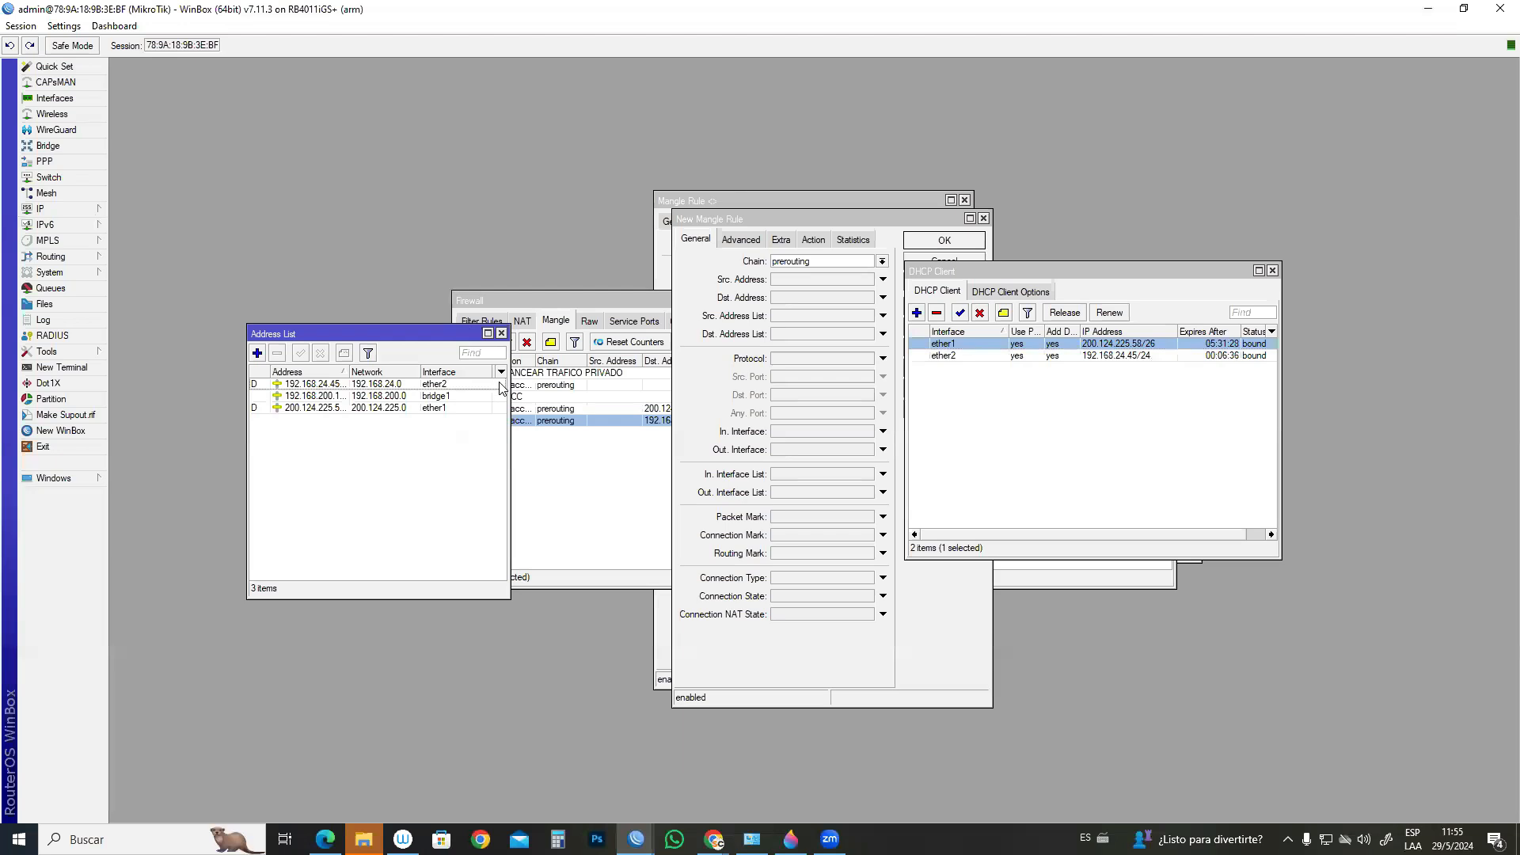
left_click(501, 333)
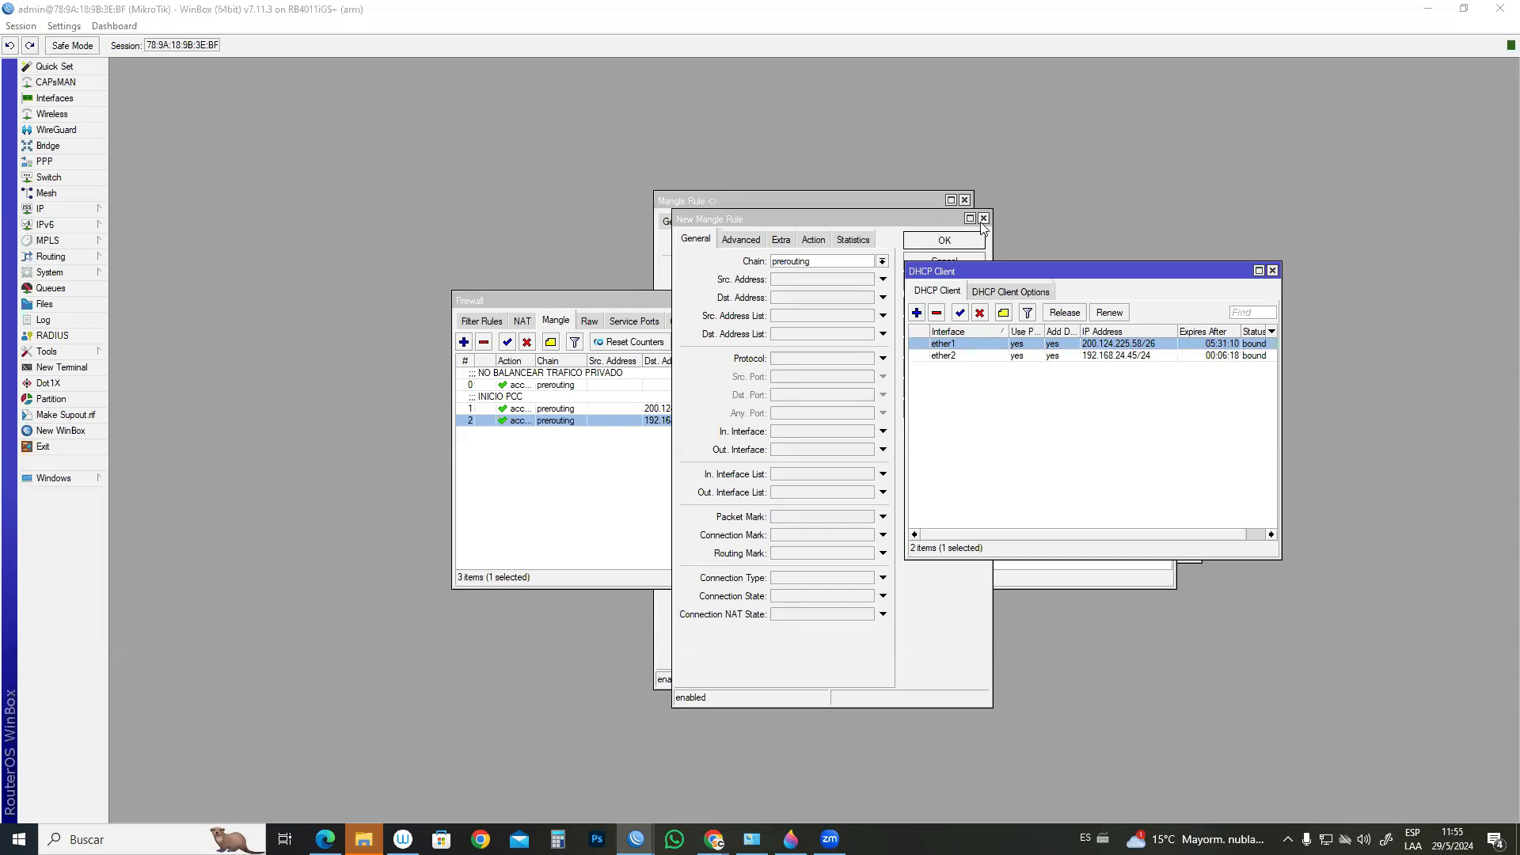
left_click(1272, 271)
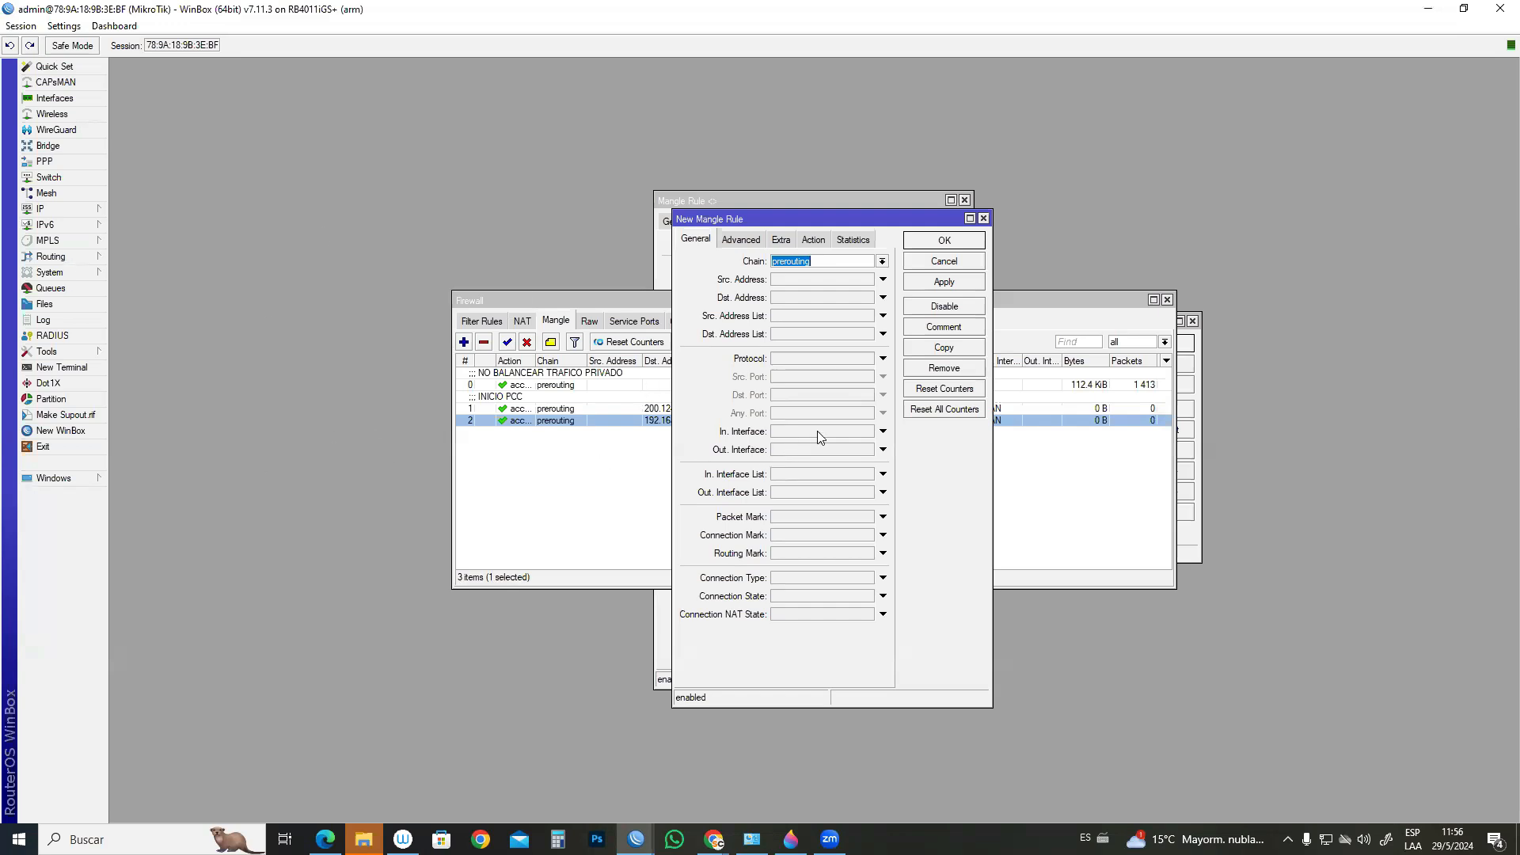
- Set the new mangle rule's incoming interface to ether1 and its connection mark to no-mark
left_click(883, 431)
left_click(868, 431)
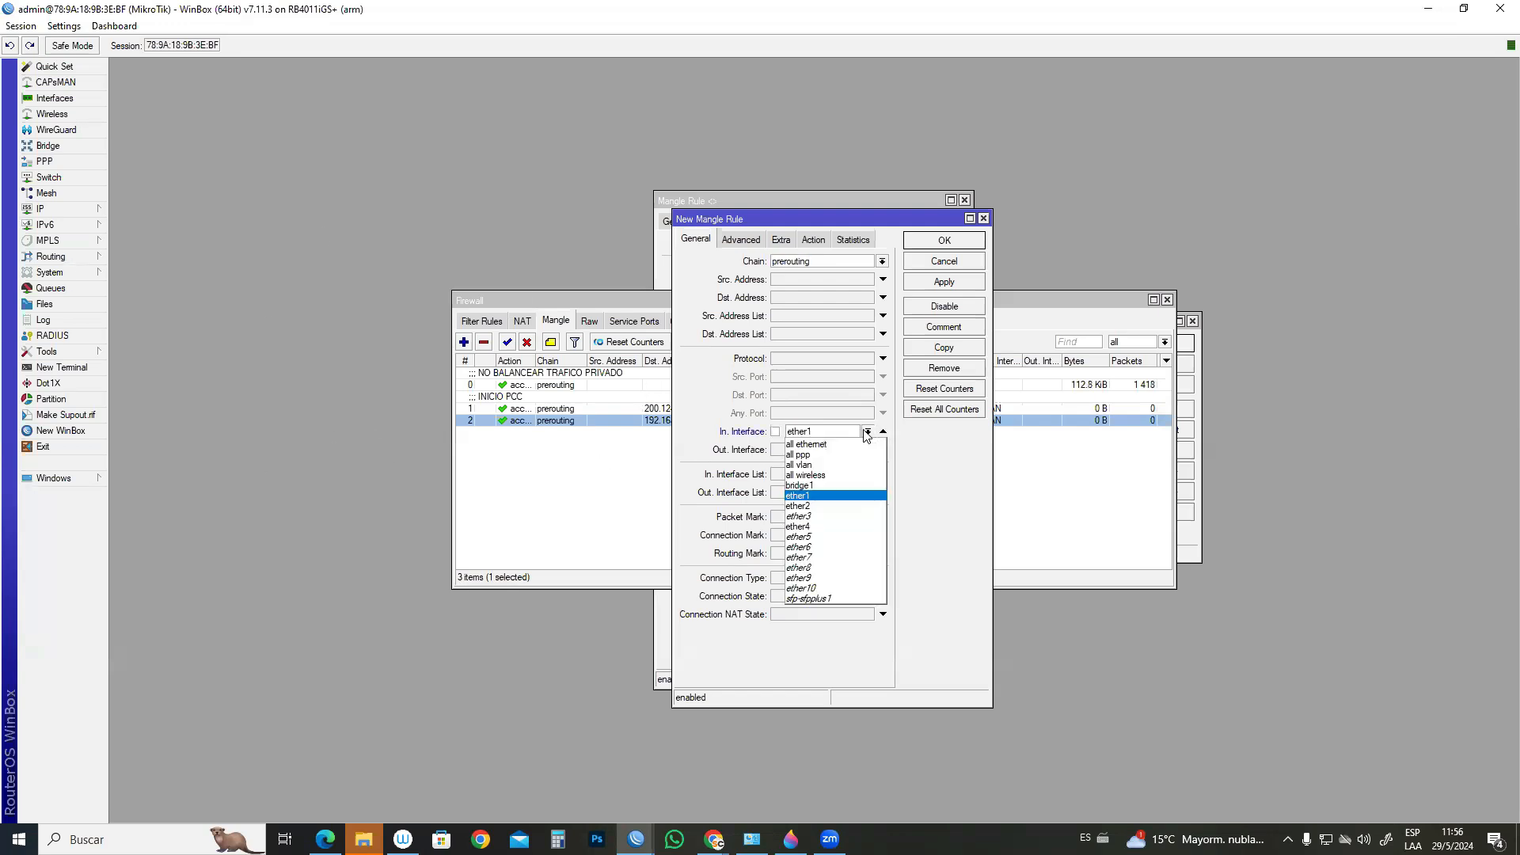
left_click(867, 433)
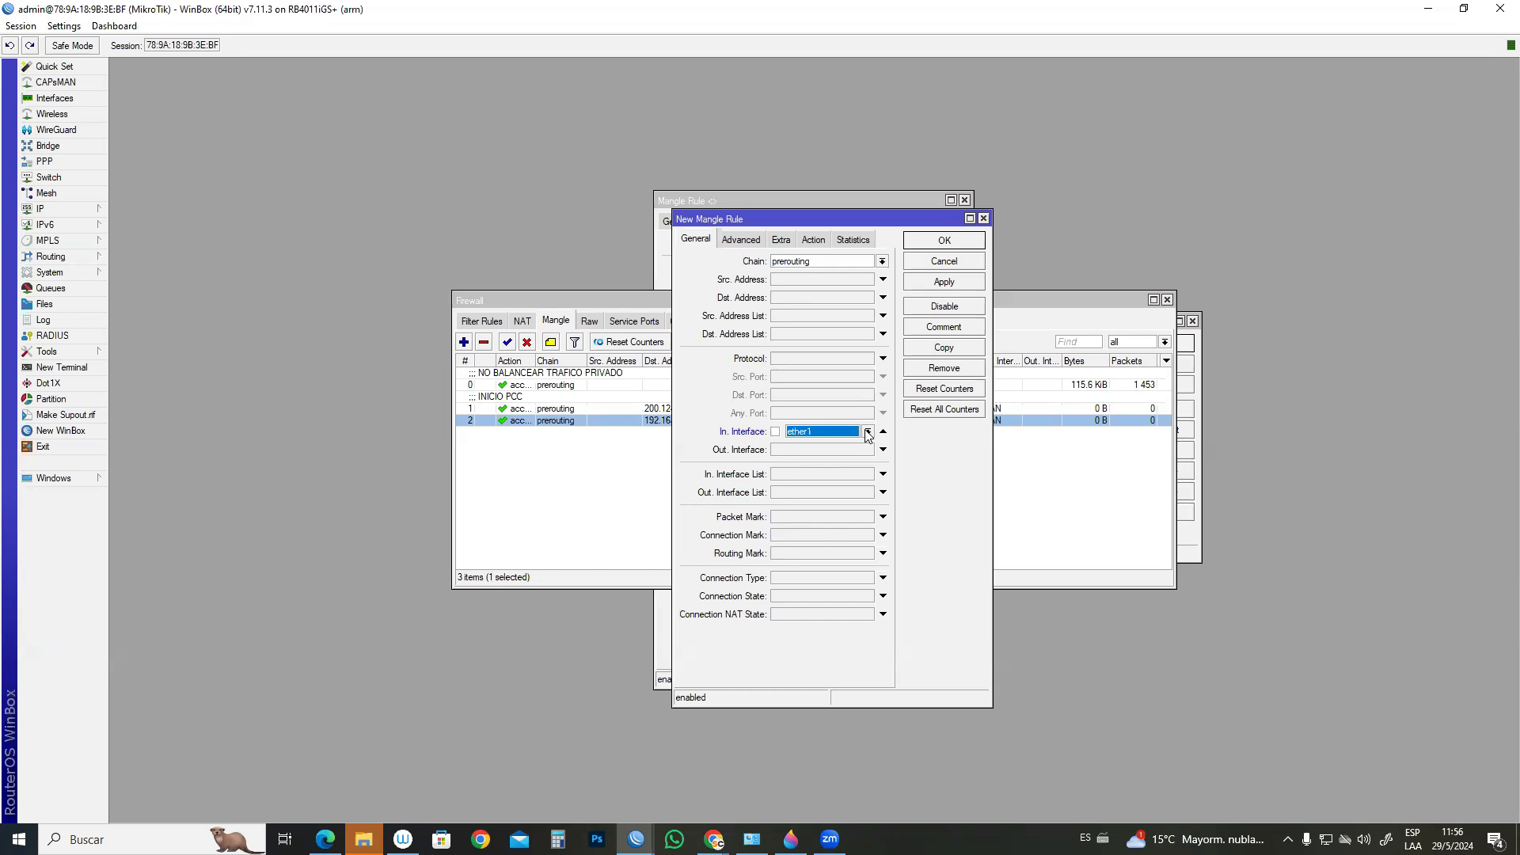
left_click(811, 533)
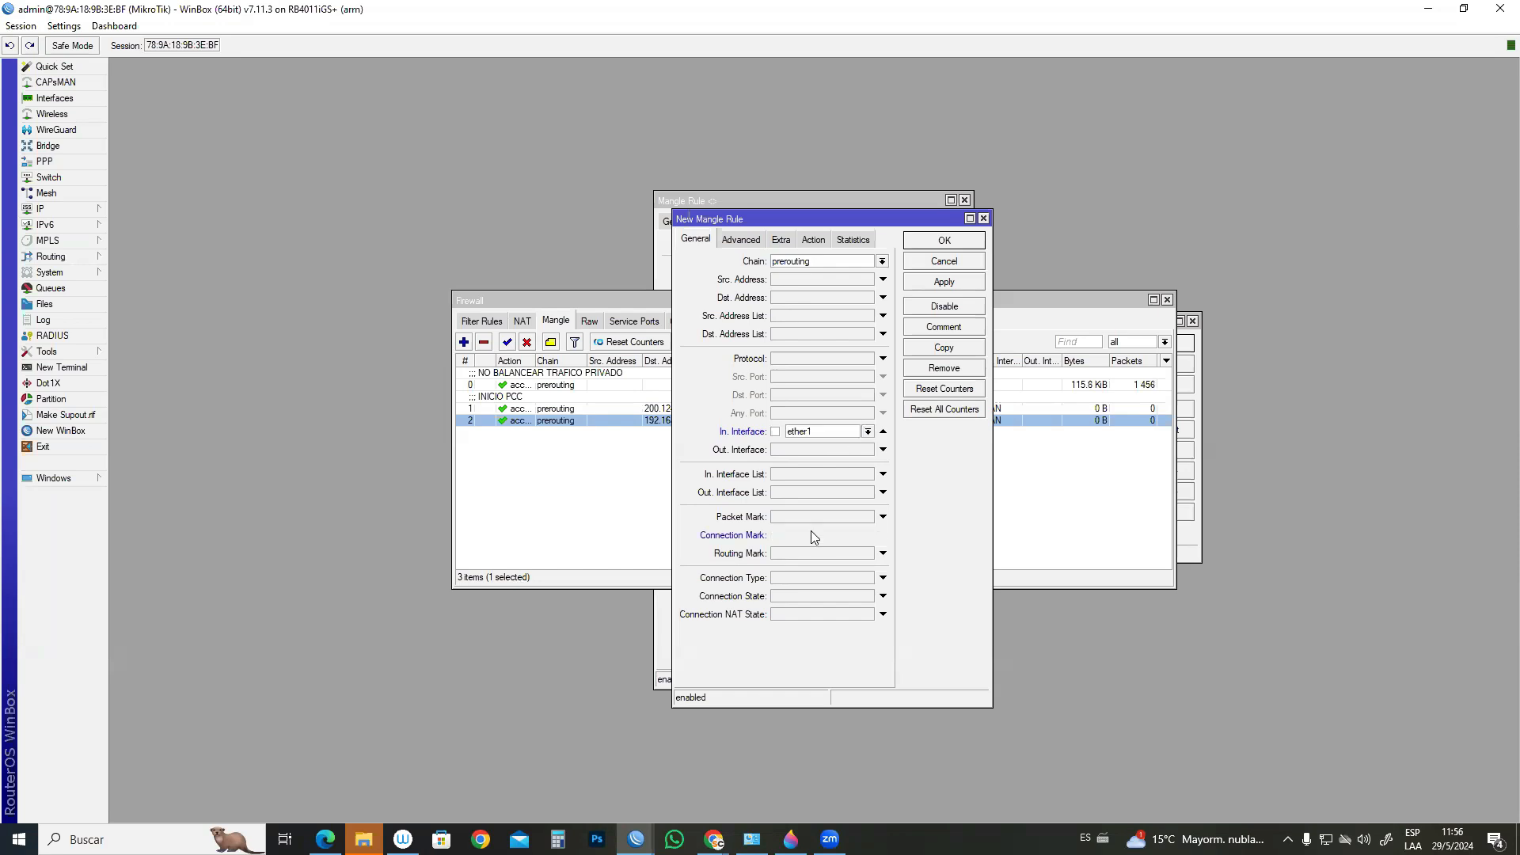
left_click(867, 535)
left_click(809, 548)
- Set the new rule's action to mark connection with new connection mark HACIA ISP1, and save the rule
left_click(814, 240)
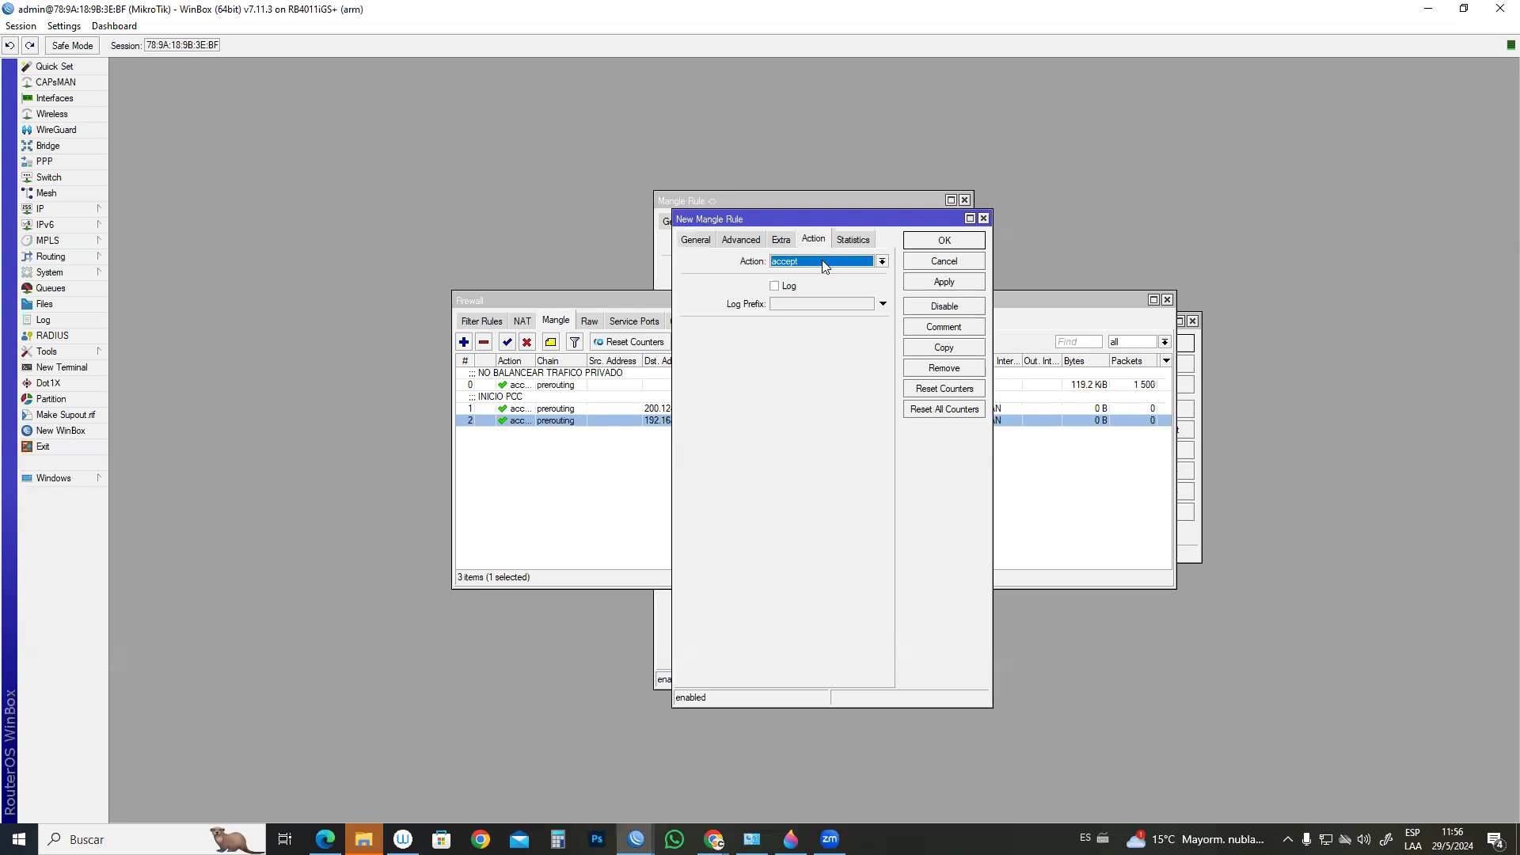
left_click(822, 259)
left_click(828, 378)
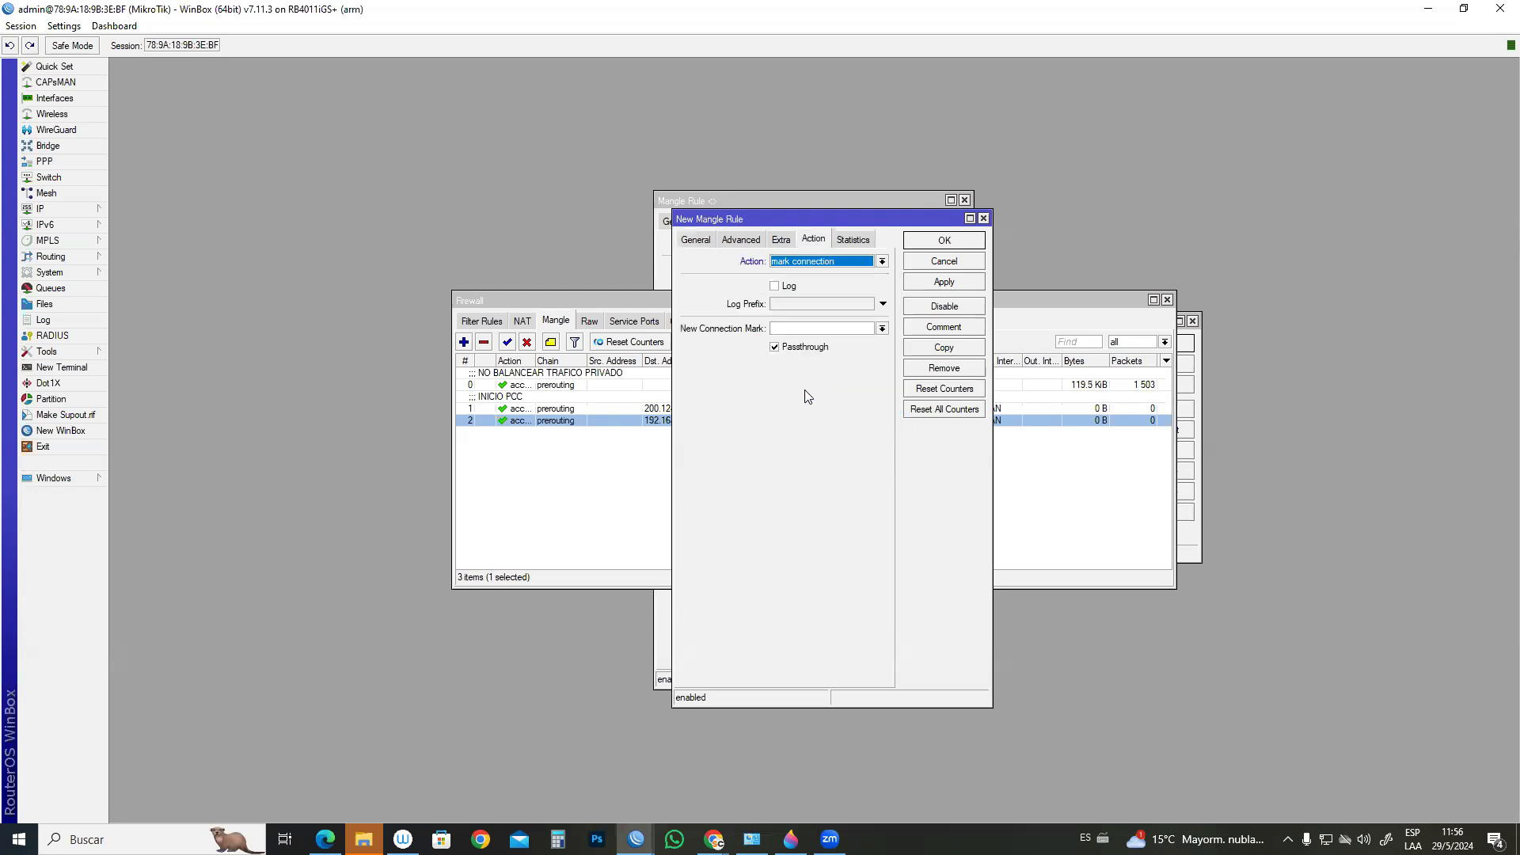
left_click(792, 328)
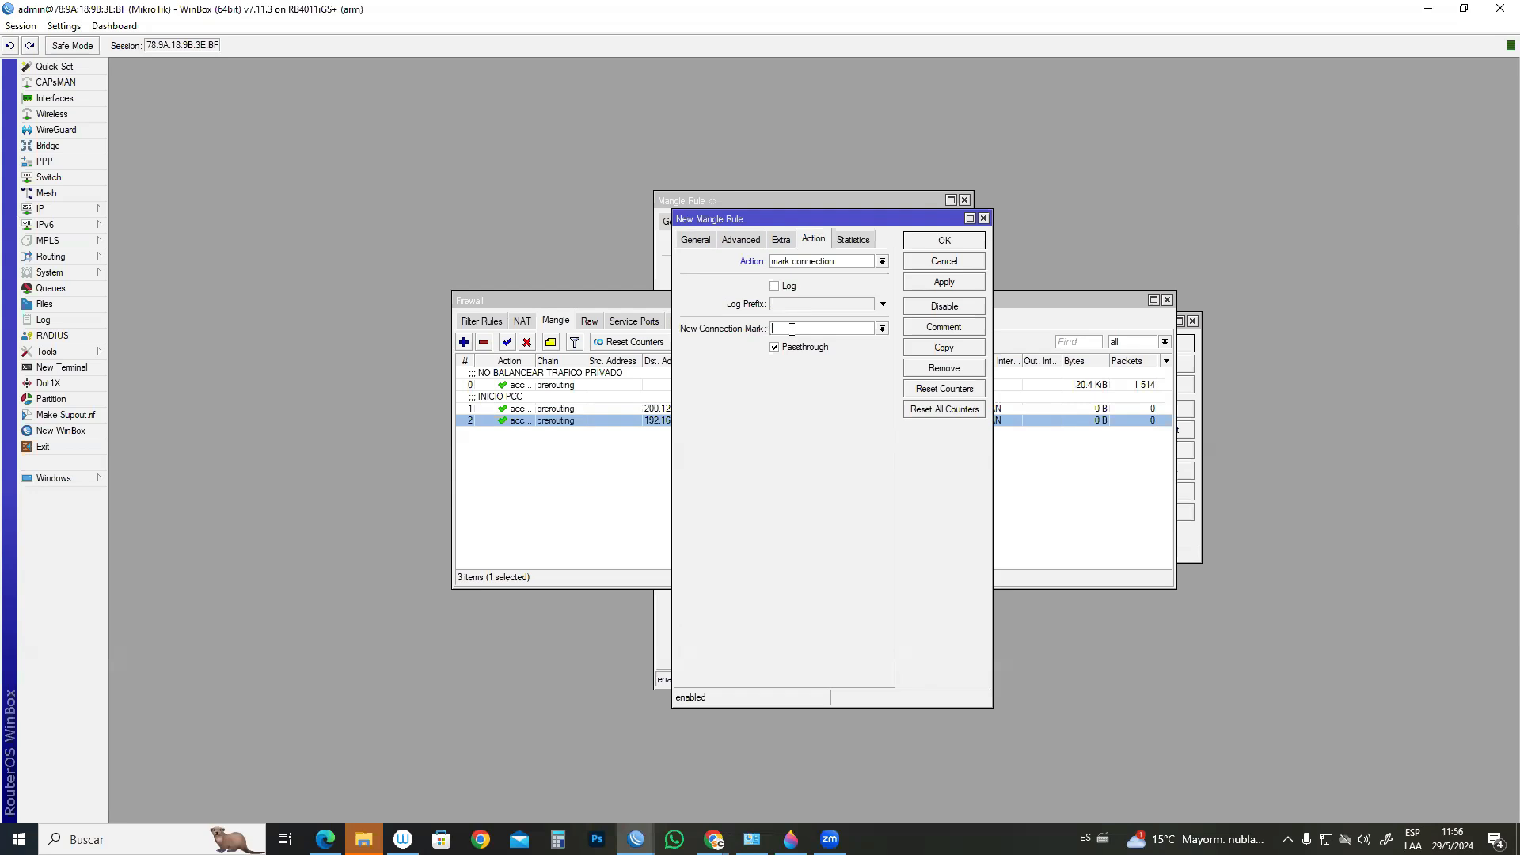
type("HACIA ISP1")
left_click(936, 282)
left_click(971, 246)
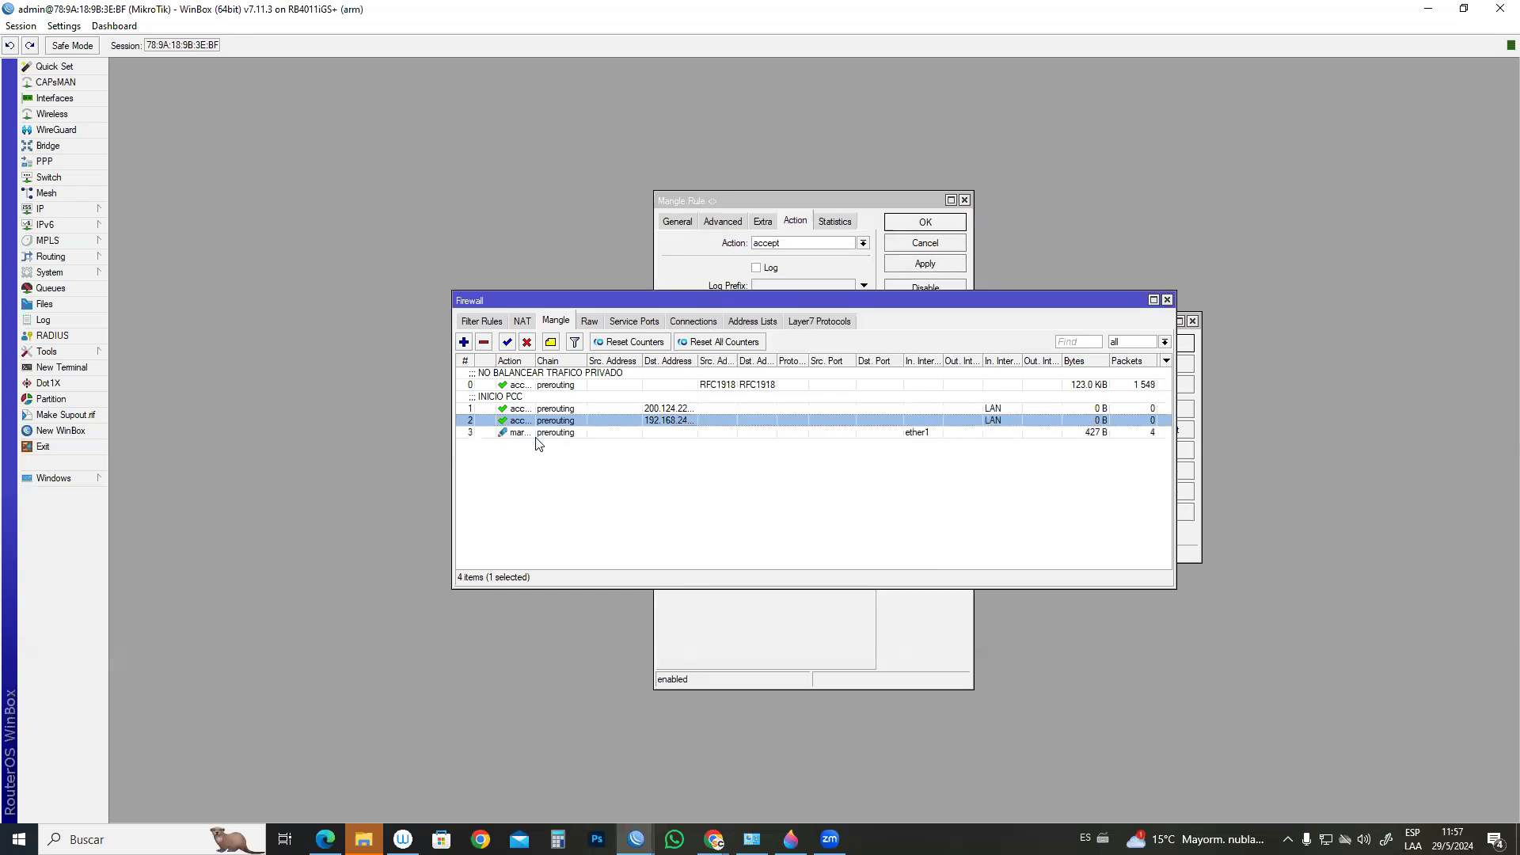
- Change the ether1 mangle rule's new connection mark to HACIA ISP1 CONN and save it
double_click(523, 433)
left_click(697, 241)
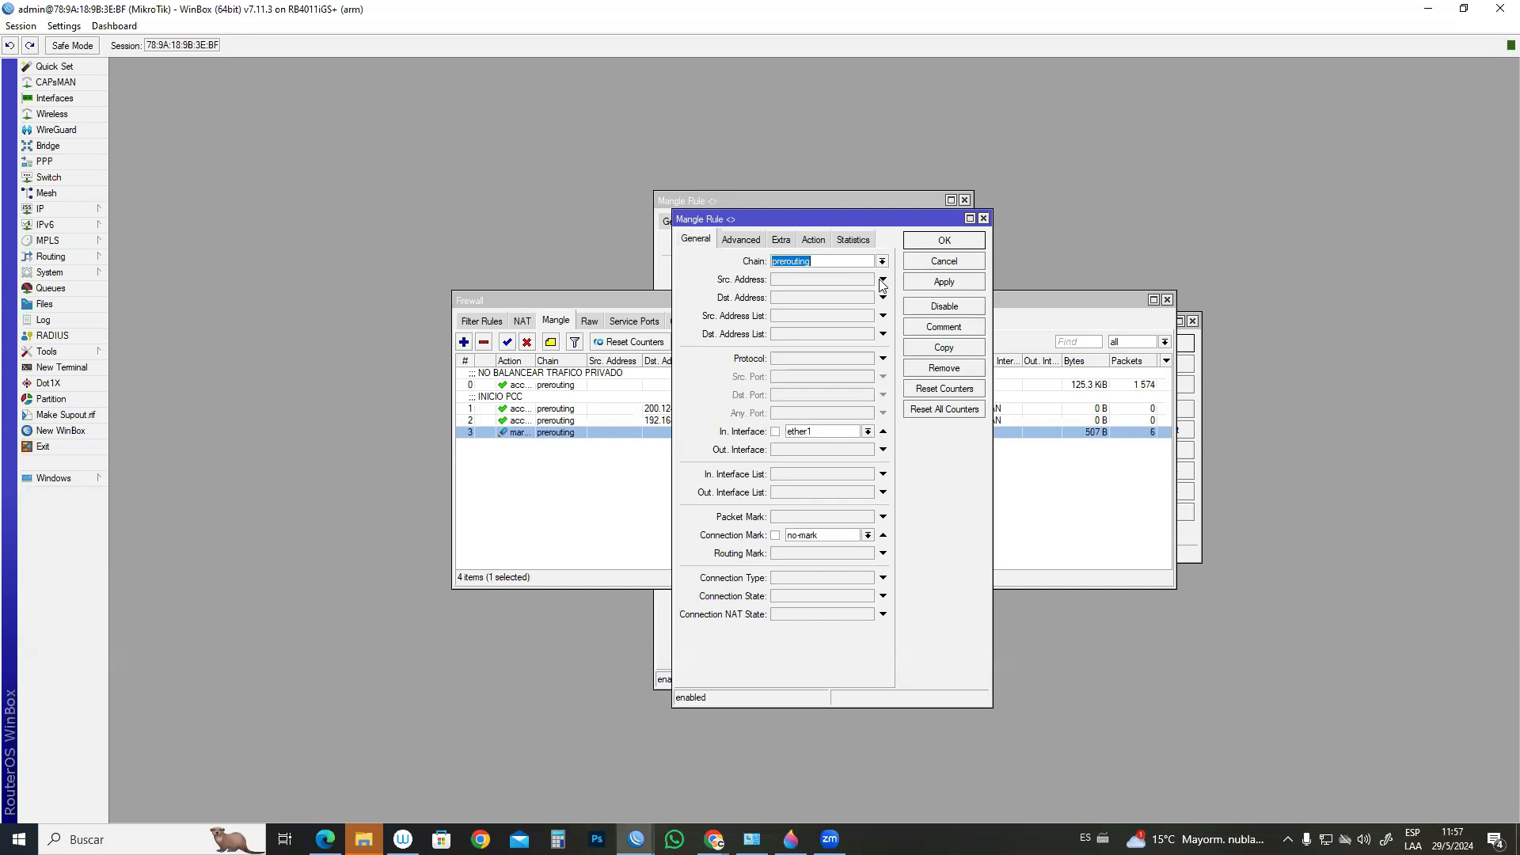
left_click(815, 240)
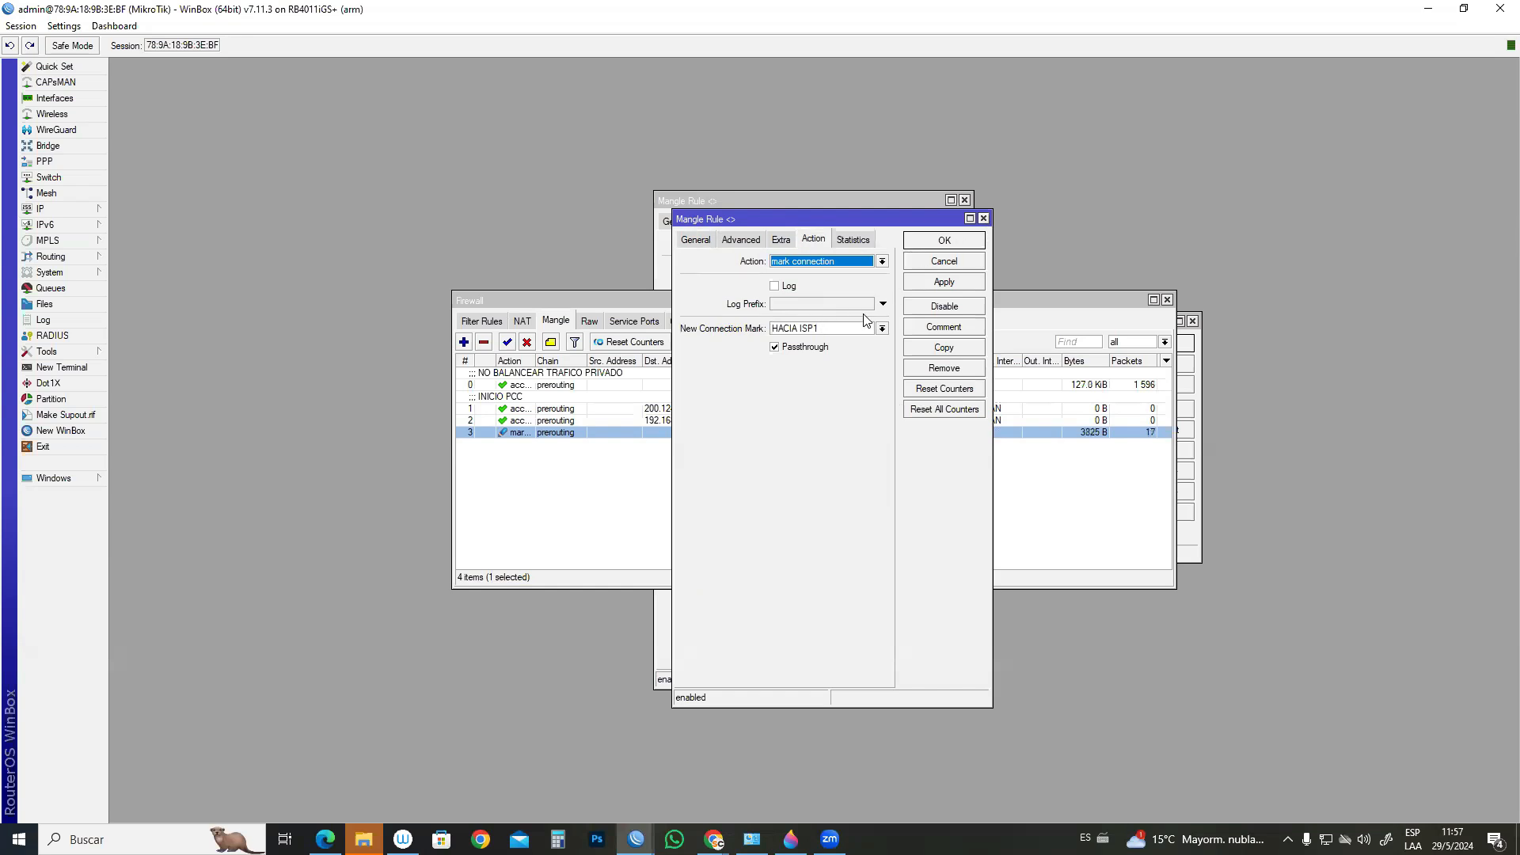
left_click(851, 328)
type("COON")
key("BackSpace")
key("BackSpace")
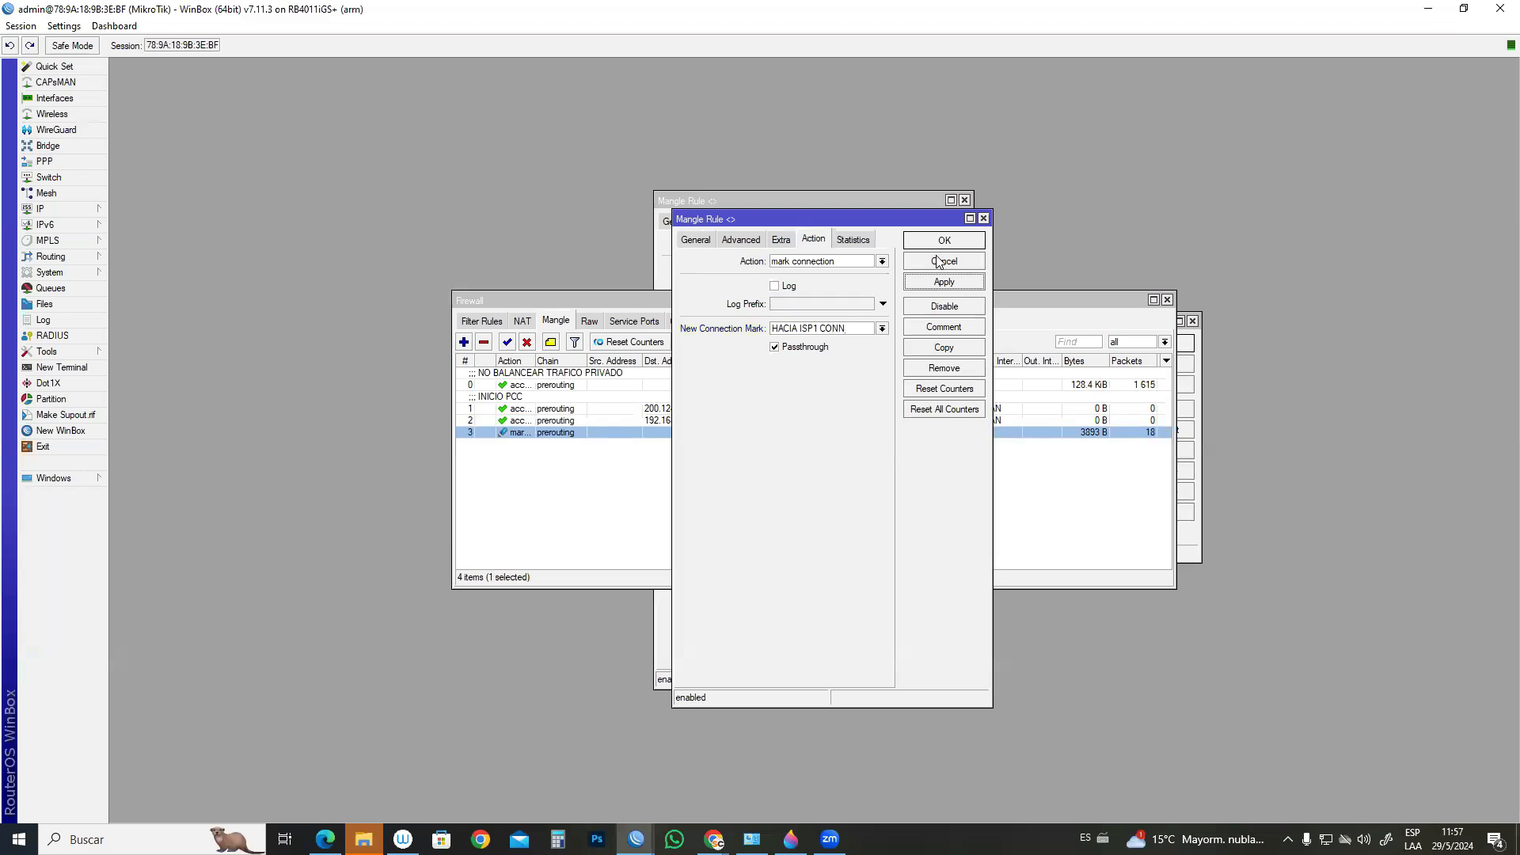
left_click(945, 240)
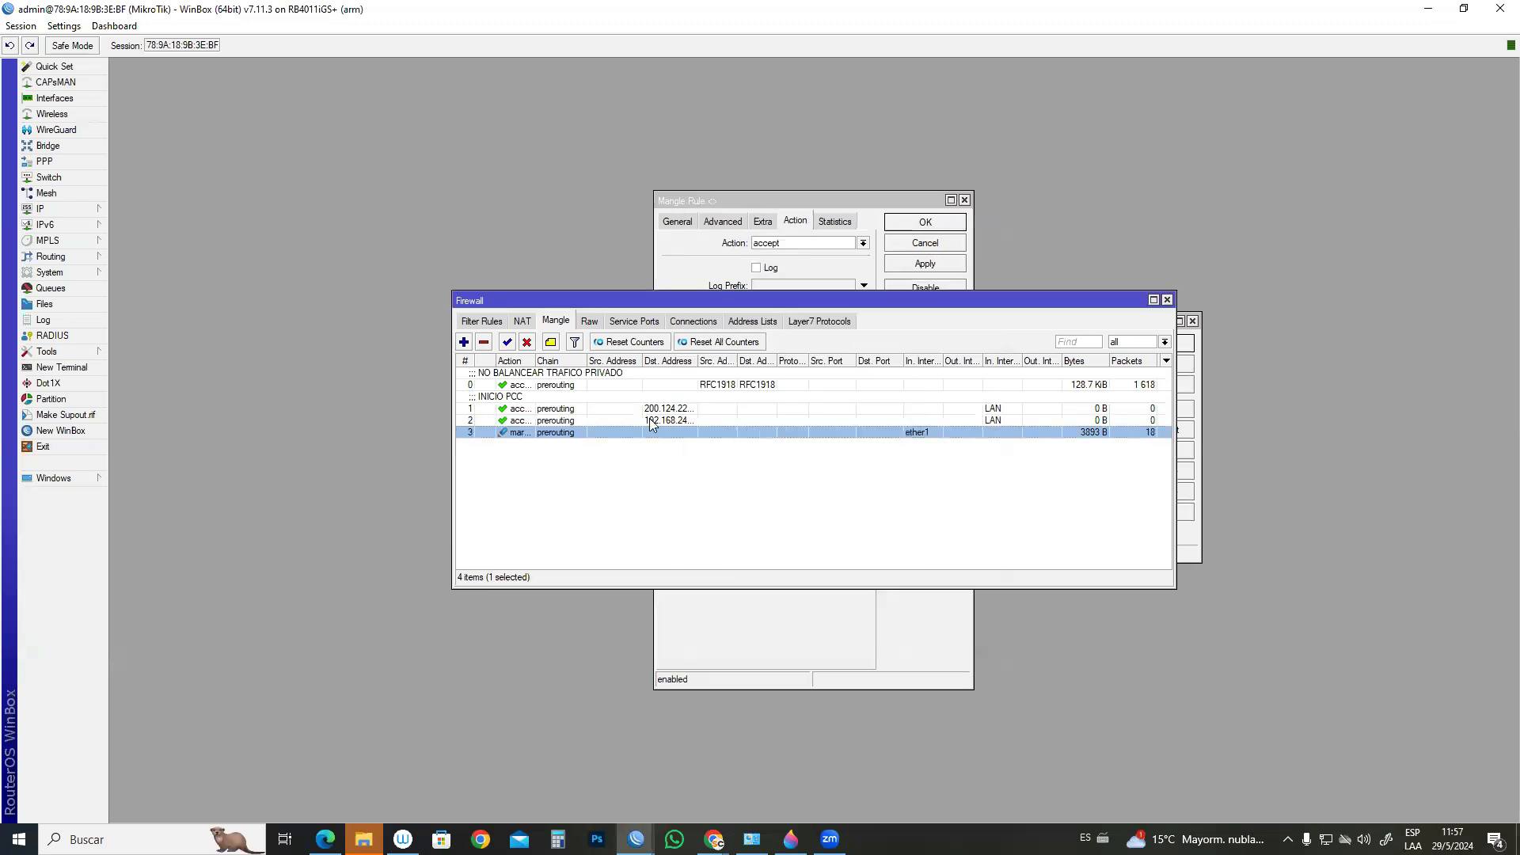
- Copy the ether1 mangle rule and set the copy's new connection mark to HACIA ISP2 CONN
double_click(521, 433)
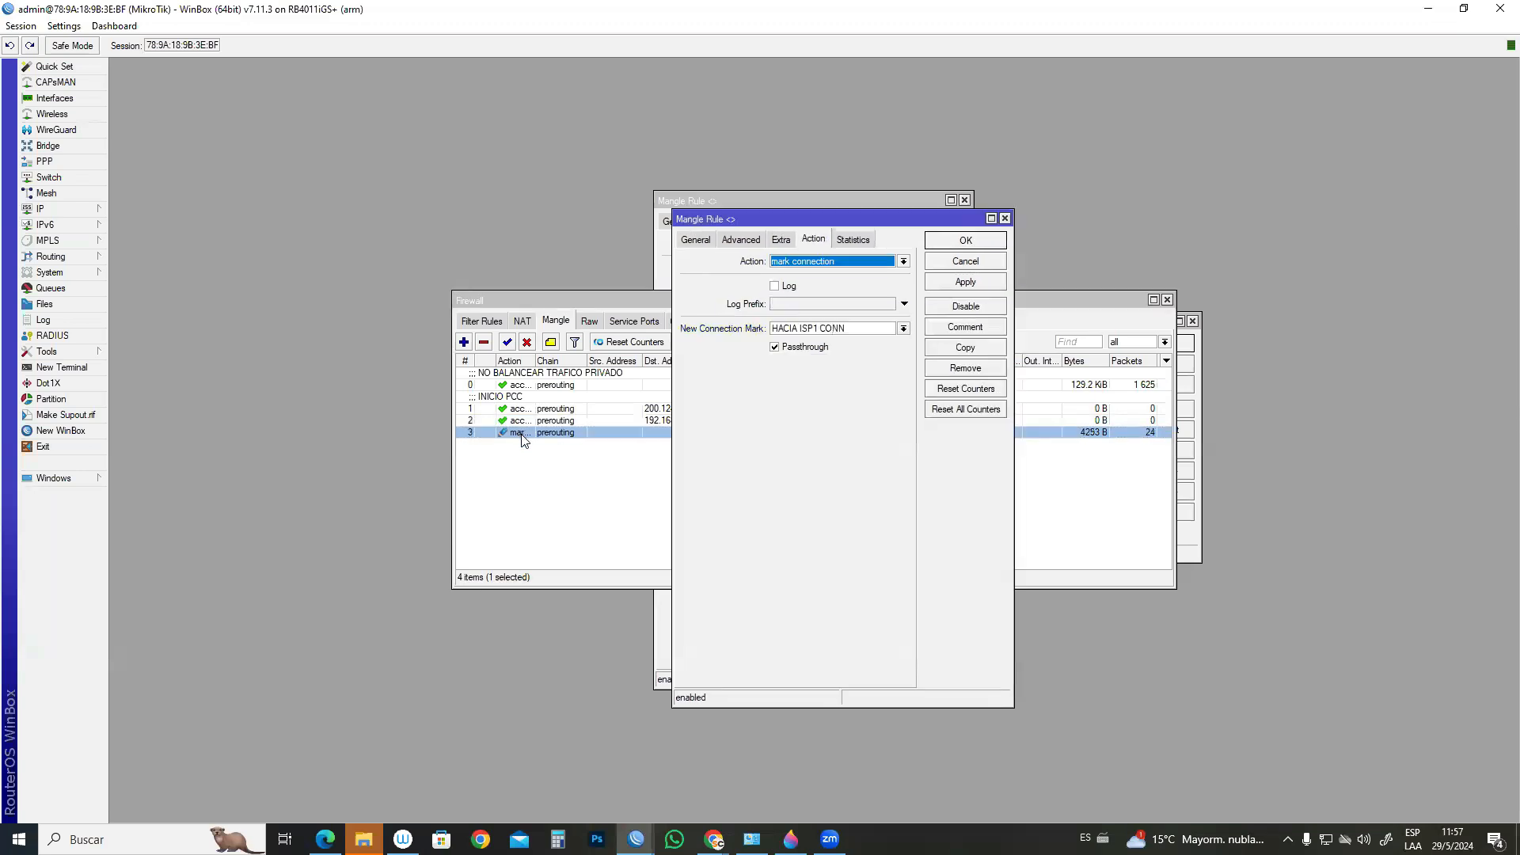
left_click(979, 352)
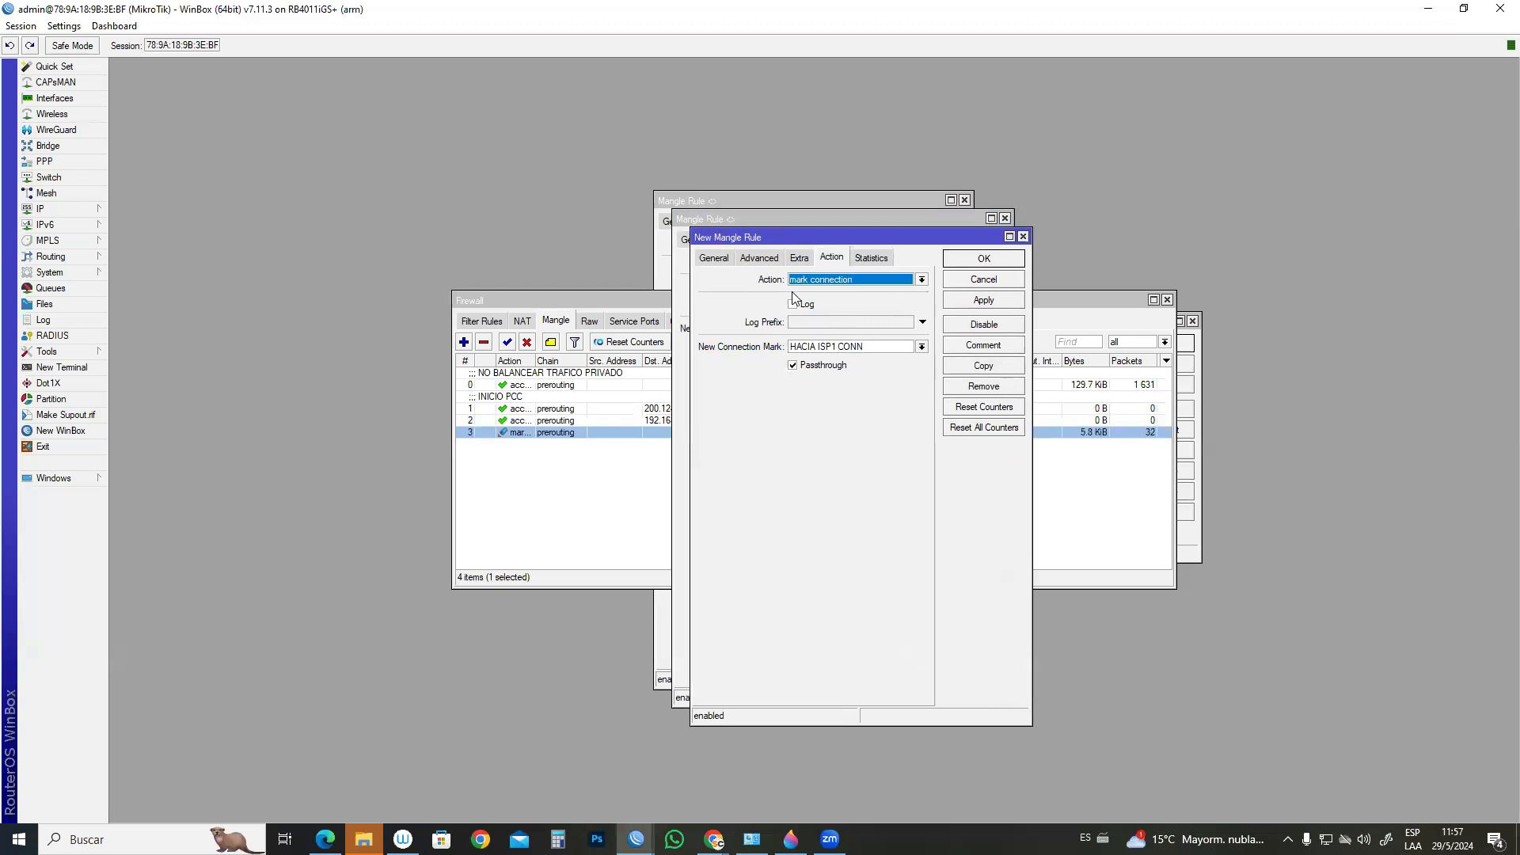
left_click(839, 346)
key("BackSpace")
type("2")
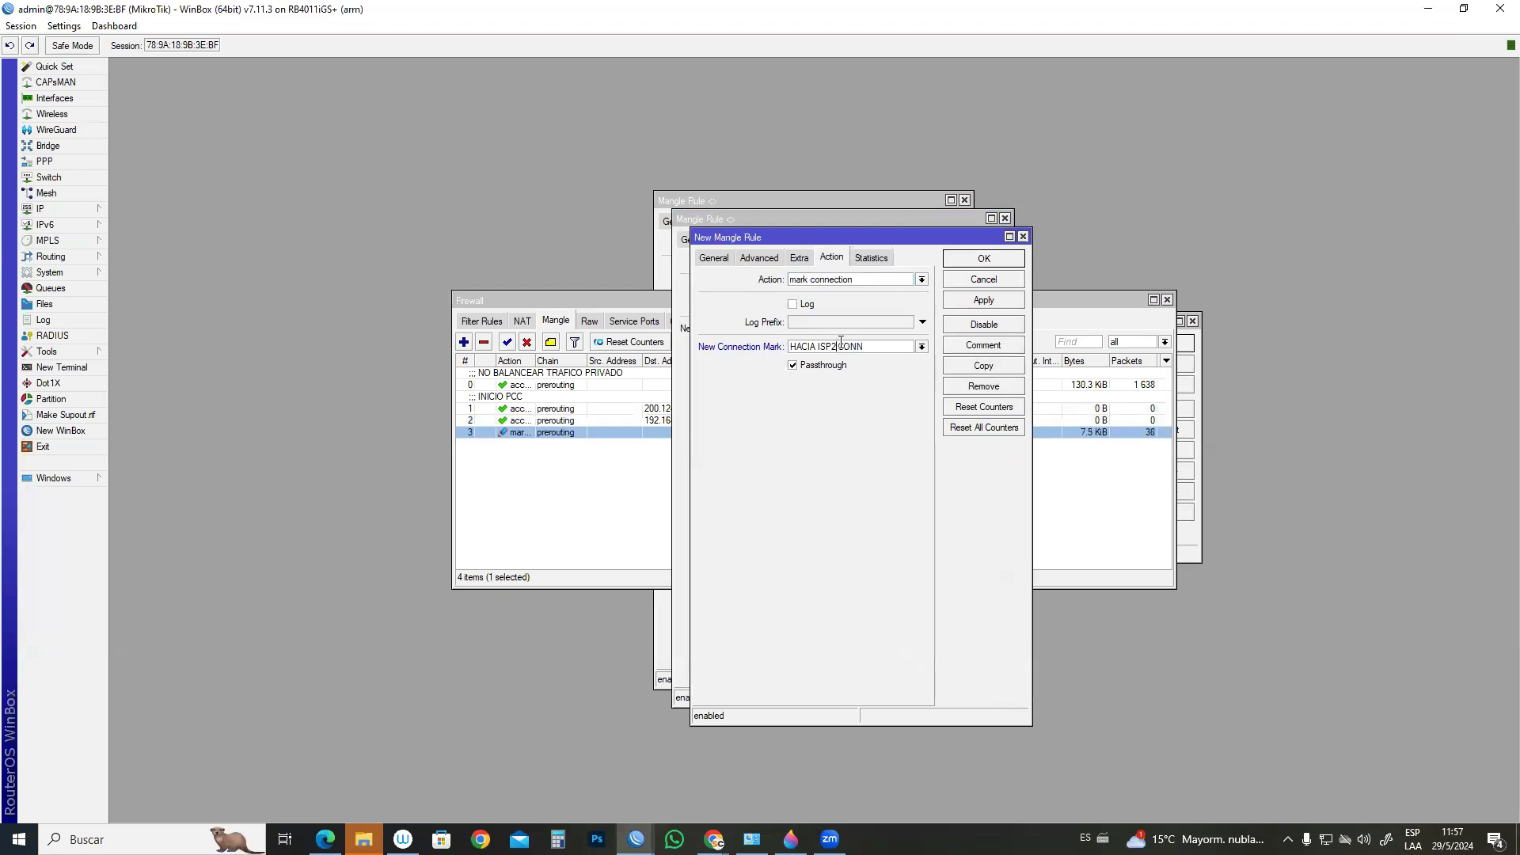
- Set the copied rule's incoming interface to ether2, save it, and close both rule windows
left_click(717, 257)
left_click(863, 451)
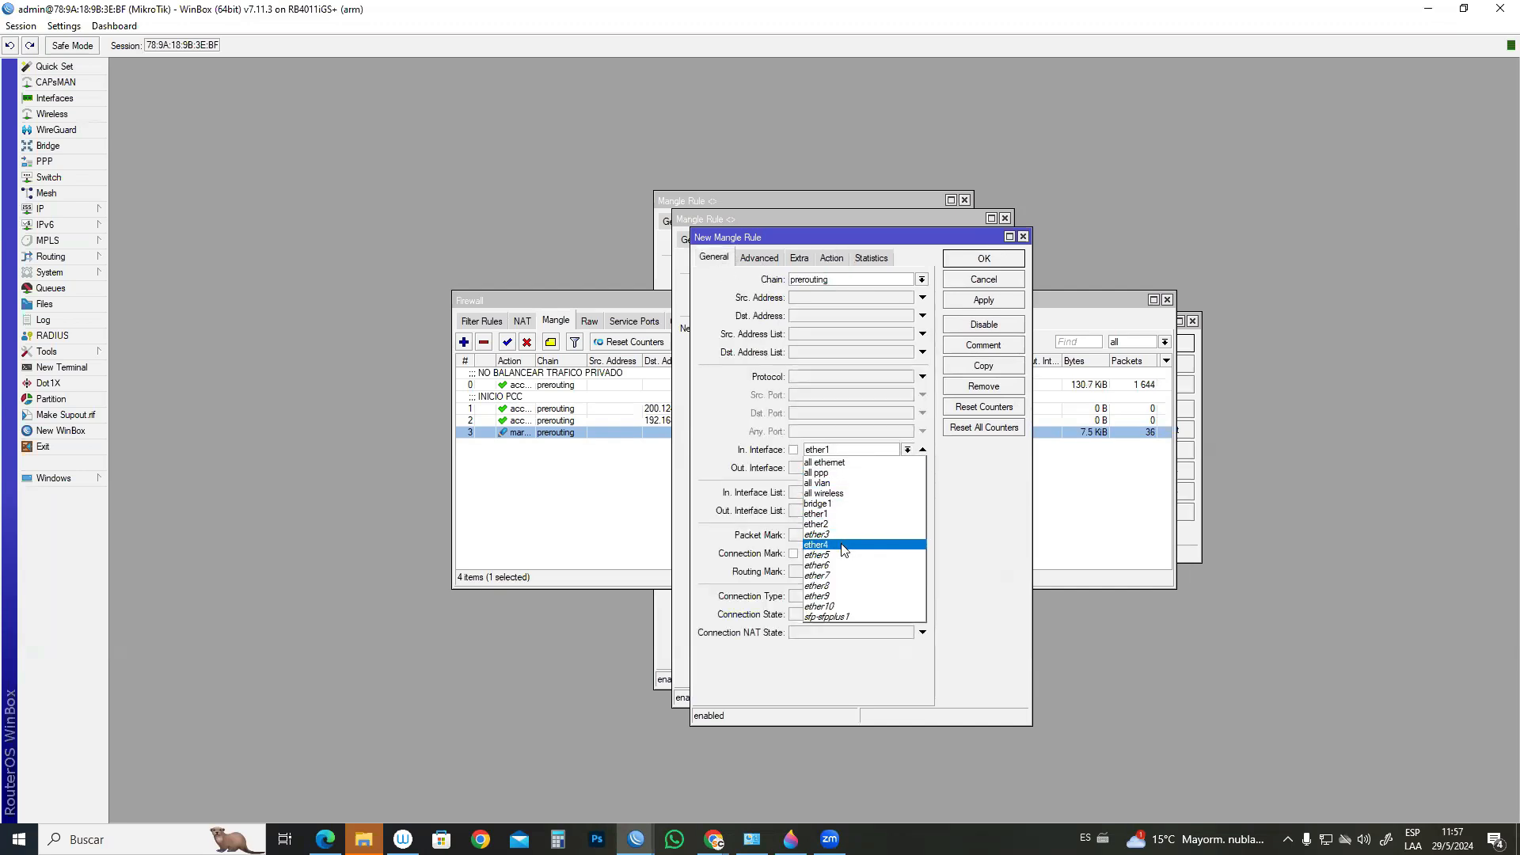
left_click(859, 525)
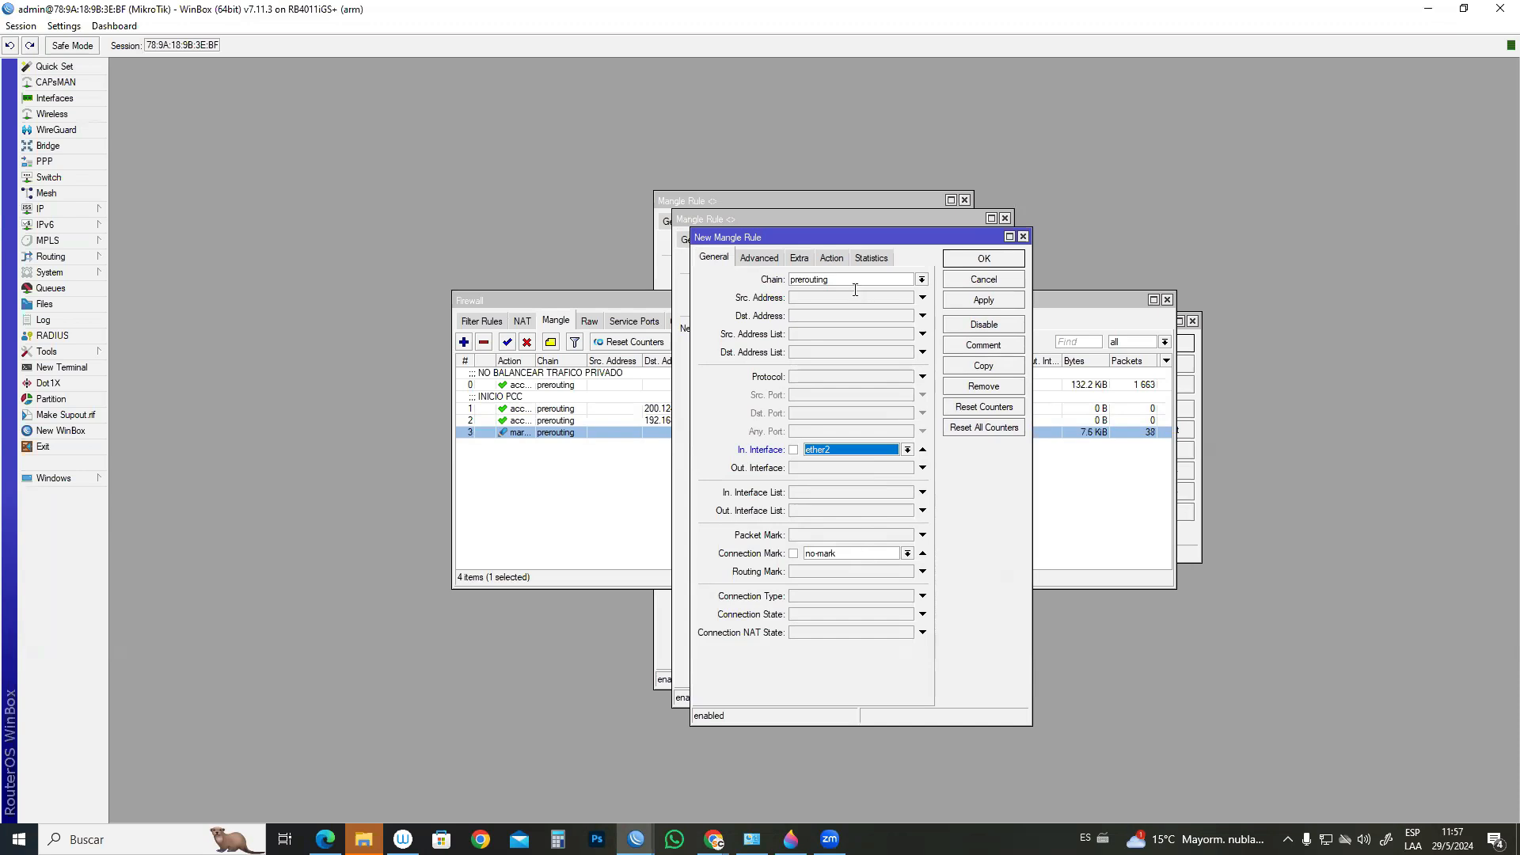
left_click(828, 259)
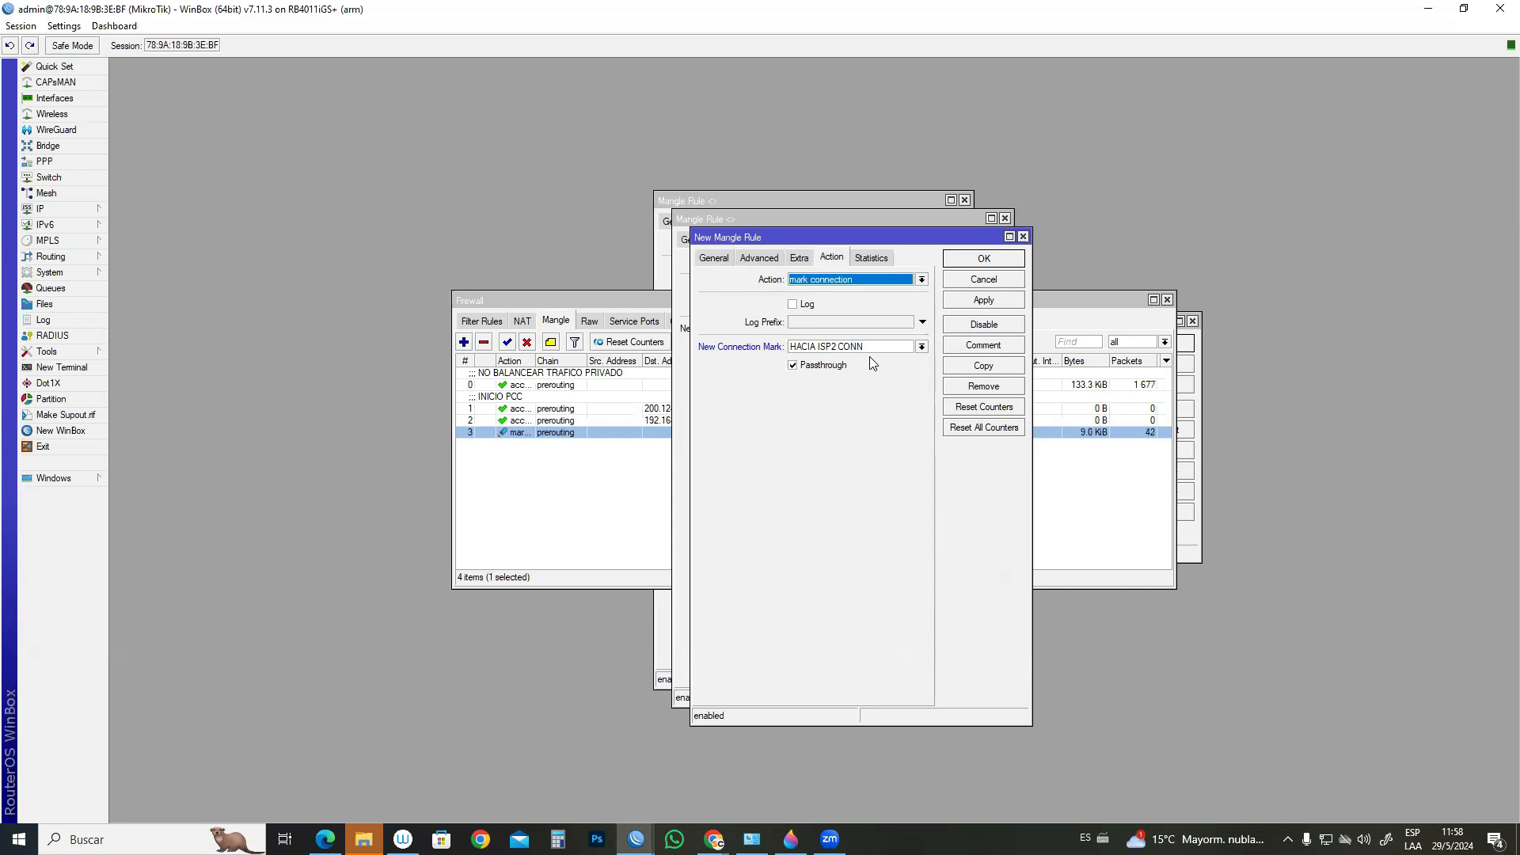
left_click(968, 305)
left_click(954, 270)
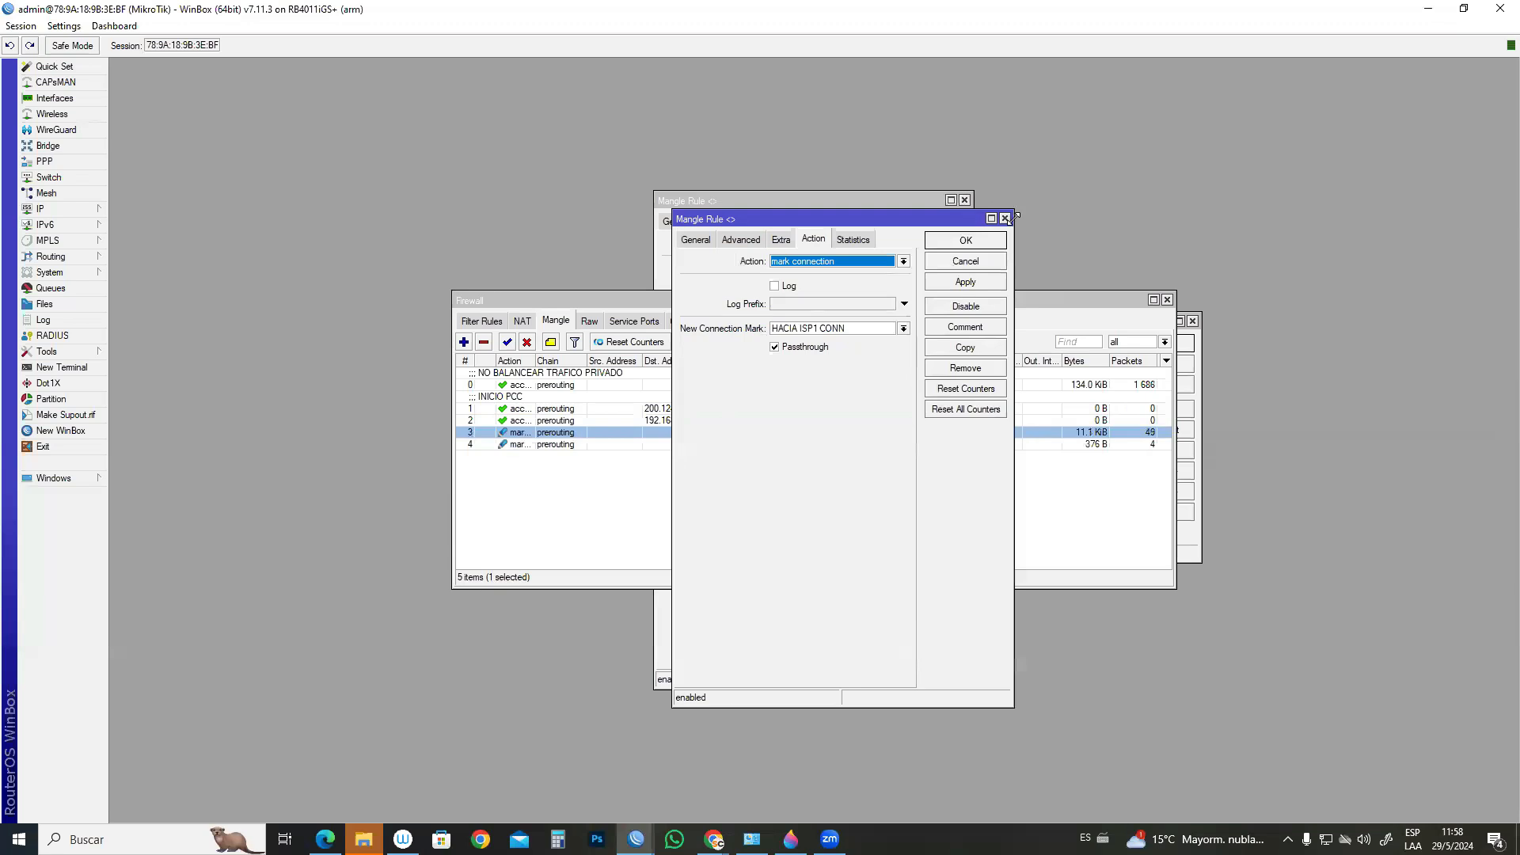
left_click(1005, 219)
left_click(787, 466)
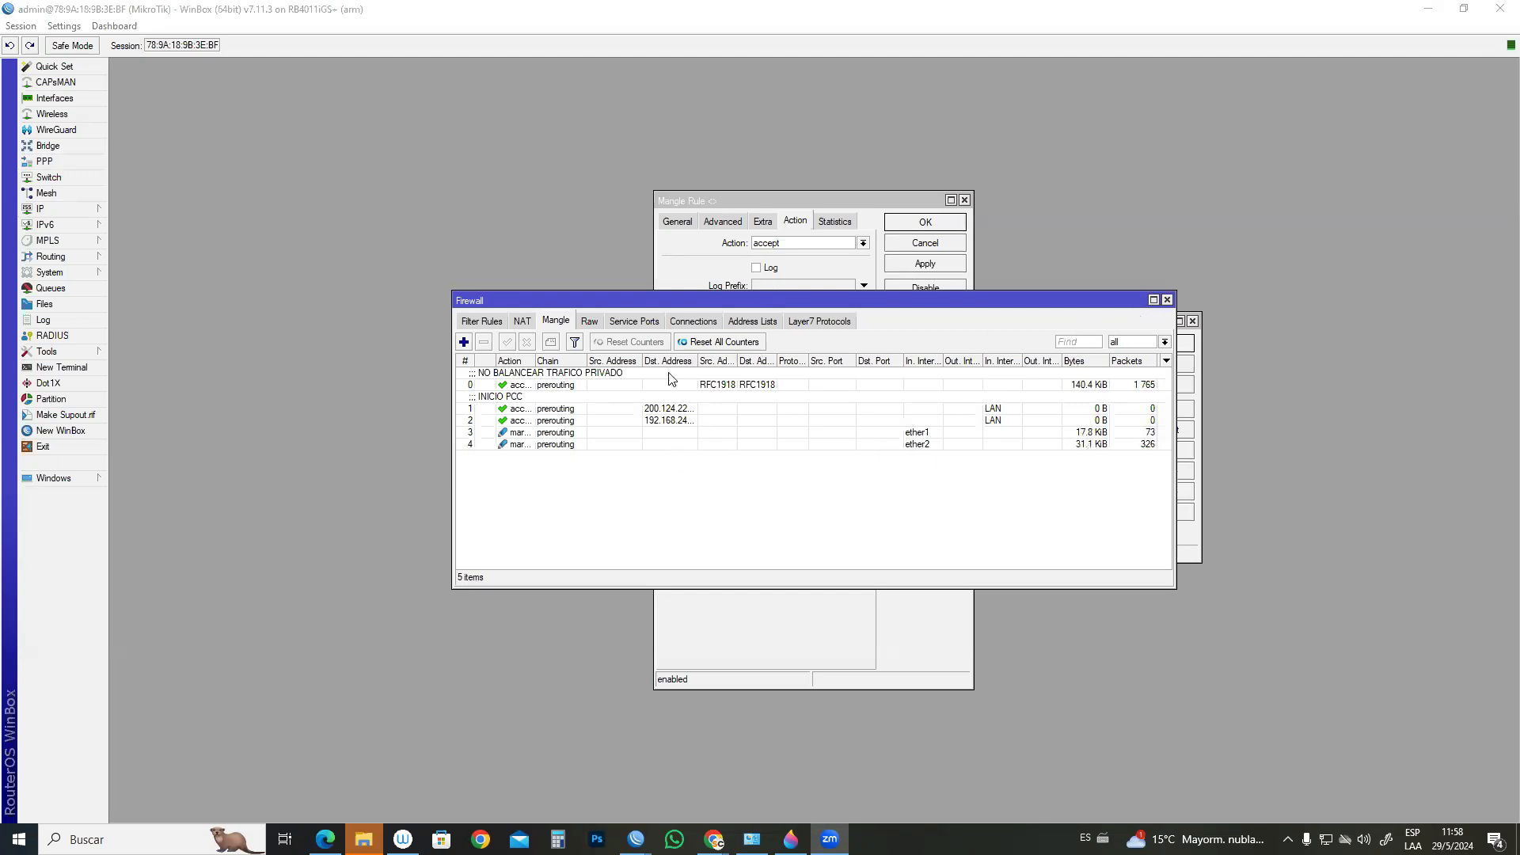
- Add the comment MARCAR CONEXIONES ORIGINADAS EN INTERNET to the ether1 connection-marking rule
double_click(519, 433)
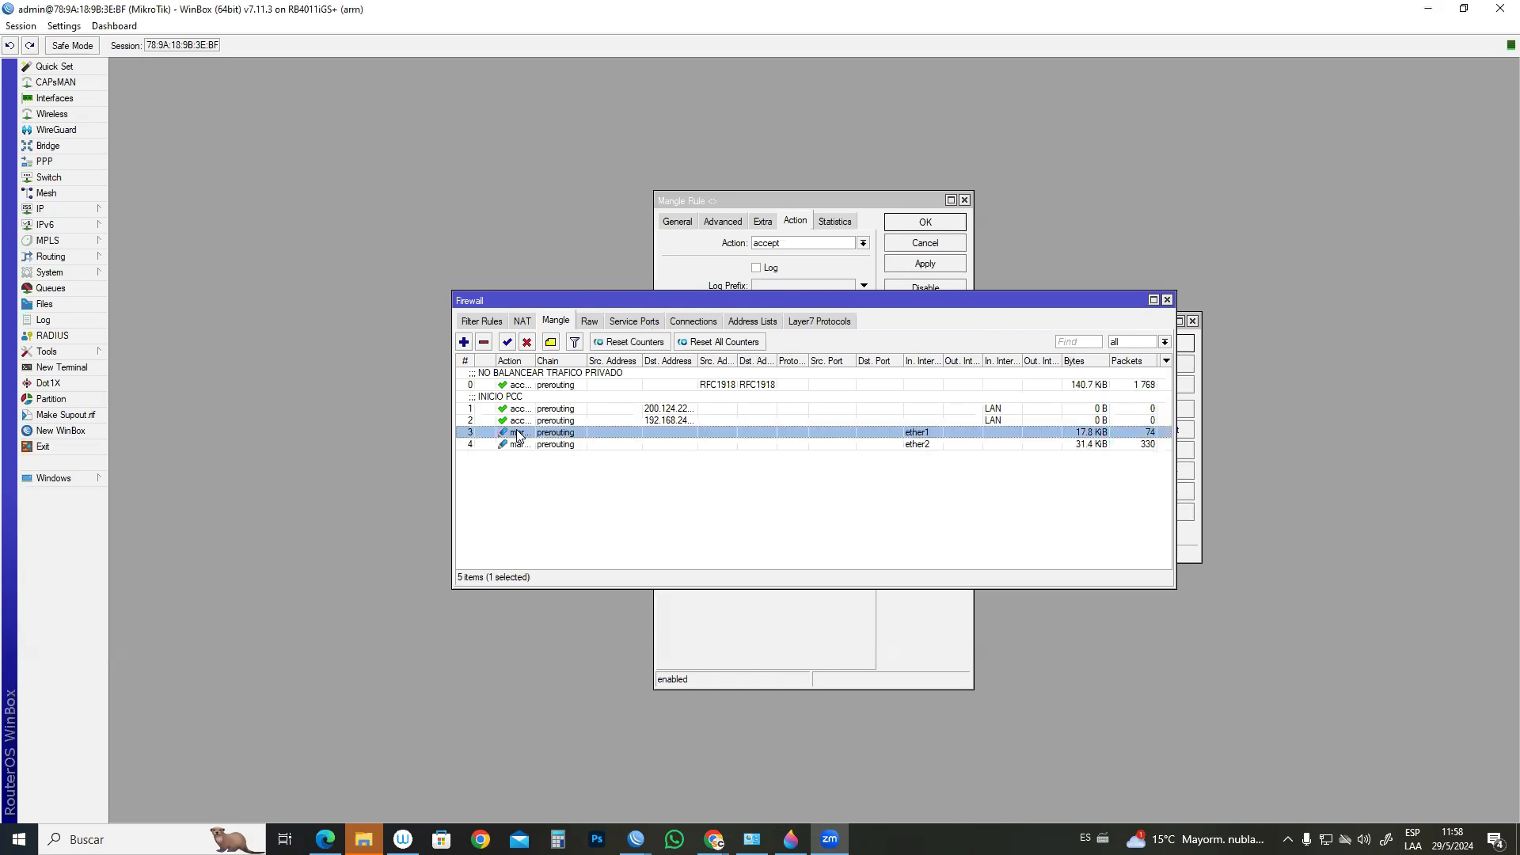
left_click(972, 330)
type("MARCAR C")
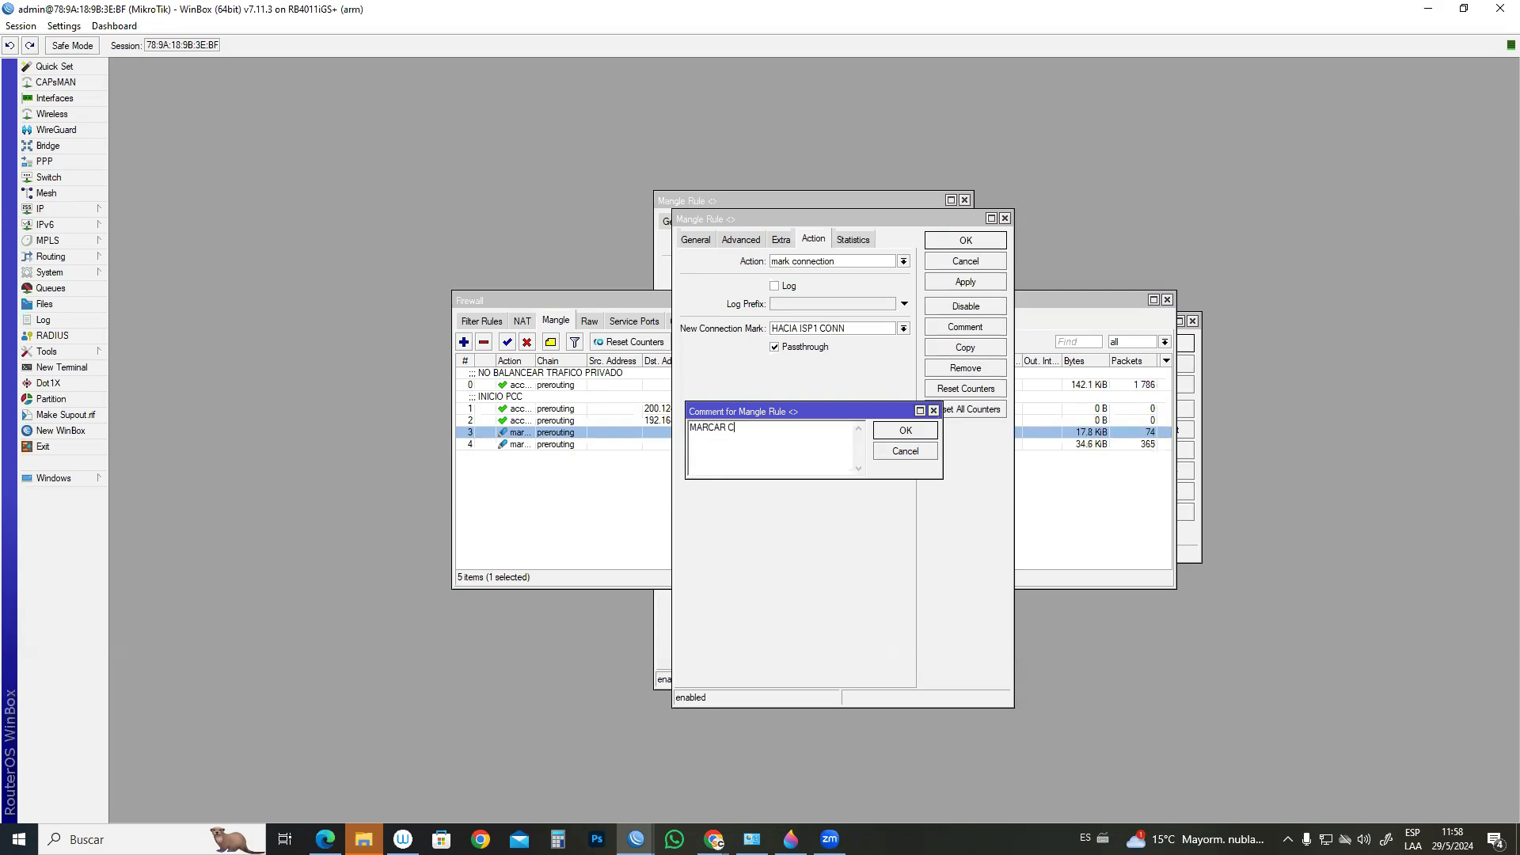
type("ONEXIONES ORIGINADAS EN ")
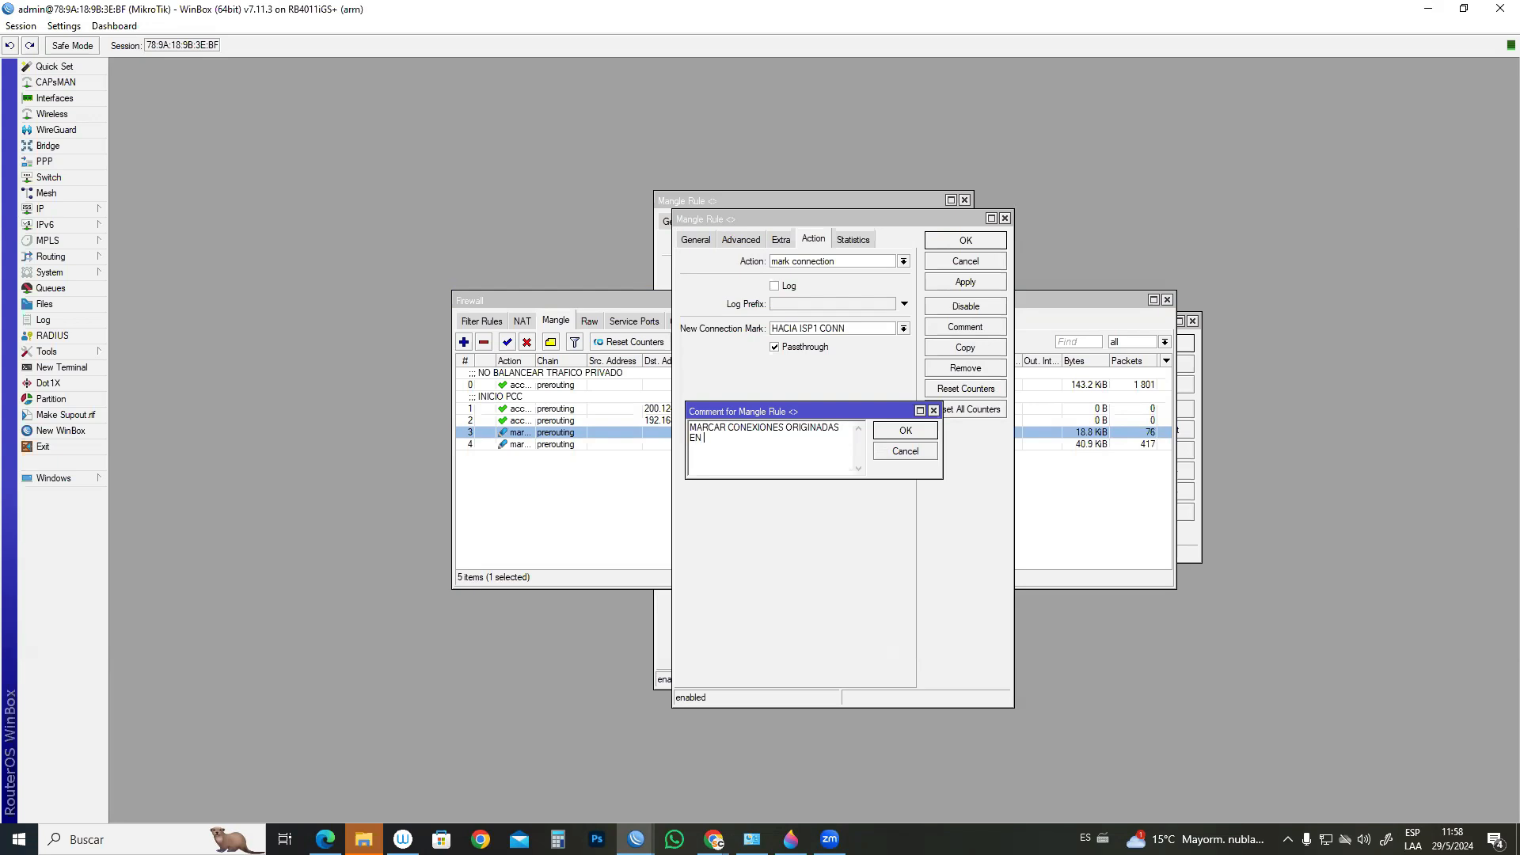
type("INTERNET")
left_click(903, 432)
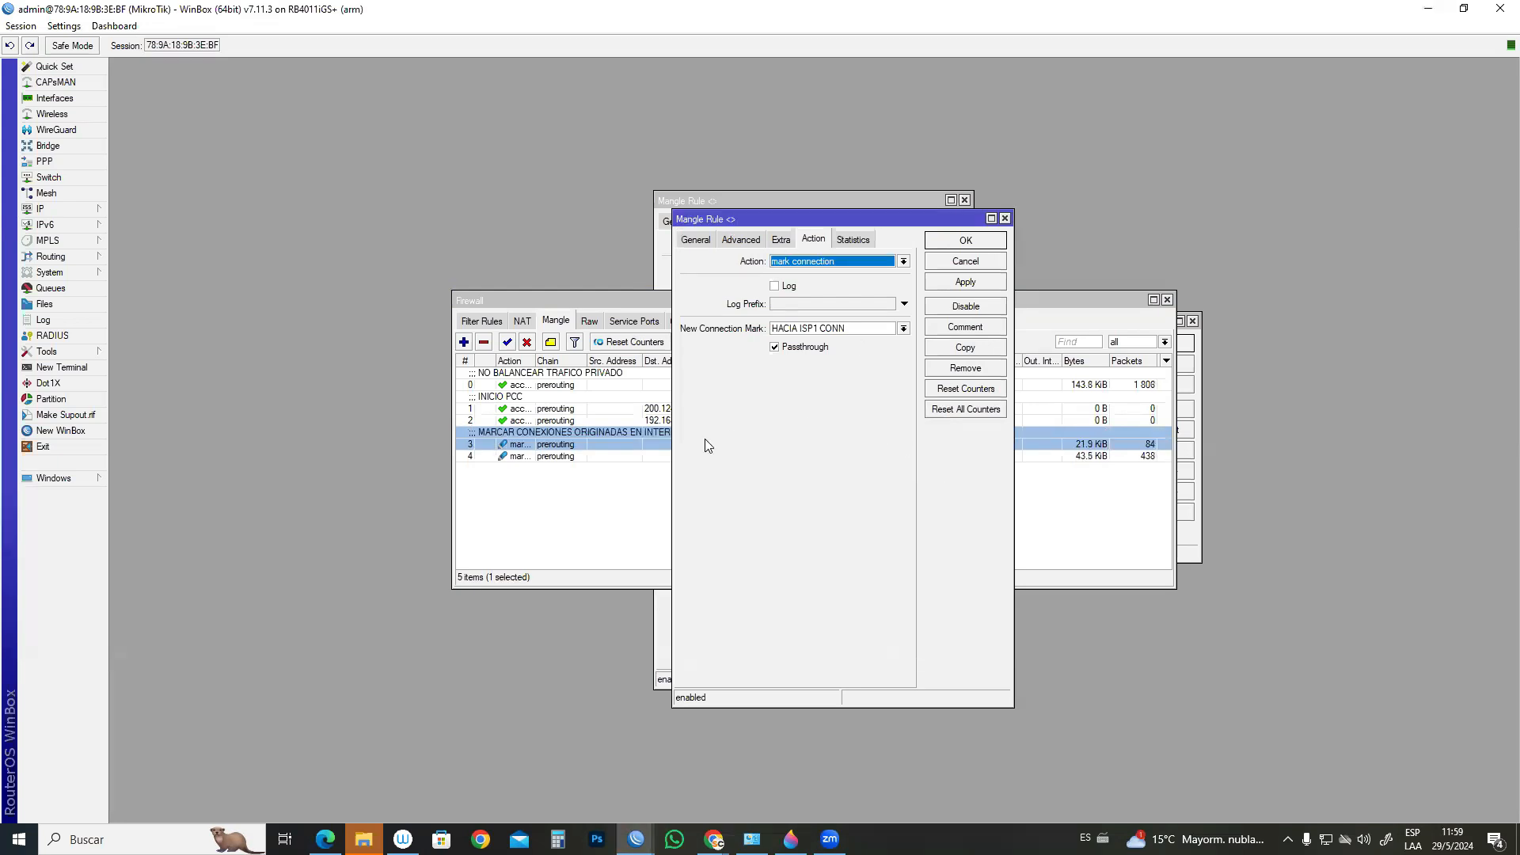
left_click(575, 502)
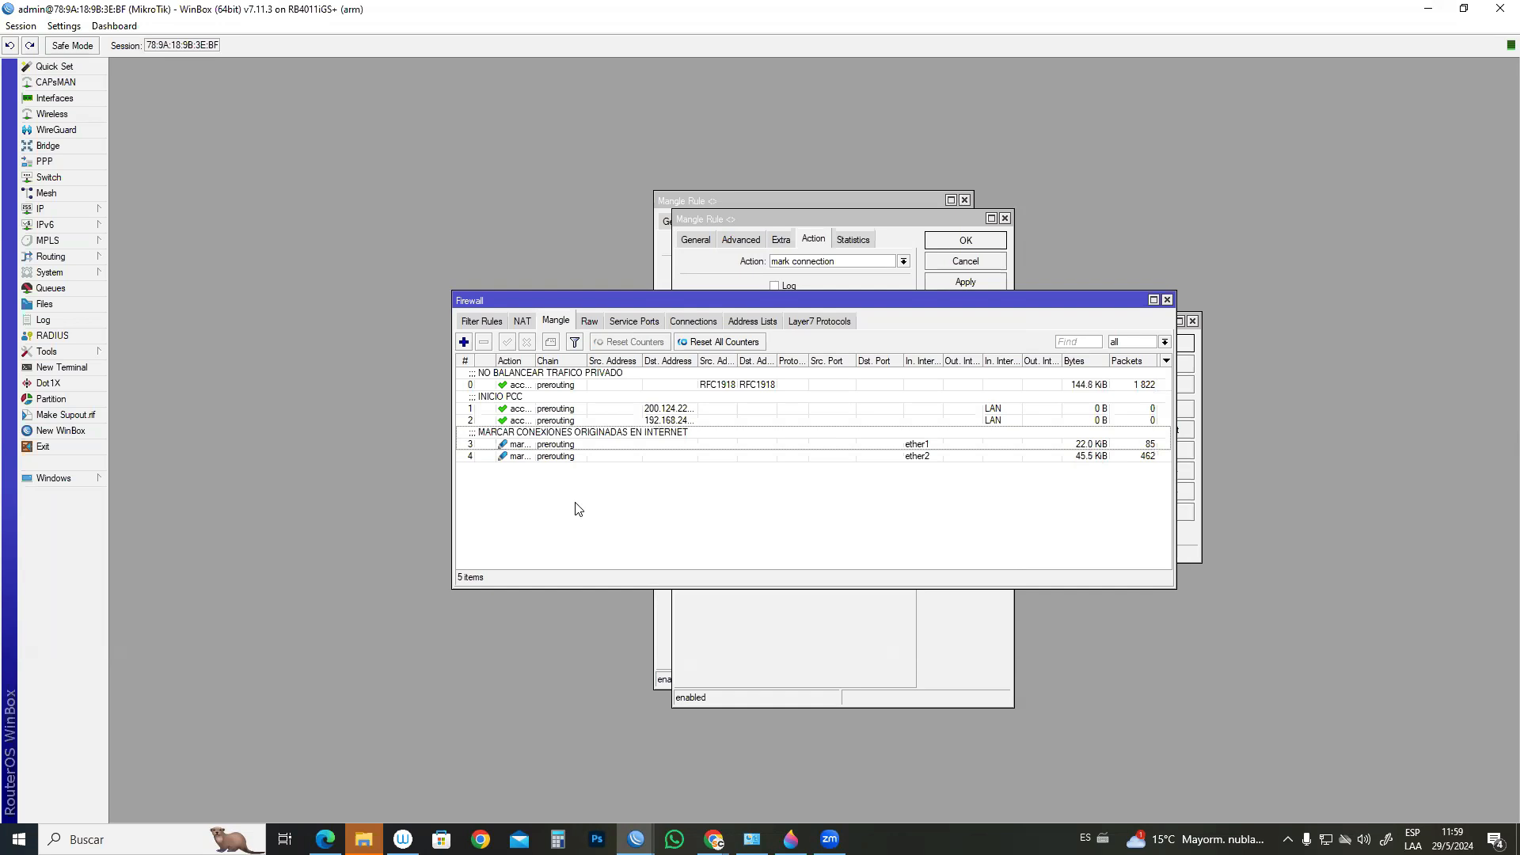
- Review the ether1 and ether2 marking rules and the ether1 rule's incoming interface options, leaving the rule unchanged
left_click(559, 445)
left_click(559, 458)
left_click(562, 445)
left_click(564, 457)
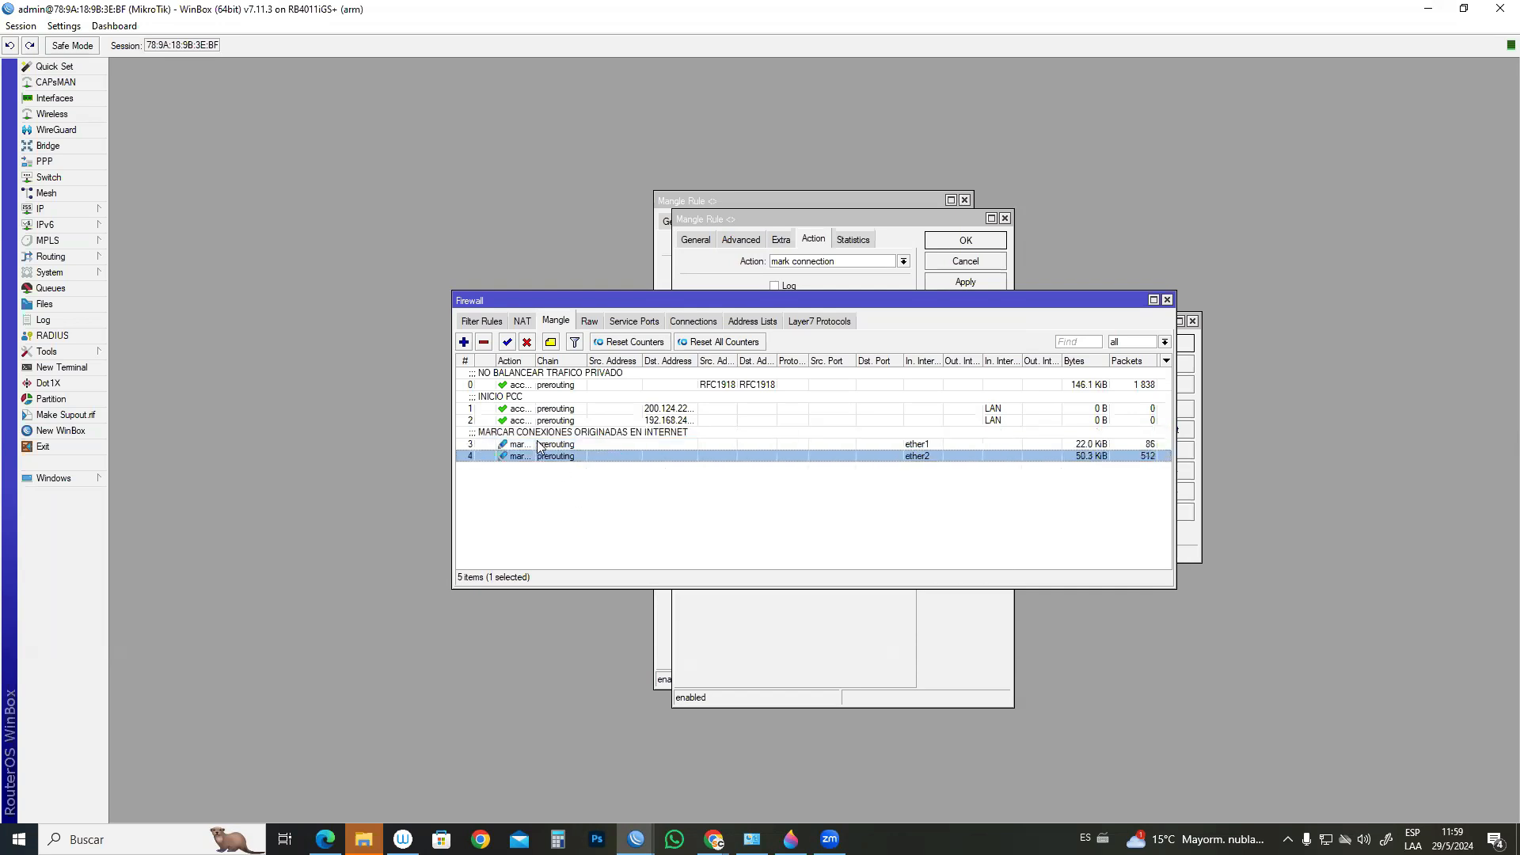
left_click(537, 447)
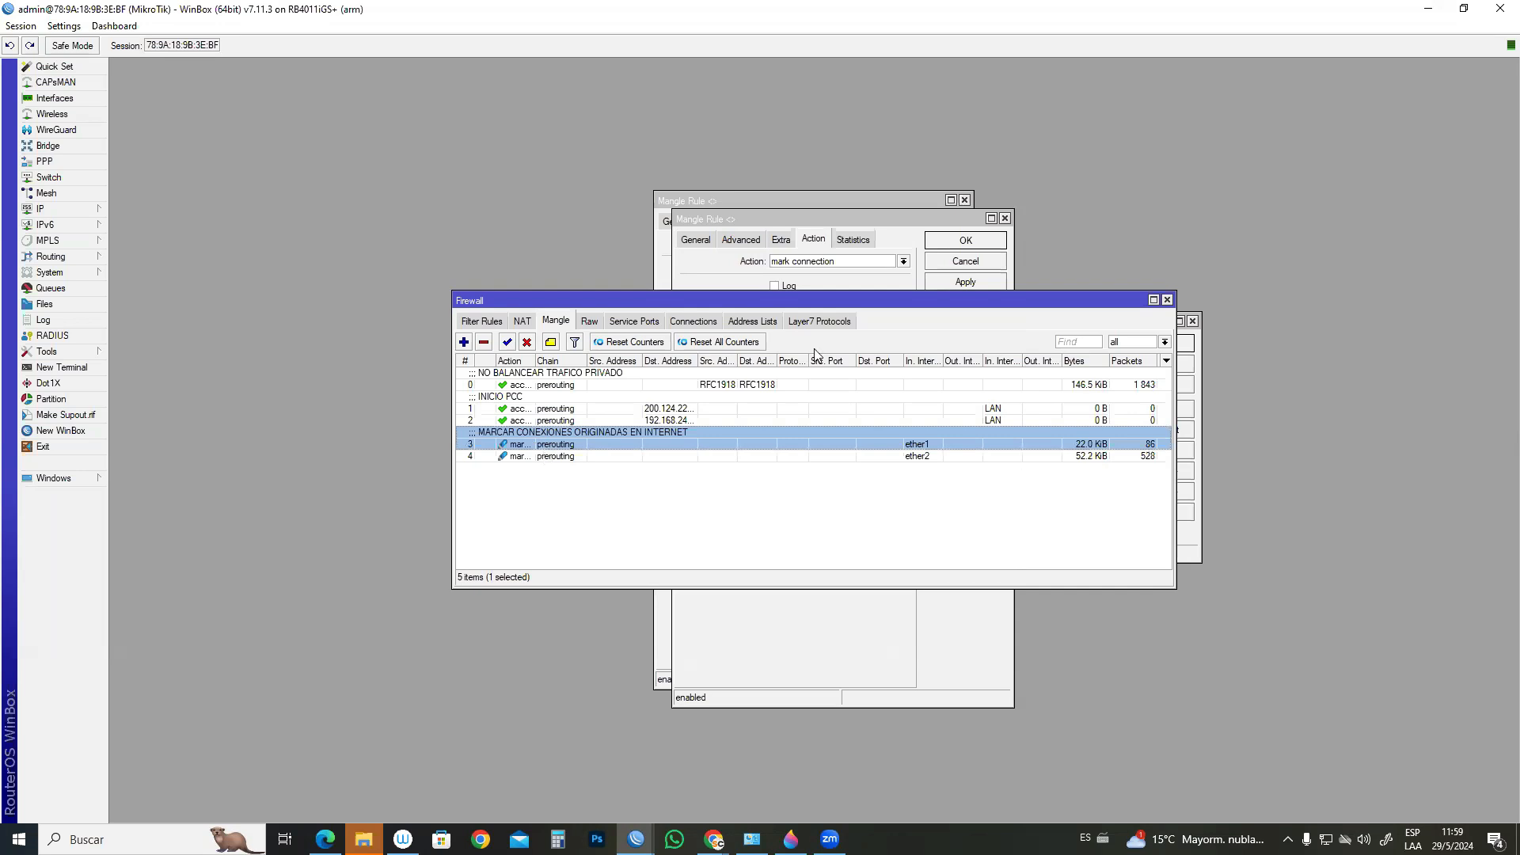
left_click(921, 457)
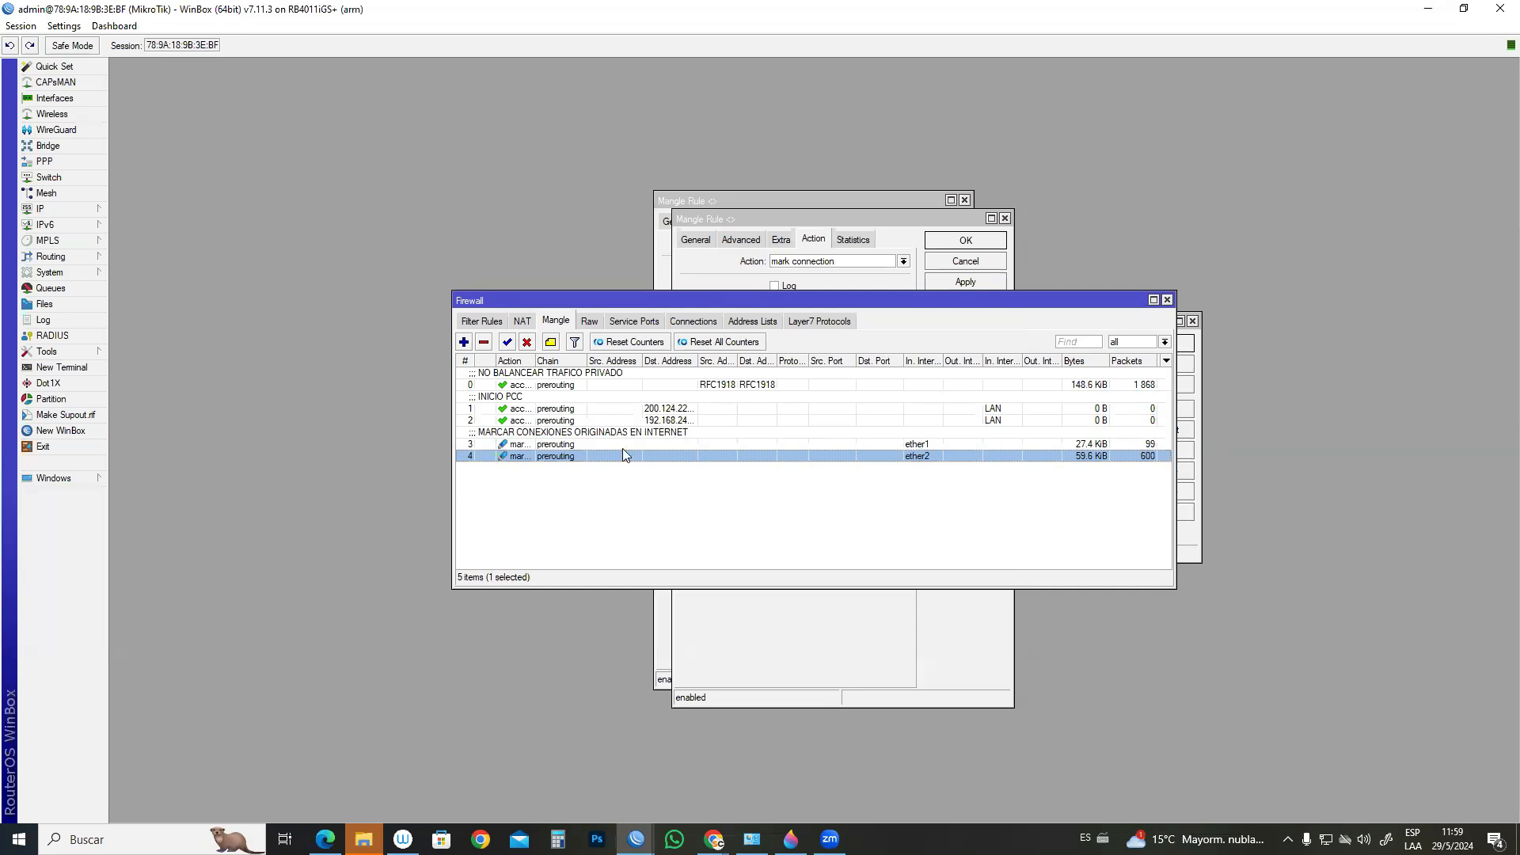
double_click(550, 445)
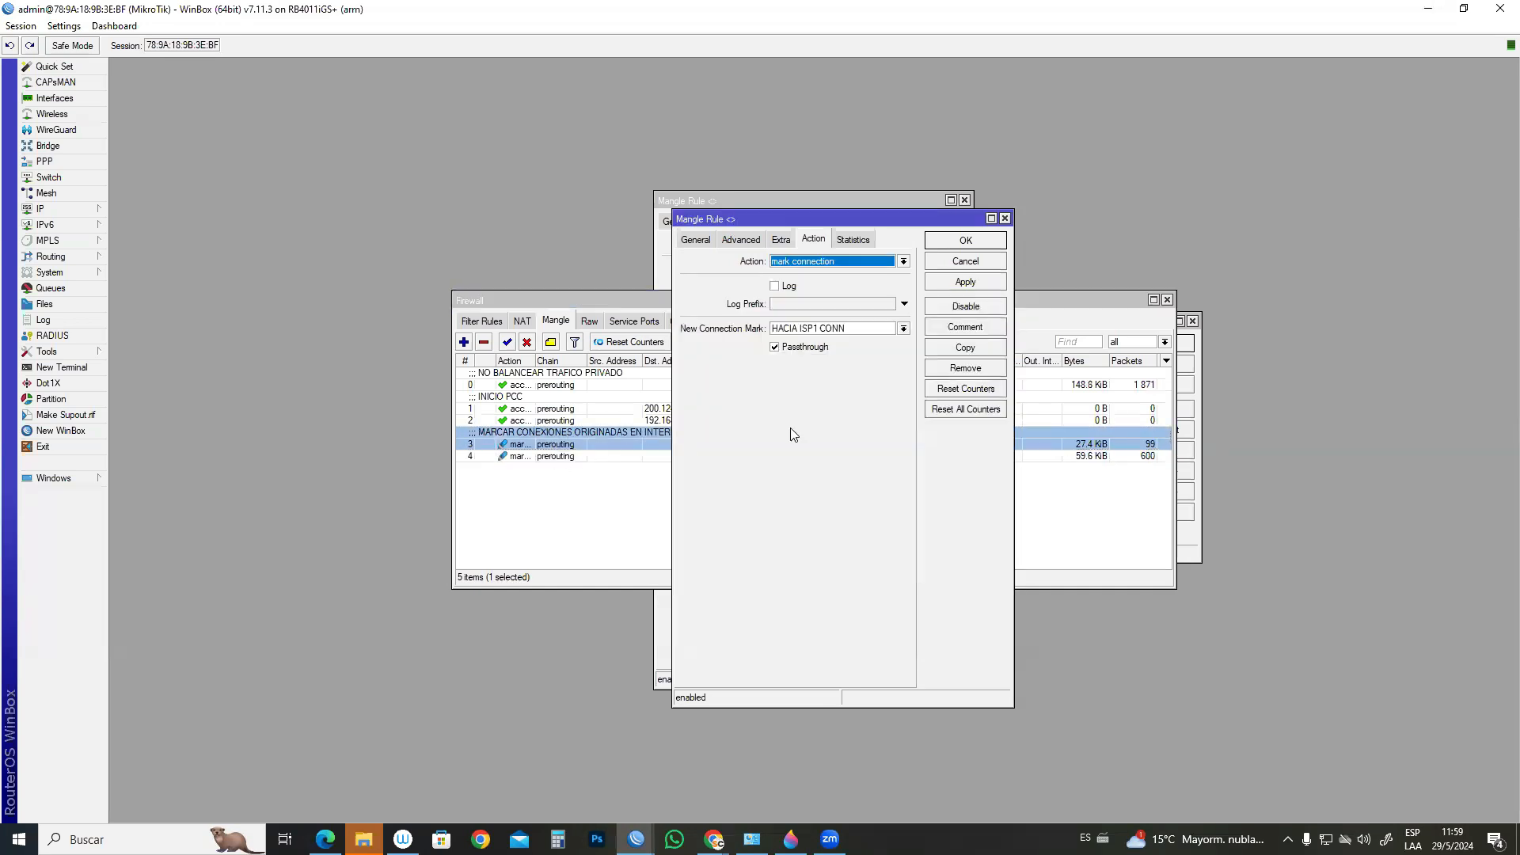
left_click(684, 240)
left_click(890, 433)
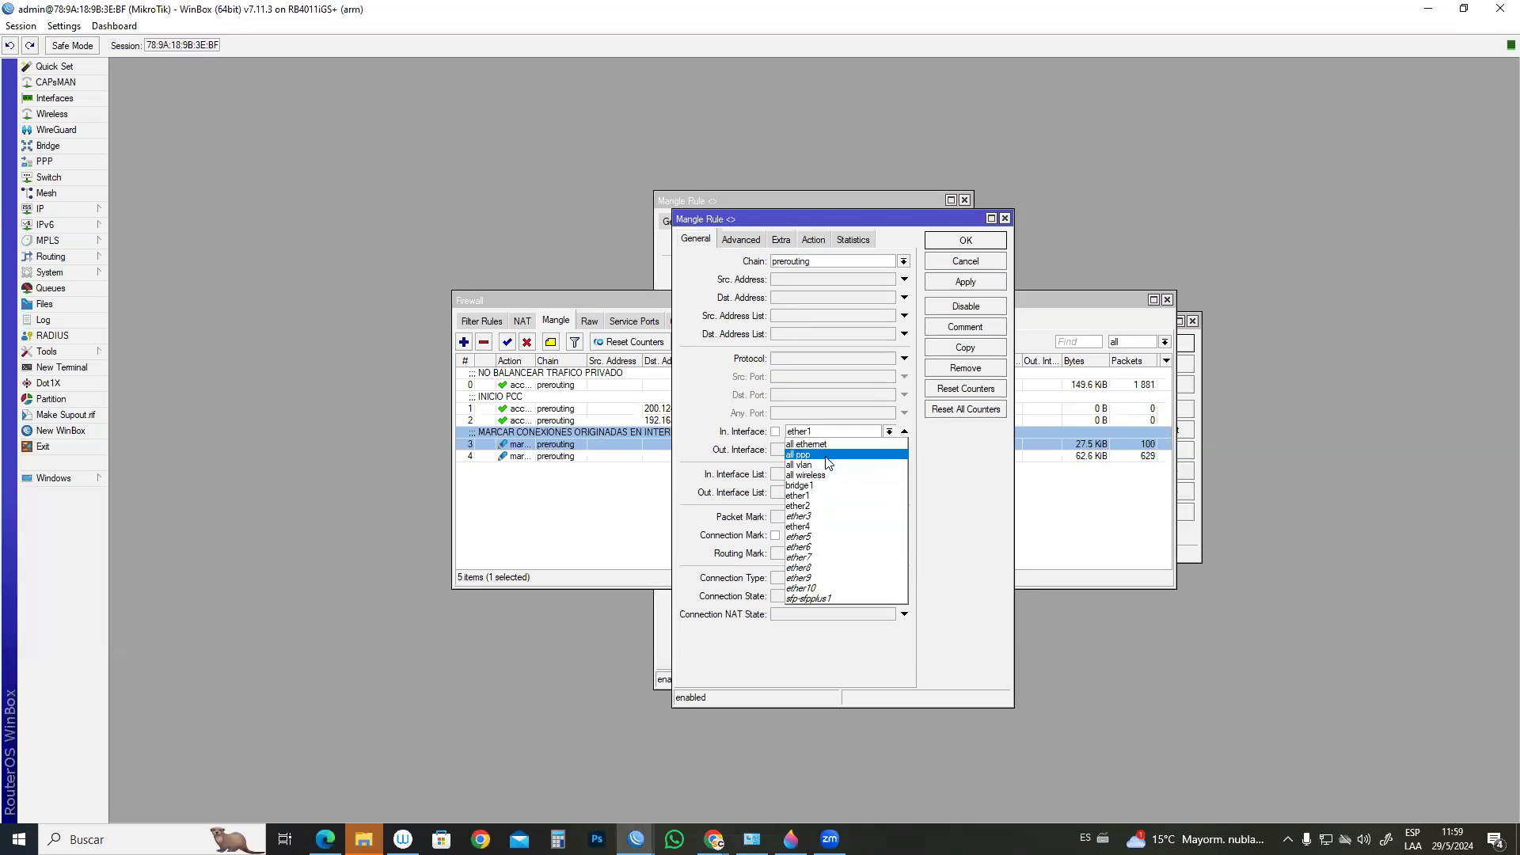
left_click(615, 502)
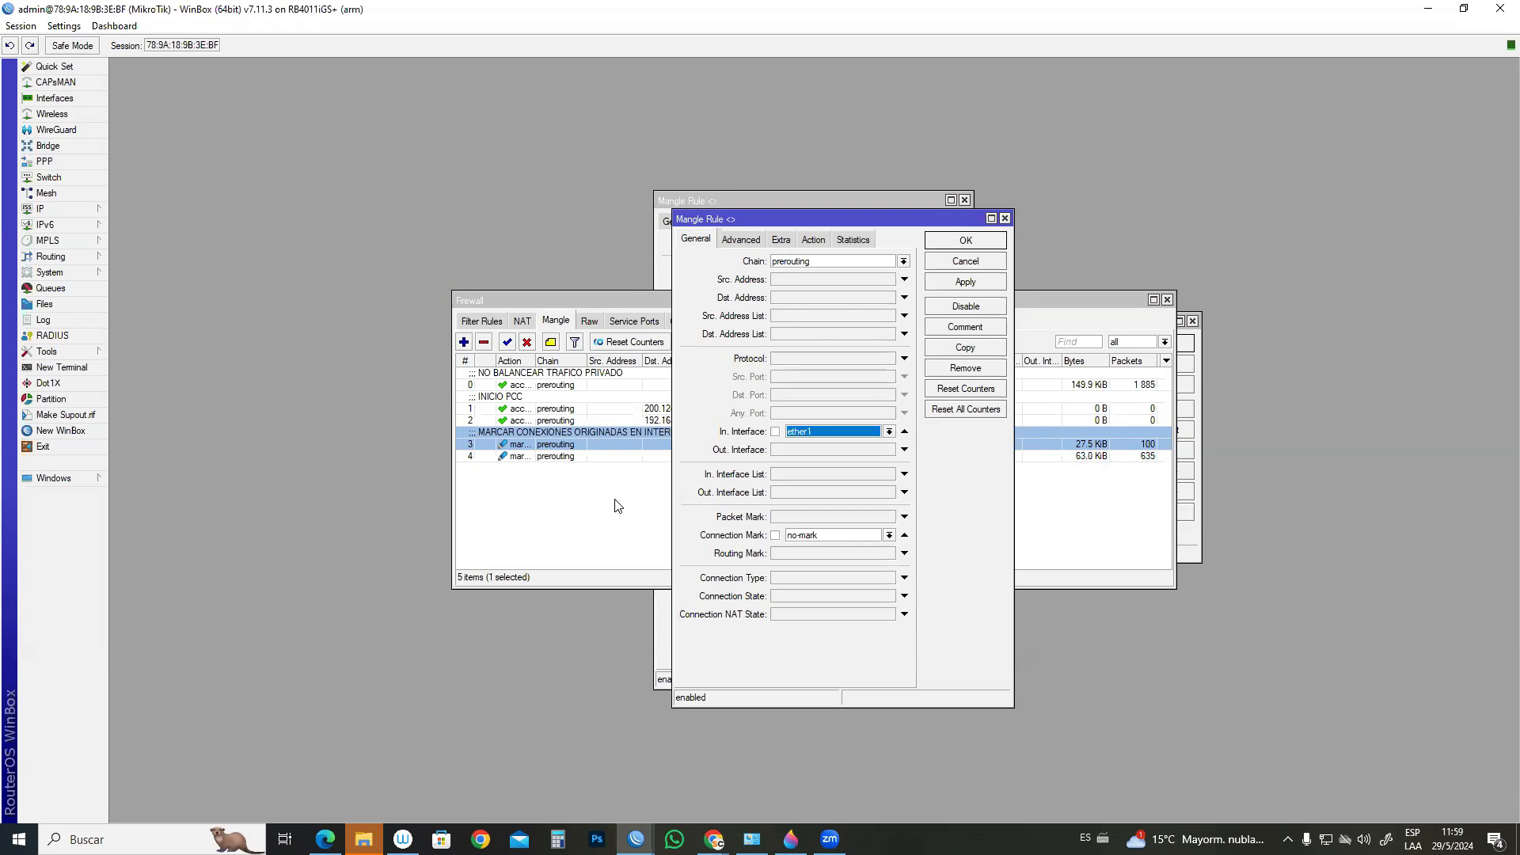
left_click(1004, 219)
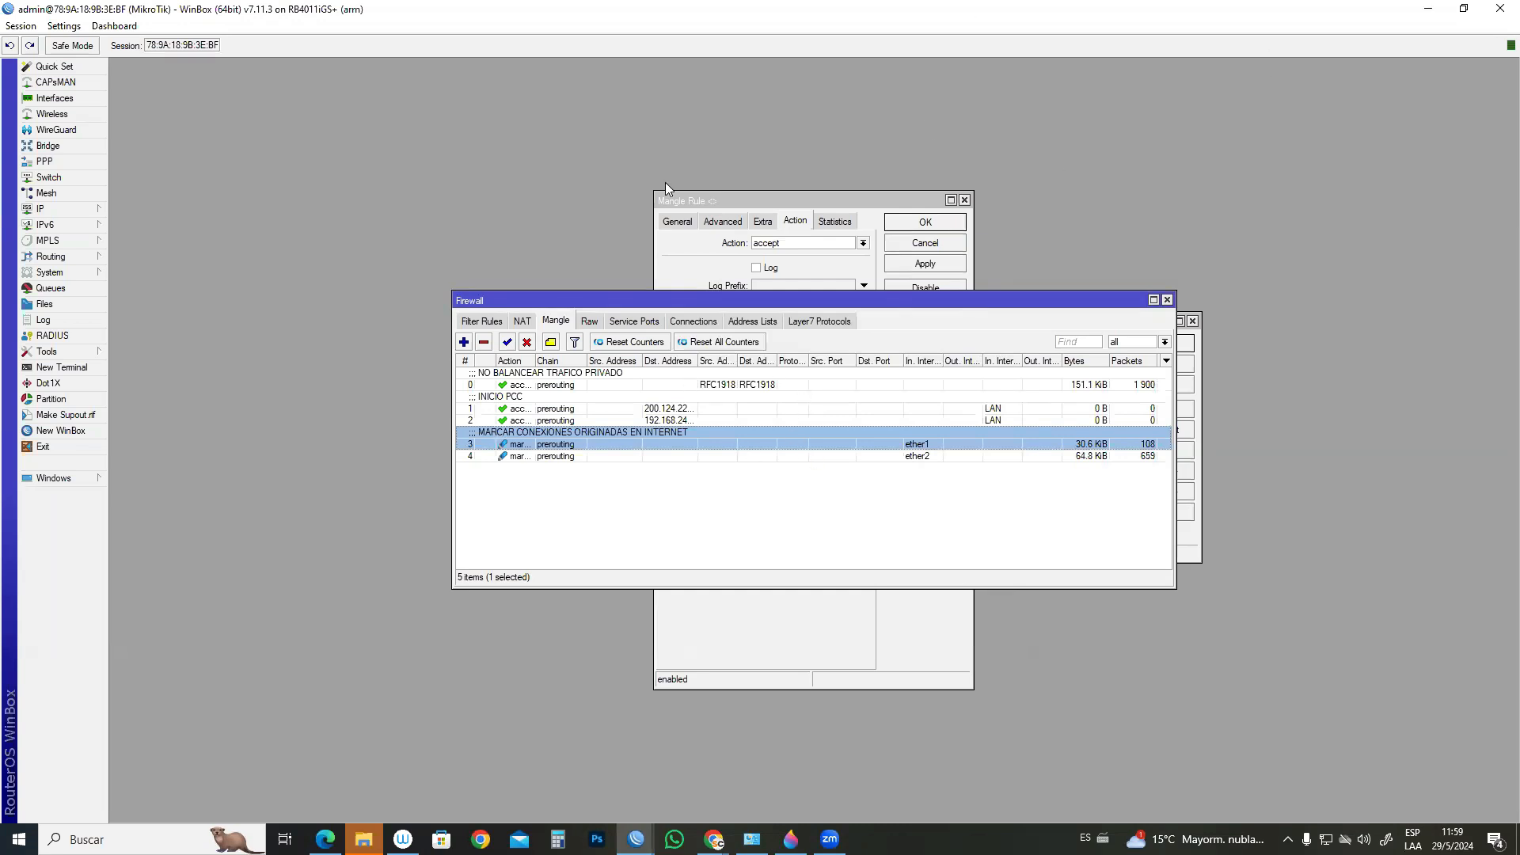
- Create a new mangle rule on the output chain that matches connection mark HACIA ISP1 CONN
left_click(465, 344)
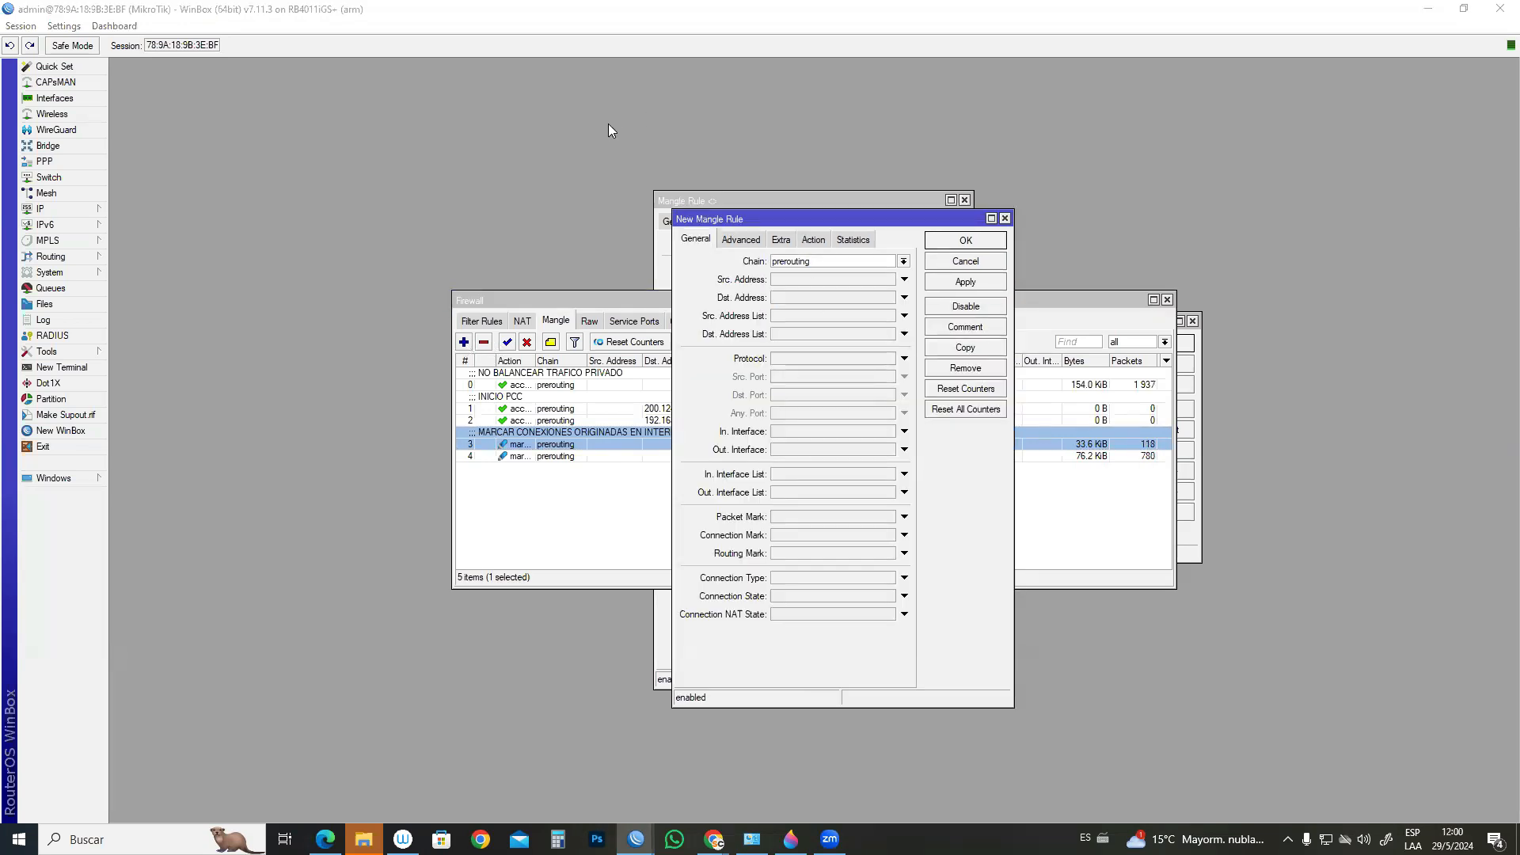
left_click(904, 261)
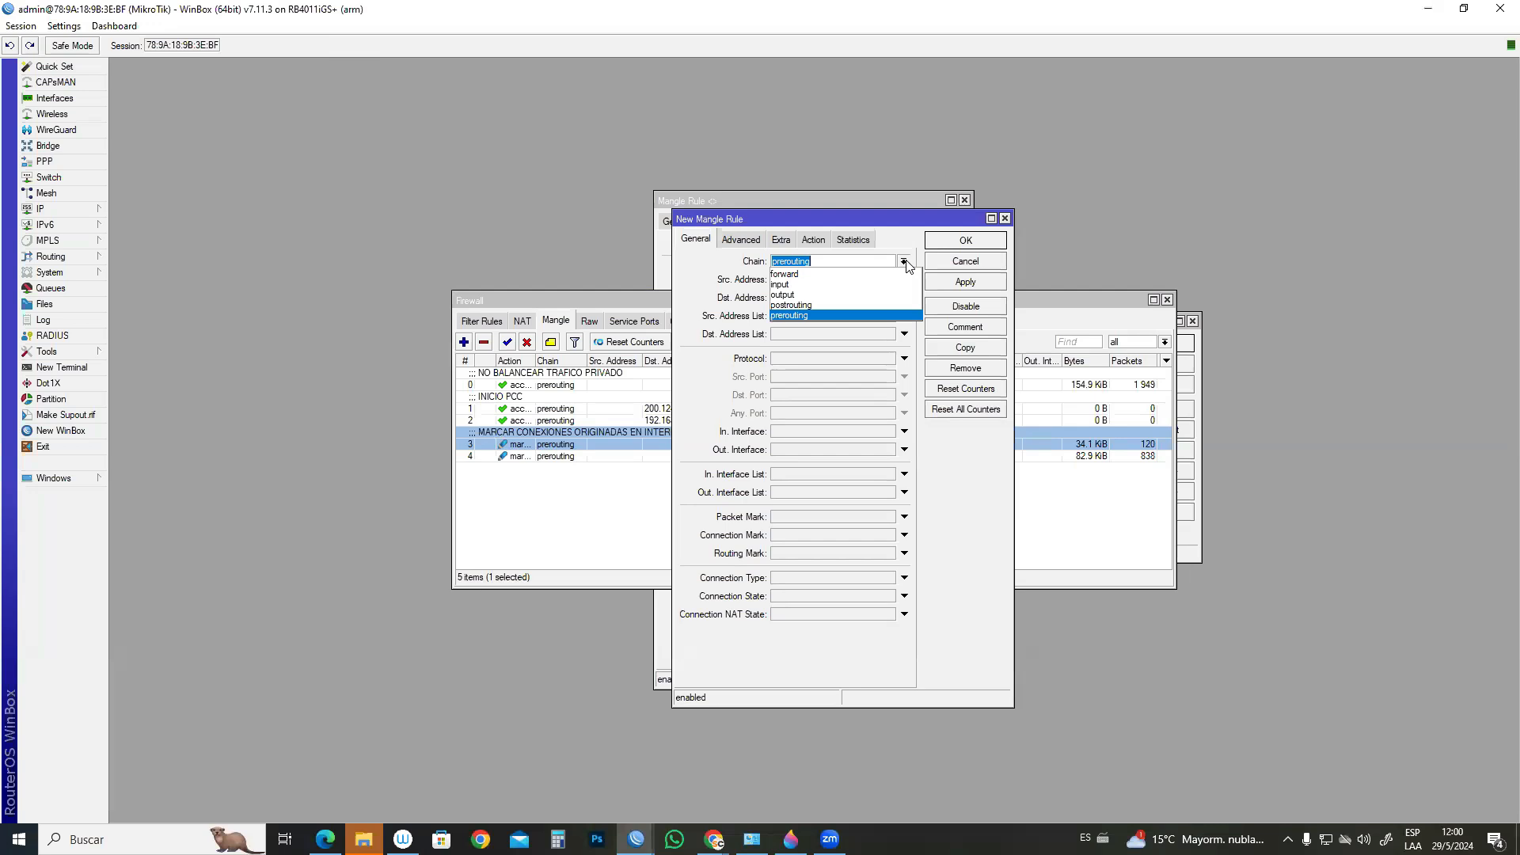
left_click(820, 294)
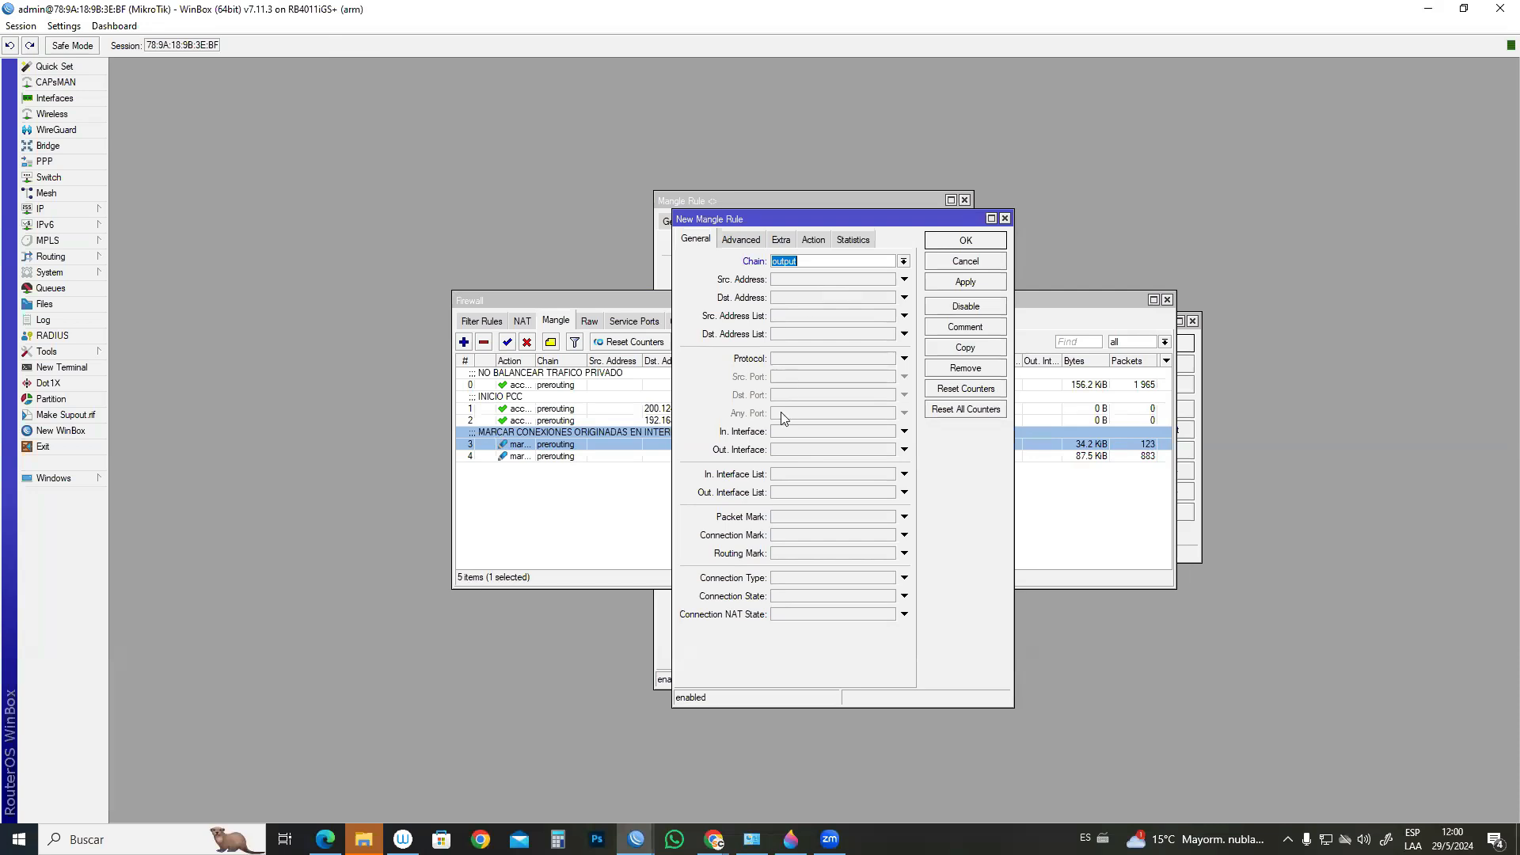
left_click(904, 535)
left_click(889, 536)
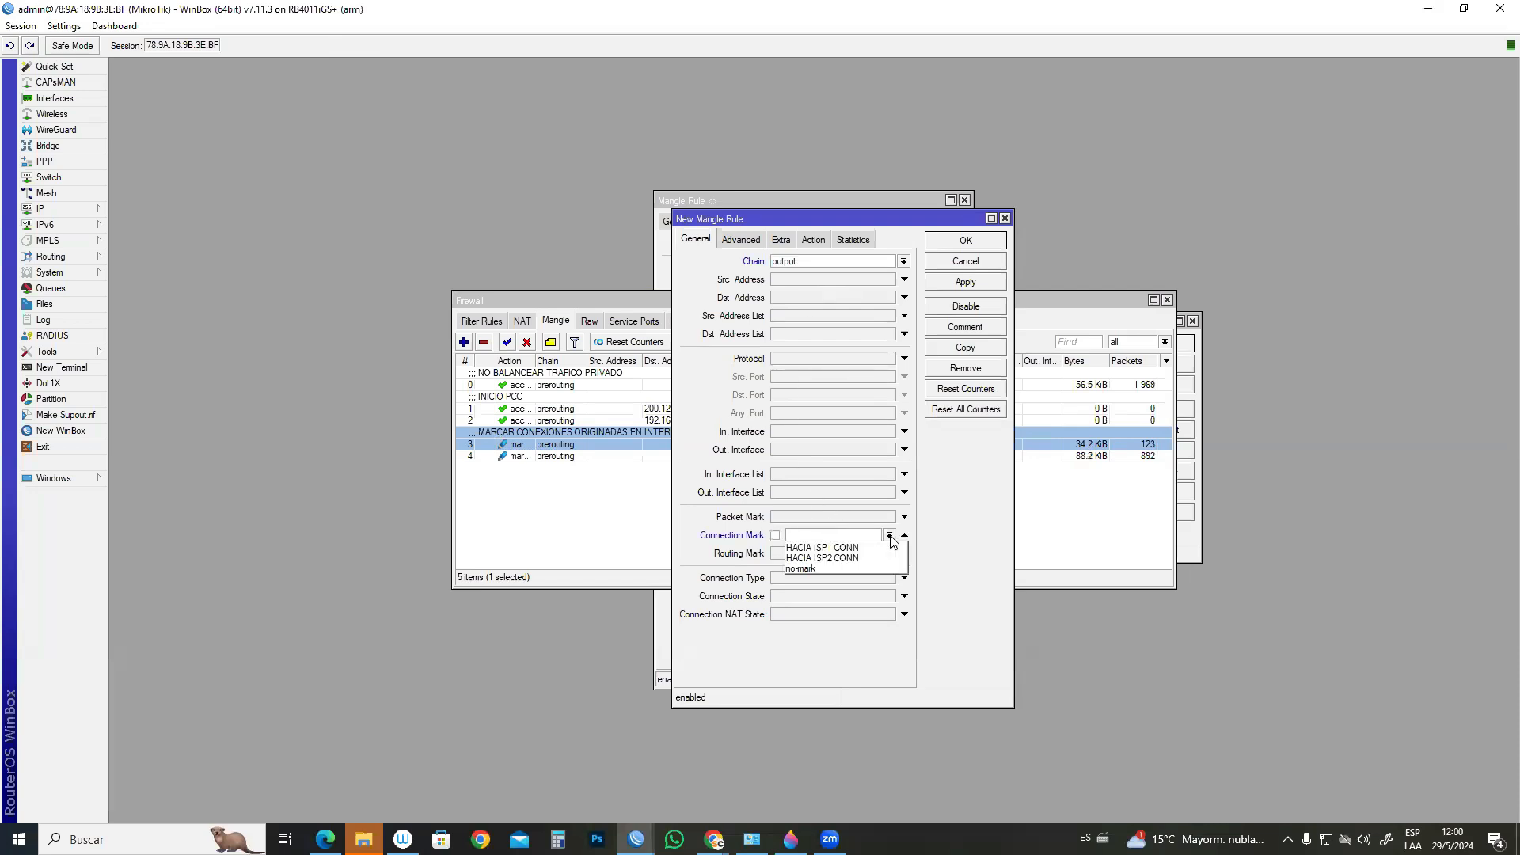
left_click(880, 546)
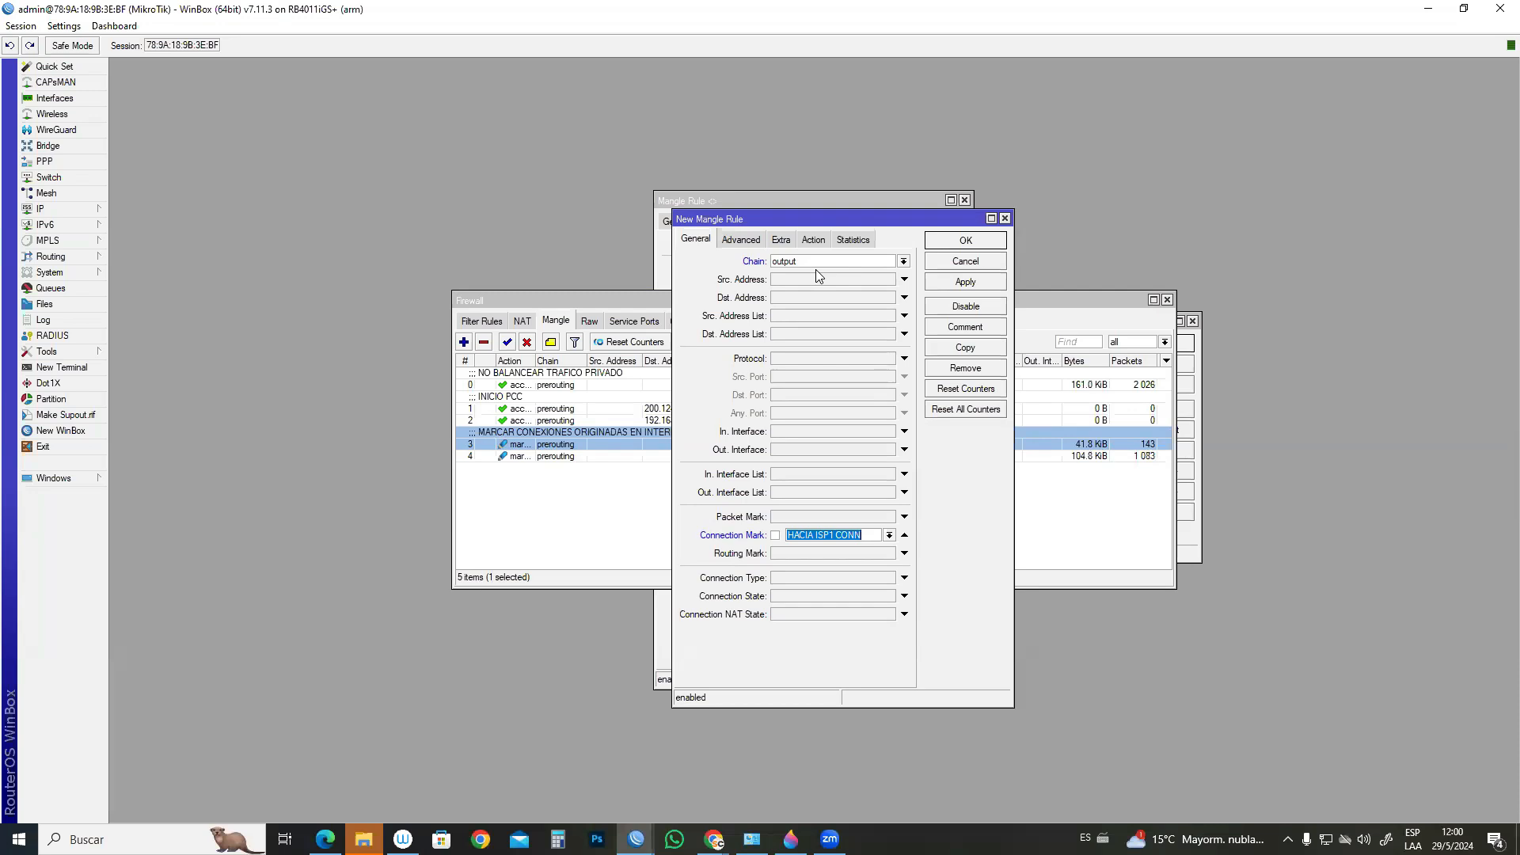
- Set the new output rule's action to mark routing
left_click(813, 241)
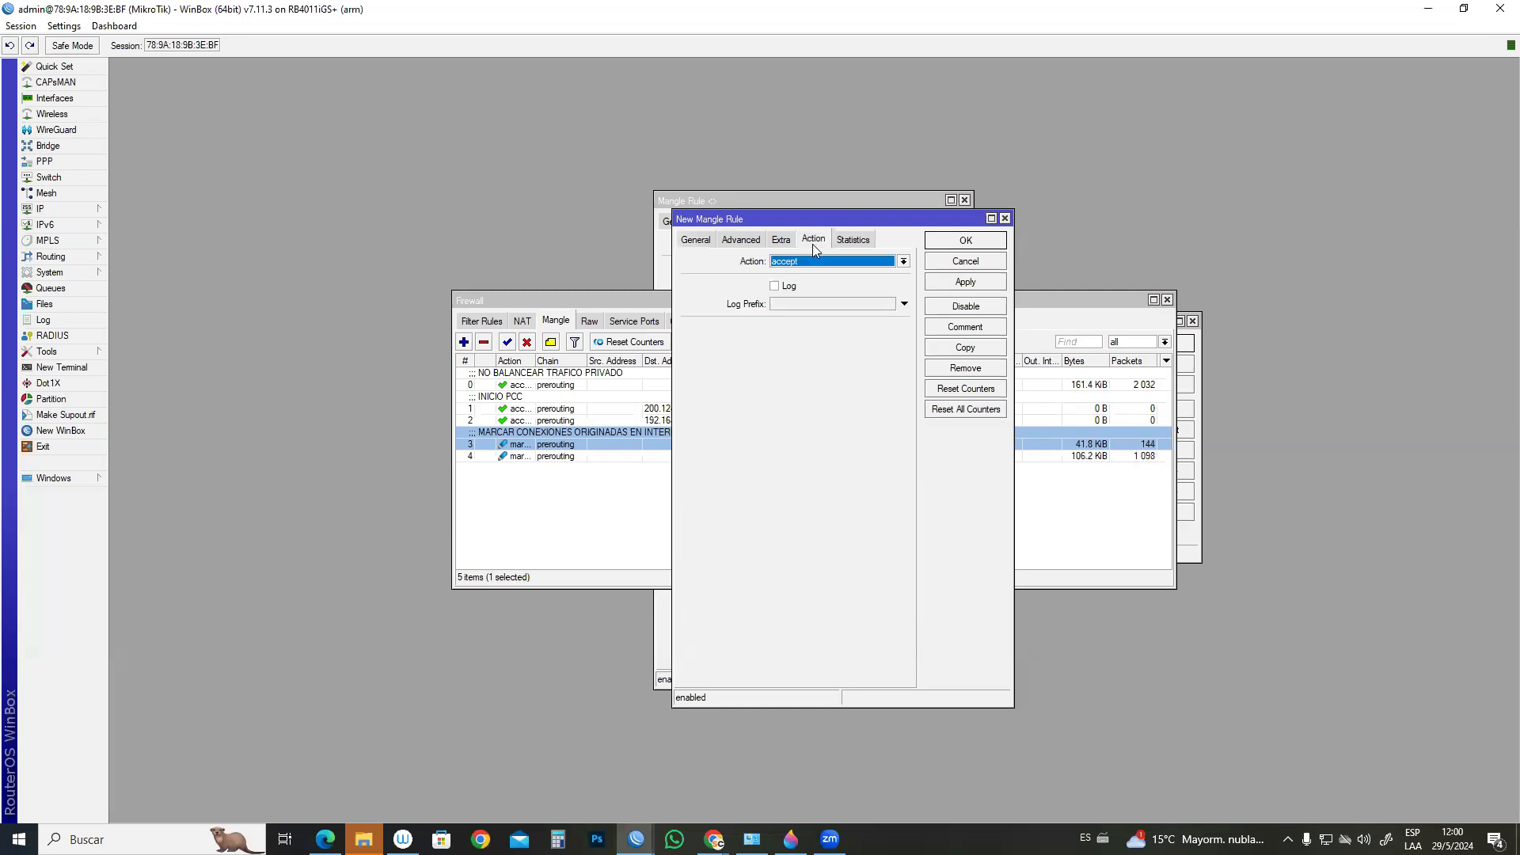
left_click(831, 262)
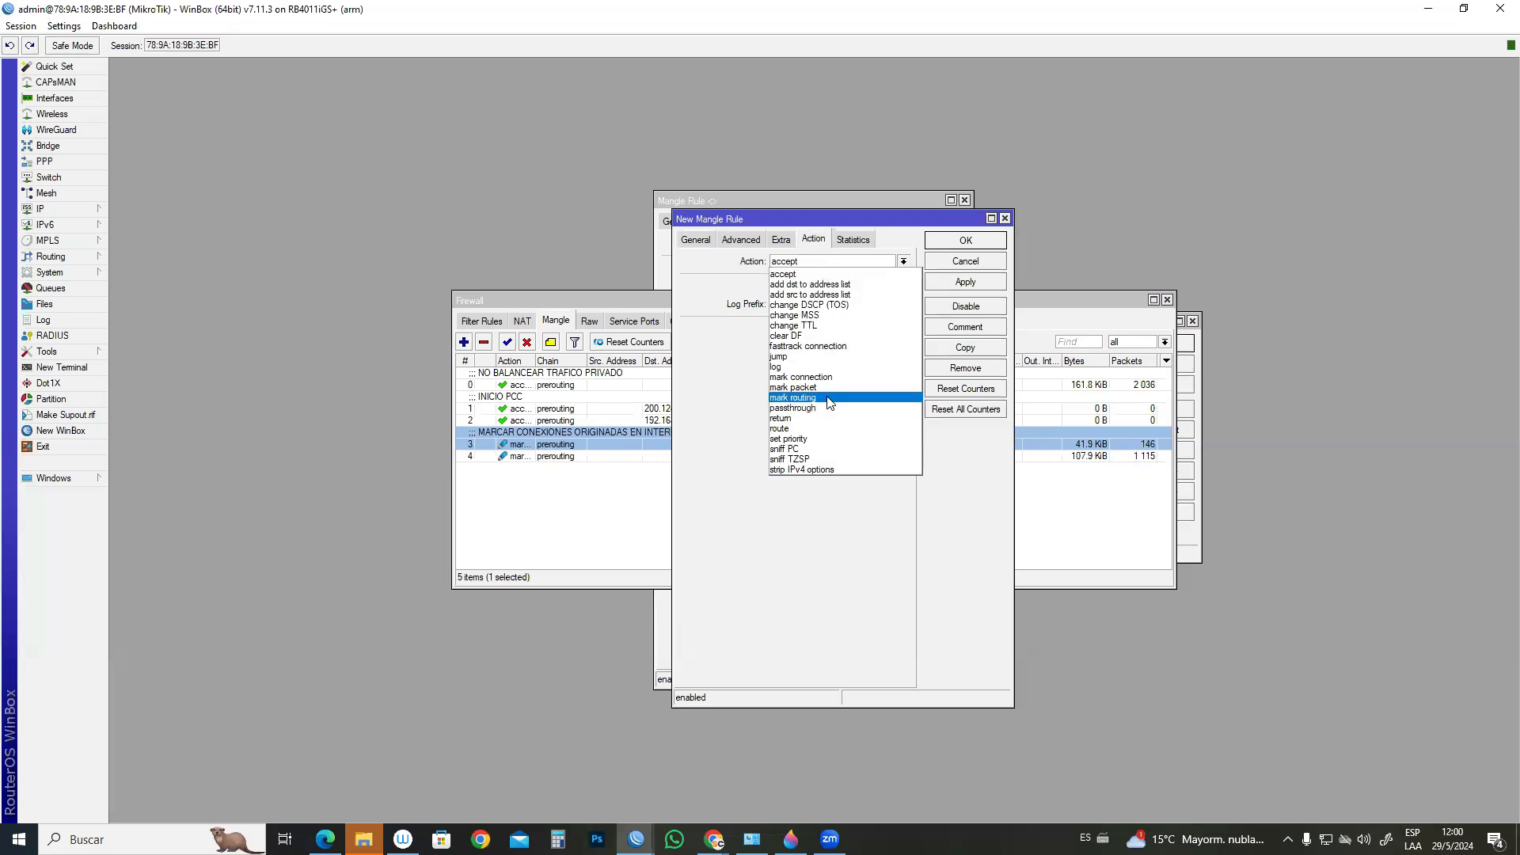
left_click(829, 399)
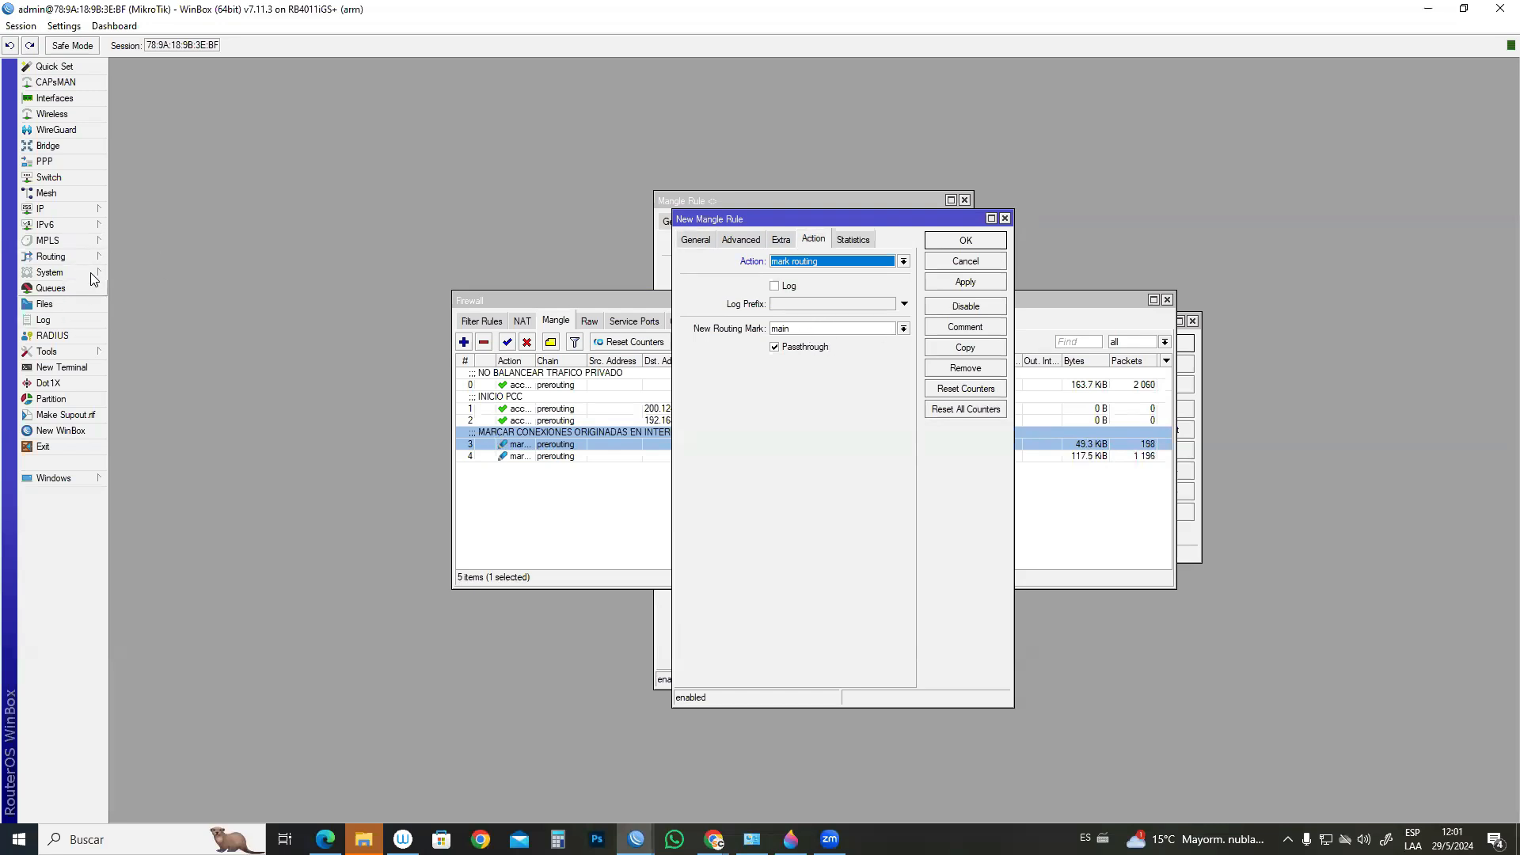
- Add a routing table named HACIA ISP1 with FIB enabled and save it
left_click(83, 209)
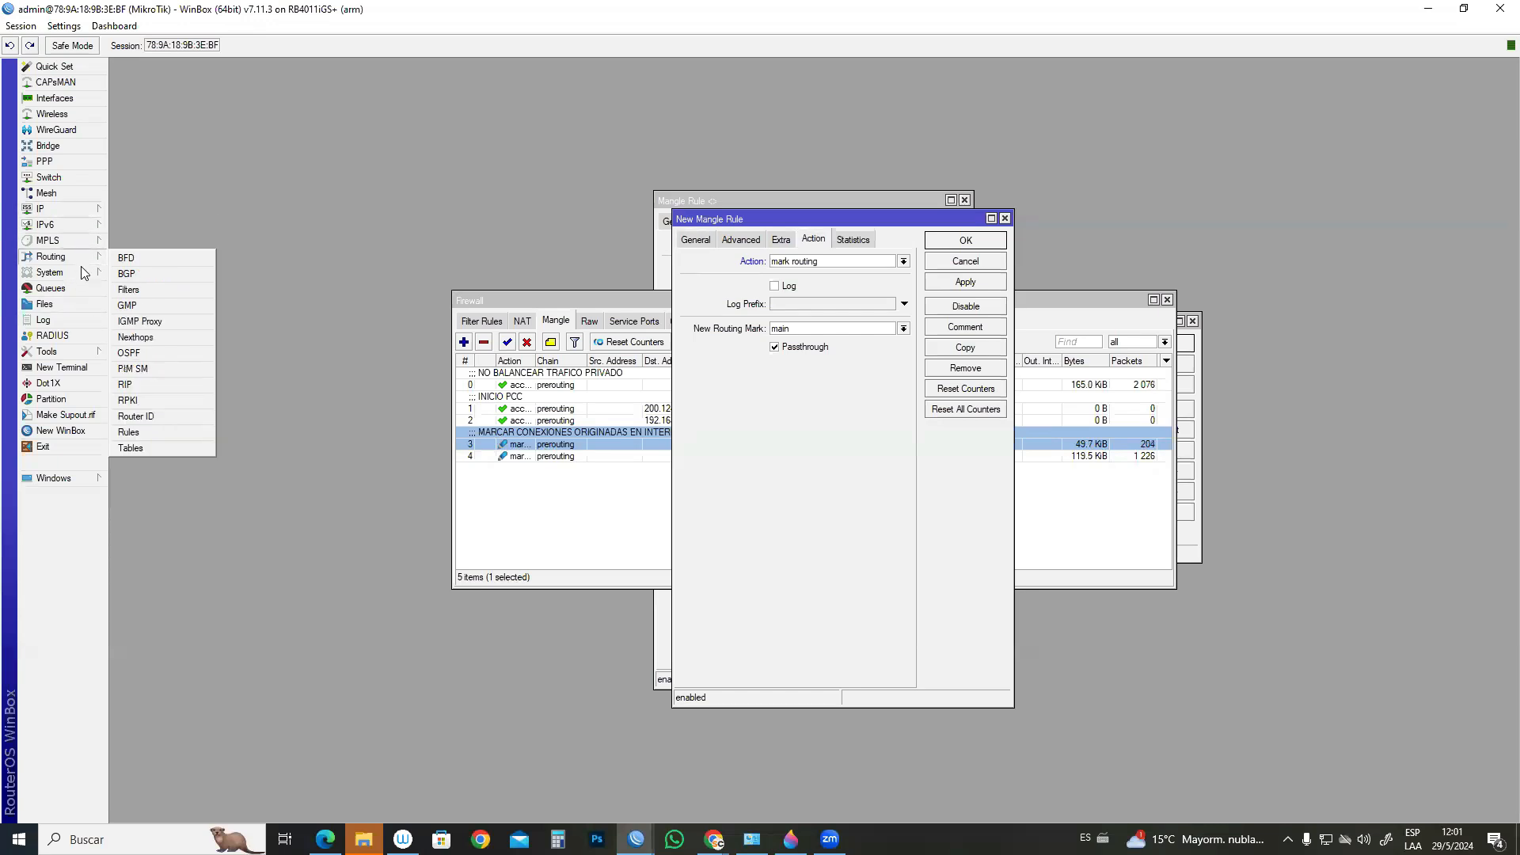
mouse_move(55, 272)
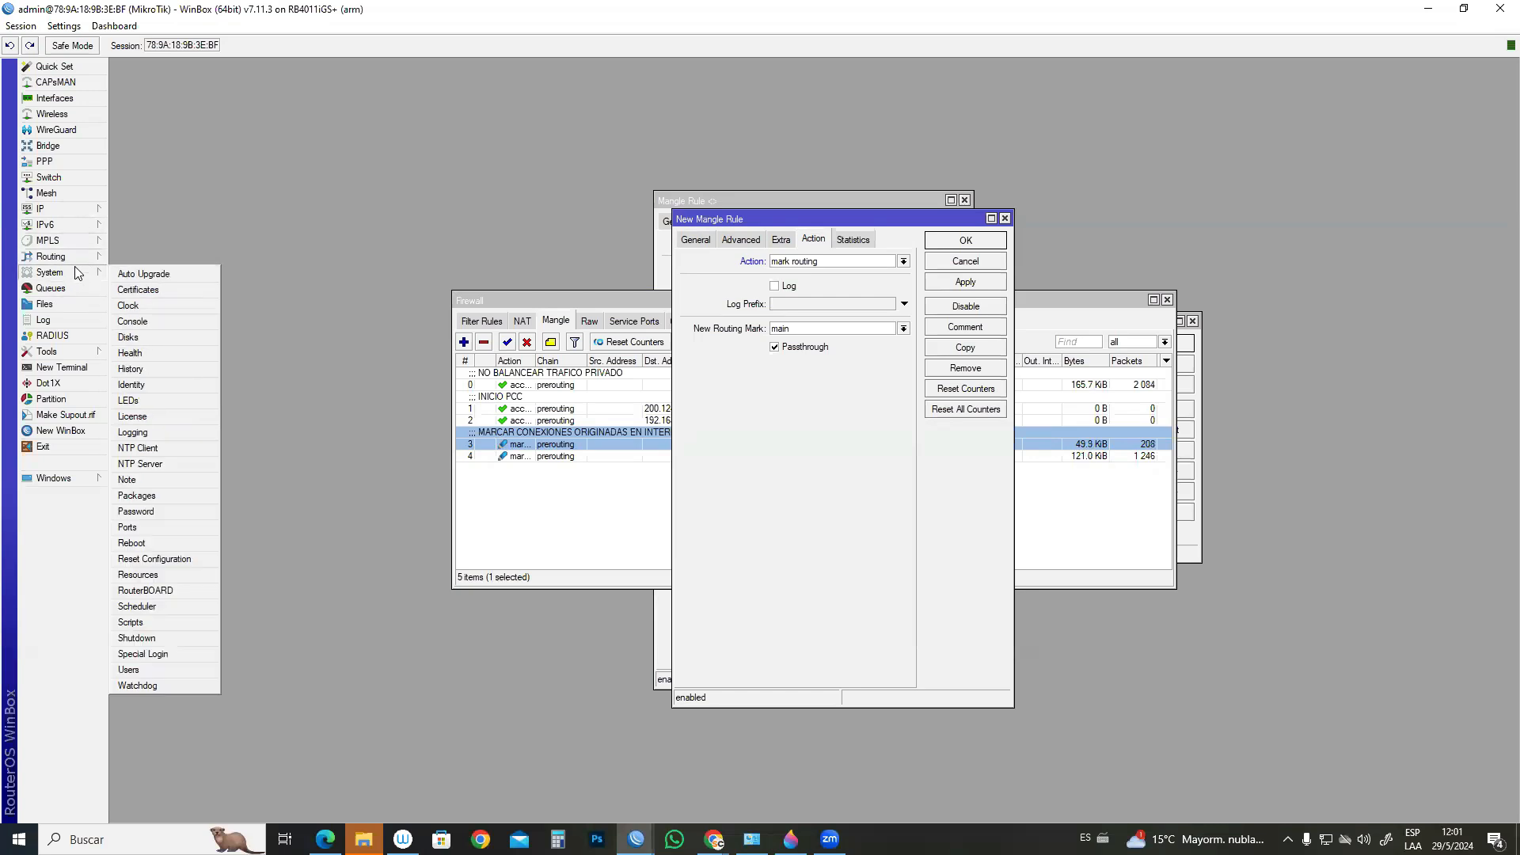
left_click(154, 448)
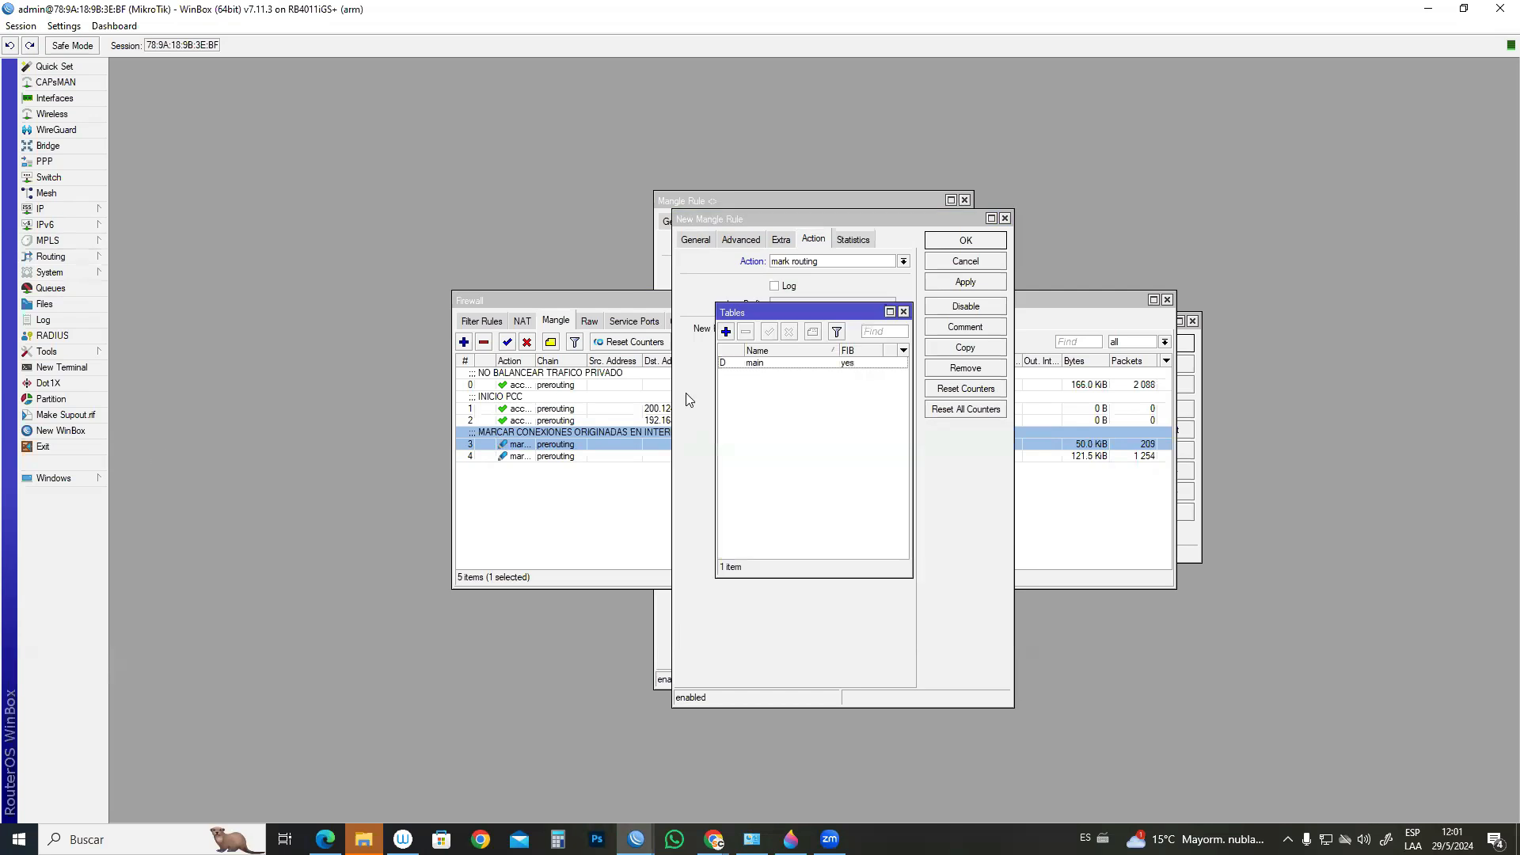
left_click(726, 331)
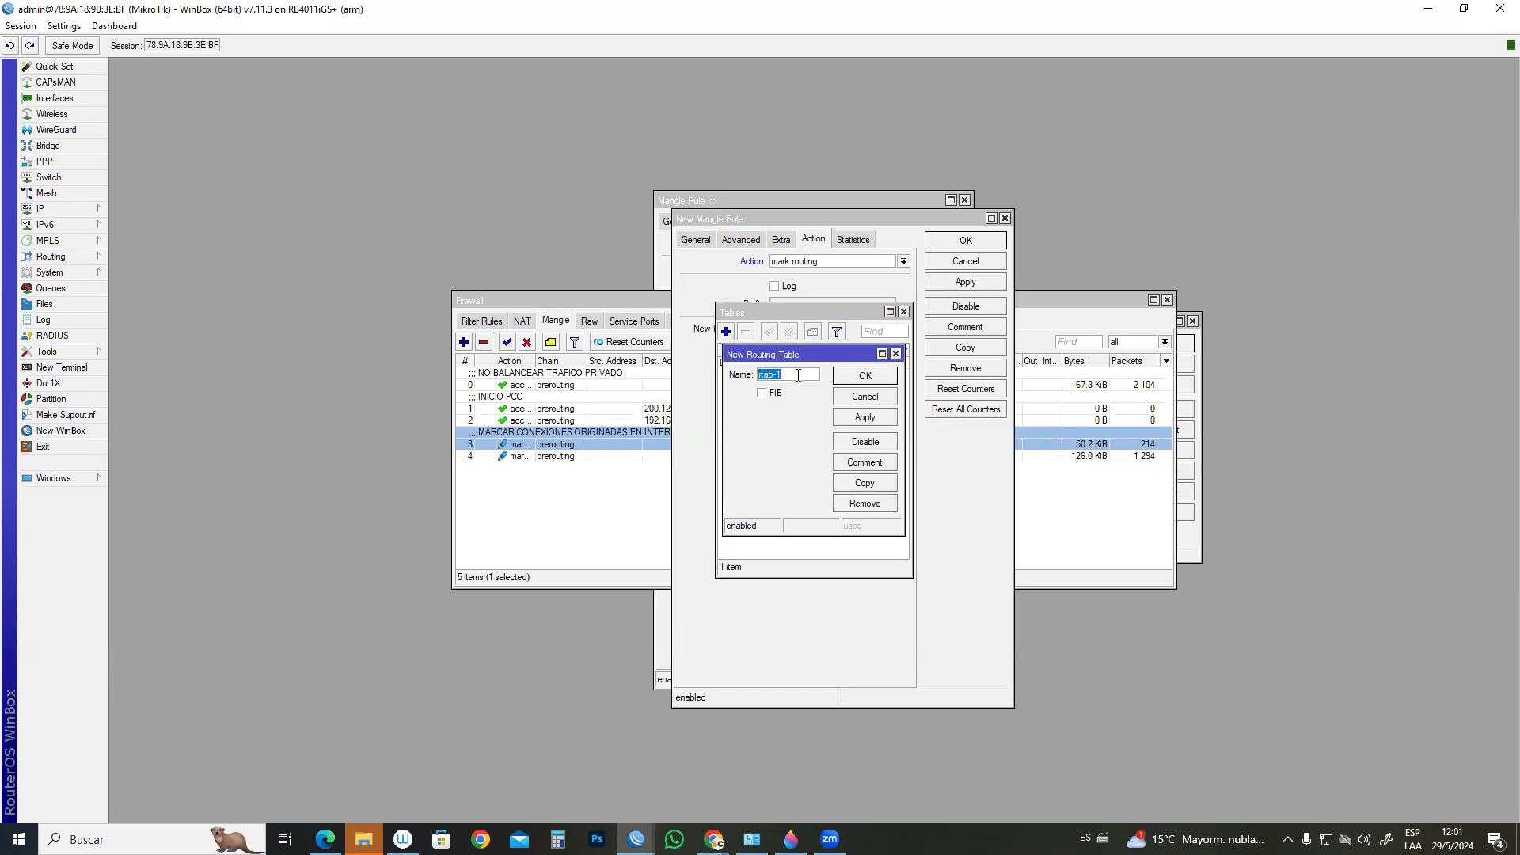
type("HACIA ISP1")
left_click(761, 393)
left_click(865, 418)
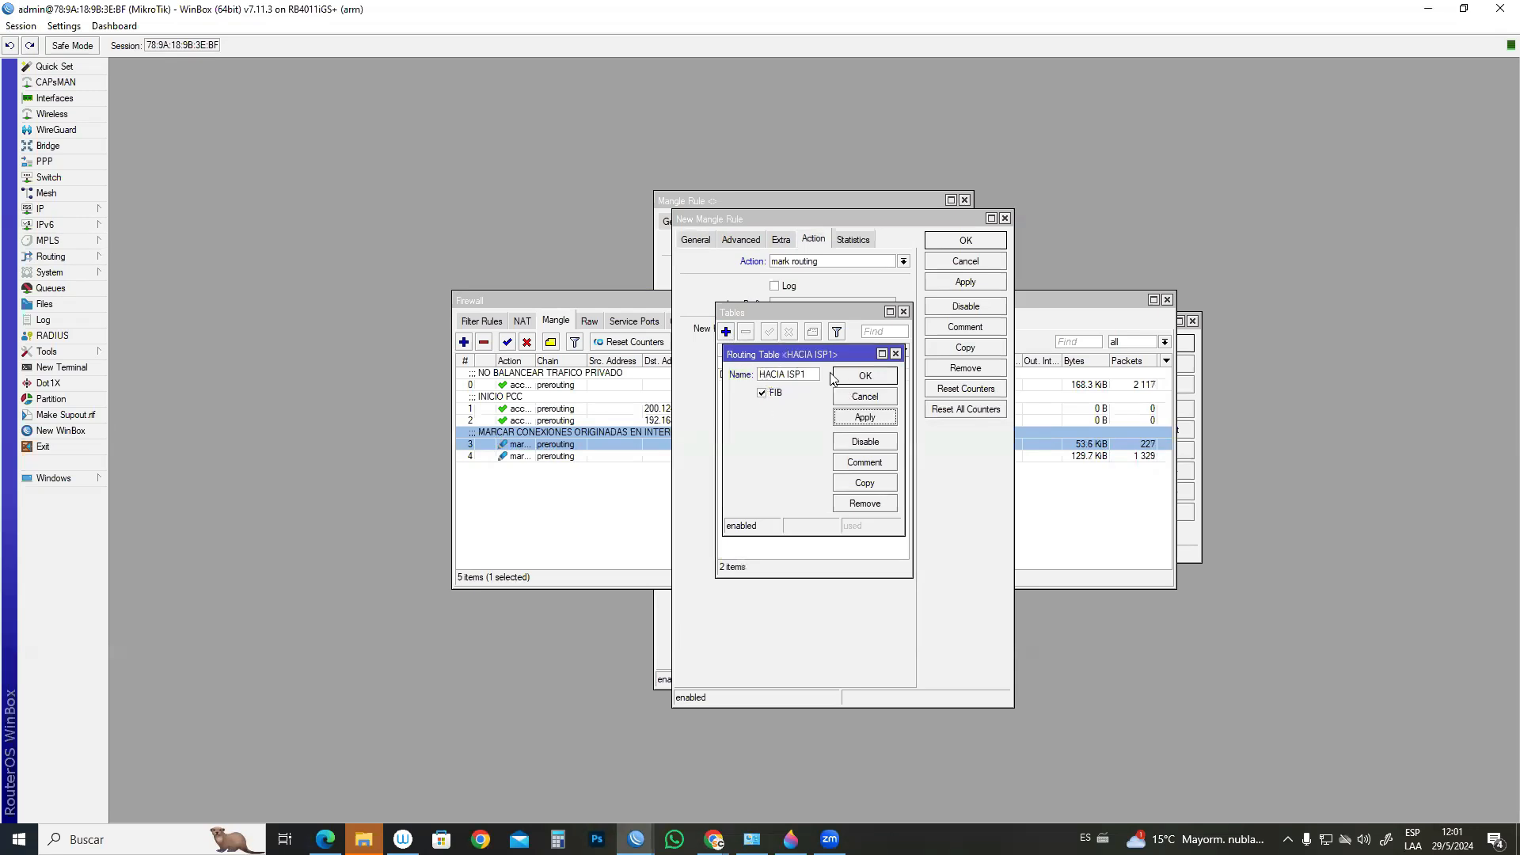
left_click(895, 353)
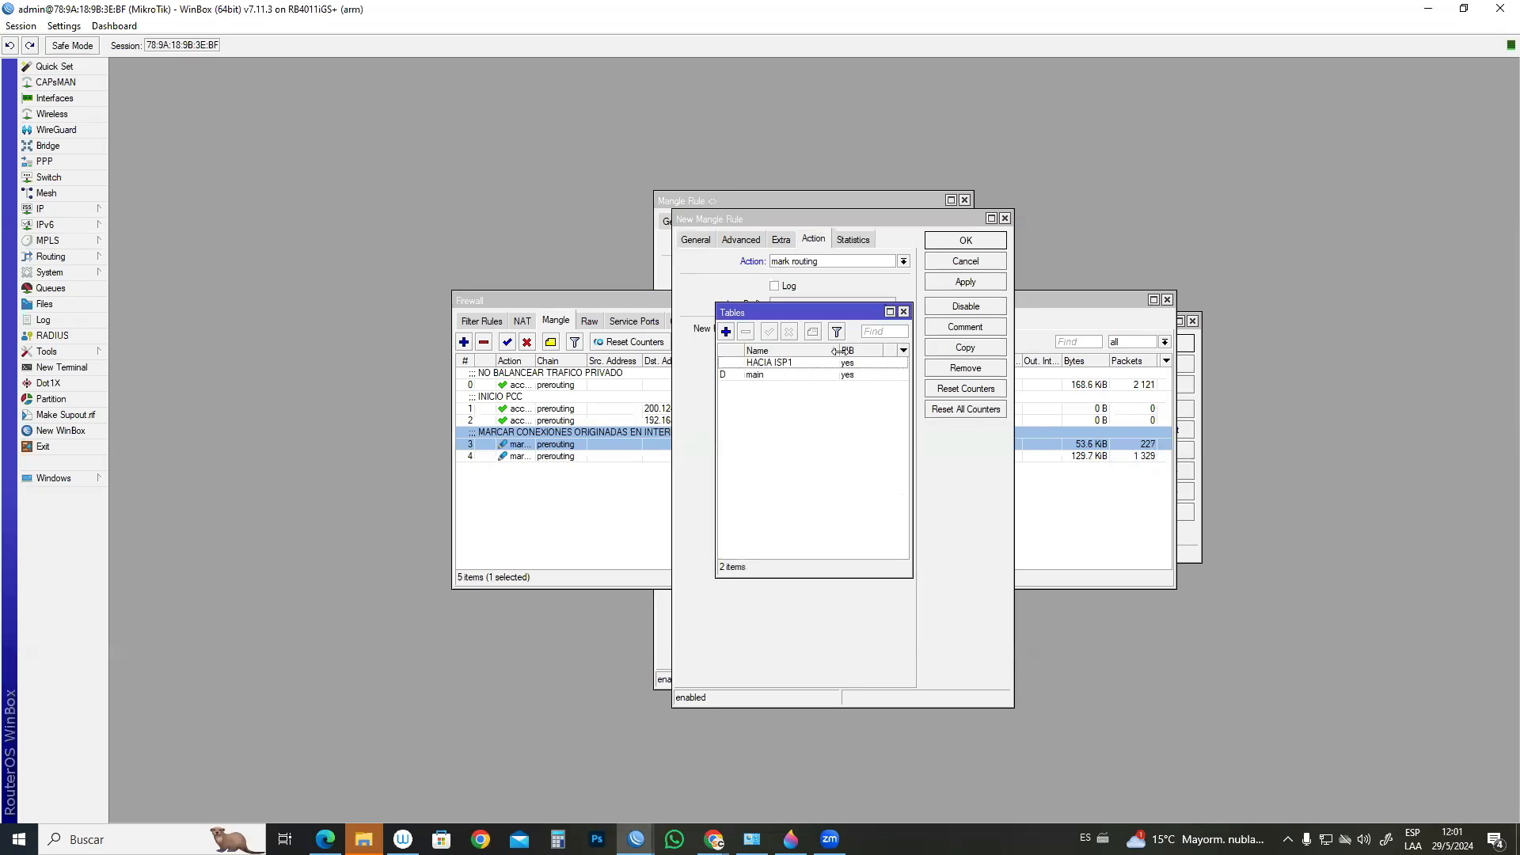
- Add a routing table named HACIA ISP2 with FIB enabled, save it and close the routing tables list
left_click(725, 332)
type("HAC")
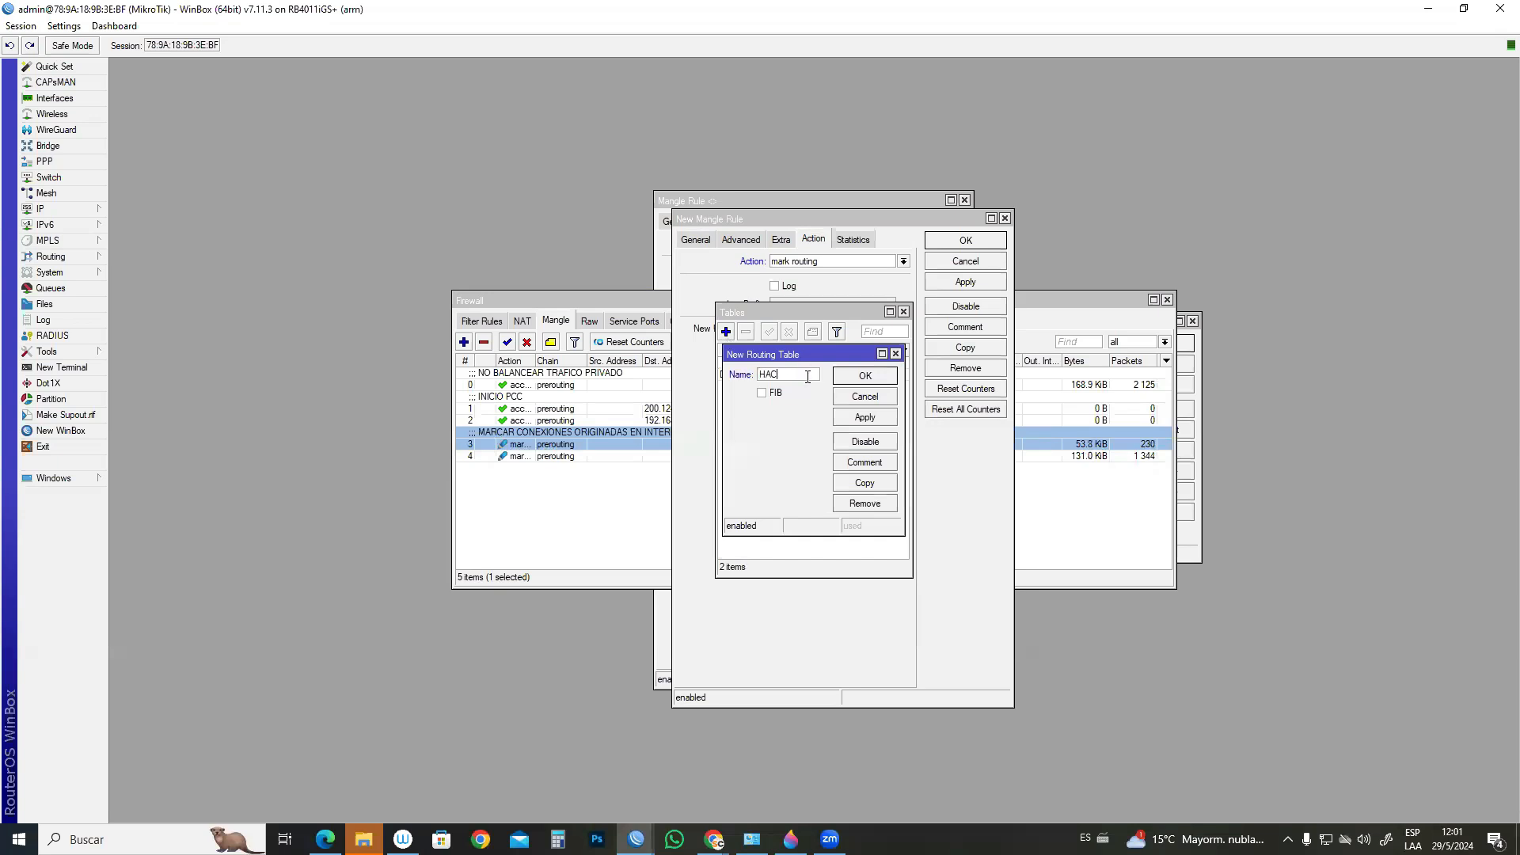
type("IA ISP2")
left_click(774, 393)
left_click(866, 420)
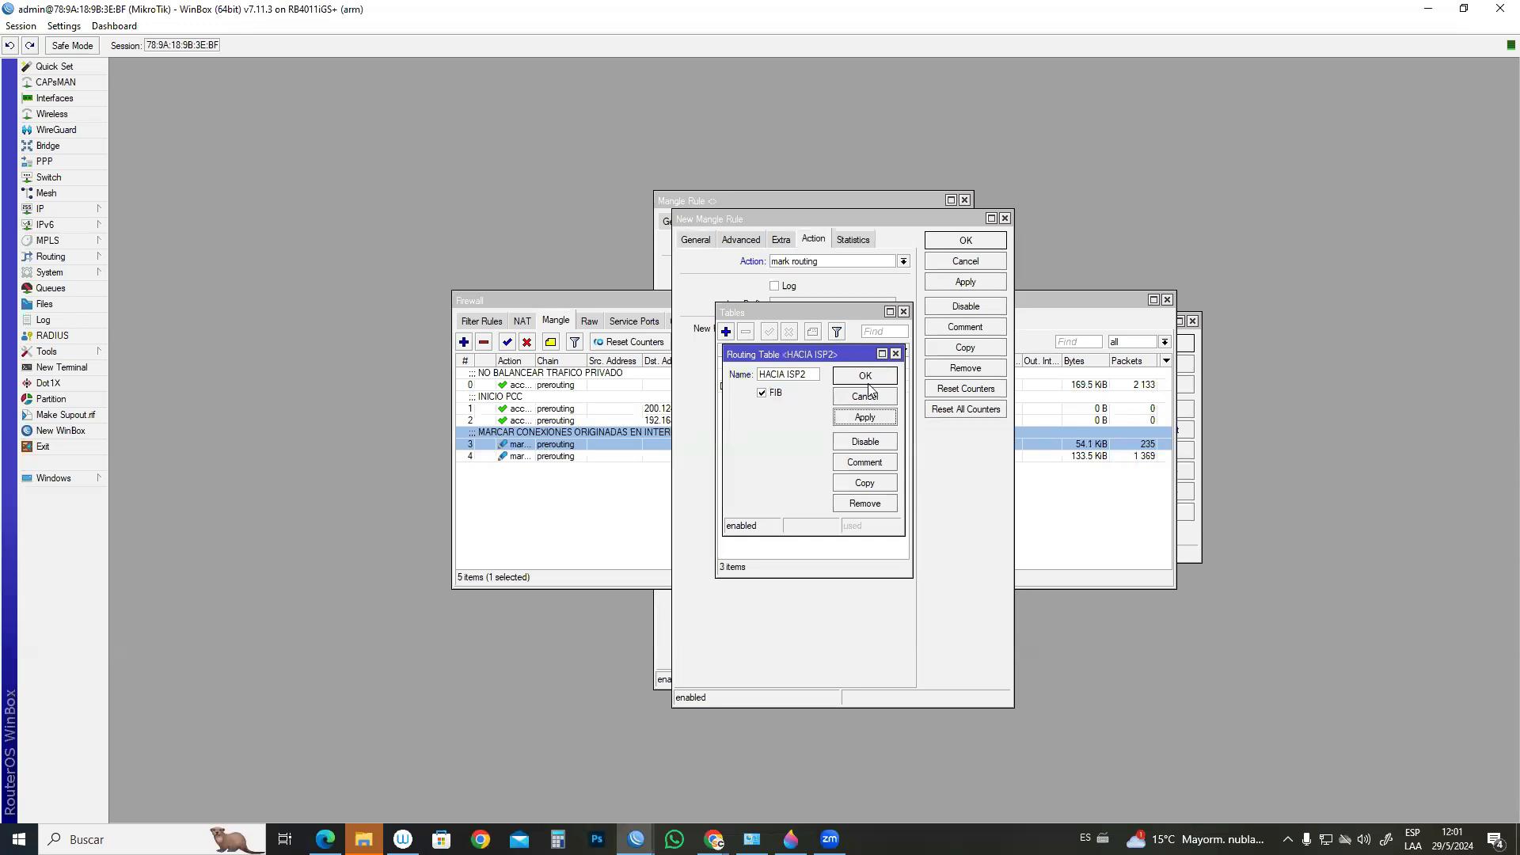
left_click(868, 379)
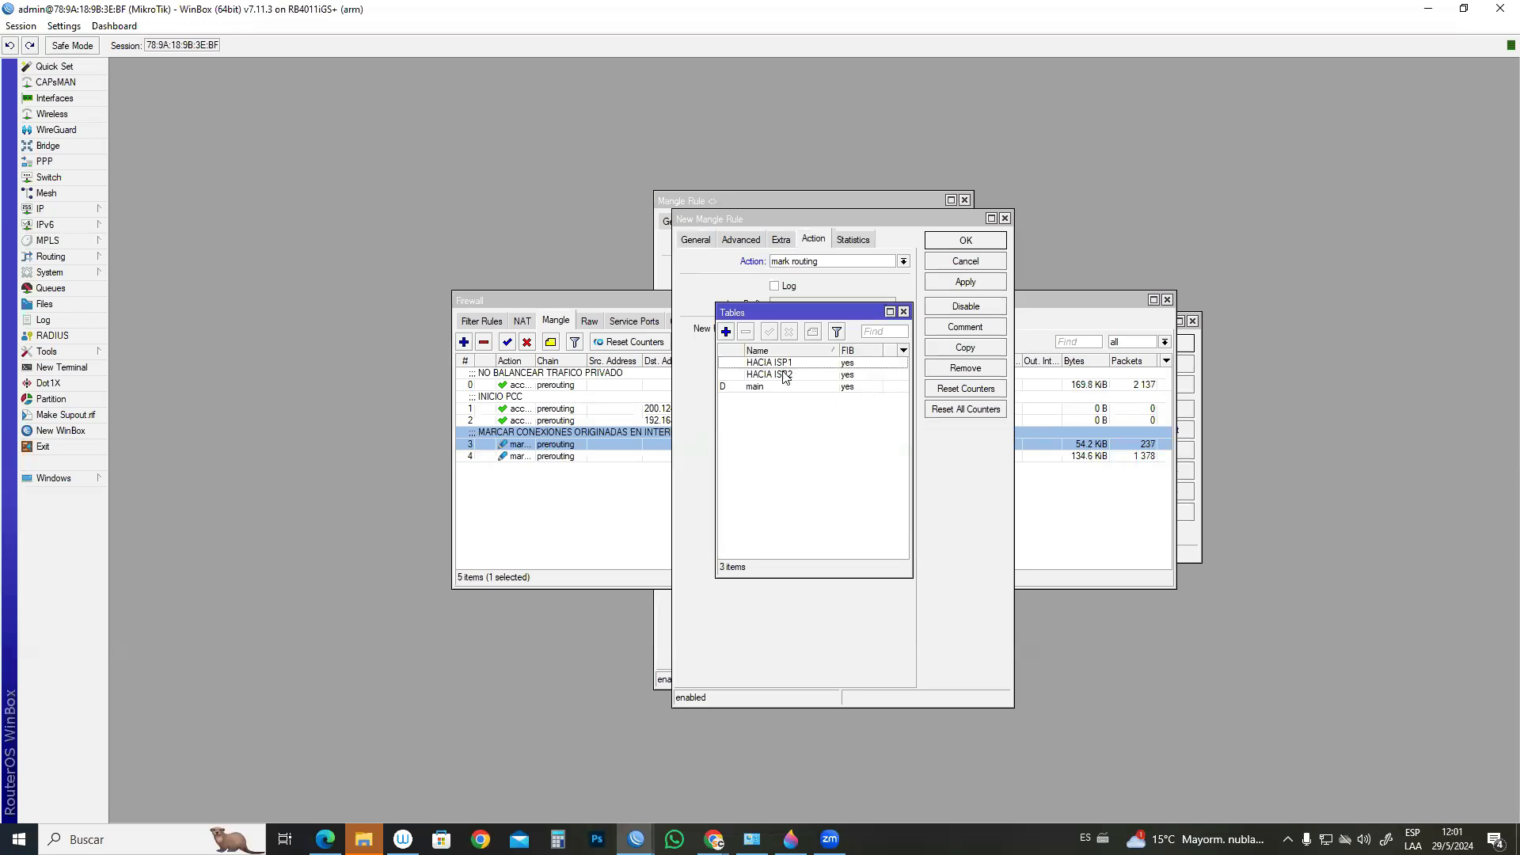
left_click(903, 313)
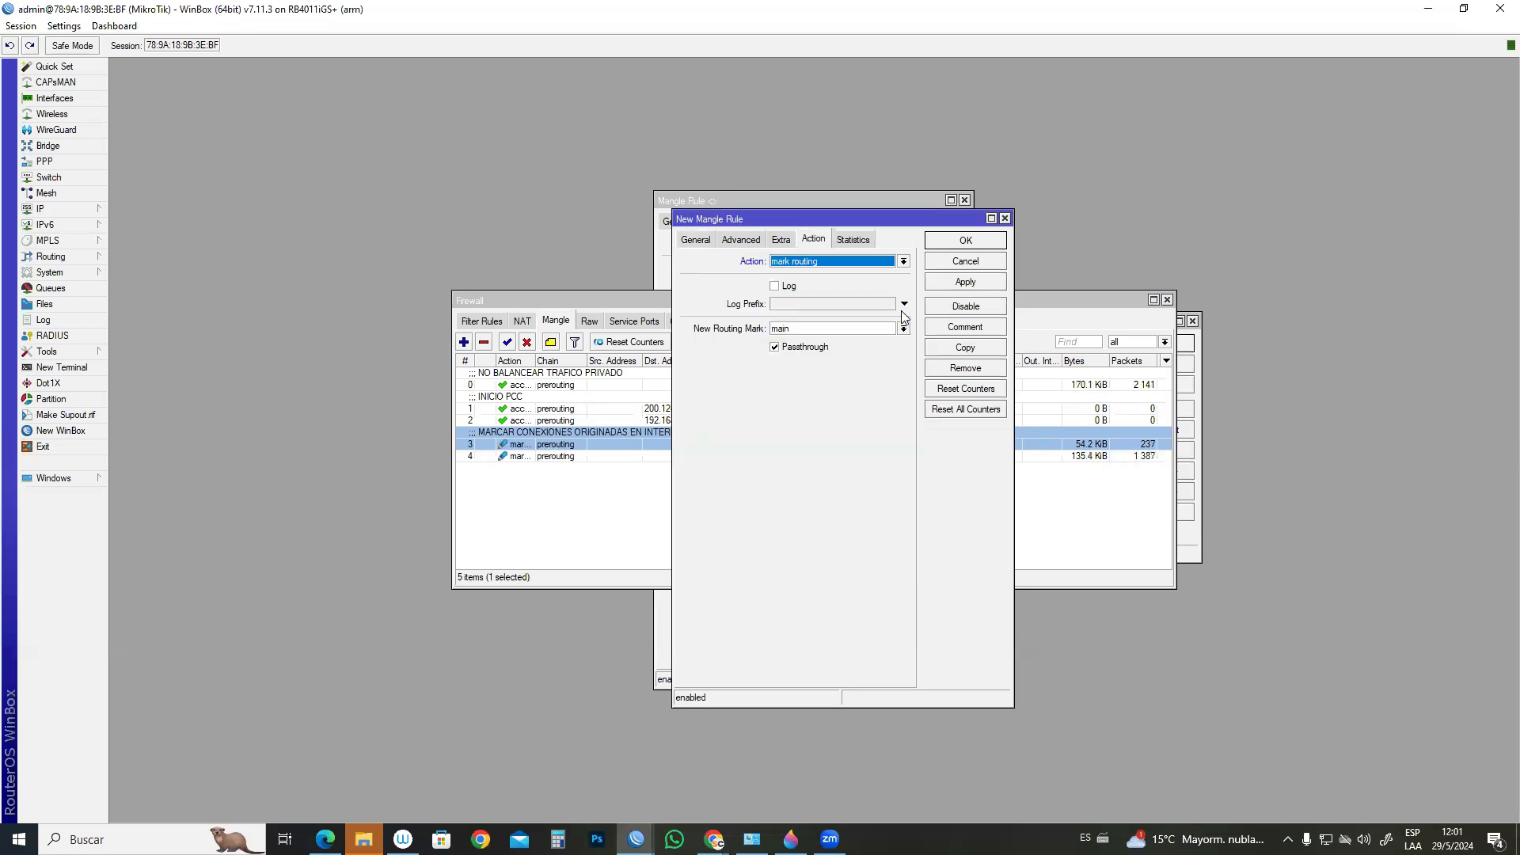
- Set the new output rule's routing mark to HACIA ISP1, disable passthrough and save the rule
left_click(803, 330)
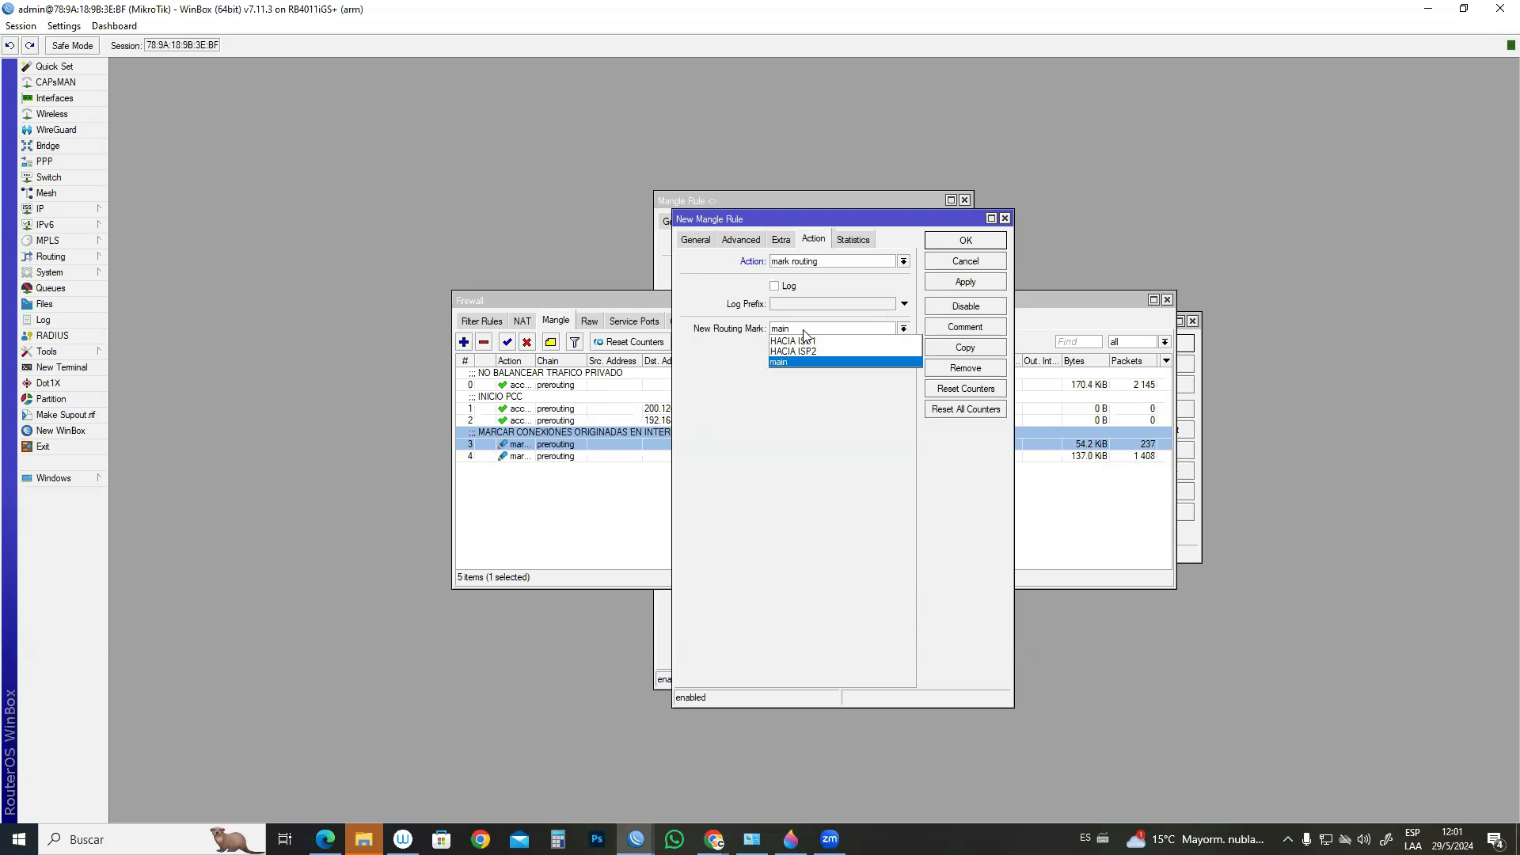
left_click(838, 341)
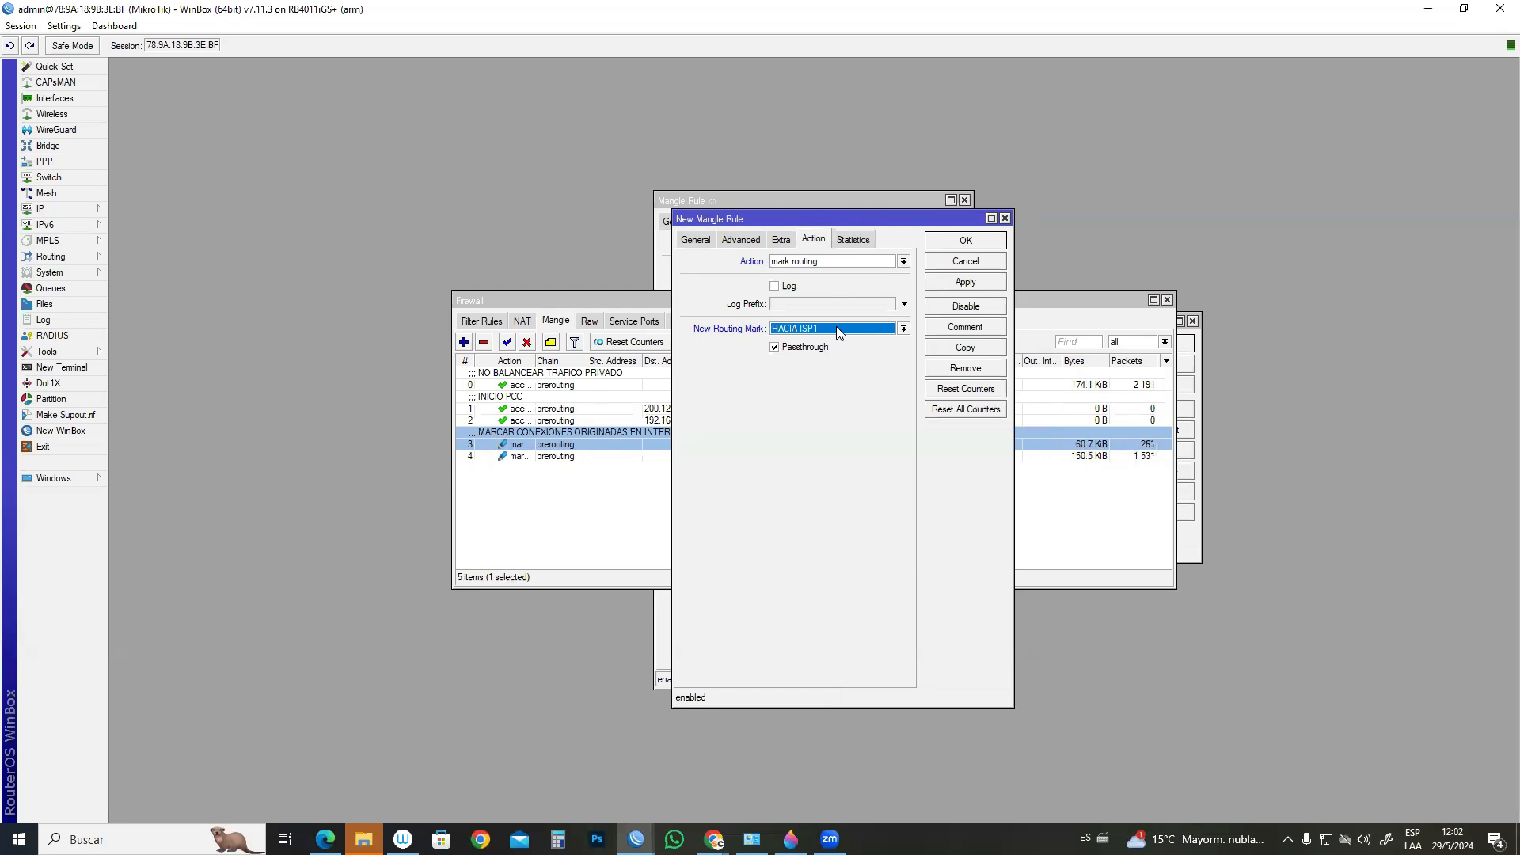
left_click(775, 347)
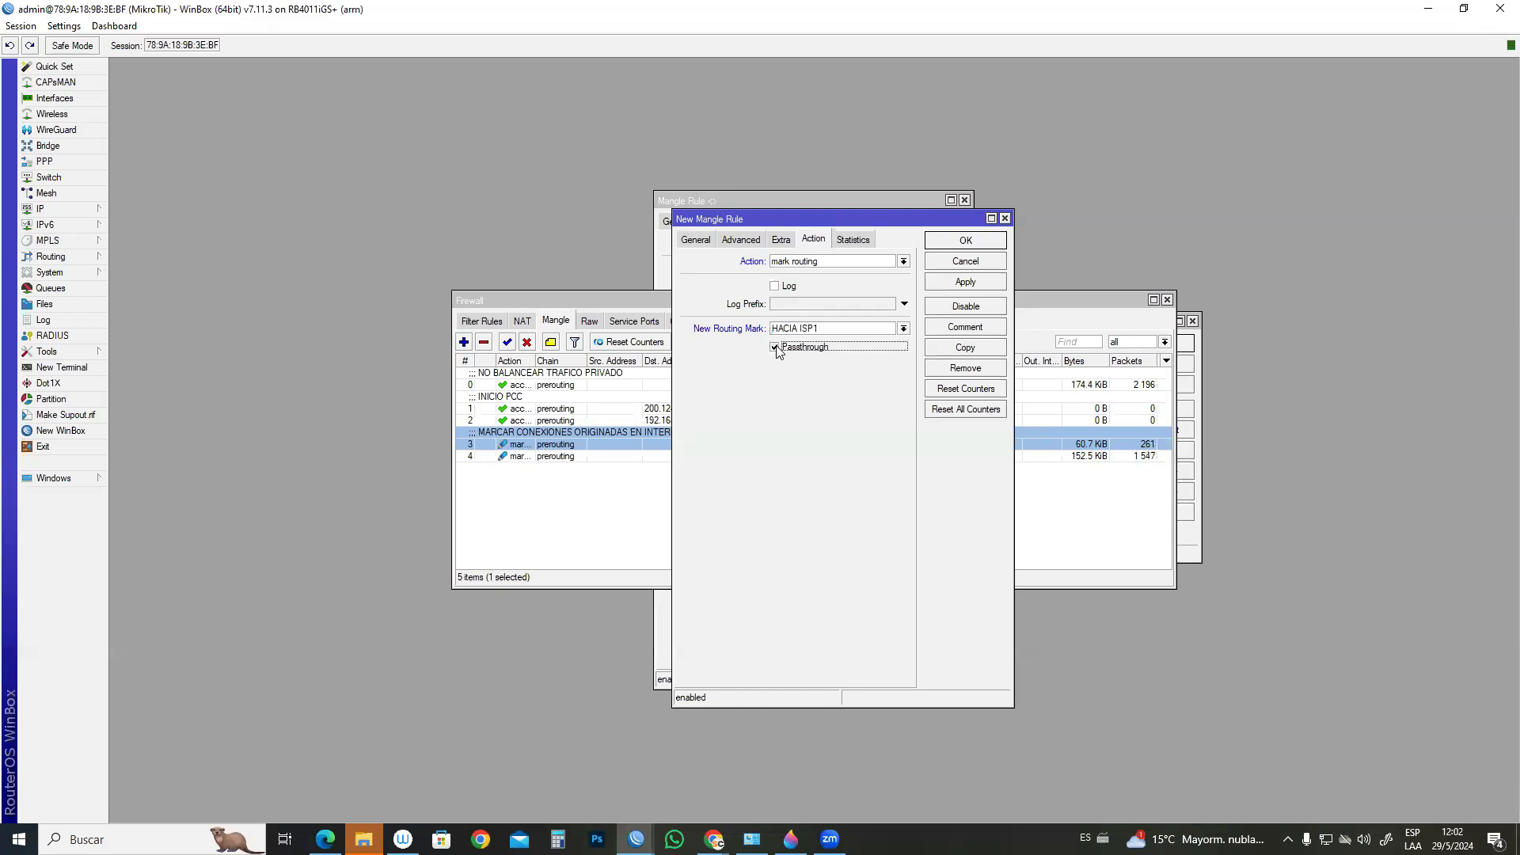
left_click(945, 286)
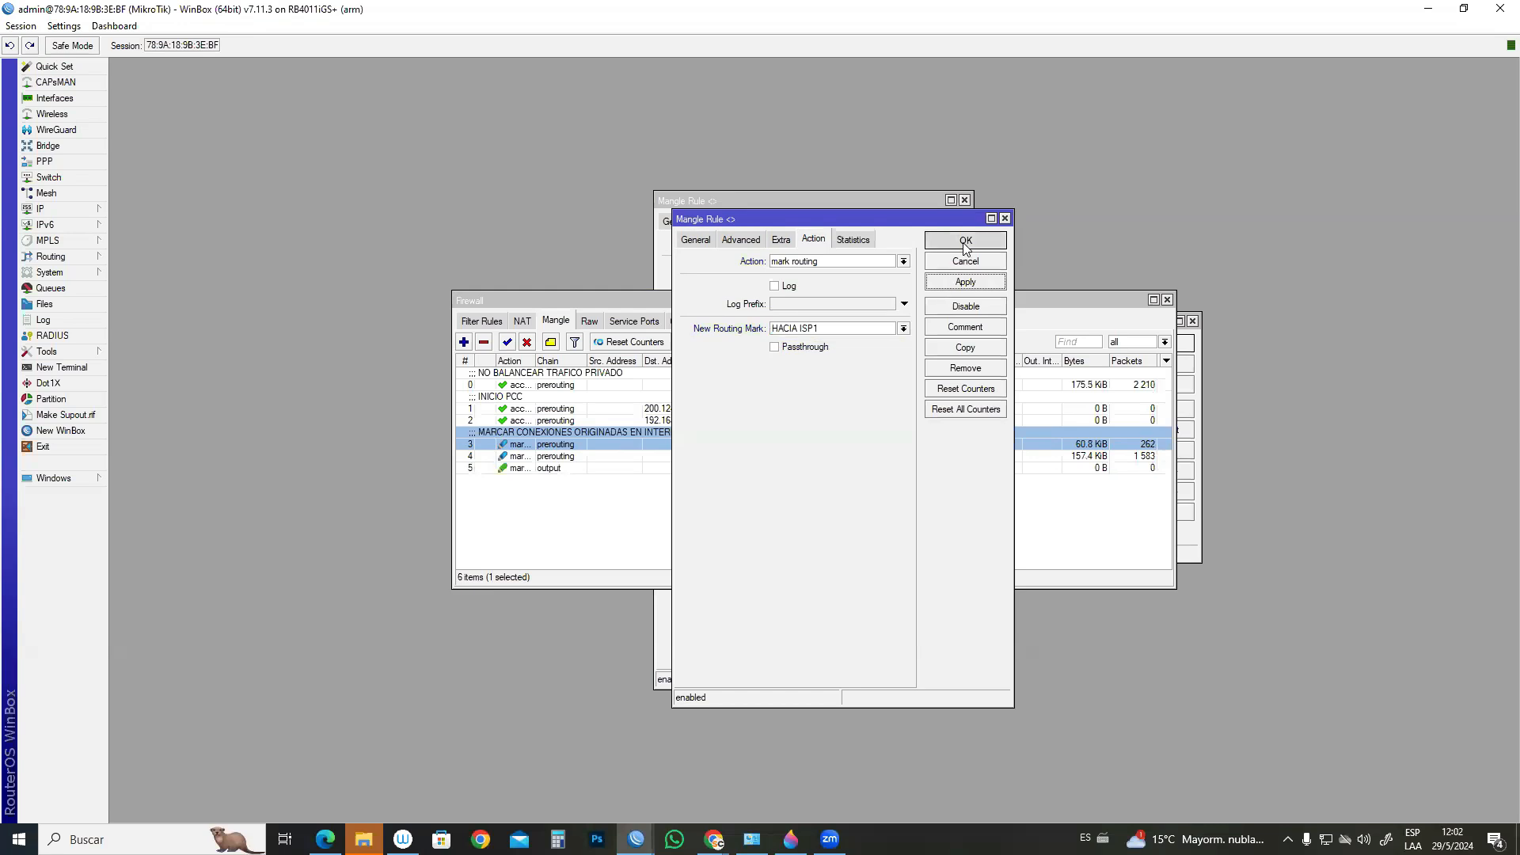
left_click(964, 245)
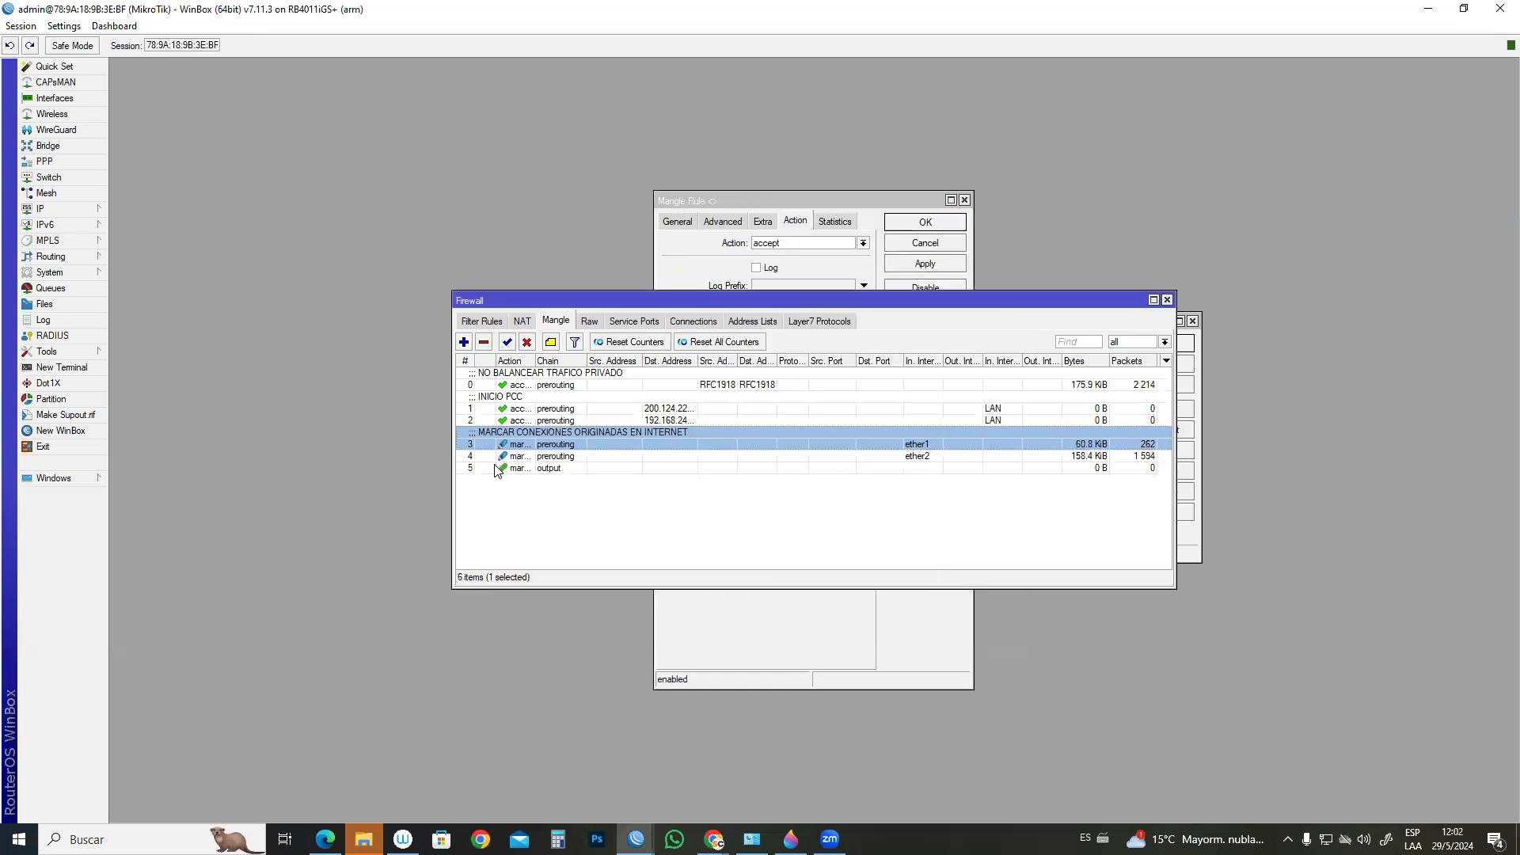
- Copy the output mangle rule and set the copy's connection mark to HACIA ISP2 CONN
double_click(505, 468)
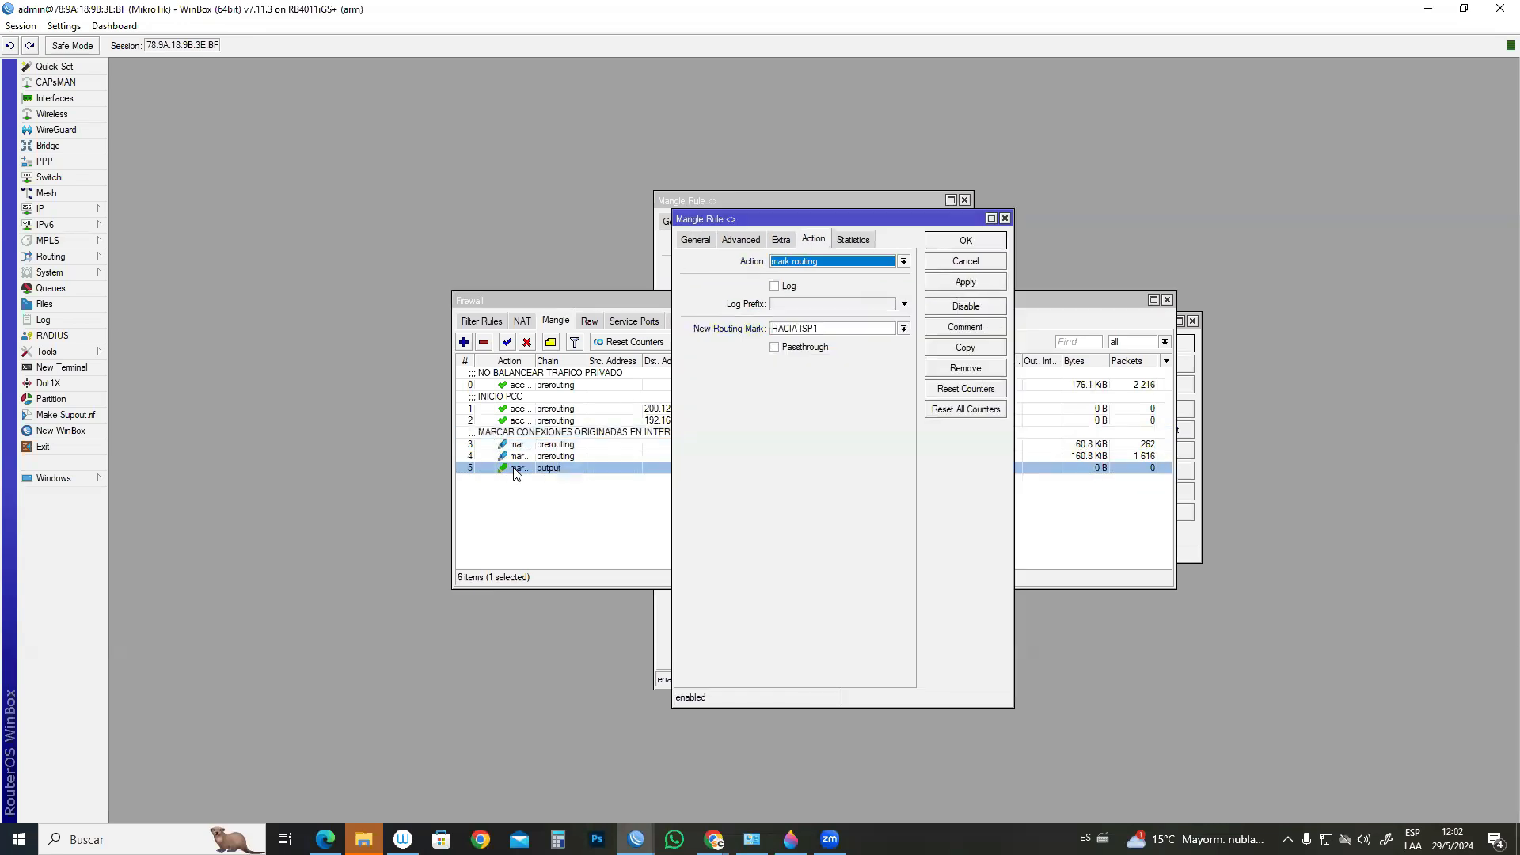
left_click(979, 350)
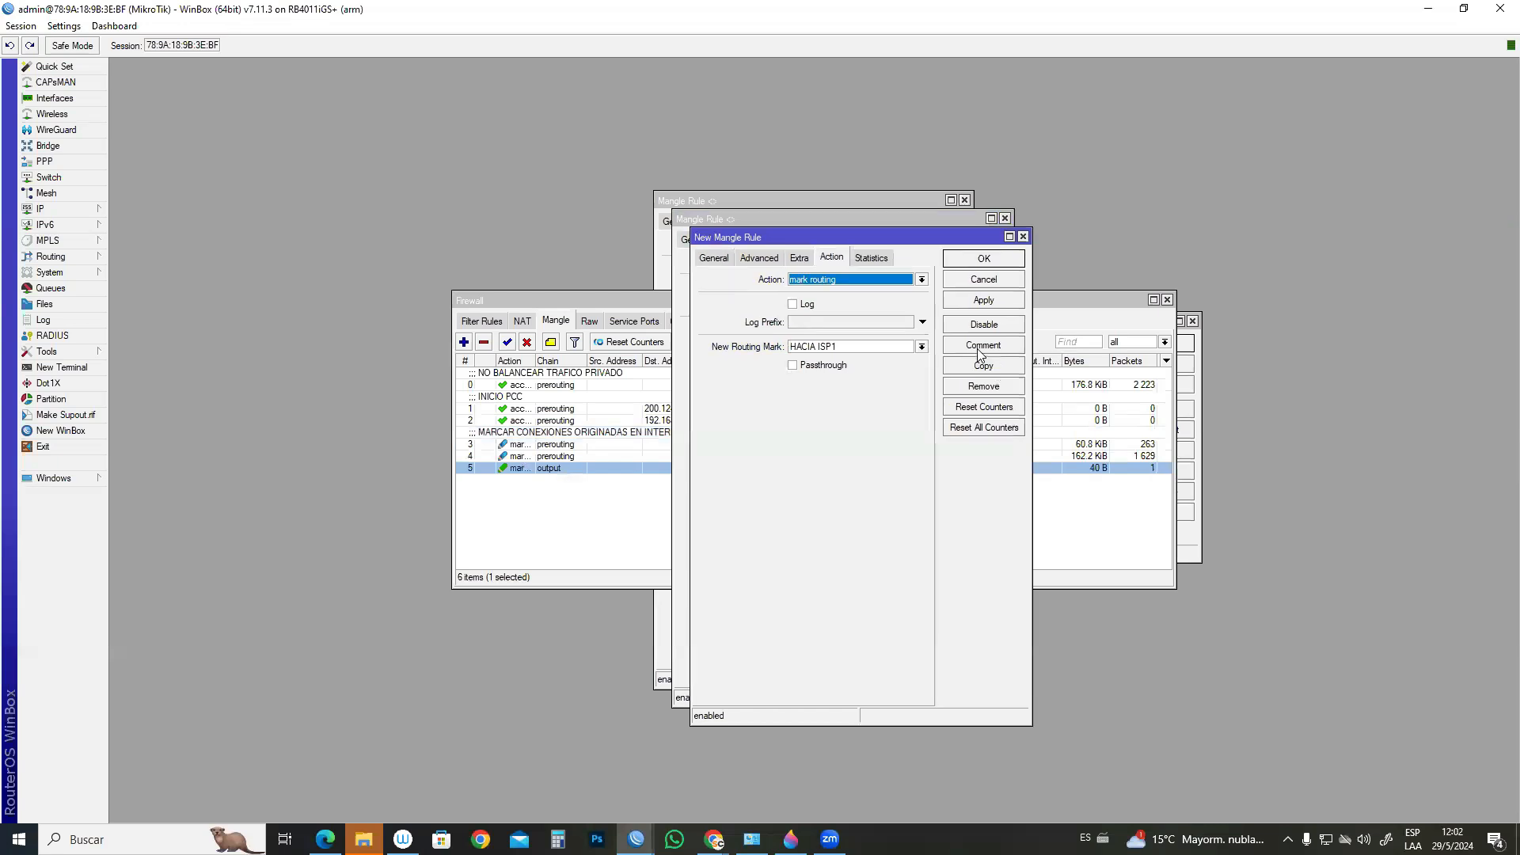
left_click(718, 260)
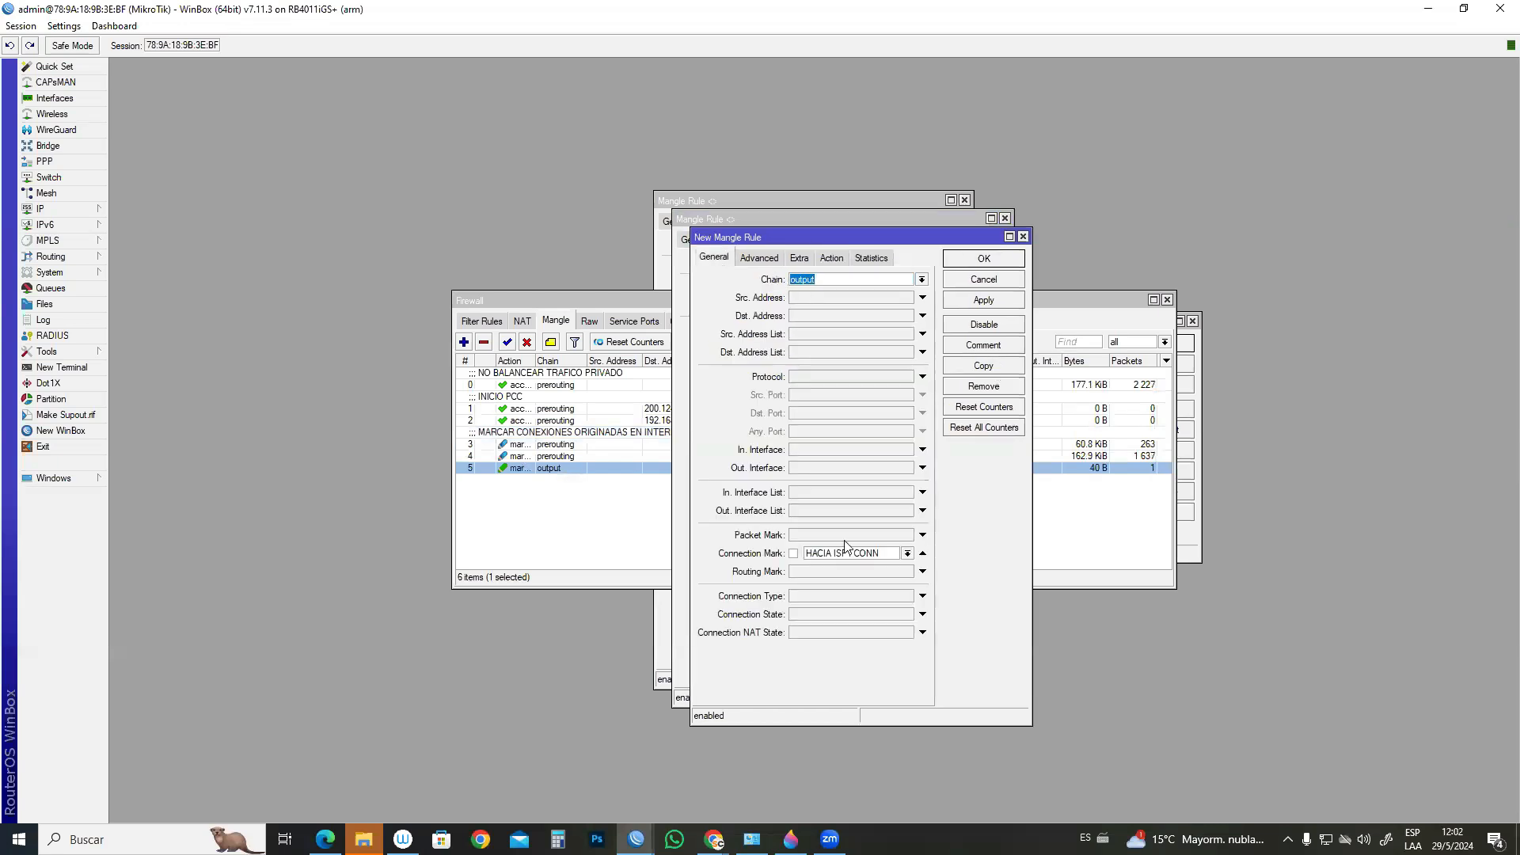
left_click(907, 553)
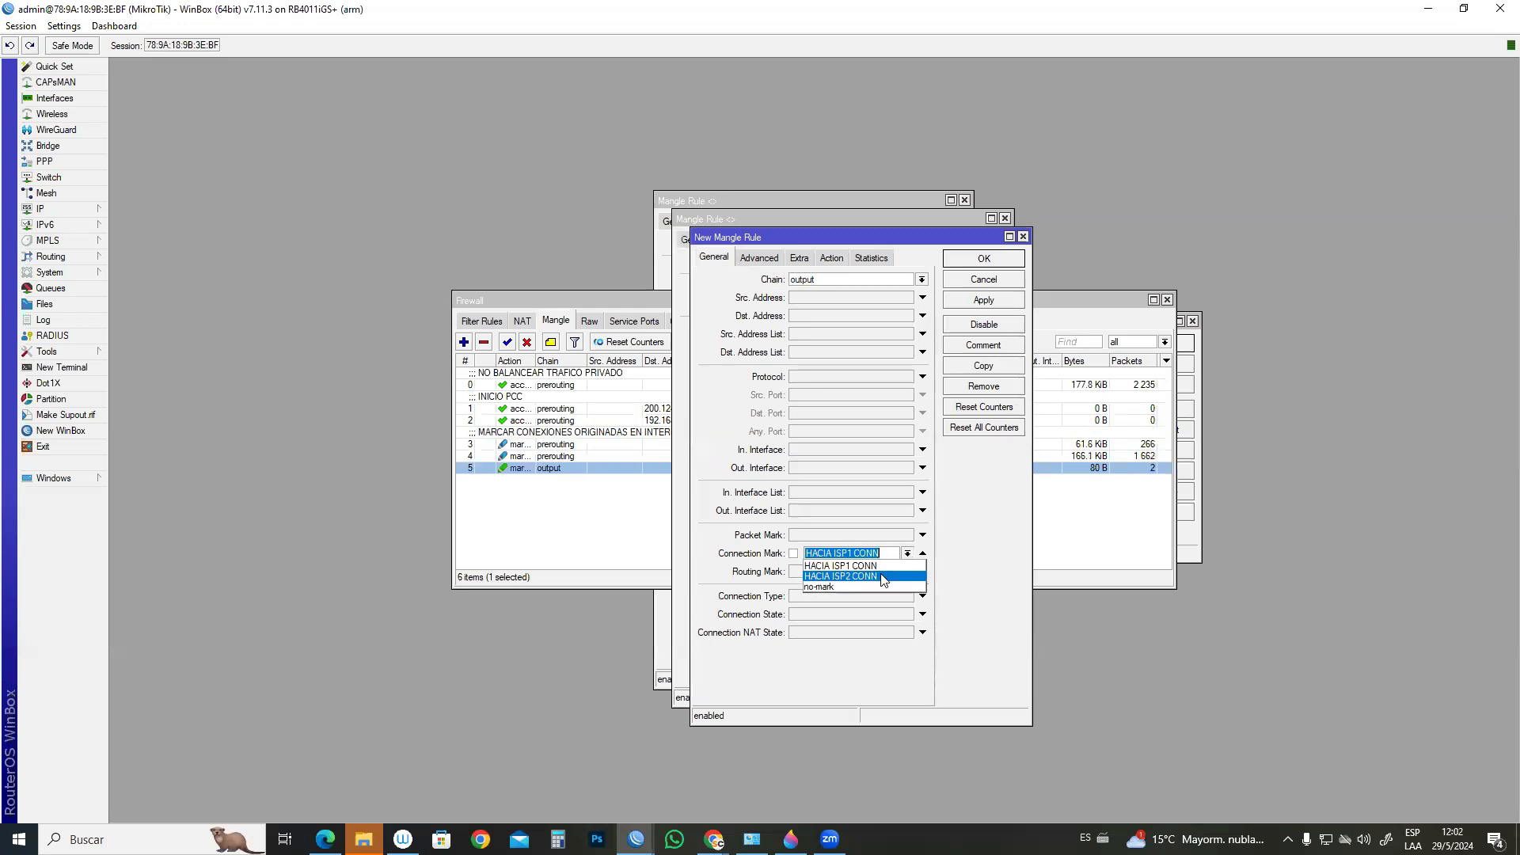
left_click(884, 577)
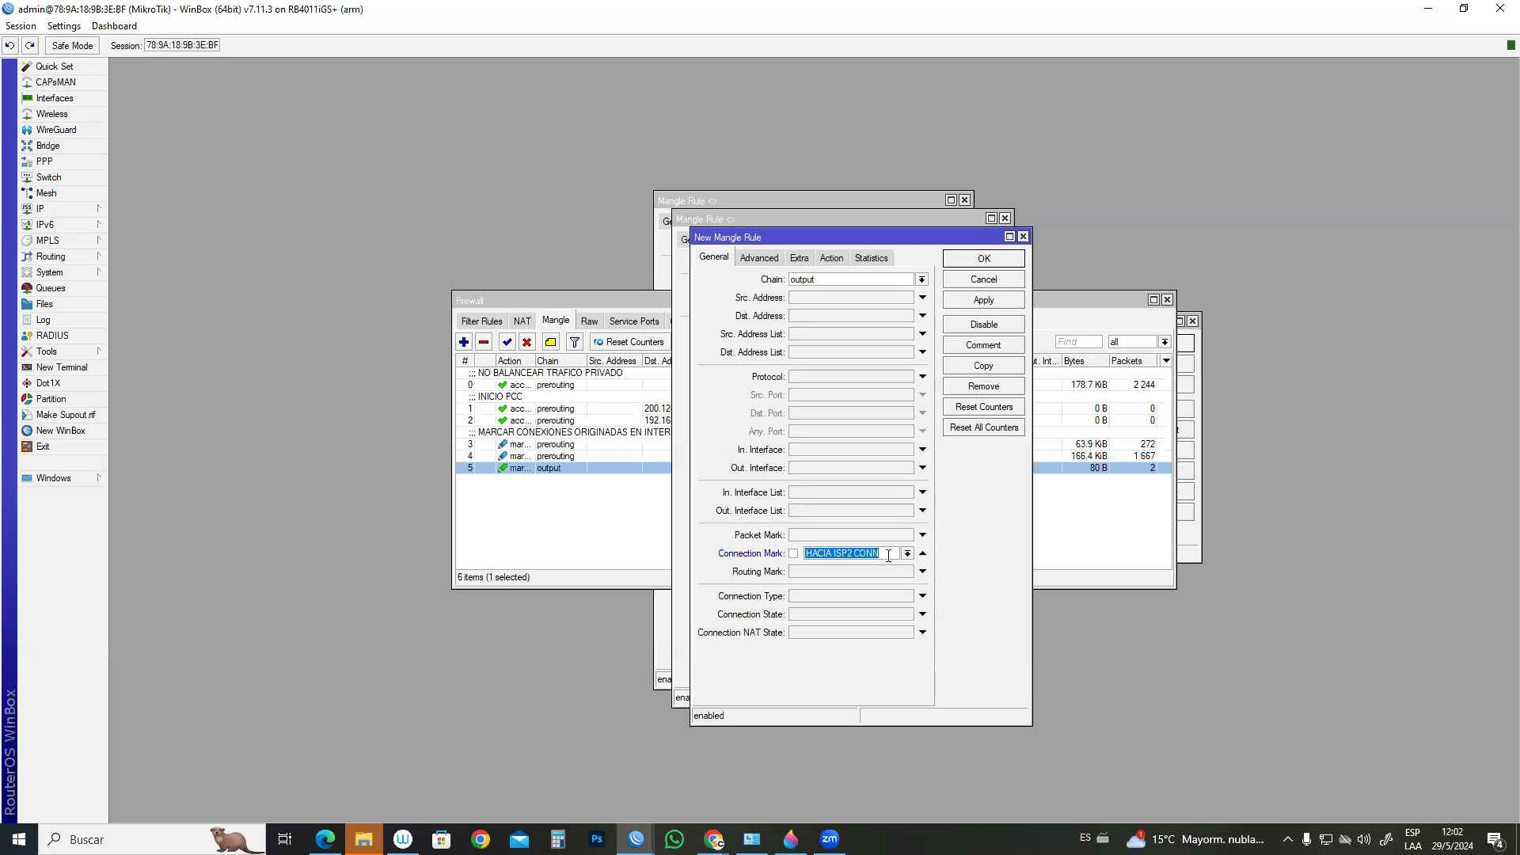
left_click(888, 555)
- Set the copied output rule's new routing mark to HACIA ISP2 and apply the rule
left_click(833, 259)
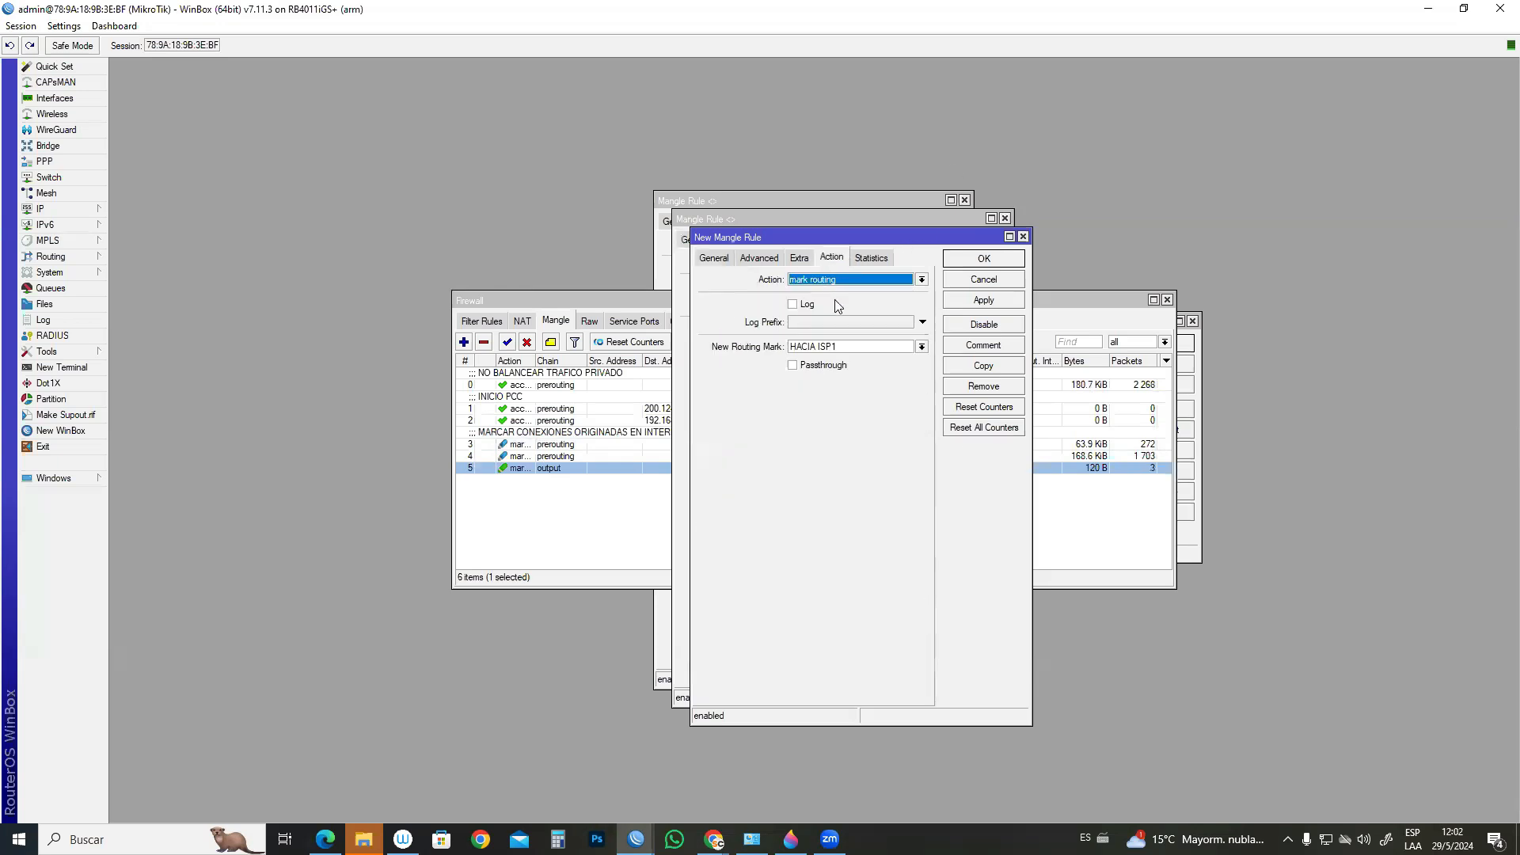
left_click(897, 348)
left_click(852, 369)
left_click(972, 302)
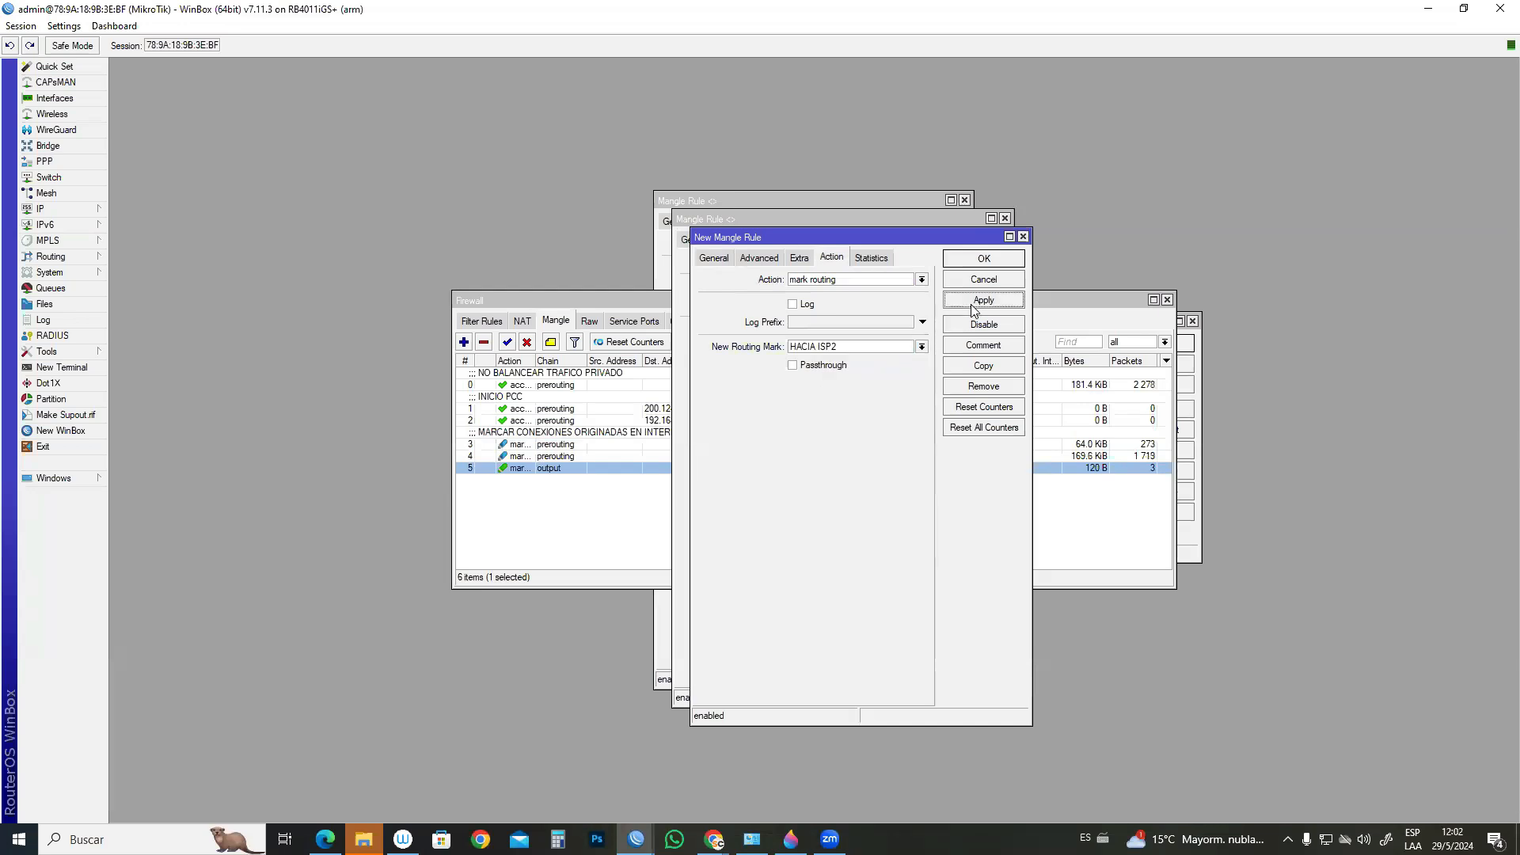
- Save the mangle rule with routing mark HACIA ISP2, close the open rule windows and check the first output rule's action settings
left_click(974, 263)
left_click(1004, 219)
left_click(965, 200)
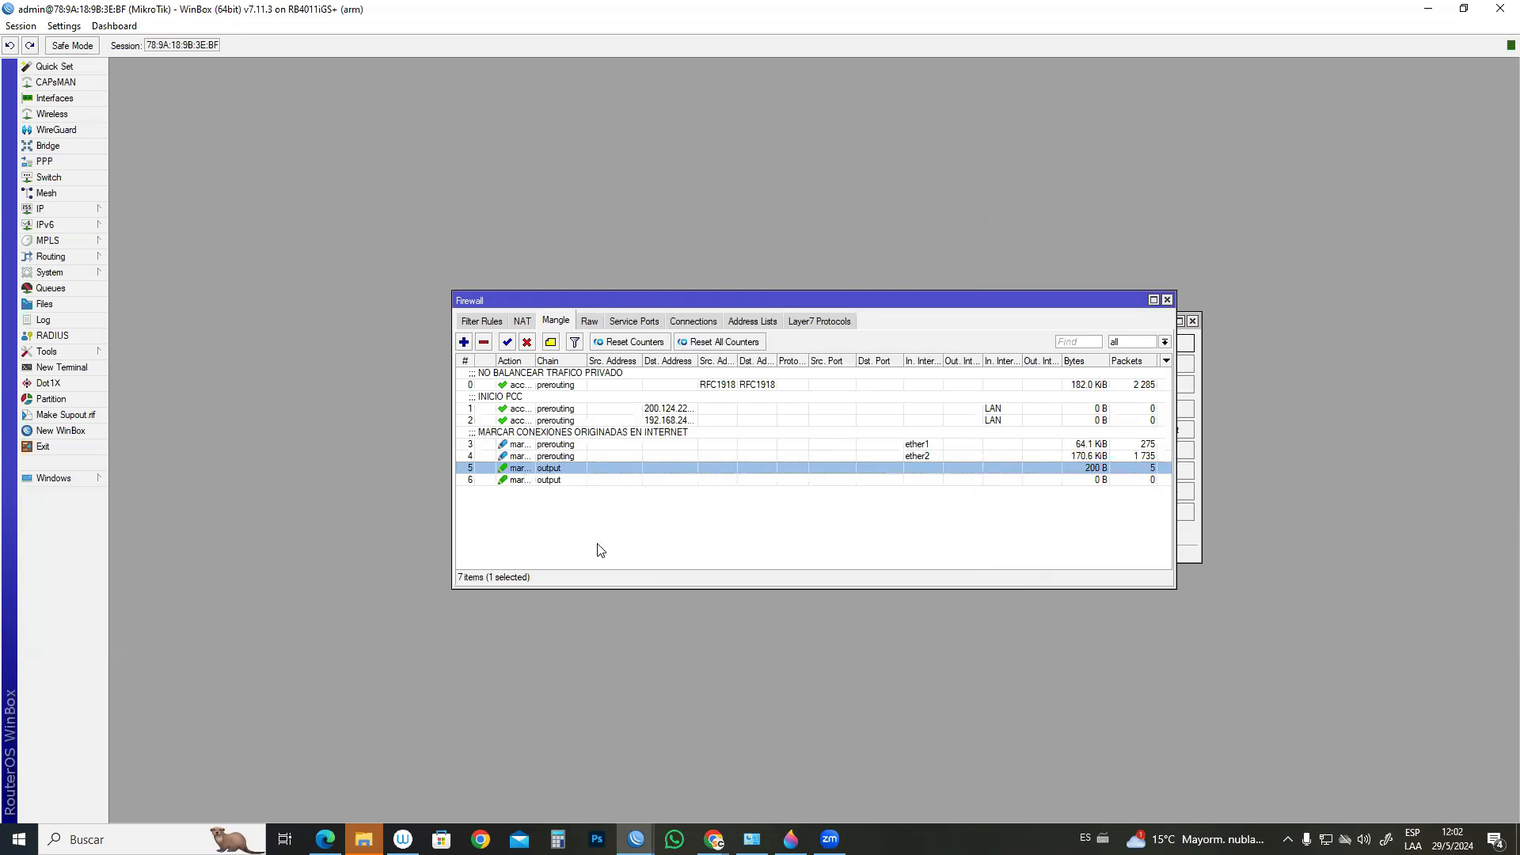
double_click(511, 474)
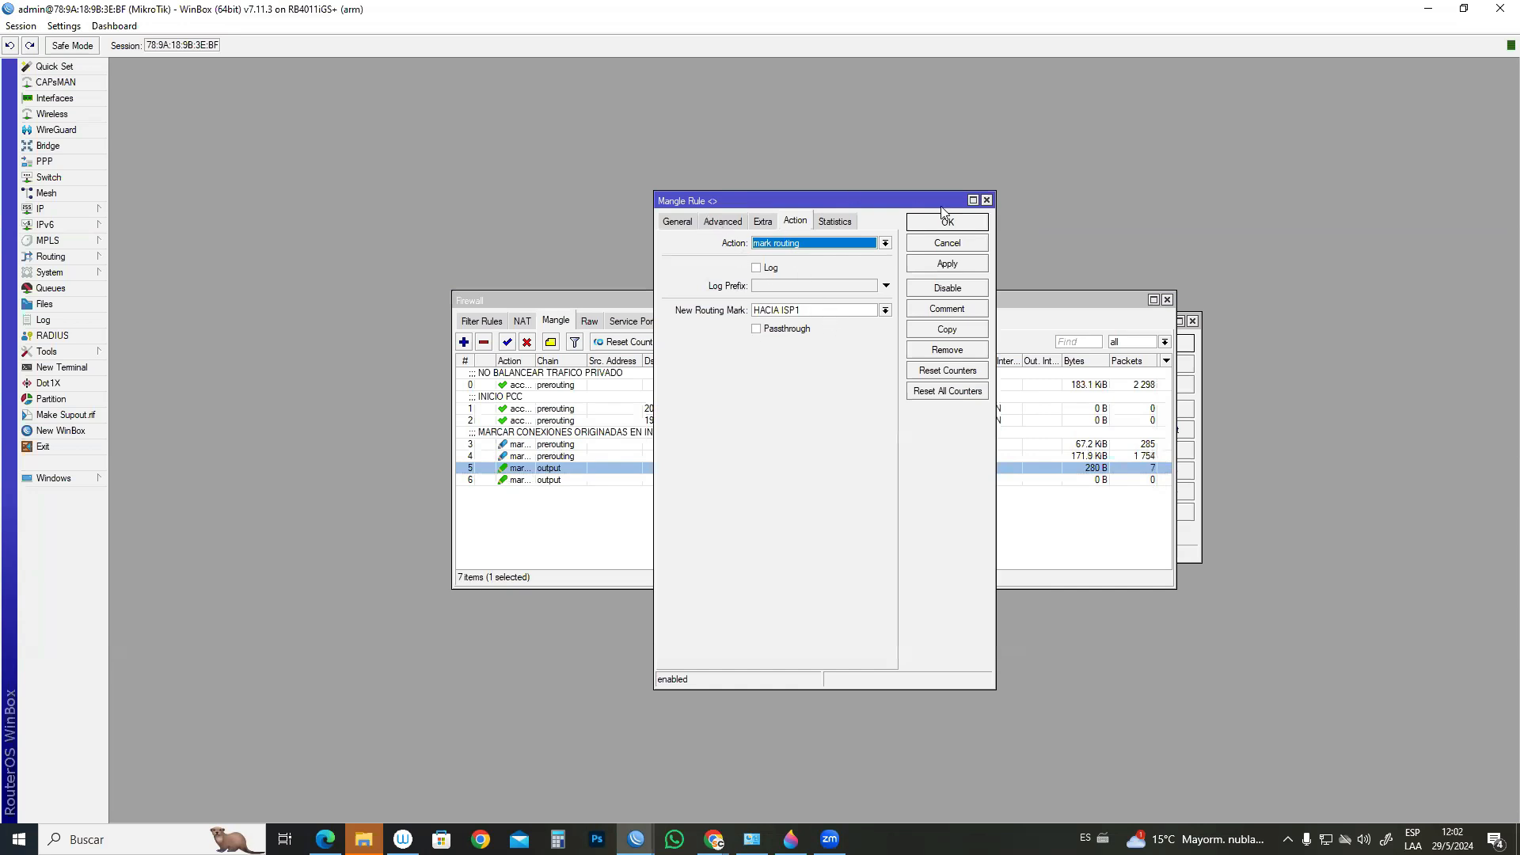
left_click(987, 200)
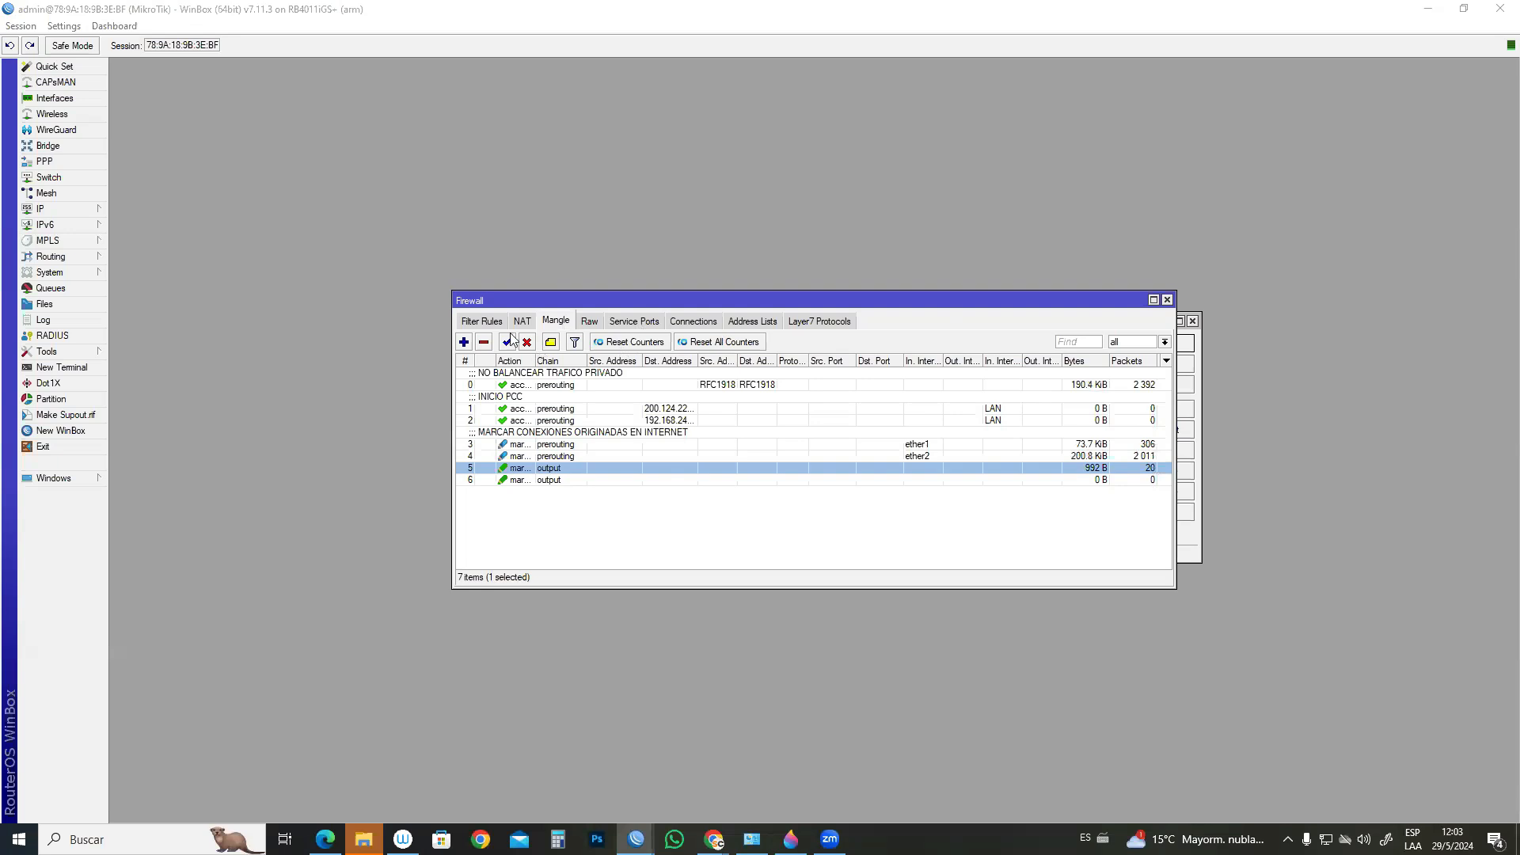
- Create a new mangle rule in the prerouting chain with LAN as the In. Interface List and enable its Connection Mark condition
left_click(463, 341)
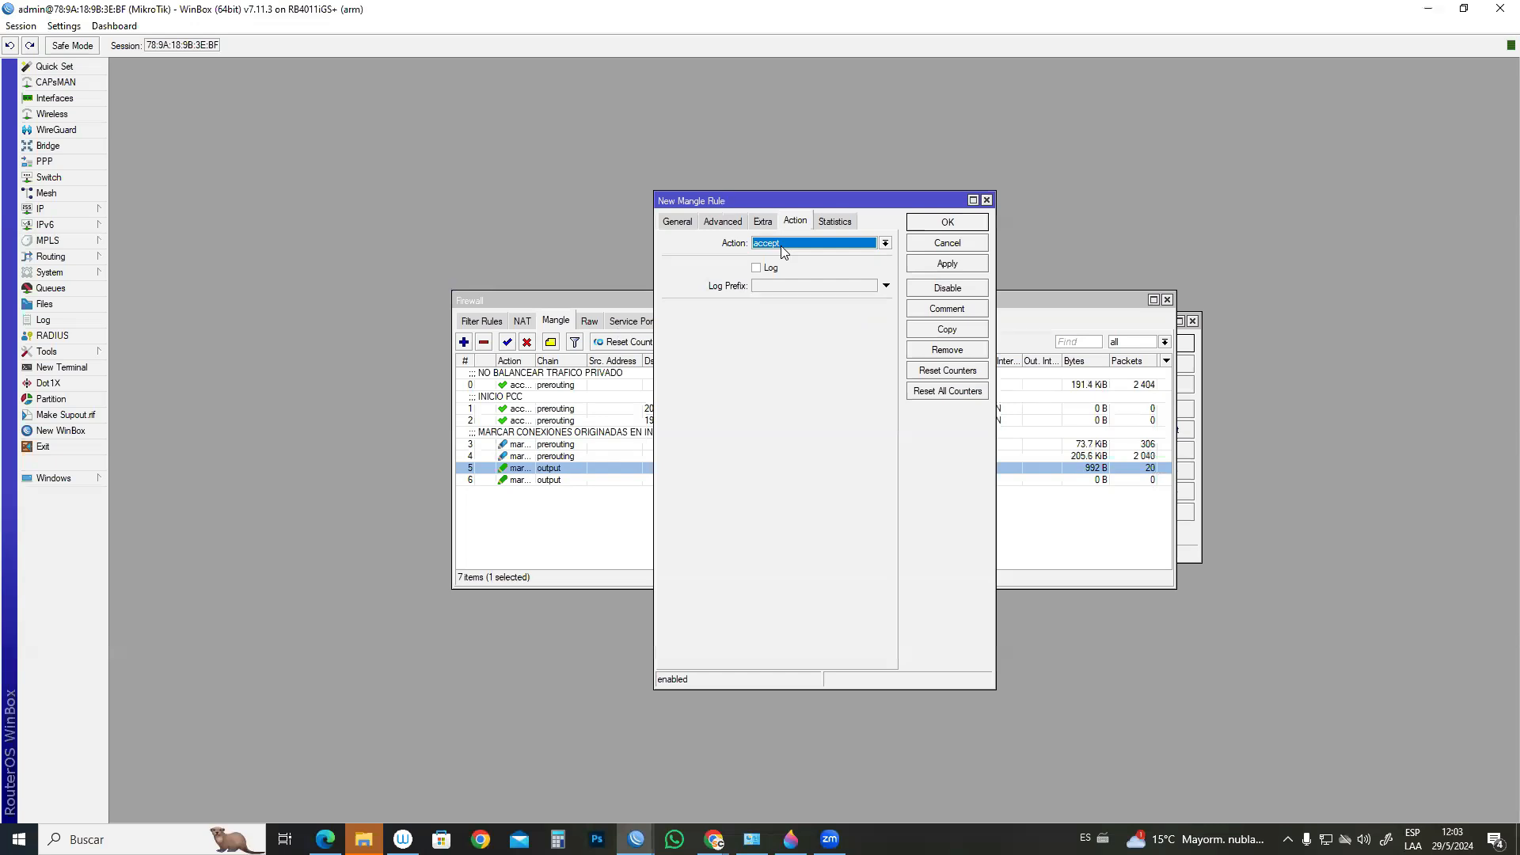
left_click(678, 222)
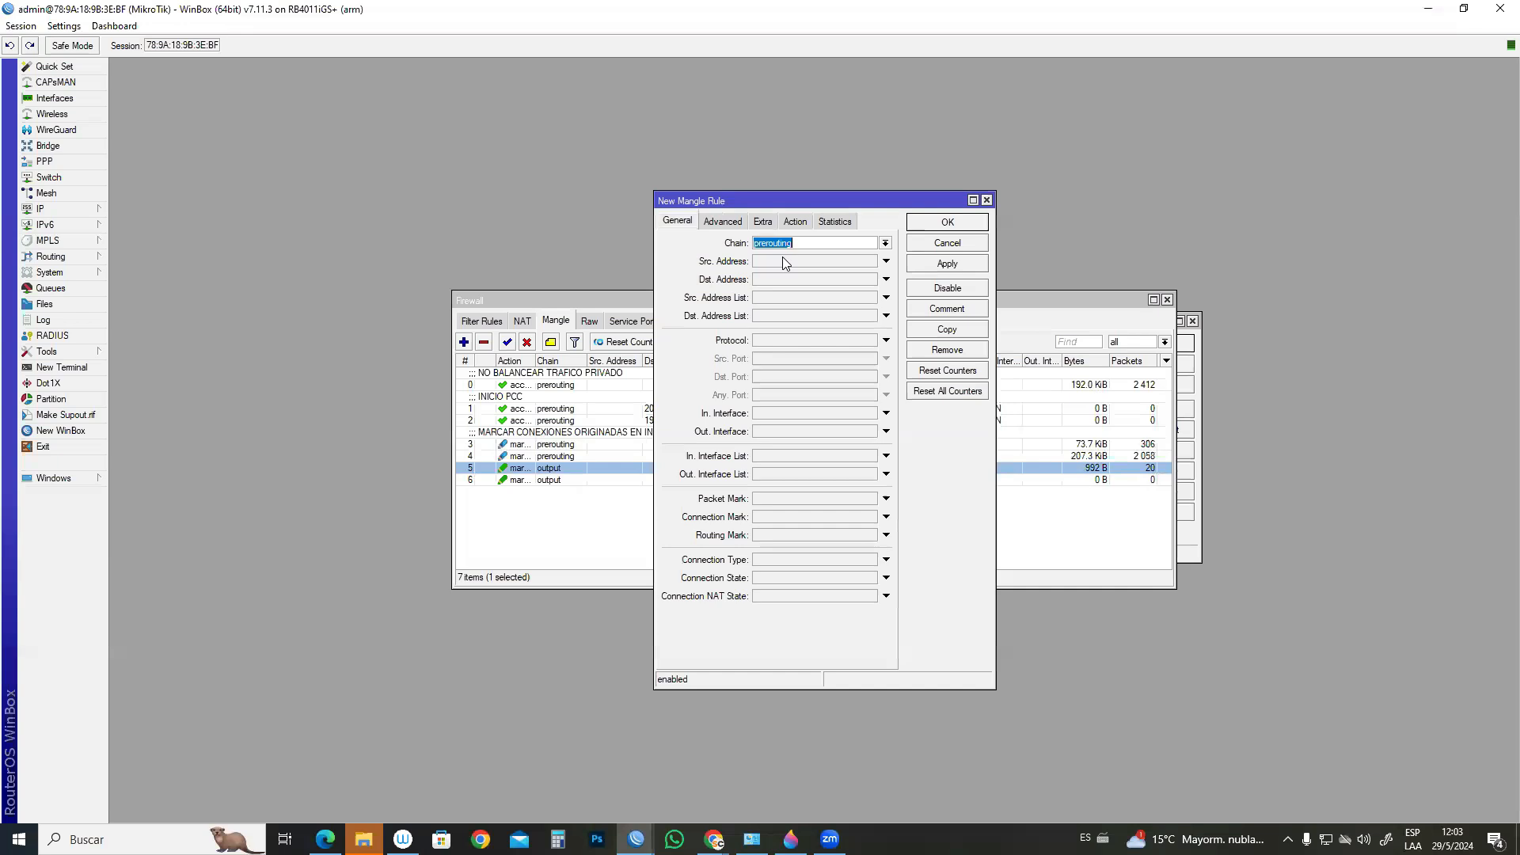
left_click(885, 457)
left_click(871, 457)
left_click(816, 483)
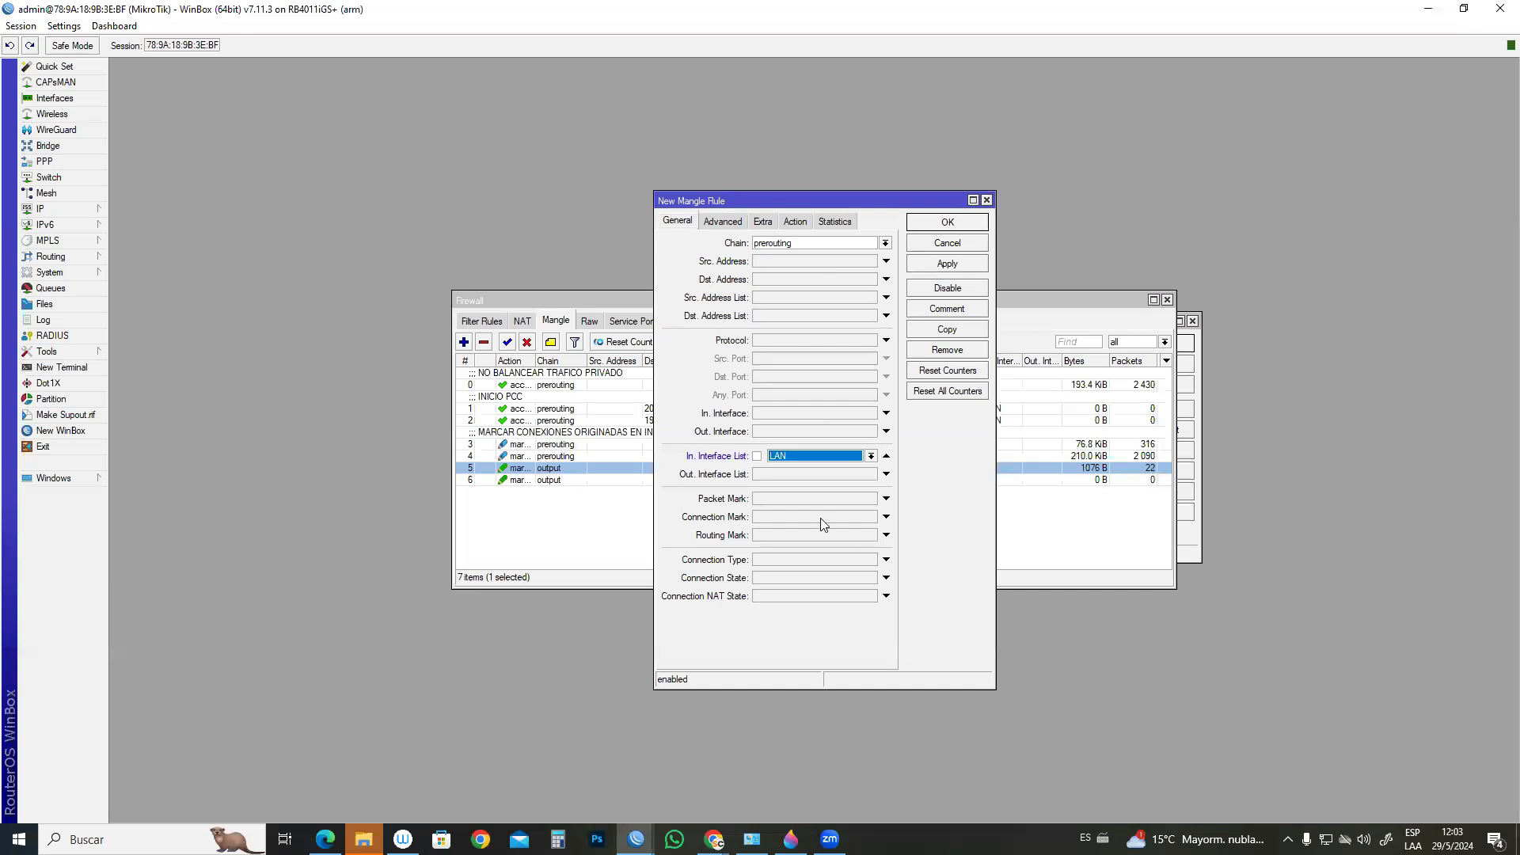
left_click(873, 517)
left_click(872, 518)
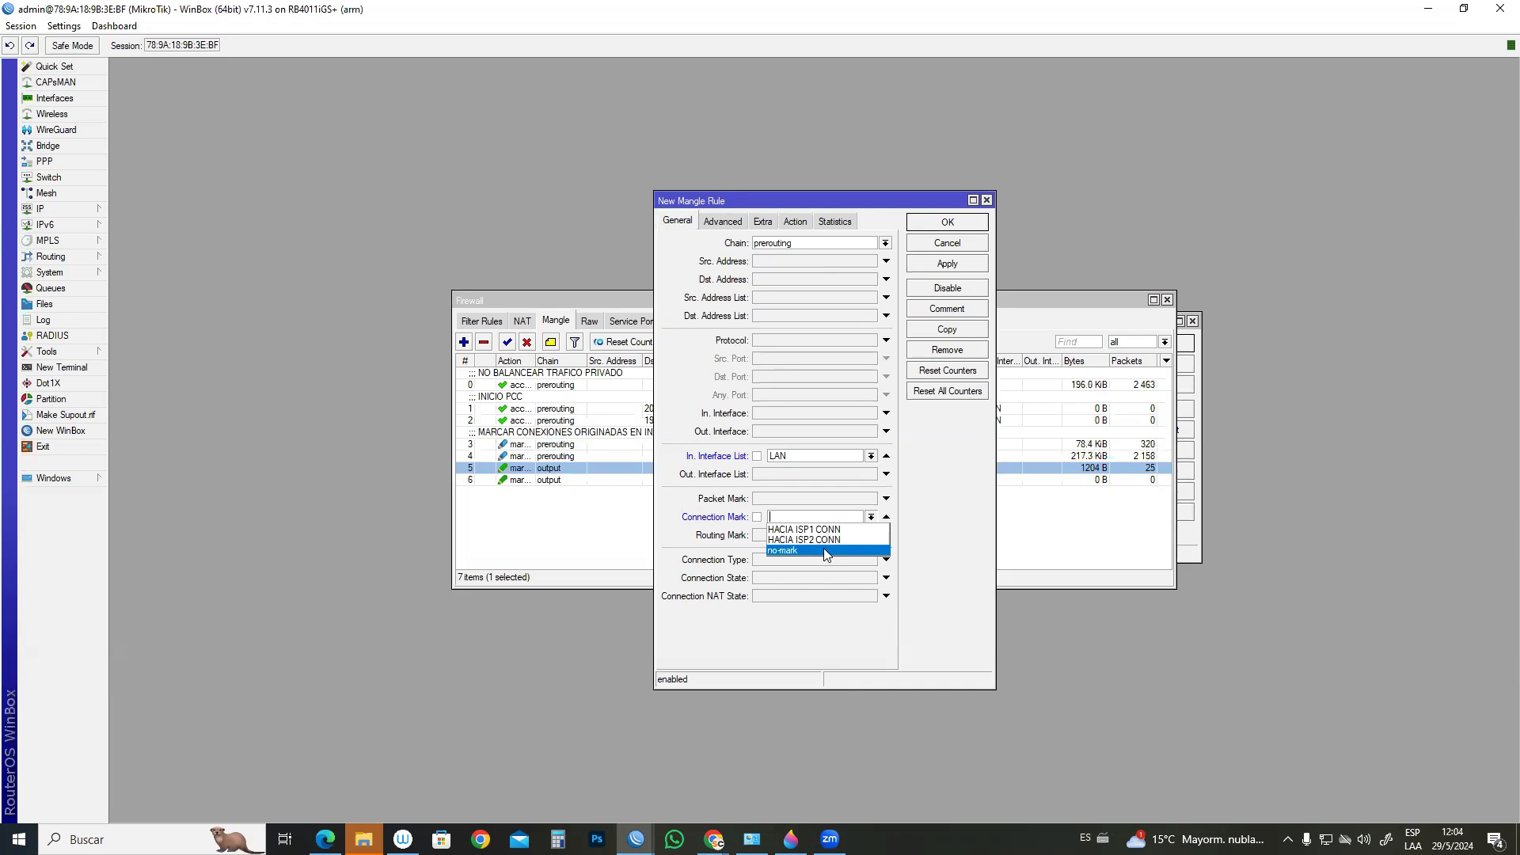
left_click(984, 197)
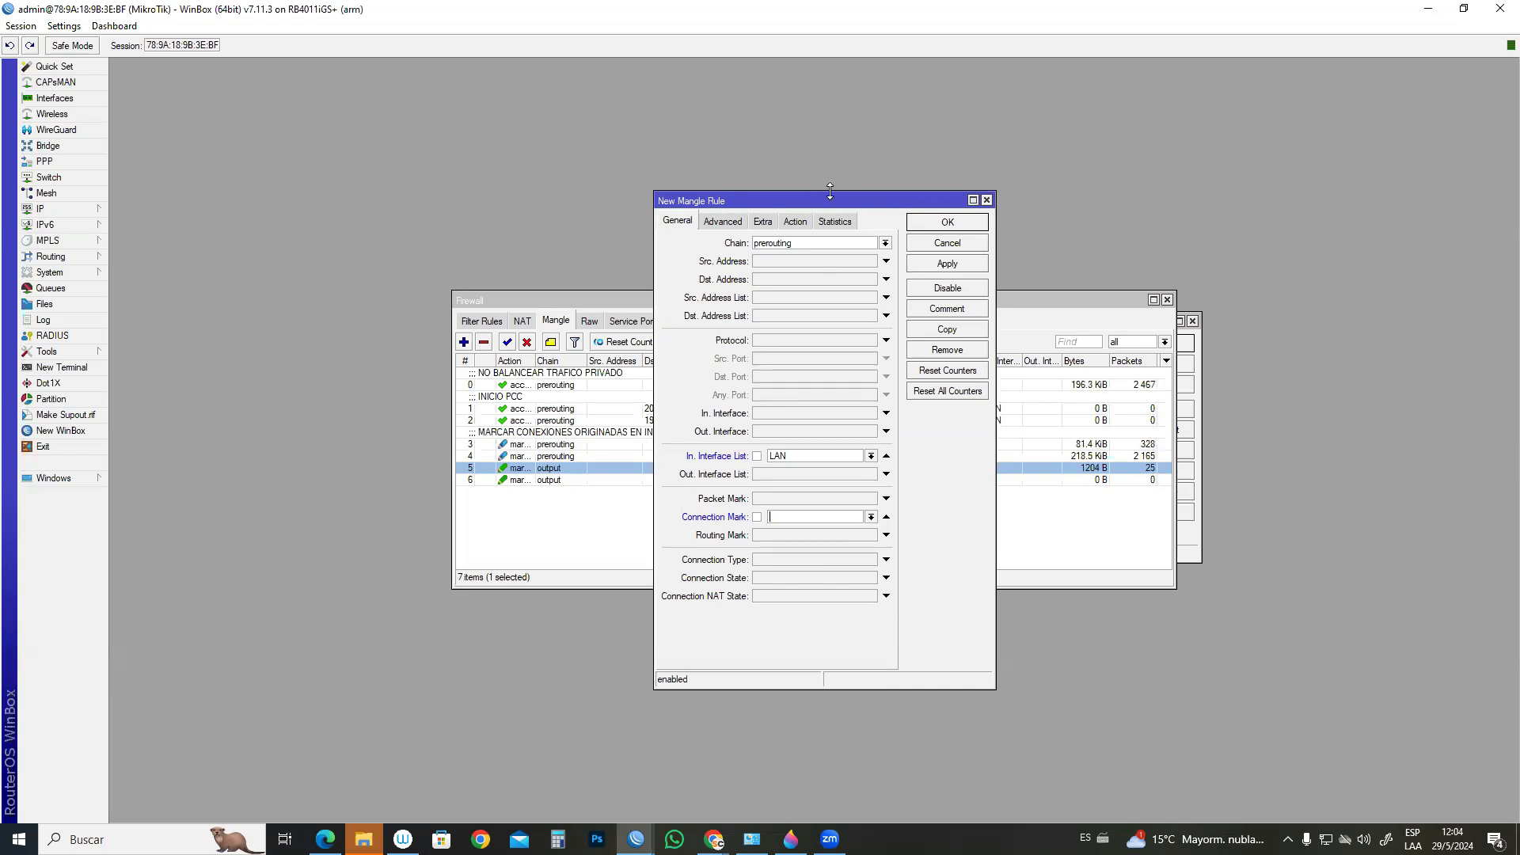
- Examine the general settings of the first output mangle rule for its chain and connection mark, keeping the new rule open
left_click_drag(818, 195, 1150, 174)
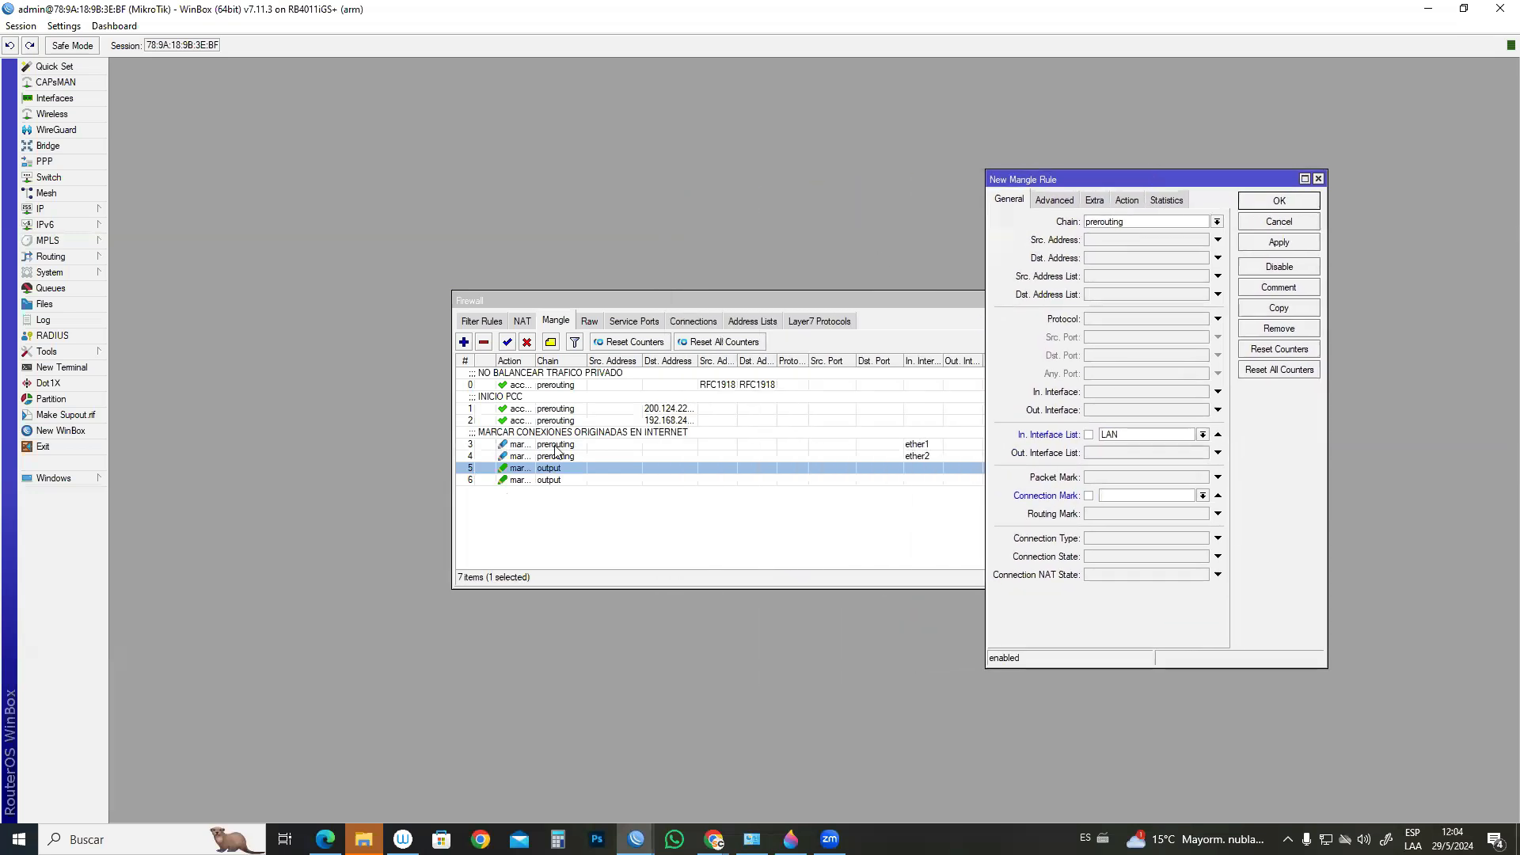
left_click(555, 447)
double_click(556, 468)
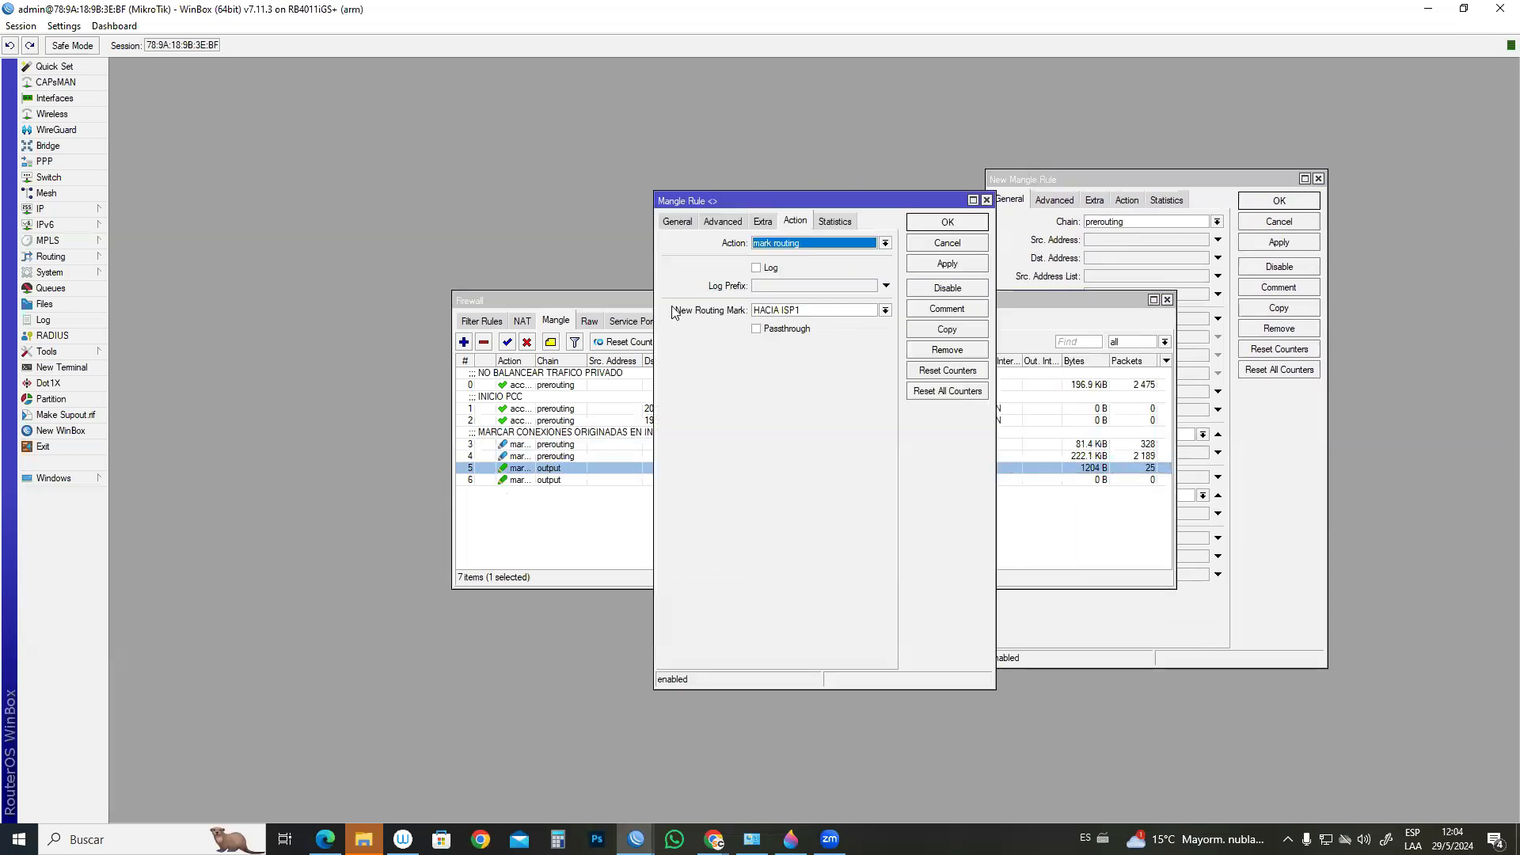
left_click(678, 222)
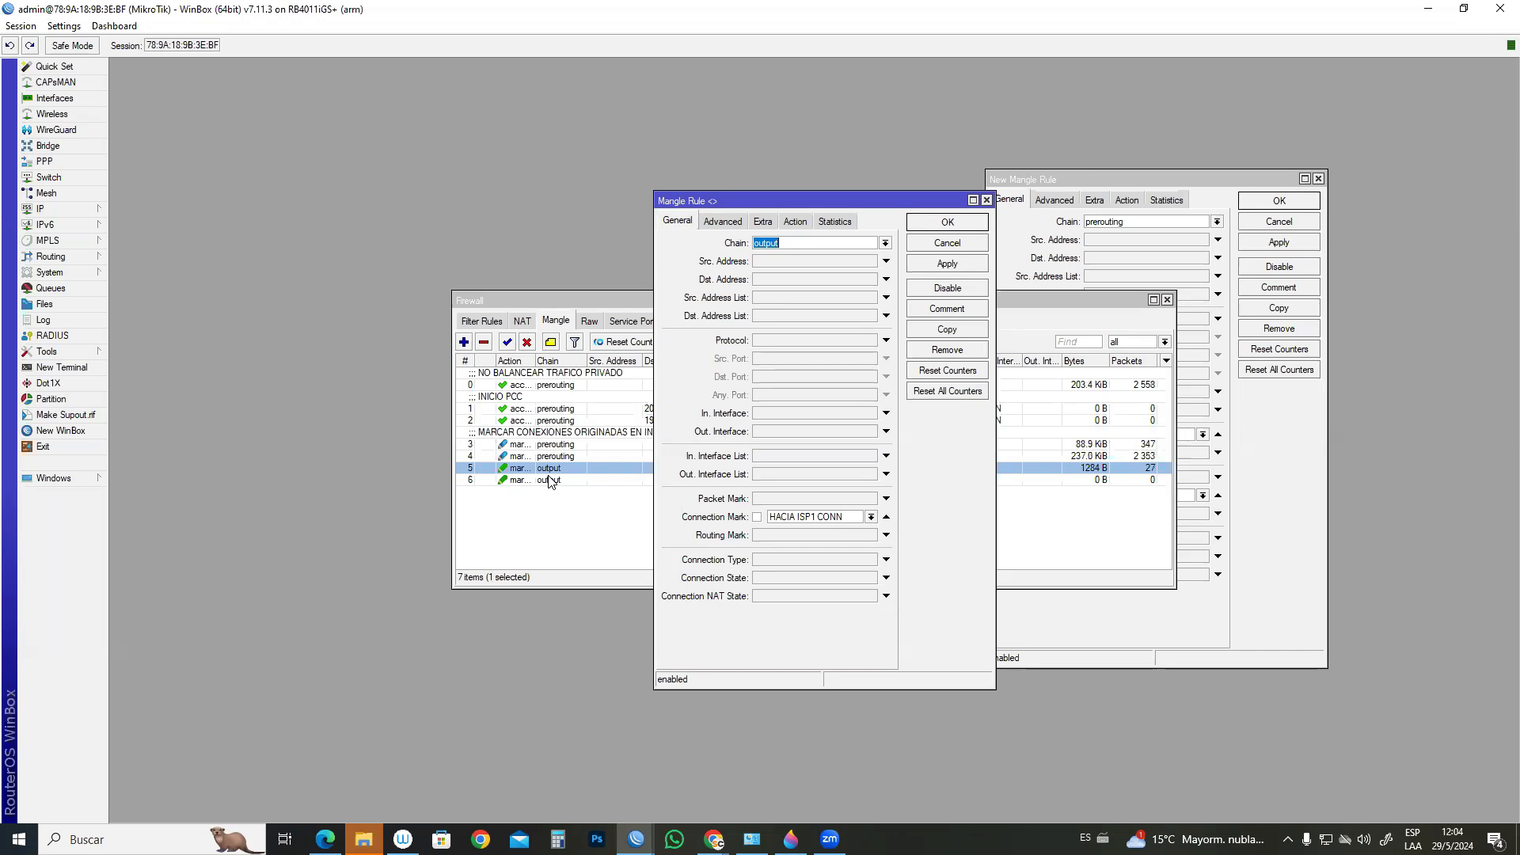
left_click(554, 510)
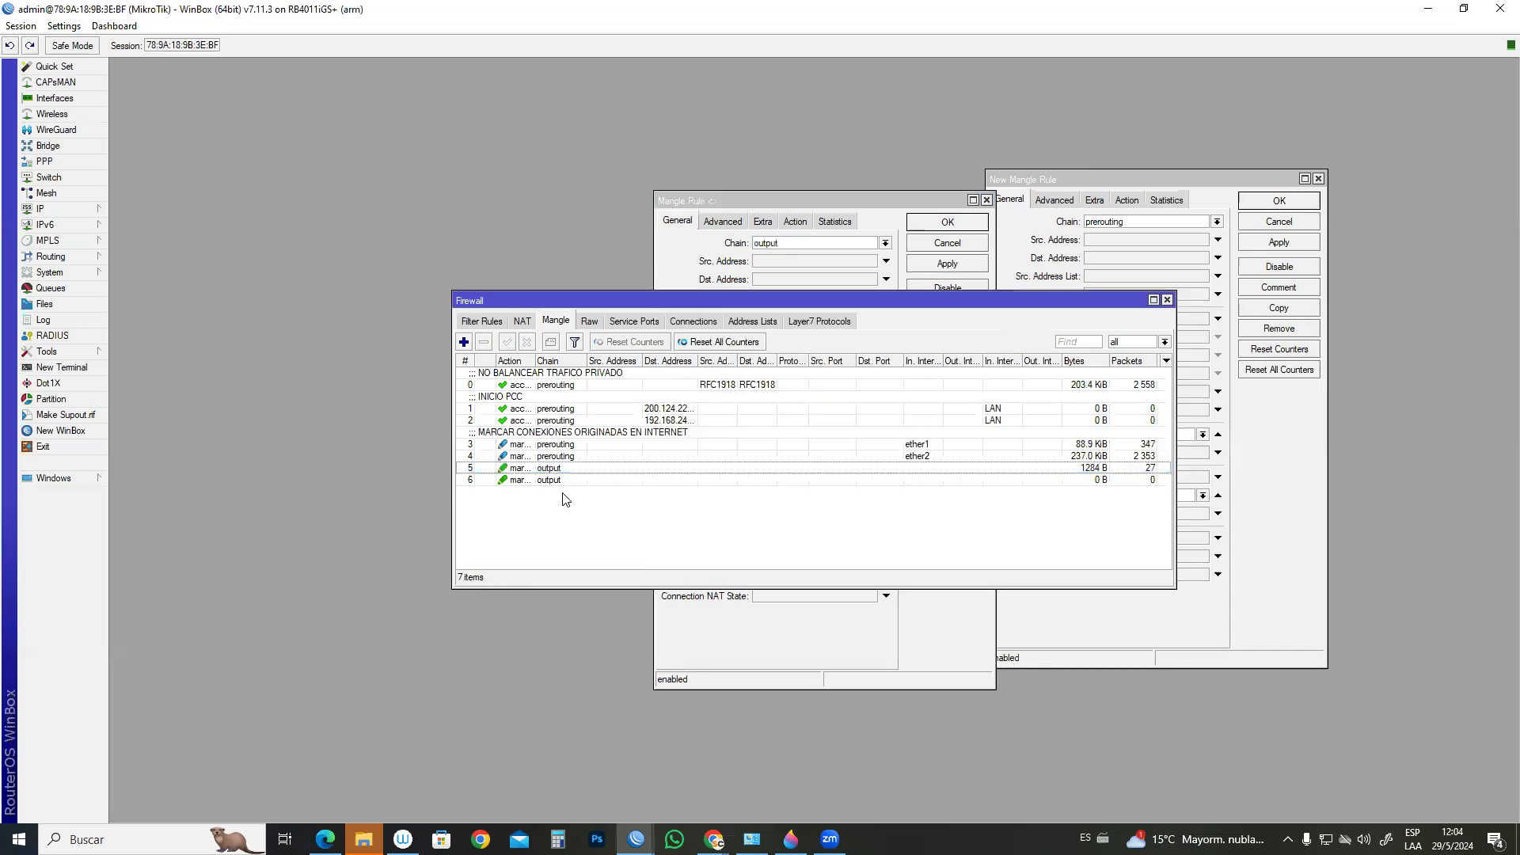
double_click(522, 468)
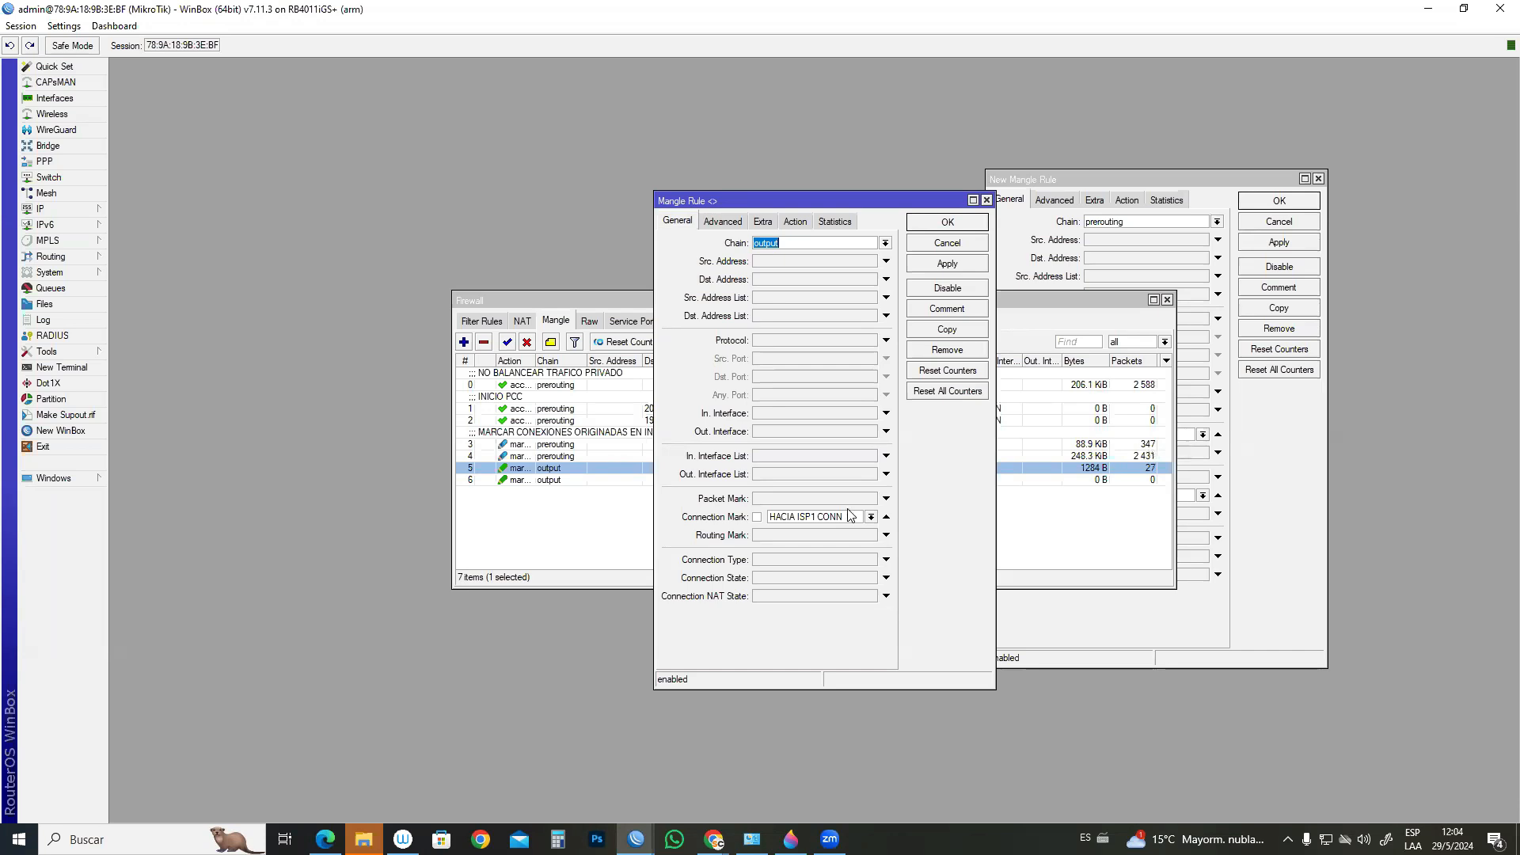
left_click(986, 202)
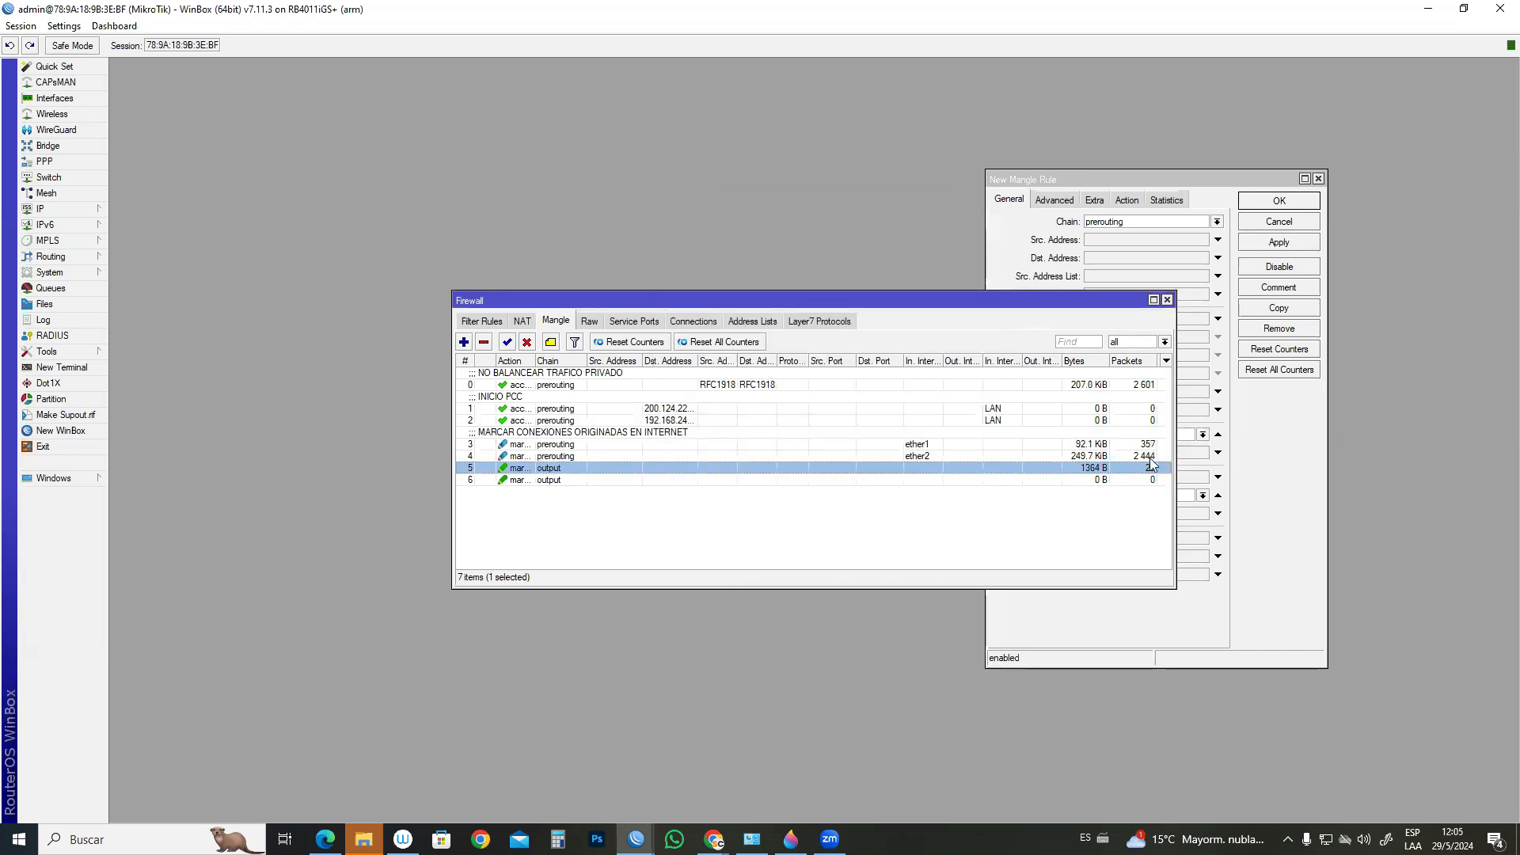
- Set the new prerouting rule's Connection Mark to no-mark
left_click_drag(1050, 172, 767, 171)
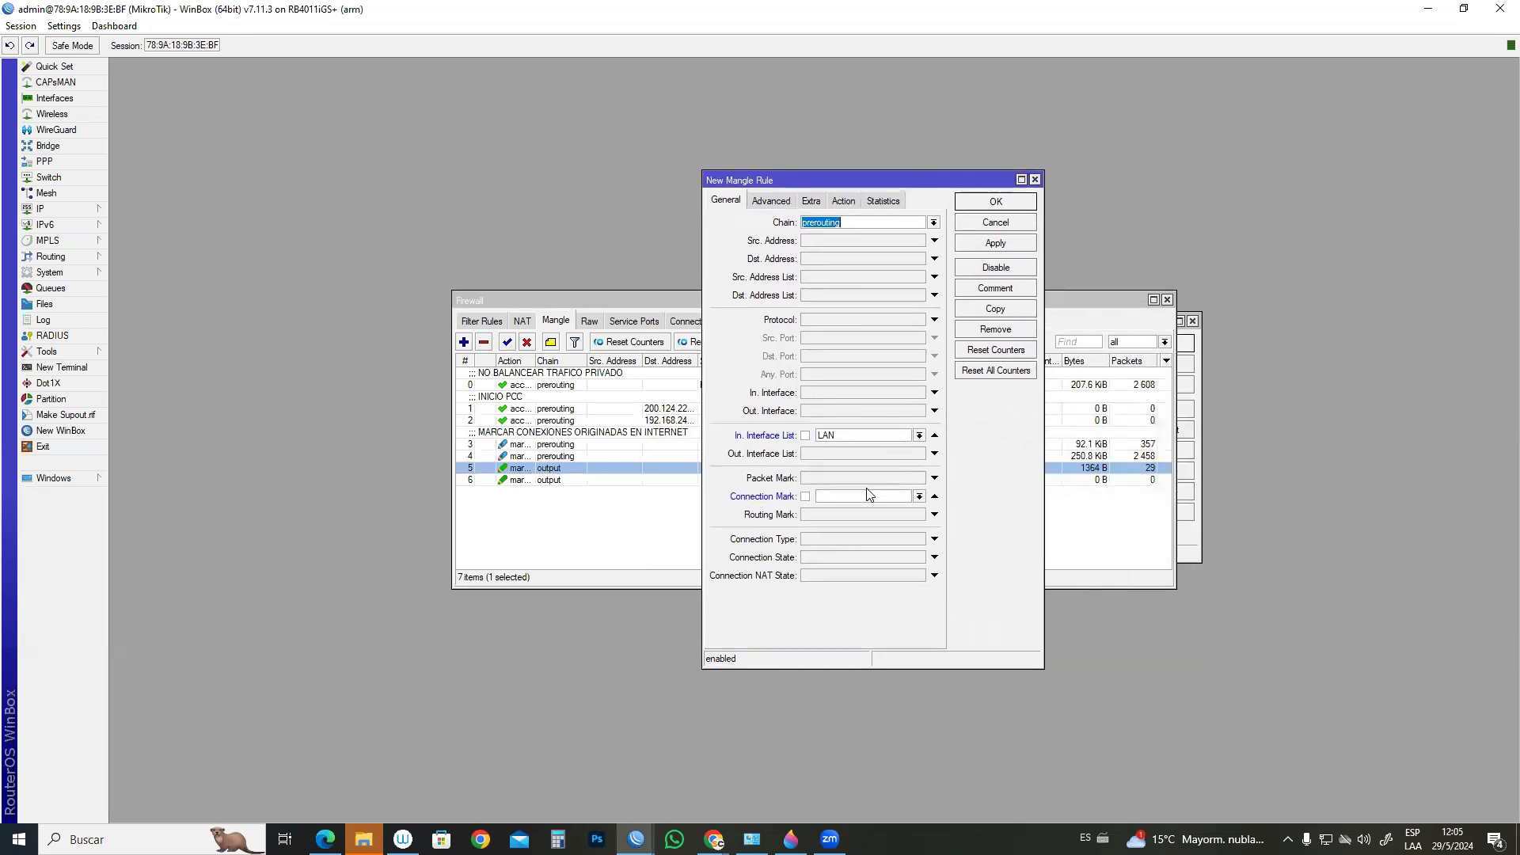
left_click(918, 497)
left_click(878, 525)
- Set the new rule's Per Connection Classifier to both addresses with denominator 3 and remainder 0
left_click(841, 204)
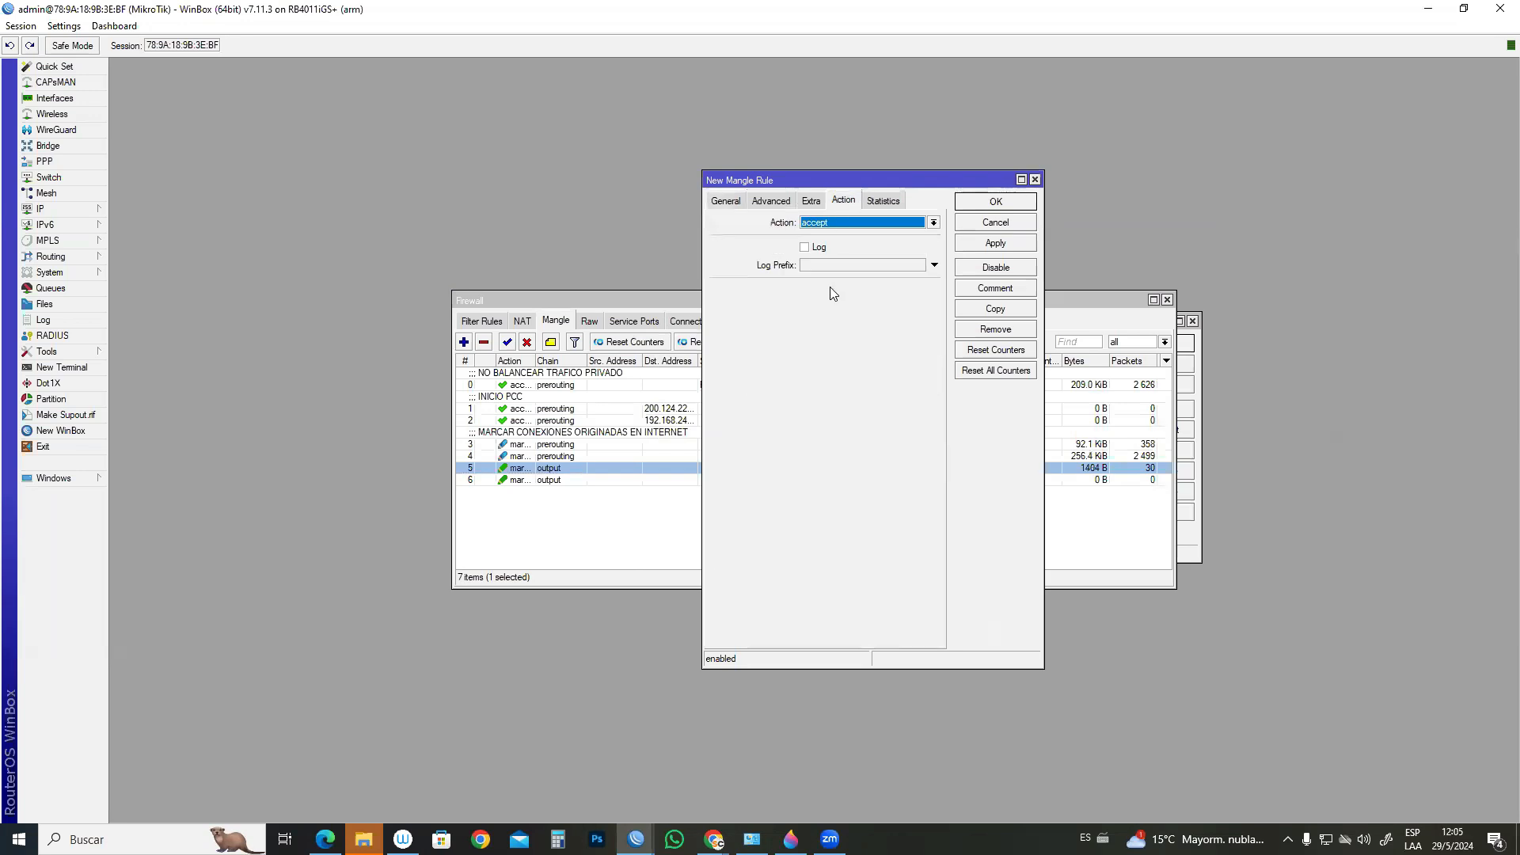
left_click(774, 202)
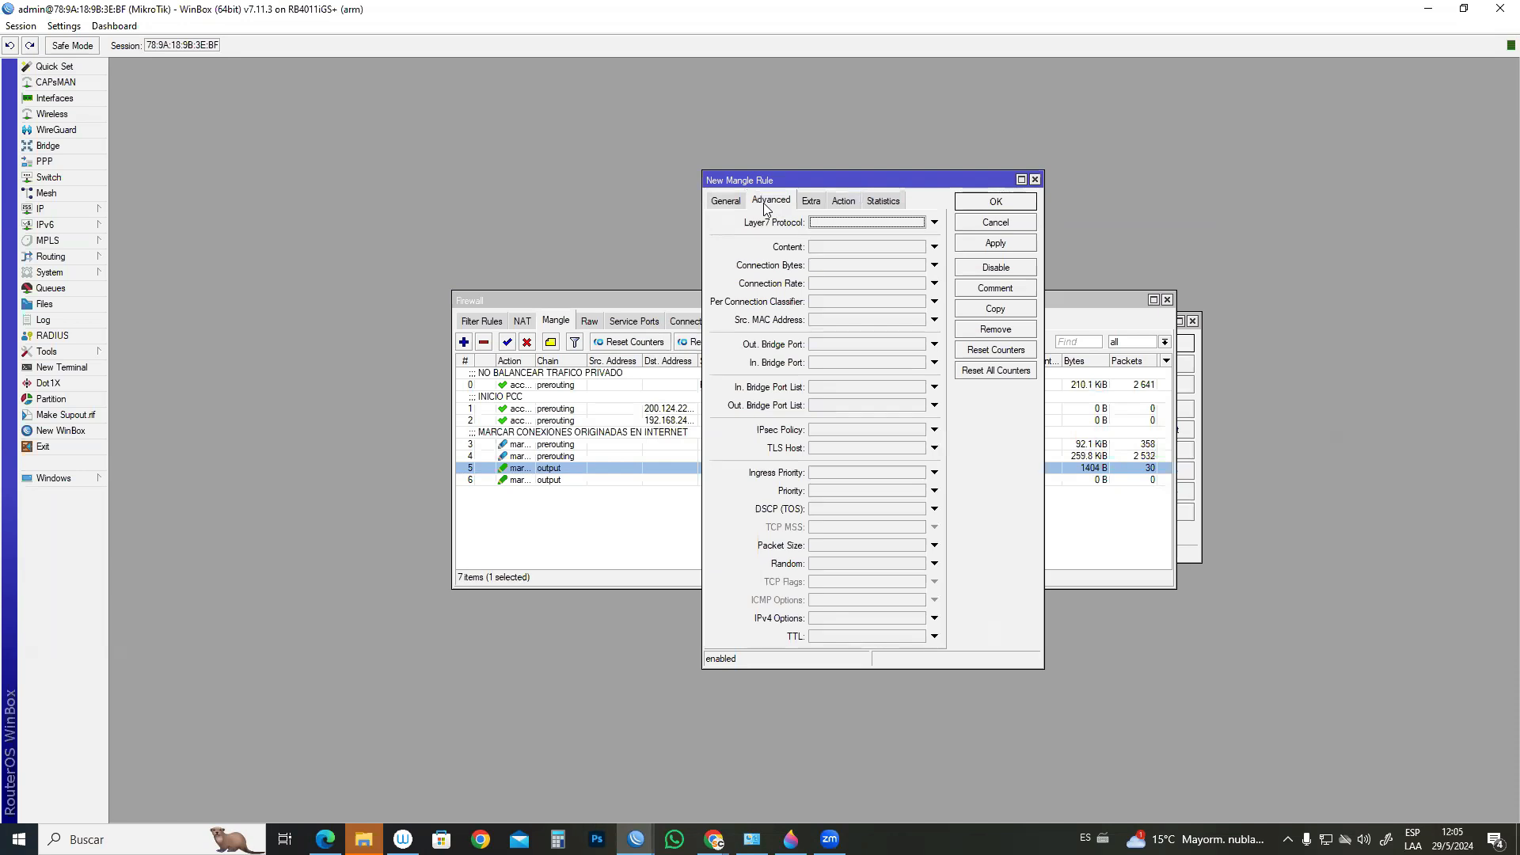
left_click(816, 306)
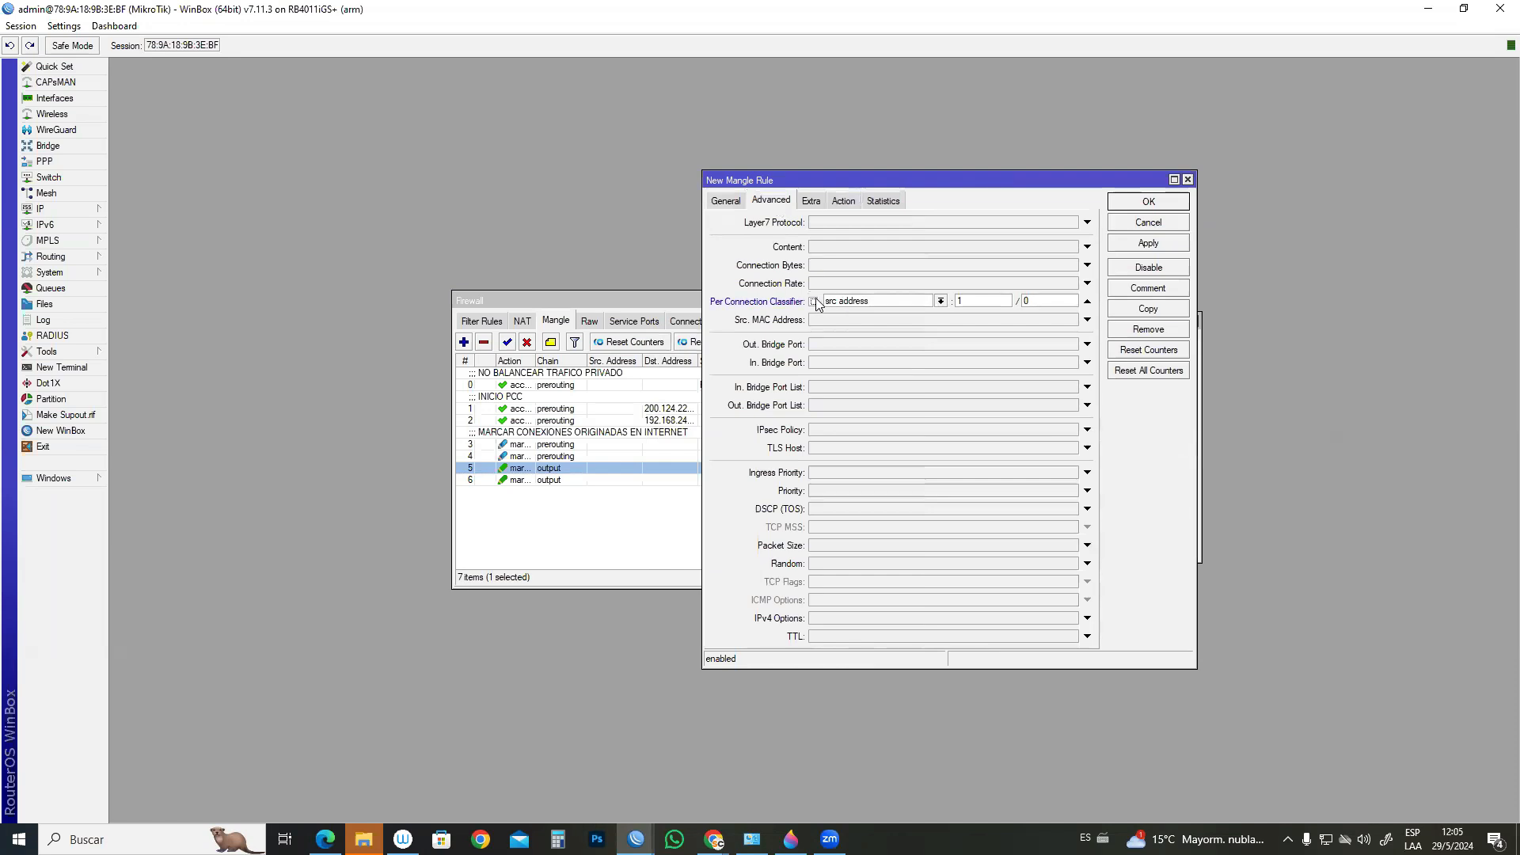
left_click(927, 307)
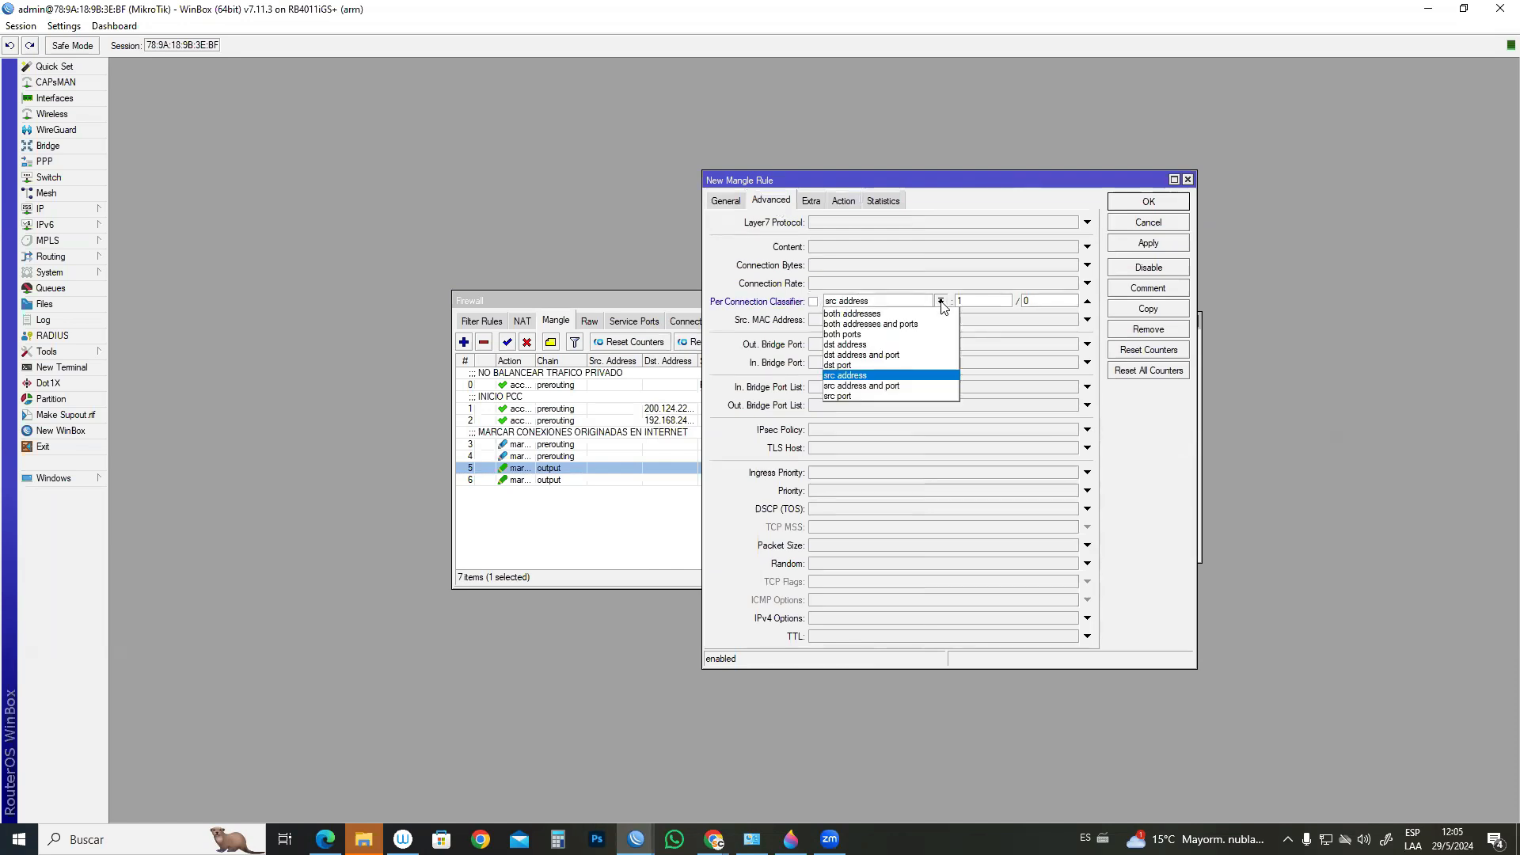
left_click(890, 315)
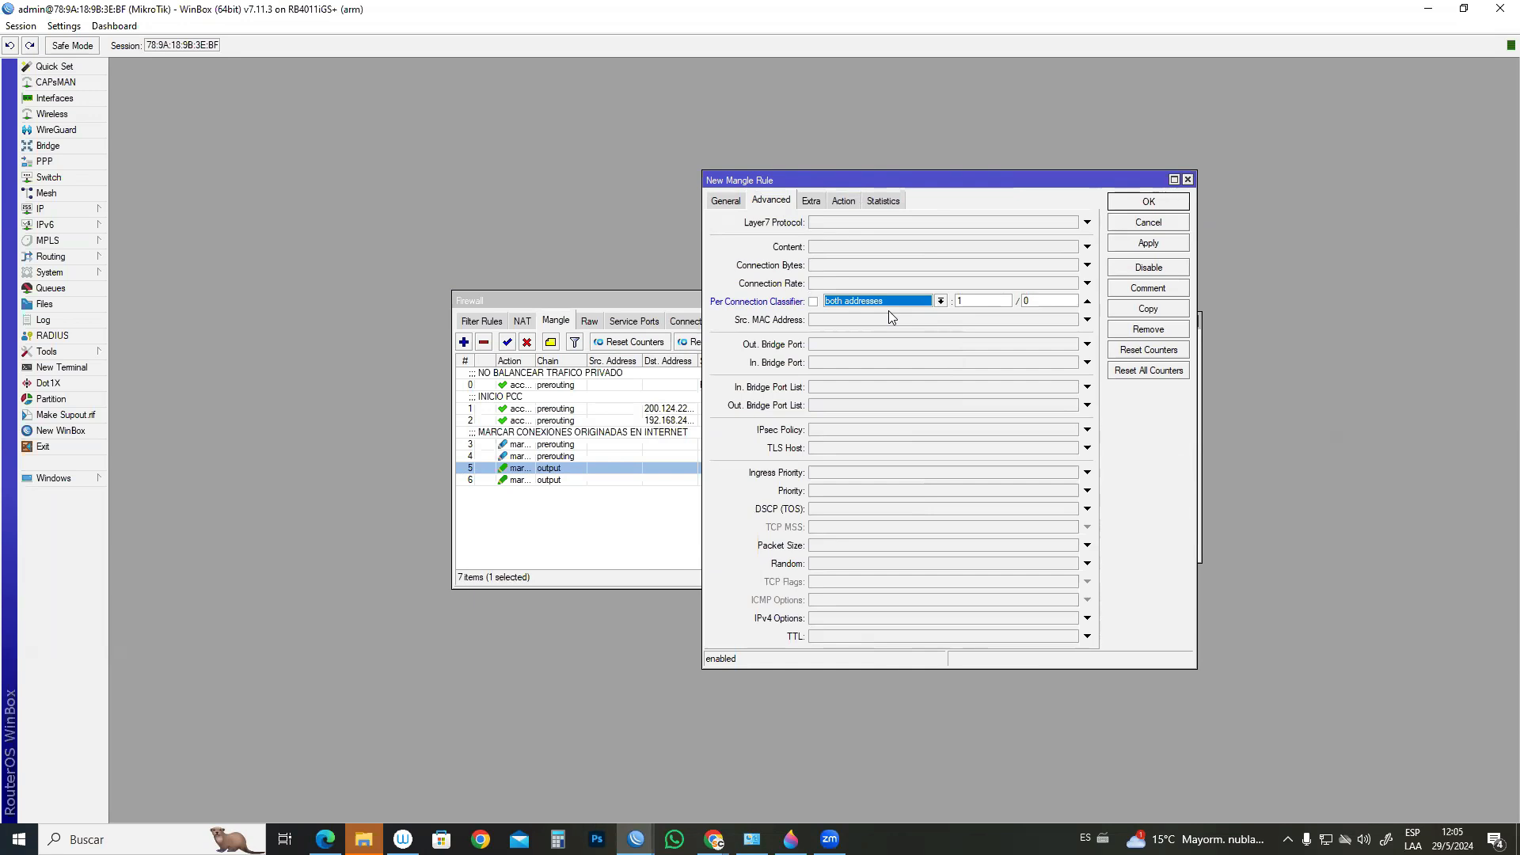
left_click(959, 300)
type("3")
double_click(957, 301)
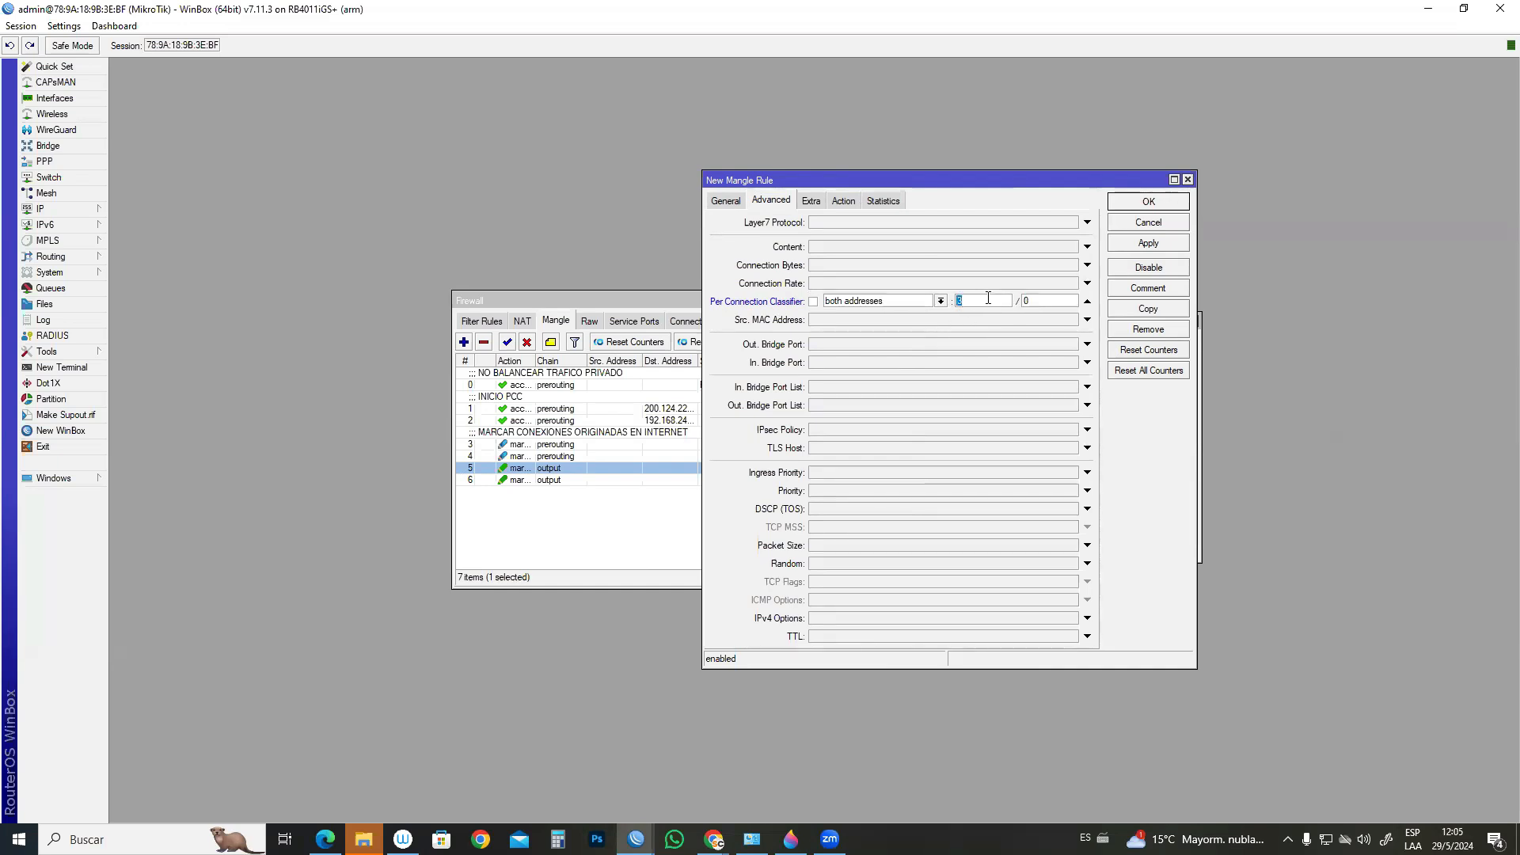
left_click(1025, 300)
type("0")
left_click_drag(977, 303, 924, 298)
left_click(985, 301)
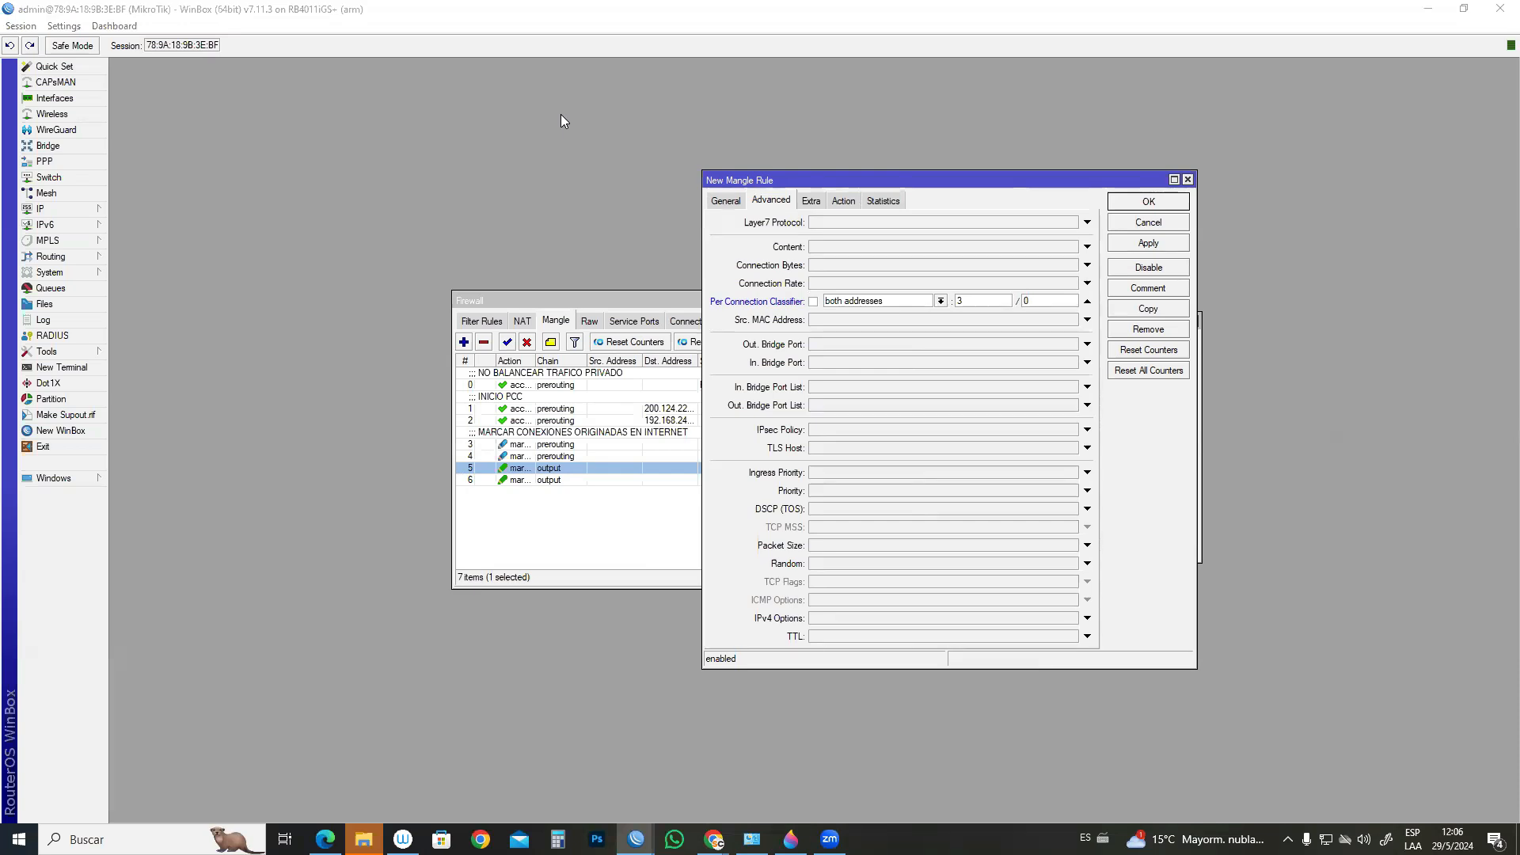
left_click(737, 203)
left_click(758, 205)
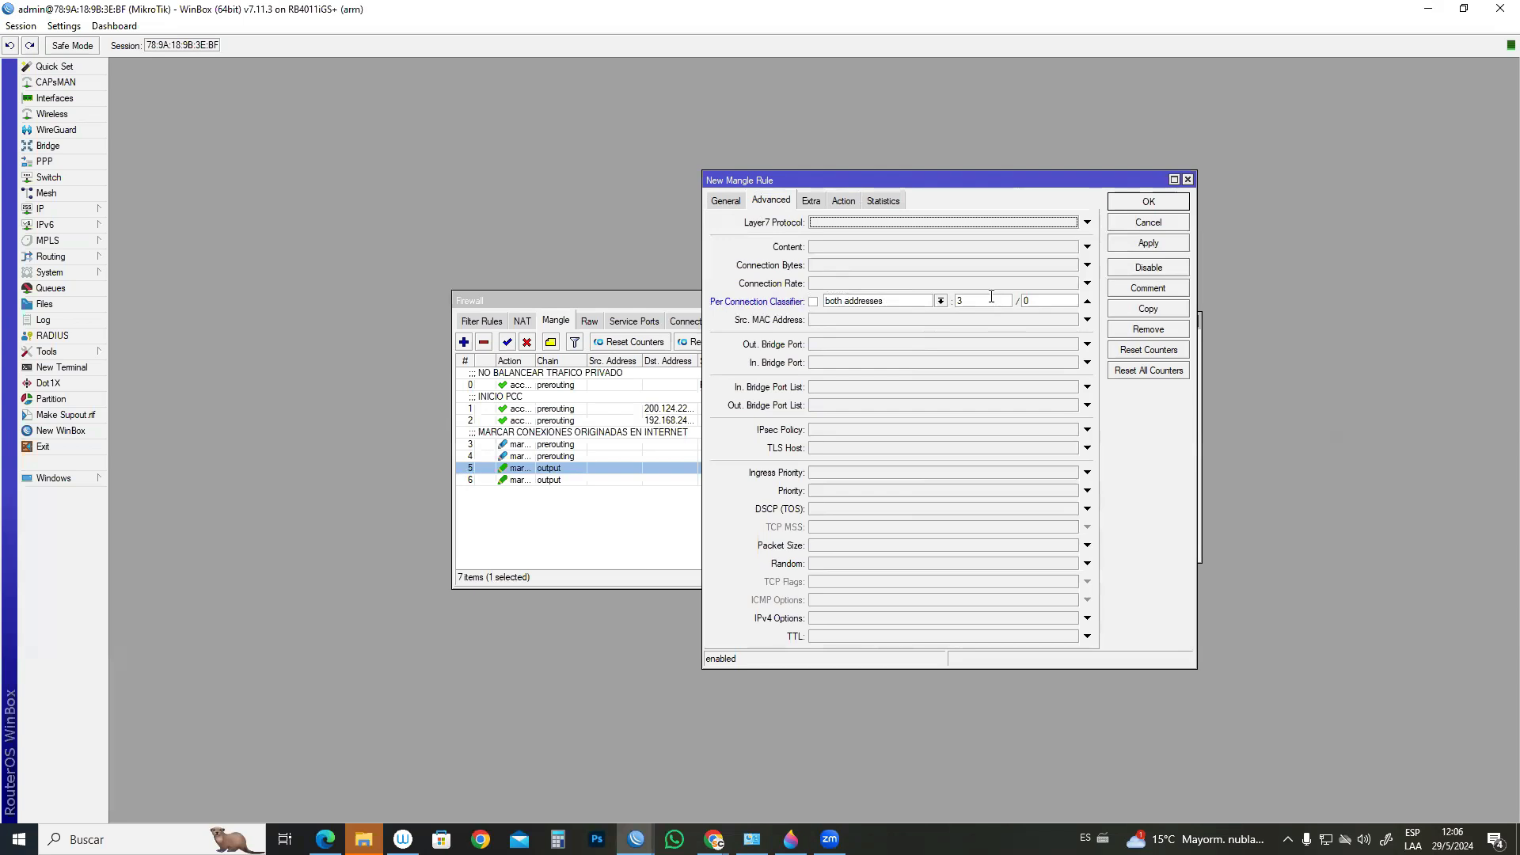
- Set the rule's action to mark connection with new connection mark HACIA ISP1 CONN and apply the rule
left_click(841, 202)
left_click(862, 223)
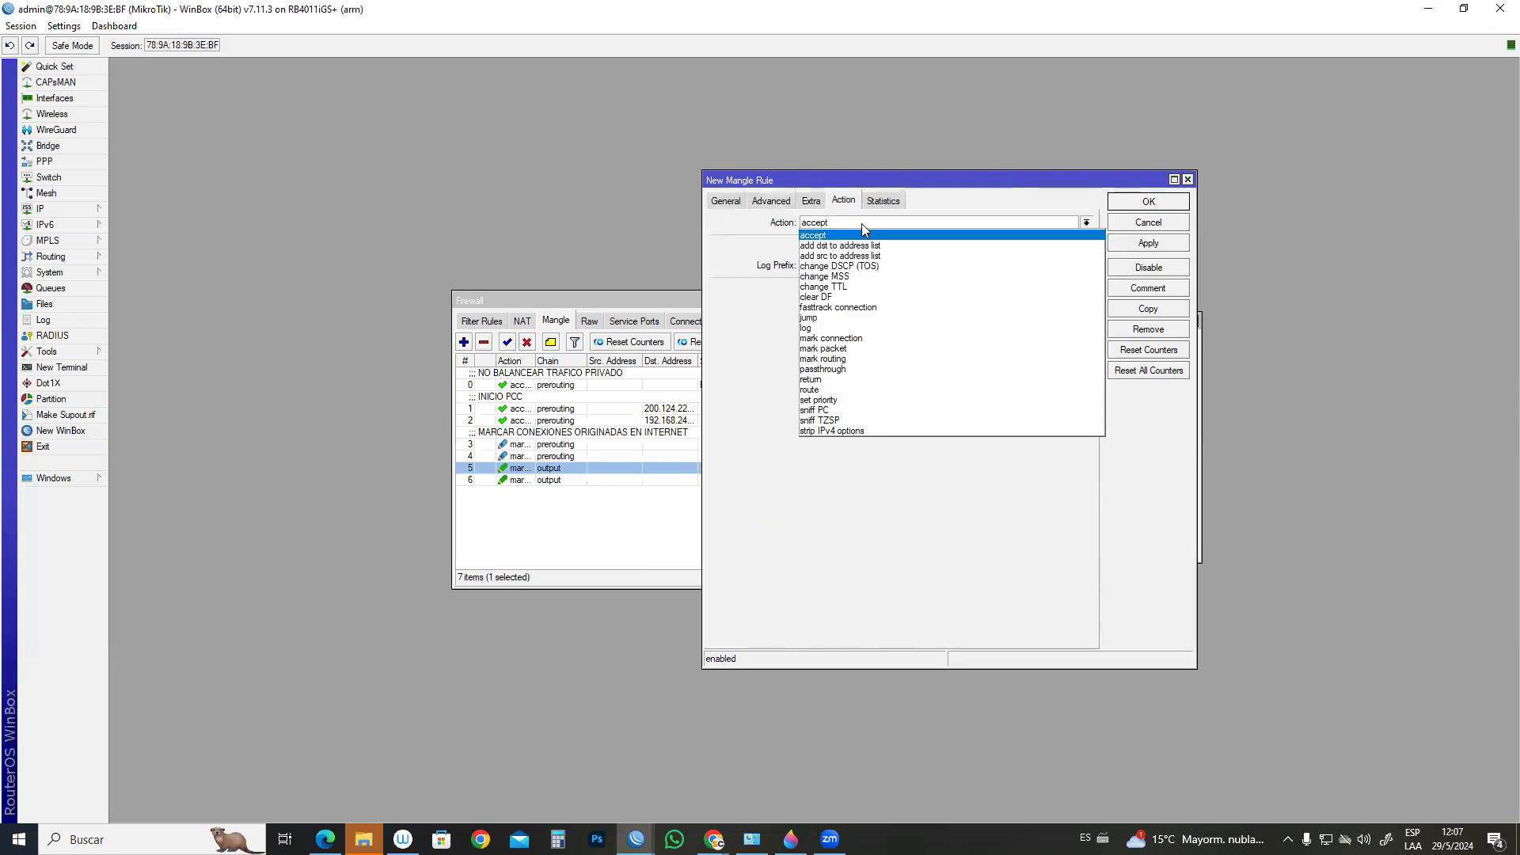
left_click(873, 339)
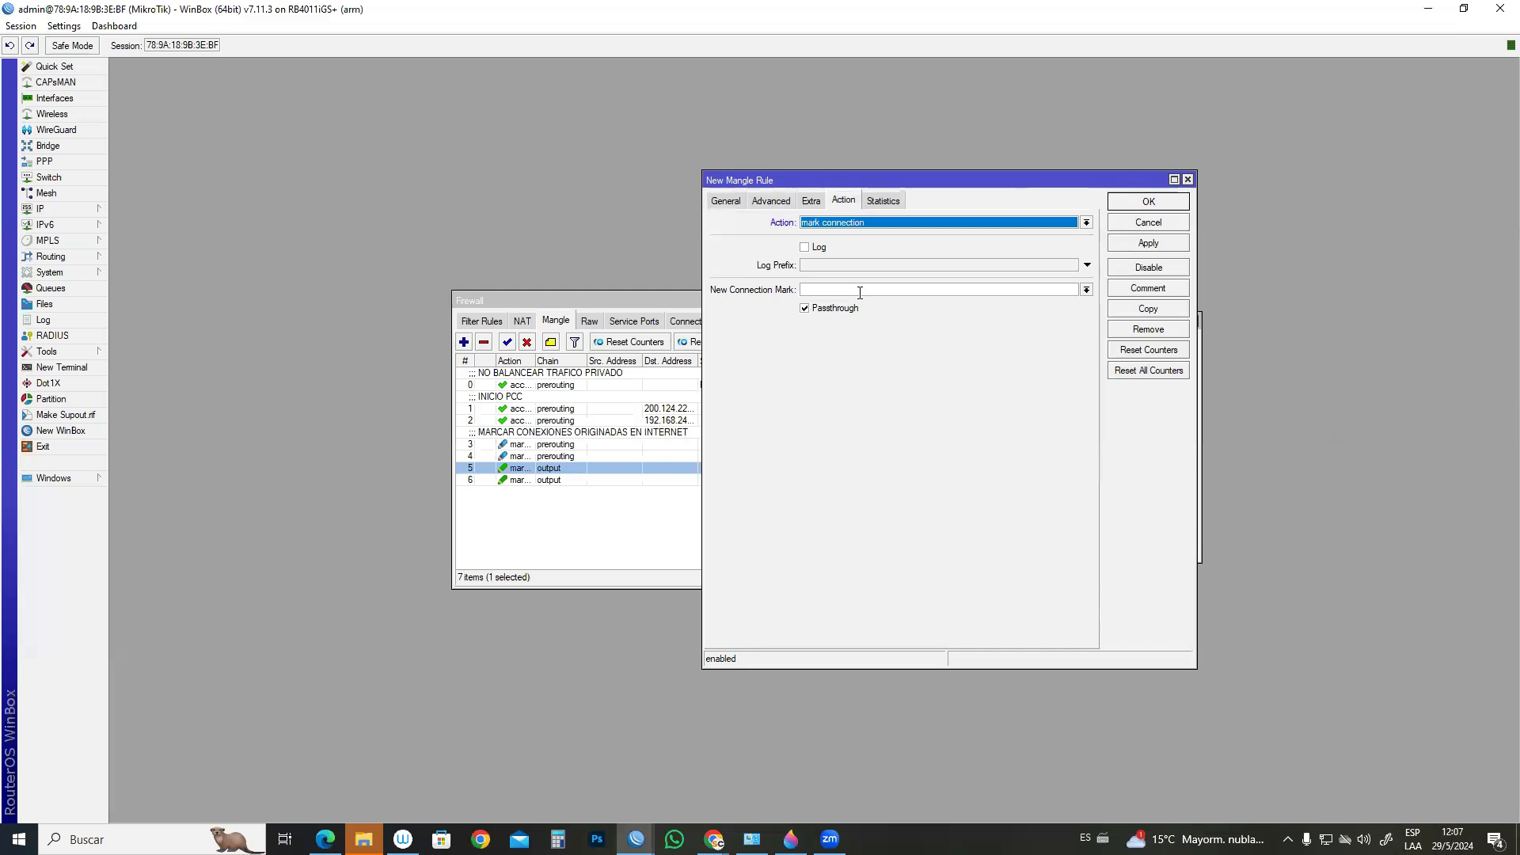
left_click(1086, 289)
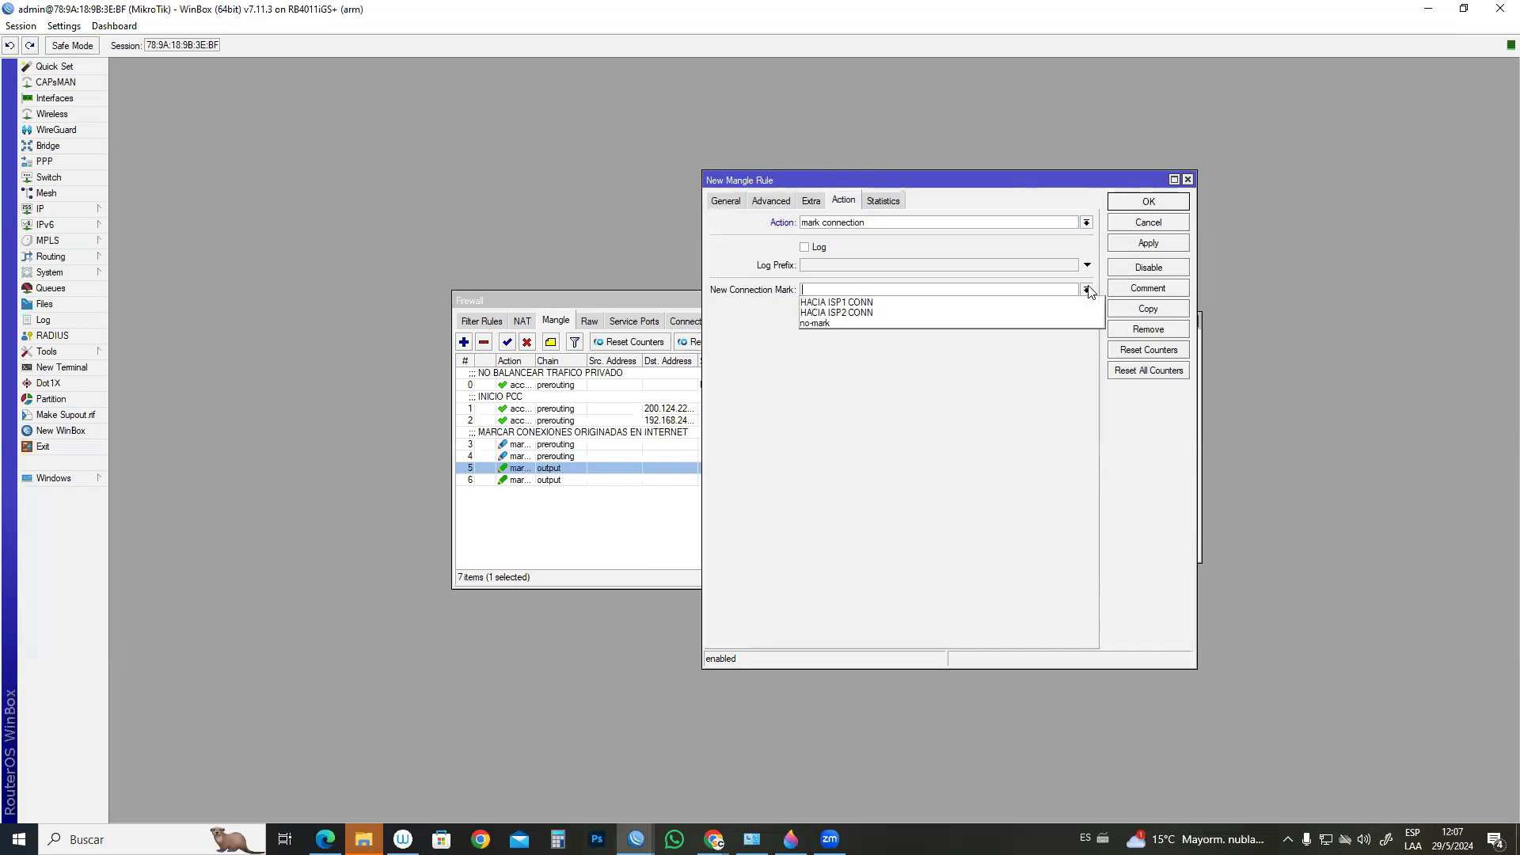
left_click(914, 301)
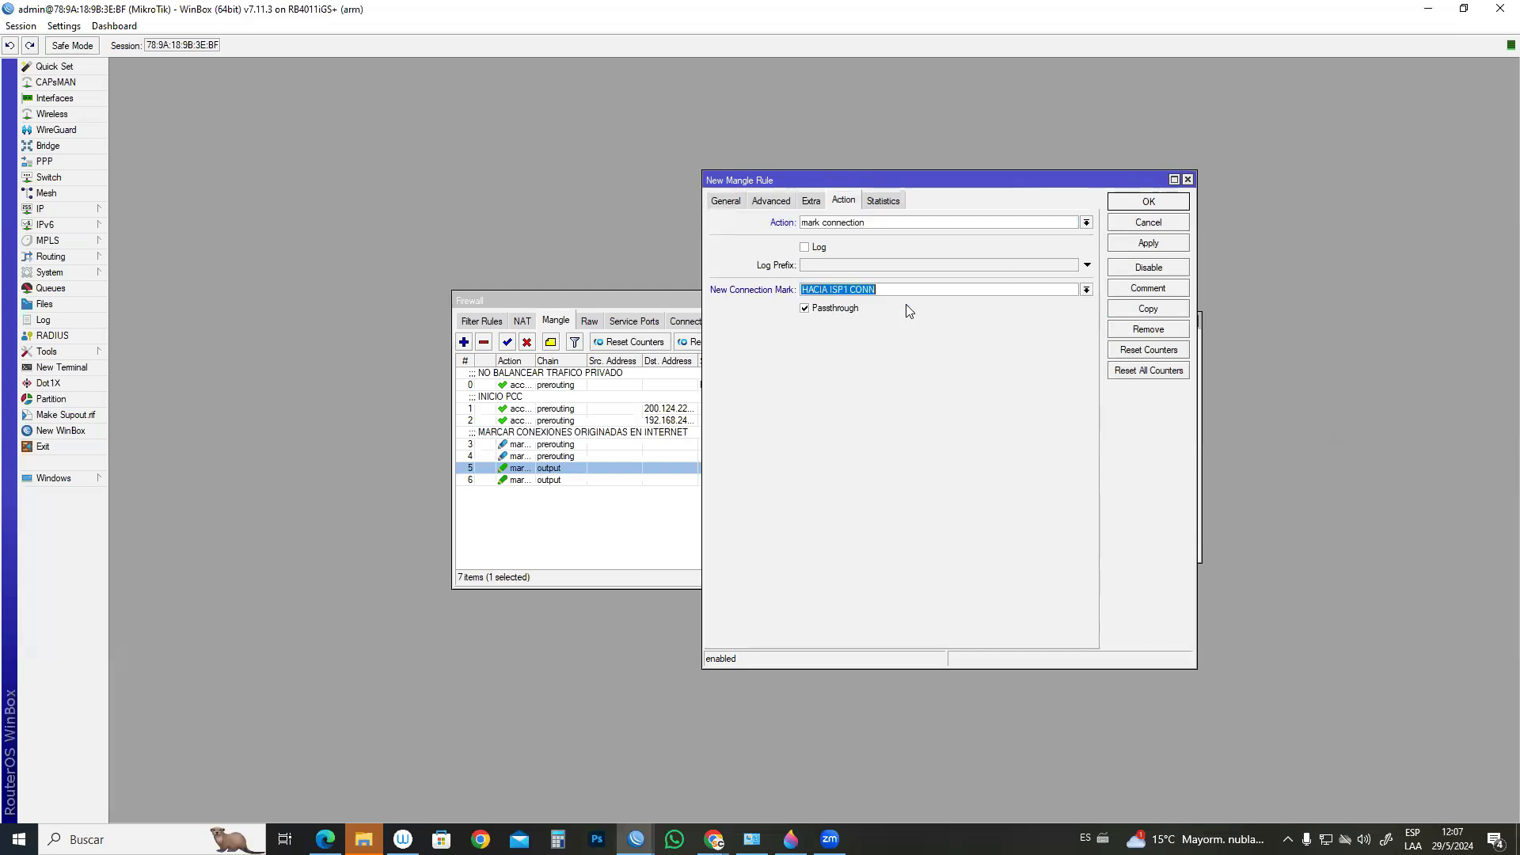
left_click(1148, 245)
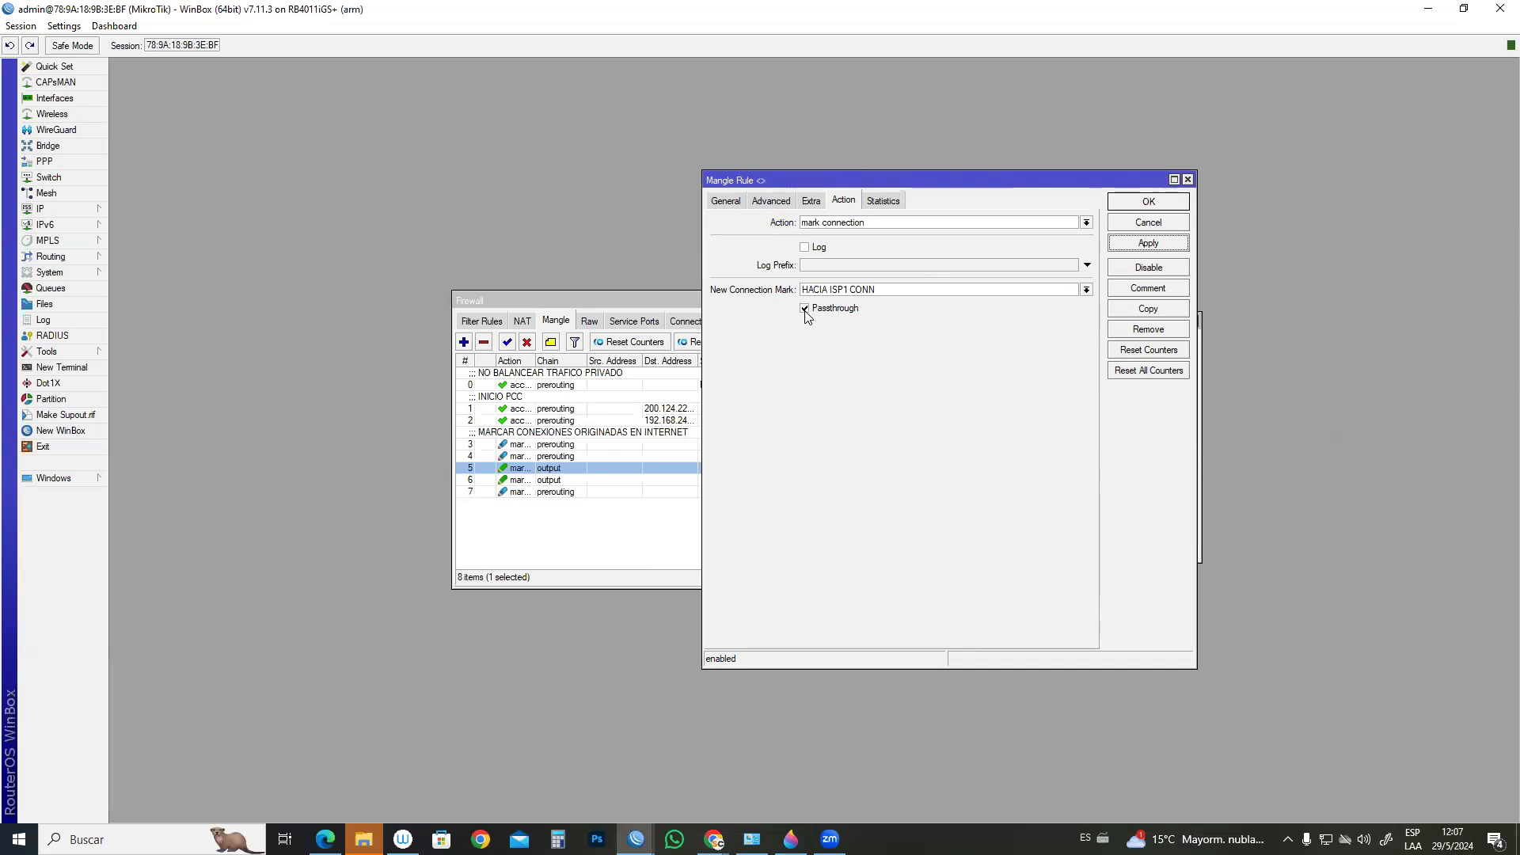
- Add the comment MARCAR CONEXIONES DESDE LA LAN to the new mangle rule
left_click(1149, 289)
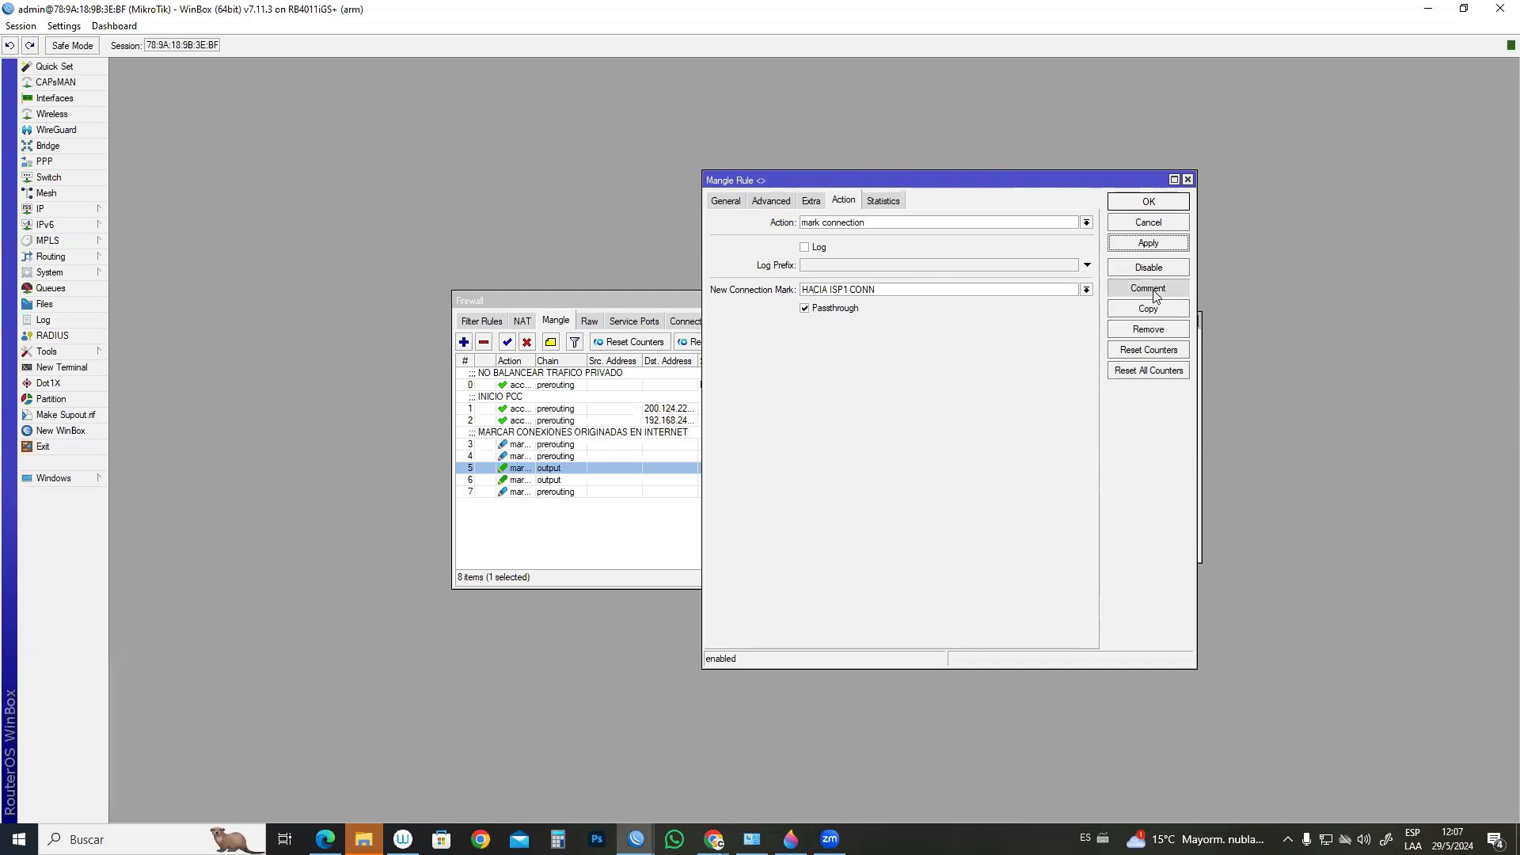
type("MARCAR CONEXIONES DESDE LA LAN")
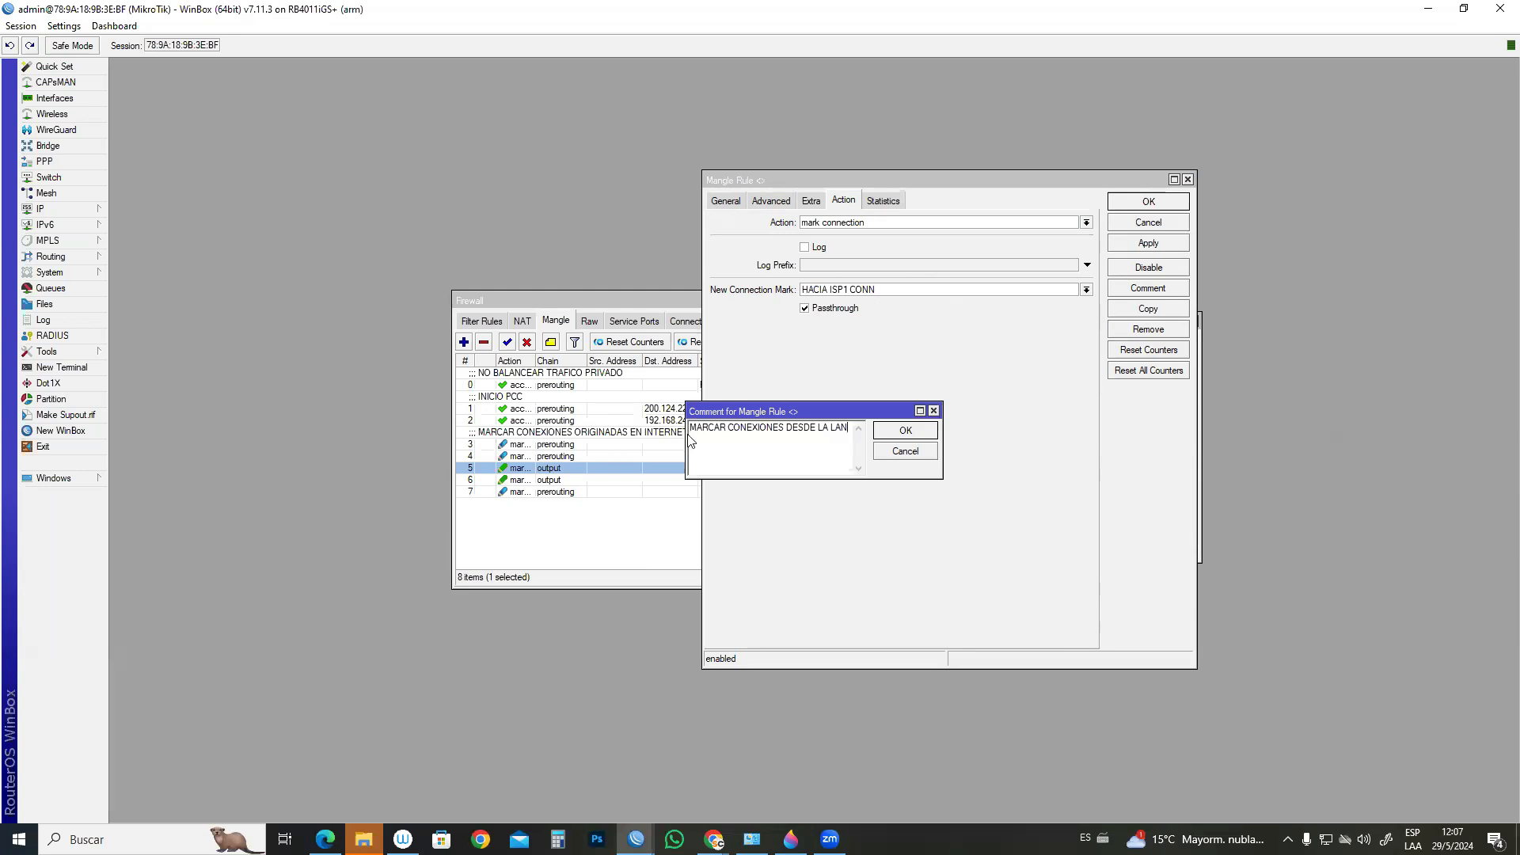
left_click(905, 432)
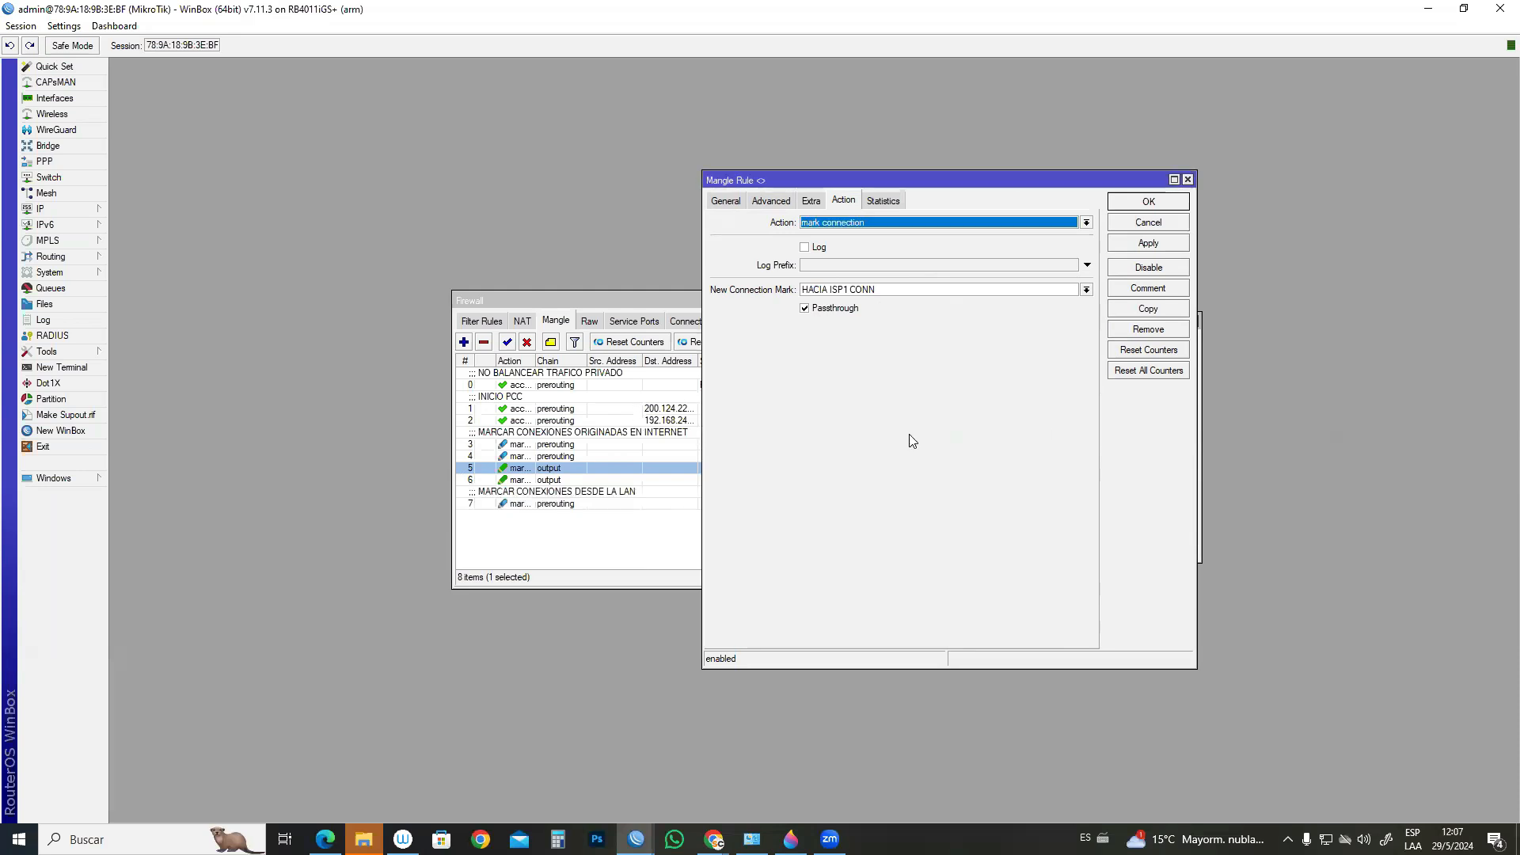
- Copy the MARCAR CONEXIONES DESDE LA LAN rule and set the copy's Per Connection Classifier remainder to 1
left_click(603, 526)
left_click(597, 504)
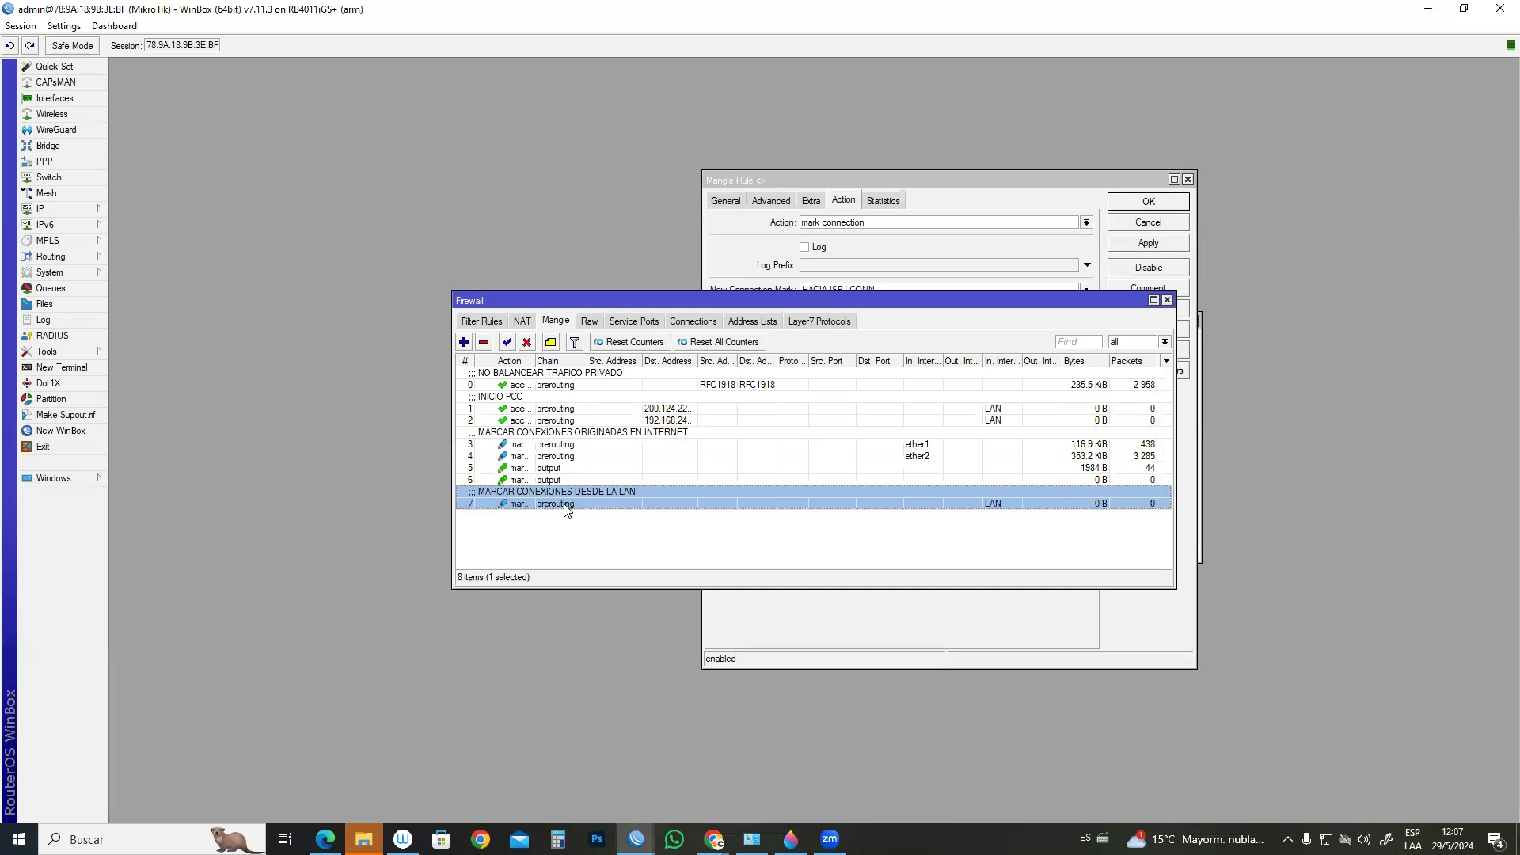
double_click(567, 507)
left_click(1148, 308)
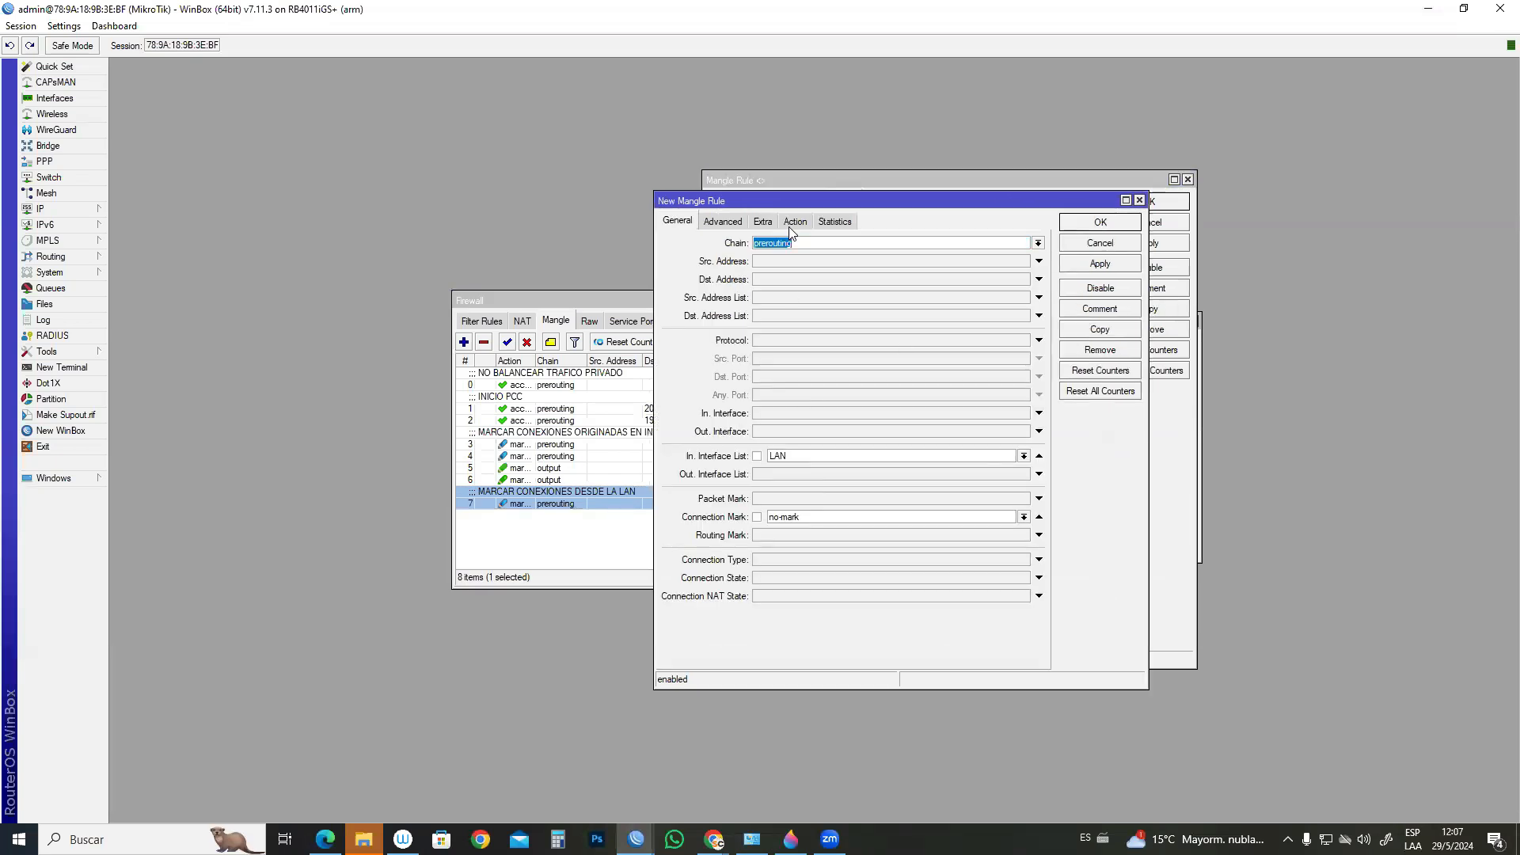
left_click(790, 226)
left_click(728, 226)
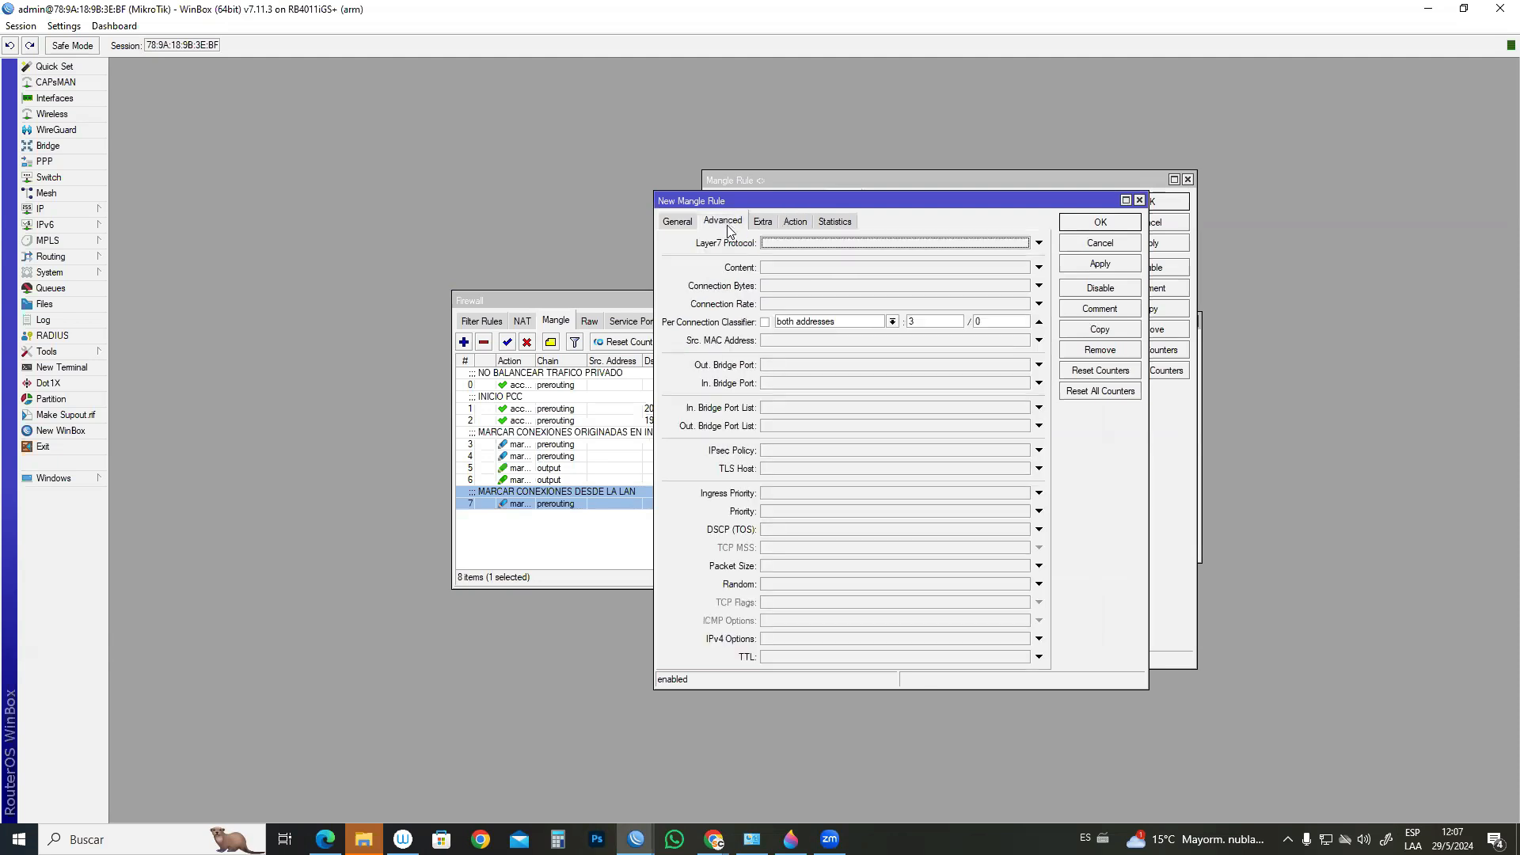
left_click(977, 321)
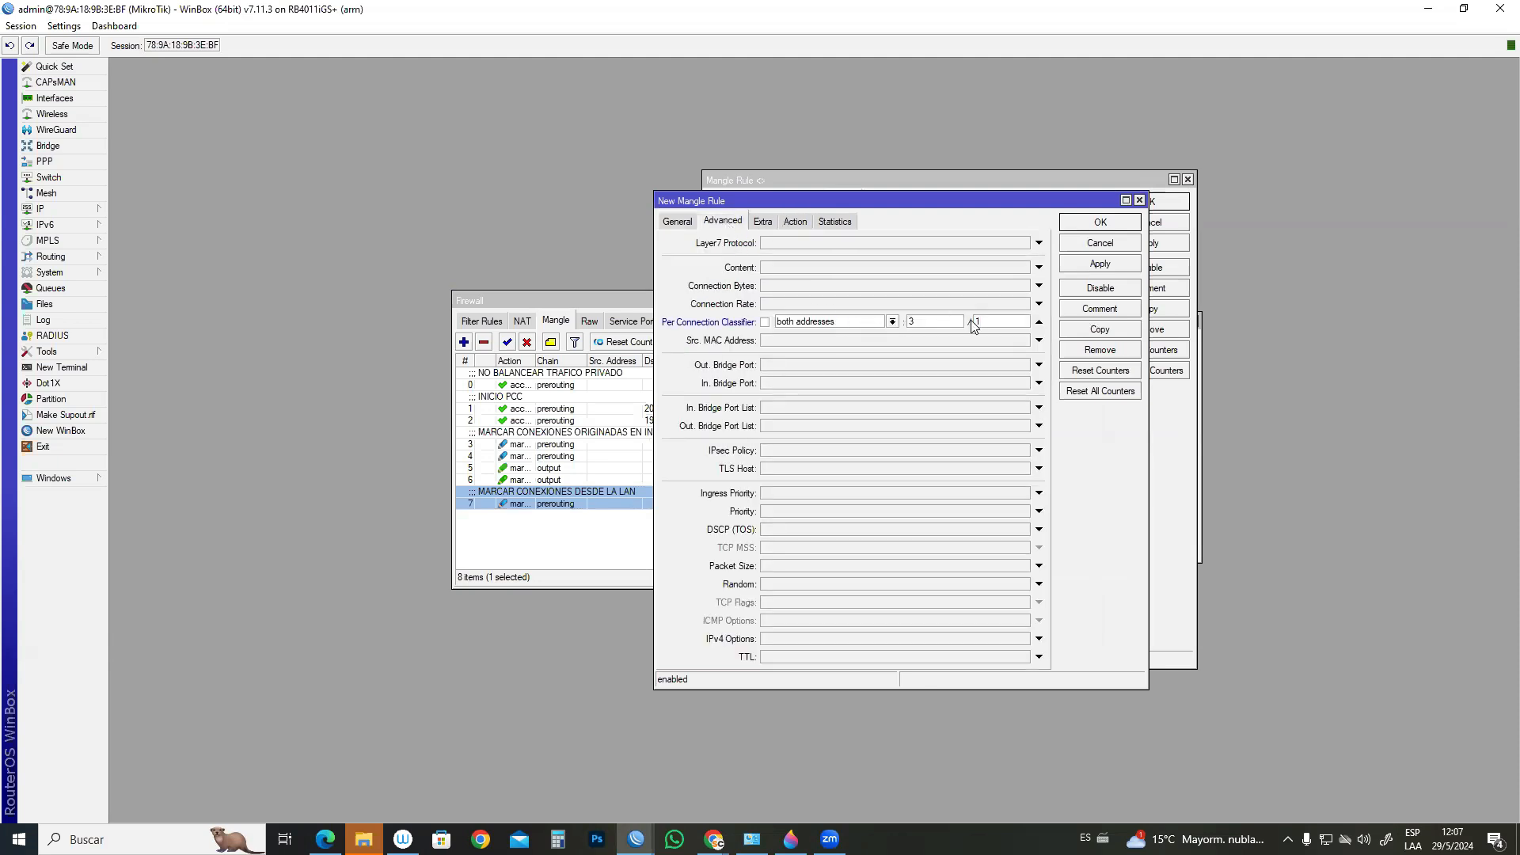
- Save the copied rule with the mark connection action and connection mark HACIA ISP1 CONN
left_click(798, 223)
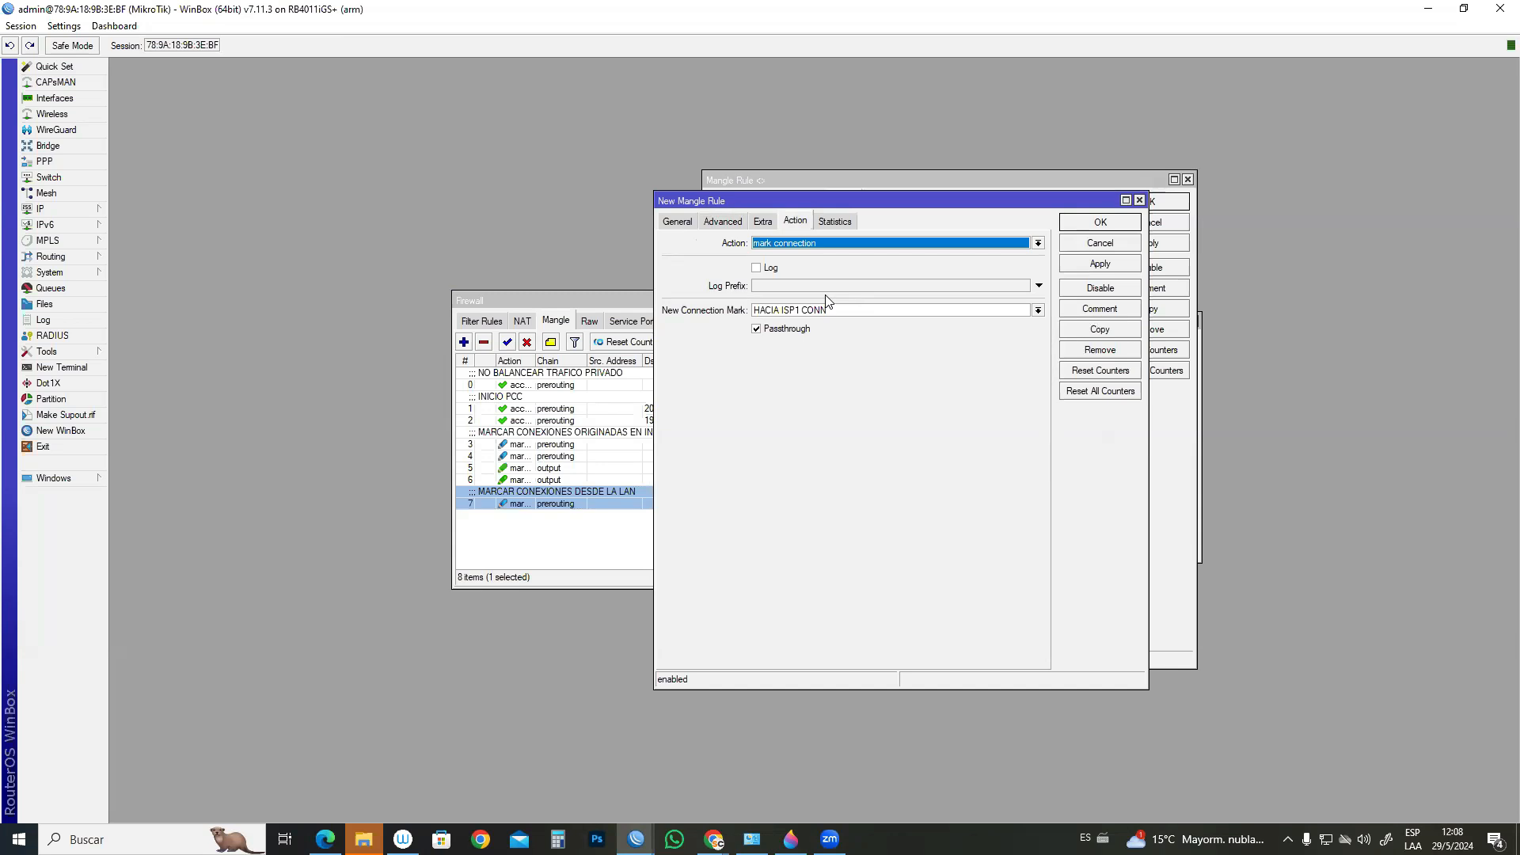
left_click(1100, 263)
left_click(1100, 223)
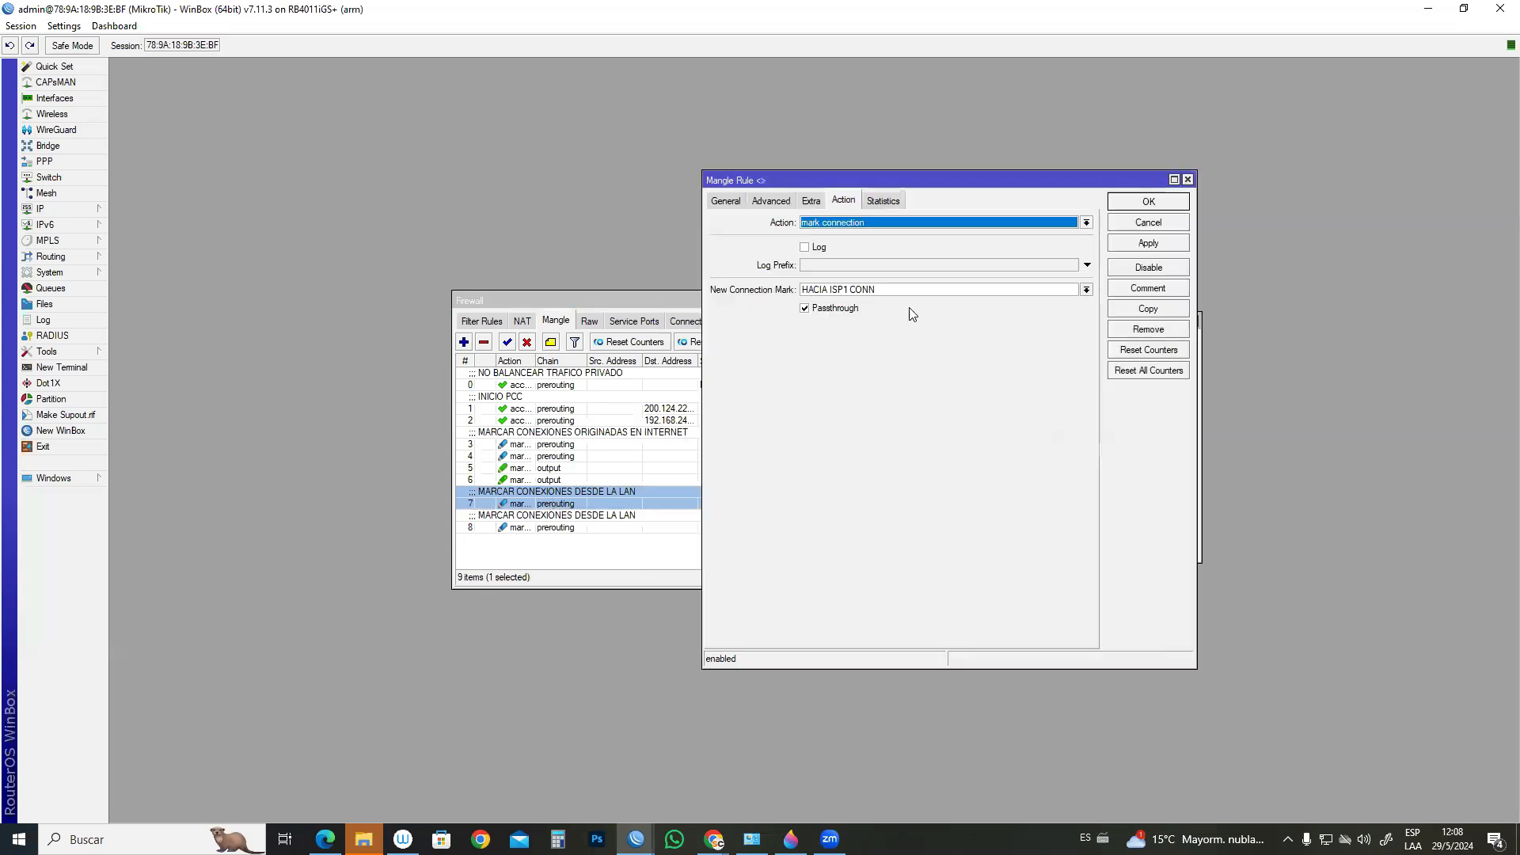
- Review the Per Connection Classifier and action of the first MARCAR CONEXIONES DESDE LA LAN rule, mangle rule 7
left_click(771, 200)
left_click(980, 300)
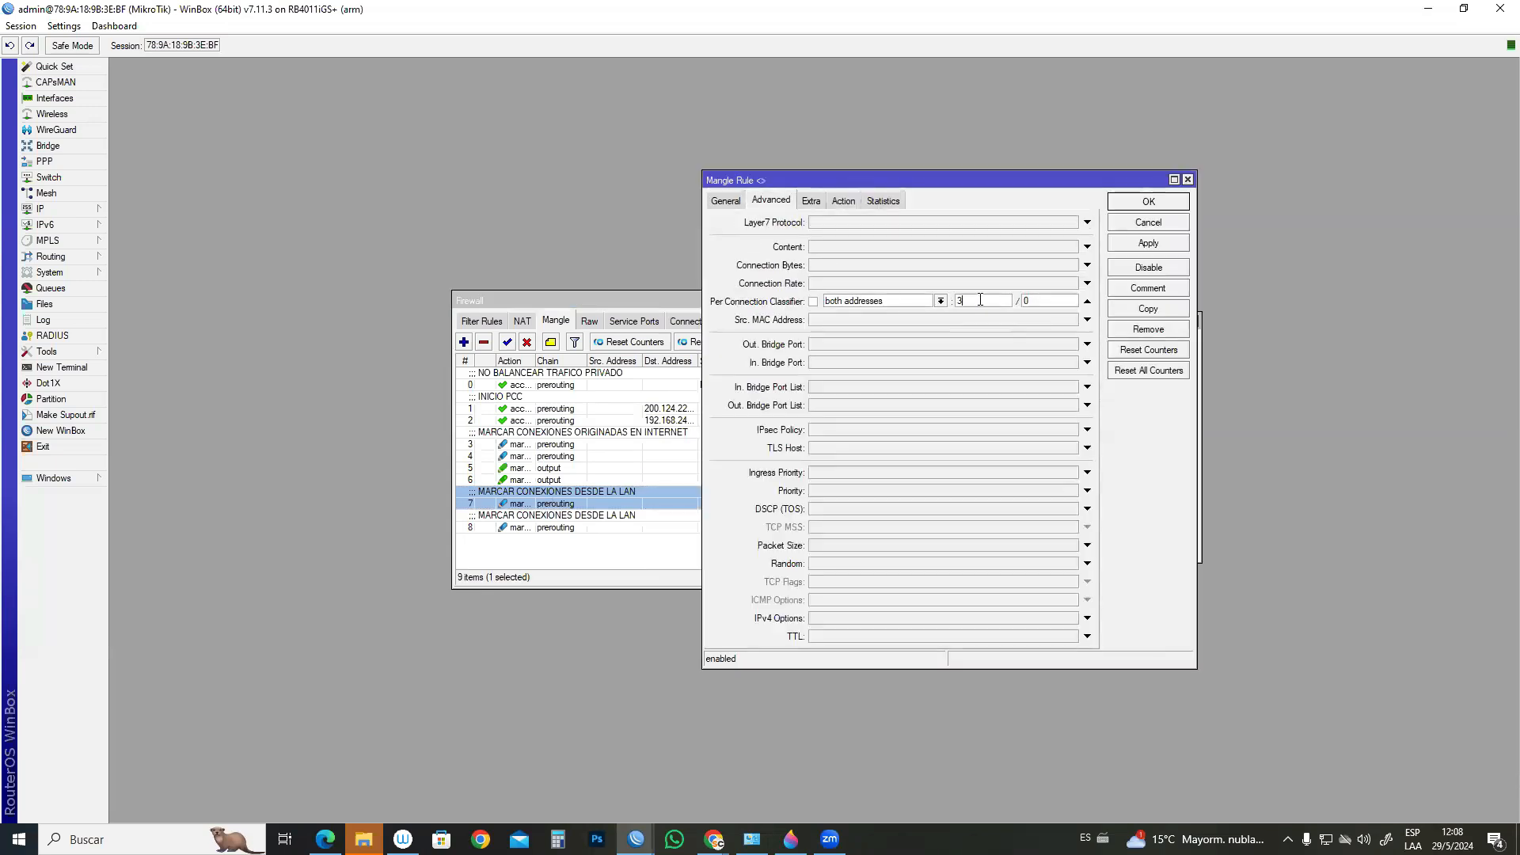
double_click(1025, 300)
left_click(844, 201)
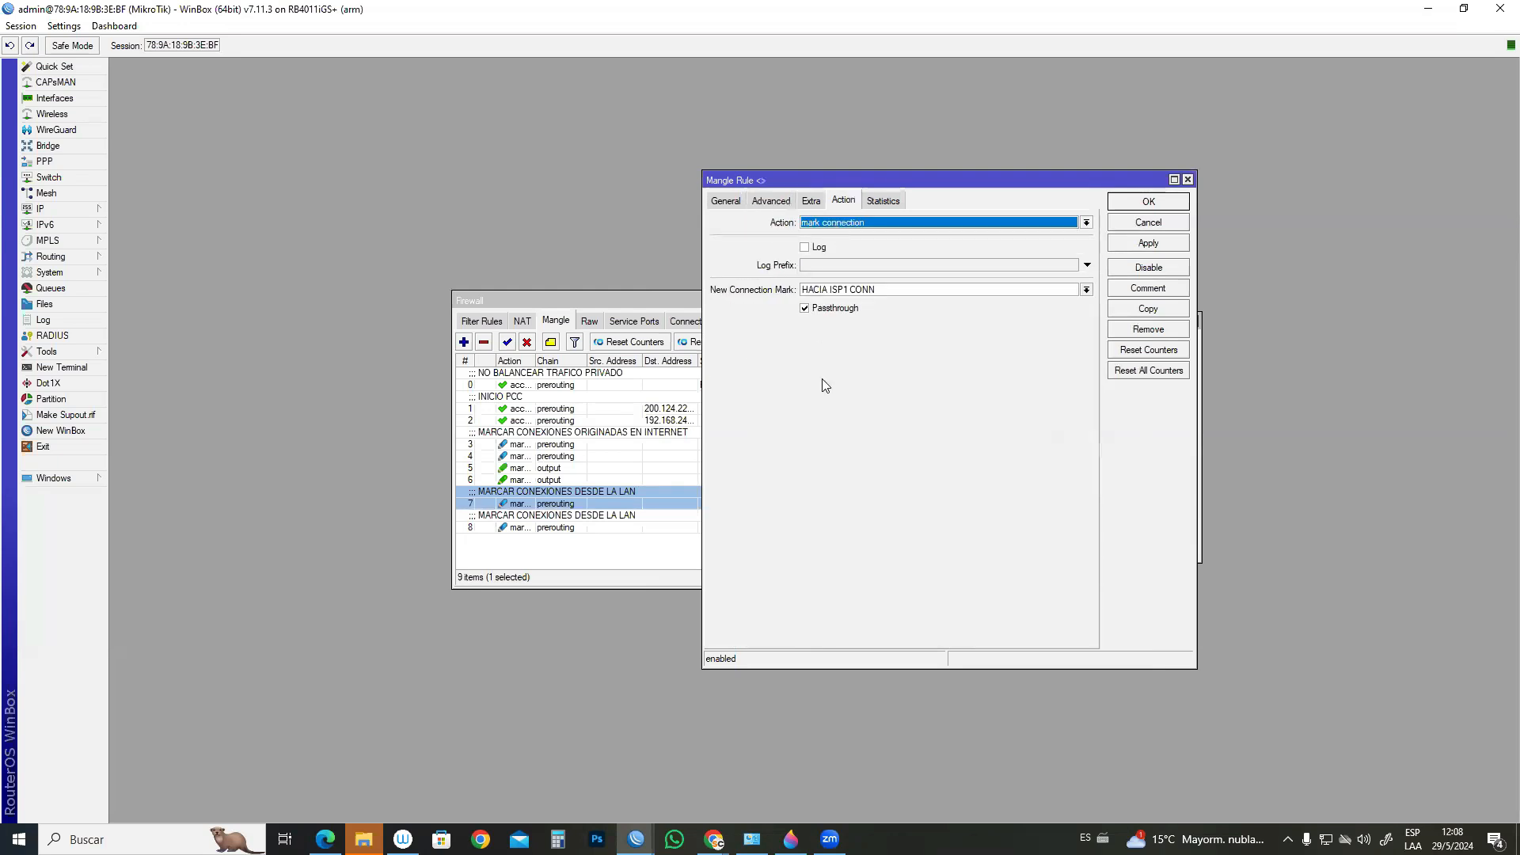
left_click(1187, 180)
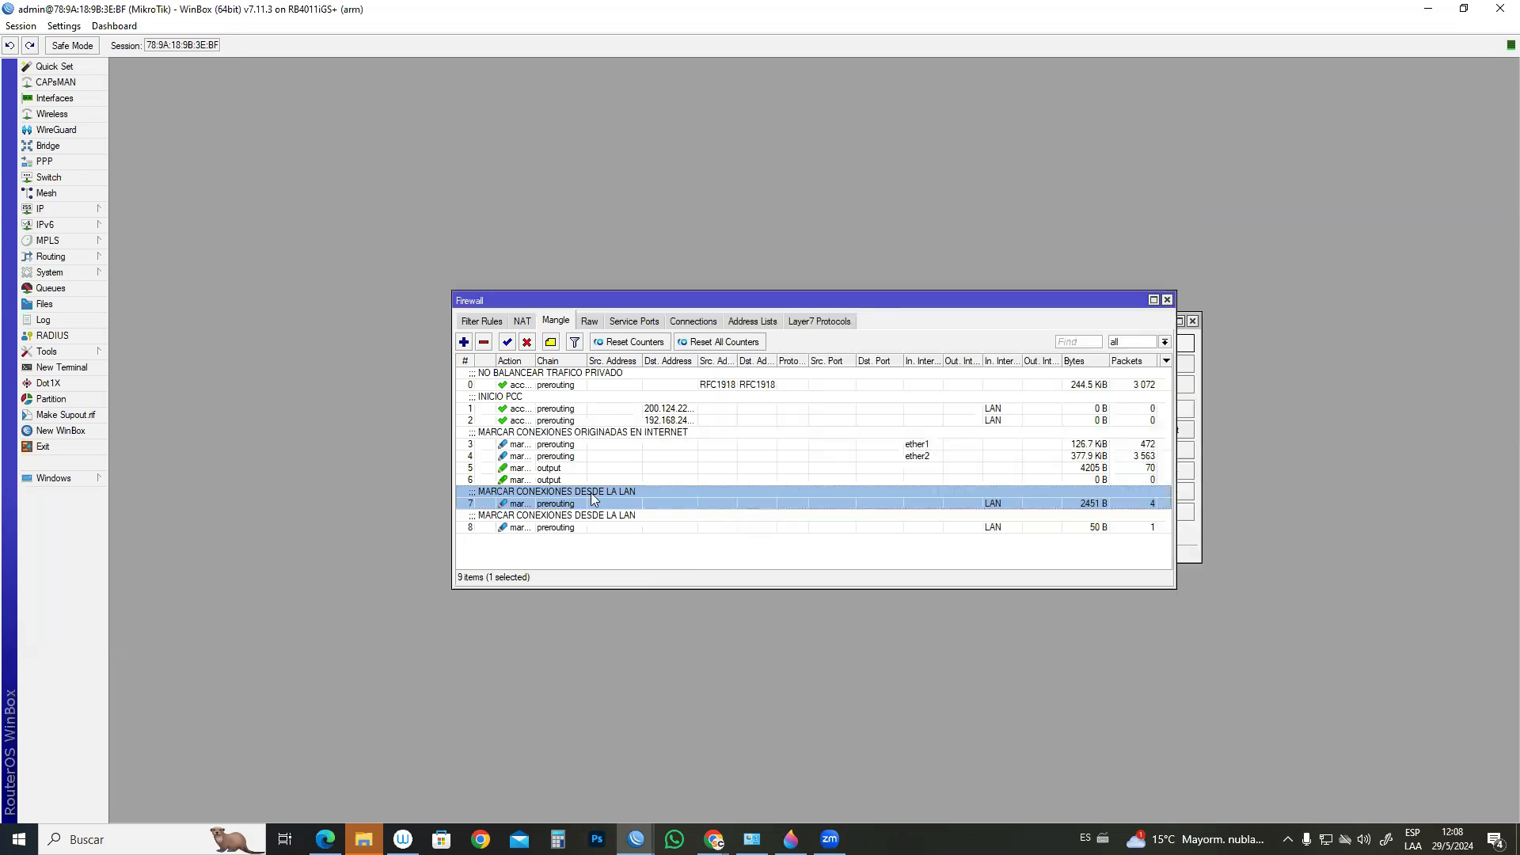
- Check the classifier and action of mangle rule 8 and remove its duplicate comment
double_click(527, 527)
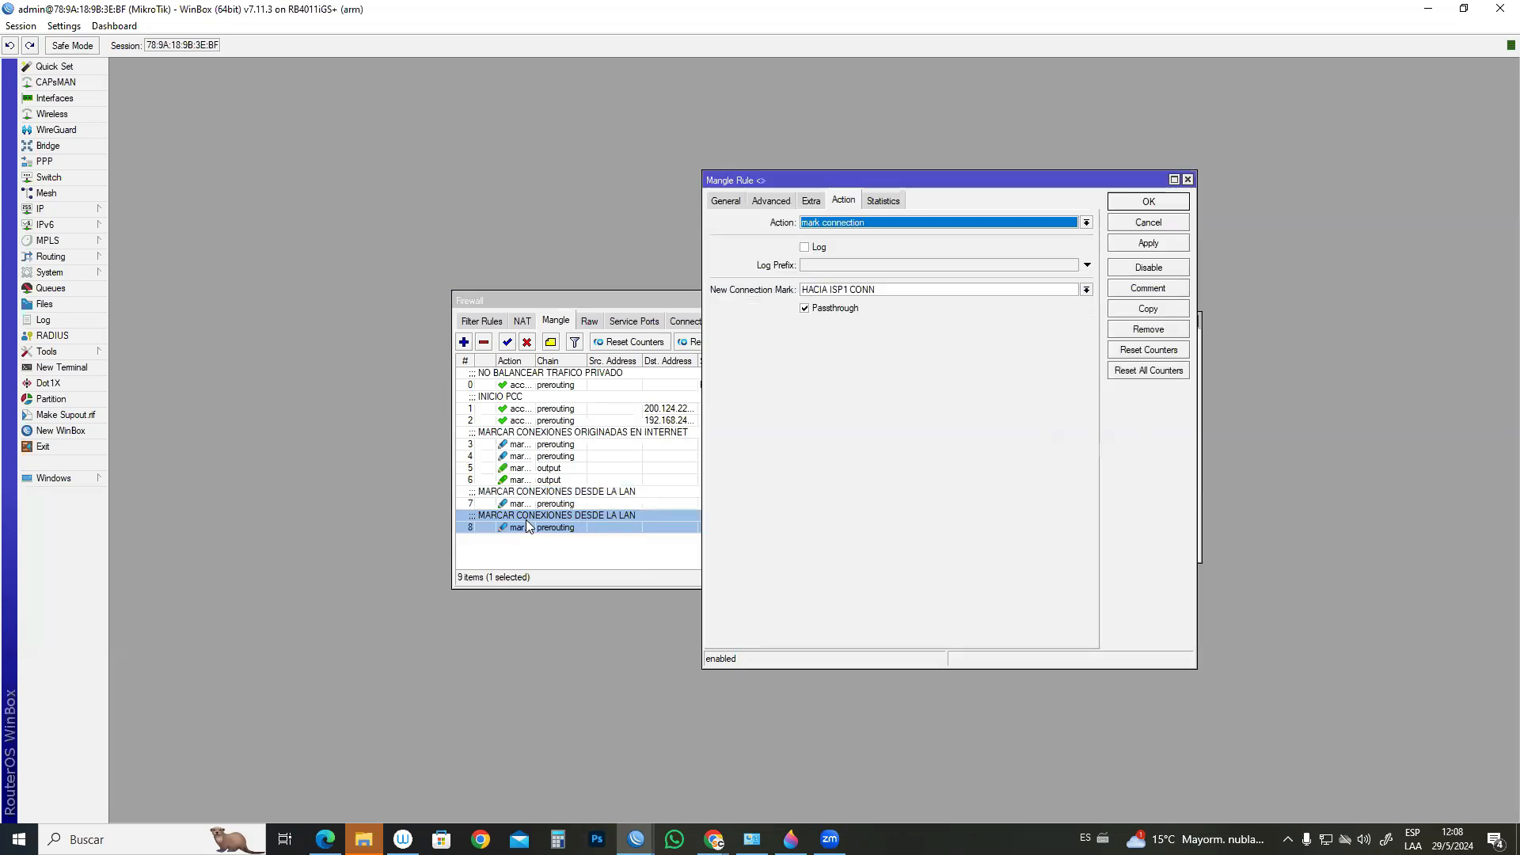
left_click(760, 203)
left_click_drag(967, 301, 935, 301)
left_click_drag(1038, 301, 1022, 301)
left_click(844, 201)
left_click(1153, 290)
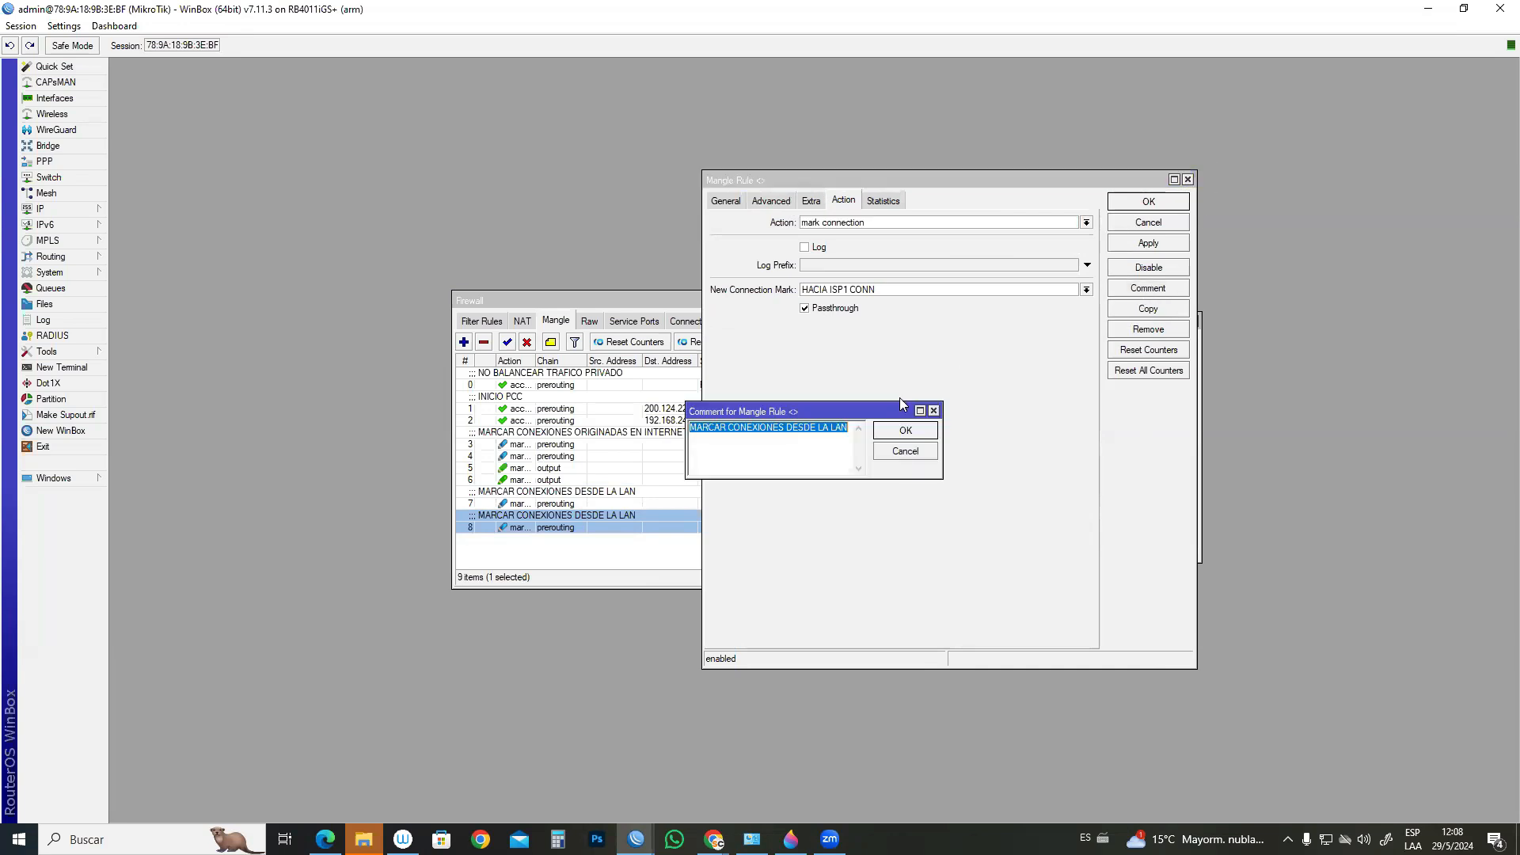
left_click(908, 430)
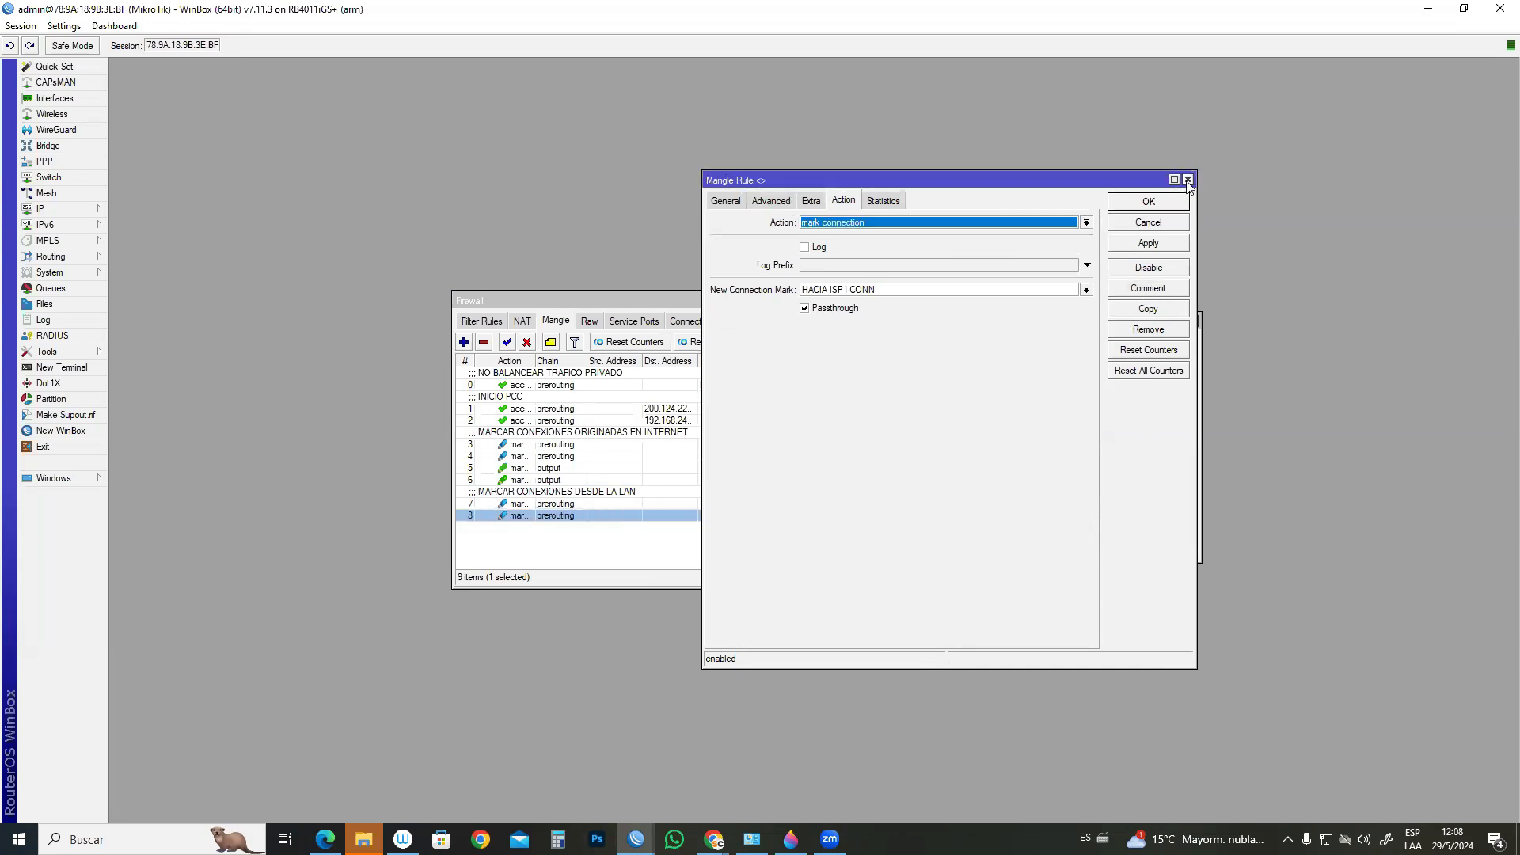
left_click(1188, 179)
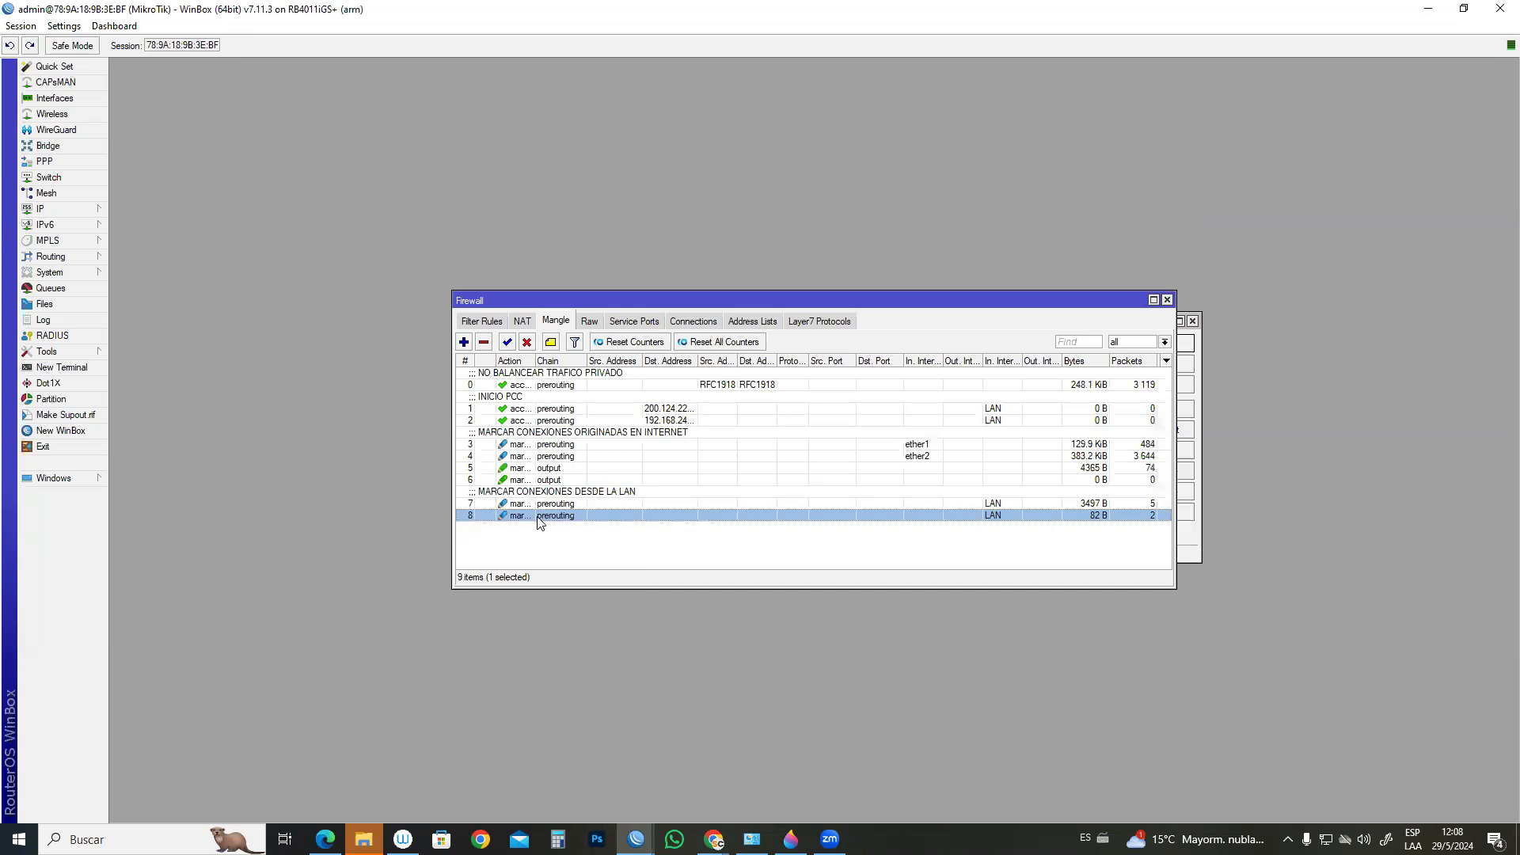
- Copy mangle rule 8 and set the copy's Per Connection Classifier remainder to 2
double_click(539, 515)
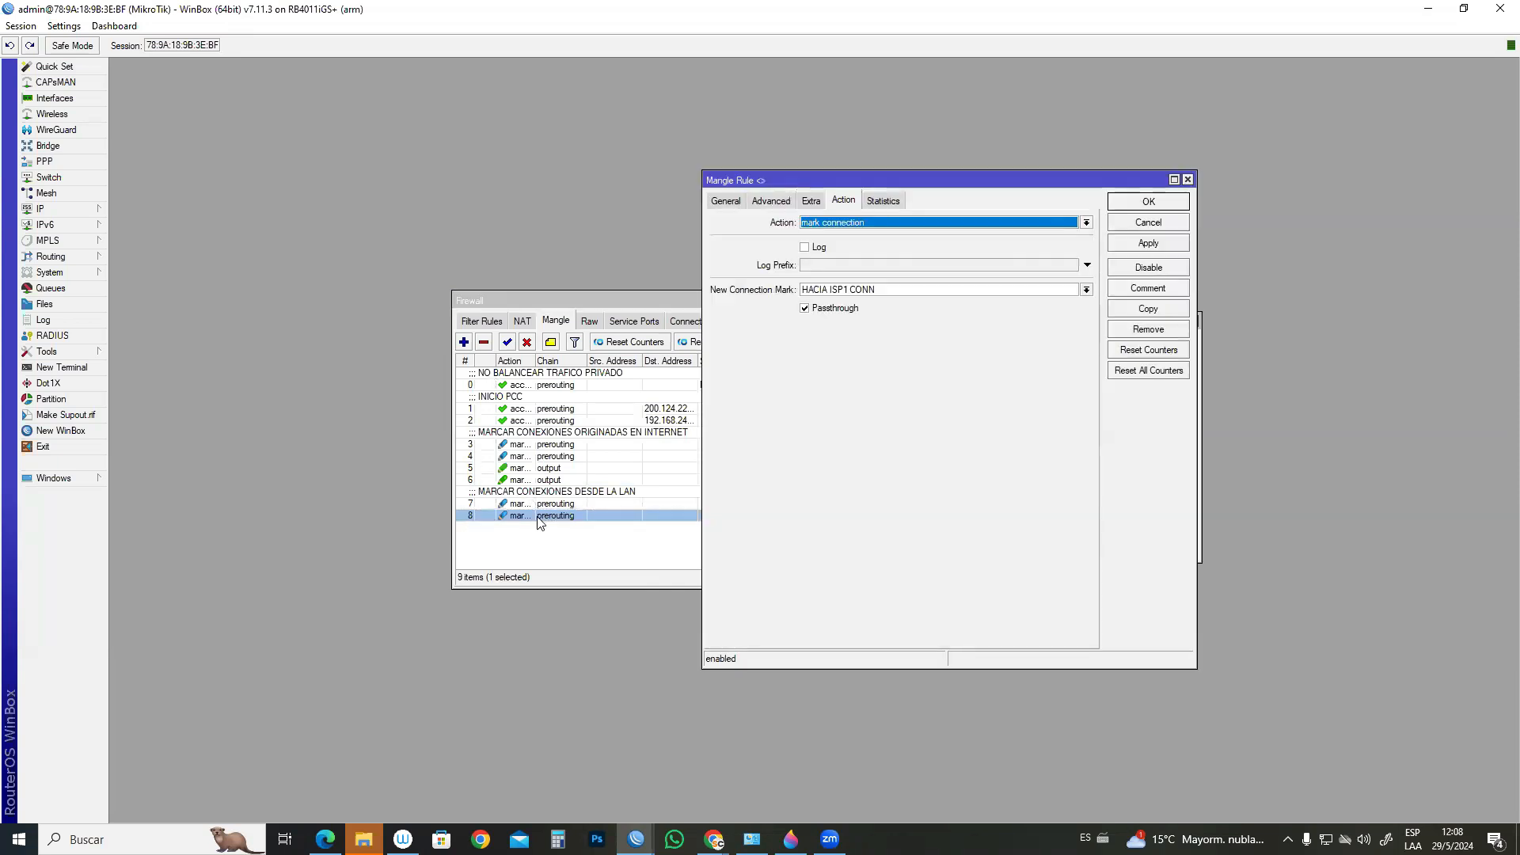
left_click(1158, 308)
left_click(798, 220)
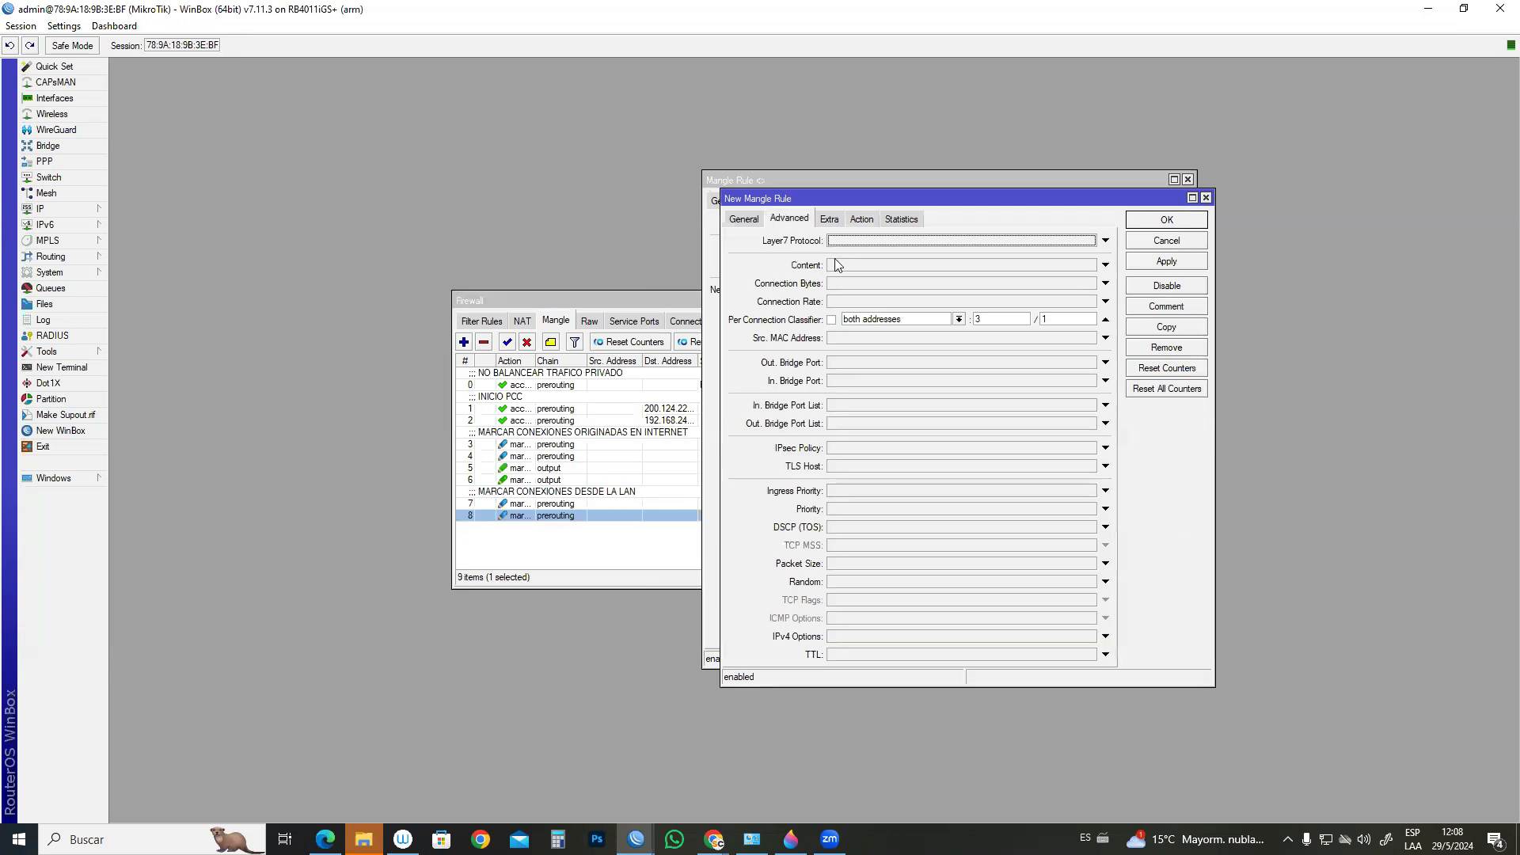
left_click(1045, 319)
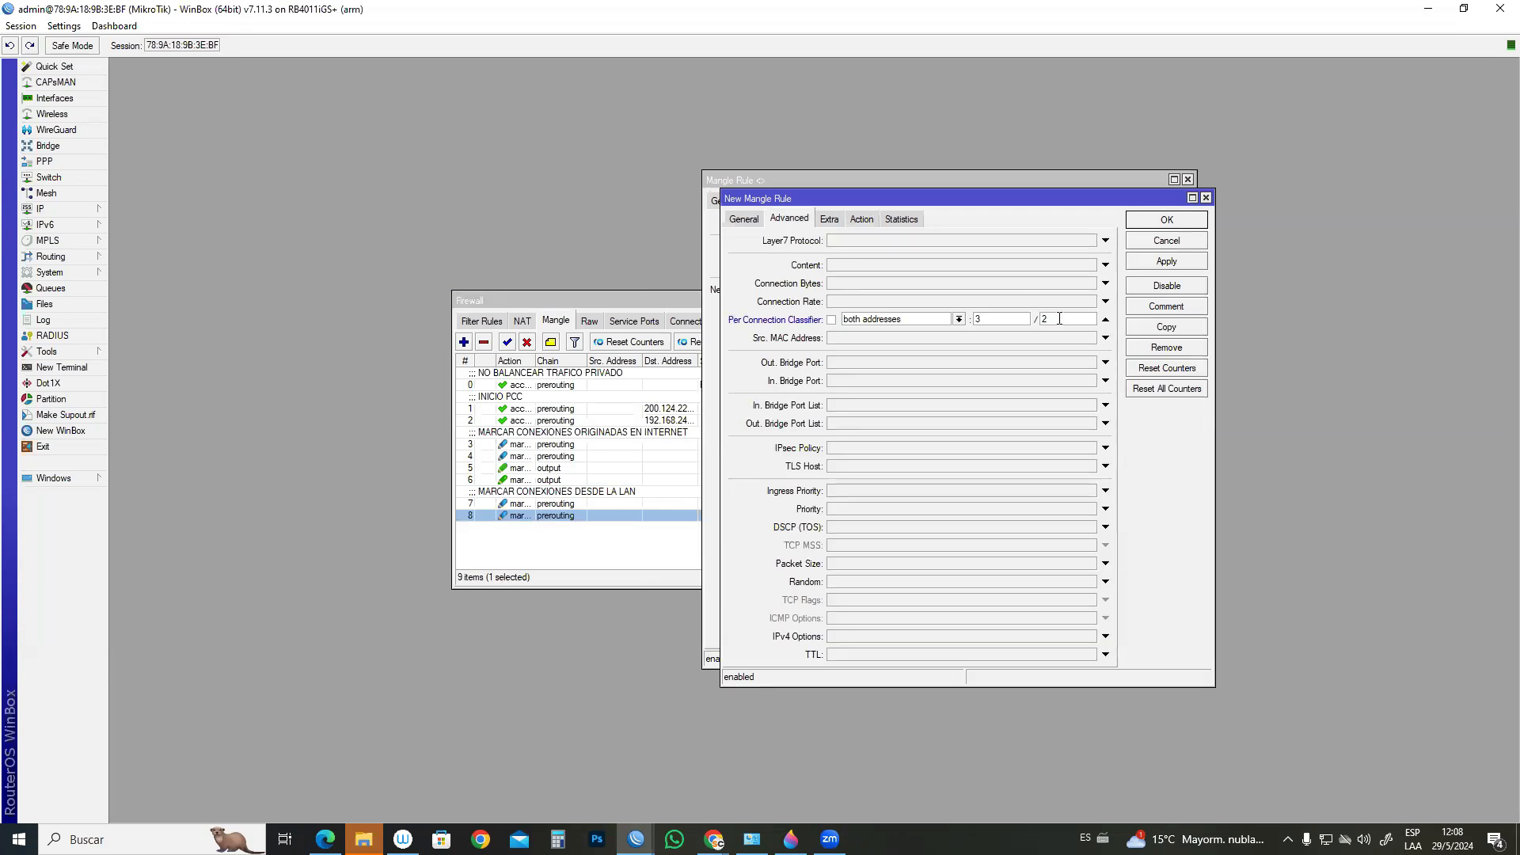
- Set the copy's new connection mark to HACIA ISP2 CONN and save the rule
left_click(871, 219)
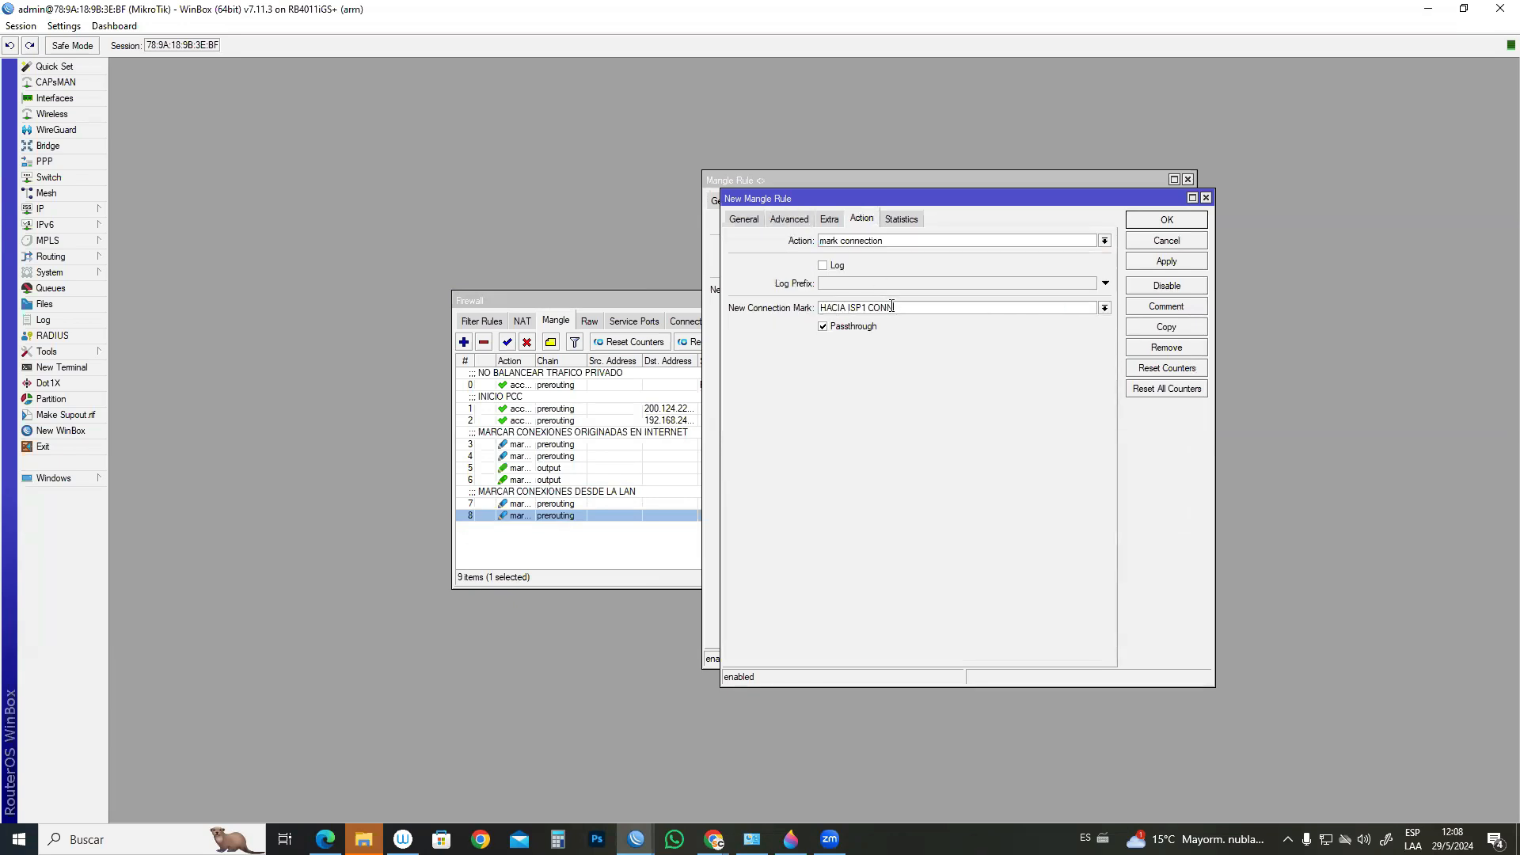
left_click(1105, 309)
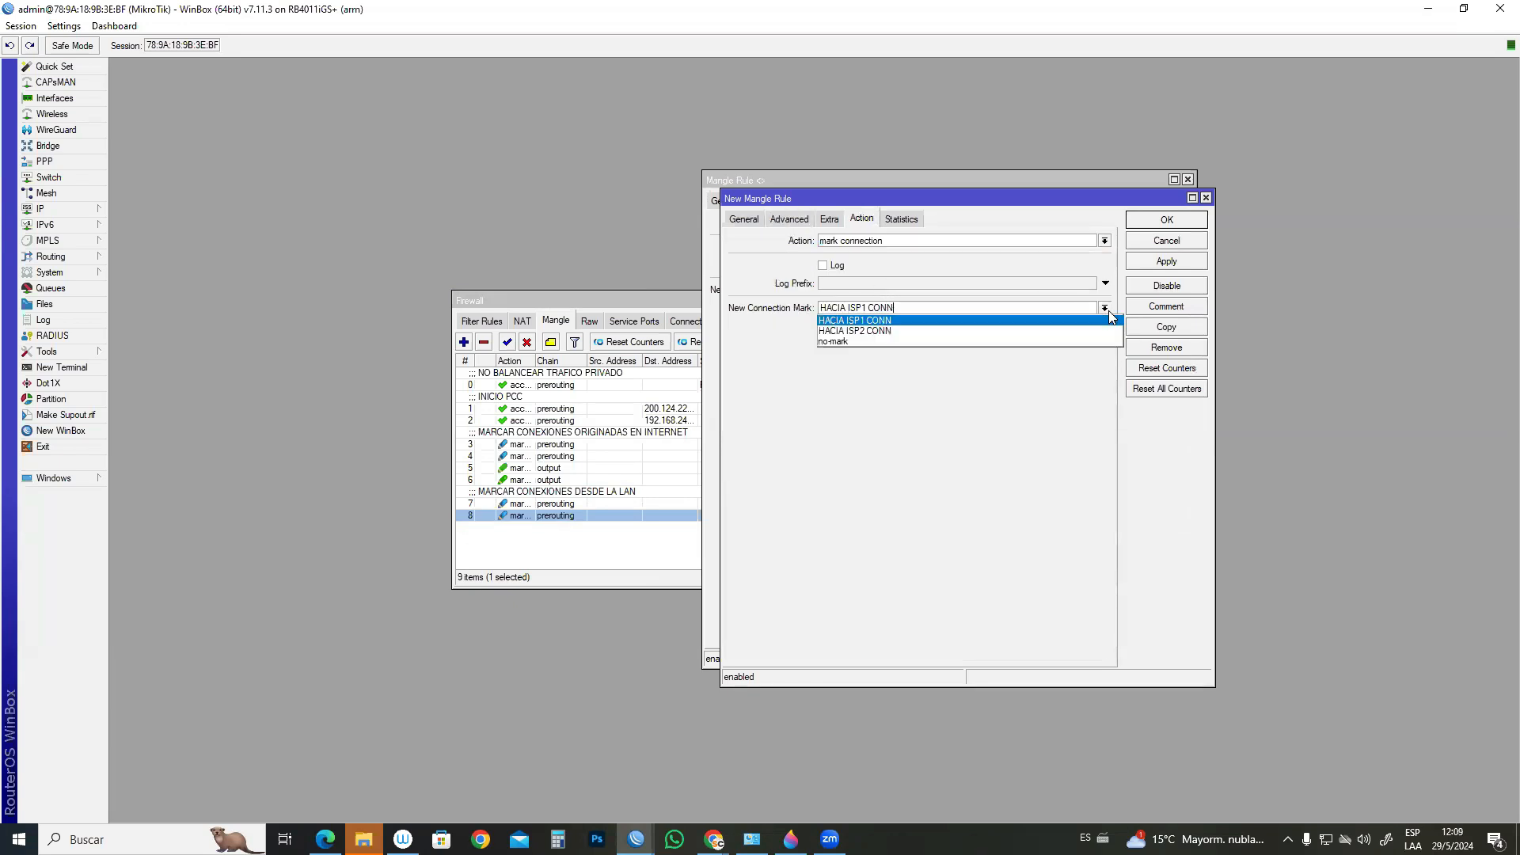
left_click(919, 332)
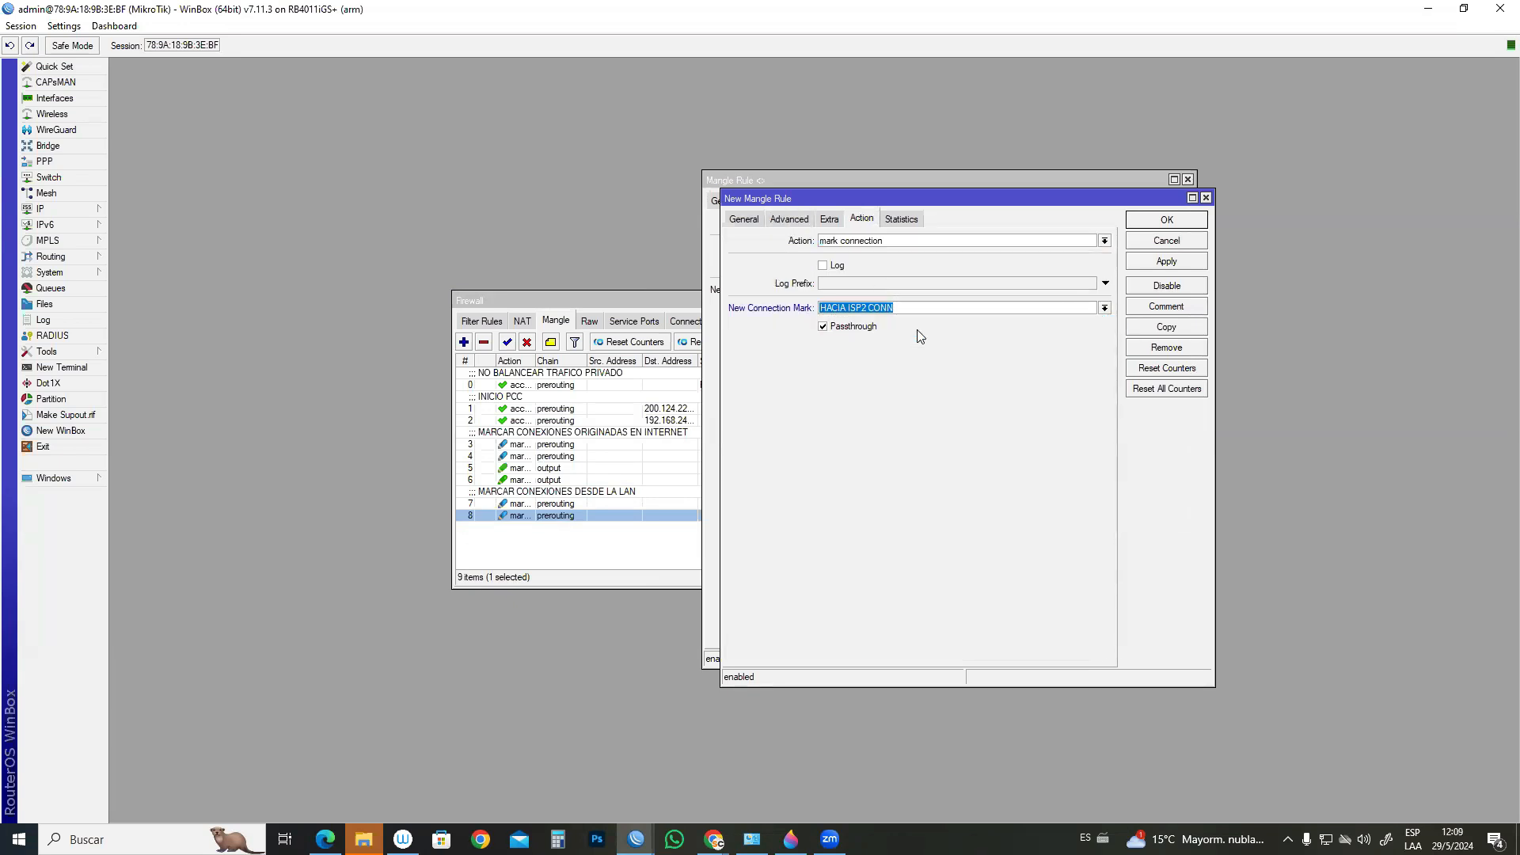
left_click(1174, 263)
left_click(1168, 222)
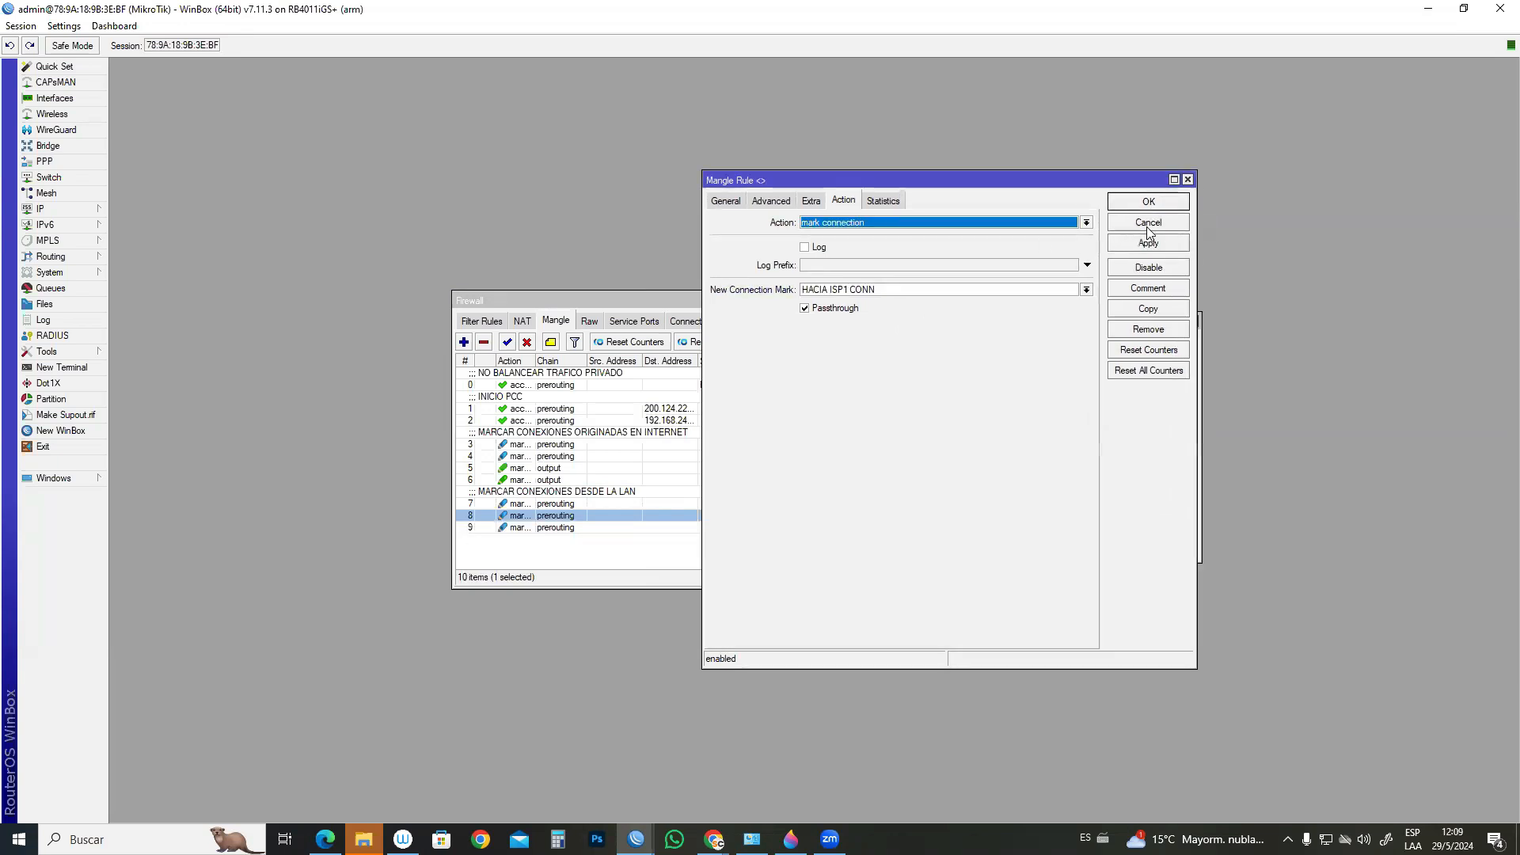
left_click(1188, 181)
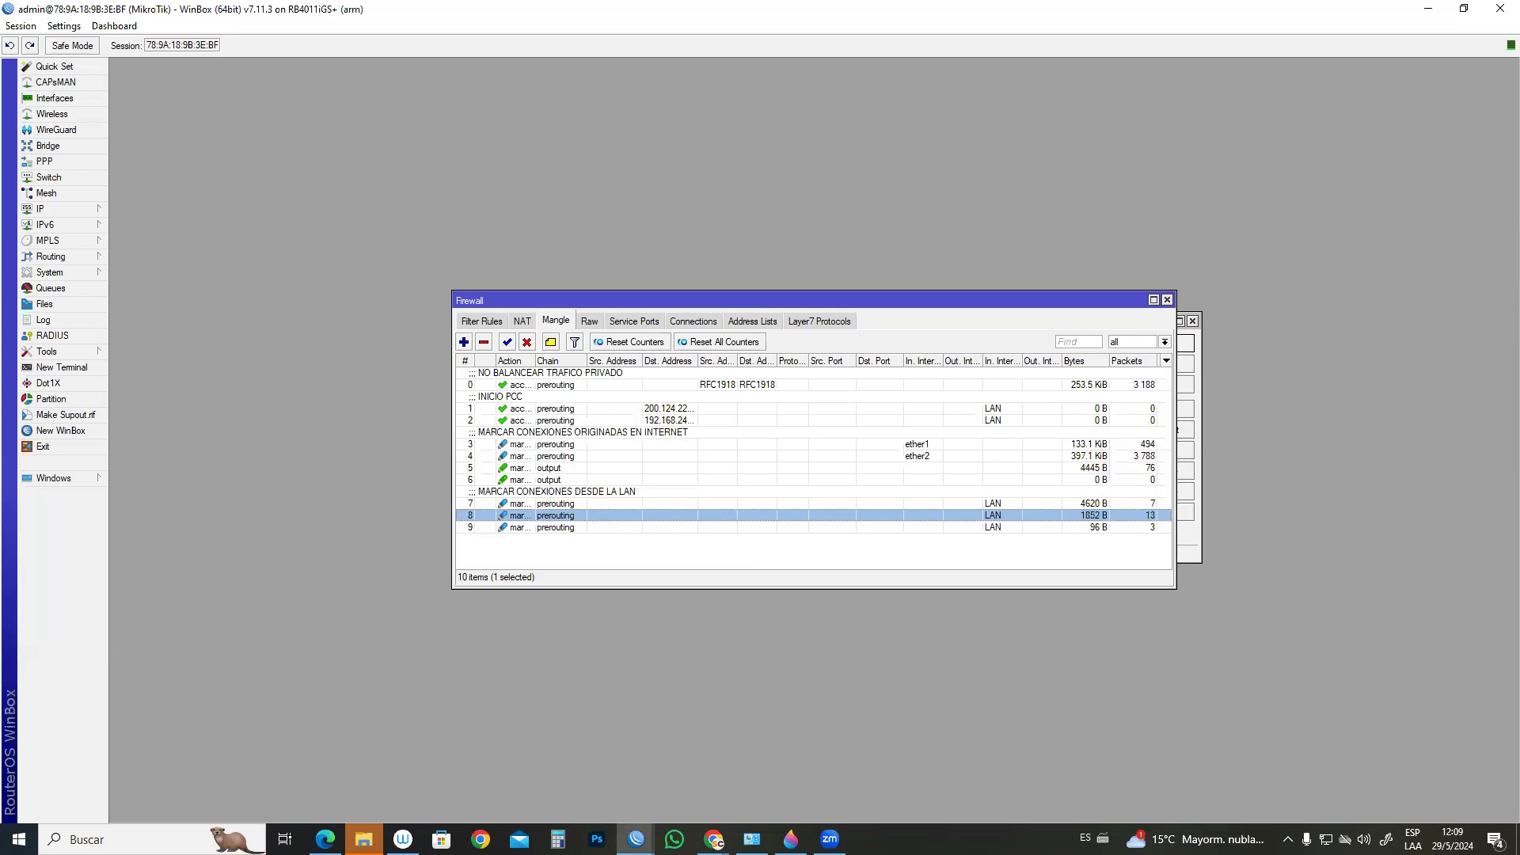
- Switch to Paint 3D and undo all strokes of the LAN diagram until the canvas is blank
key("alt+Tab")
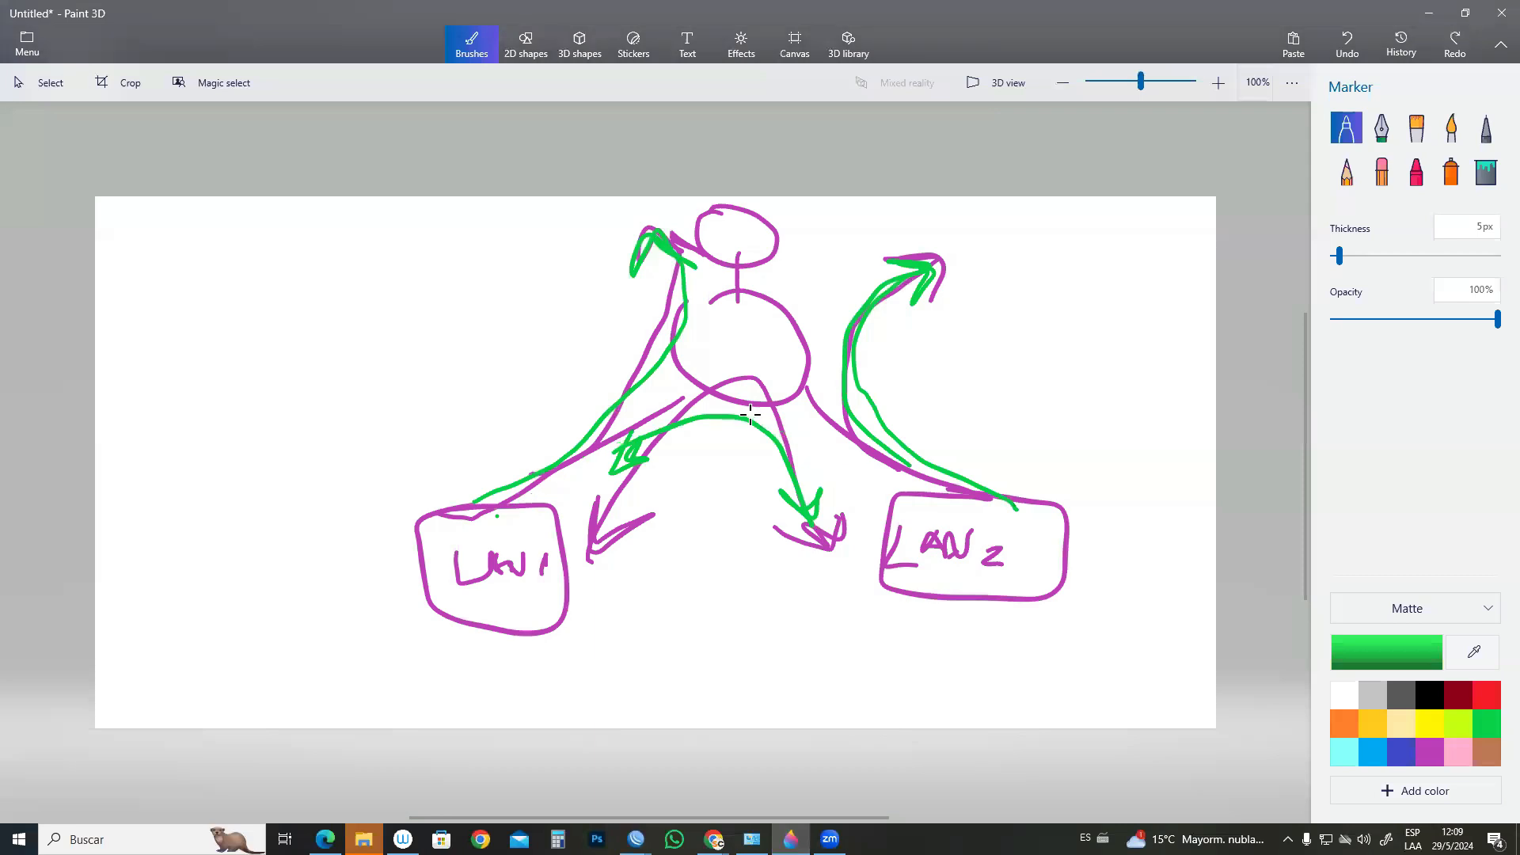
key("ctrl+z")
key("ctrl+z")
key("ctrl+z")
key("ctrl+z")
key("ctrl+z")
key("ctrl+z")
key("ctrl+z")
key("ctrl+z")
key("ctrl+z")
key("ctrl+z")
key("ctrl+z")
key("ctrl+z")
key("ctrl+z")
key("ctrl+z")
key("ctrl+z")
key("ctrl+z")
key("ctrl+z")
key("ctrl+z")
key("ctrl+z")
key("ctrl+z")
key("ctrl+z")
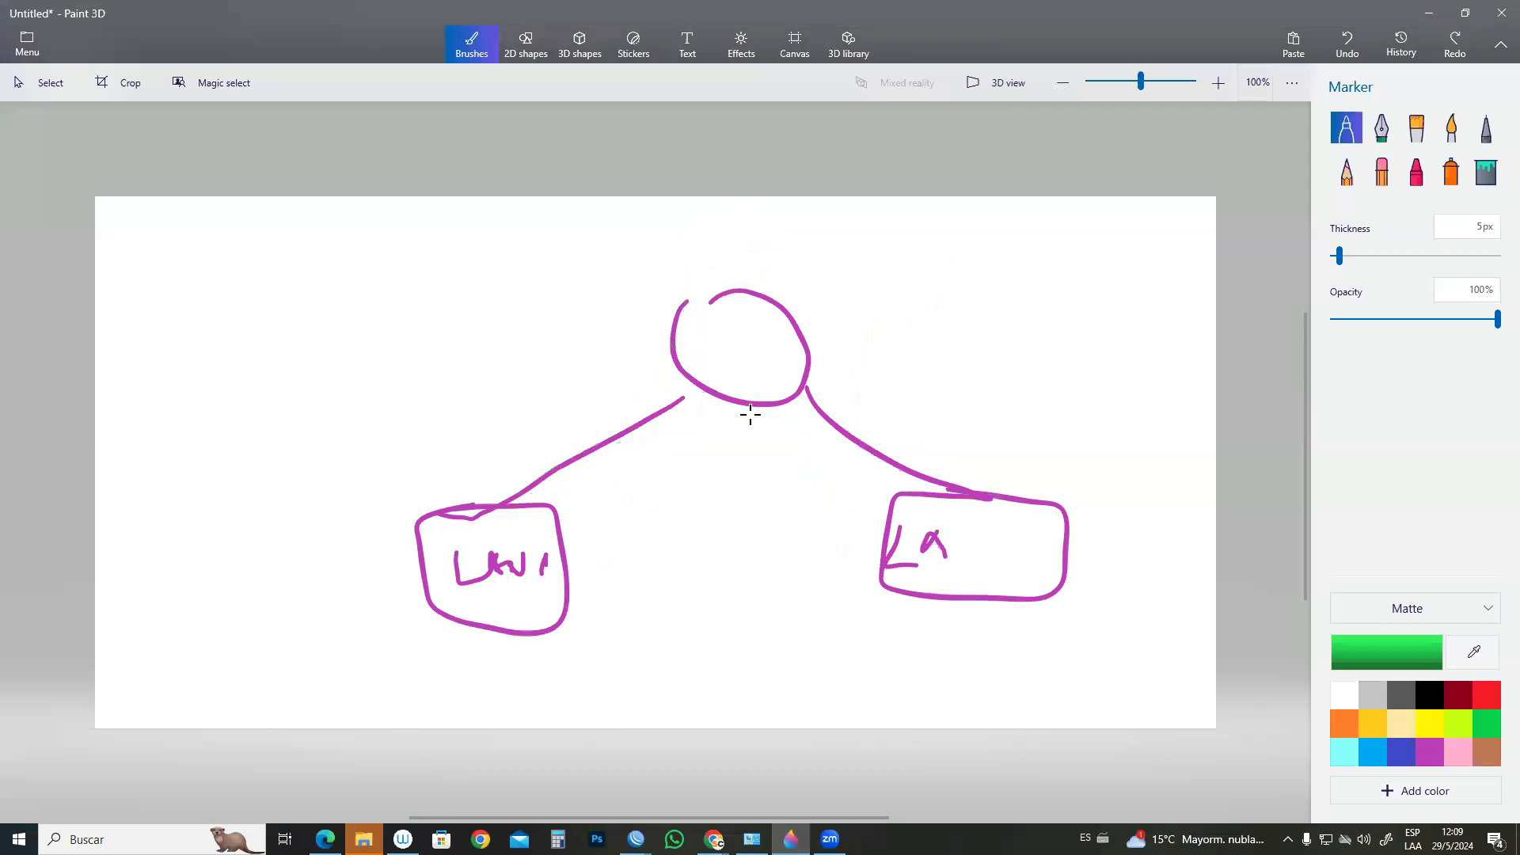
key("ctrl+z")
key("ctrl+z")
key("ctrl+z")
key("ctrl+z")
key("ctrl+z")
key("ctrl+z")
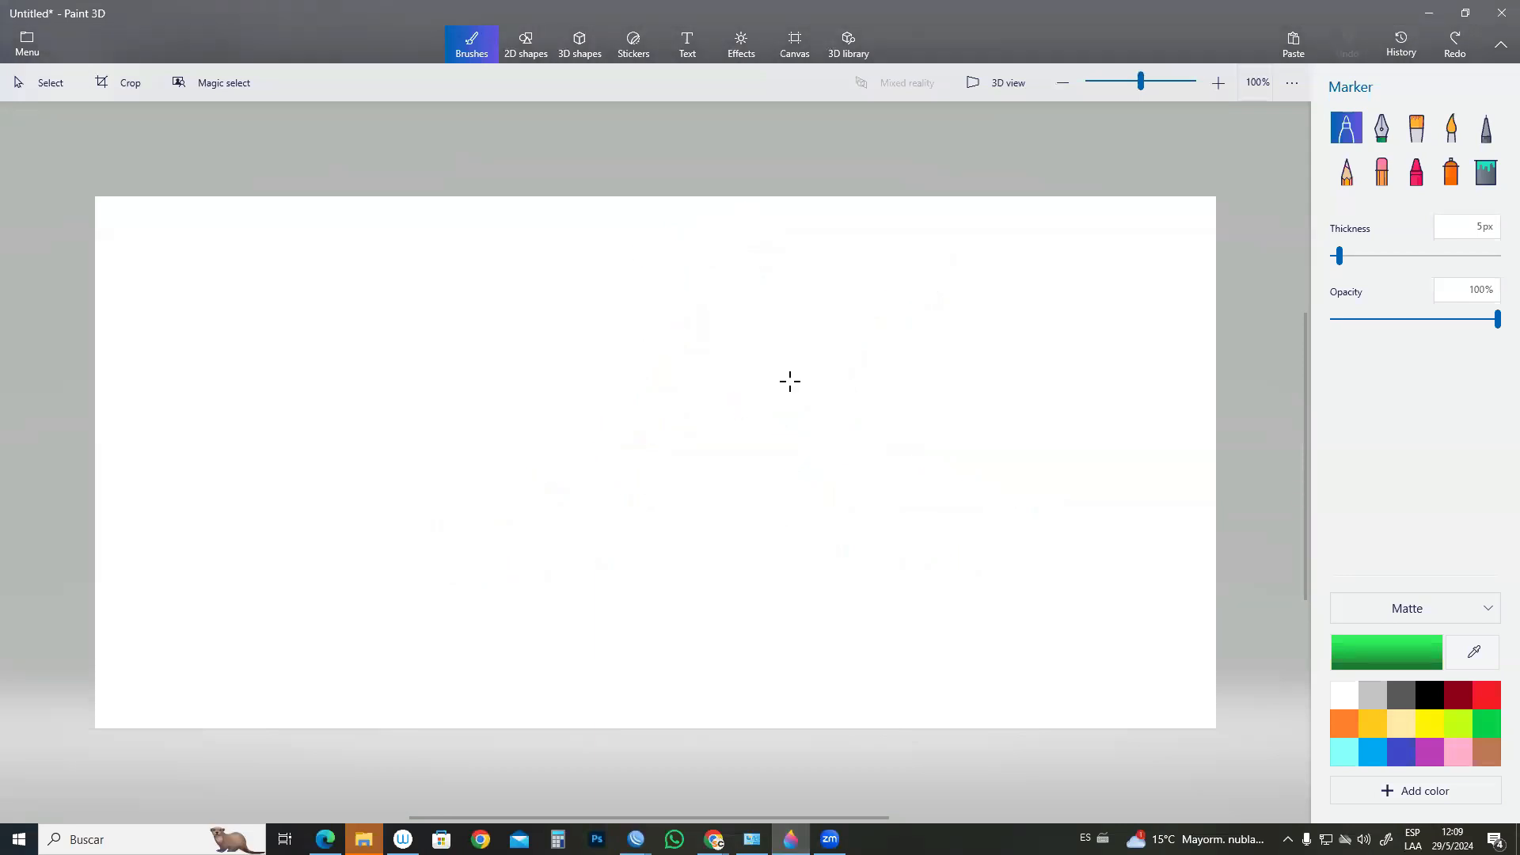
- Shrink the Paint 3D window and arrange it beside WinBox's Firewall window, with mangle rule 7 selected in the list
left_click(1459, 22)
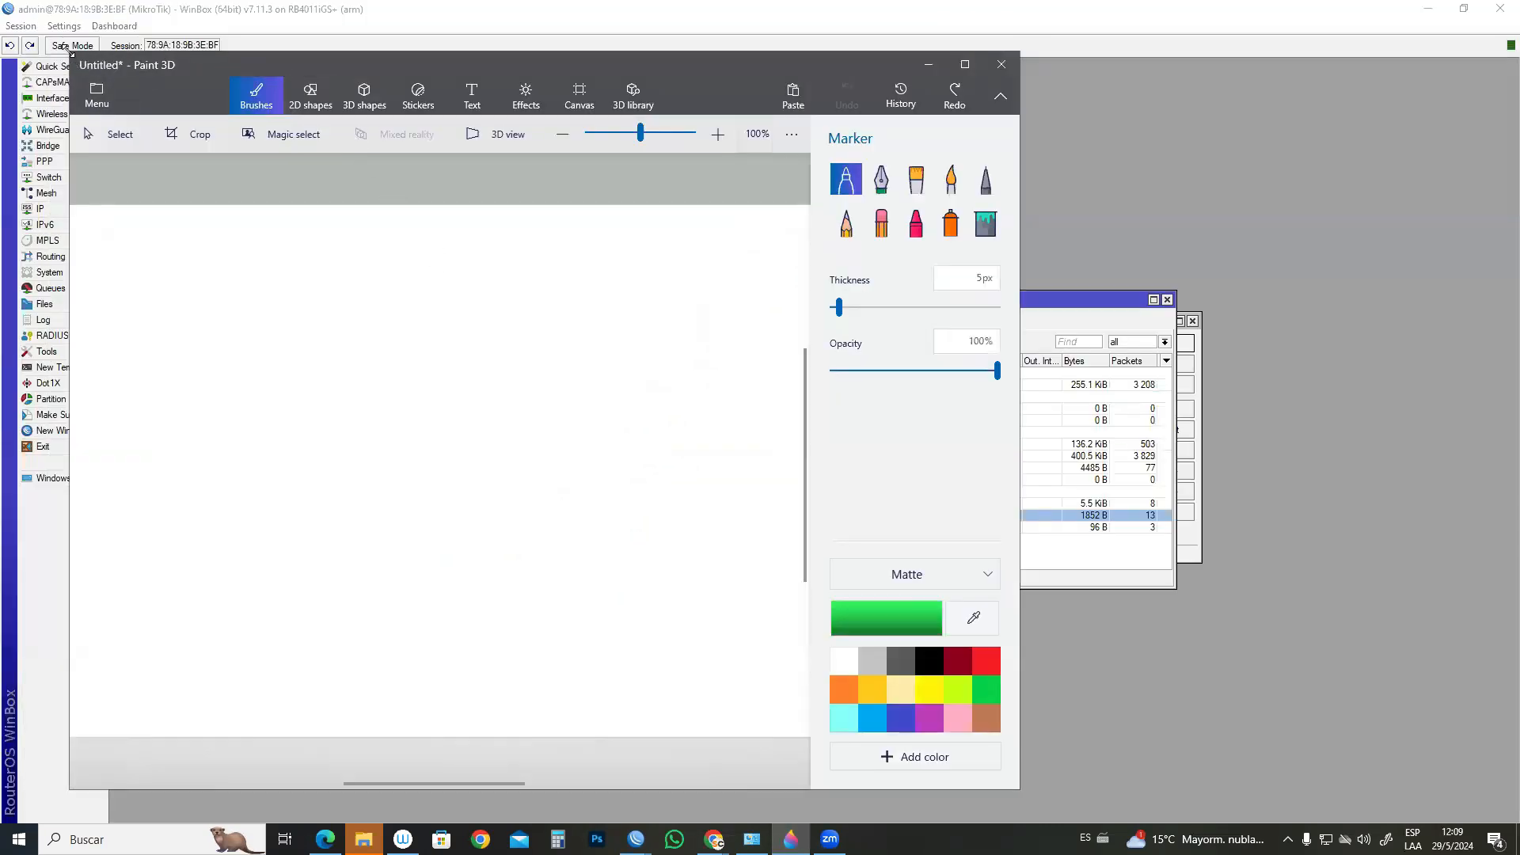
left_click_drag(68, 50, 414, 315)
left_click_drag(562, 326, 941, 238)
mouse_move(669, 306)
left_mouse_down()
mouse_move(608, 267)
mouse_move(357, 267)
left_mouse_up()
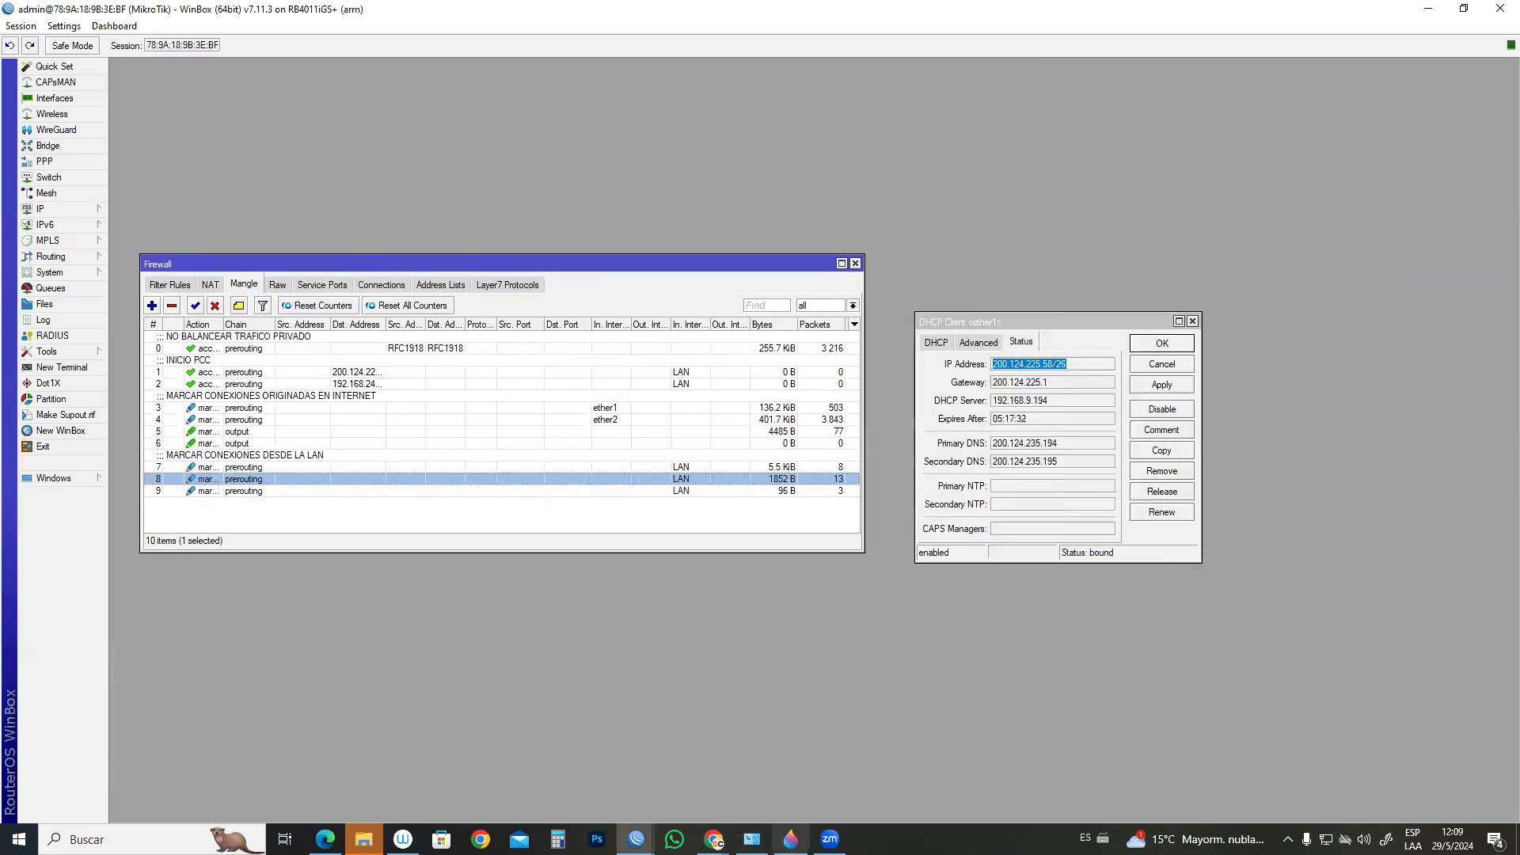
left_click(791, 840)
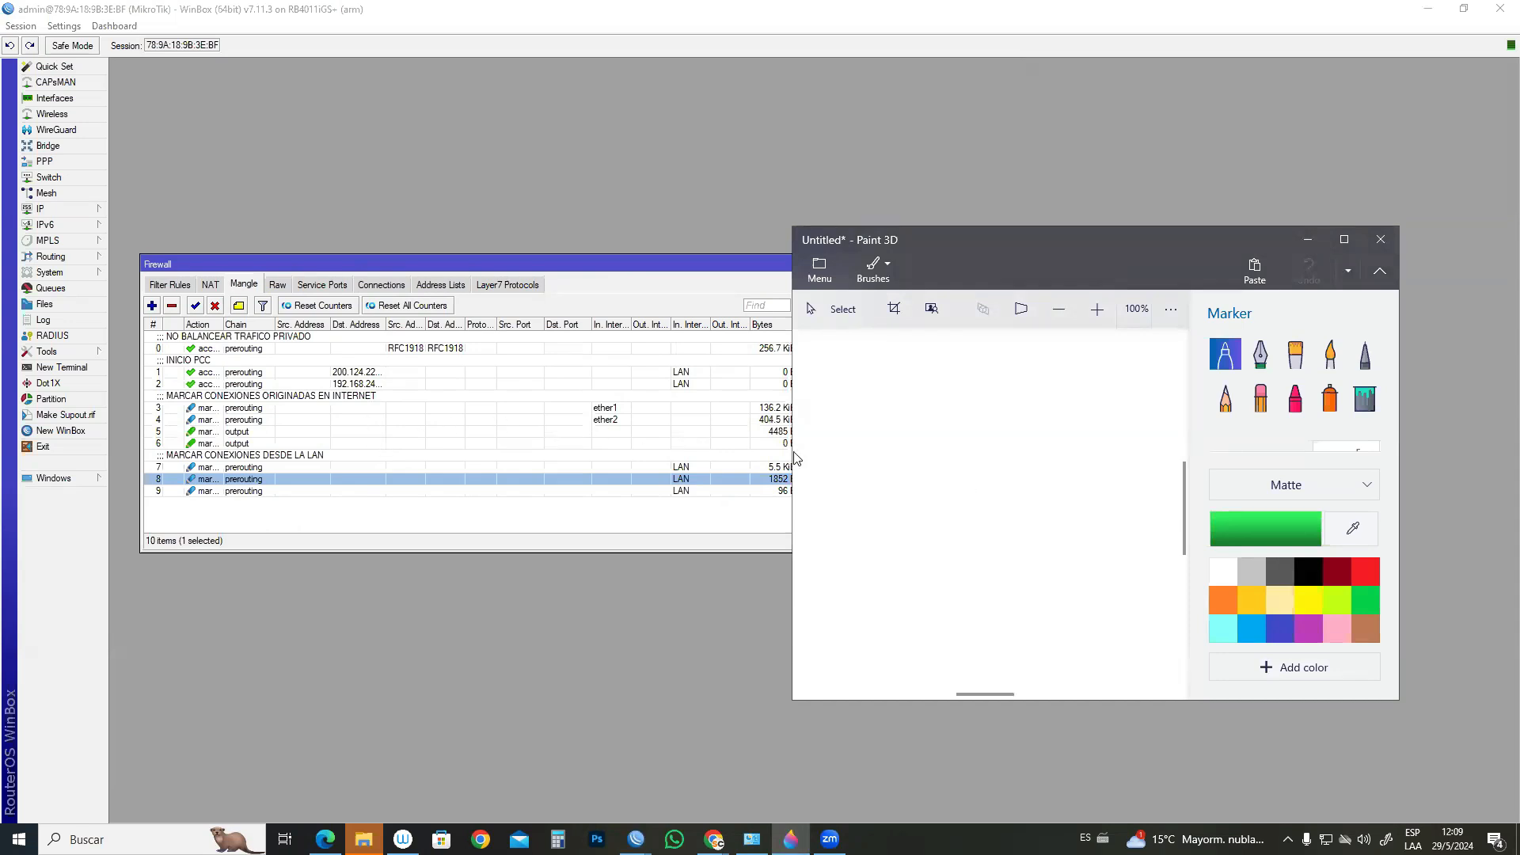
left_click(310, 472)
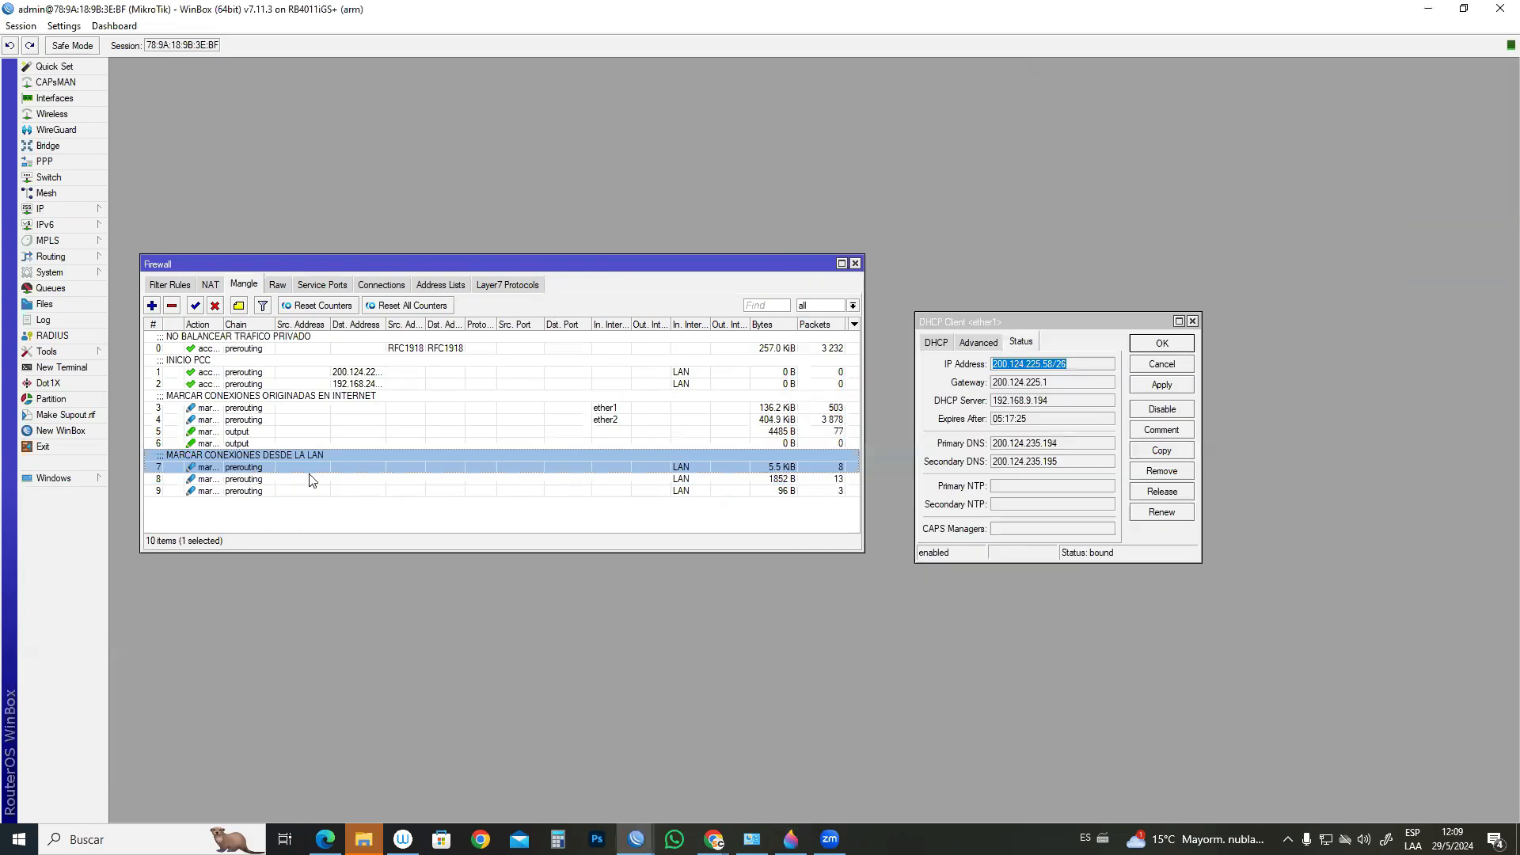
- Return to Paint 3D full screen and handwrite 3/0, 3/1 and 3/2 in green, one below the other
left_click(791, 839)
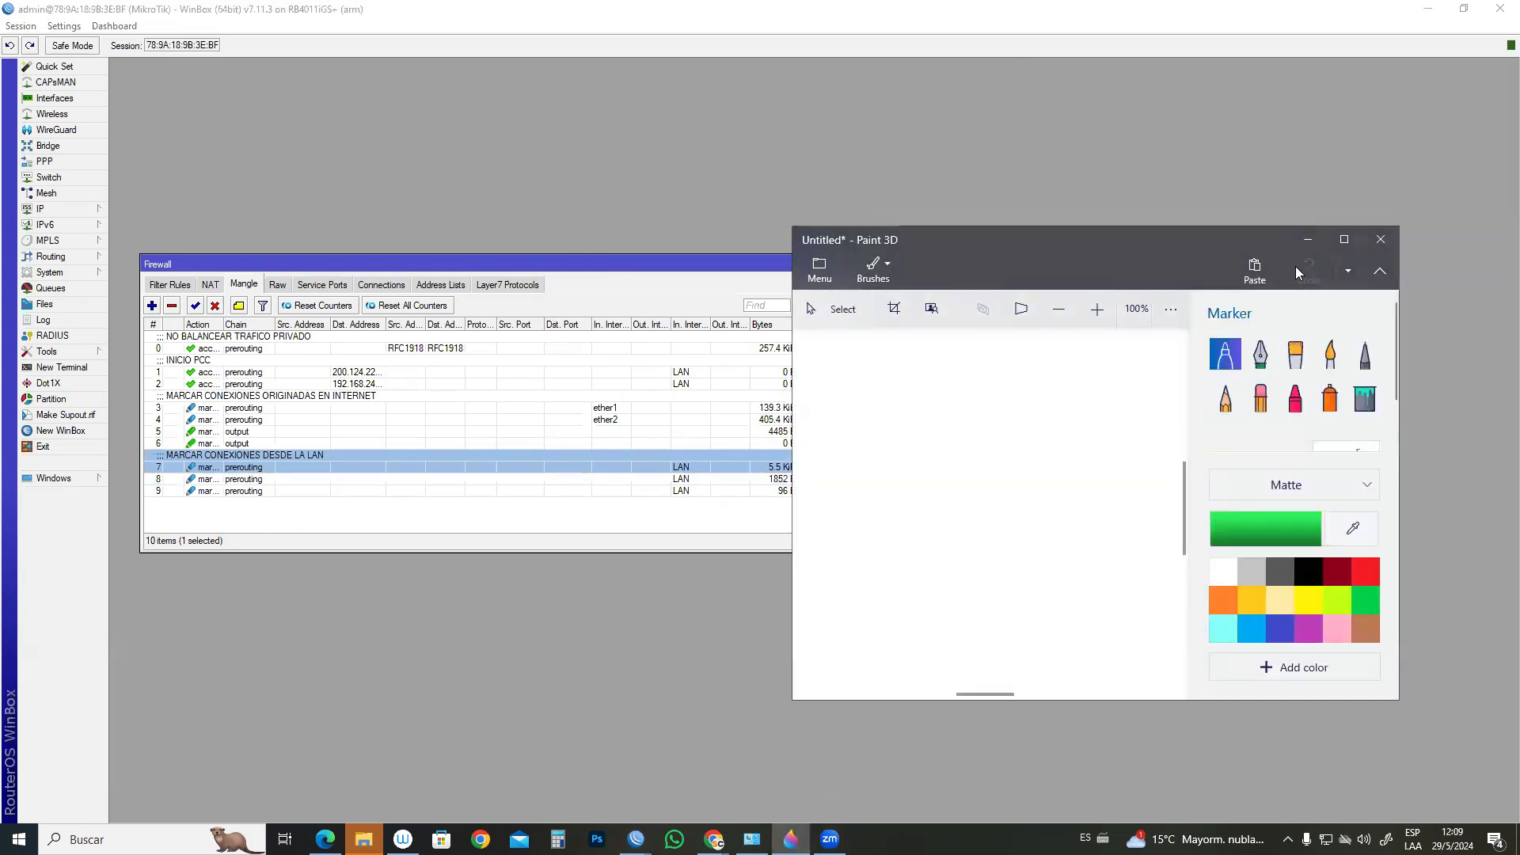
left_click(1344, 238)
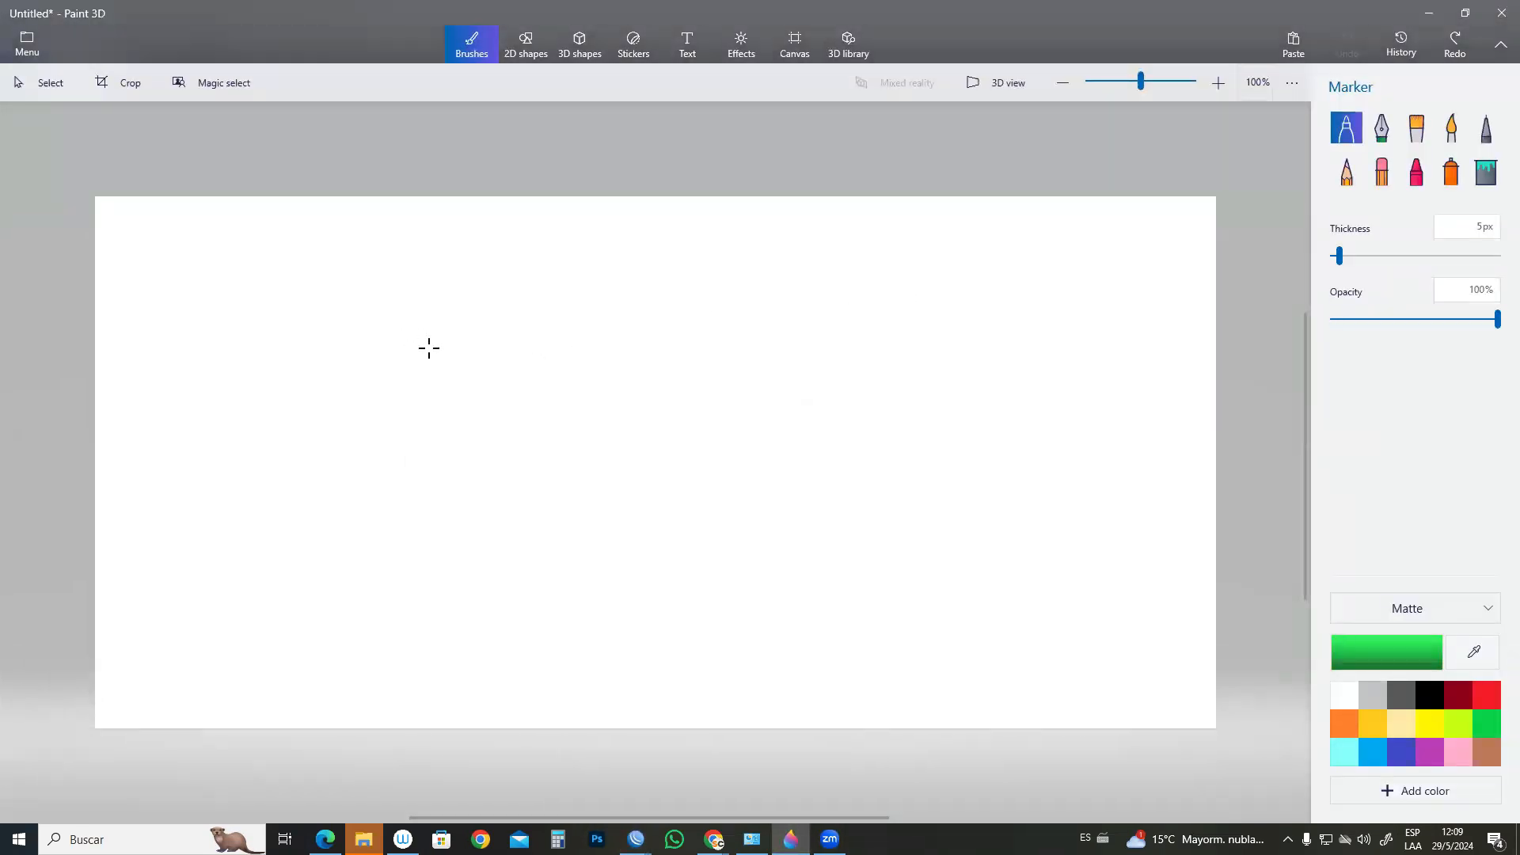
mouse_move(168, 262)
left_mouse_down()
mouse_move(202, 274)
mouse_move(173, 293)
left_mouse_up()
left_click_drag(304, 207, 262, 306)
mouse_move(336, 248)
left_mouse_down()
mouse_move(349, 293)
mouse_move(339, 246)
left_mouse_up()
left_click_drag(179, 364, 179, 404)
left_click_drag(289, 331, 253, 413)
left_click_drag(336, 360, 341, 403)
mouse_move(167, 495)
left_mouse_down()
mouse_move(184, 513)
mouse_move(158, 533)
left_mouse_up()
left_click_drag(278, 441, 240, 535)
mouse_move(315, 478)
left_mouse_down()
mouse_move(335, 468)
mouse_move(354, 511)
left_mouse_up()
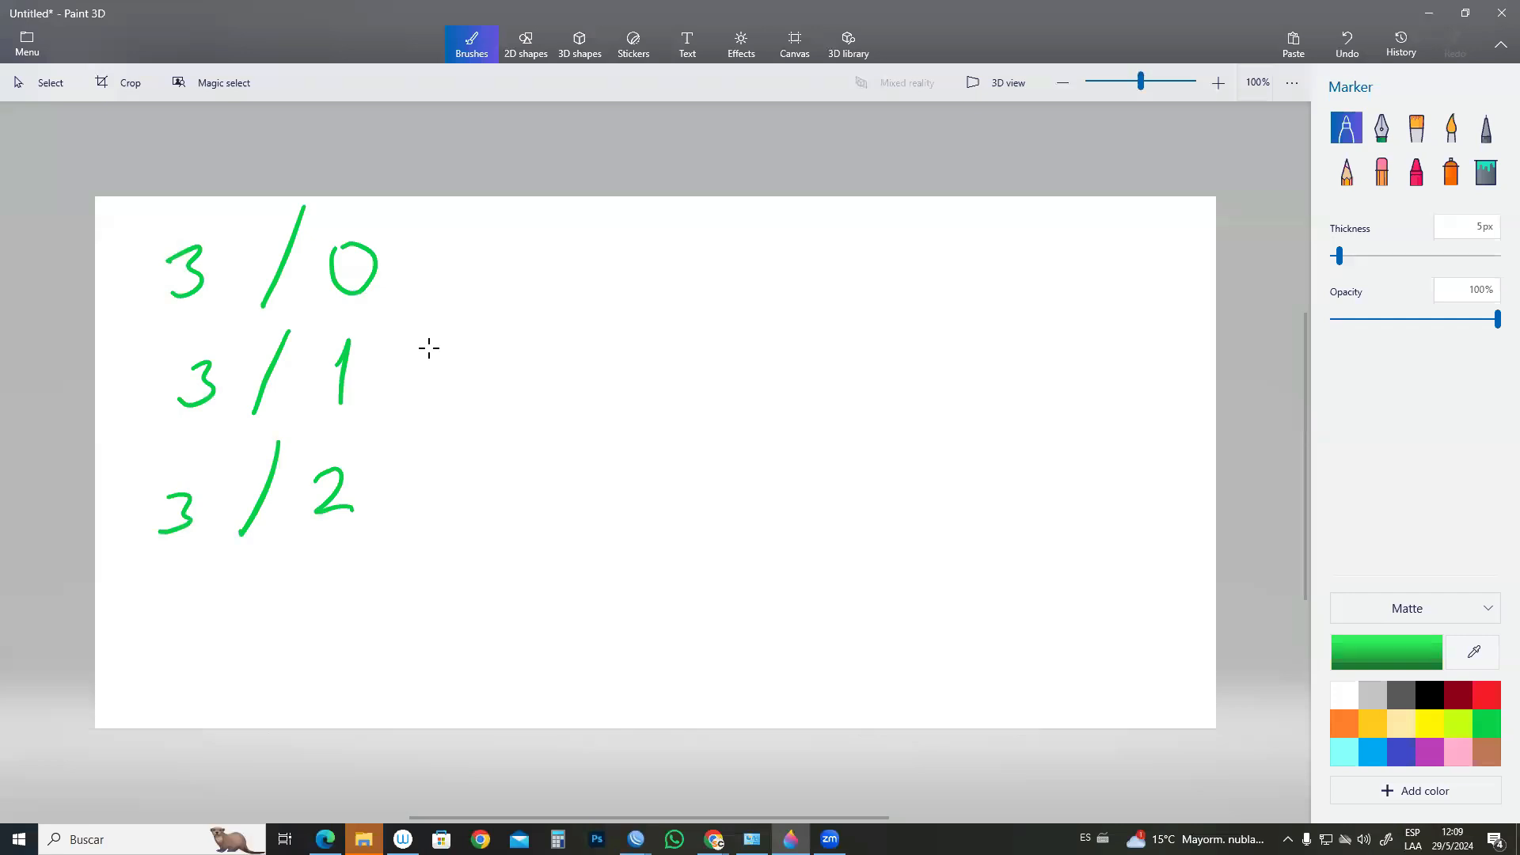
- Write 2 over 1 = 3 beside the list, circle the 3 and link it to the 3 in 3/2
mouse_move(800, 290)
left_mouse_down()
mouse_move(827, 286)
mouse_move(785, 404)
left_mouse_up()
mouse_move(845, 339)
left_mouse_down()
mouse_move(878, 342)
mouse_move(889, 366)
left_mouse_up()
mouse_move(928, 309)
left_mouse_down()
mouse_move(954, 339)
mouse_move(922, 324)
left_mouse_up()
mouse_move(900, 402)
left_mouse_down()
mouse_move(295, 566)
mouse_move(189, 537)
left_mouse_up()
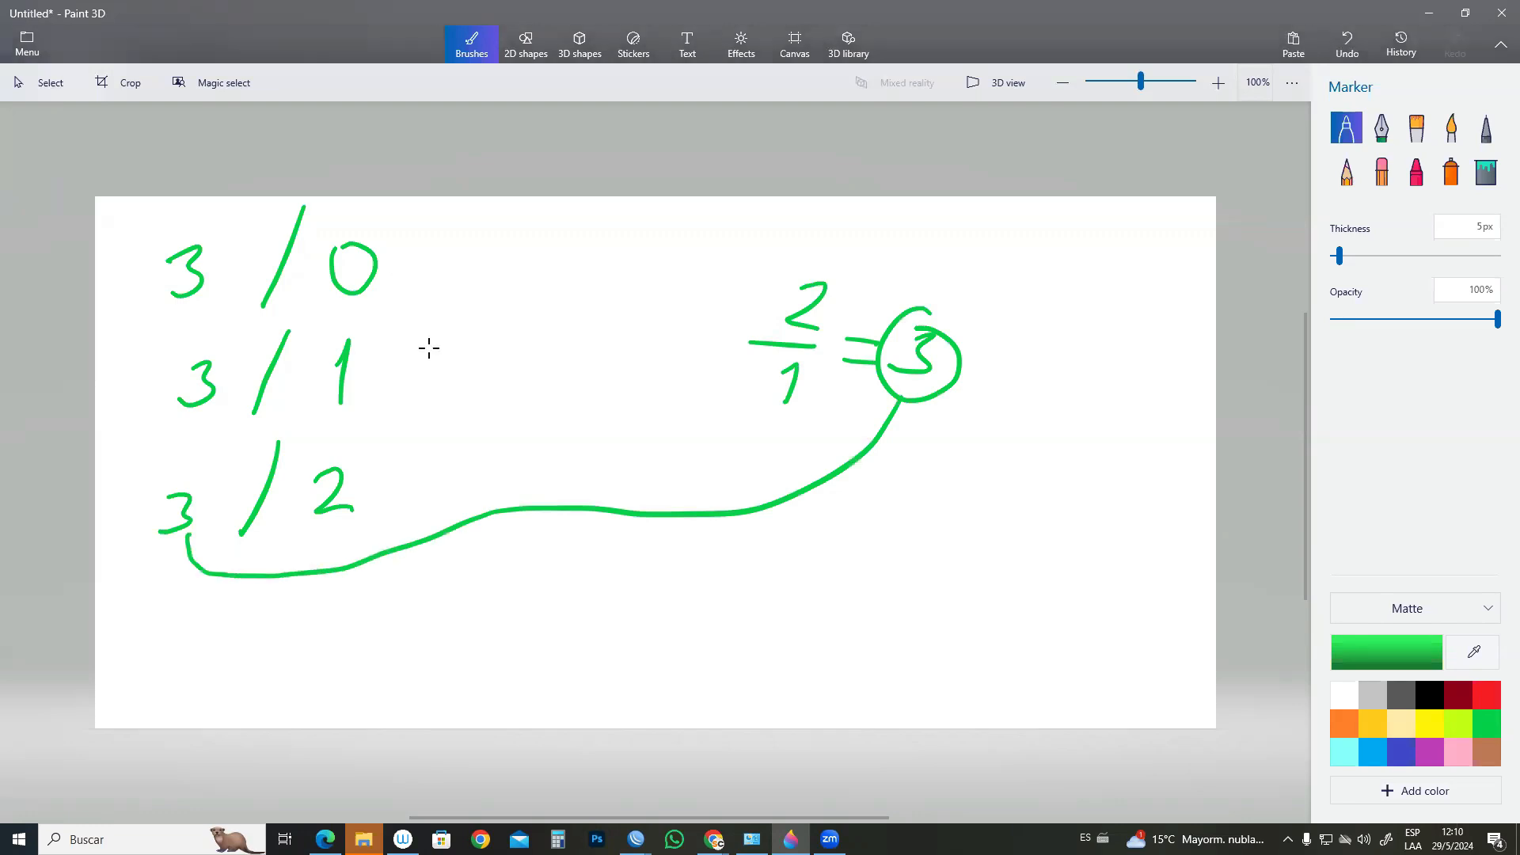
- Draw arrows from the 2 to a handwritten ISP1 and from the 1 to a handwritten ISP2
mouse_move(828, 275)
left_mouse_down()
mouse_move(952, 277)
mouse_move(944, 289)
left_mouse_up()
mouse_move(999, 267)
left_mouse_down()
mouse_move(975, 308)
mouse_move(1040, 316)
left_mouse_up()
left_click_drag(1050, 286, 1097, 333)
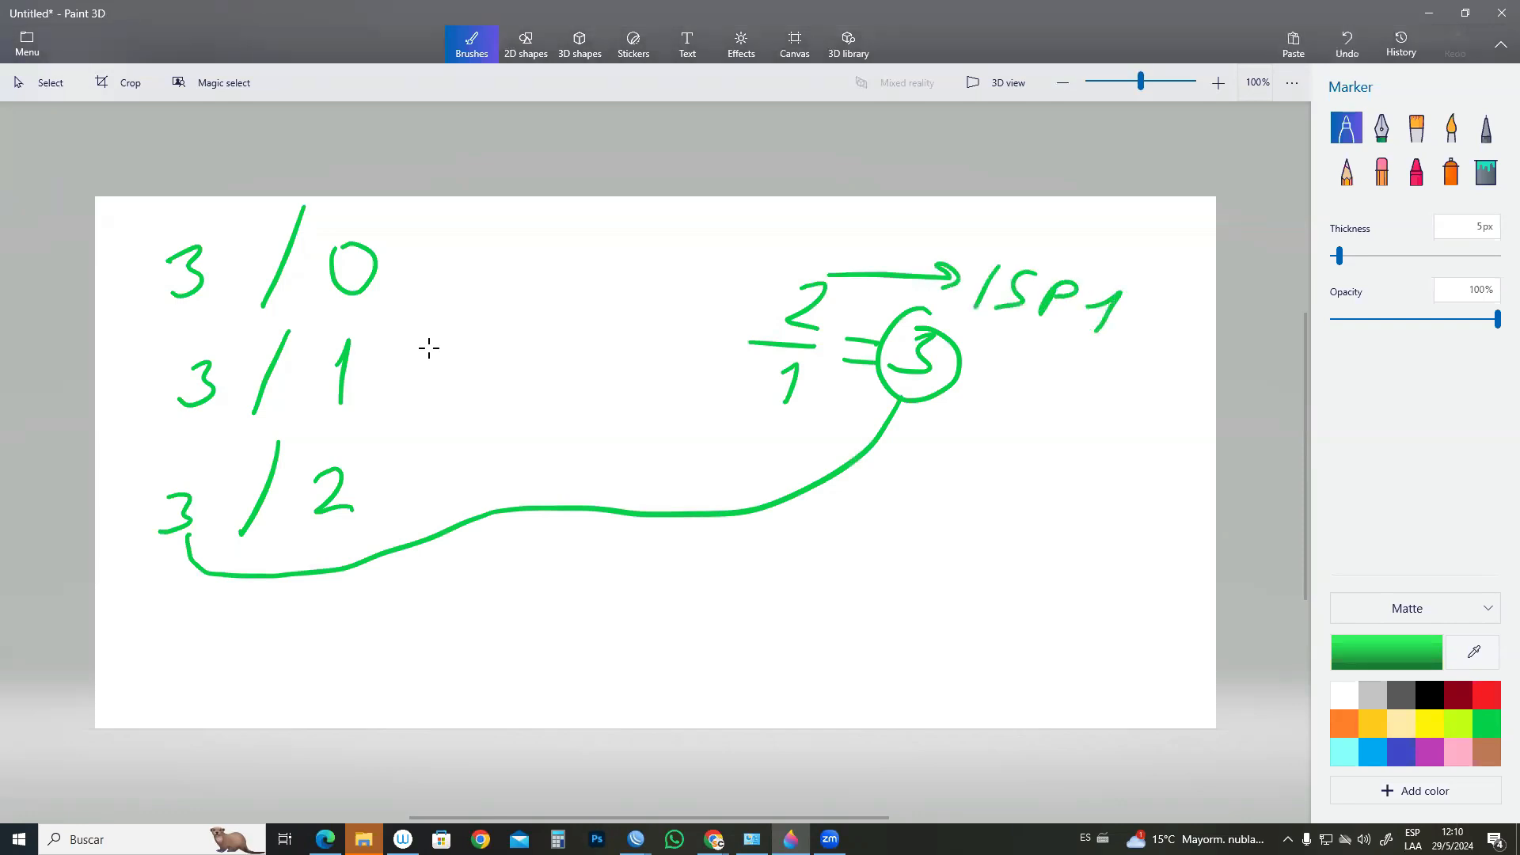
left_click_drag(805, 391, 969, 481)
mouse_move(1015, 452)
left_mouse_down()
mouse_move(996, 480)
mouse_move(1048, 457)
mouse_move(1036, 475)
mouse_move(1098, 495)
left_mouse_up()
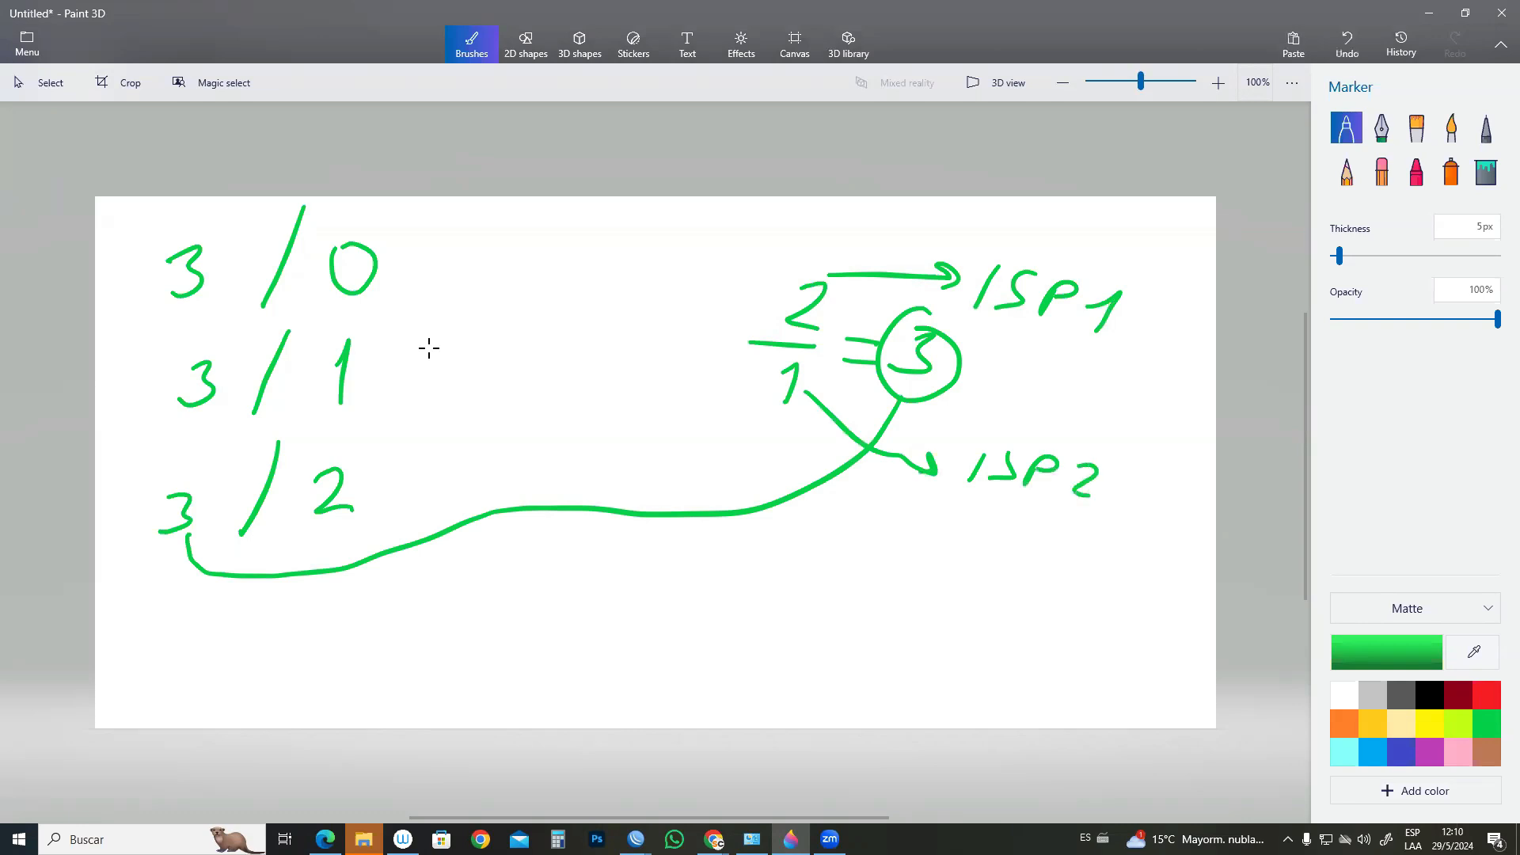
- Label 3/0 and 3/1 with ISP1 and 3/2 with ISP2, drawing a connecting line to each label
left_click_drag(453, 270, 586, 284)
mouse_move(622, 264)
left_mouse_down()
mouse_move(617, 286)
mouse_move(656, 297)
left_mouse_up()
left_click_drag(430, 369, 530, 372)
mouse_move(573, 358)
left_mouse_down()
mouse_move(559, 388)
mouse_move(603, 386)
left_mouse_up()
left_click_drag(610, 359, 651, 391)
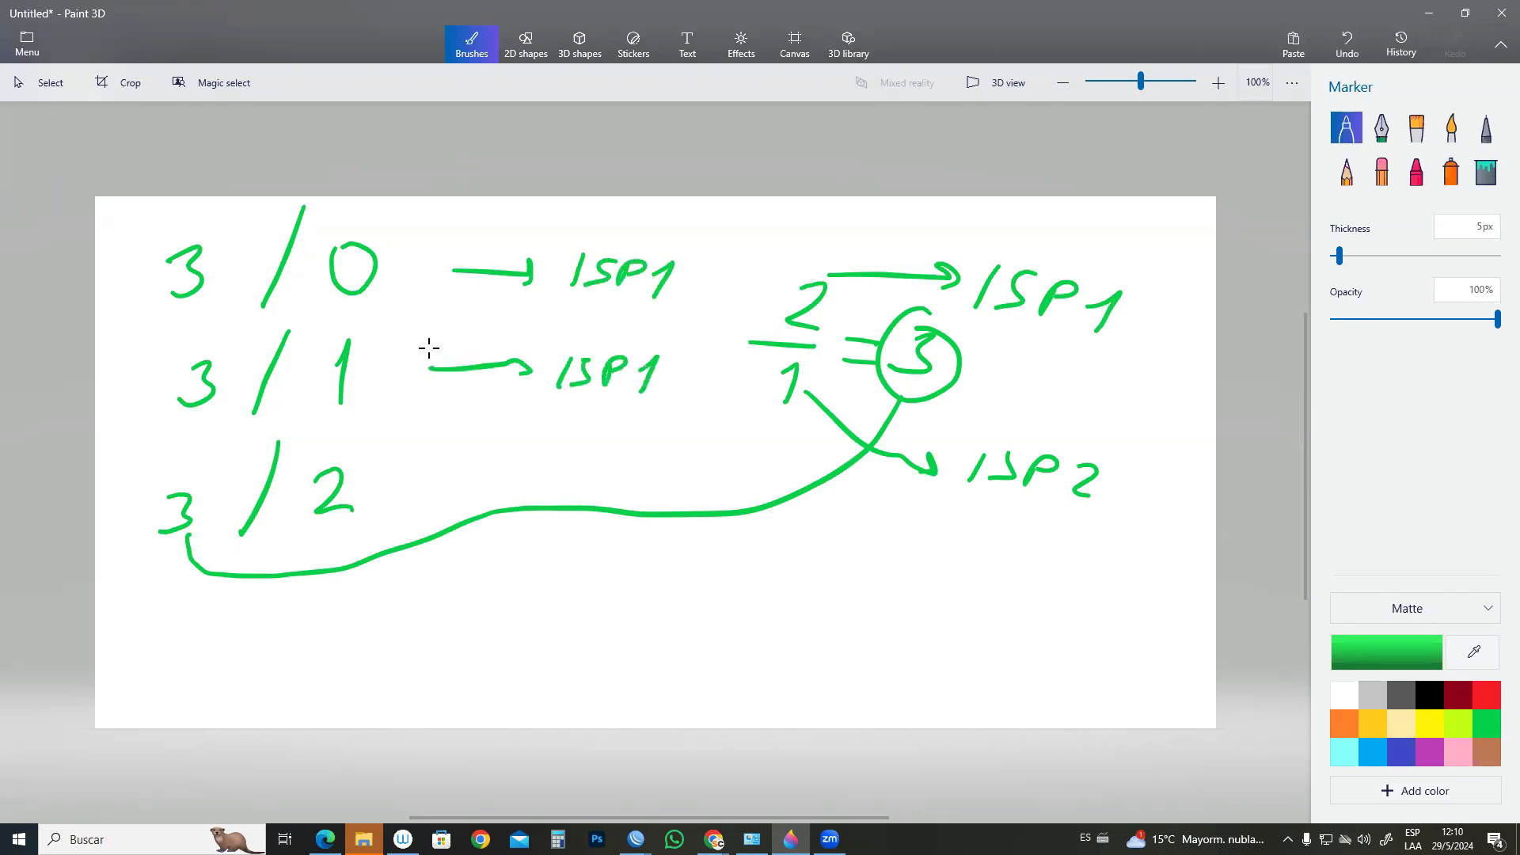
left_click_drag(427, 491, 545, 481)
left_click_drag(580, 448, 563, 480)
left_click_drag(584, 453, 592, 479)
left_click_drag(601, 451, 654, 482)
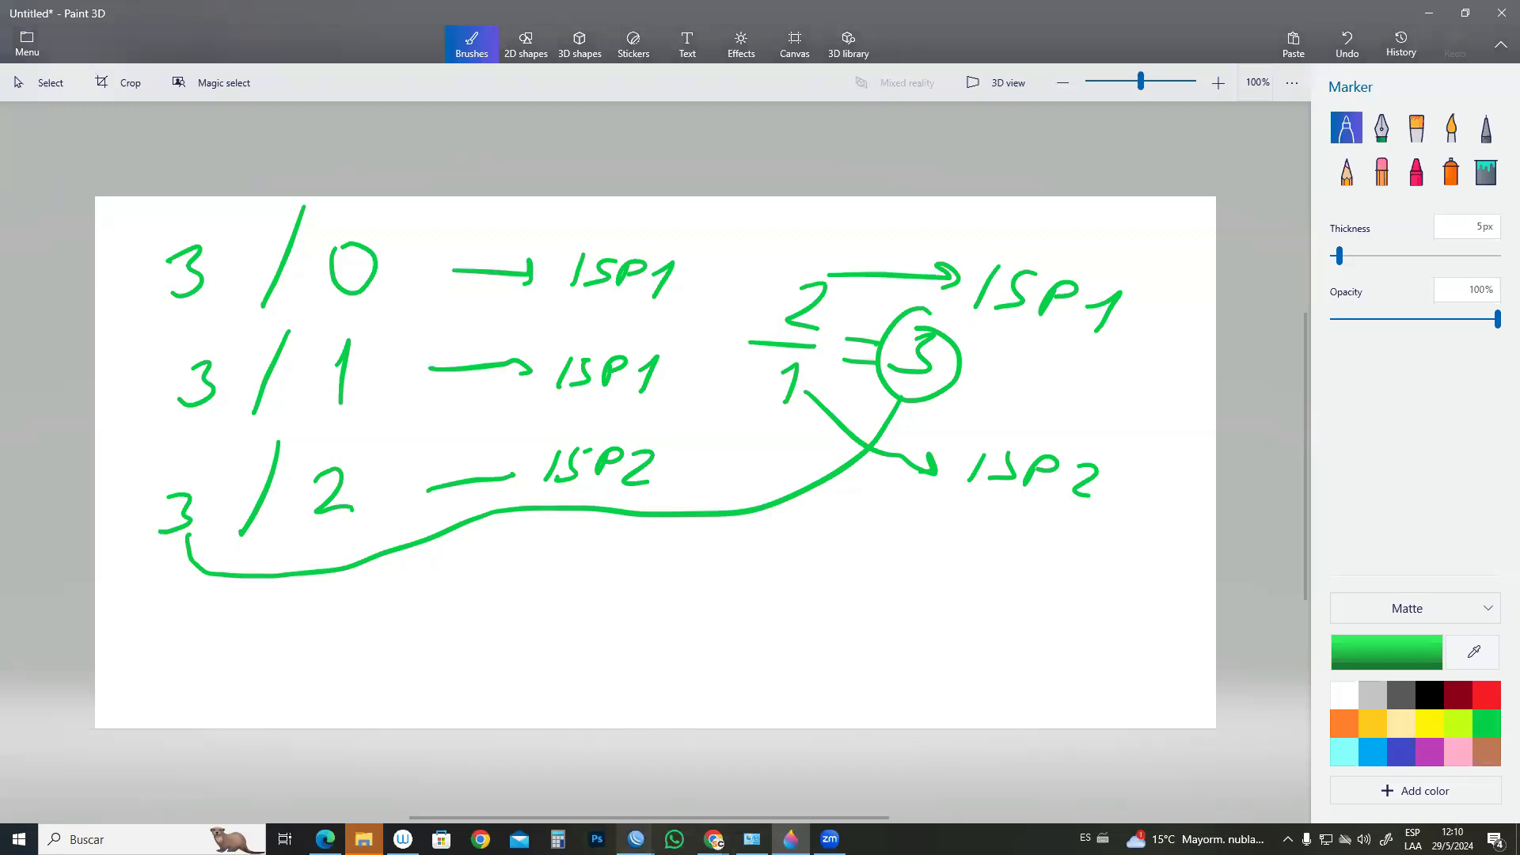
- Switch to WinBox and open LAN mangle rules 7, 8 and 9 to check their new connection marks
mouse_move(636, 839)
left_click(698, 786)
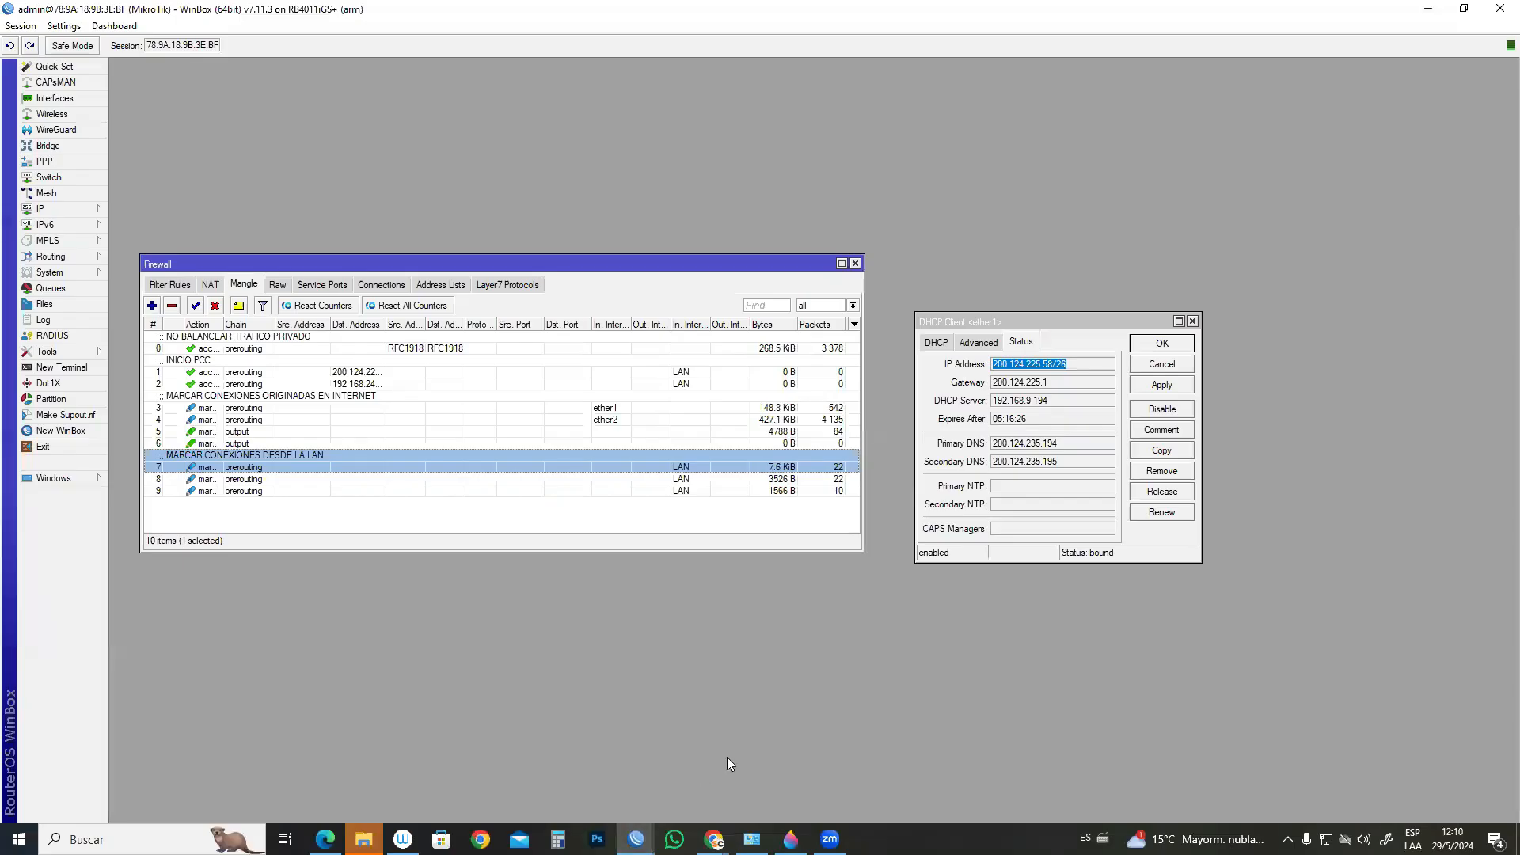
double_click(202, 470)
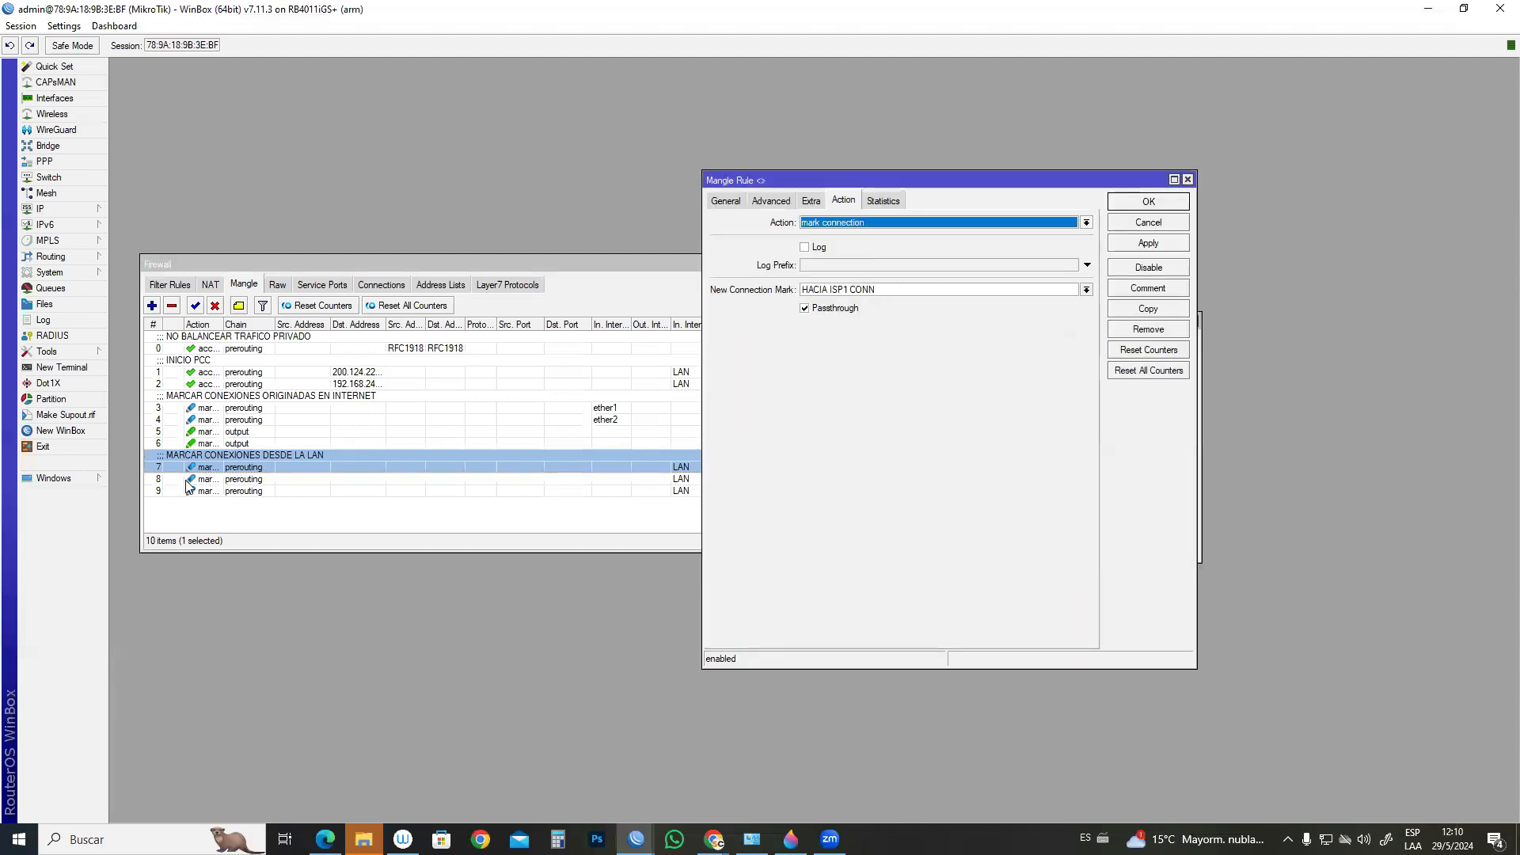
double_click(212, 479)
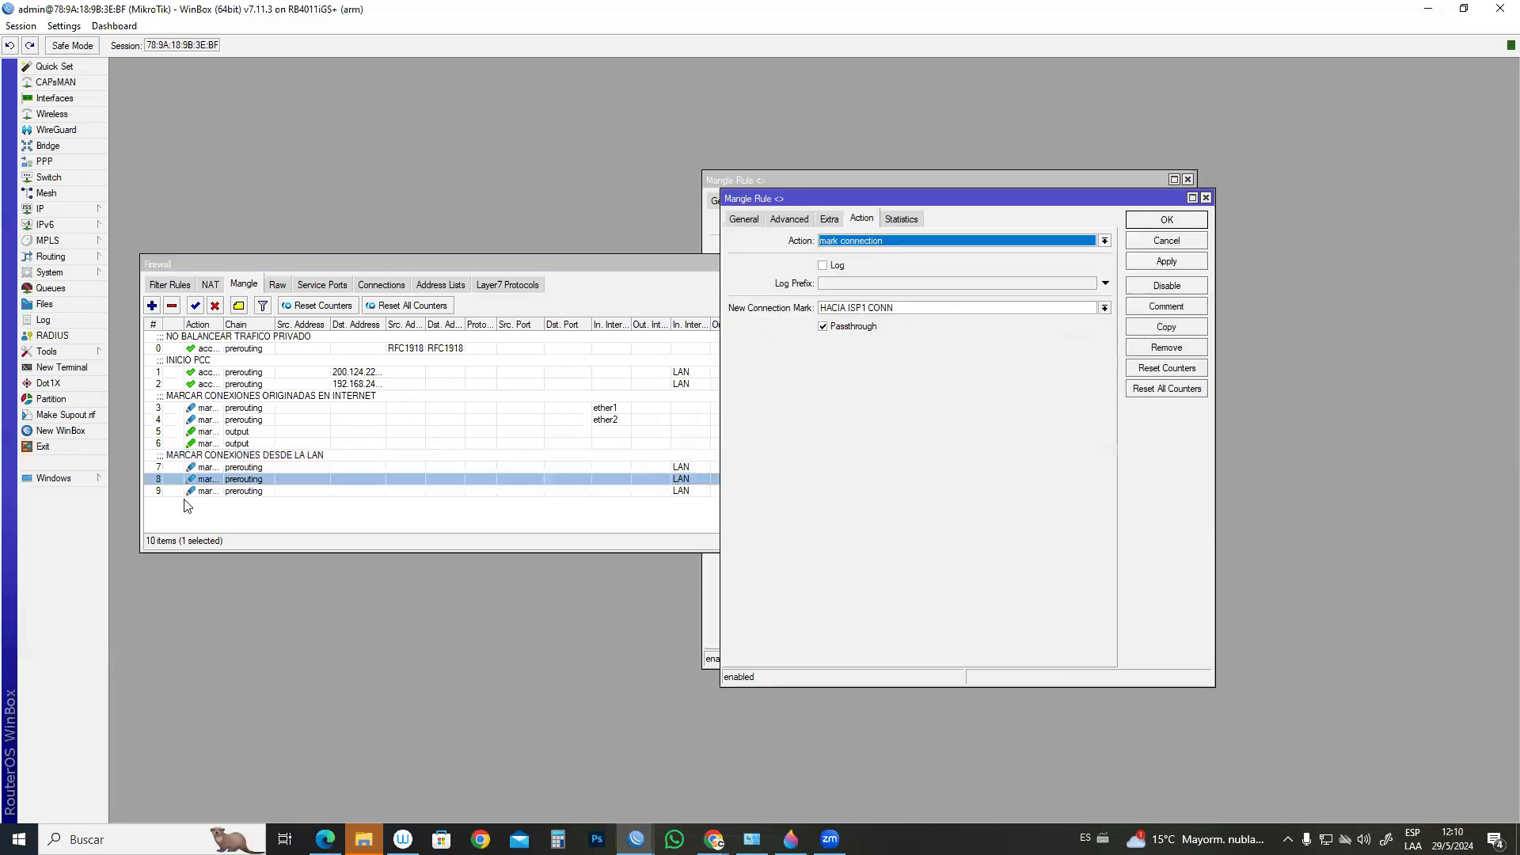
double_click(202, 491)
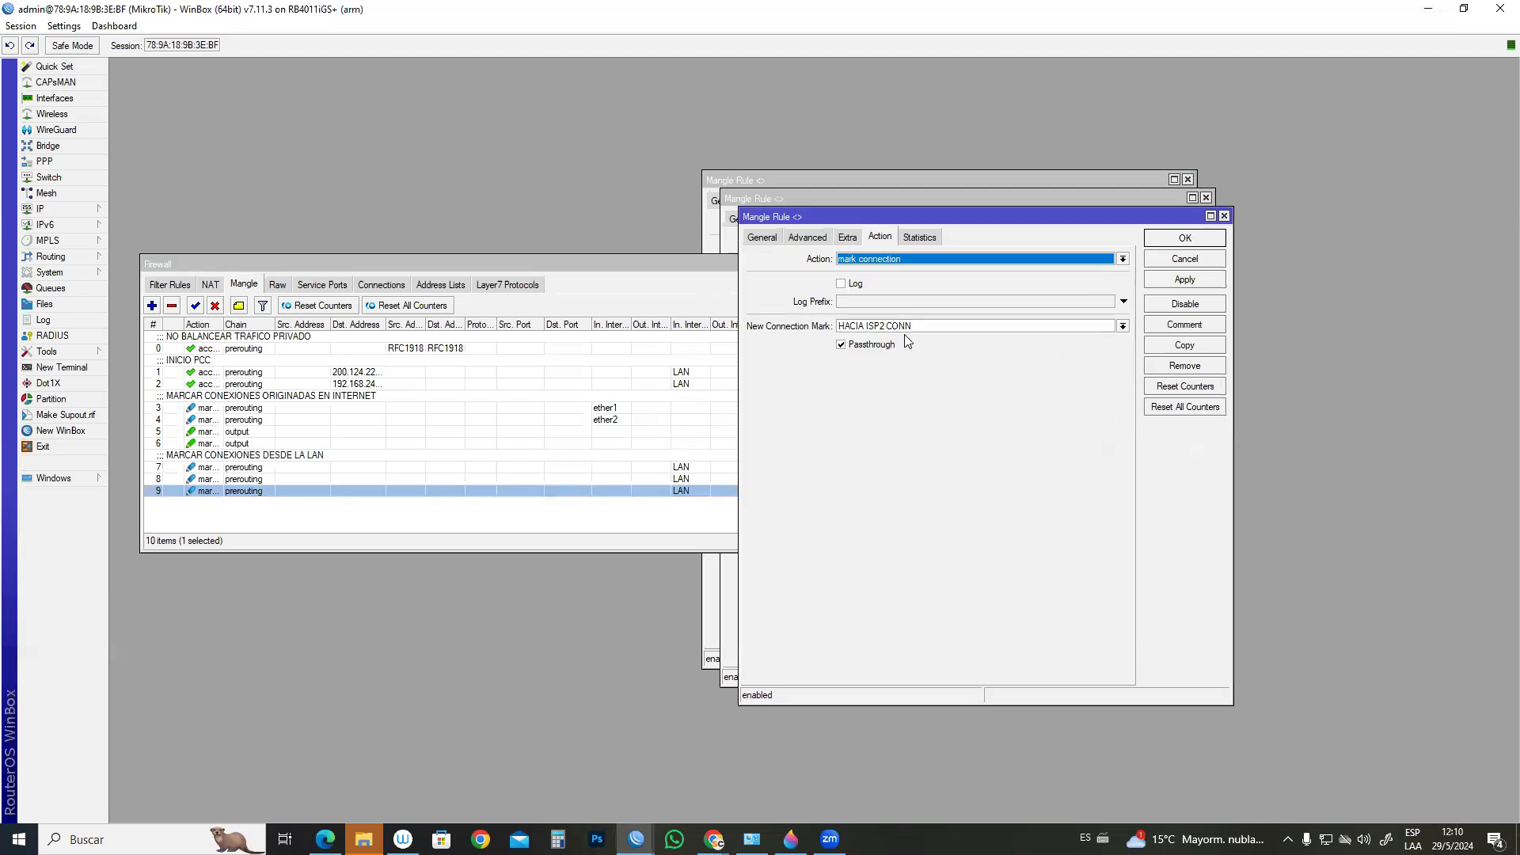
- Check the per-connection classifier in each of the three open mangle rules, closing each one after review
left_click(732, 181)
left_click(758, 204)
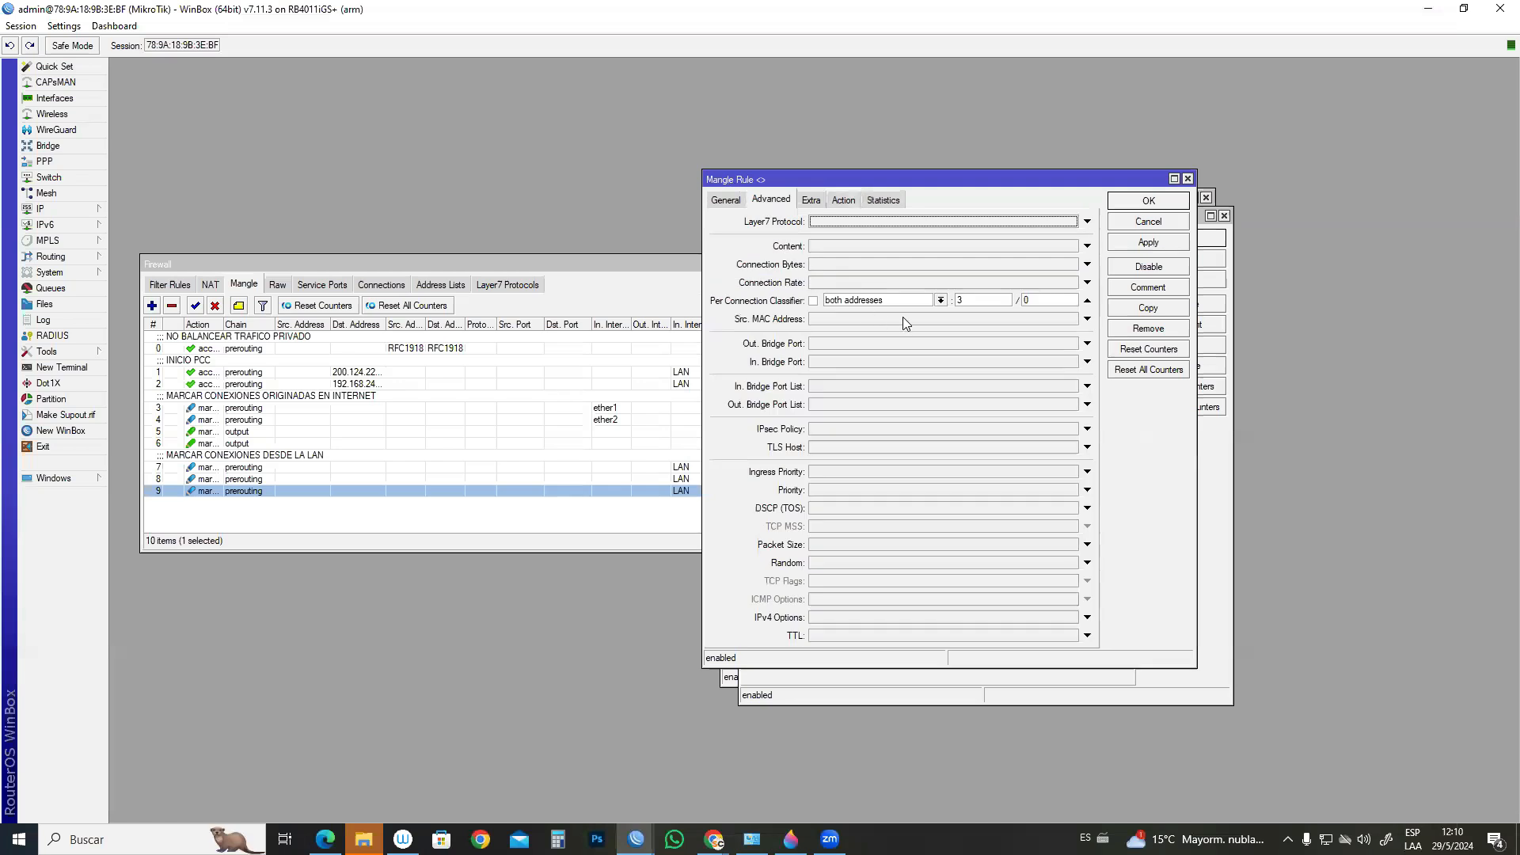
left_click(1188, 179)
left_click(796, 199)
left_click(794, 220)
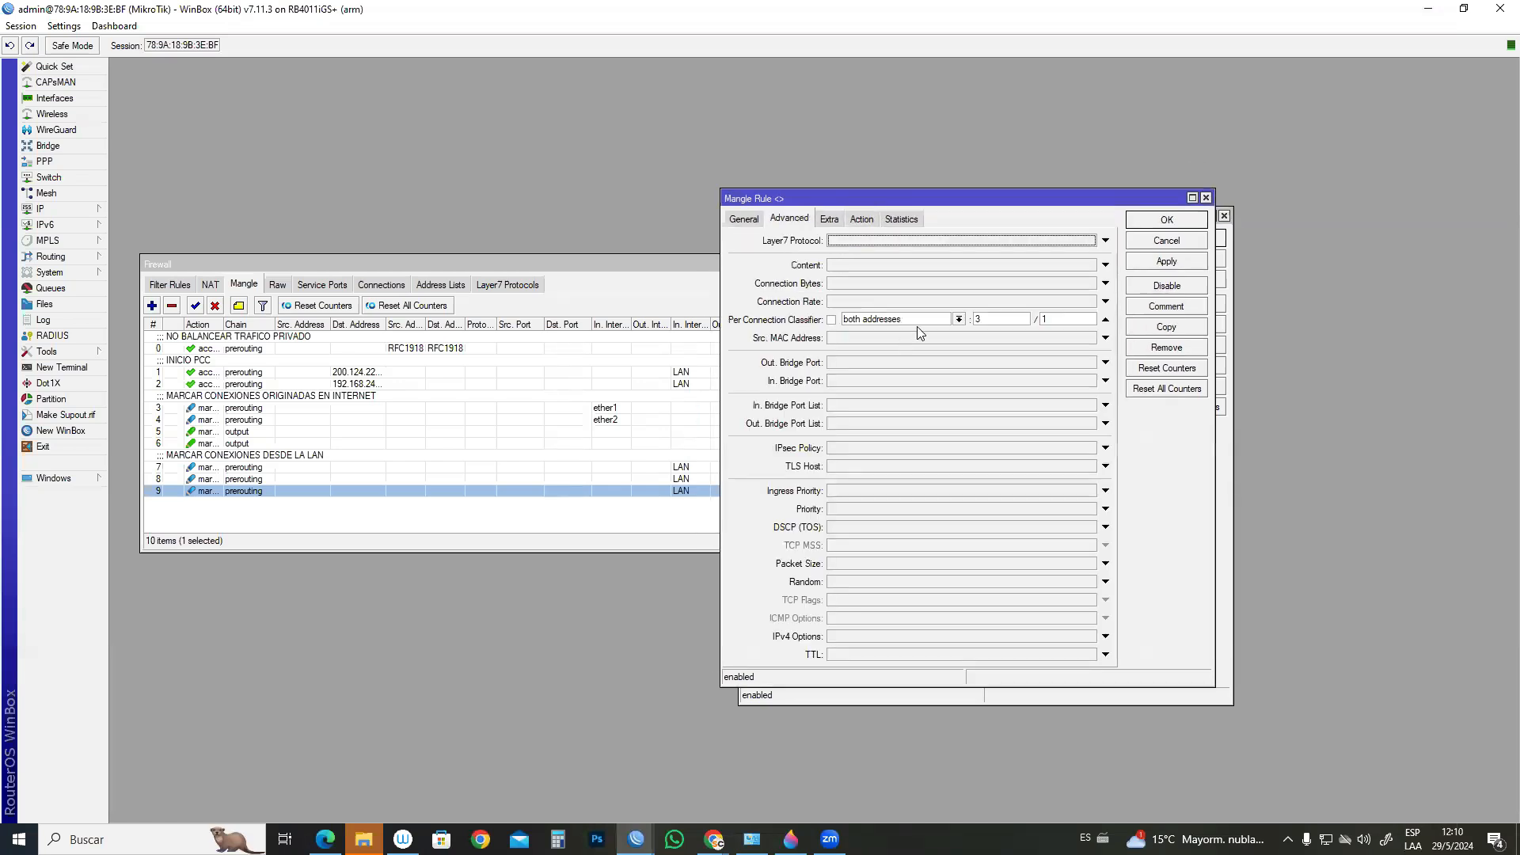
left_click(1205, 198)
left_click(774, 241)
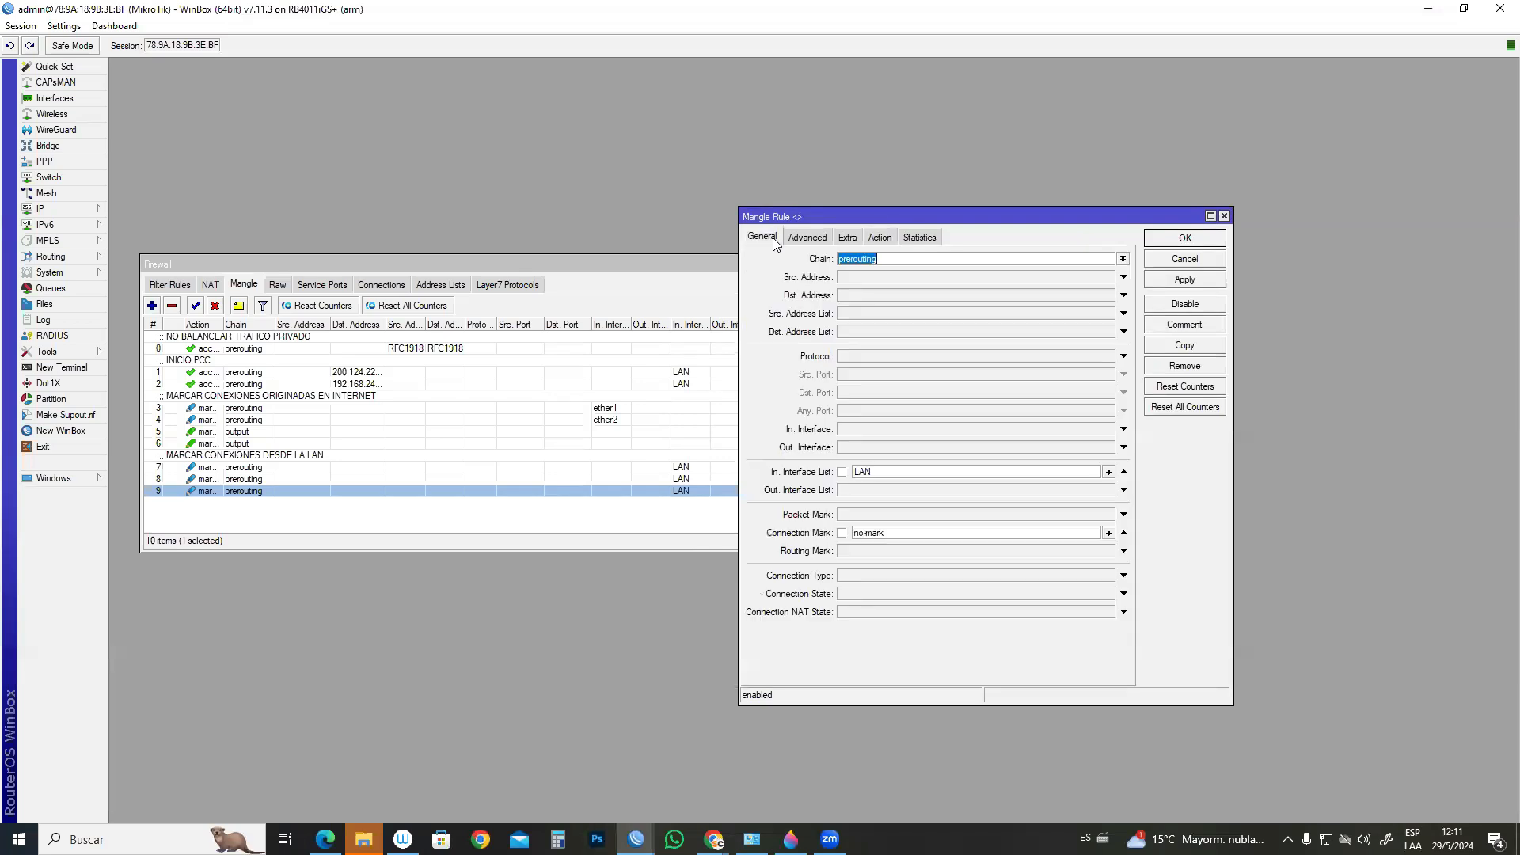
left_click(807, 238)
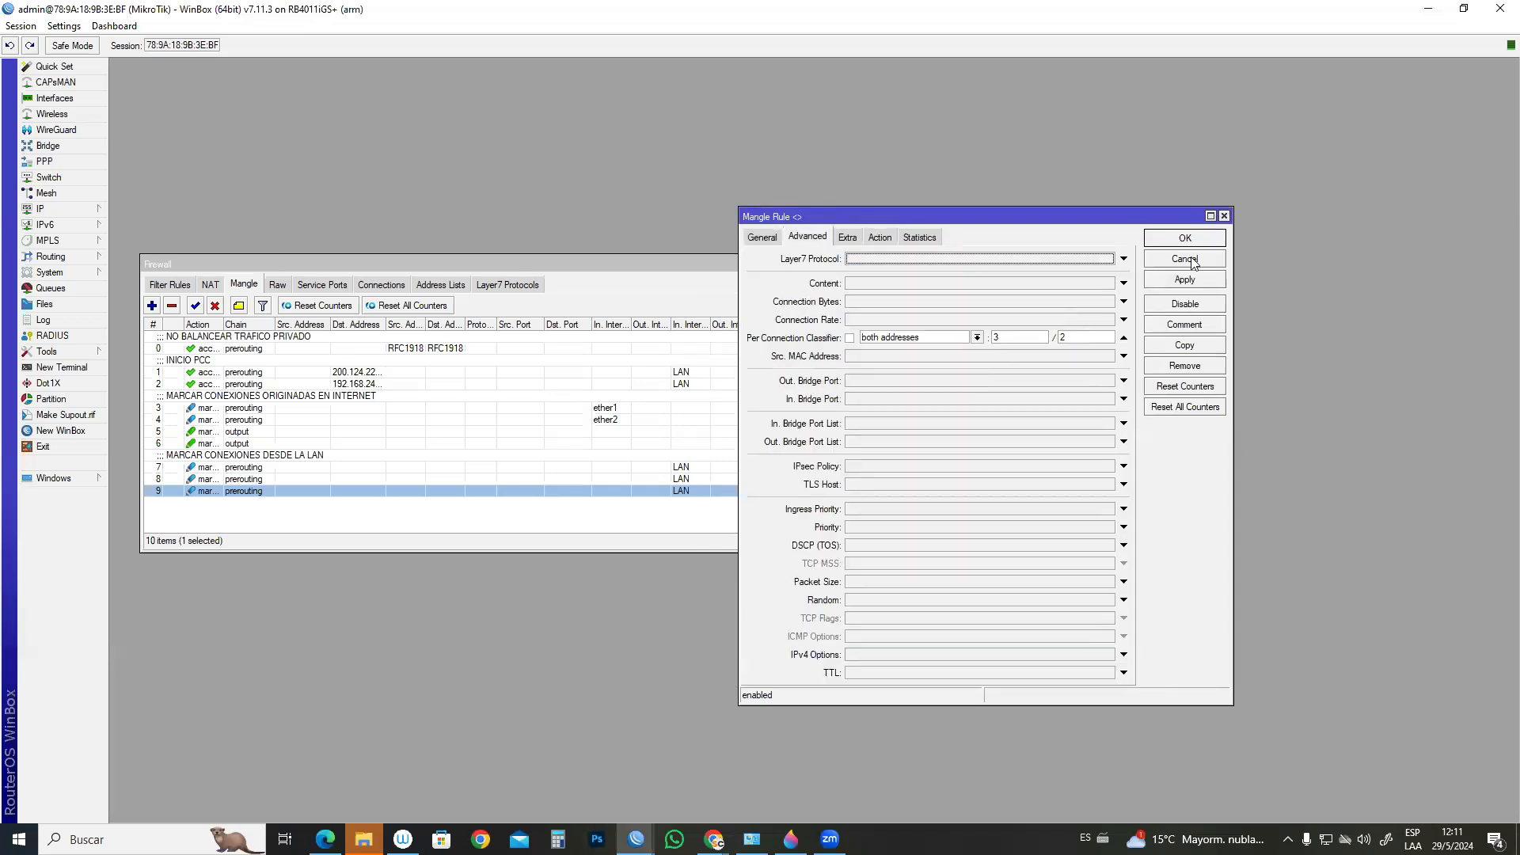
left_click(1224, 216)
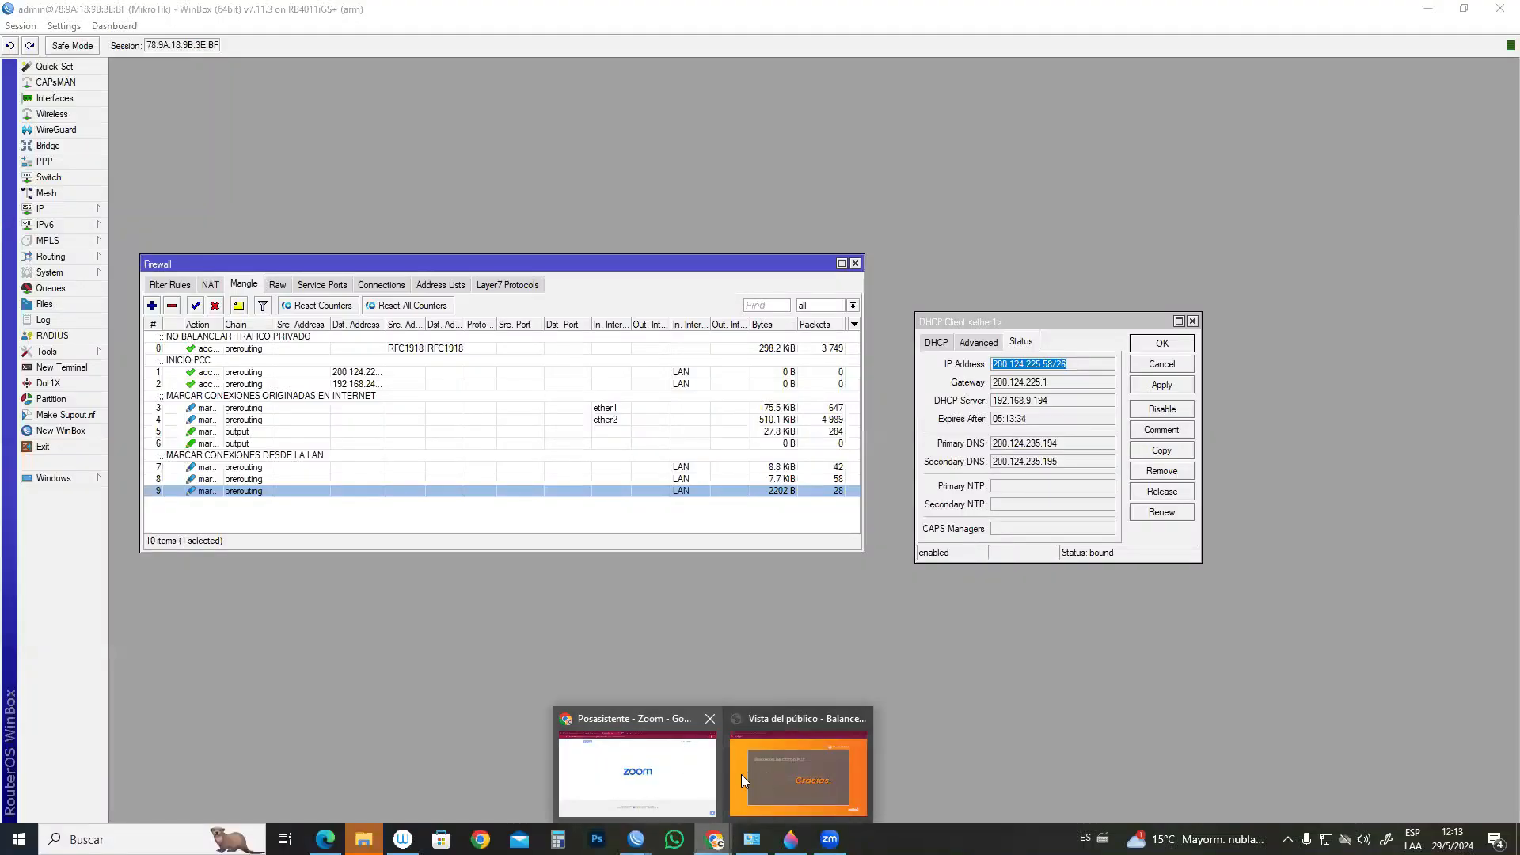
- Switch to Chrome, look through the sincables.com.ec home page and open its ISP blog
left_click(661, 772)
left_click(94, 8)
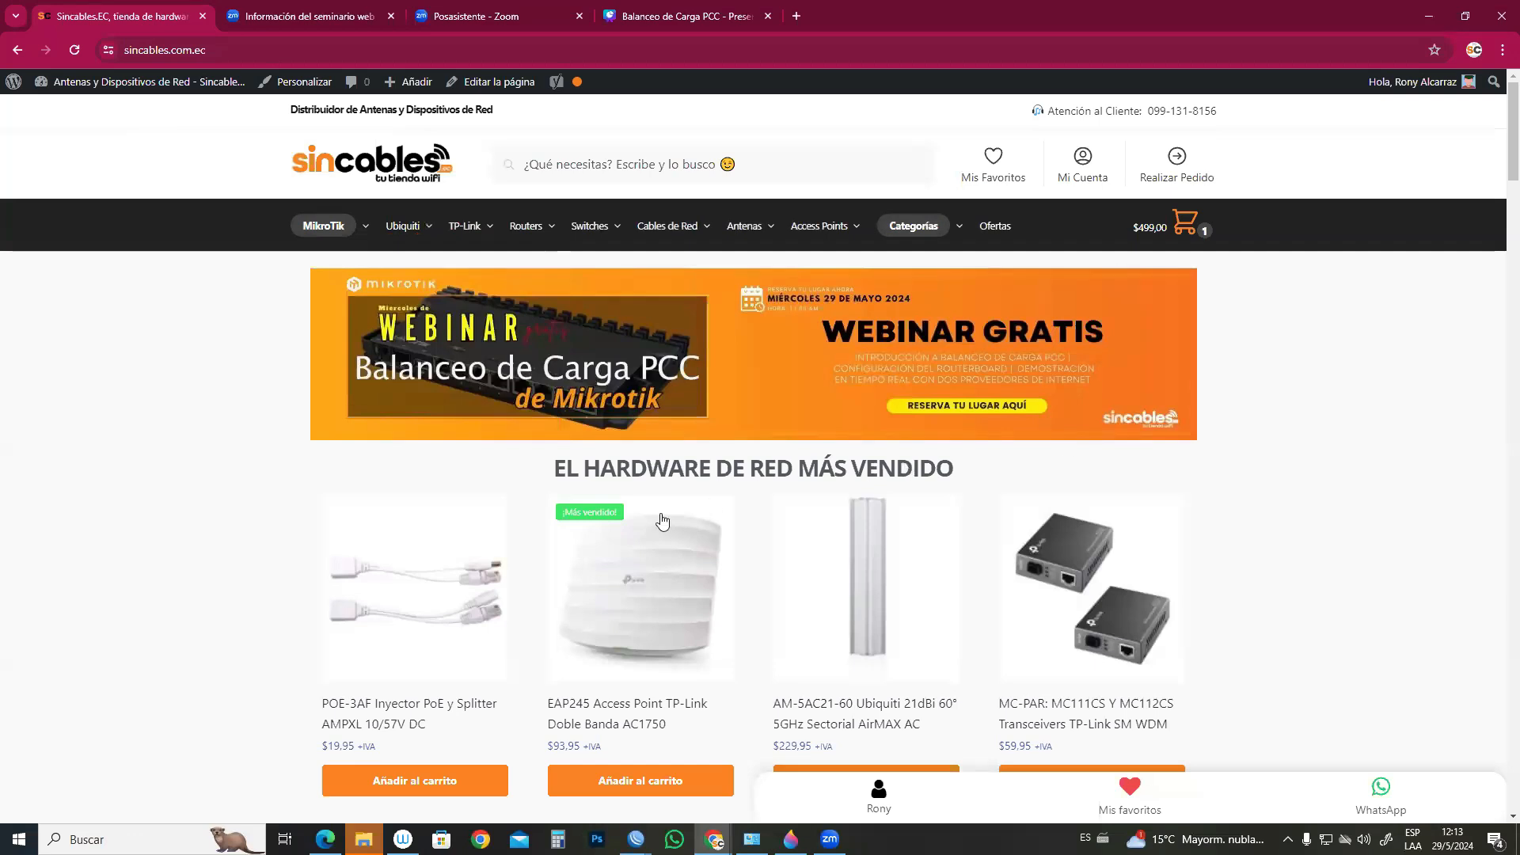
scroll(569, 543, "down", 15)
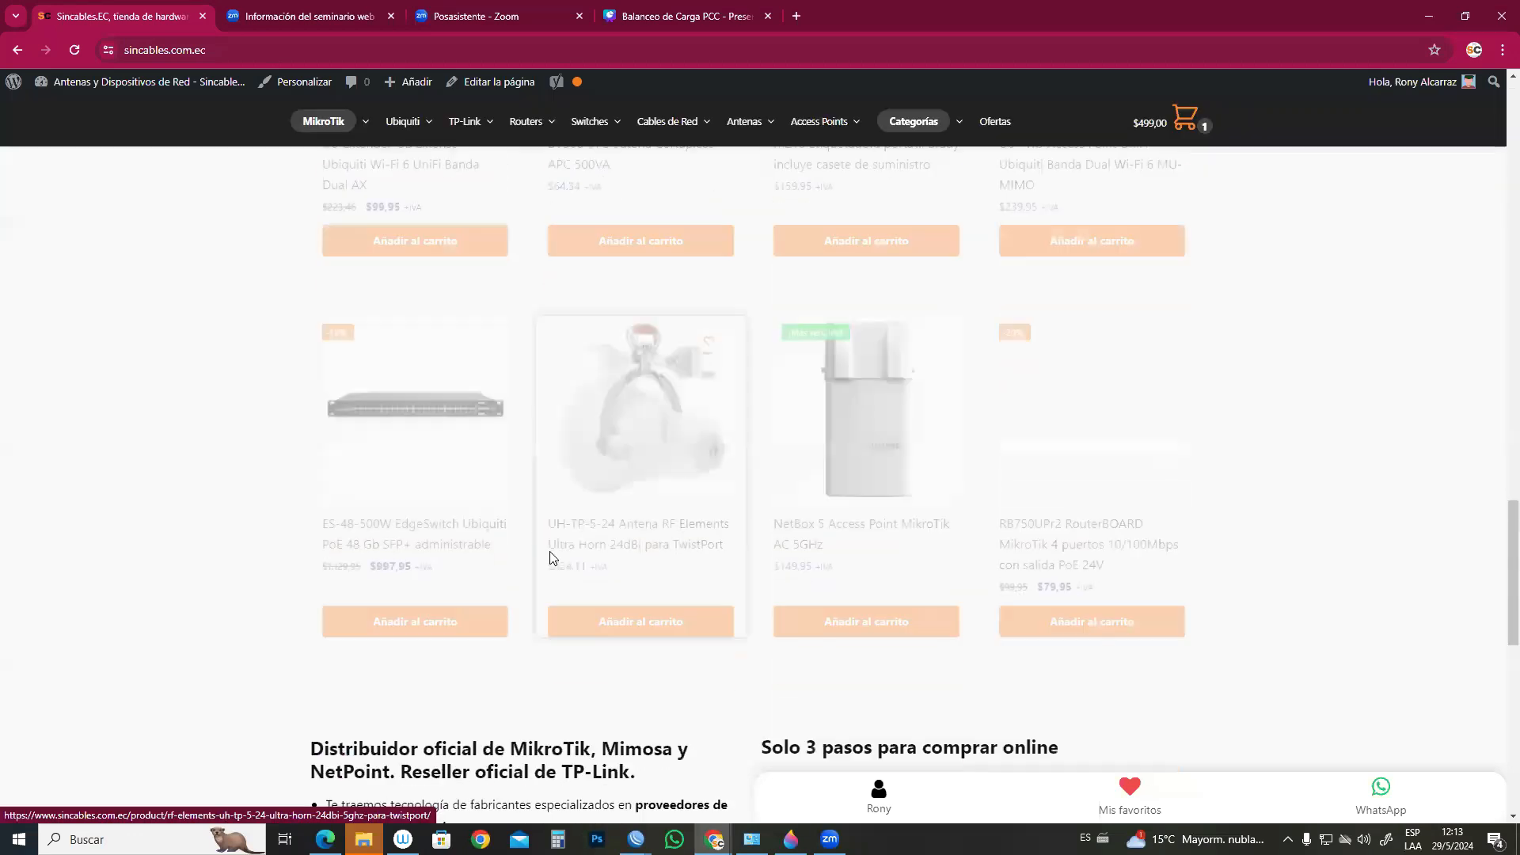
scroll(552, 557, "down", 10)
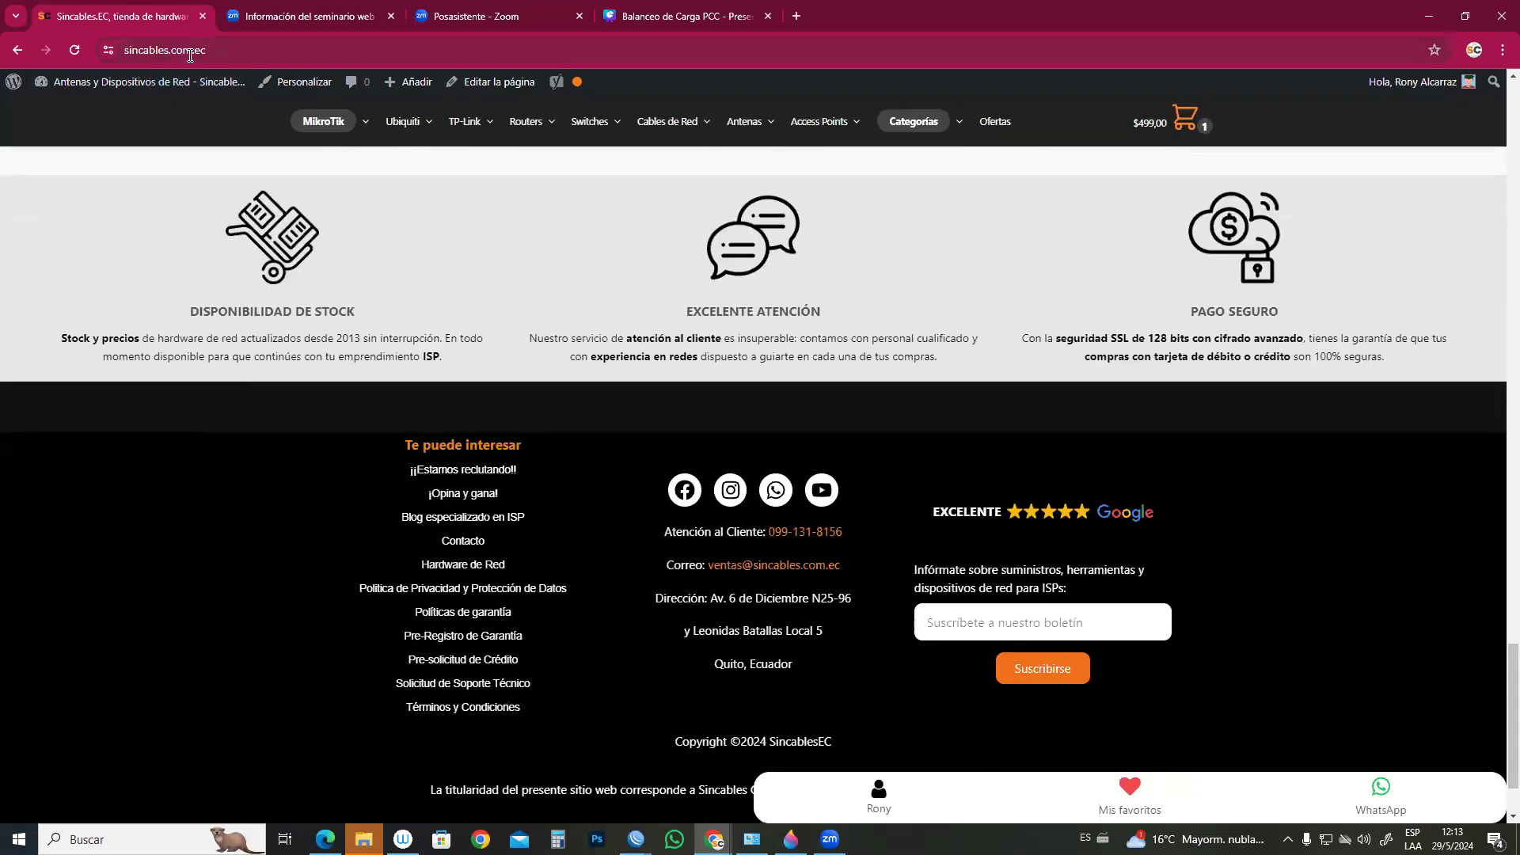
left_click(484, 519)
scroll(530, 496, "down", 3)
scroll(492, 430, "up", 3)
scroll(756, 494, "down", 3)
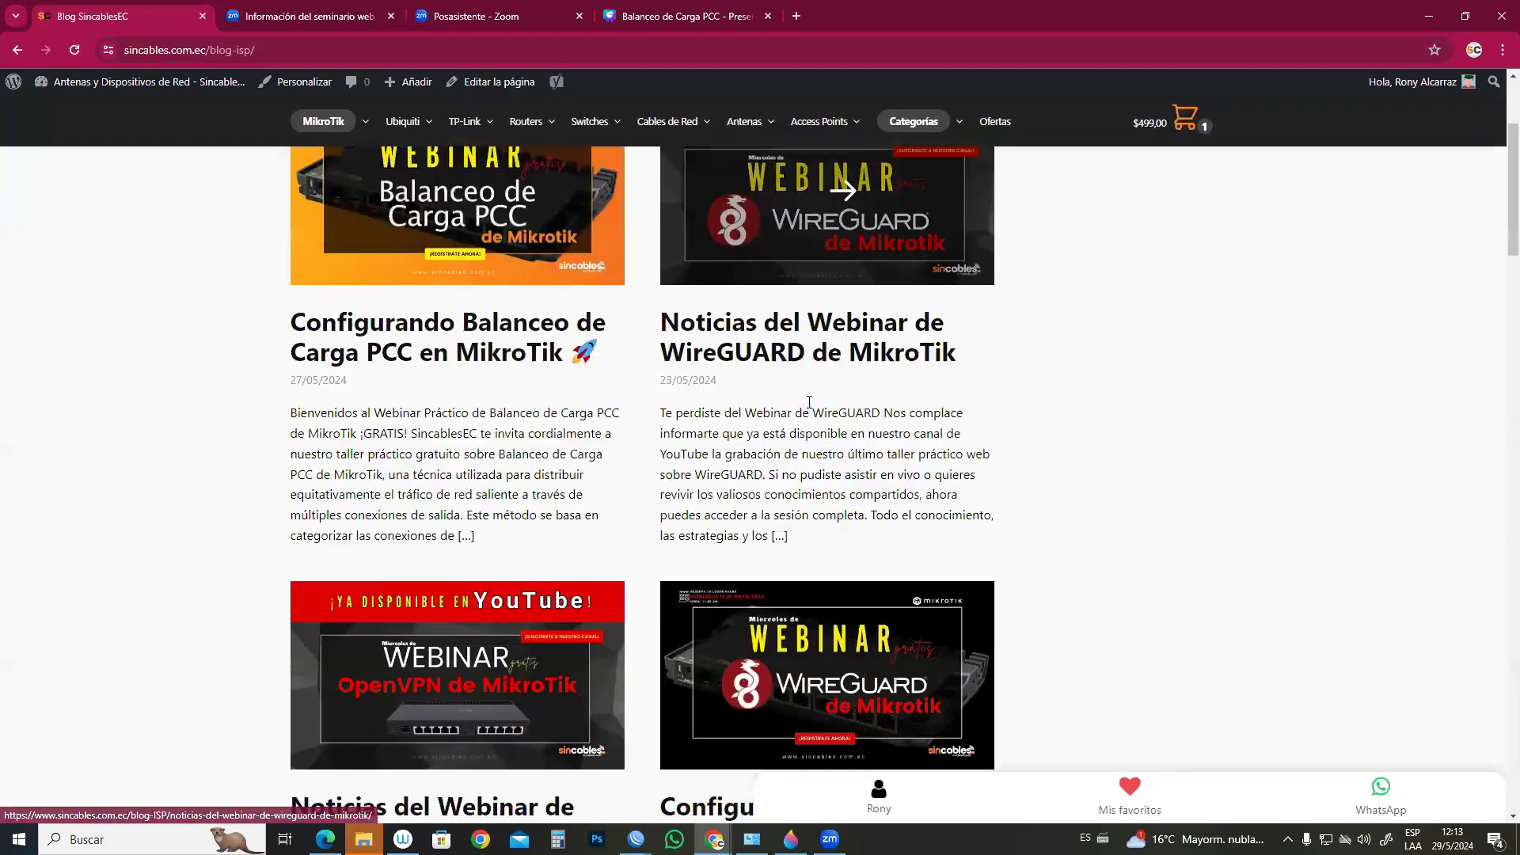
- Open the WireGUARD de MikroTik webinar news post and view its video and description
left_click(849, 224)
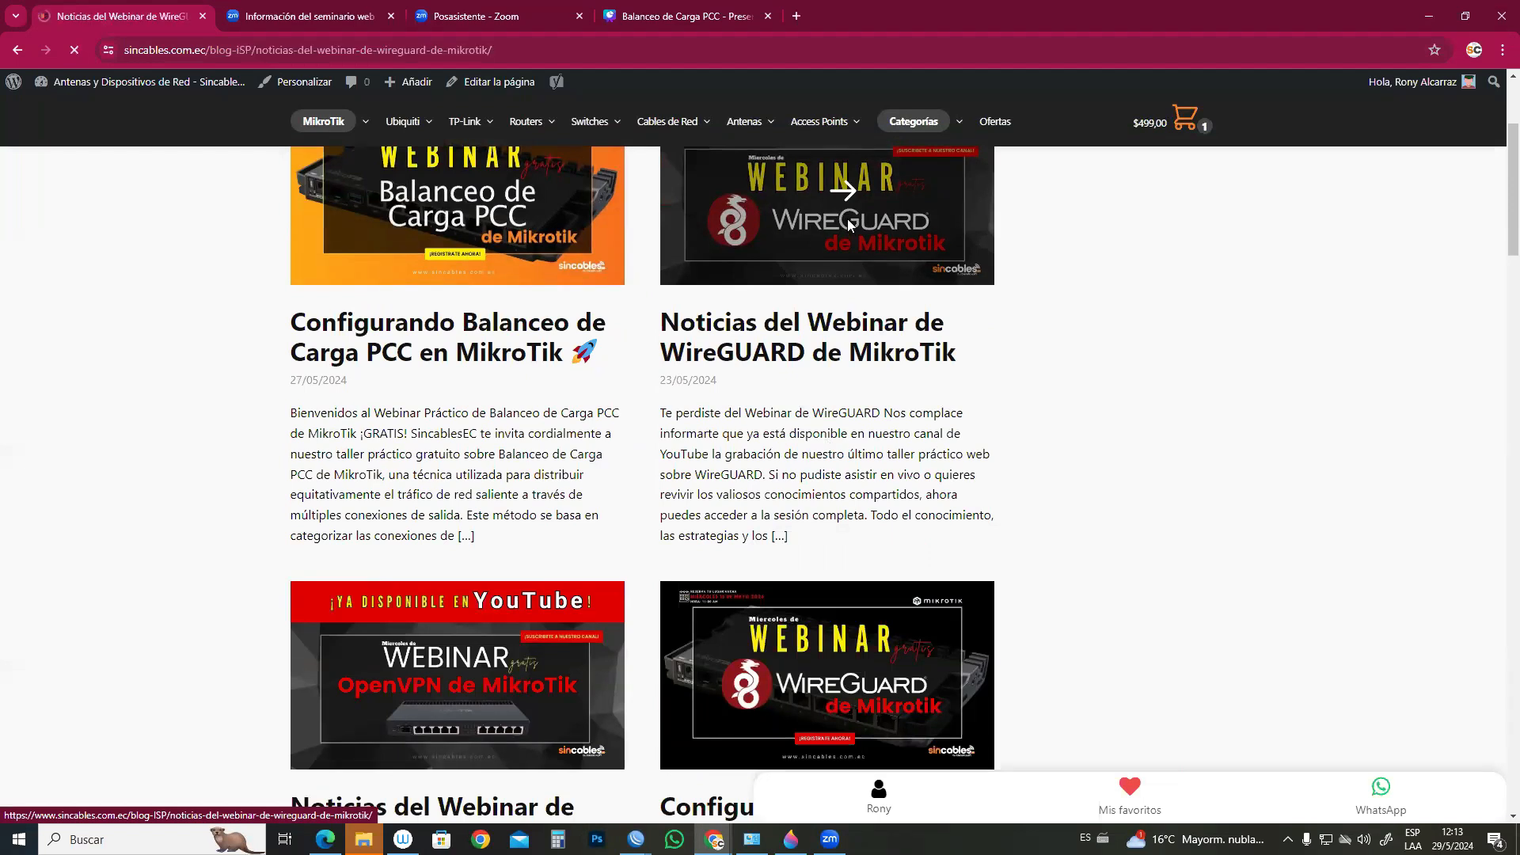
scroll(730, 492, "down", 9)
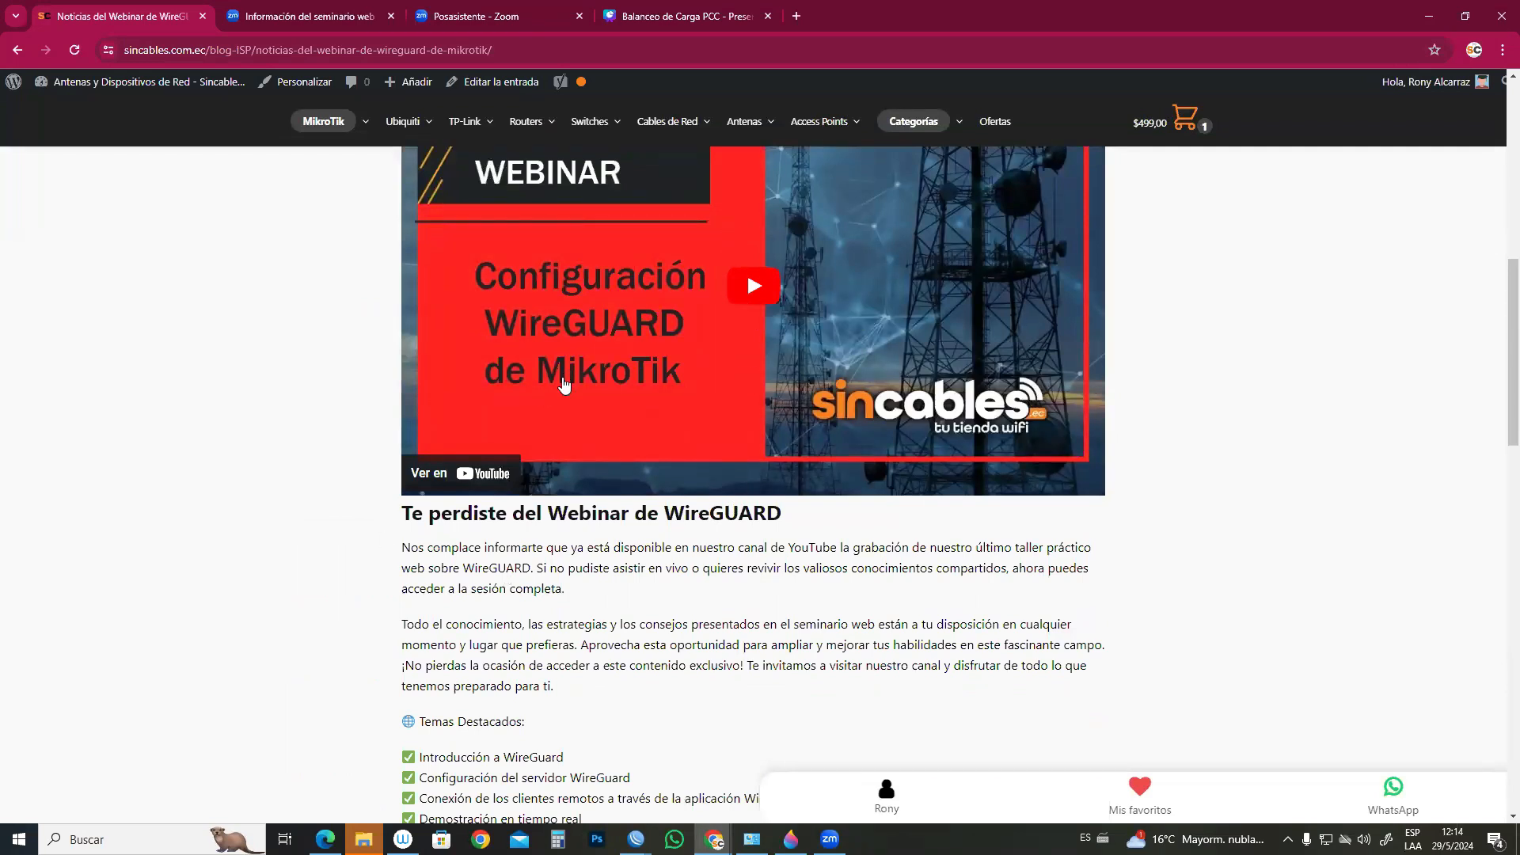
mouse_move(850, 123)
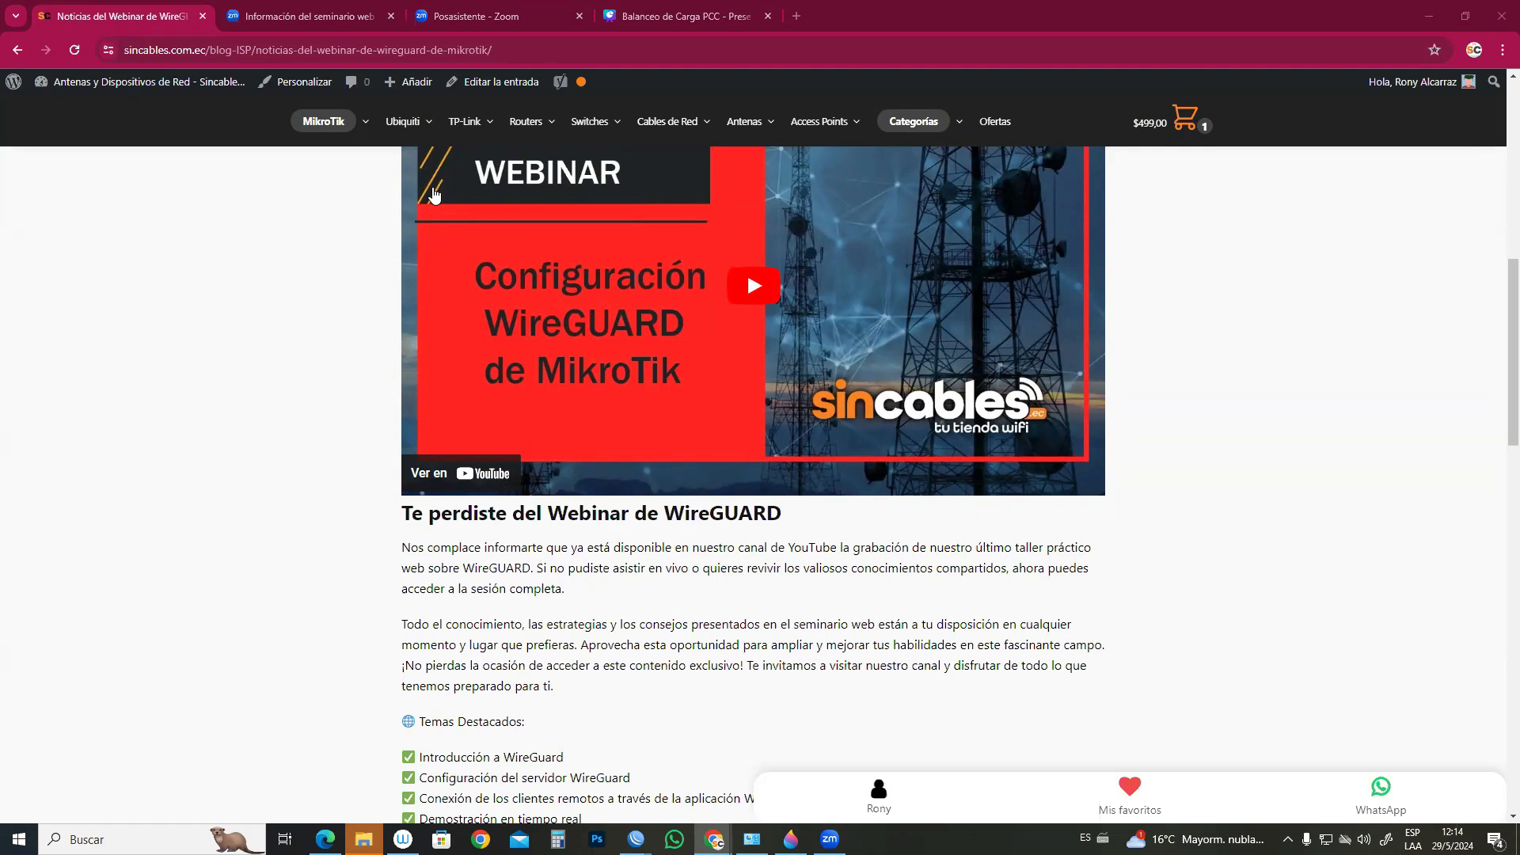
- Return to WinBox and start a prerouting mangle rule with In. Interface List LAN and connection mark HACIA ISP1 CONN
mouse_move(636, 839)
left_click(706, 747)
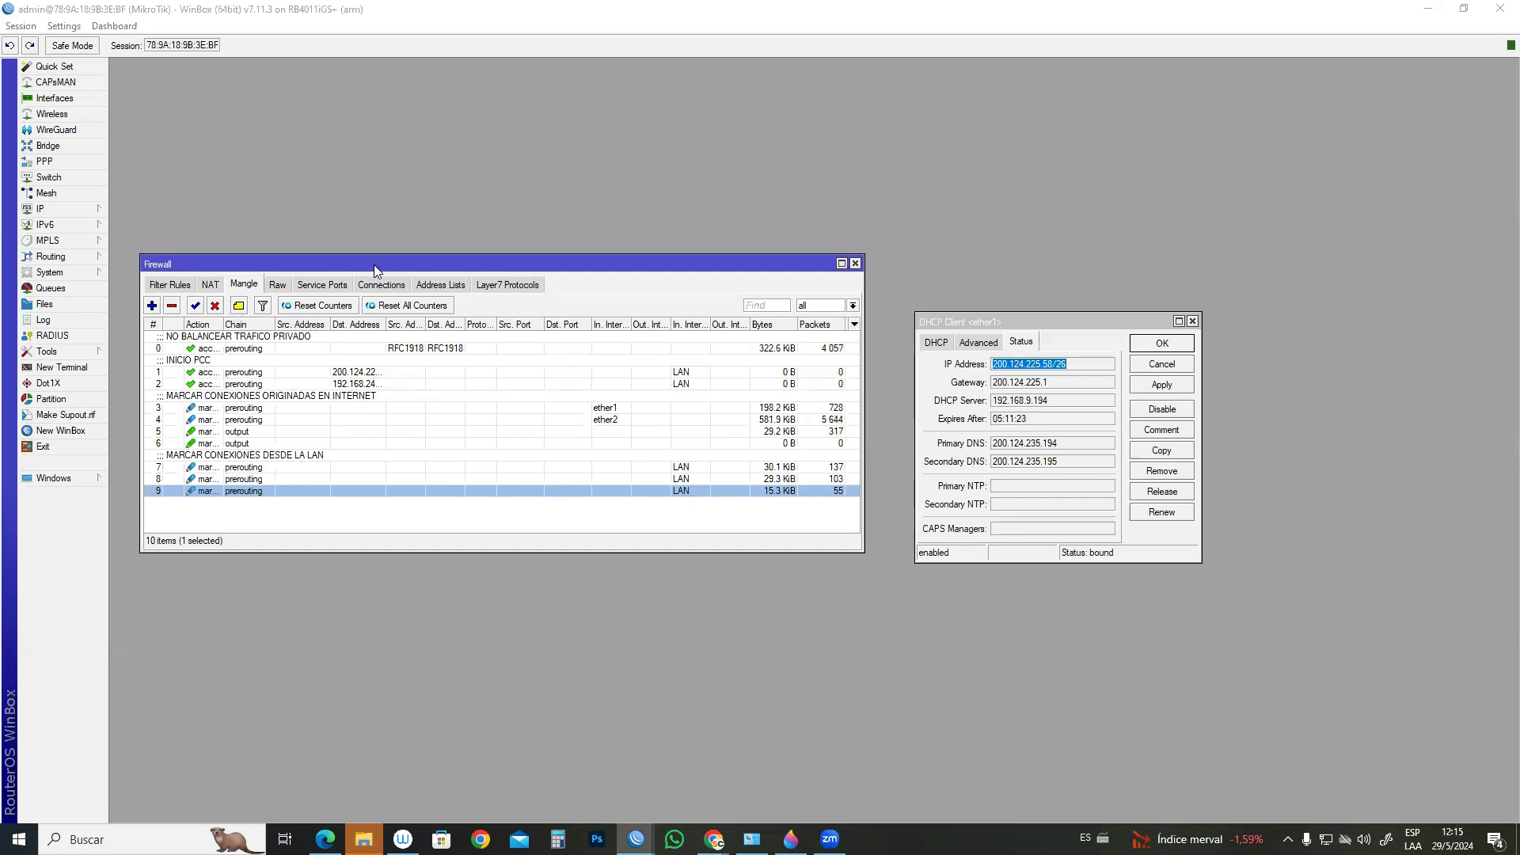
left_click(153, 307)
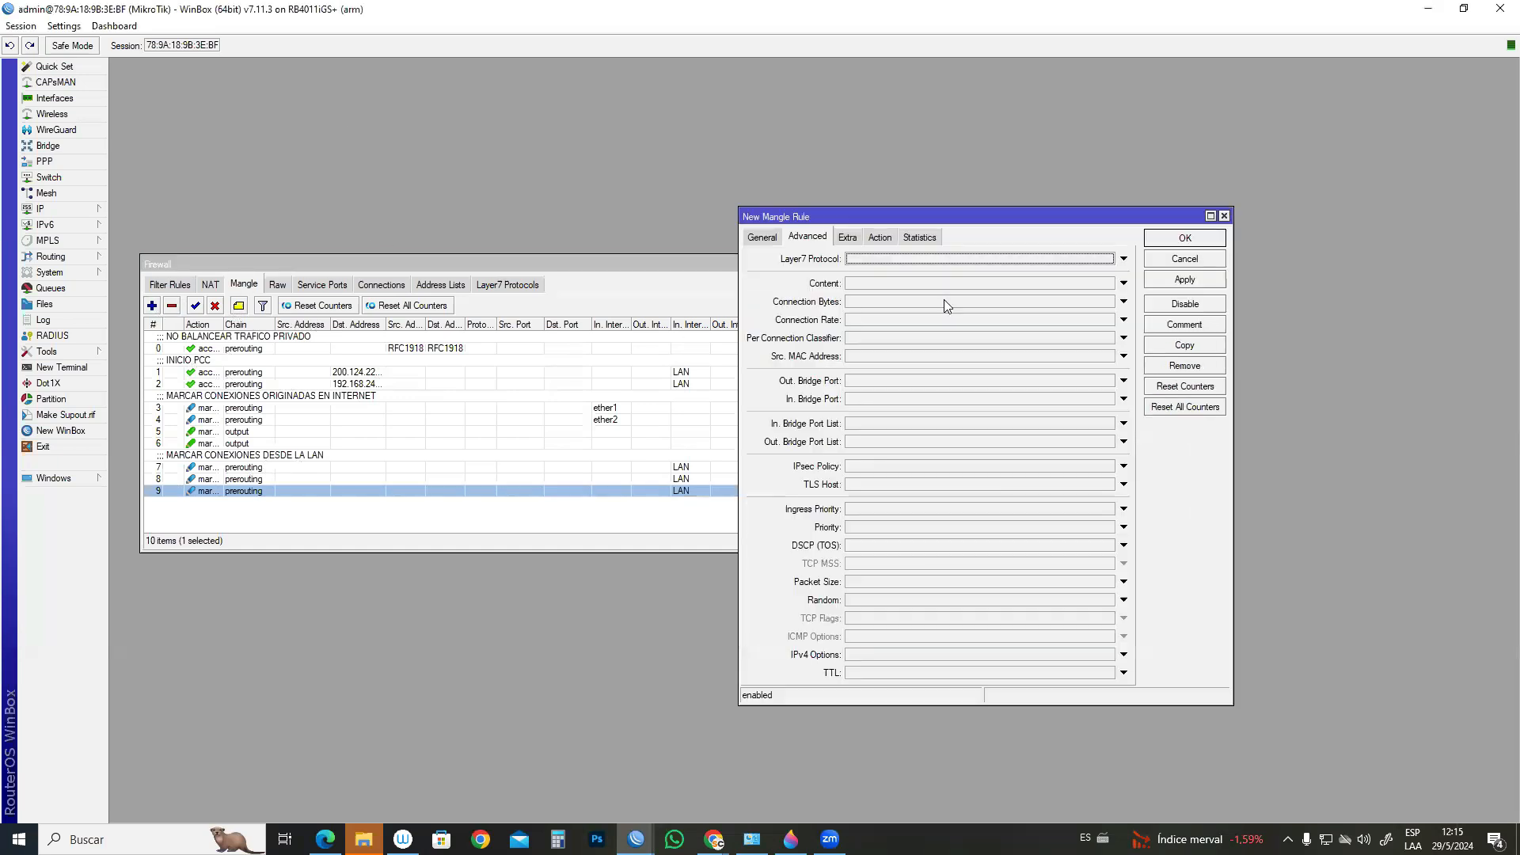
left_click(760, 240)
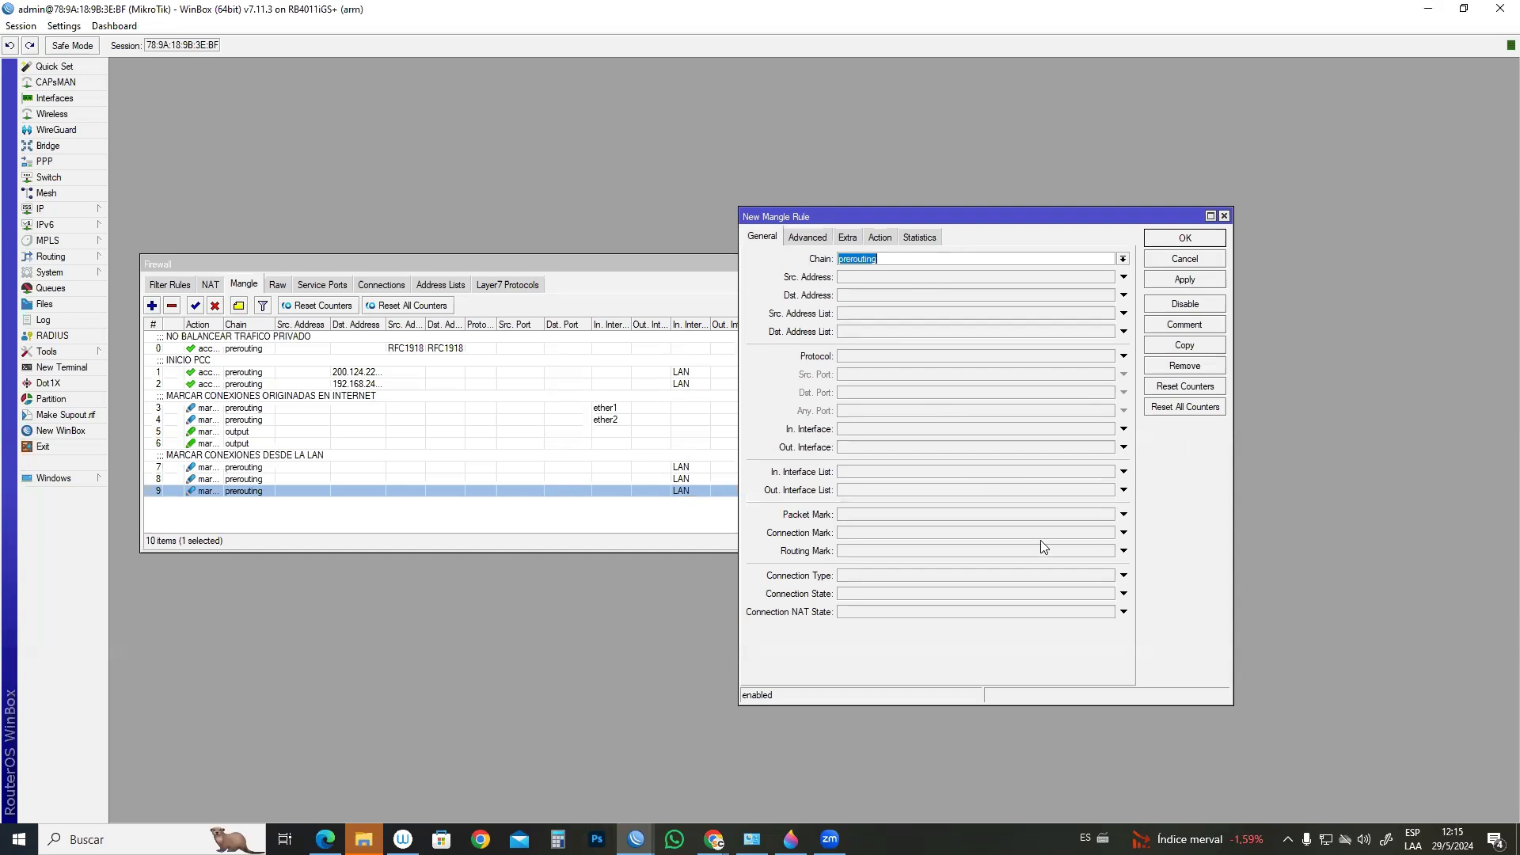
left_click(1124, 472)
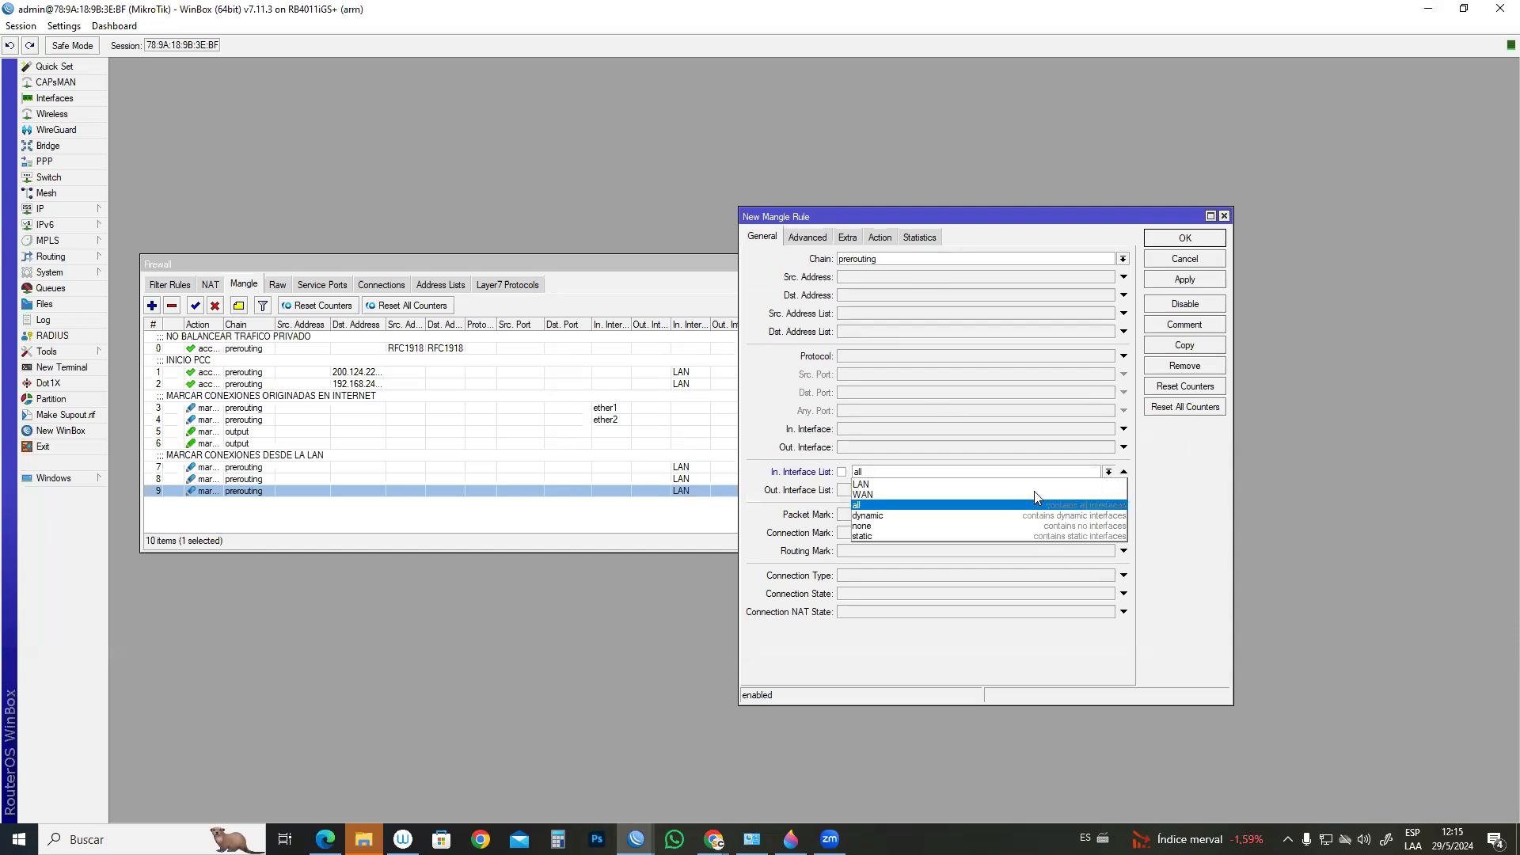
left_click(965, 484)
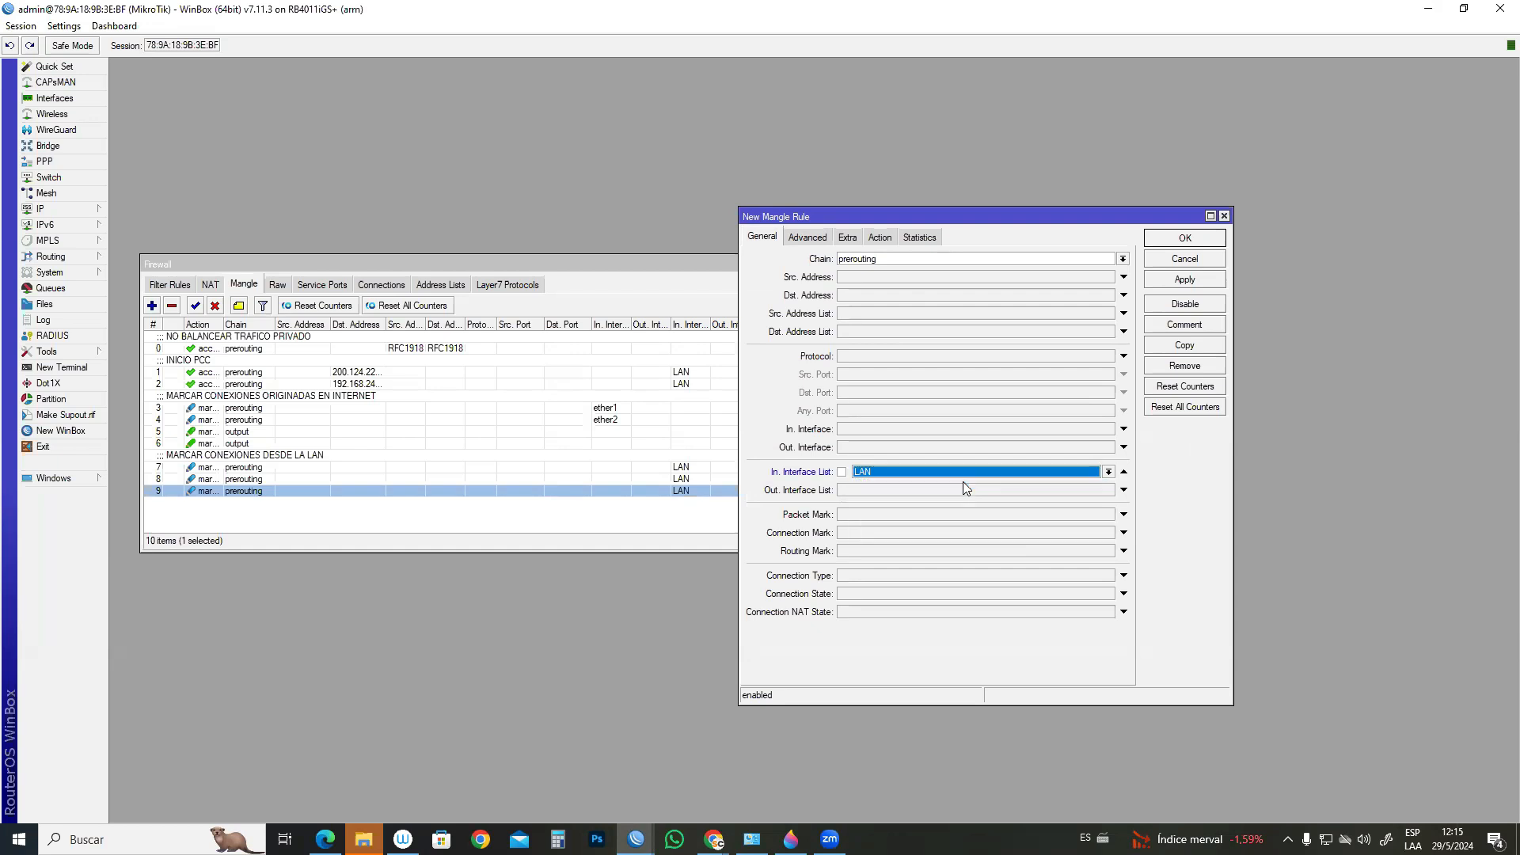
left_click(872, 534)
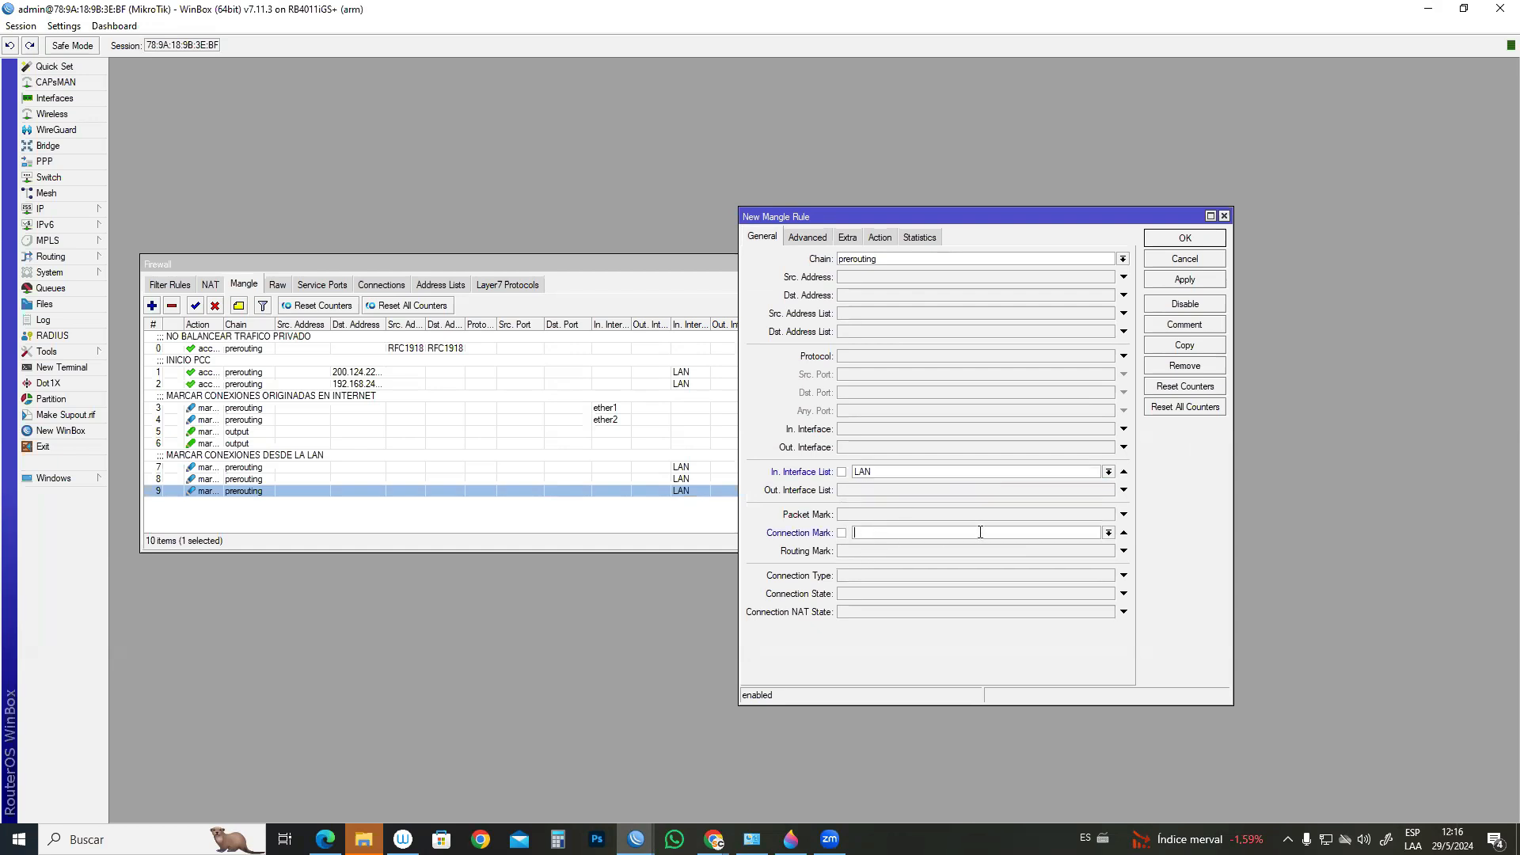
left_click(1108, 533)
left_click(947, 546)
- Set the rule's action to mark routing with new routing mark HACIA ISP1, disable passthrough and apply it
left_click(880, 237)
left_click(869, 260)
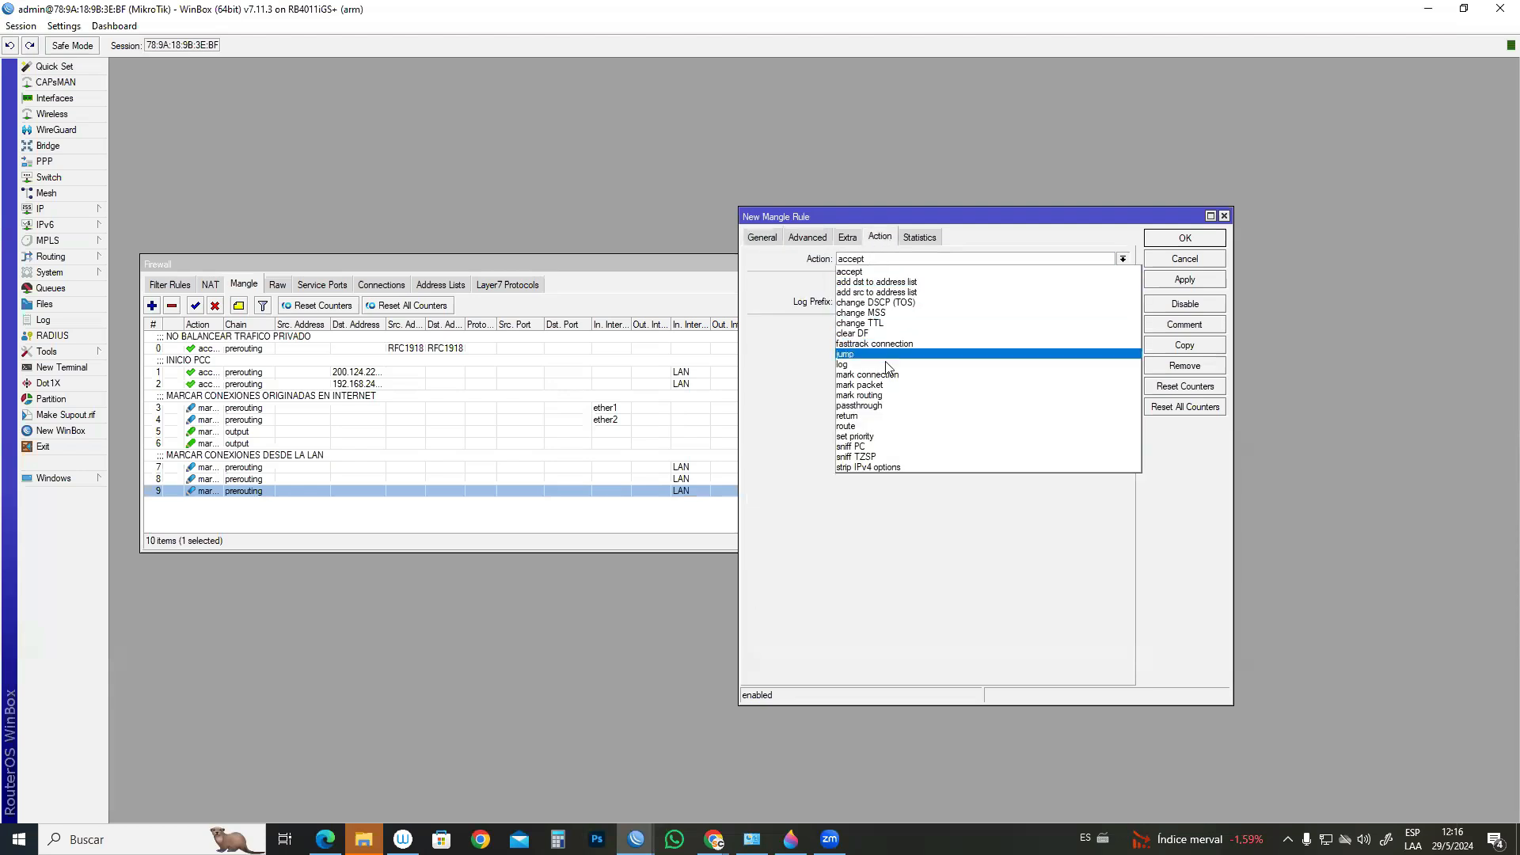
left_click(887, 395)
left_click(880, 327)
left_click(859, 351)
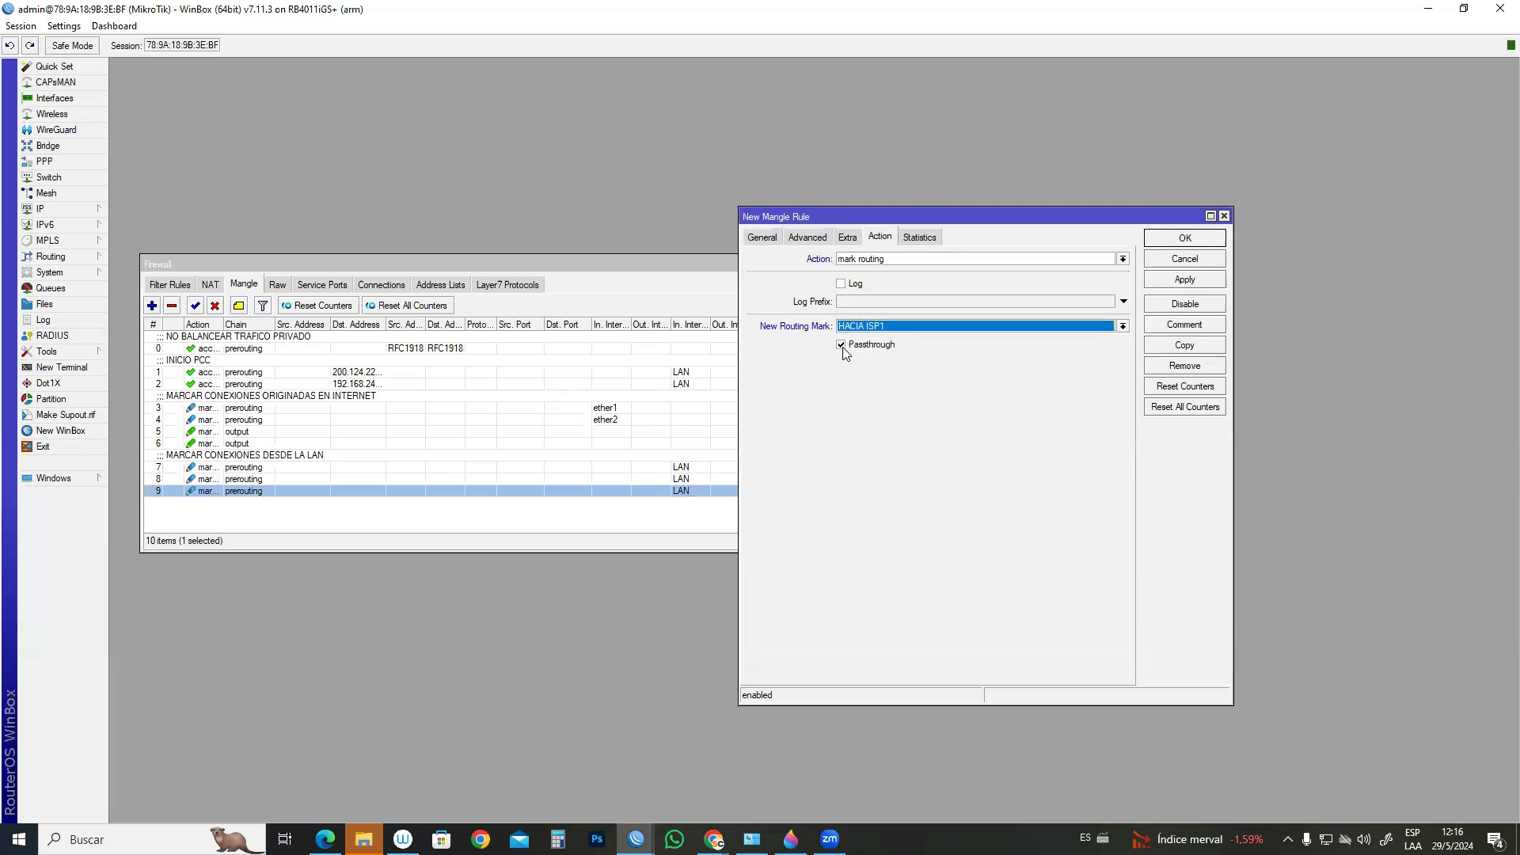
left_click(843, 346)
left_click(1170, 288)
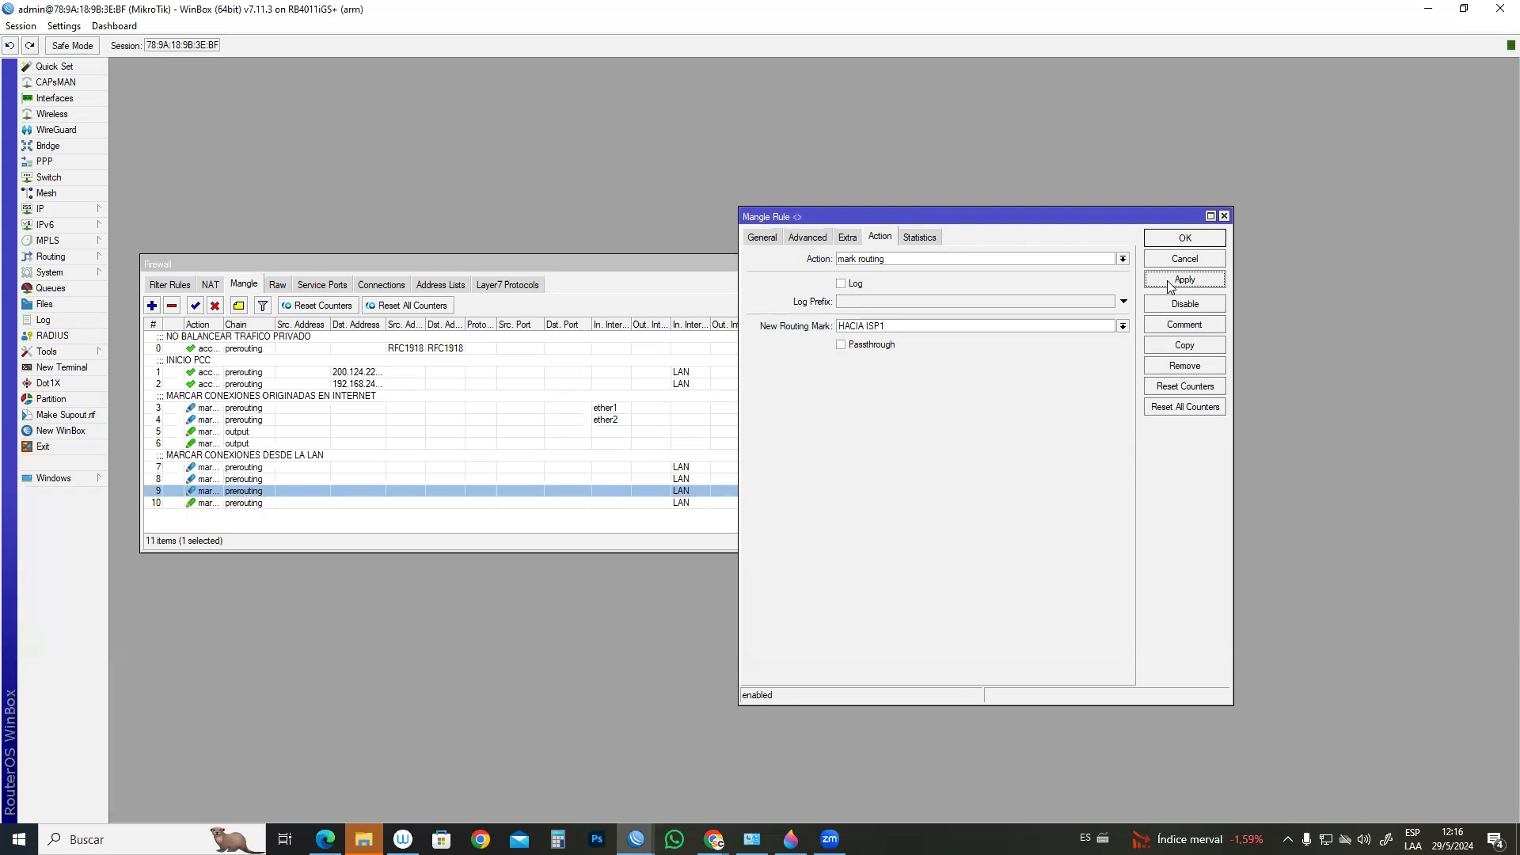
- Reopen mangle rule 10 and review its matching conditions and routing mark action
double_click(217, 500)
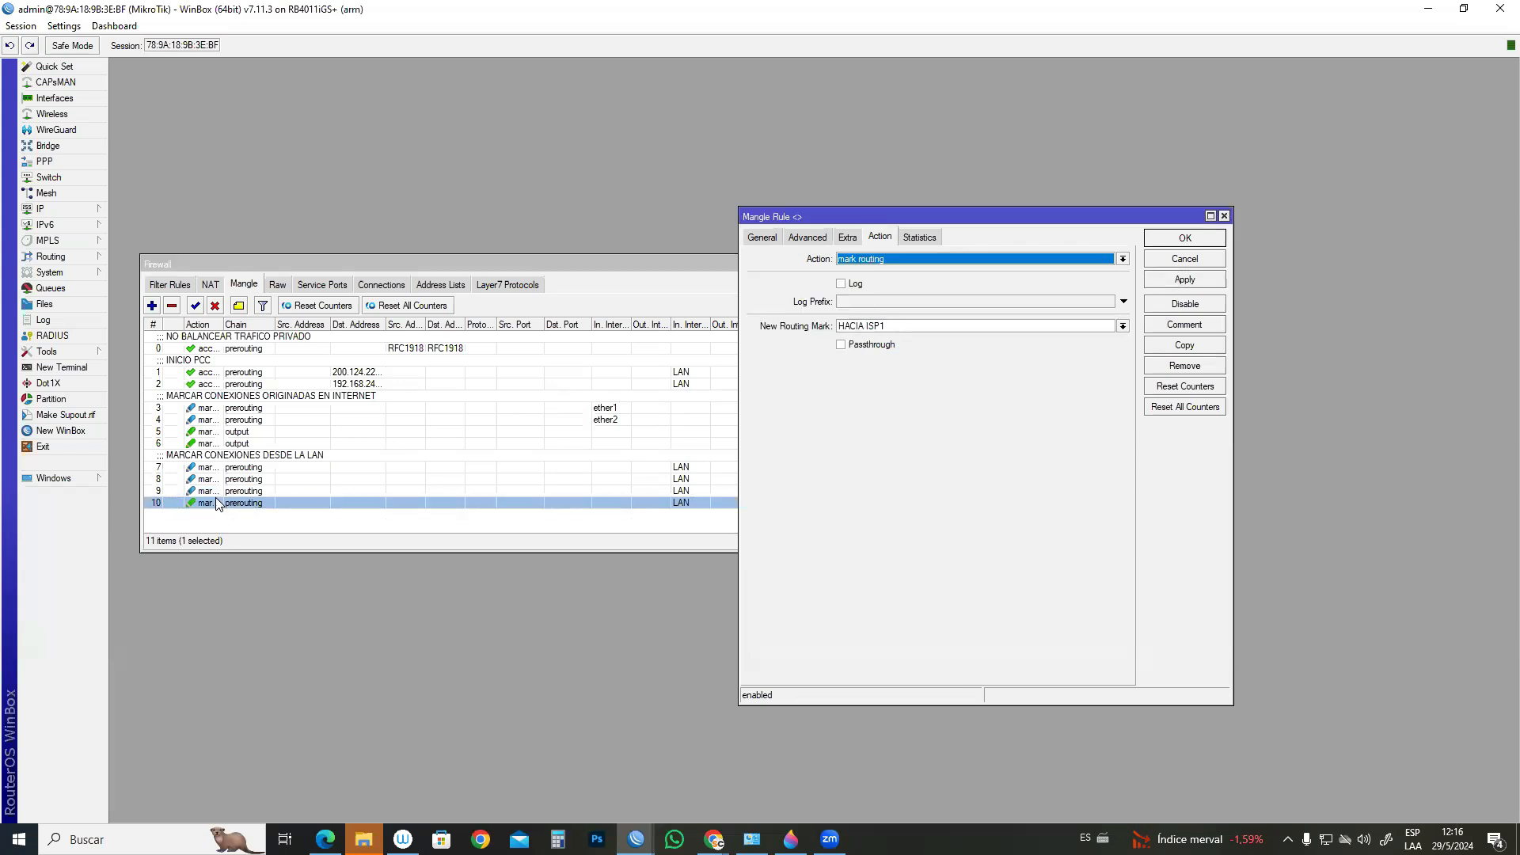
left_click(764, 237)
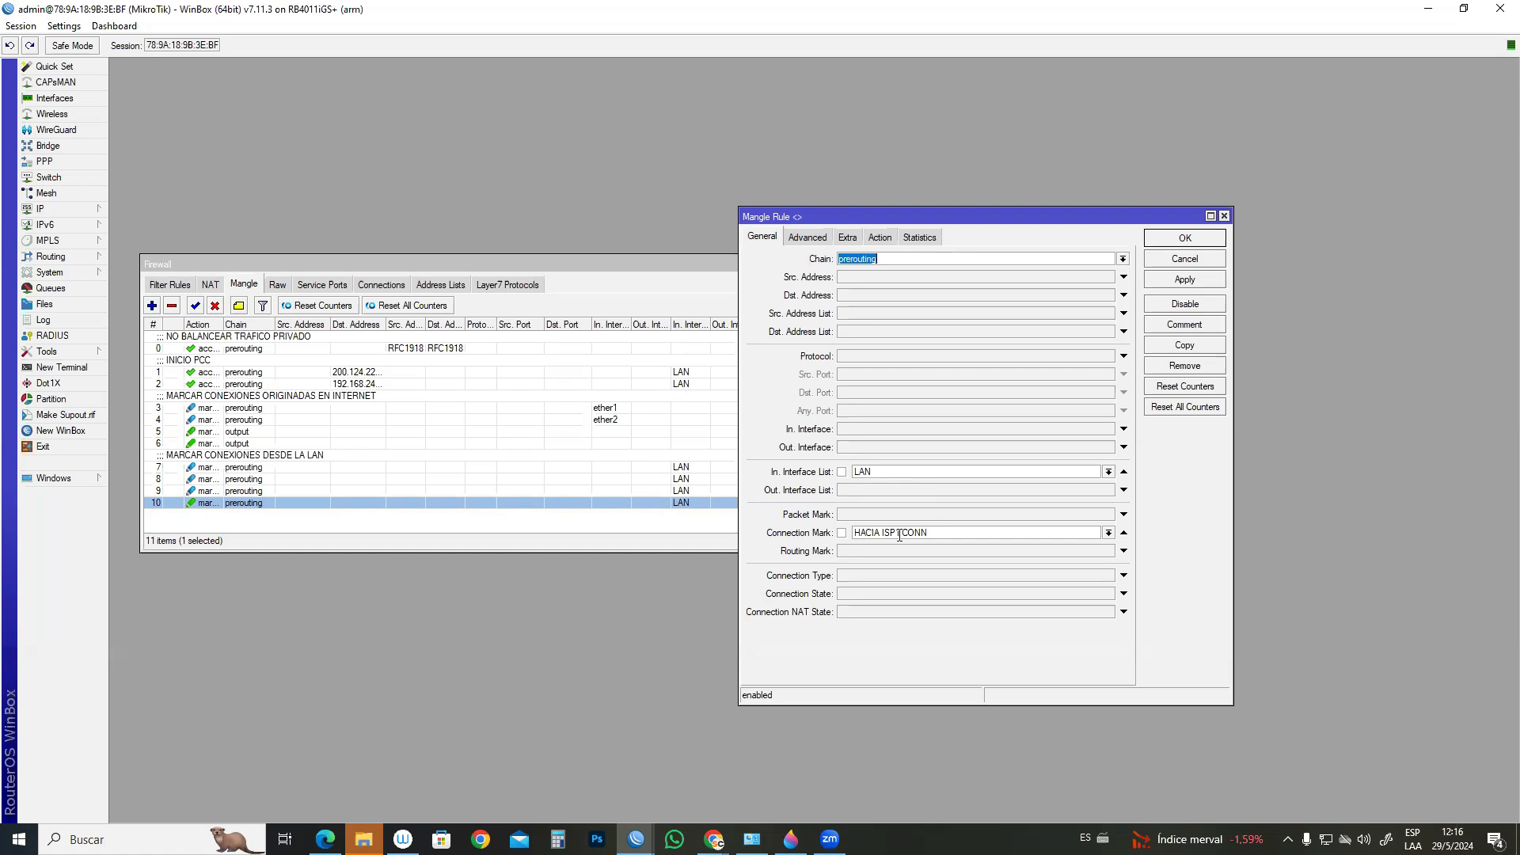
left_click(881, 236)
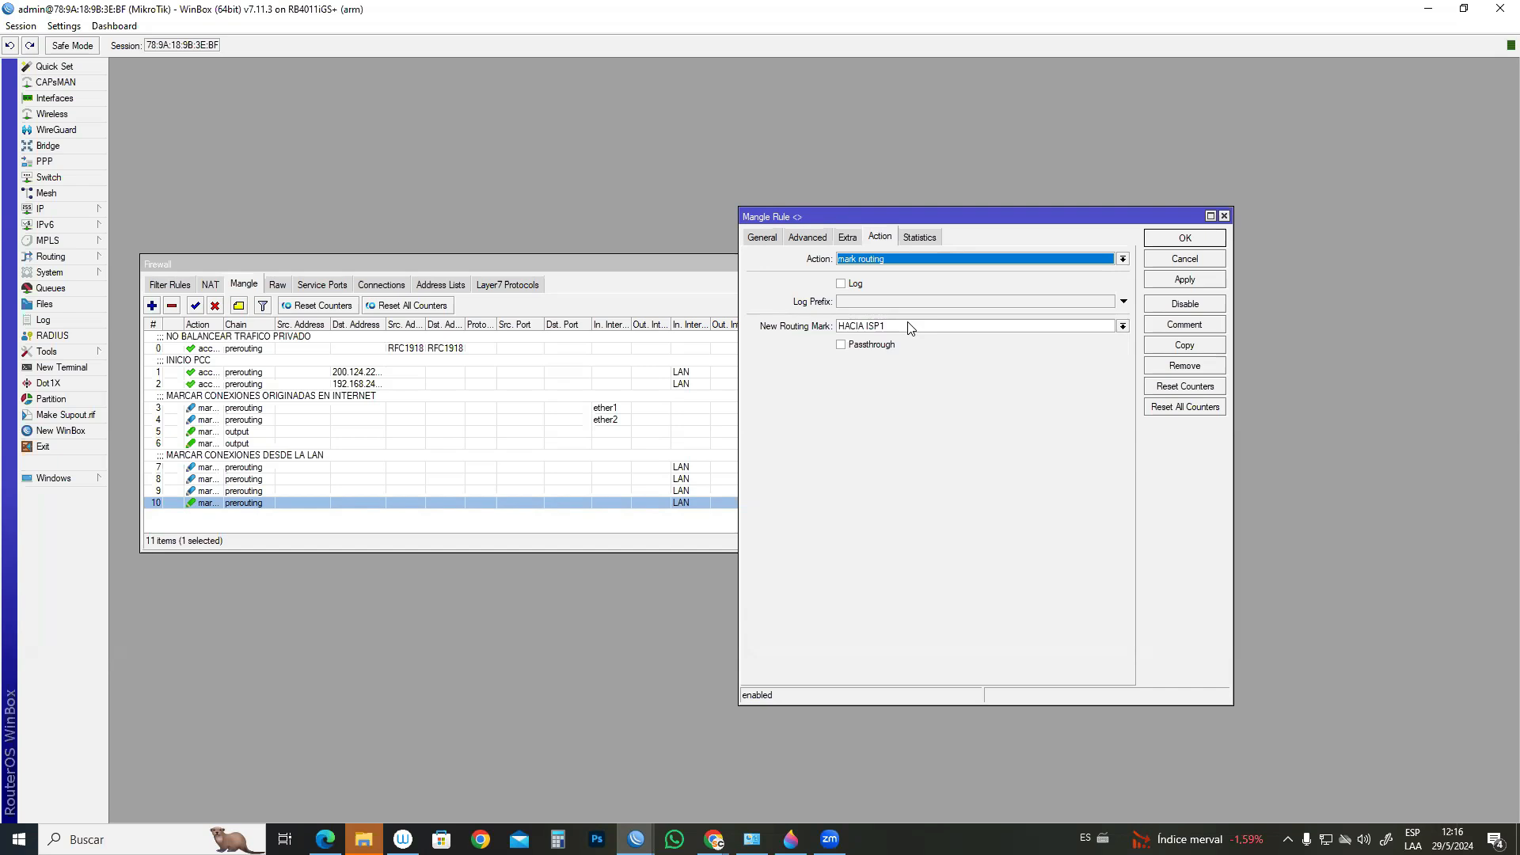
- Open mangle rule 8 to examine its connection mark action, per-connection classifier and general conditions, and close it
left_click(216, 480)
double_click(216, 481)
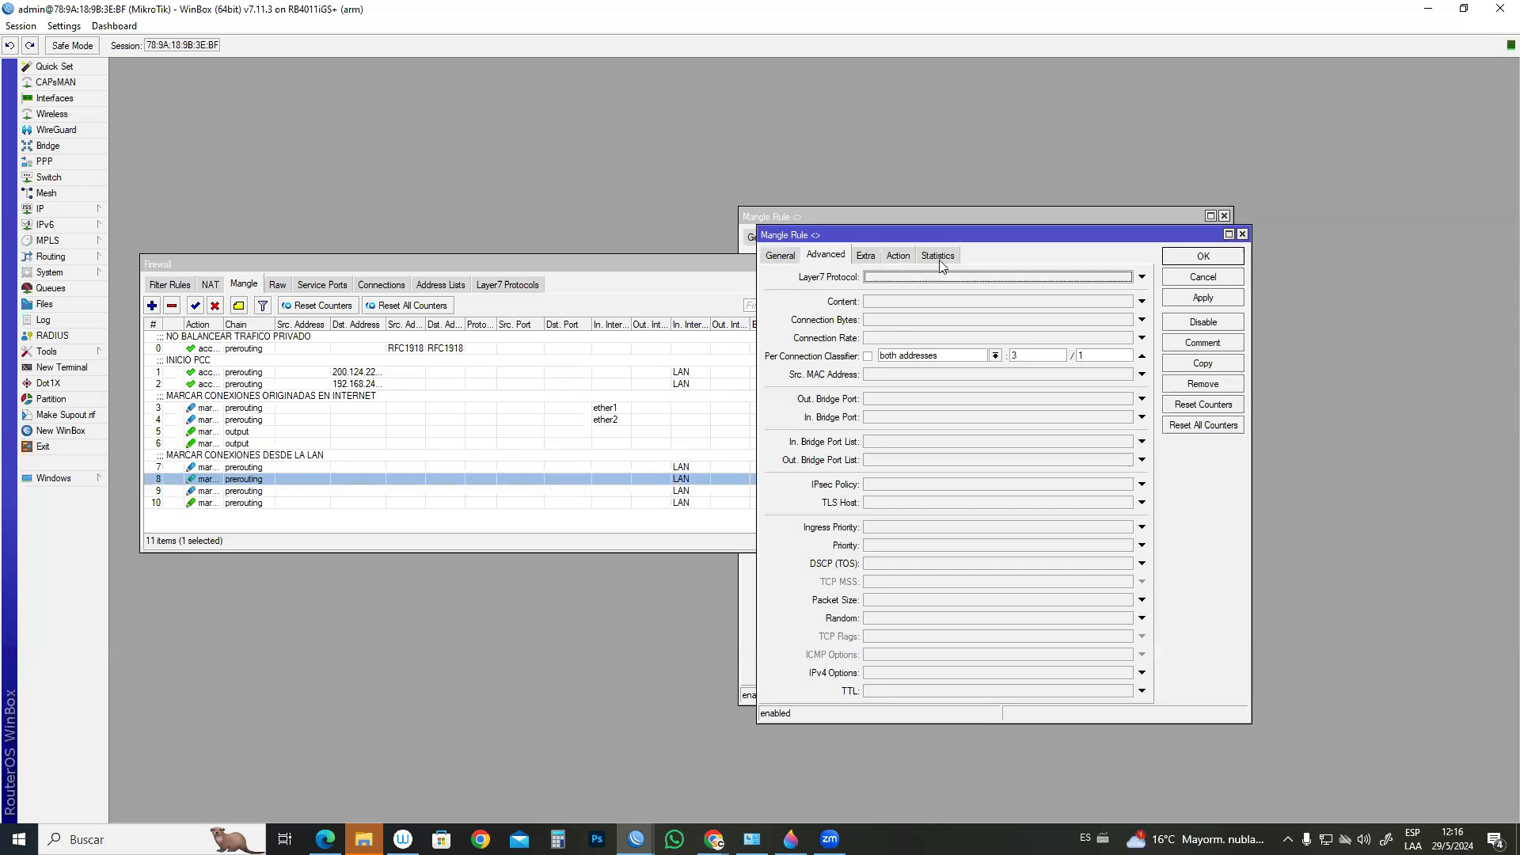
left_click(902, 254)
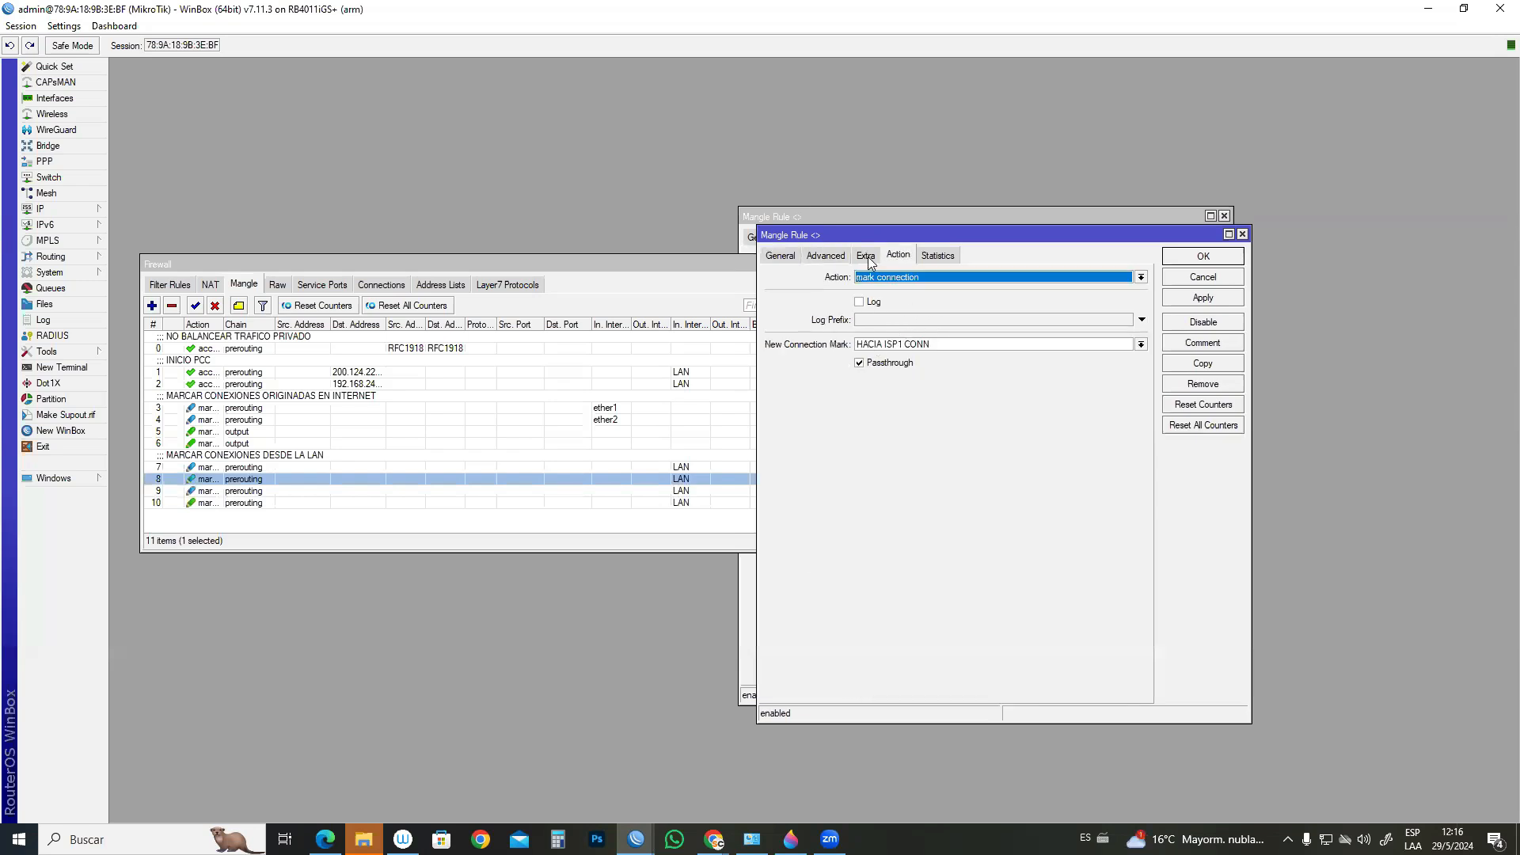
left_click(867, 256)
left_click(824, 256)
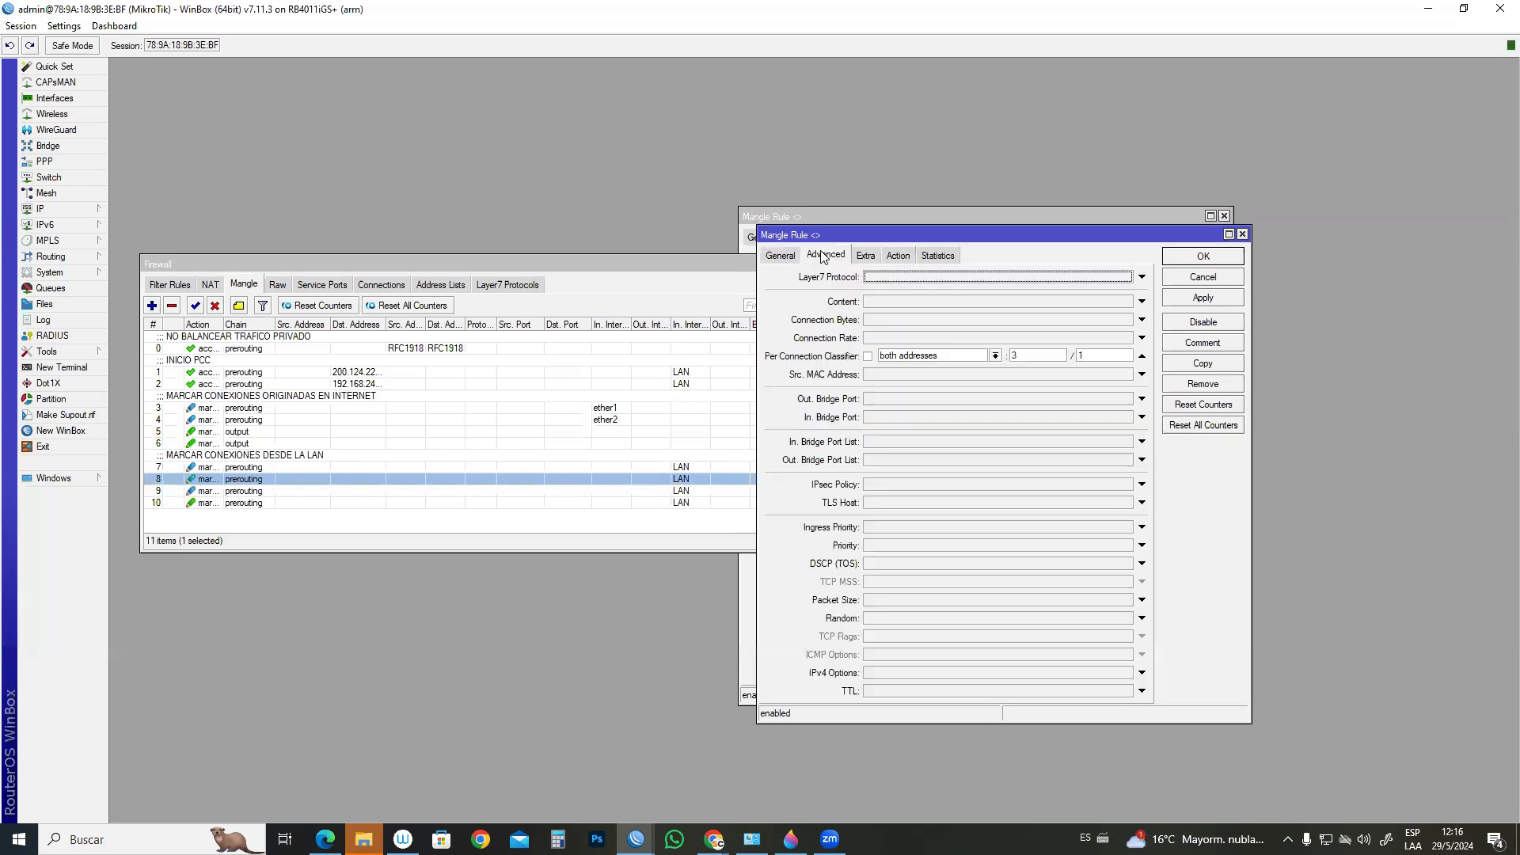
left_click(781, 256)
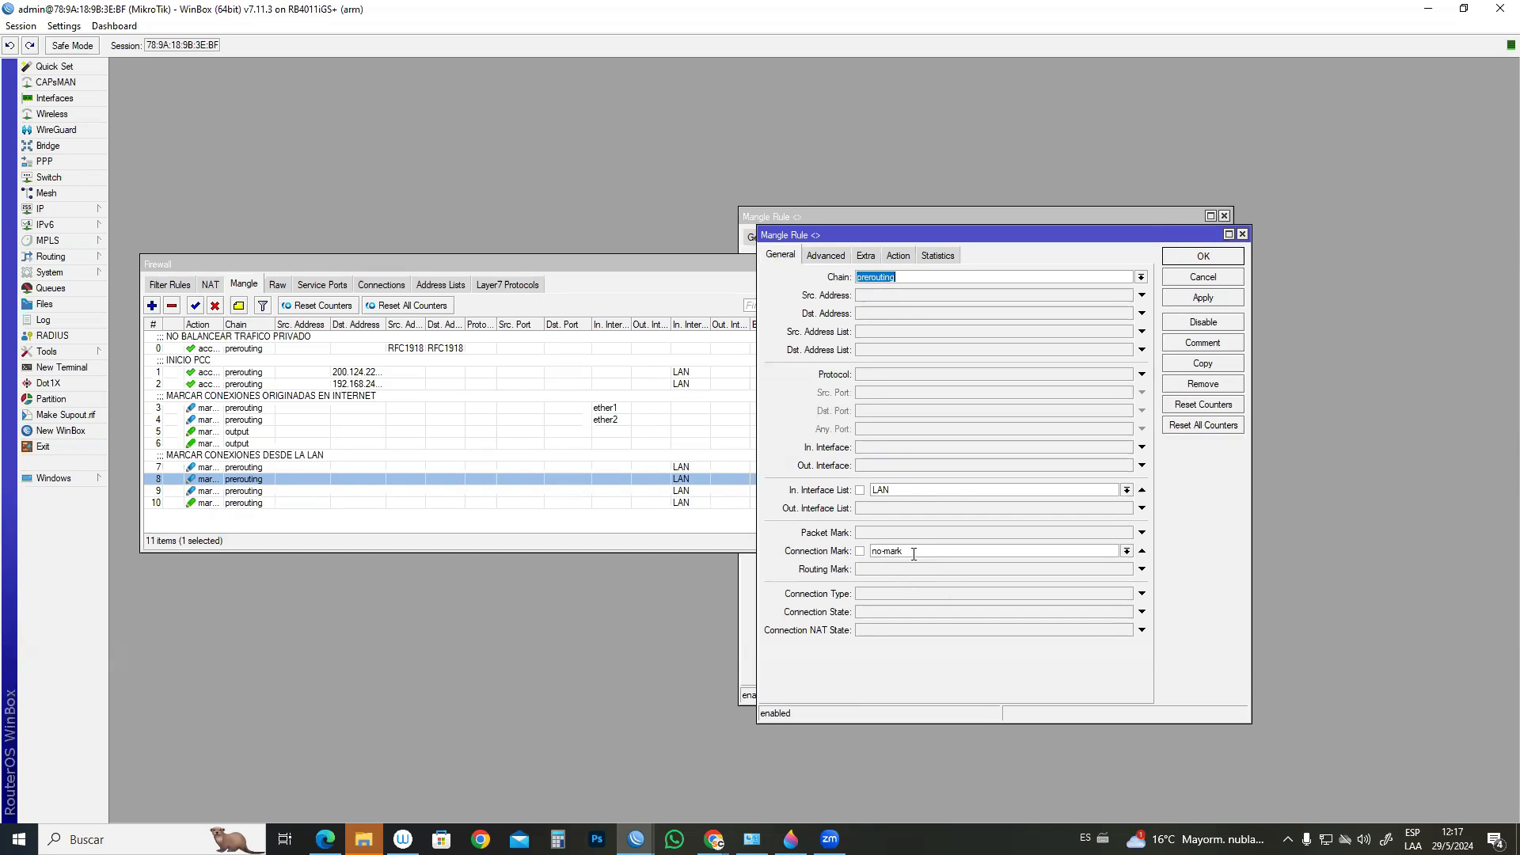
left_click(1242, 235)
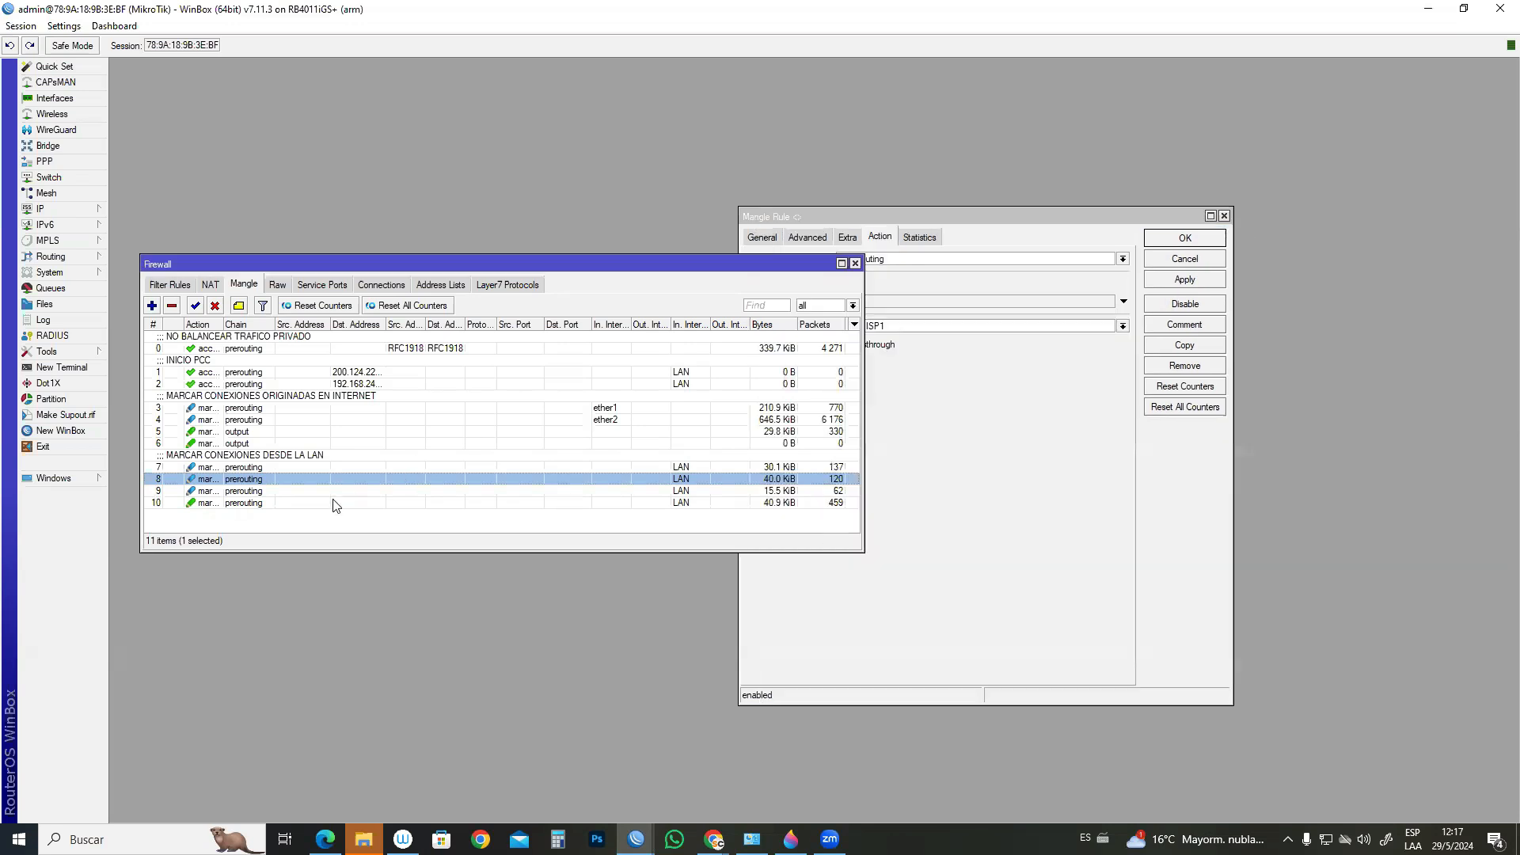
- Go back to mangle rule 10 and compare its incoming connection mark with the routing mark it assigns
double_click(234, 504)
left_click(764, 237)
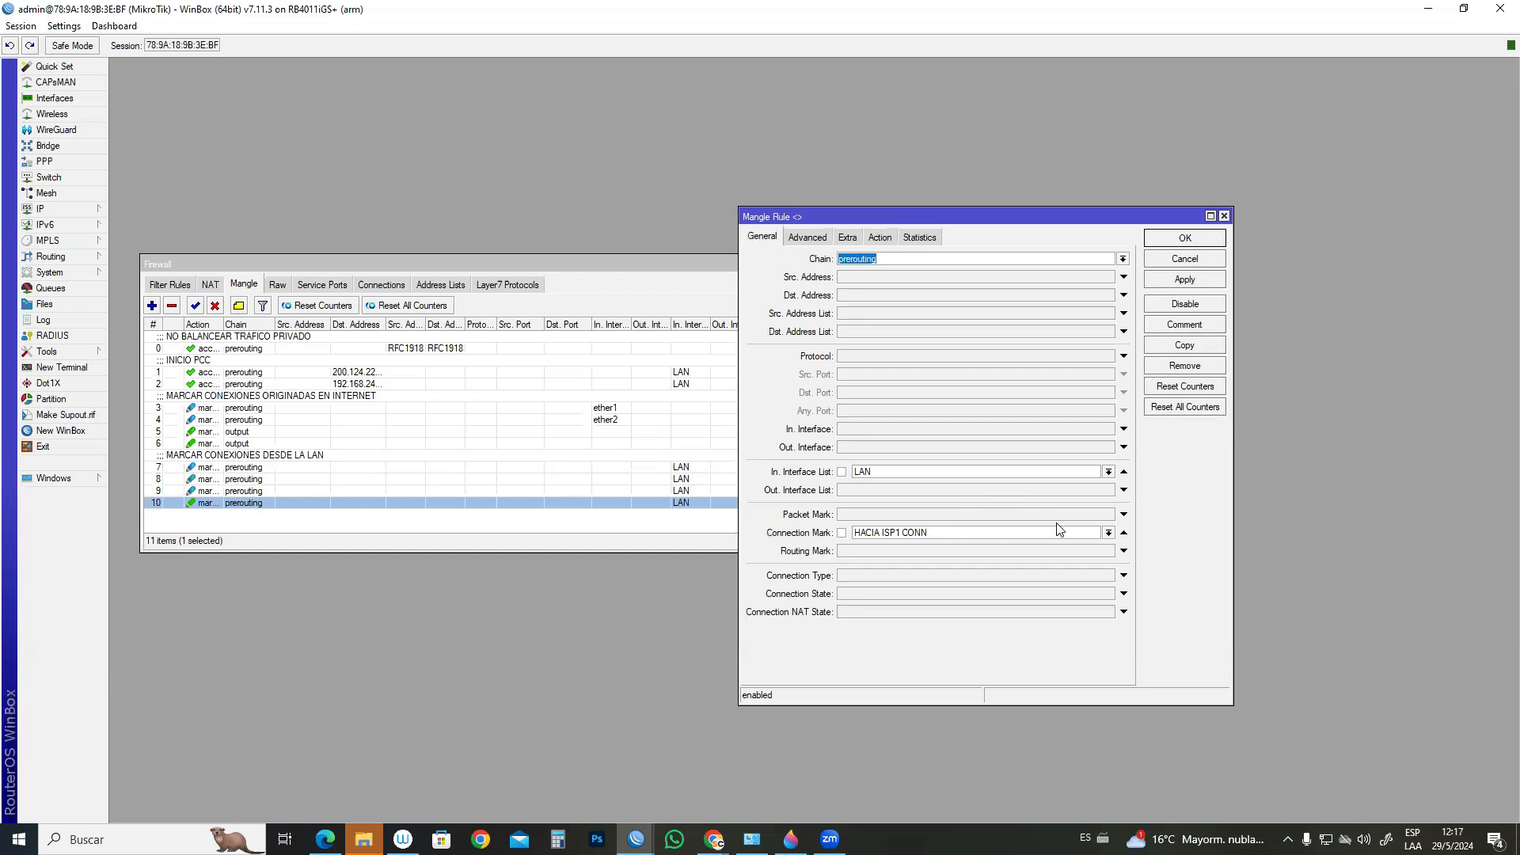
left_click(880, 238)
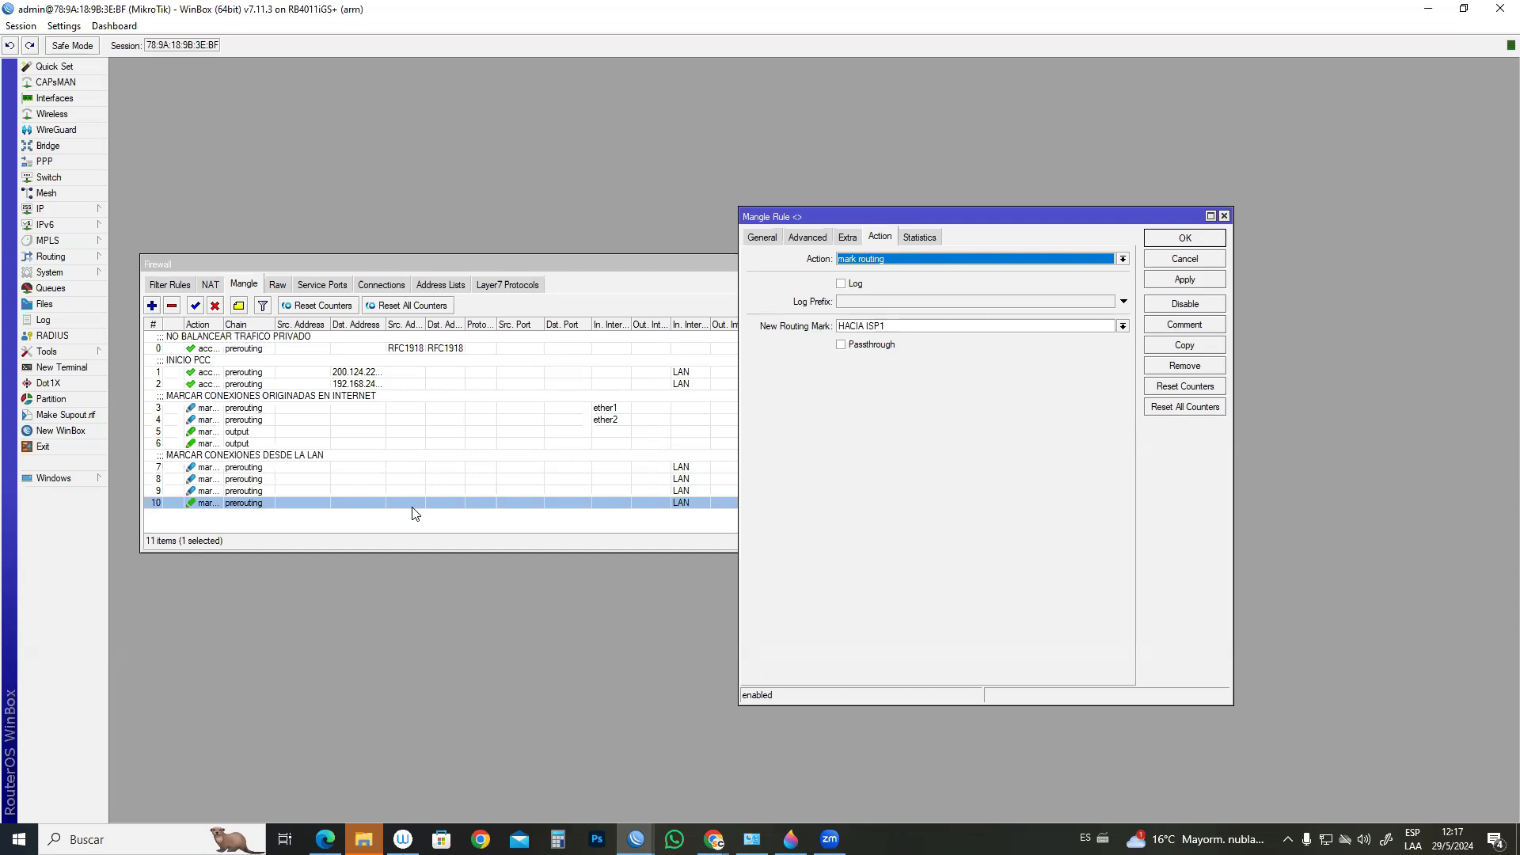
- Compare mangle rule 10's incoming connection mark with its new routing mark once more
left_click(763, 238)
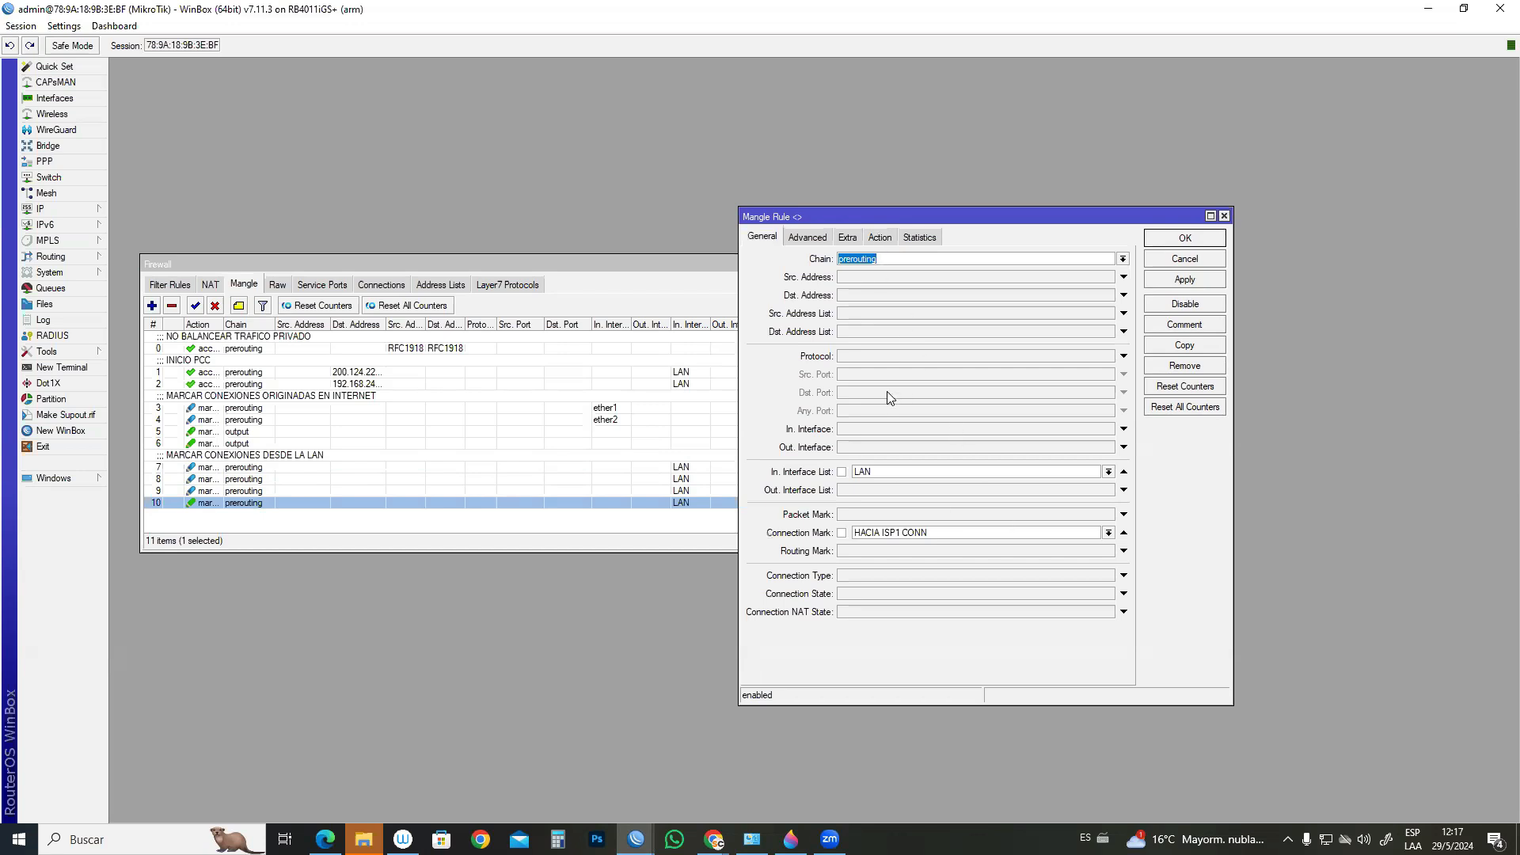
left_click_drag(931, 532, 853, 532)
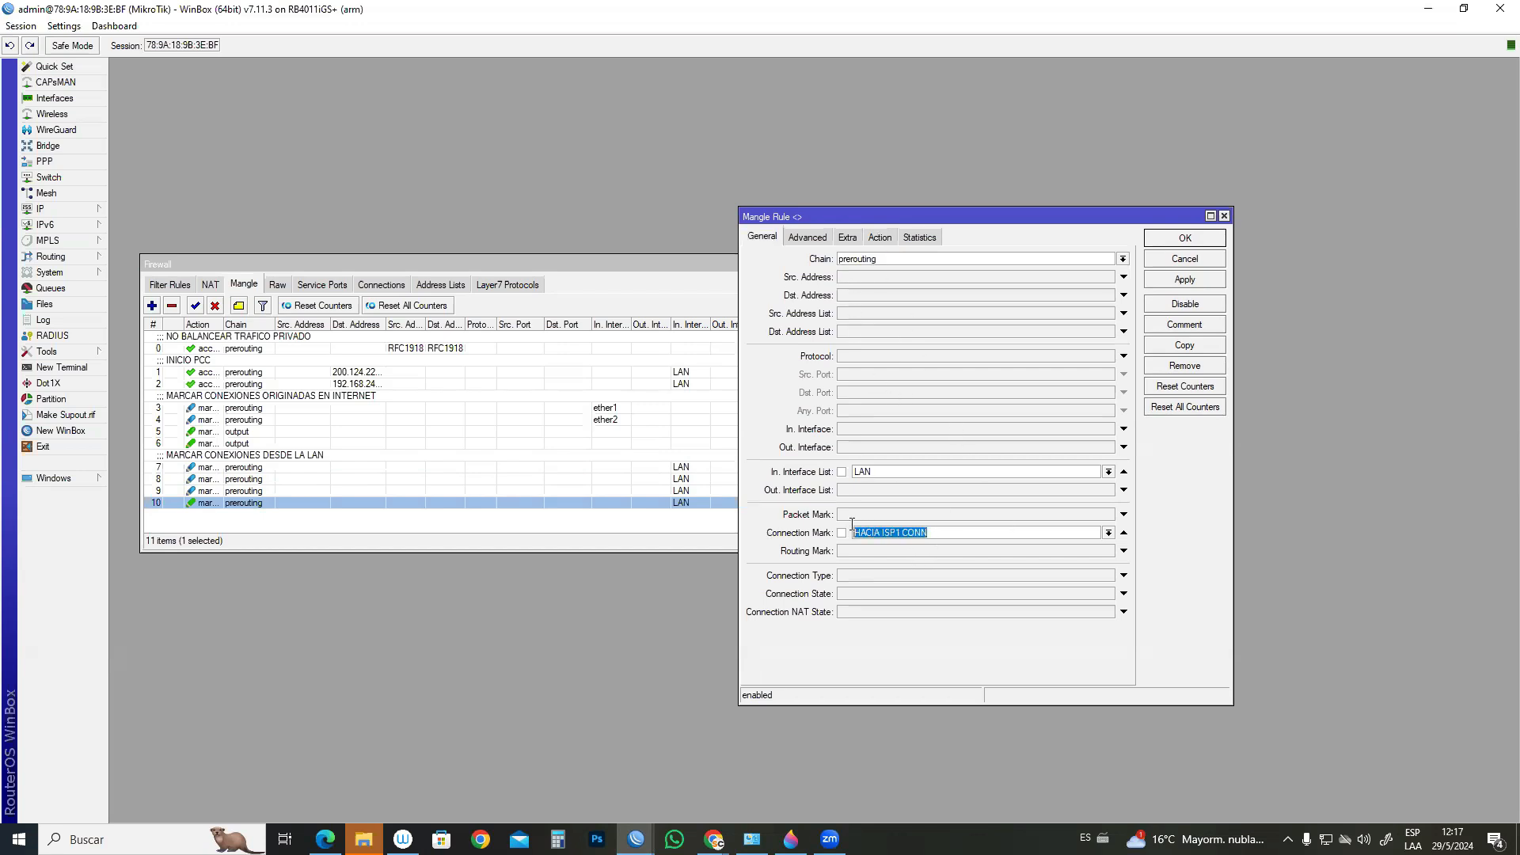
left_click(878, 239)
left_click(899, 327)
left_click(899, 326)
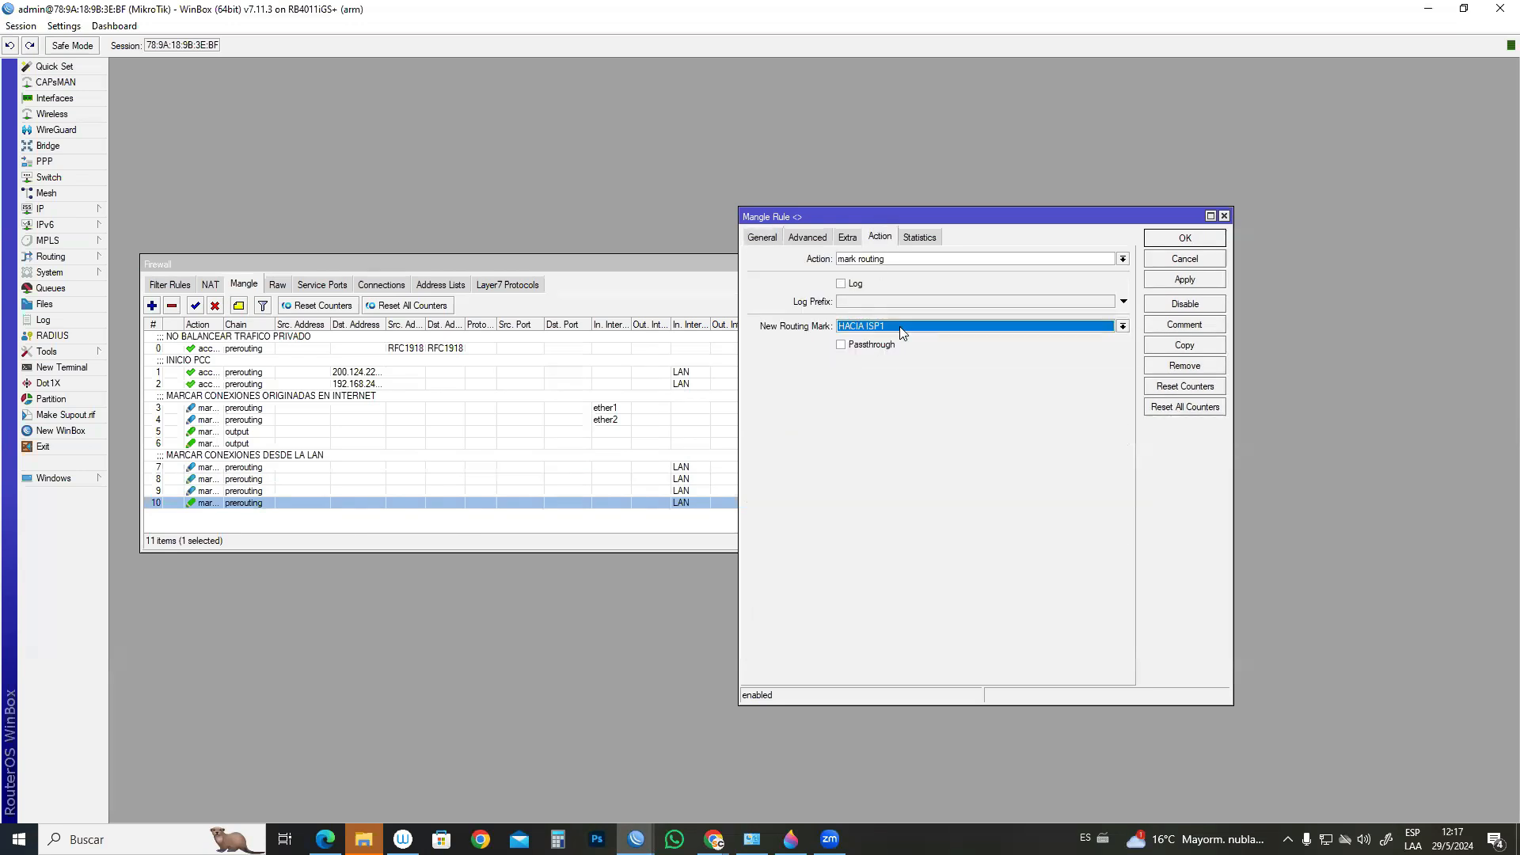
left_click(767, 237)
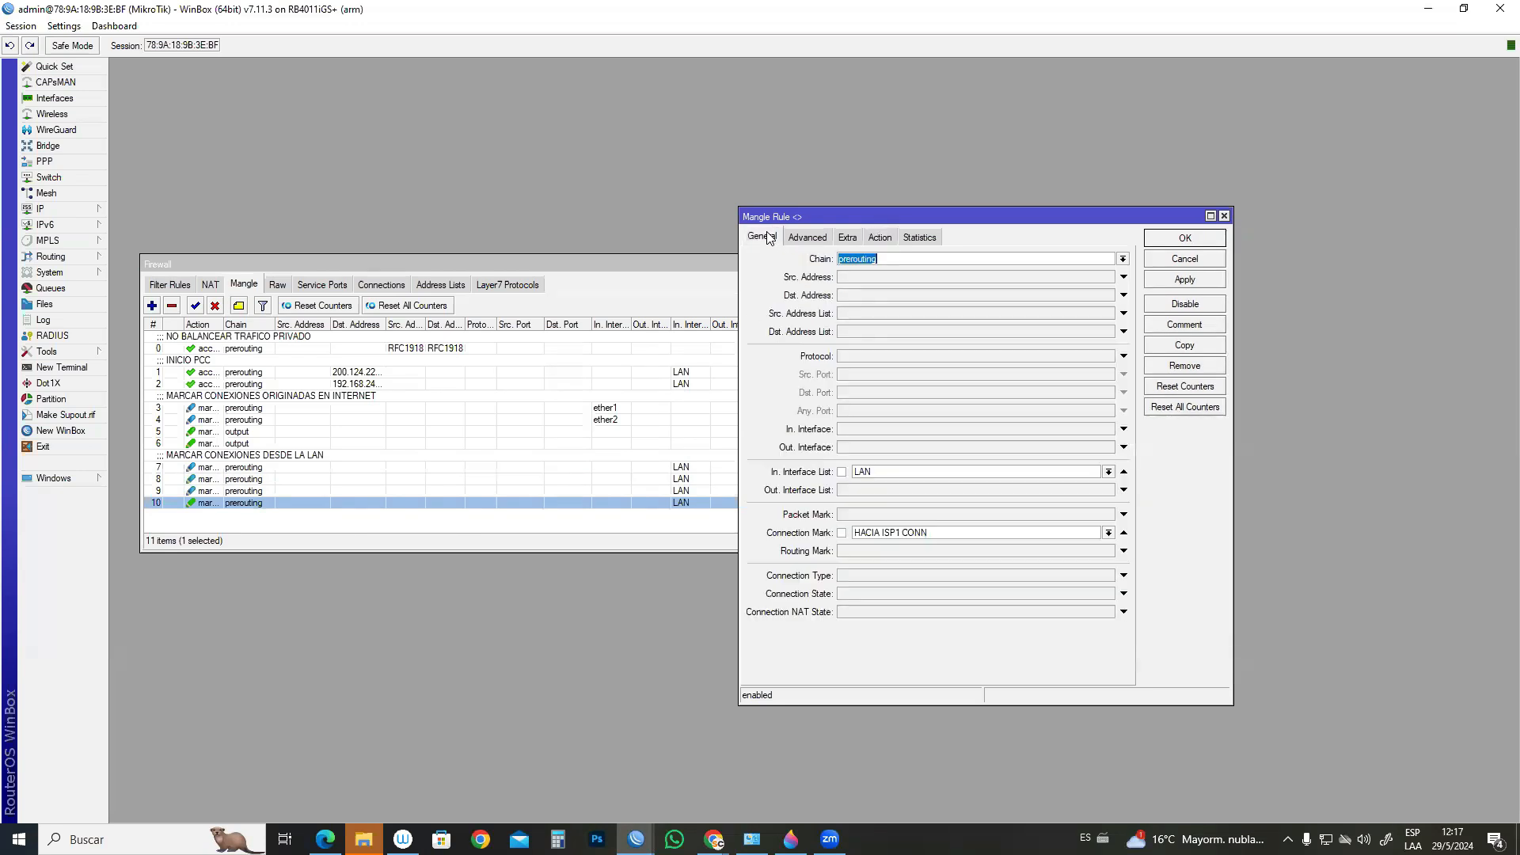
- Duplicate mangle rule 10 with connection mark HACIA ISP2 CONN and the matching ISP2 routing mark, save it and close the original
left_click(1184, 346)
left_click(1052, 553)
left_click(1126, 551)
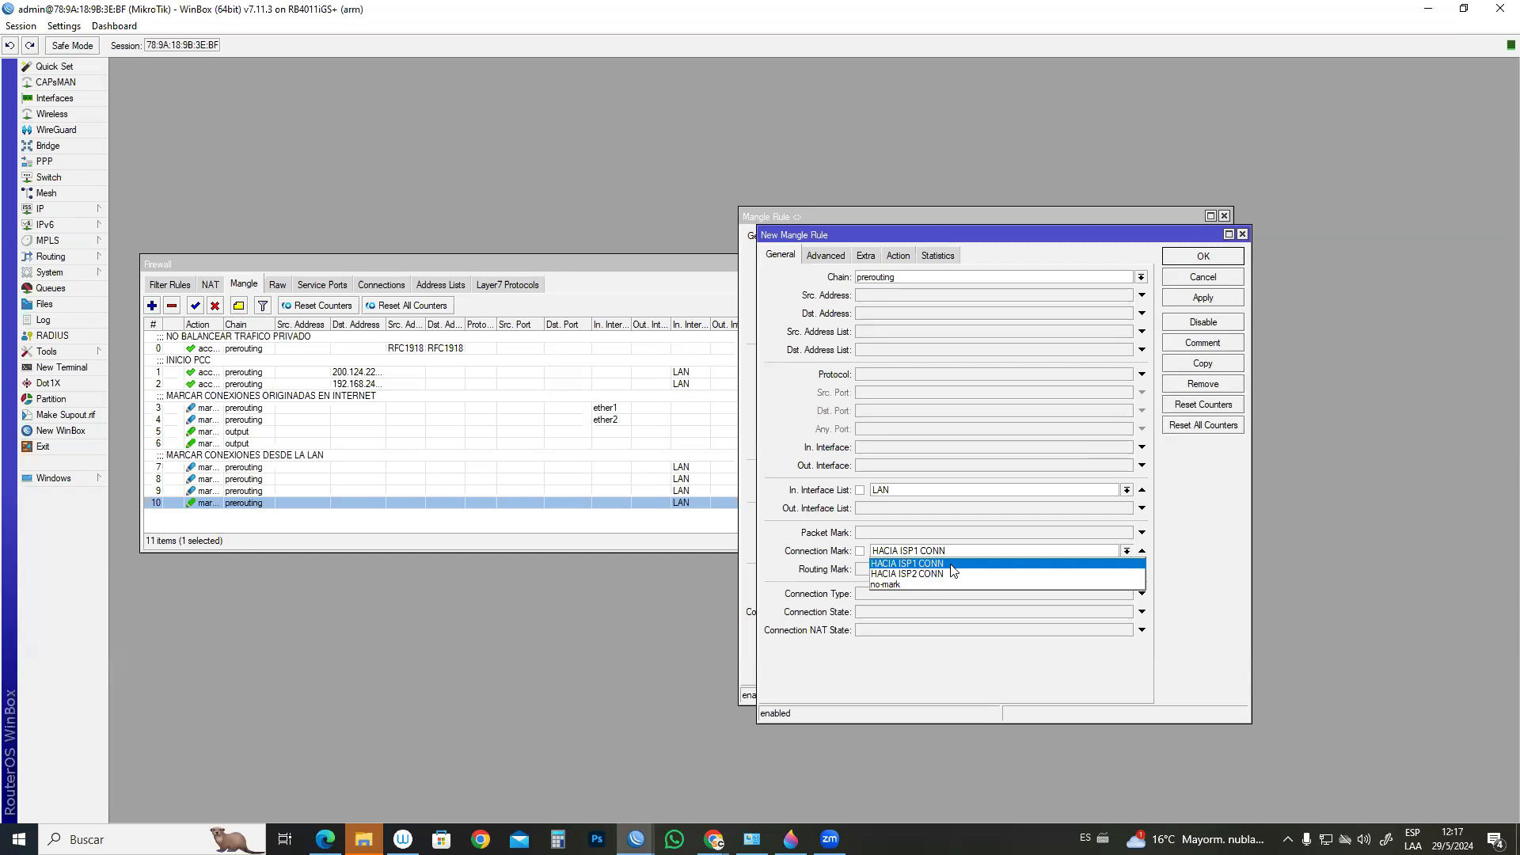
left_click(959, 574)
left_click(901, 255)
left_click(931, 345)
left_click(962, 379)
left_click(1203, 256)
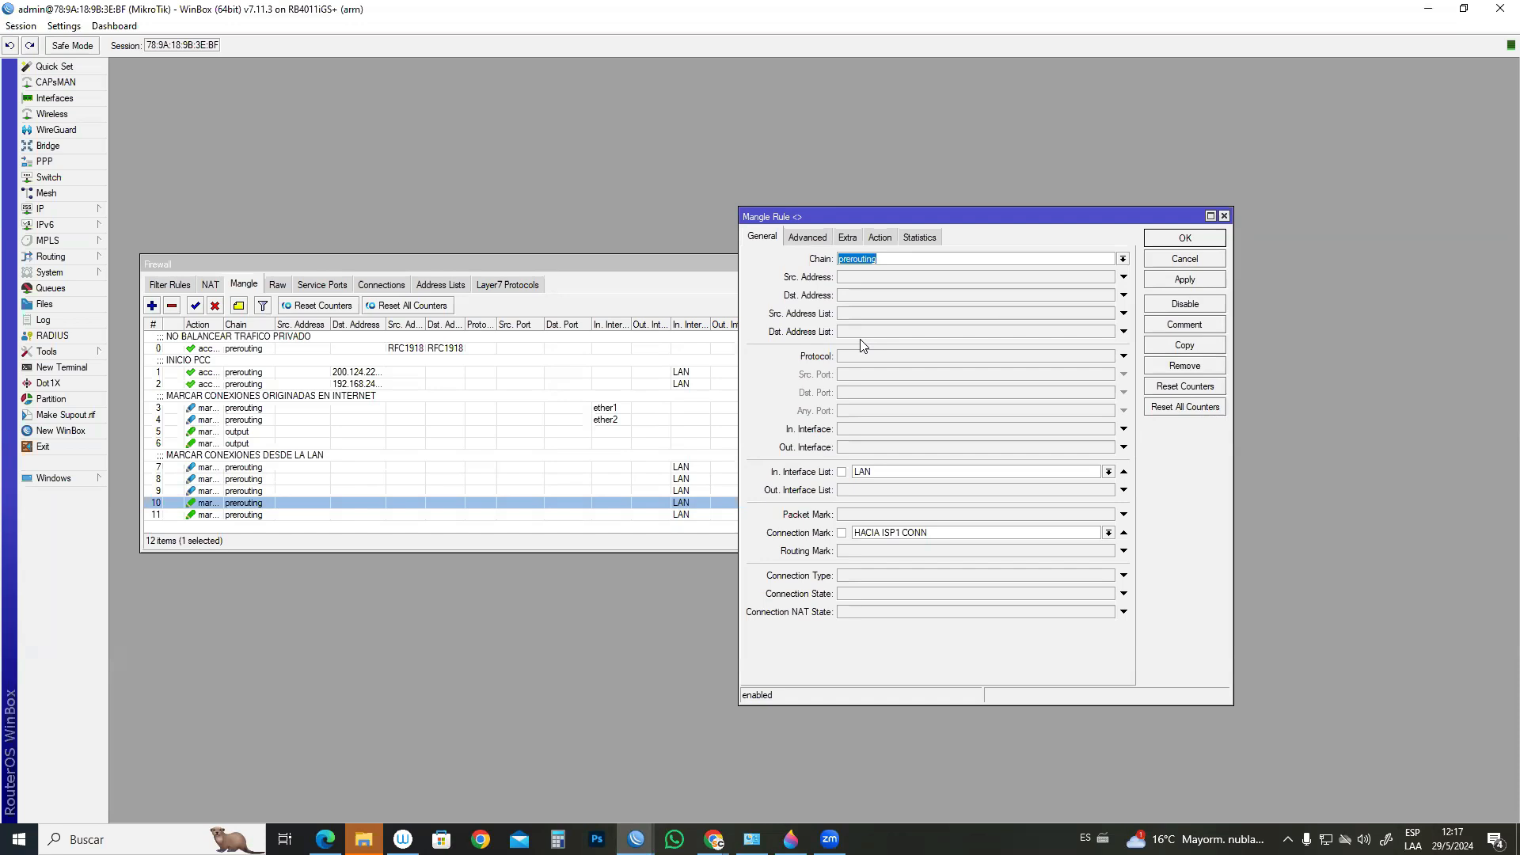
left_click(1224, 216)
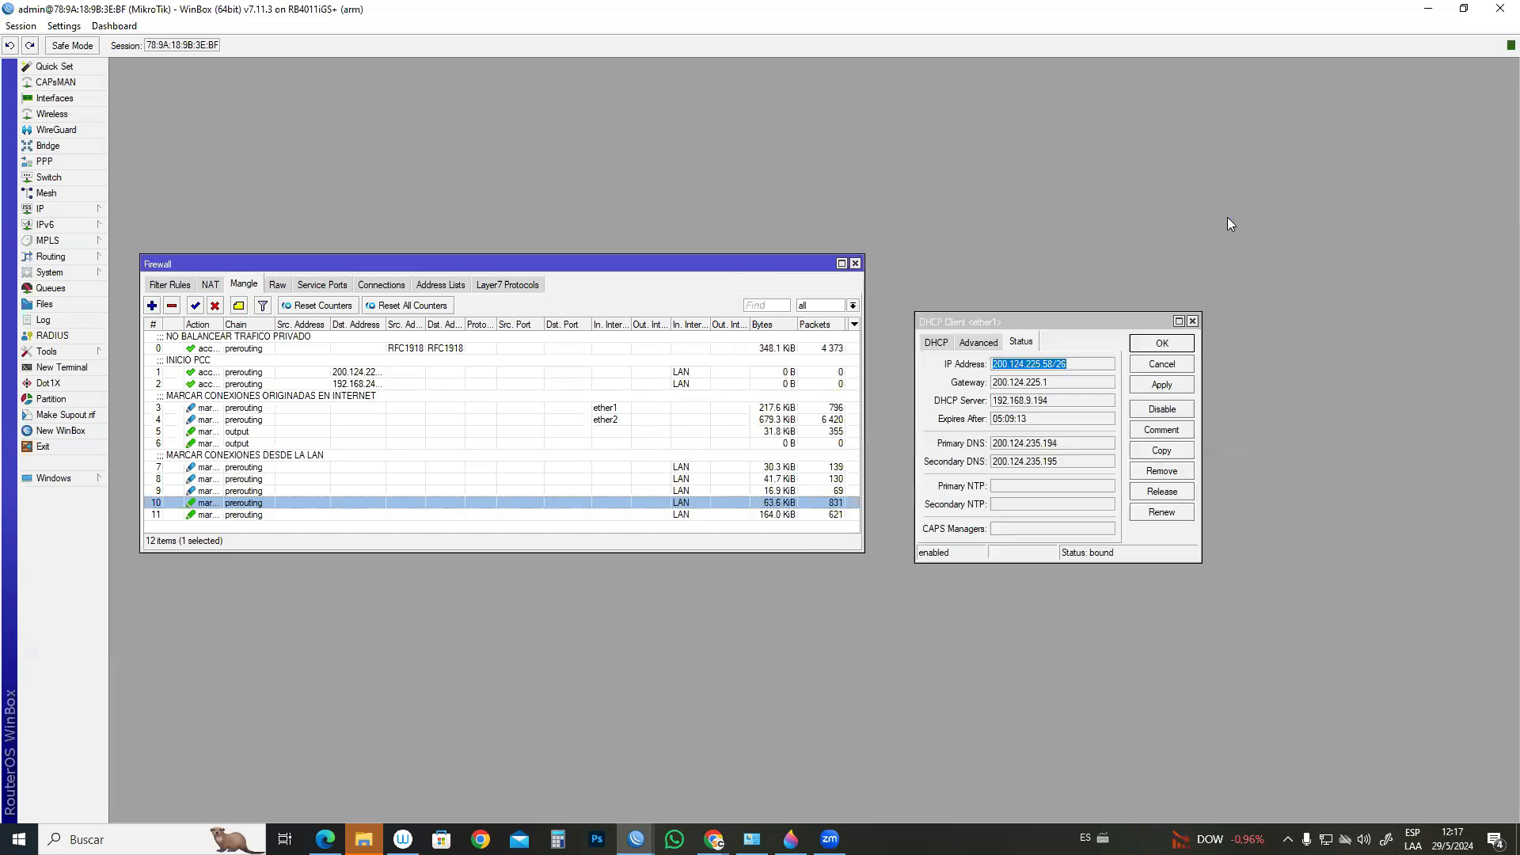
- Close the ether1 DHCP client details, then reposition and heighten the firewall window around the mangle list
left_click(1193, 323)
left_click_drag(413, 267, 713, 263)
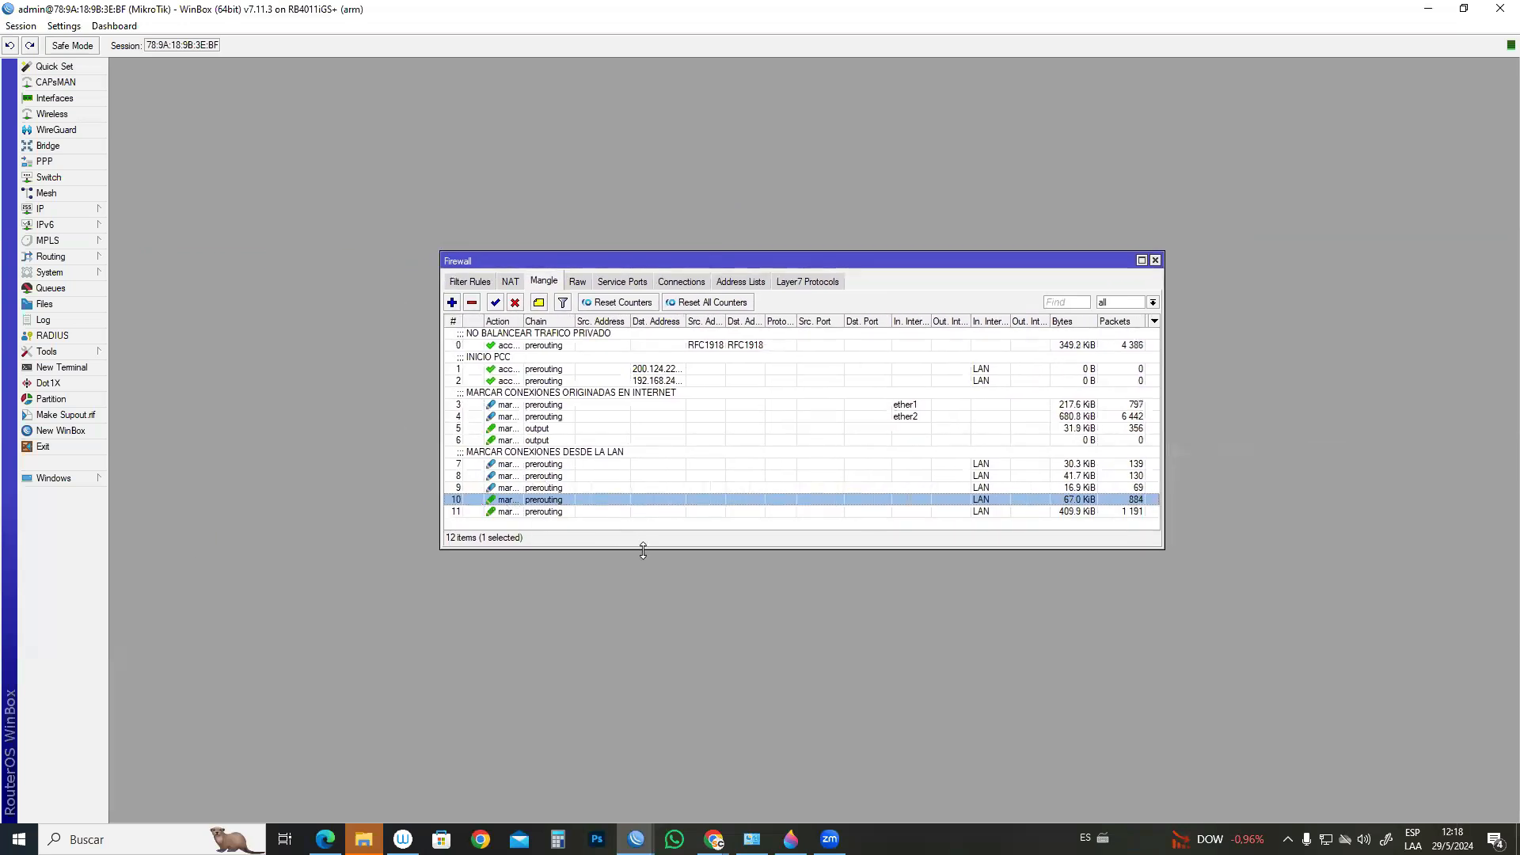
left_click_drag(640, 546, 639, 582)
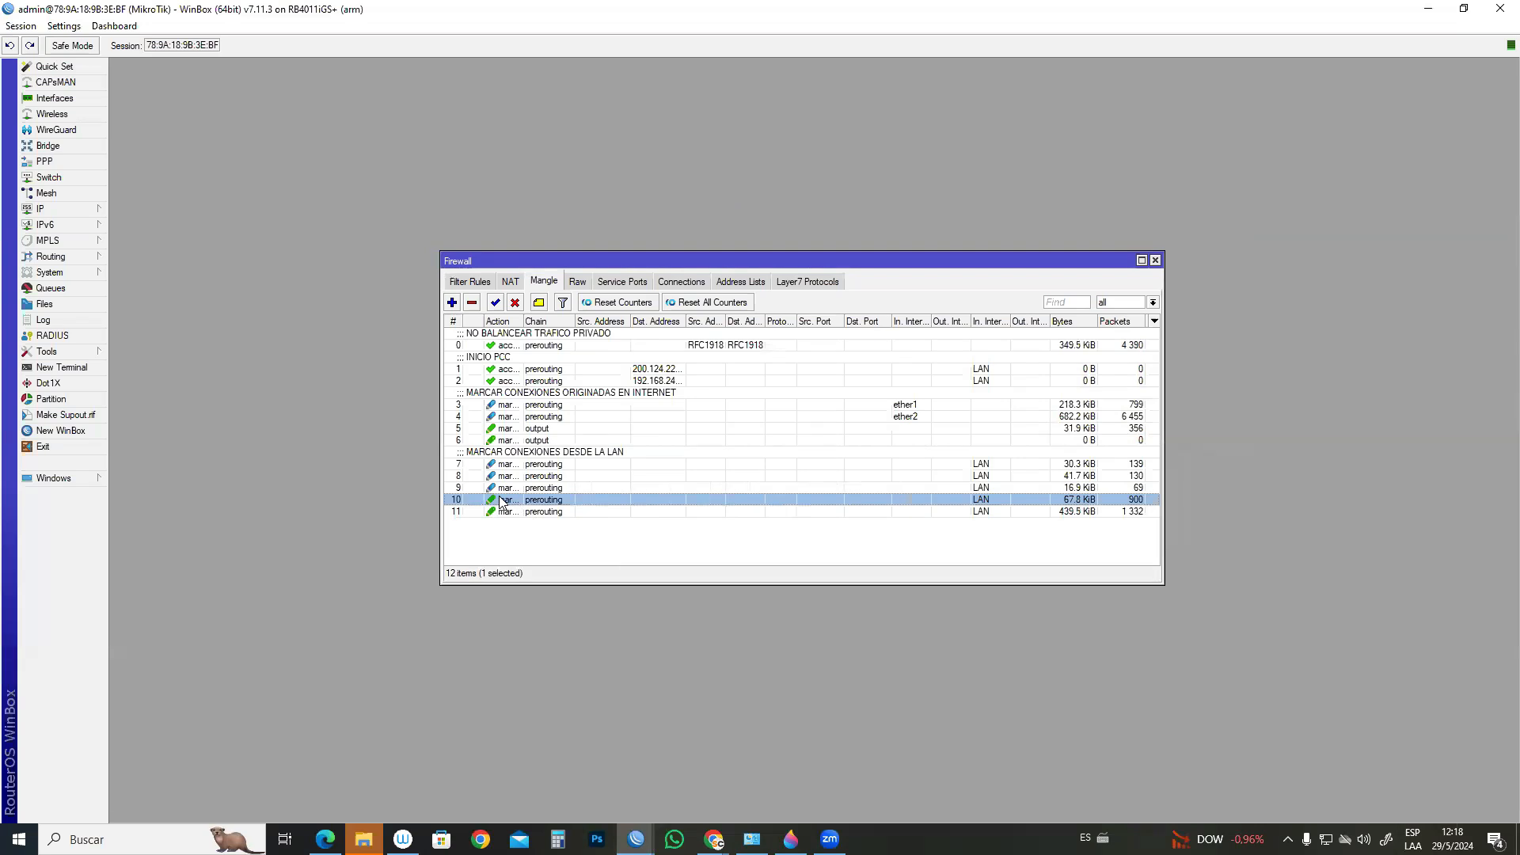
- Review the LAN connection and routing mark rules 7 to 11 in the mangle list, and close the firewall window
left_click(501, 463)
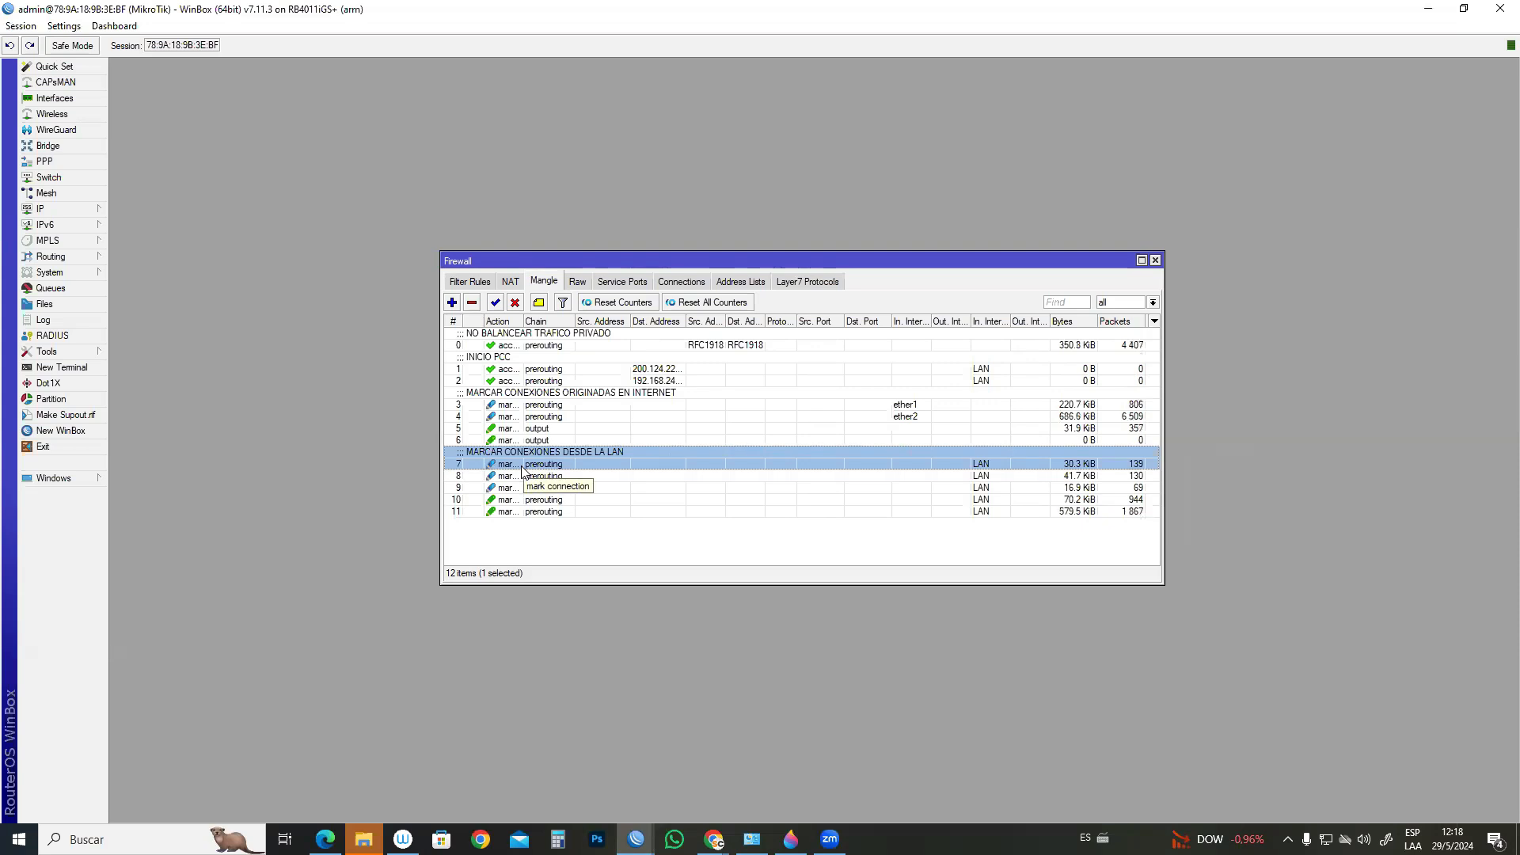
left_click(458, 476)
left_click(466, 487)
left_click(468, 500)
left_click(465, 512)
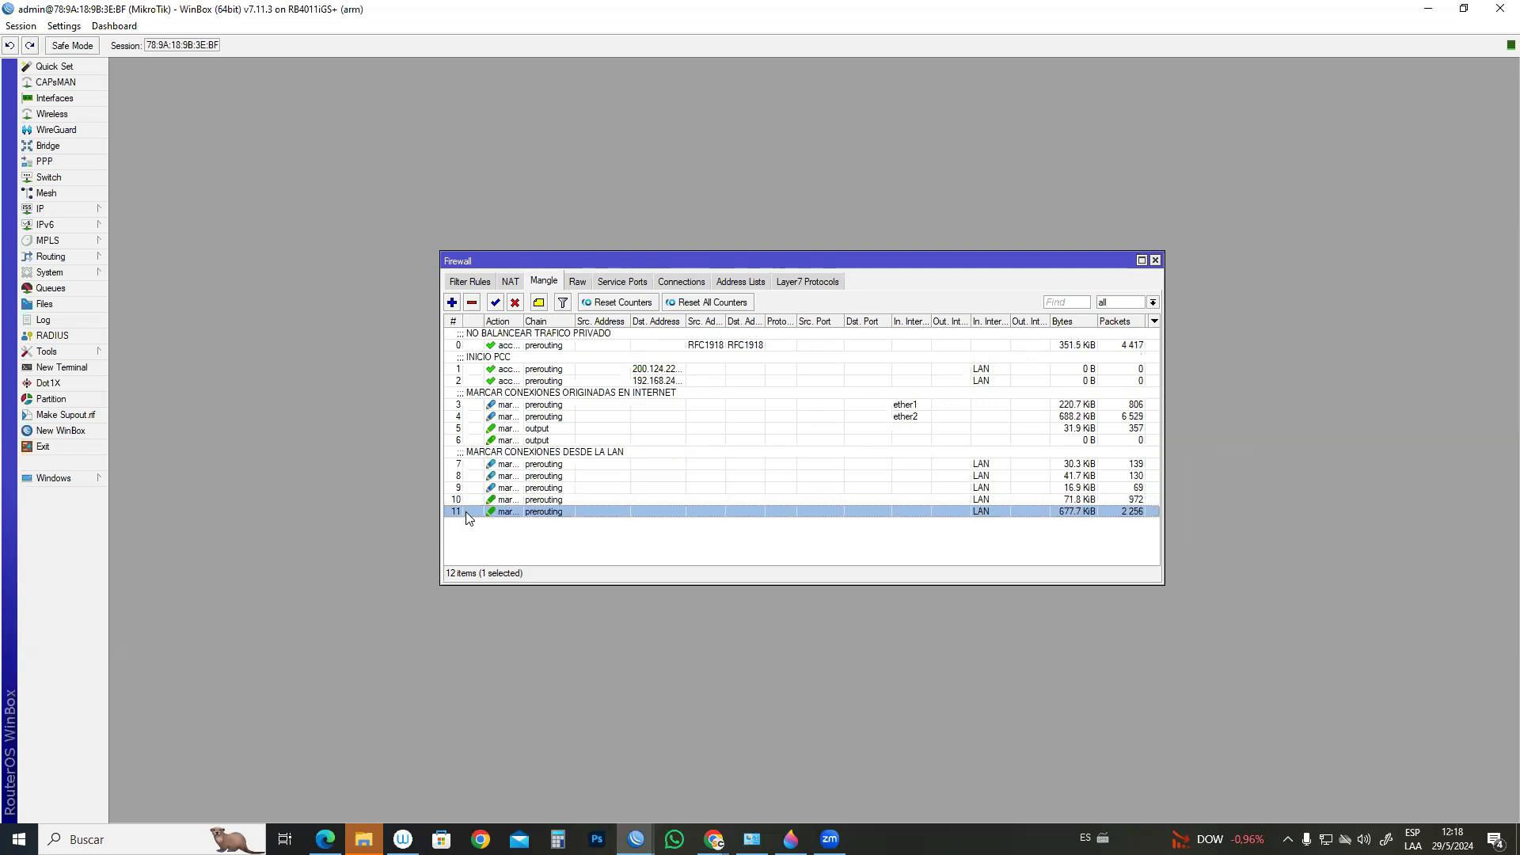
left_click(462, 499)
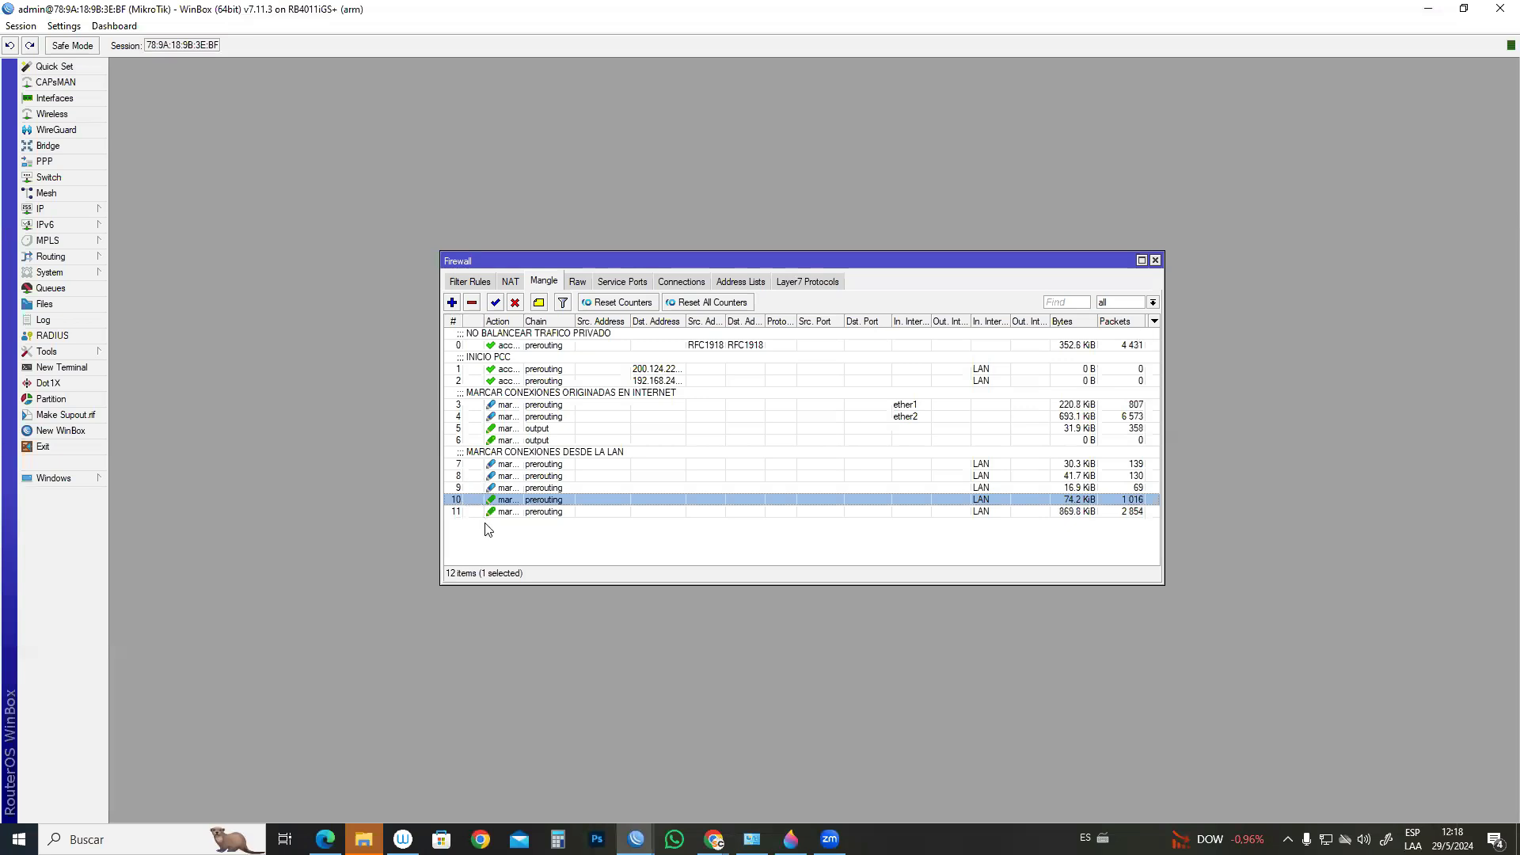
left_click(502, 466)
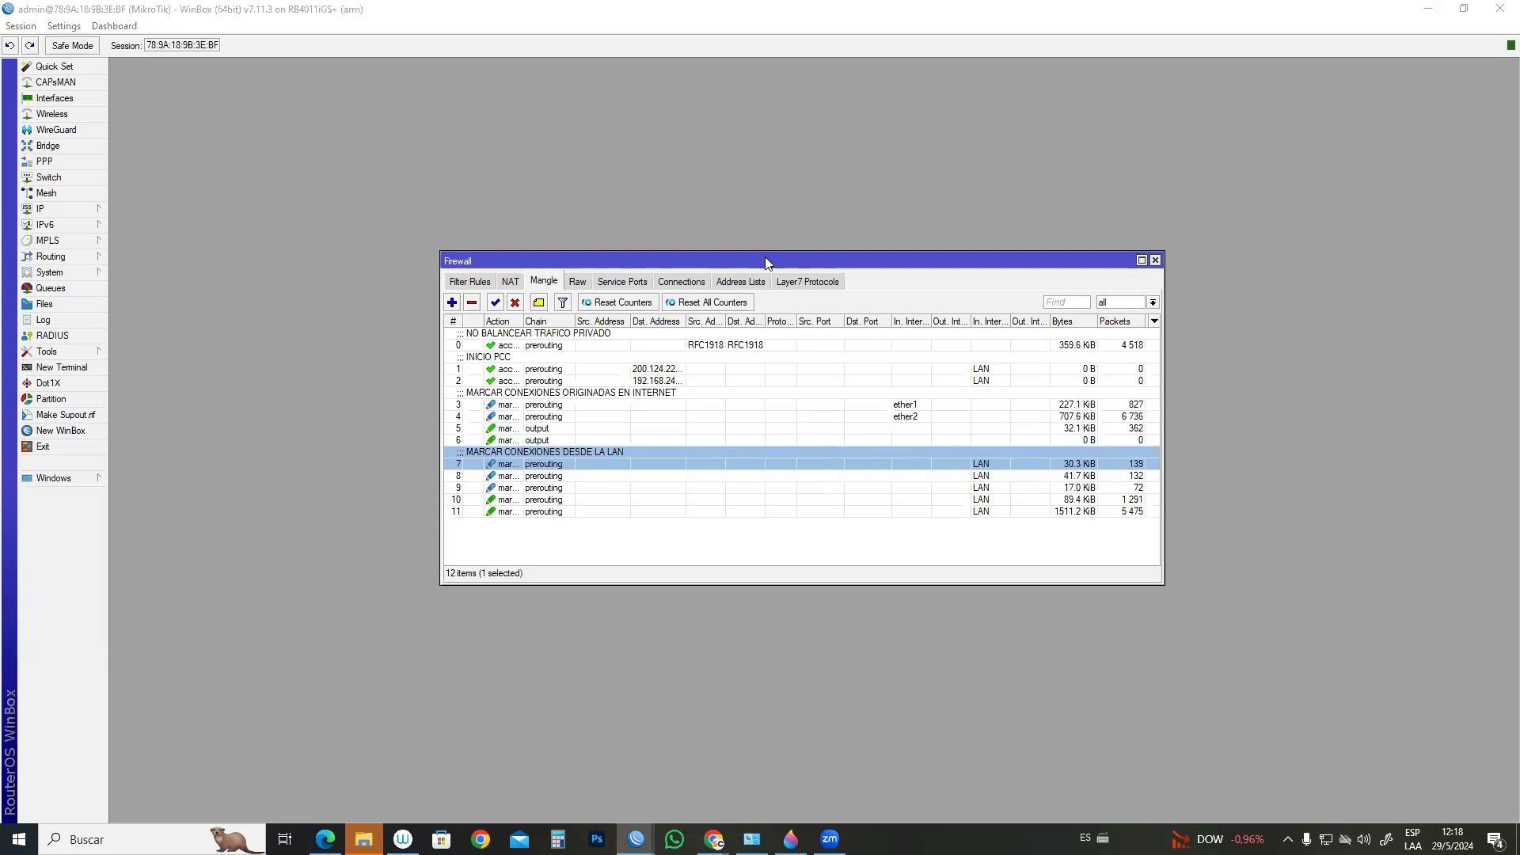
left_click(1155, 261)
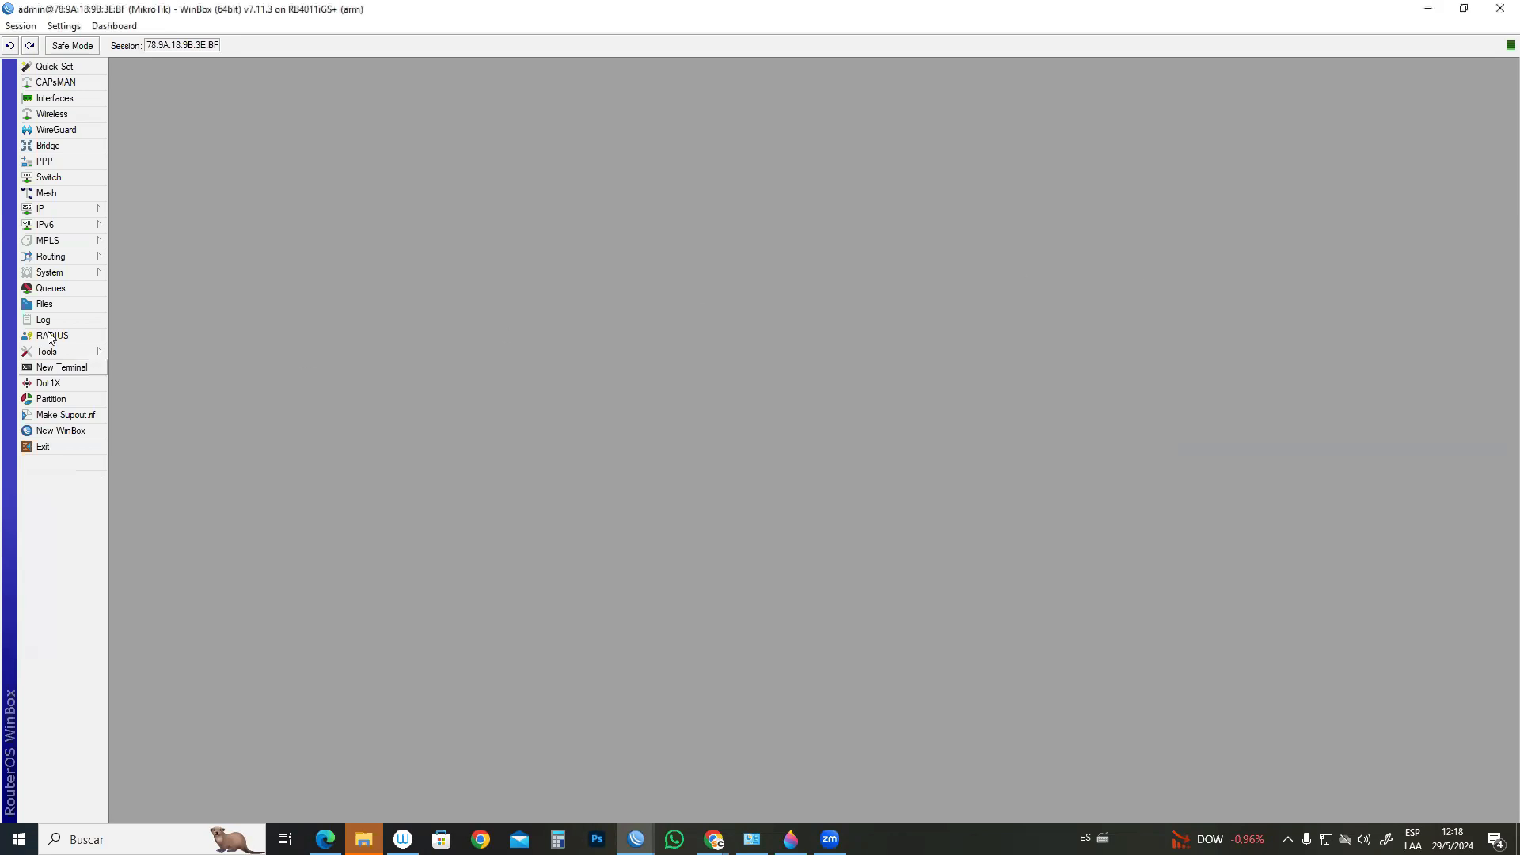
- Start a new route for destination 0.0.0.0/0 in the IP route list
left_click(86, 212)
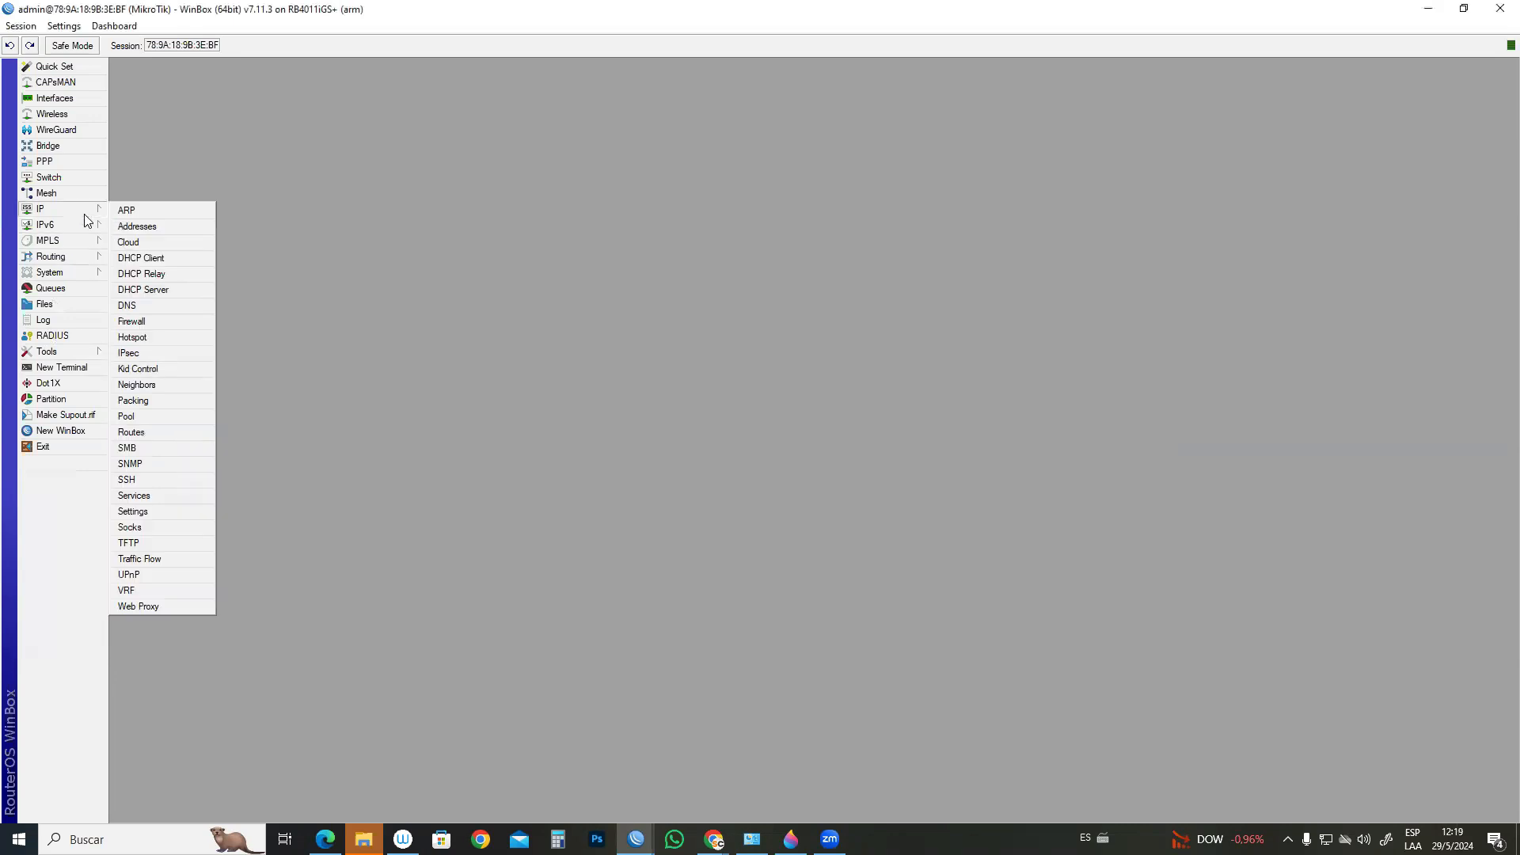
left_click(149, 432)
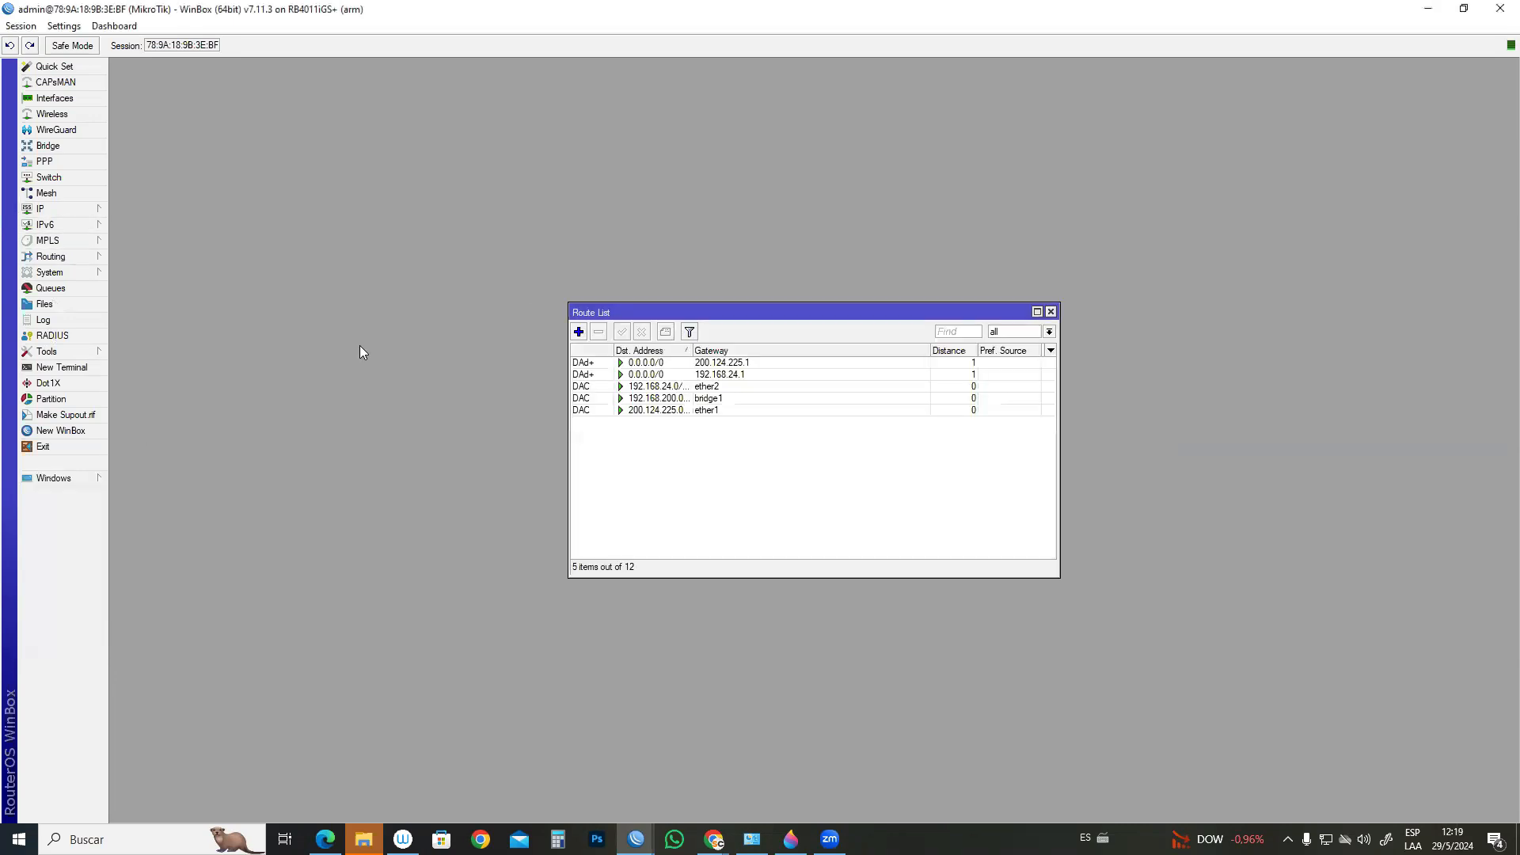
left_click(579, 332)
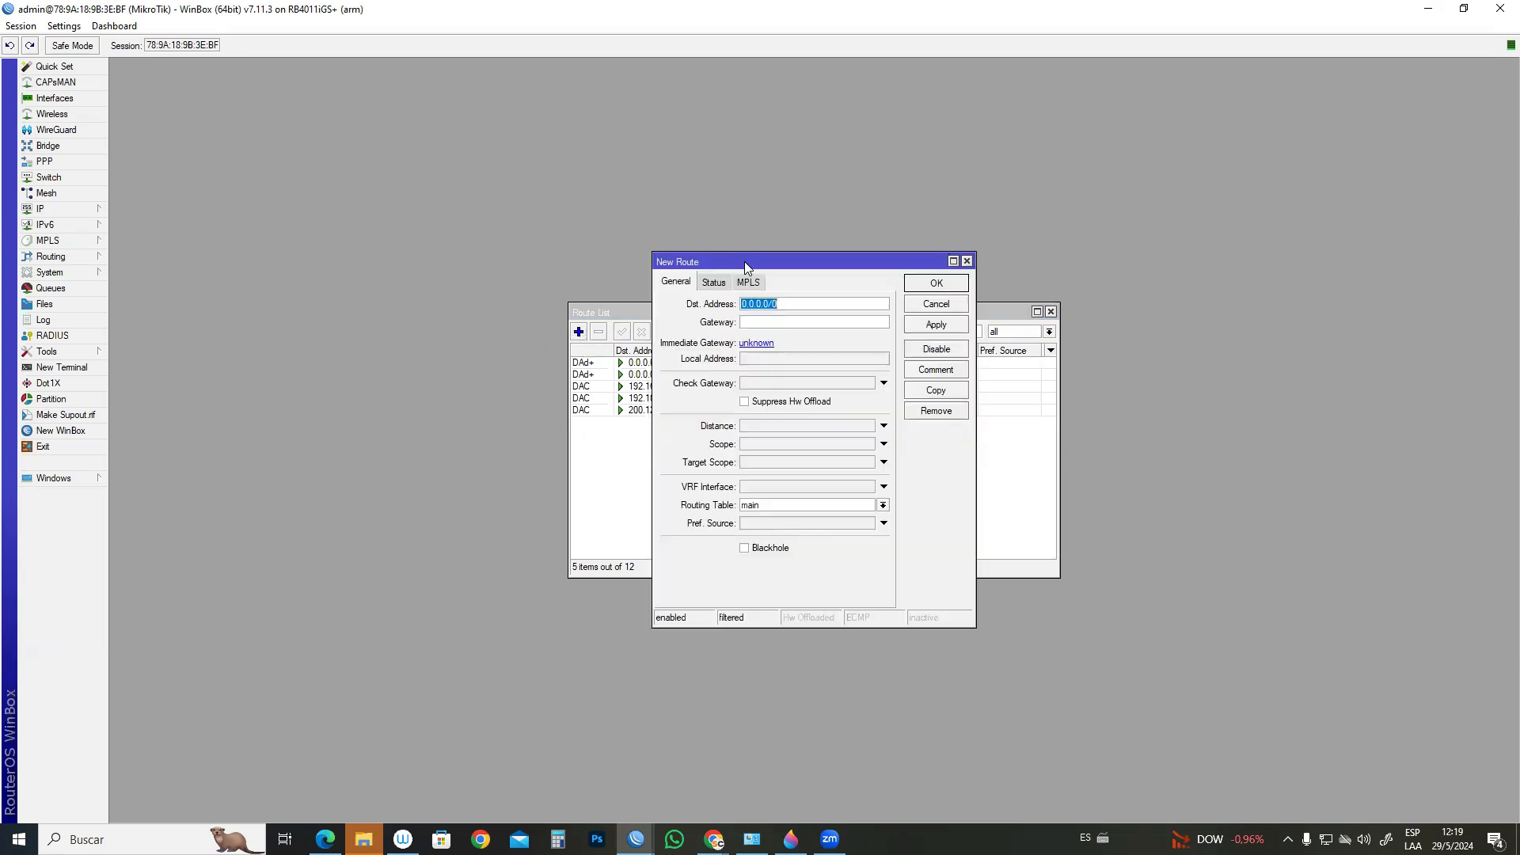
left_click_drag(744, 263, 840, 331)
left_click(893, 388)
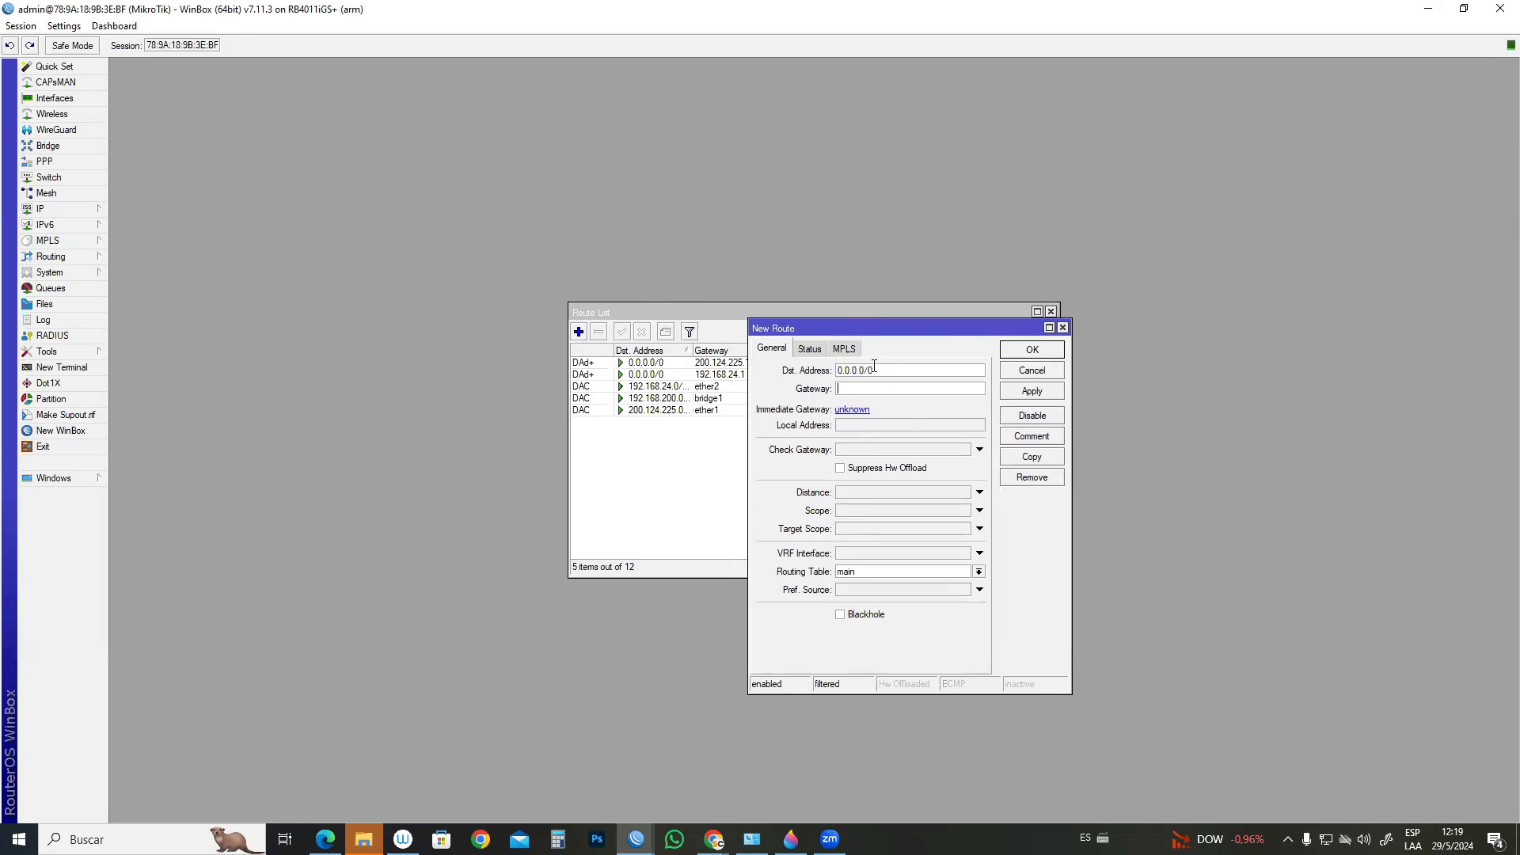
- Copy the gateway 200.124.225.1 from the ether1 DHCP client status and paste it as the new route's gateway
left_click(56, 209)
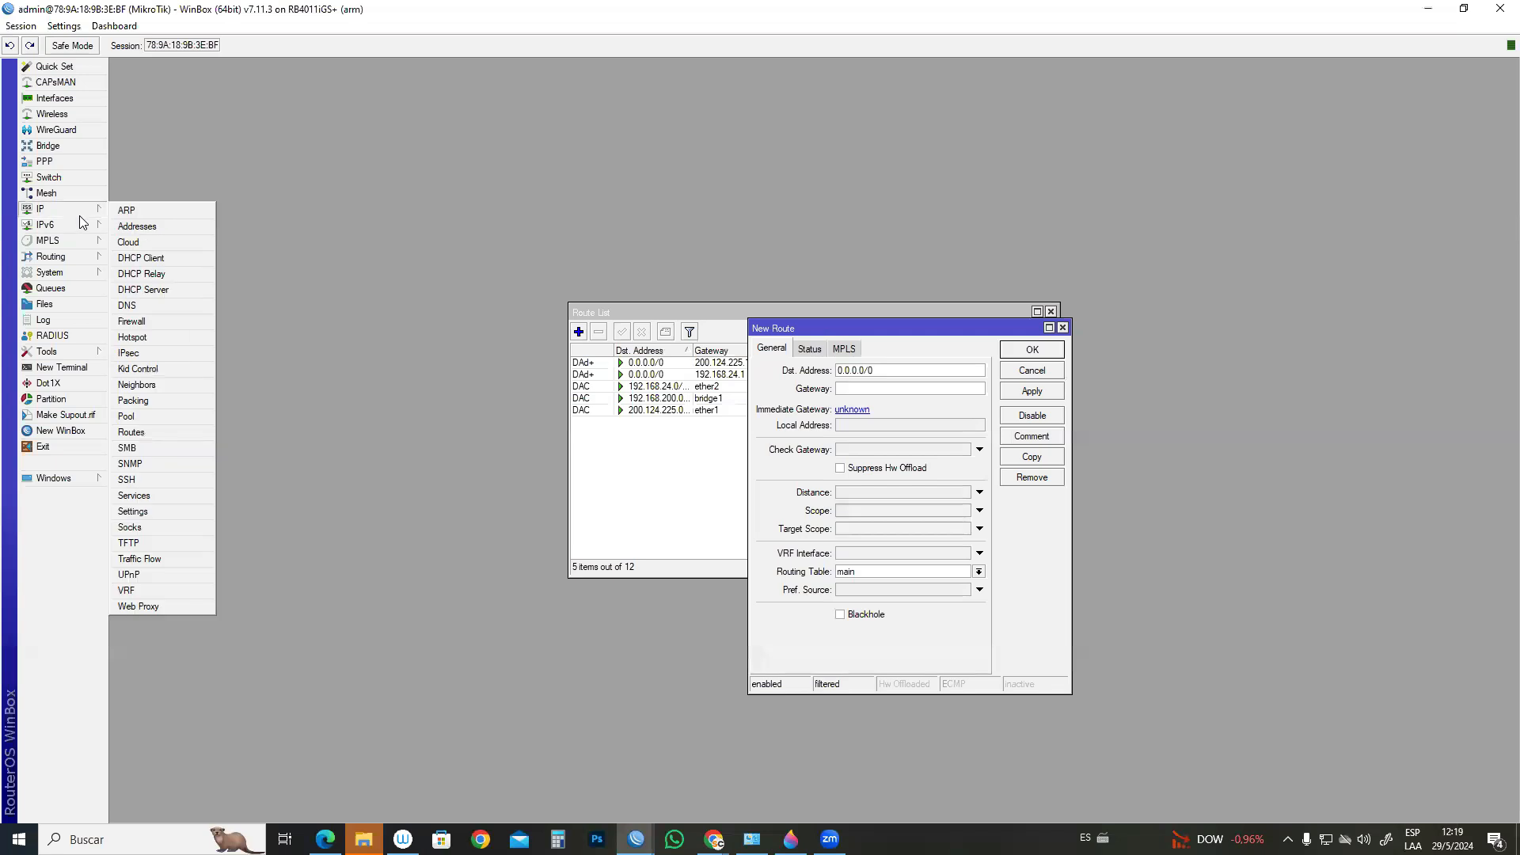
left_click(192, 264)
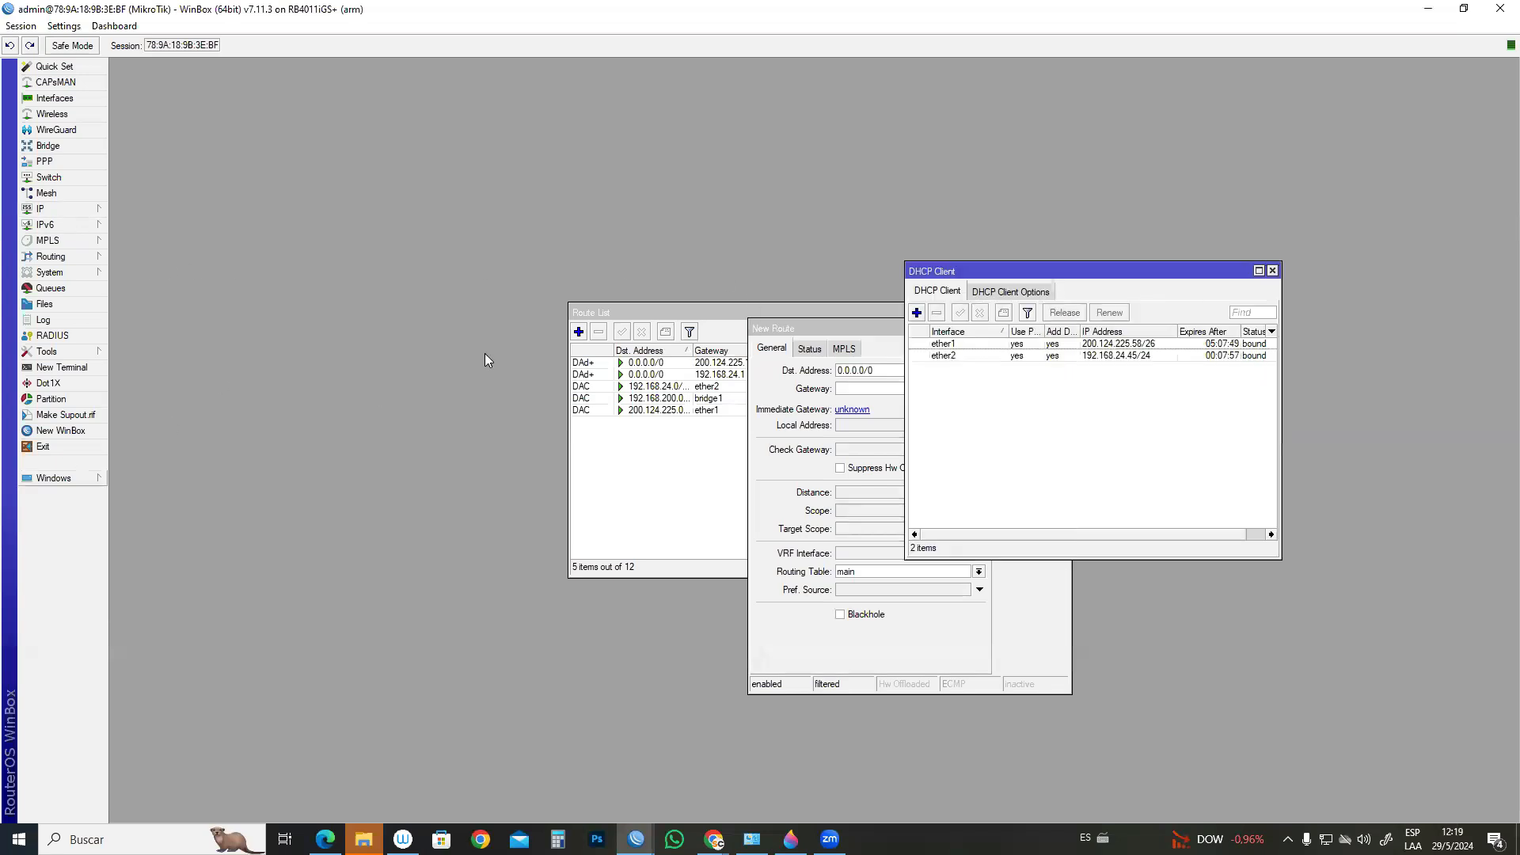
left_click(1004, 292)
left_click(956, 292)
double_click(960, 346)
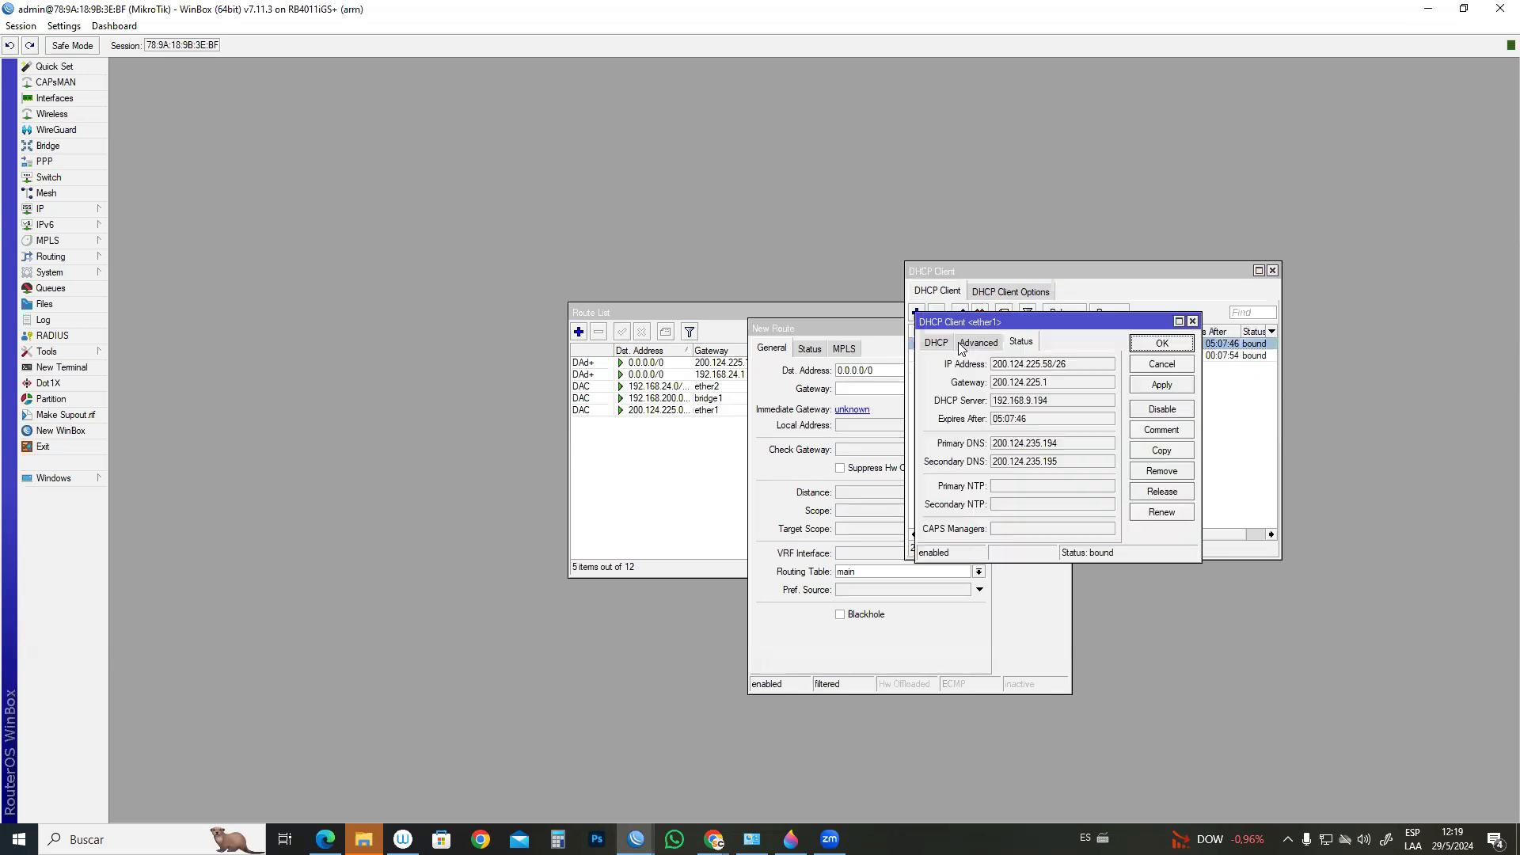
double_click(1061, 383)
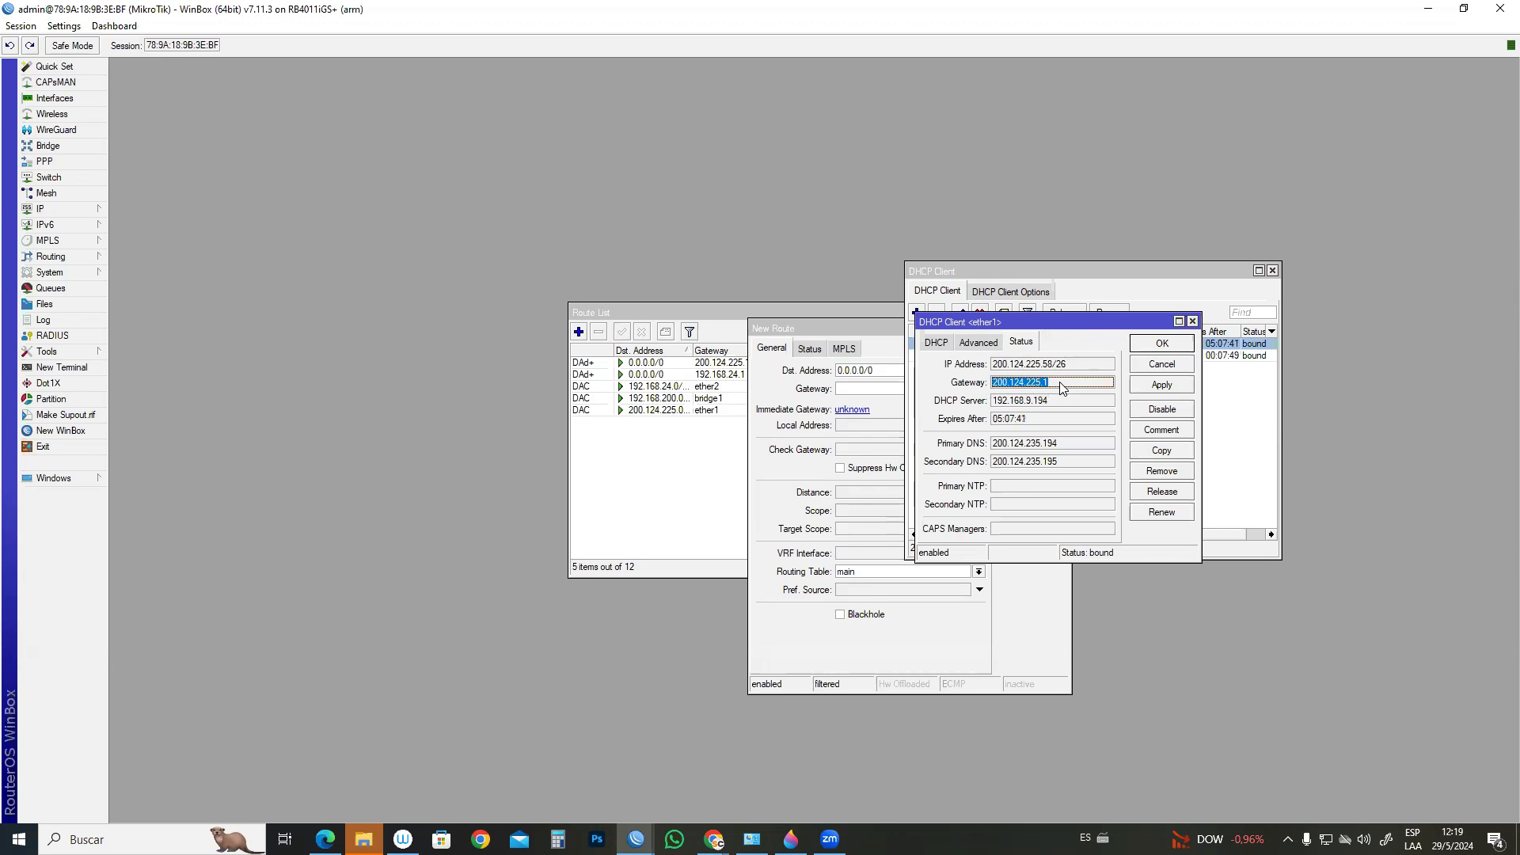
left_click(1192, 321)
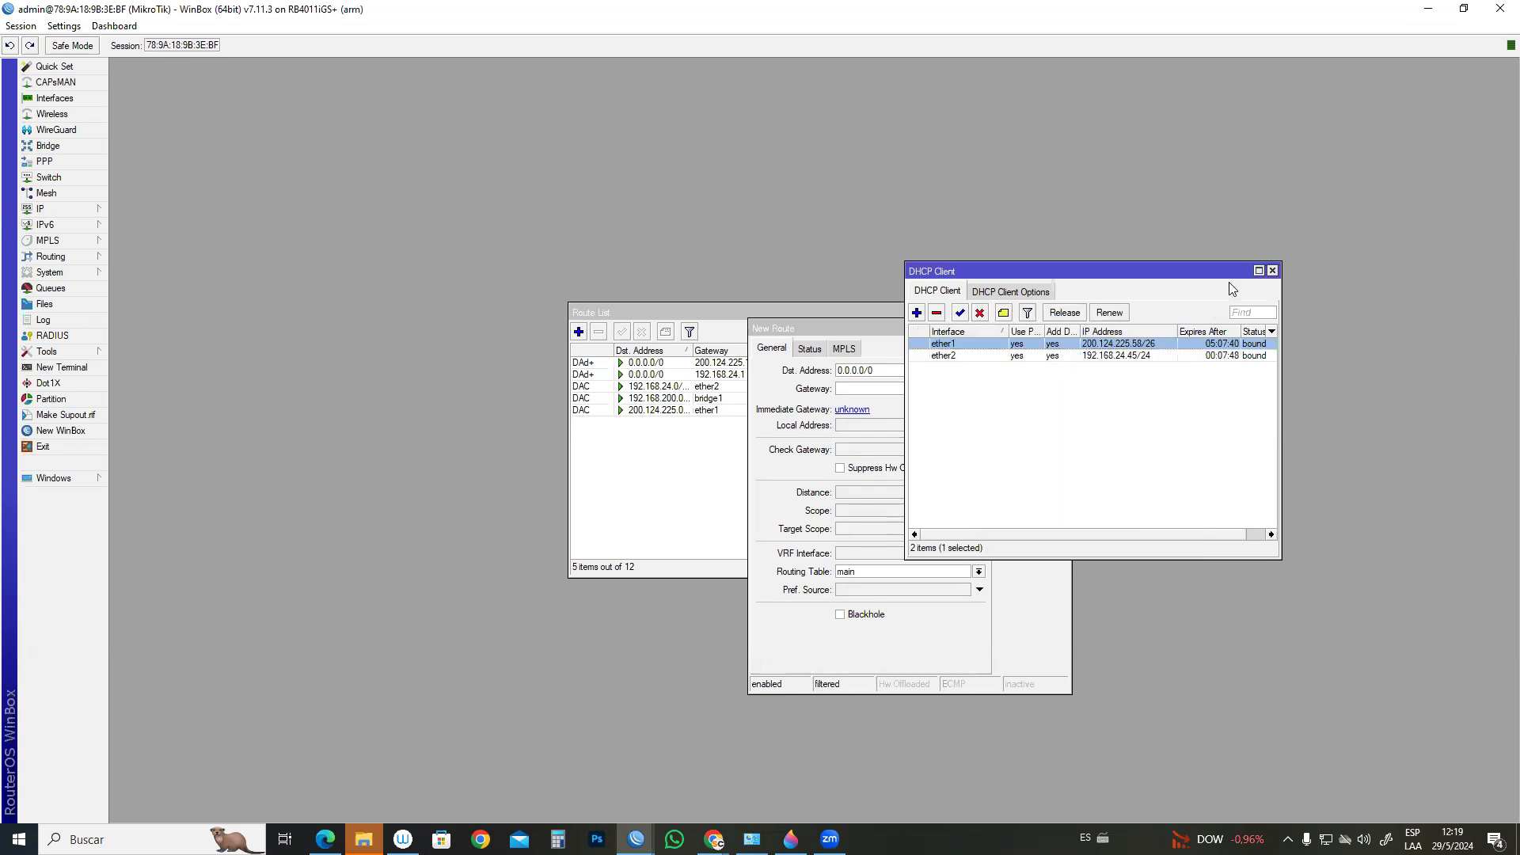
left_click(1273, 271)
left_click(884, 388)
key("ctrl+v")
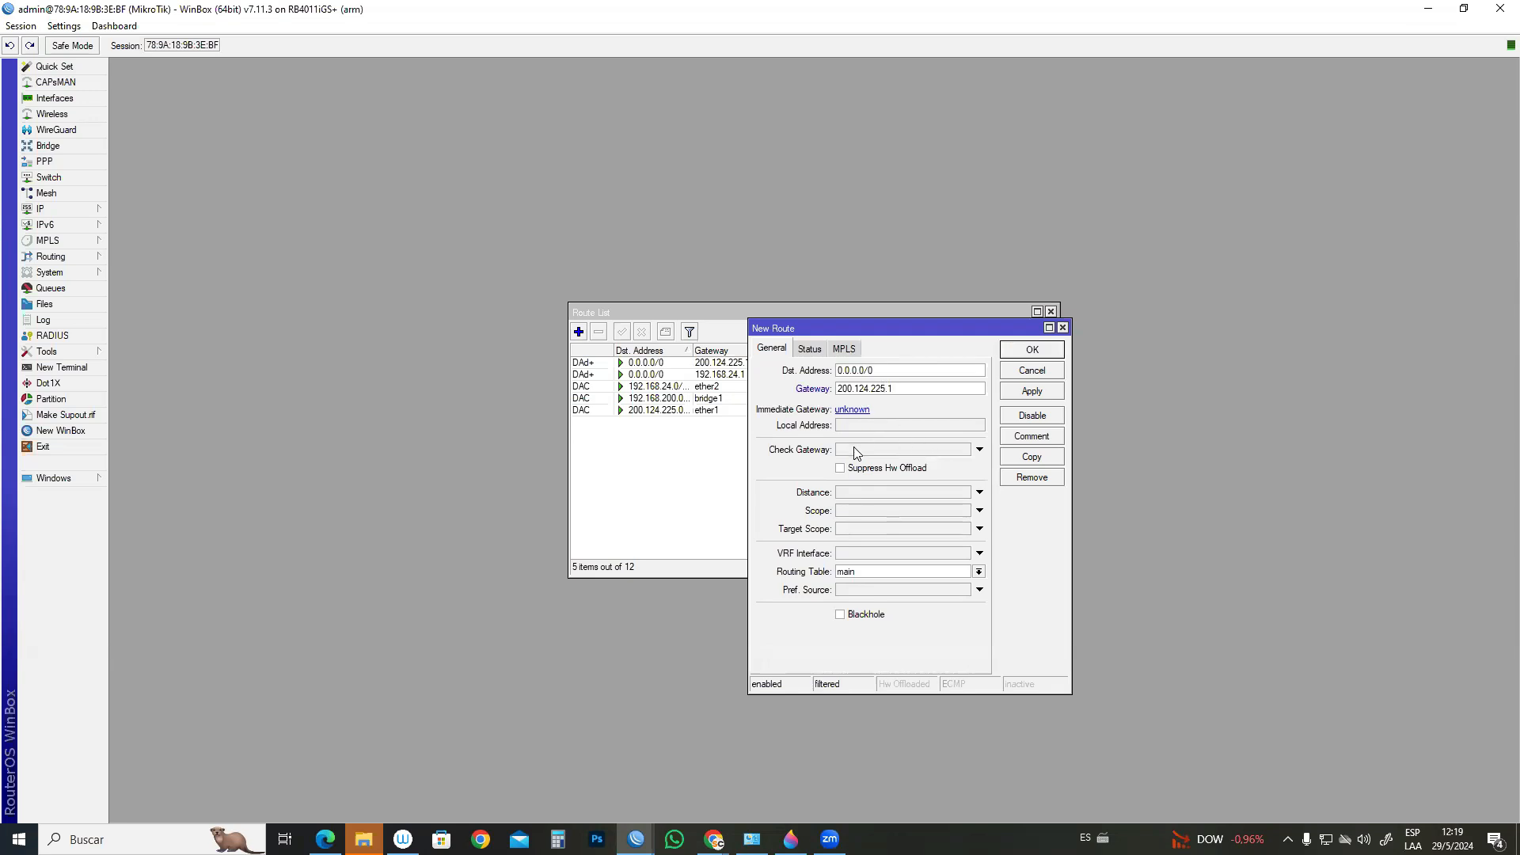
- Set the route's gateway check to ping and its routing table to HACIA ISP1, and save it
left_click(852, 449)
left_click(871, 571)
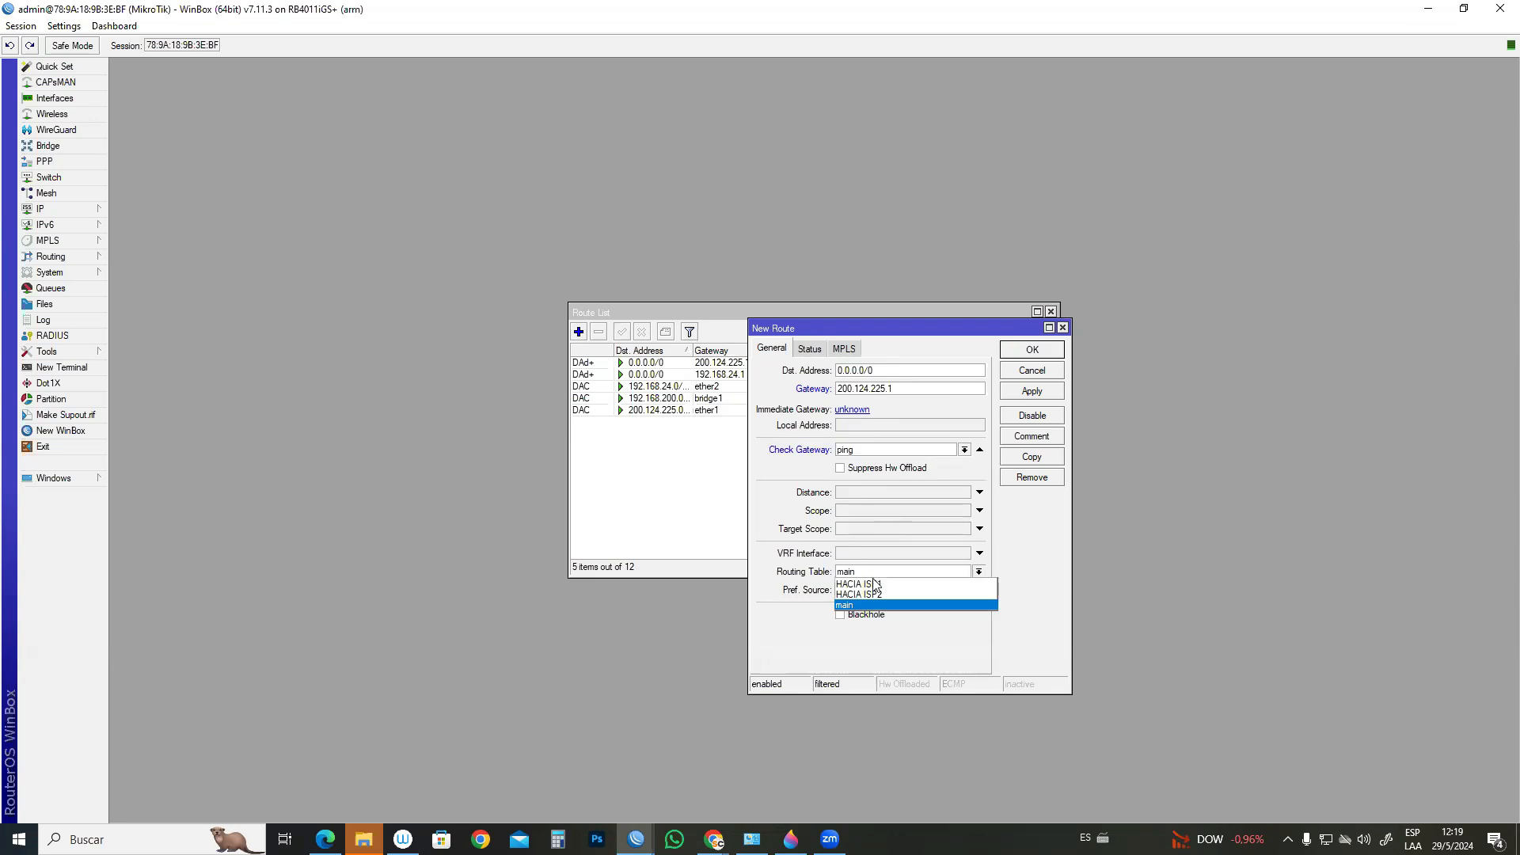
left_click(877, 587)
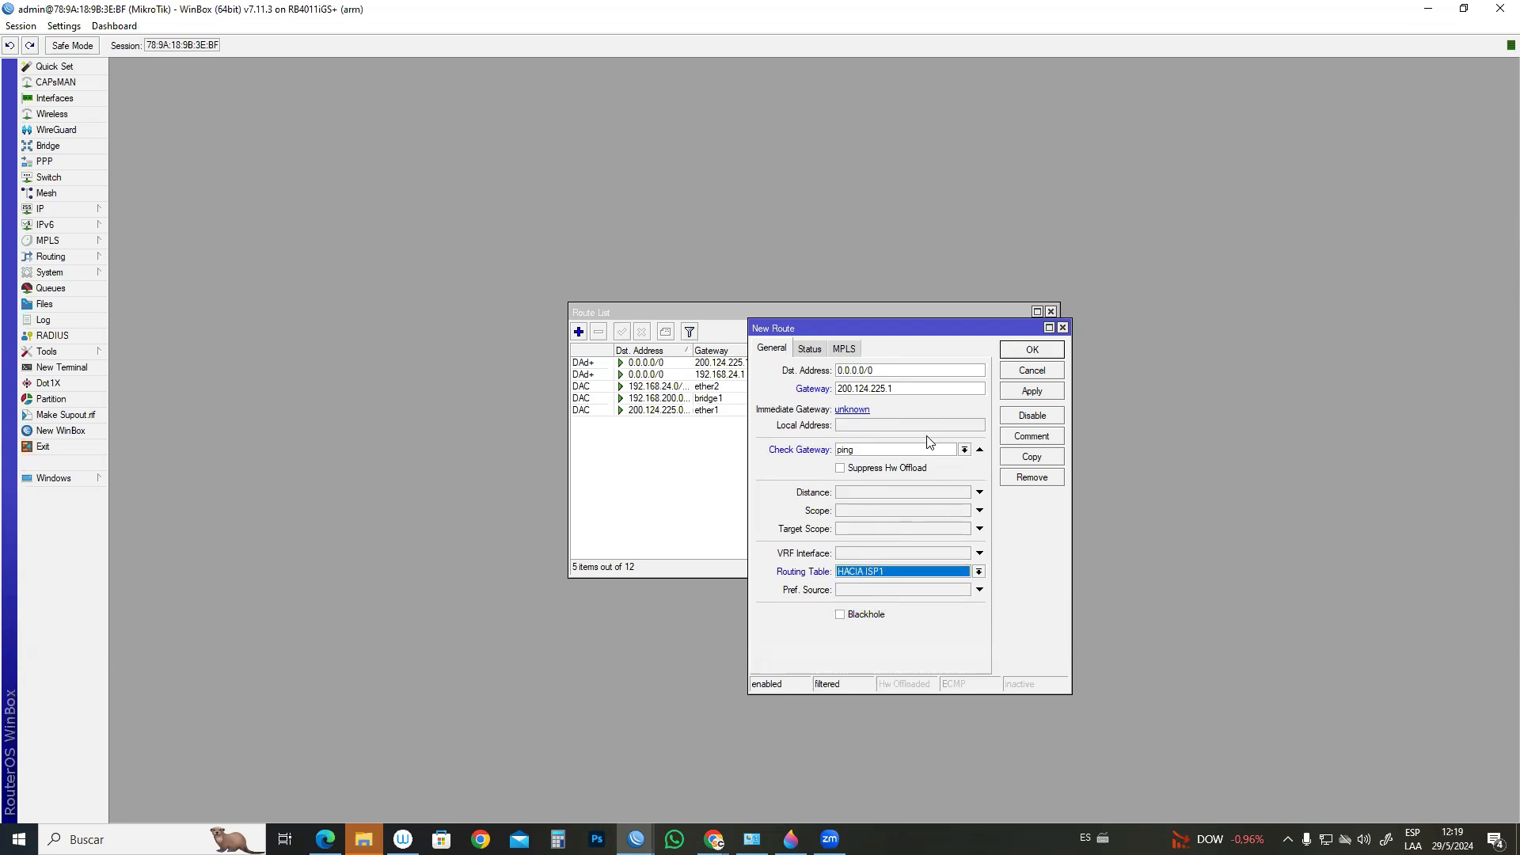
left_click(1032, 349)
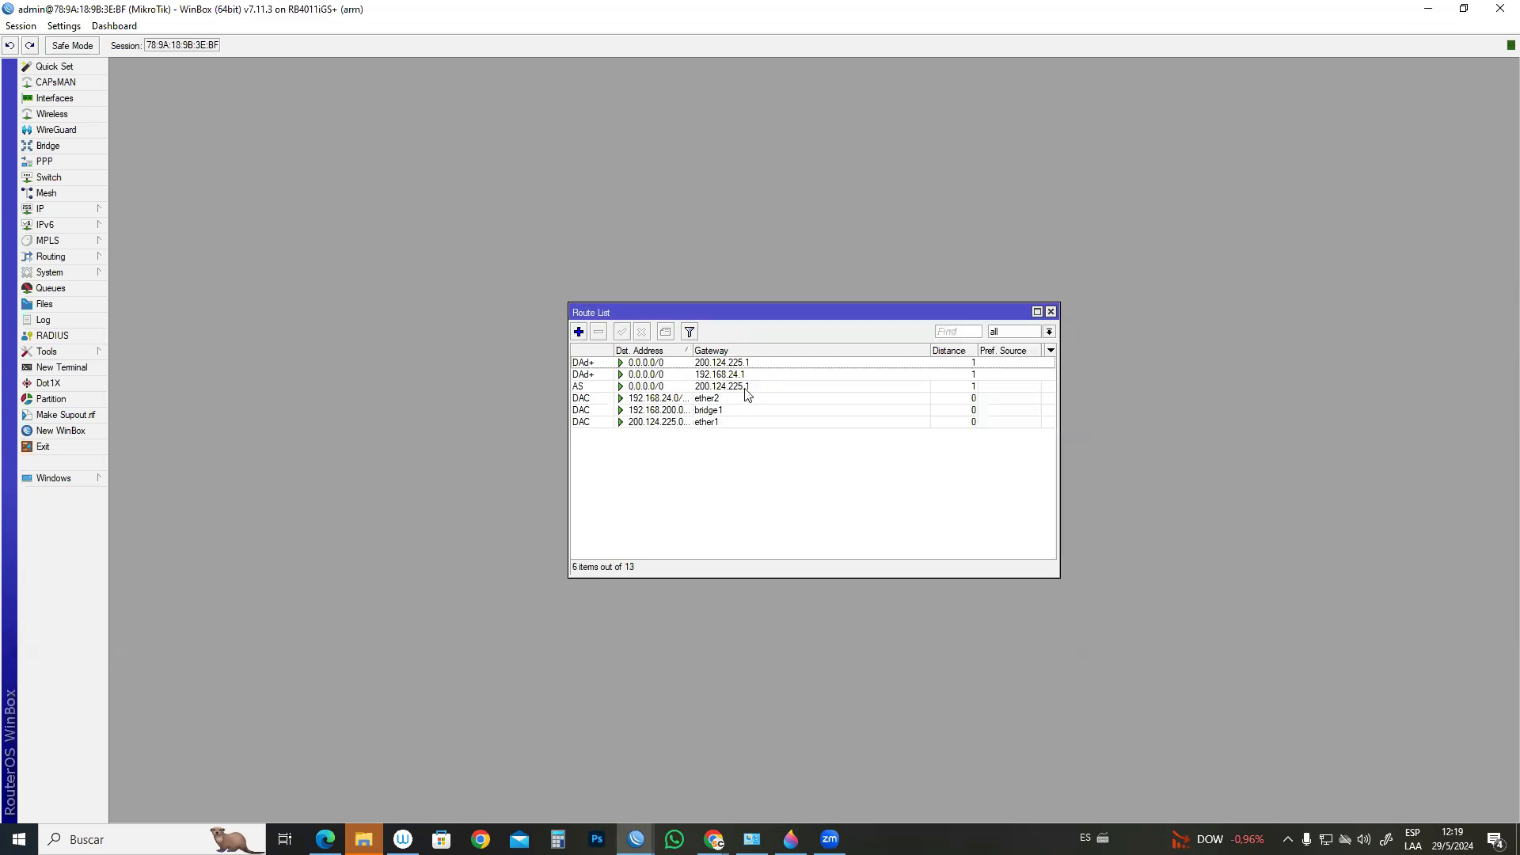
- Add the comment "RUTA PRINCIPAL DE LAS MARCAS DEL ISP1" to the new static route and close it
double_click(615, 387)
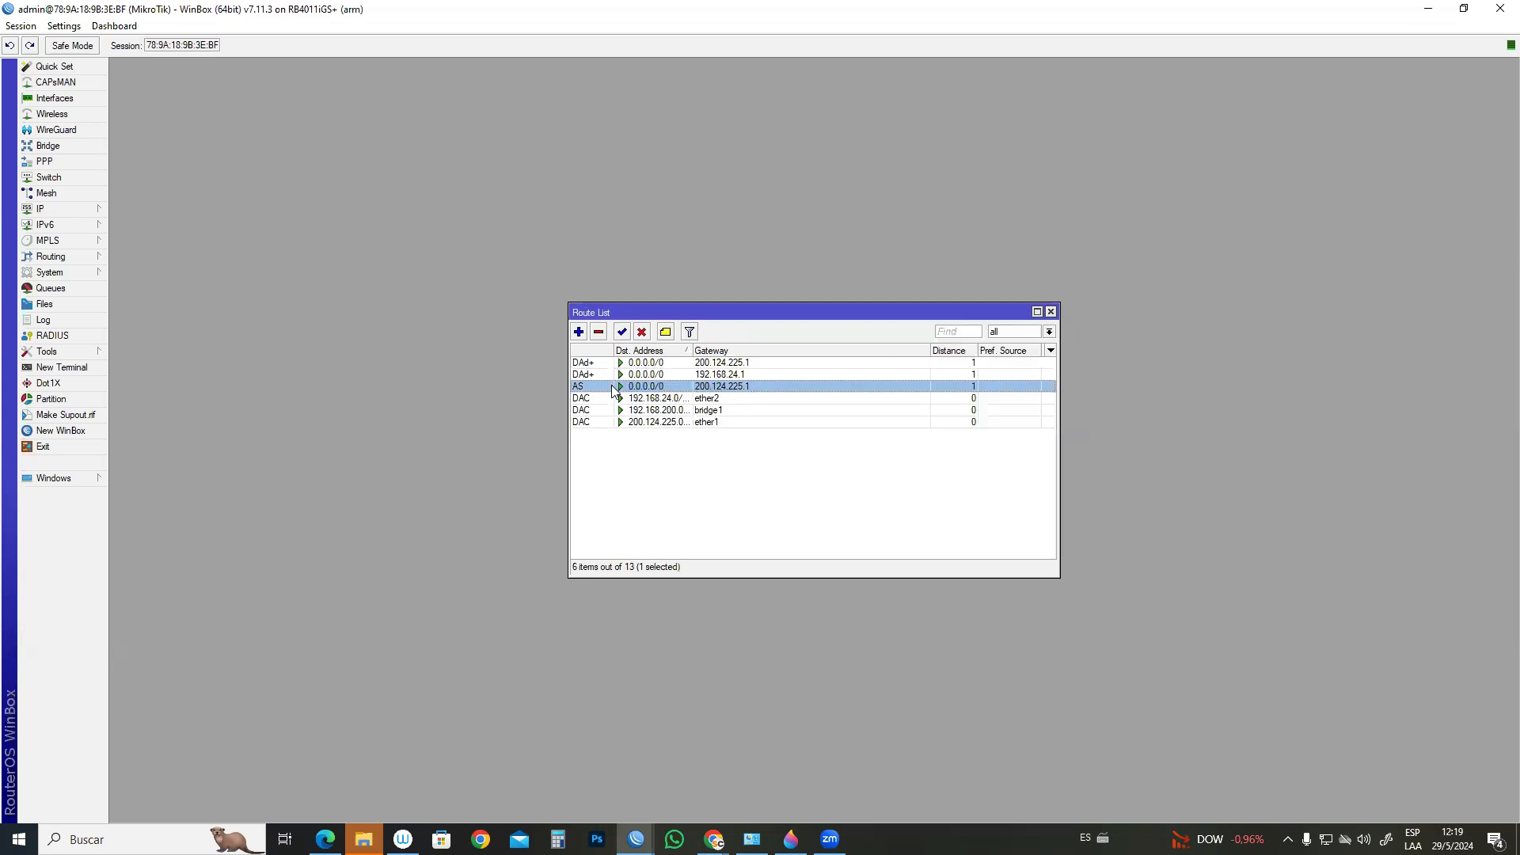
left_click(1063, 438)
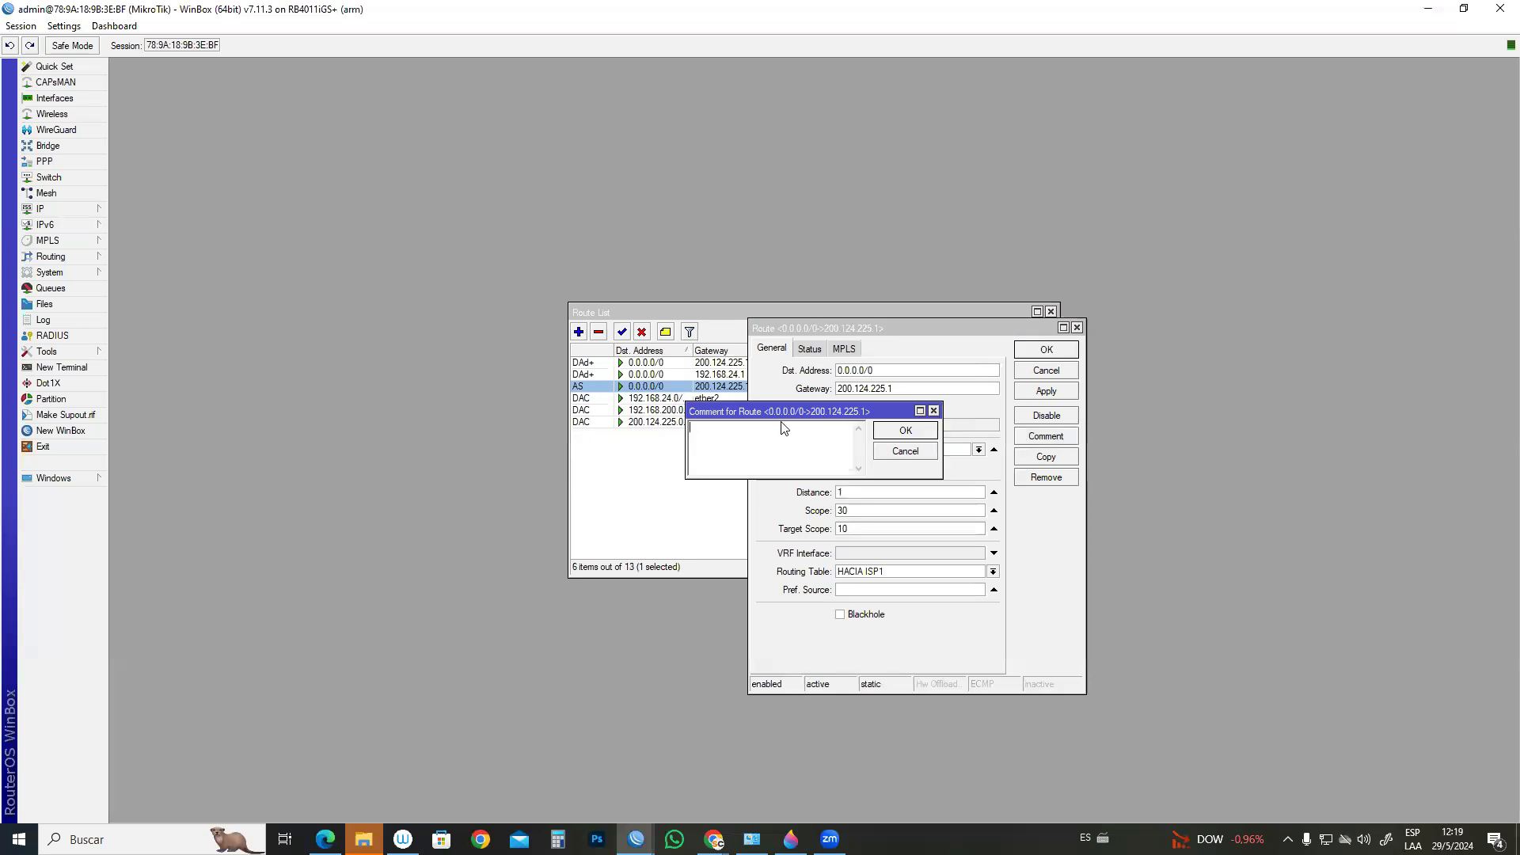
type("RUTA PRINCIPAL DE LAS MARCAS DEL ISP1")
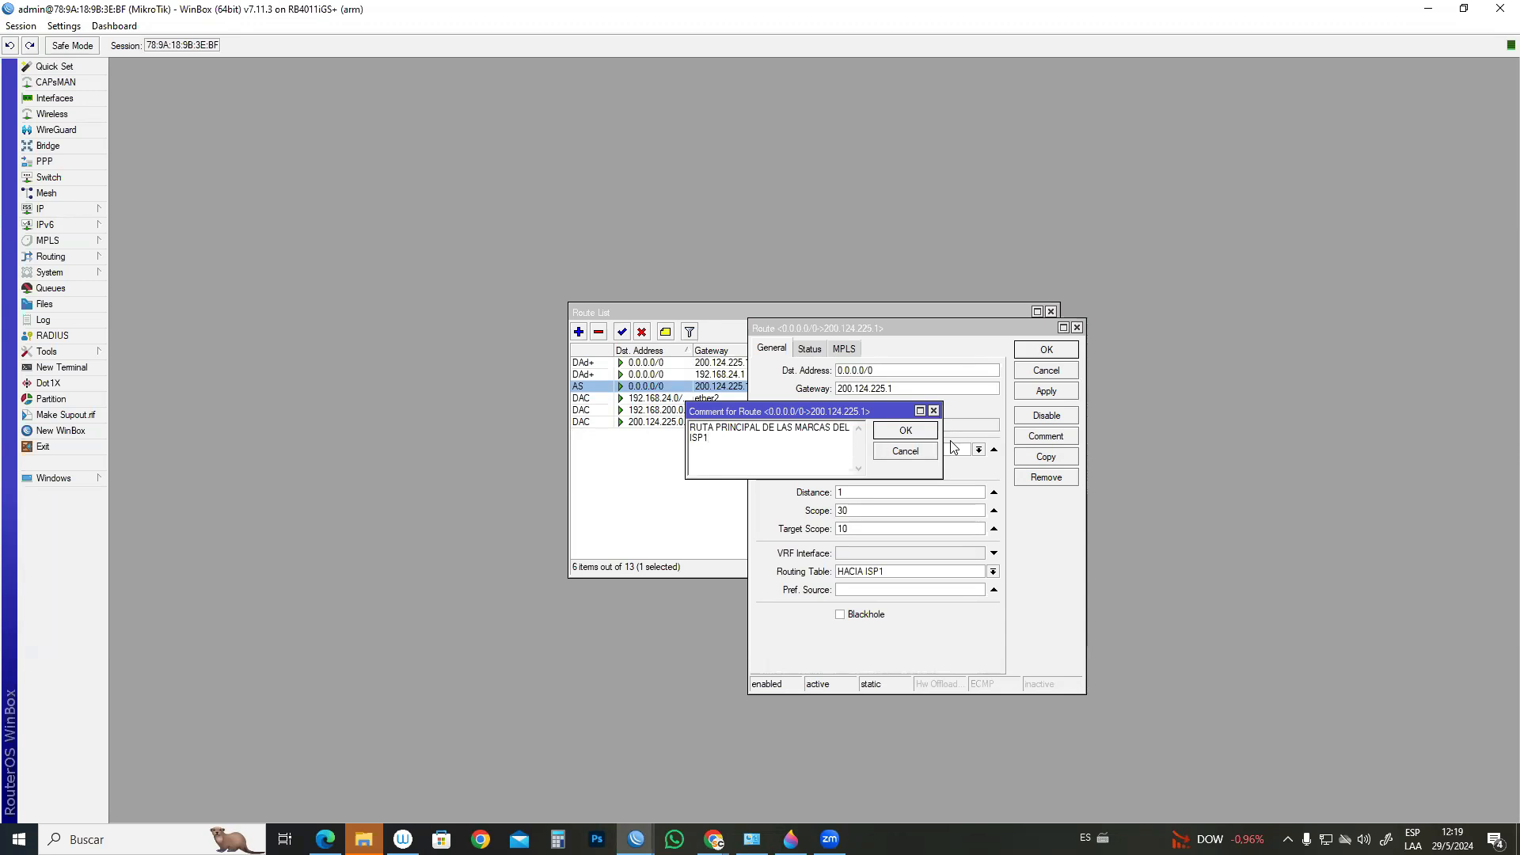
left_click(919, 432)
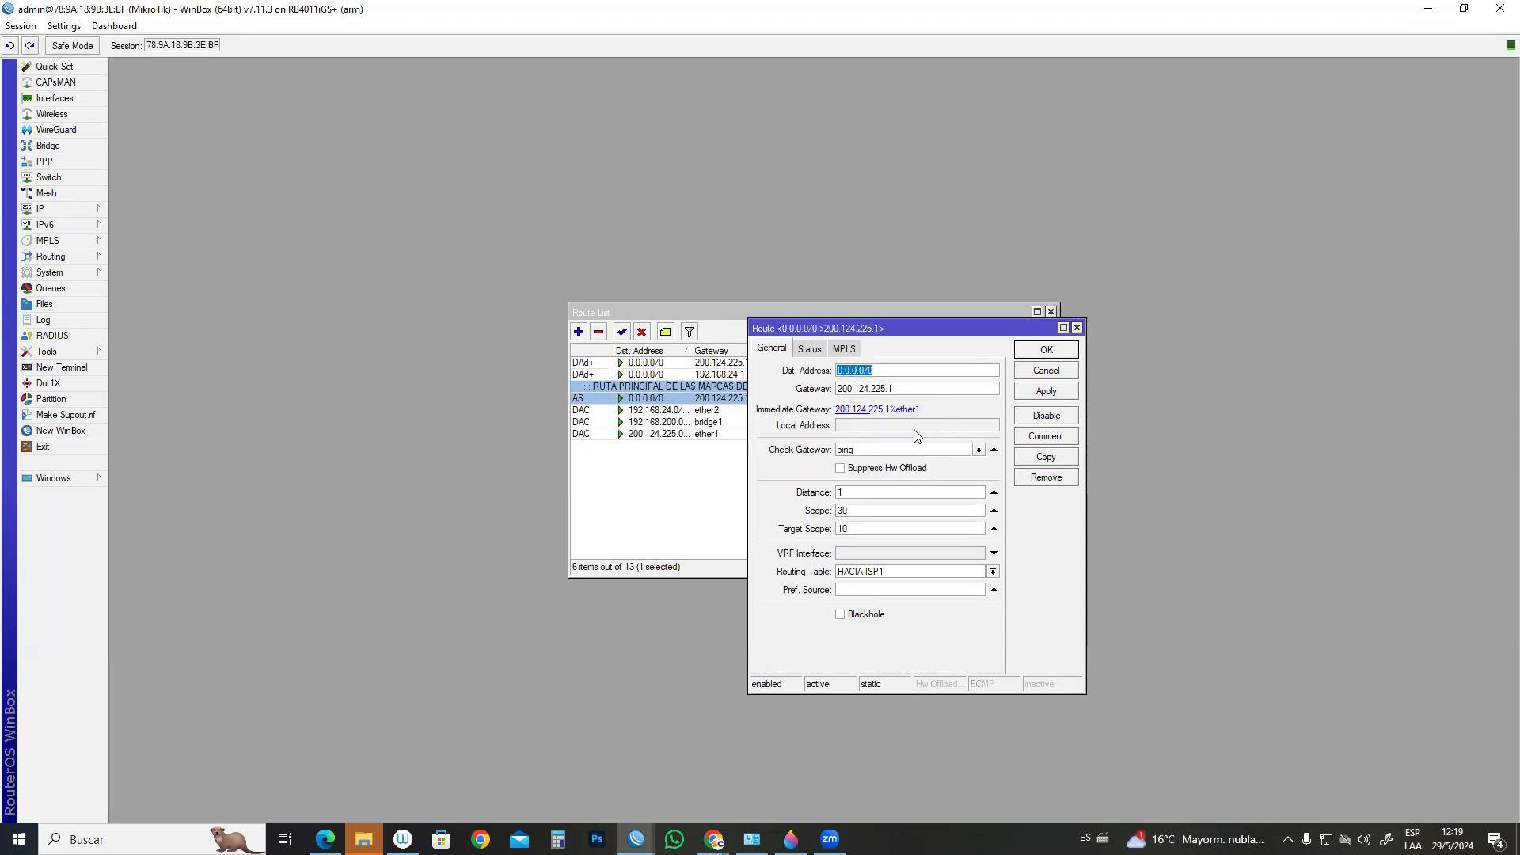
left_click(1077, 327)
- Duplicate the ISP1 static route with gateway 192.168.24.1 and routing table HACIA ISP2, and apply it
double_click(633, 391)
left_click(1046, 456)
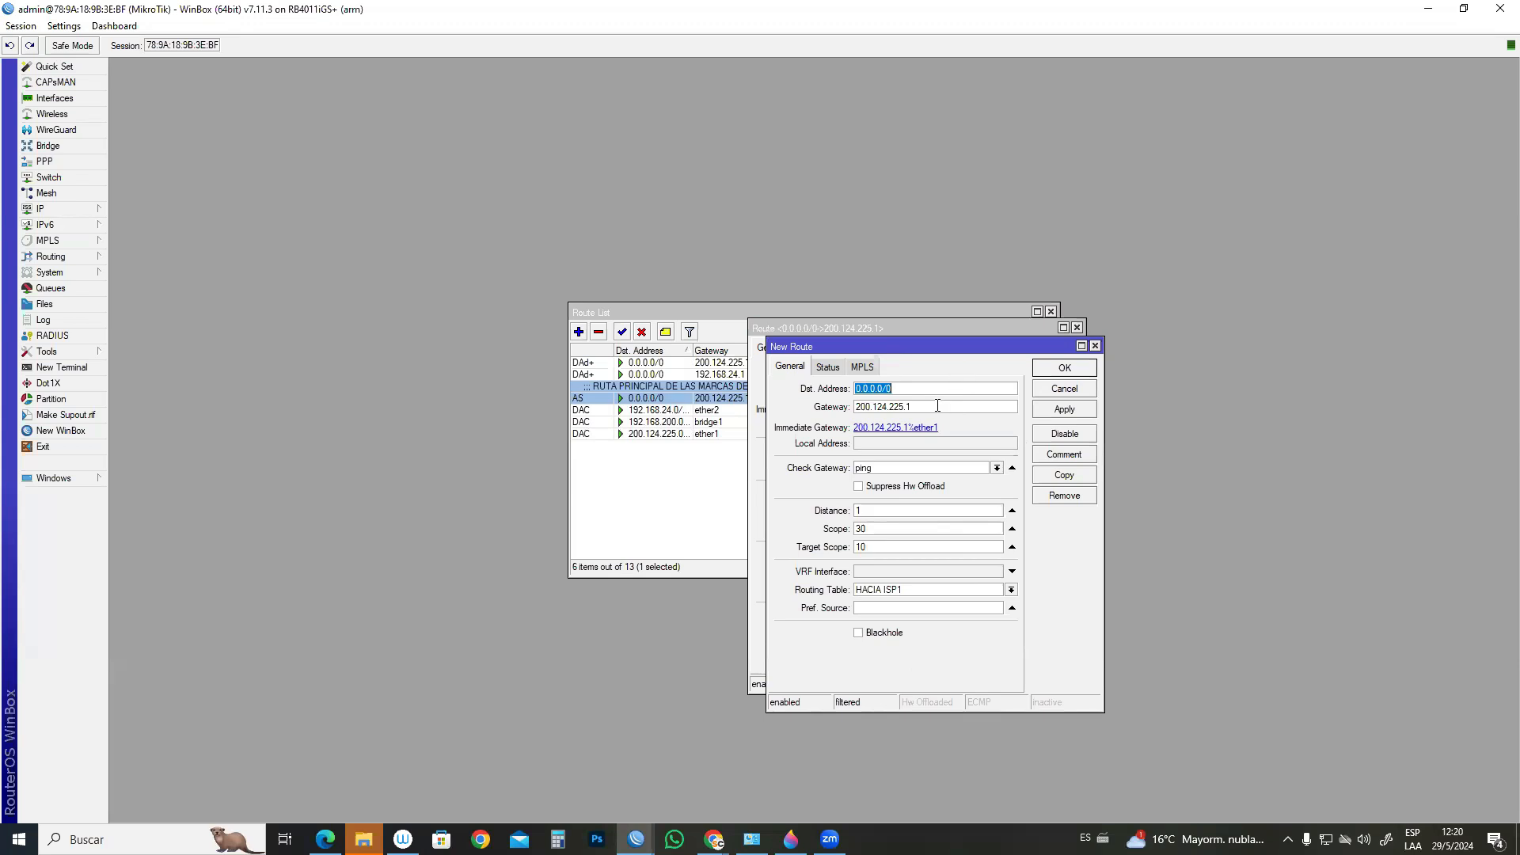
key("Tab")
type("192.168.24")
left_click(898, 592)
left_click(901, 610)
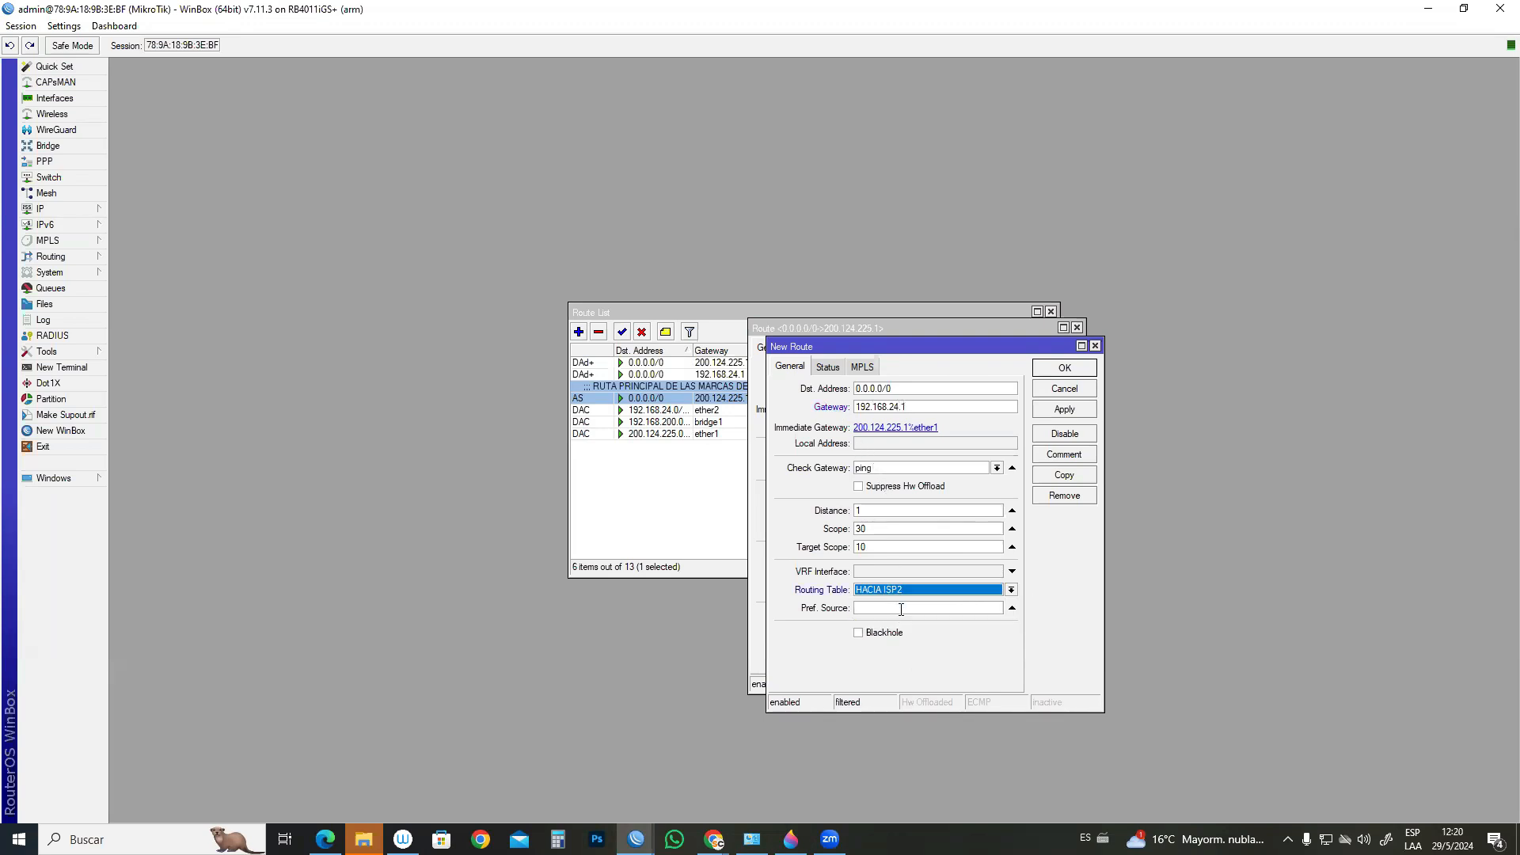
left_click(1063, 411)
- Change the duplicated ISP2 route's comment to "RUTA PRINCIPAL DE LAS MARCAS DEL ISP2" and close both route windows
left_click(1068, 456)
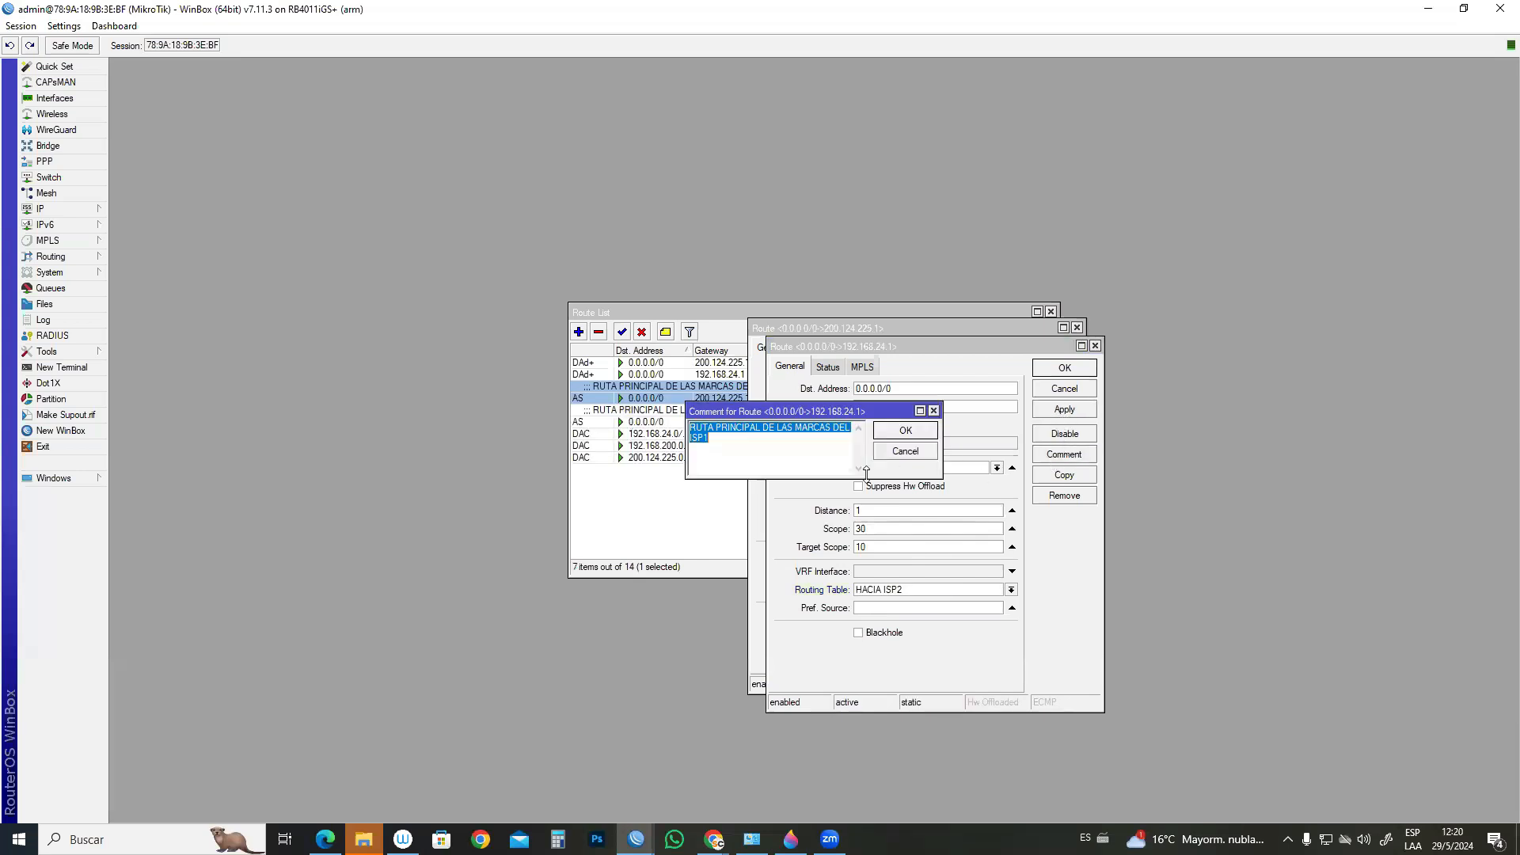
left_click(747, 452)
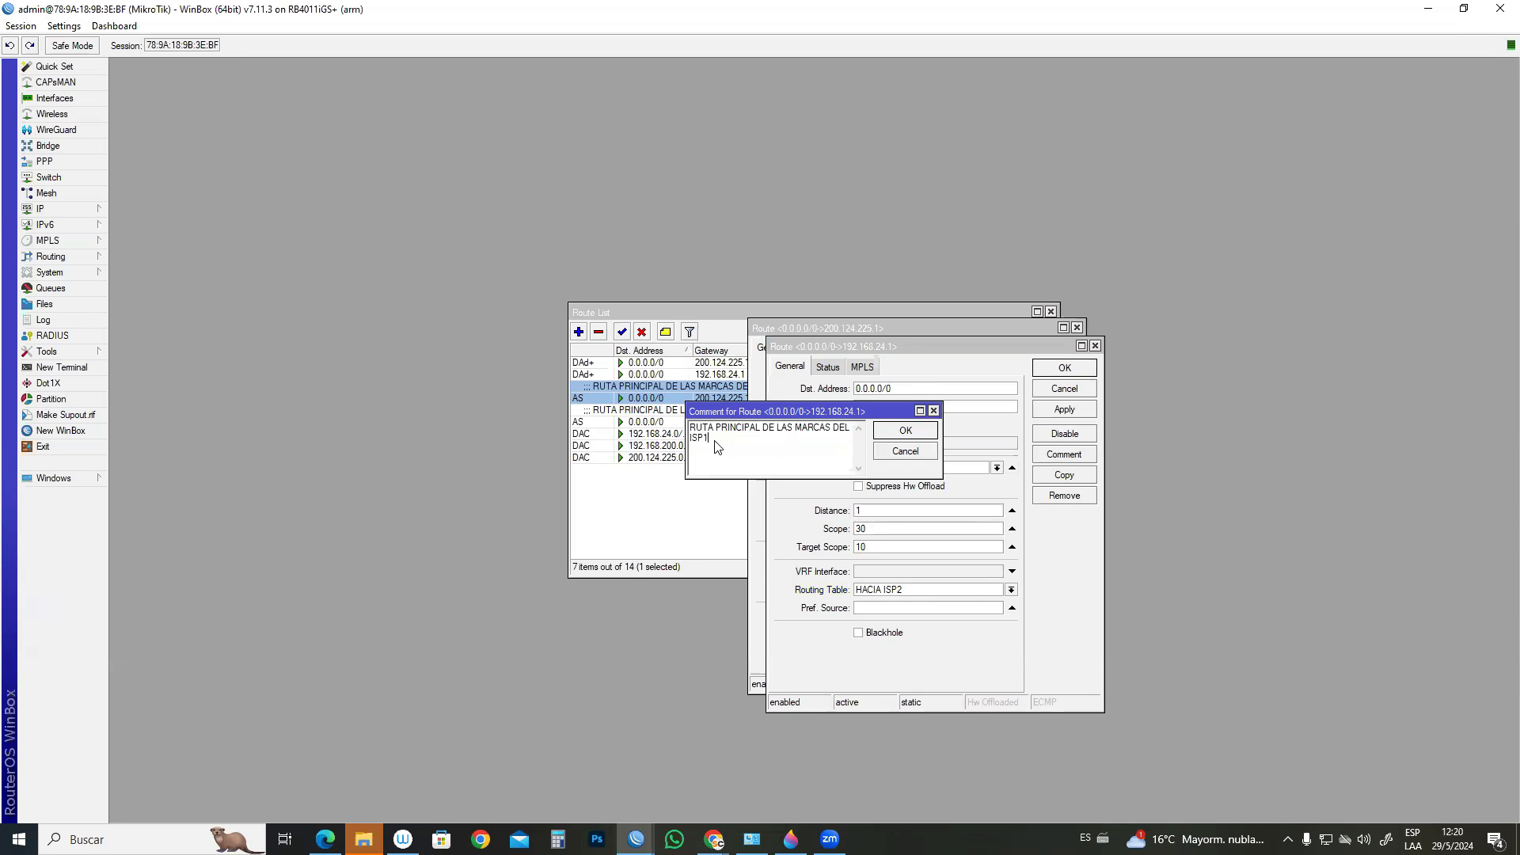
key("BackSpace")
type("2")
left_click(918, 436)
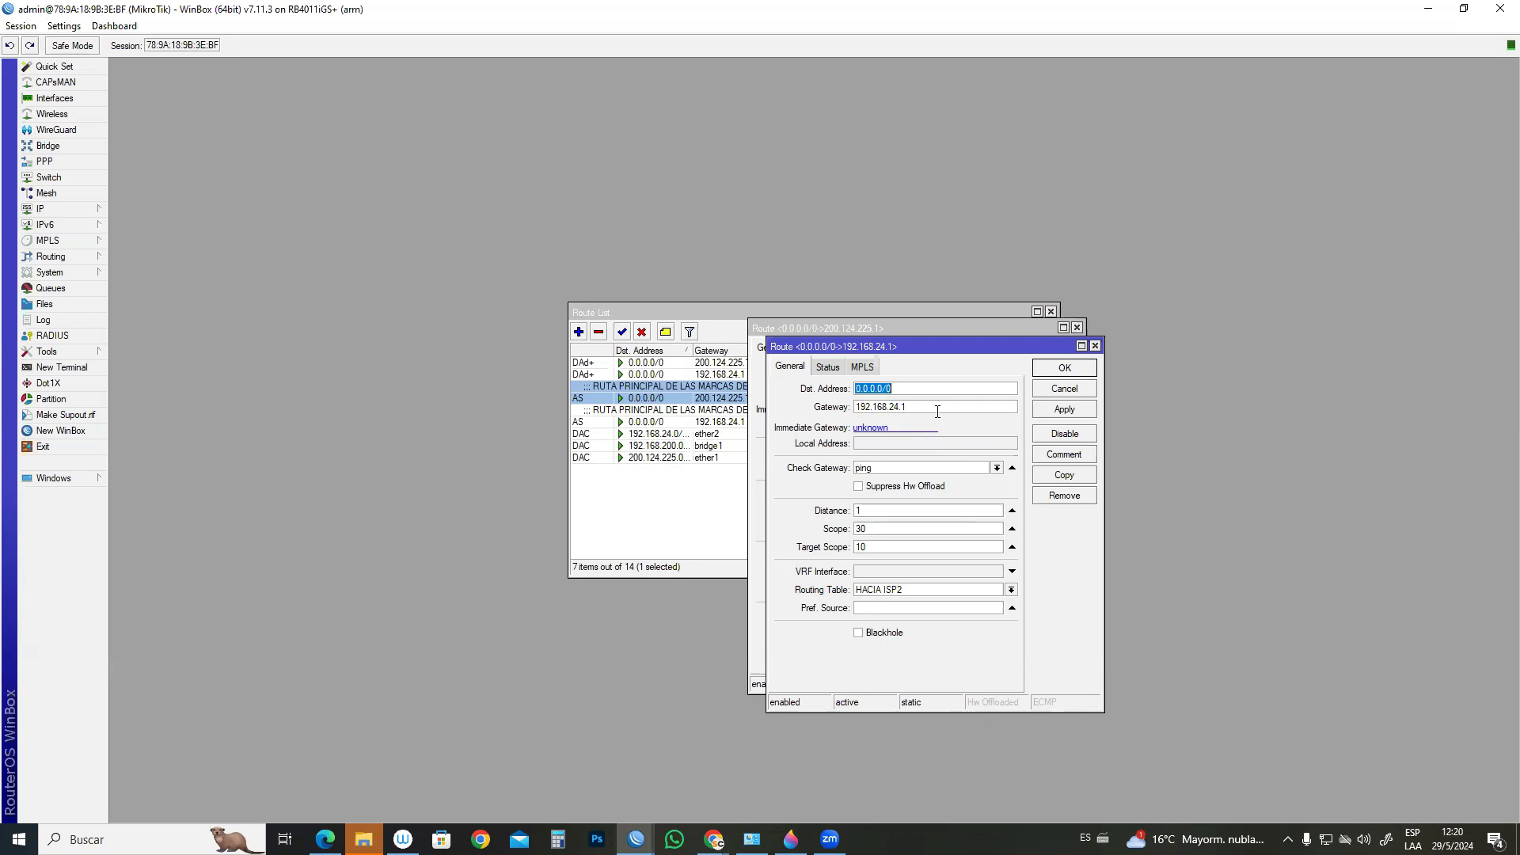
left_click(1095, 346)
left_click(1077, 327)
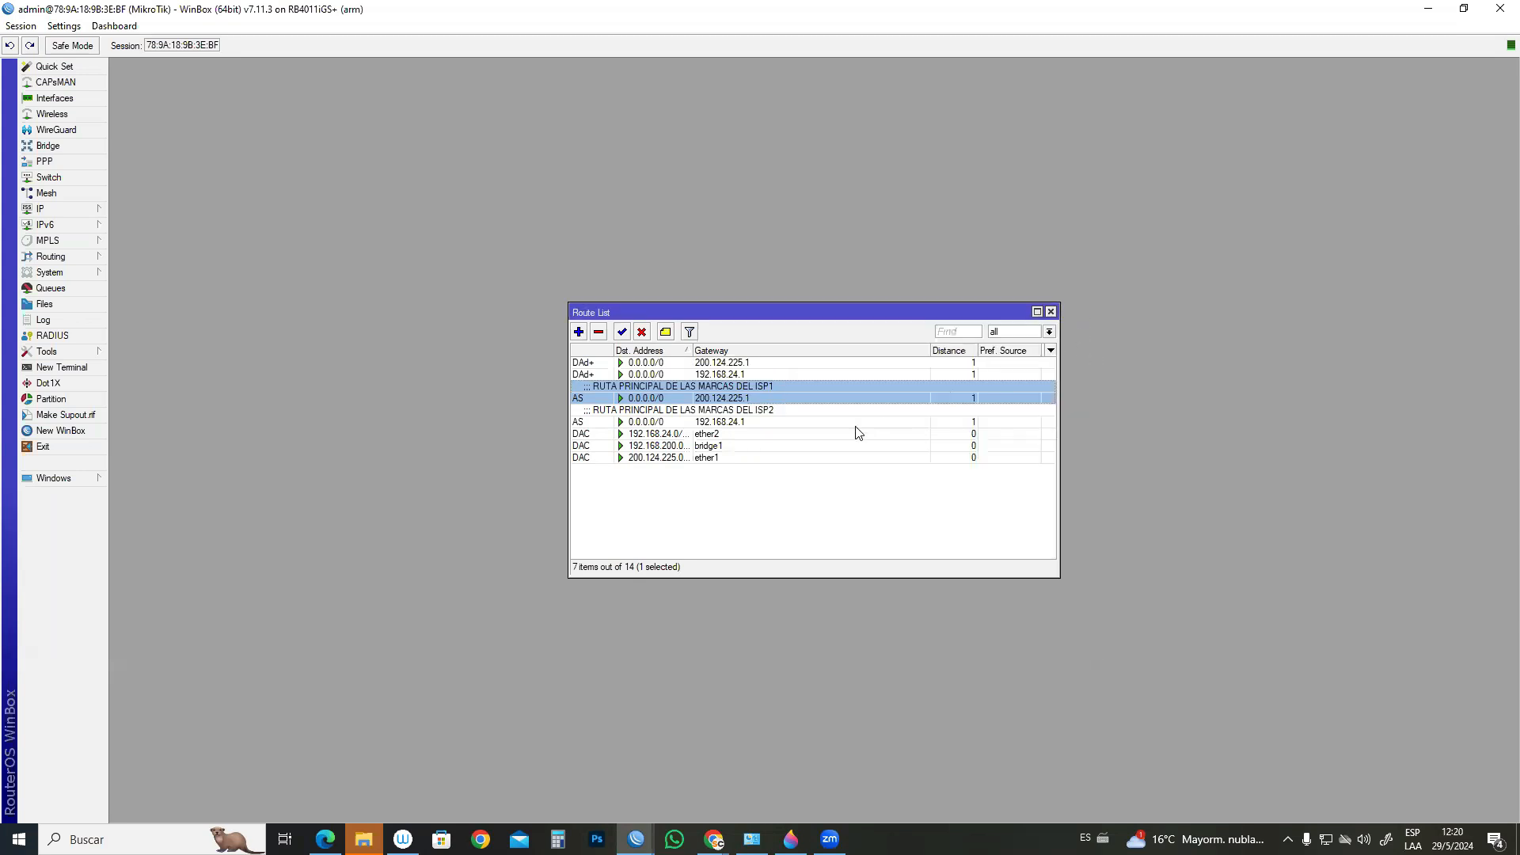
left_click(624, 420)
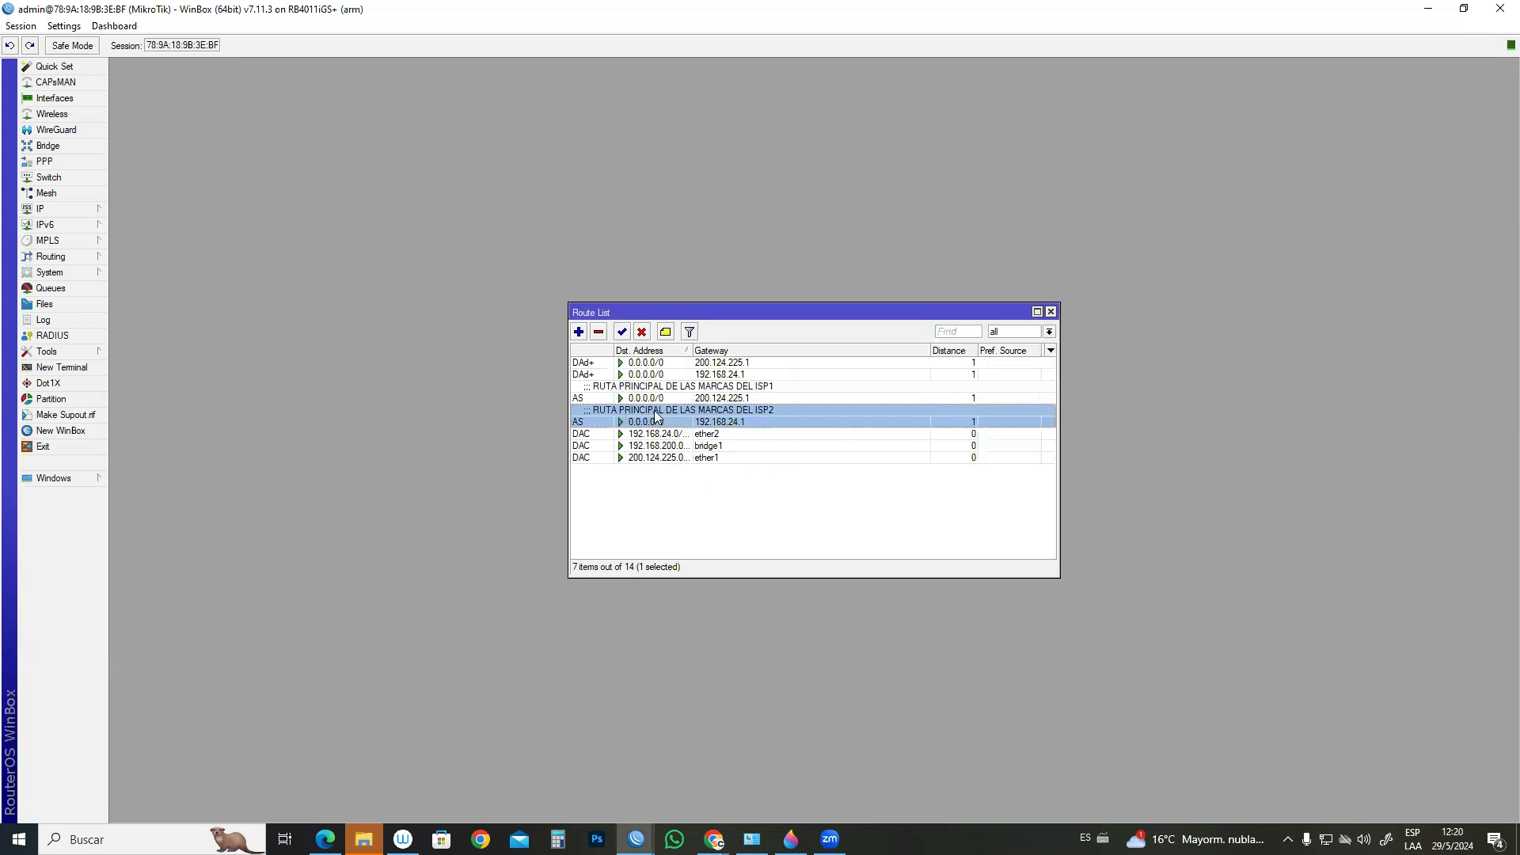
left_click(653, 398)
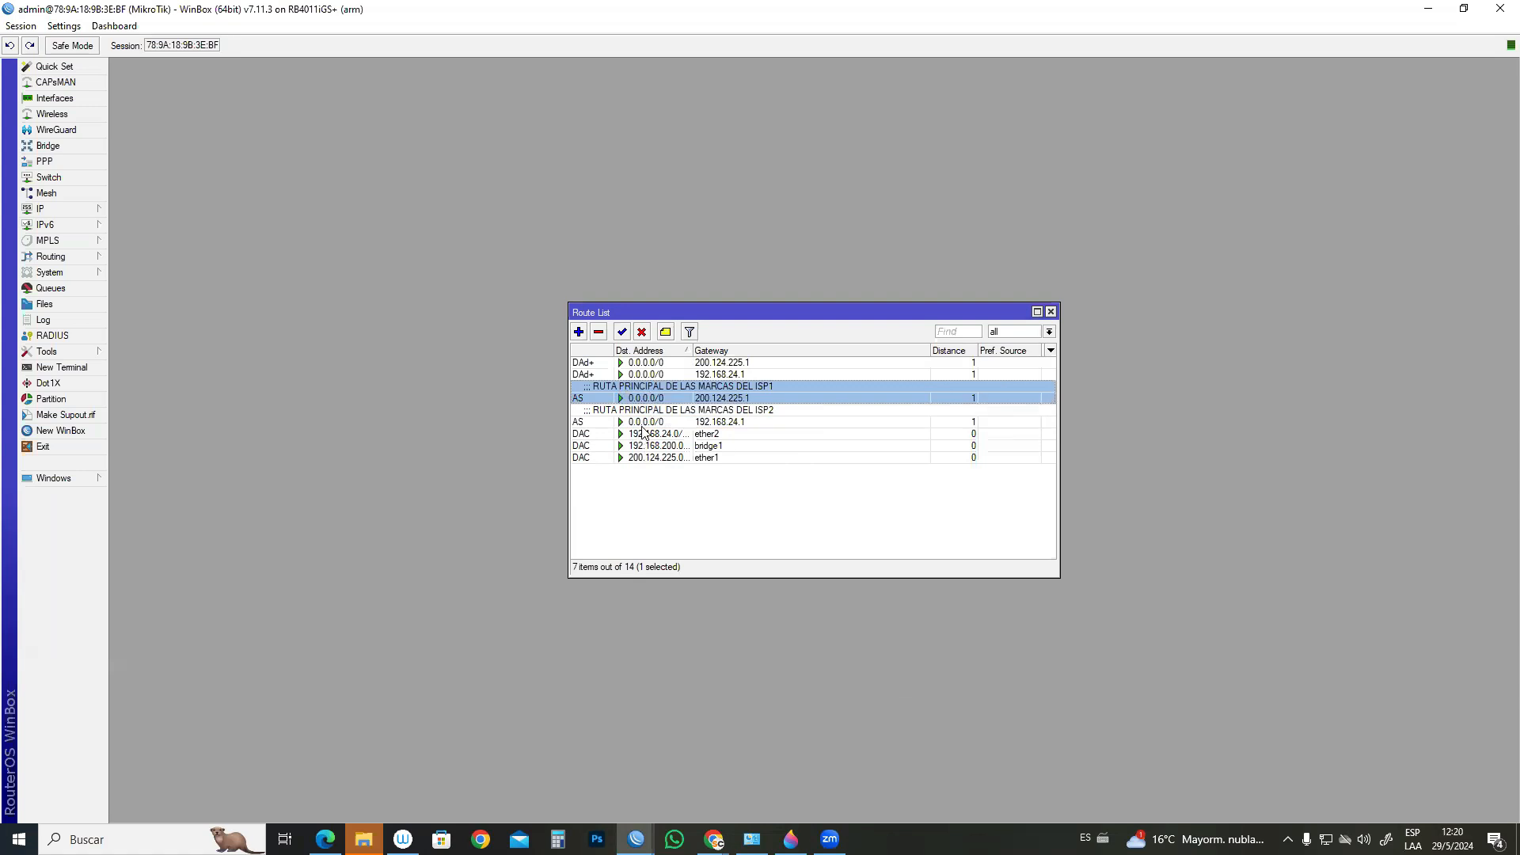
left_click(643, 424)
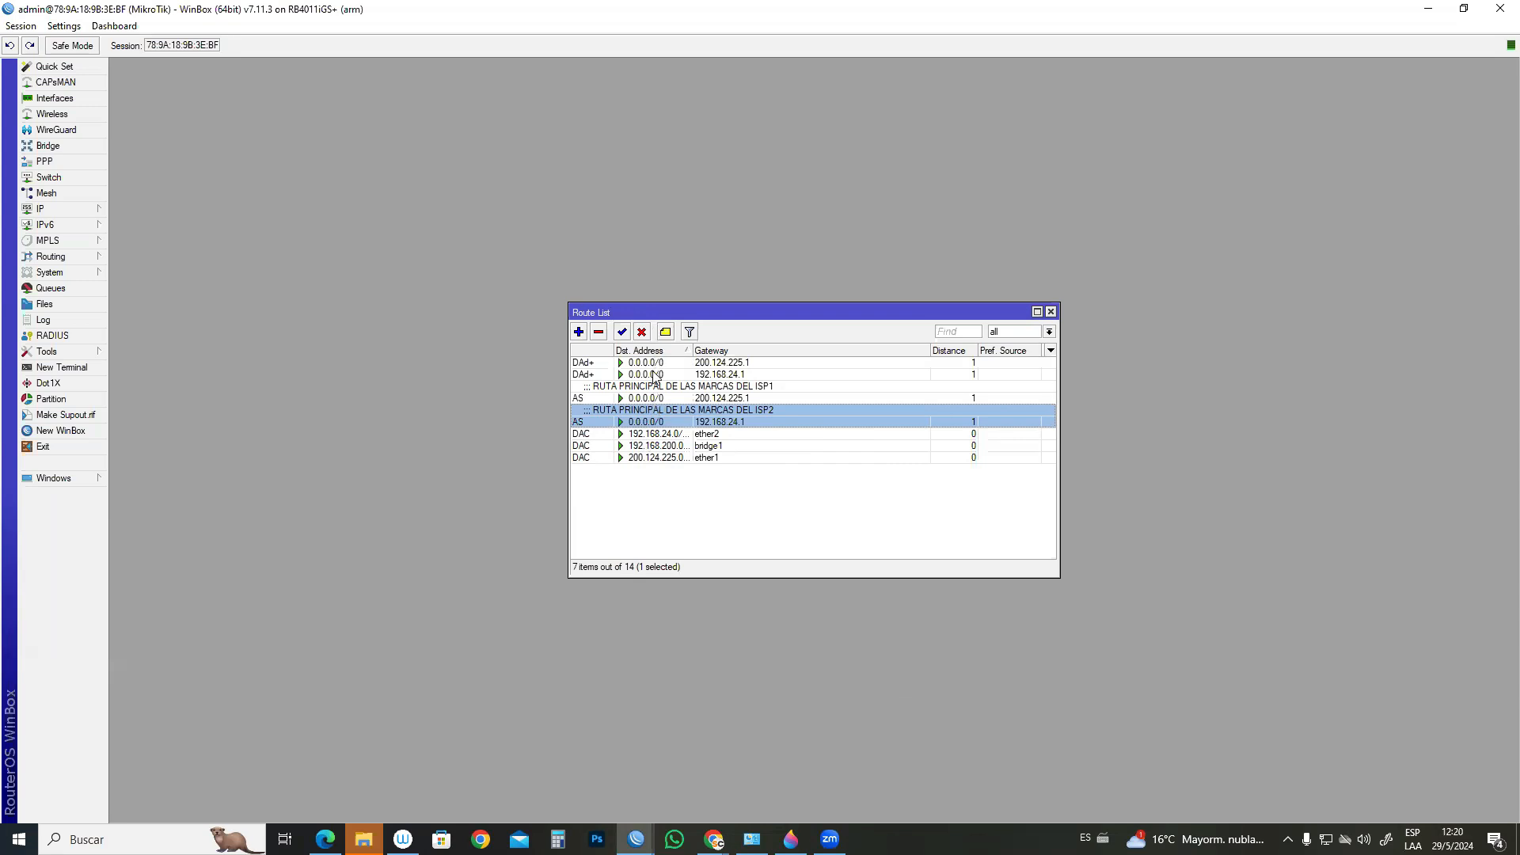
- Create a new 0.0.0.0/0 route using the gateway 200.124.225.1 copied from the ether1 DHCP client status
left_click(581, 332)
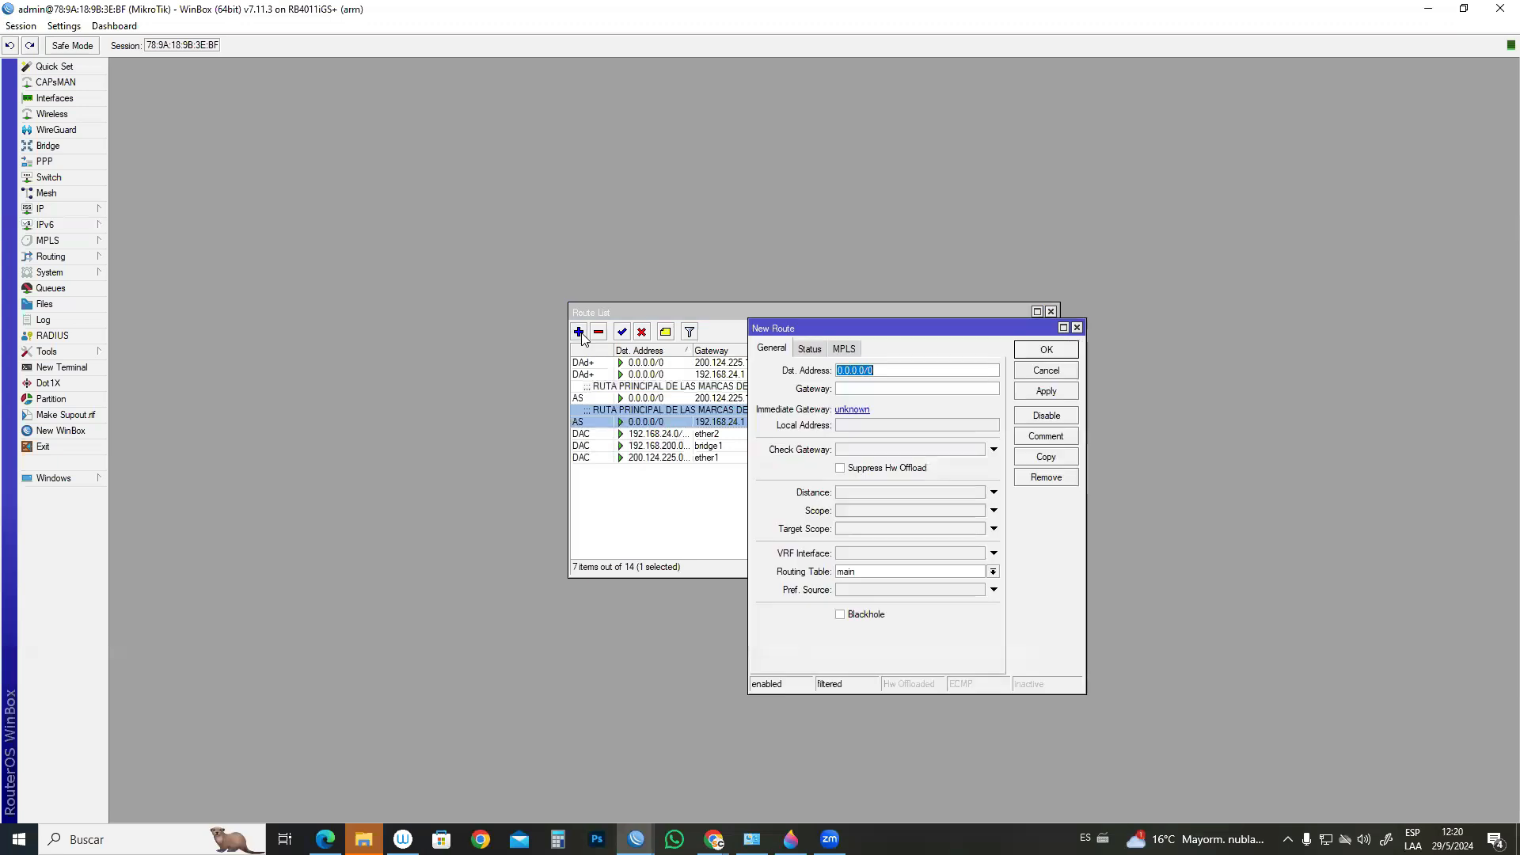
left_click(863, 390)
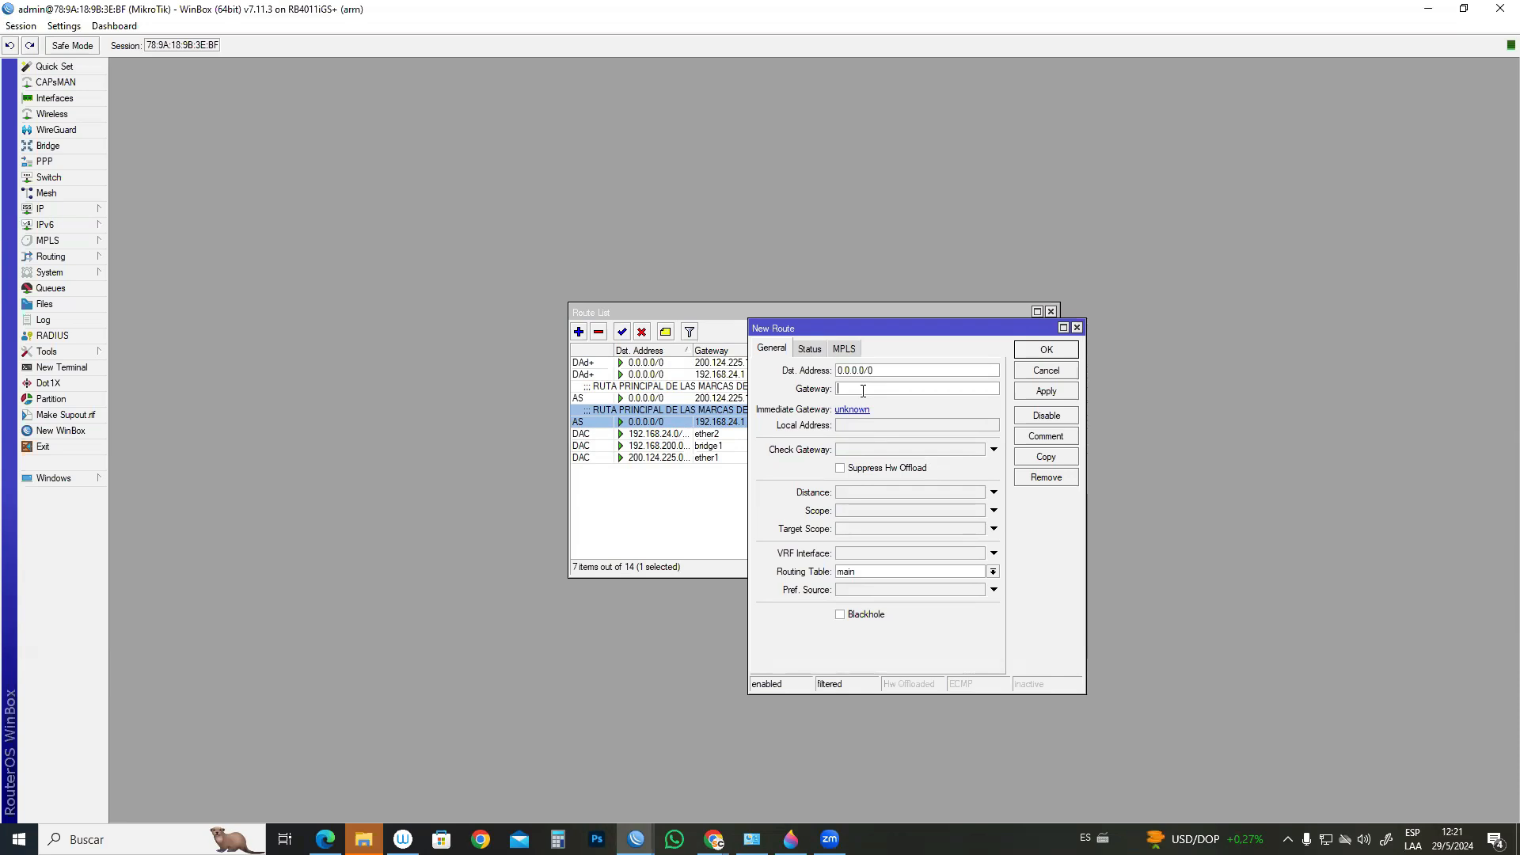
type("1")
key("BackSpace")
left_click(63, 208)
left_click(150, 259)
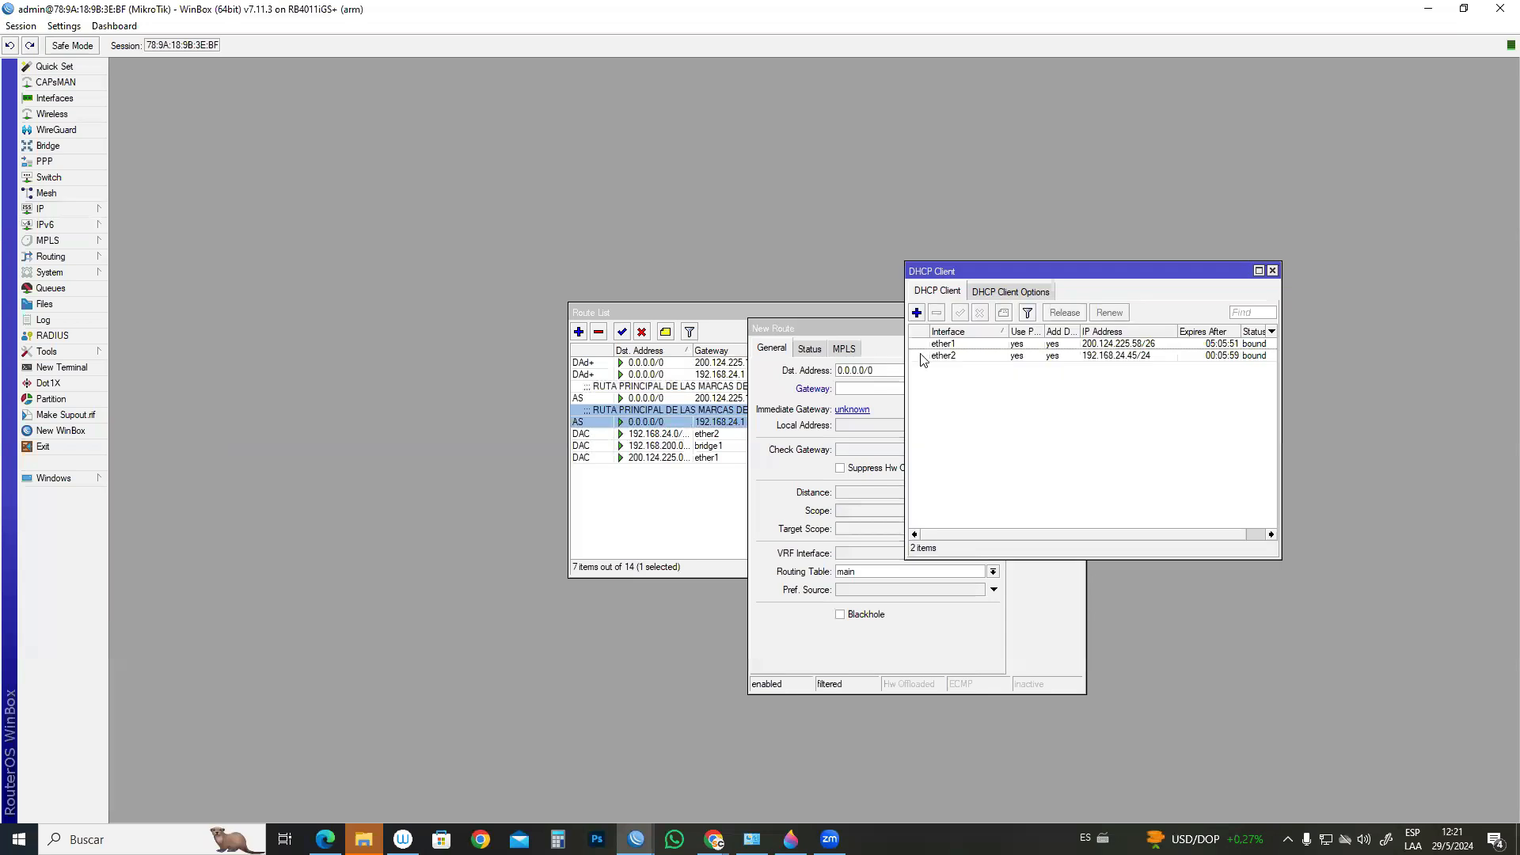
double_click(1114, 345)
double_click(1083, 383)
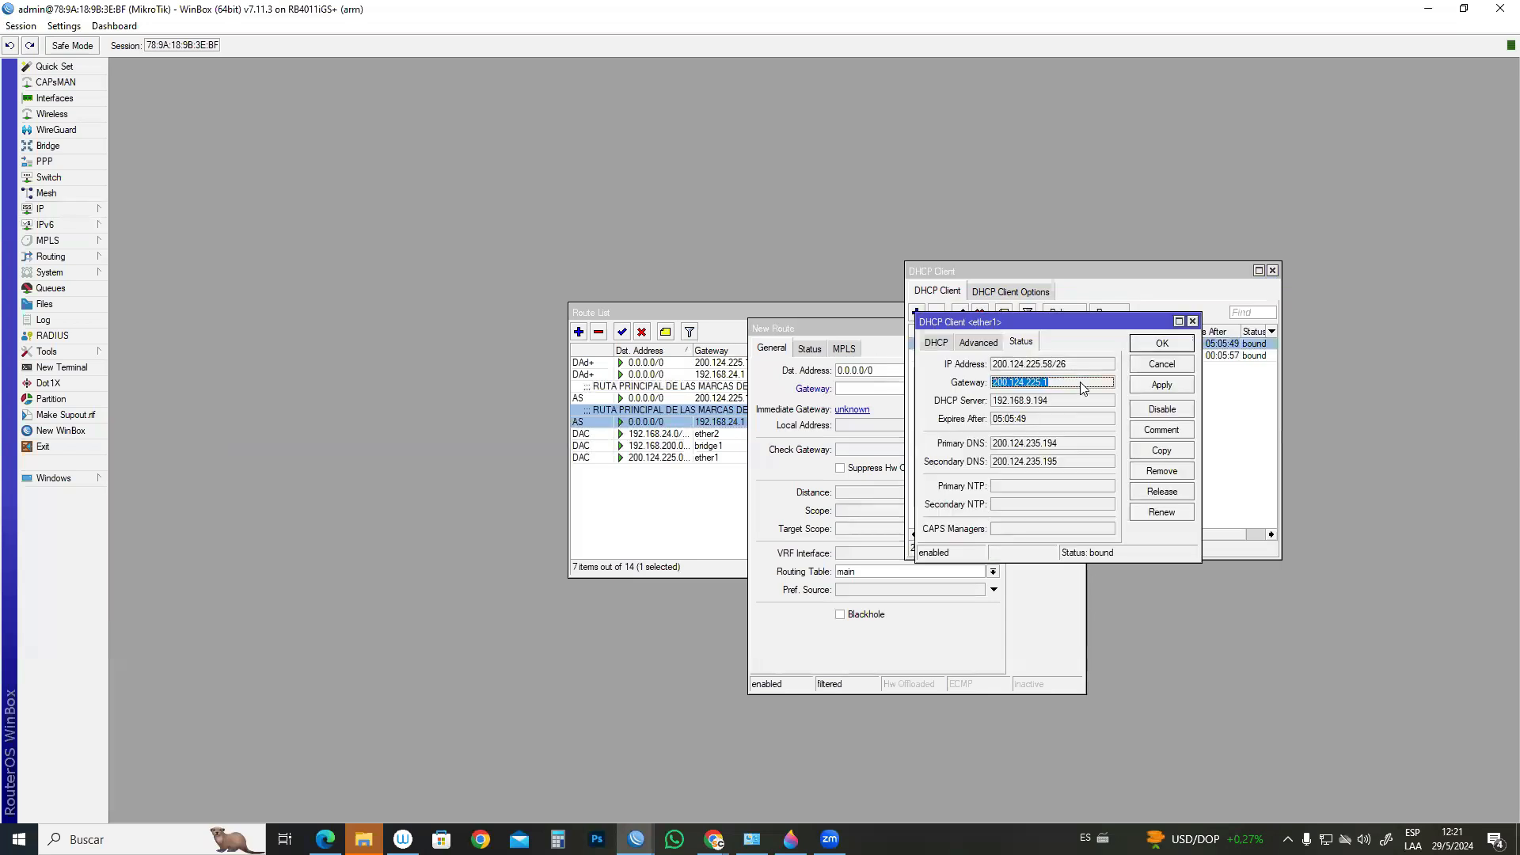
left_click(1192, 321)
left_click(859, 389)
key("ctrl+v")
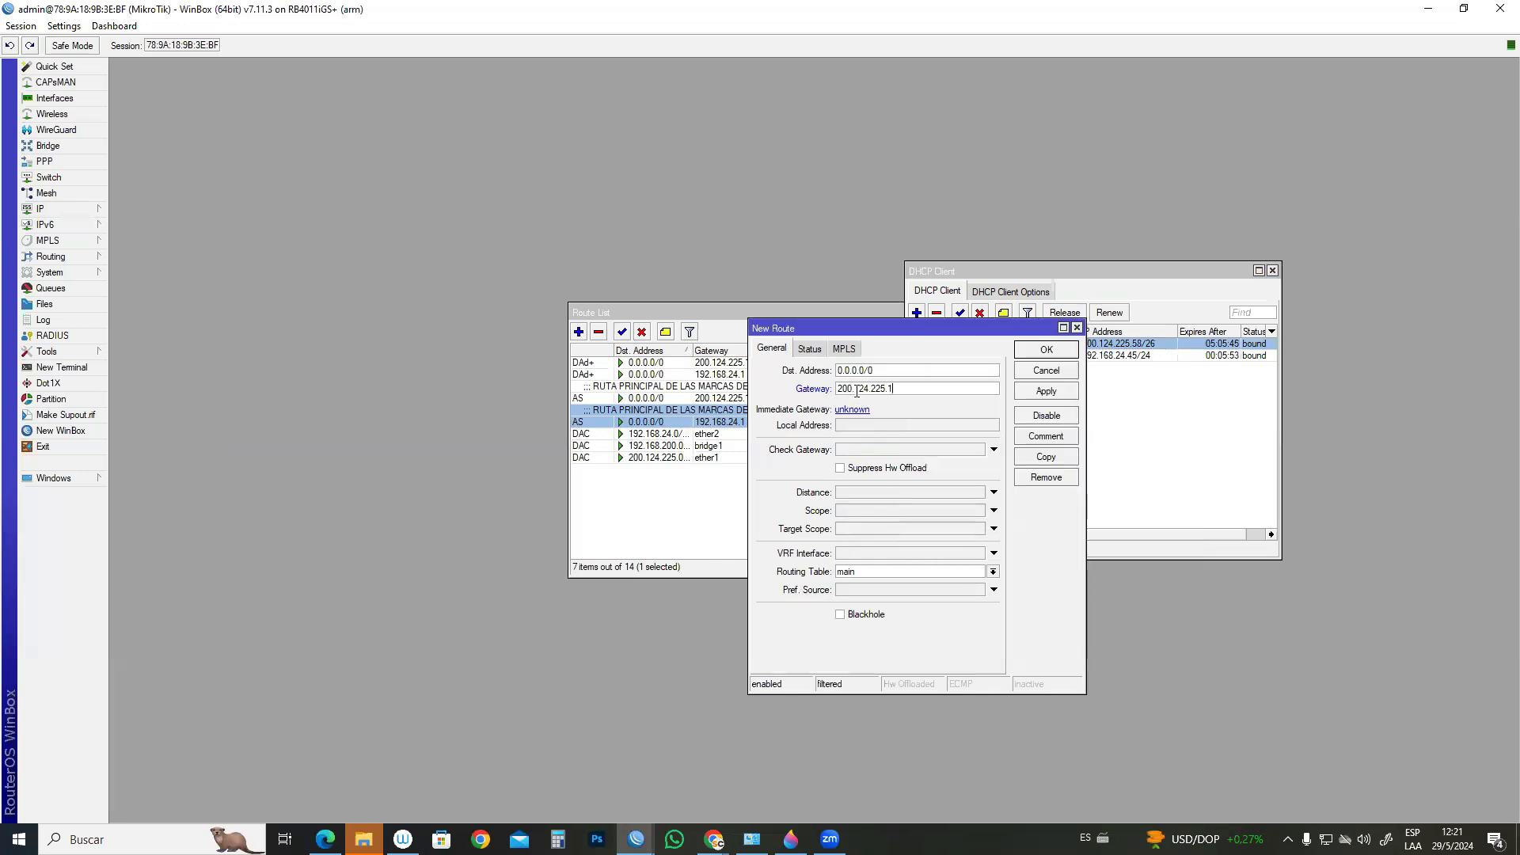
- Set the new route's gateway check to ping, keep its routing table on main, and save it
left_click(846, 450)
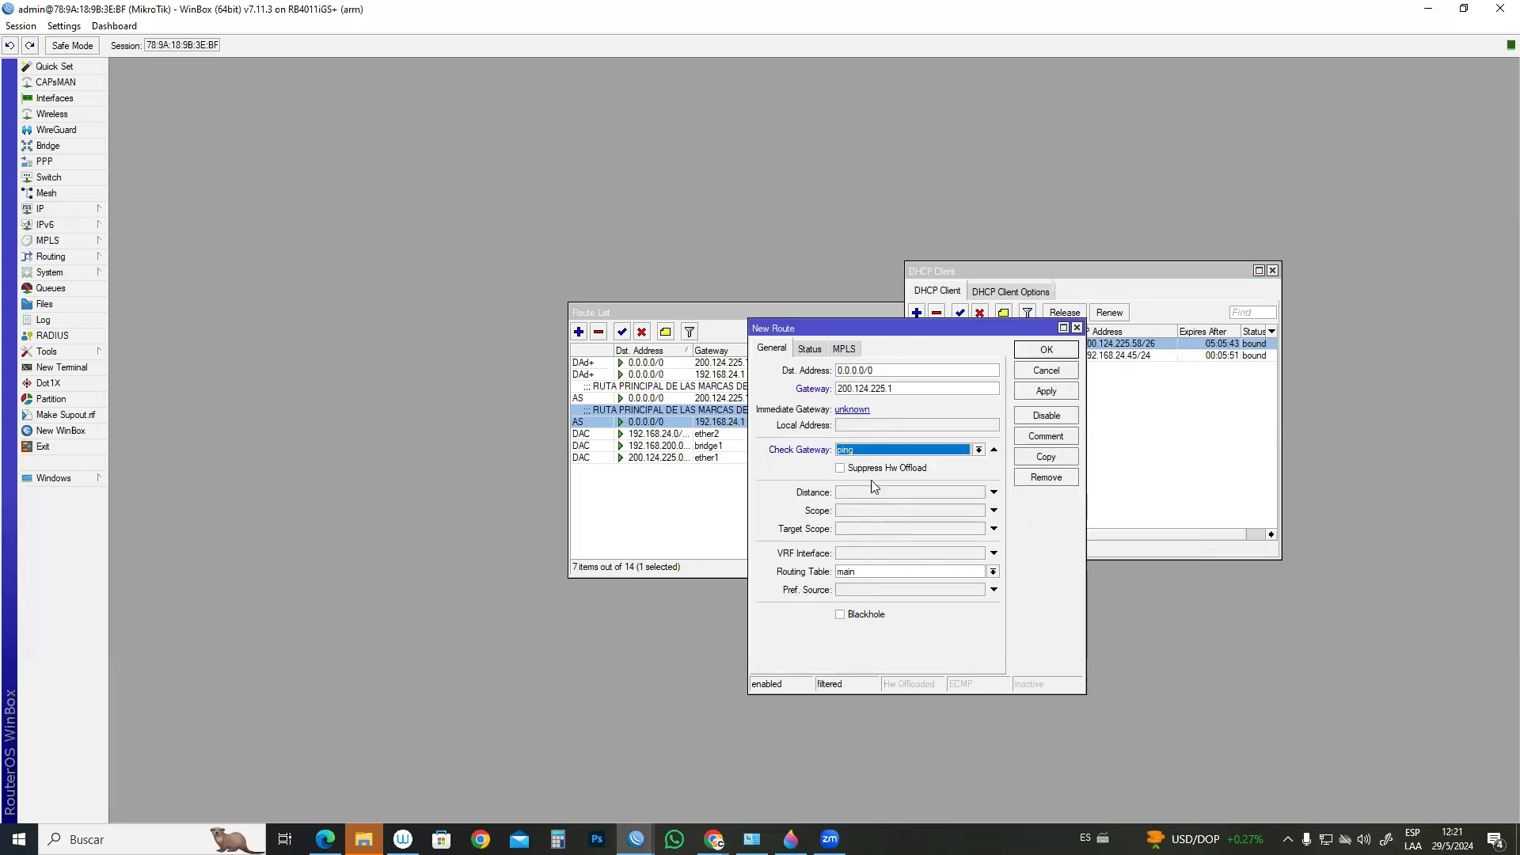
left_click(870, 576)
left_click(870, 577)
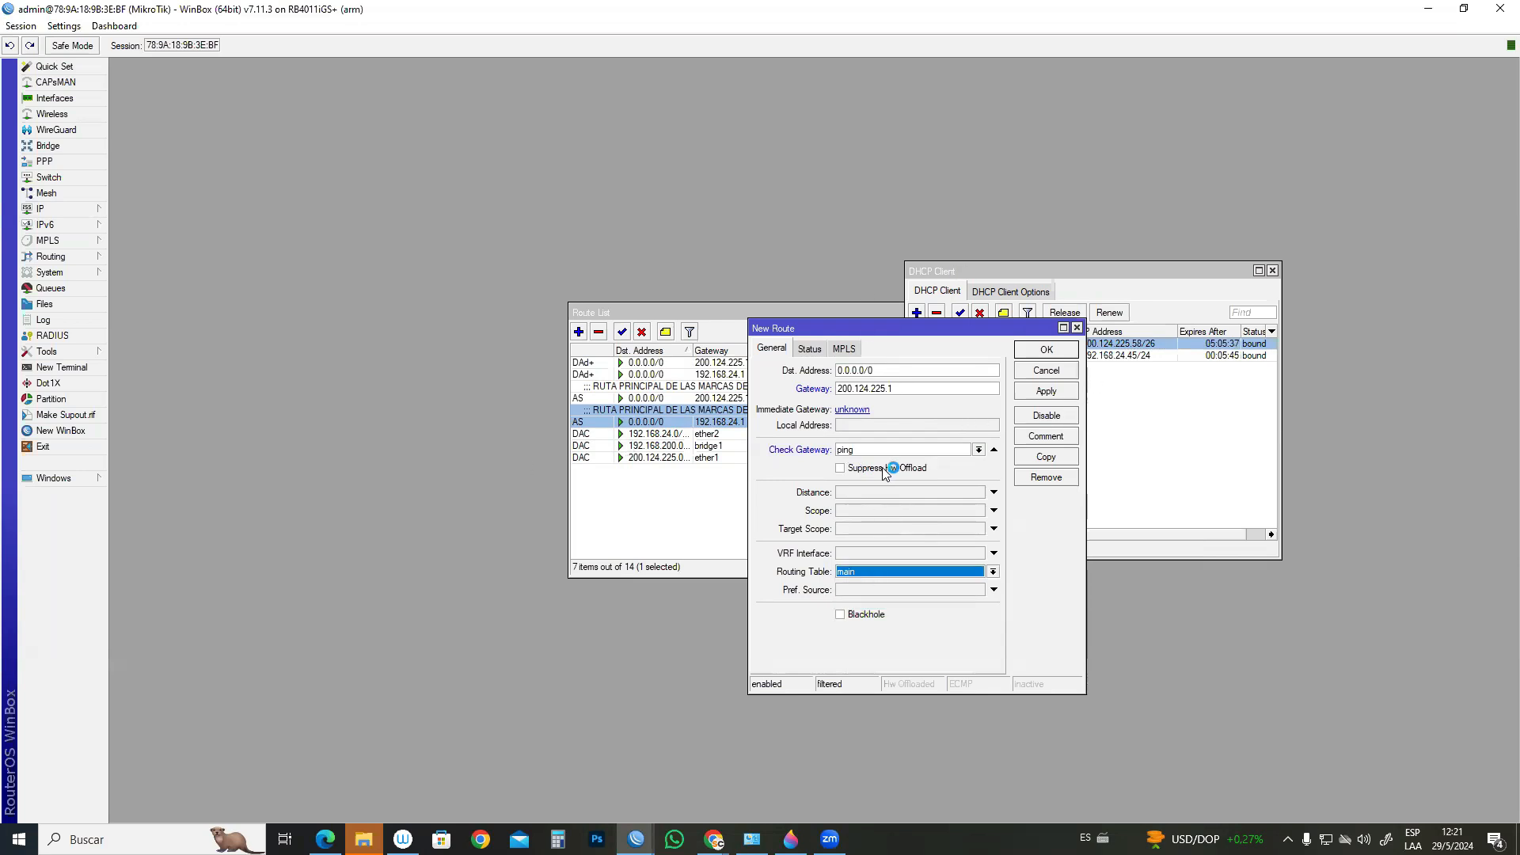
left_click(1043, 351)
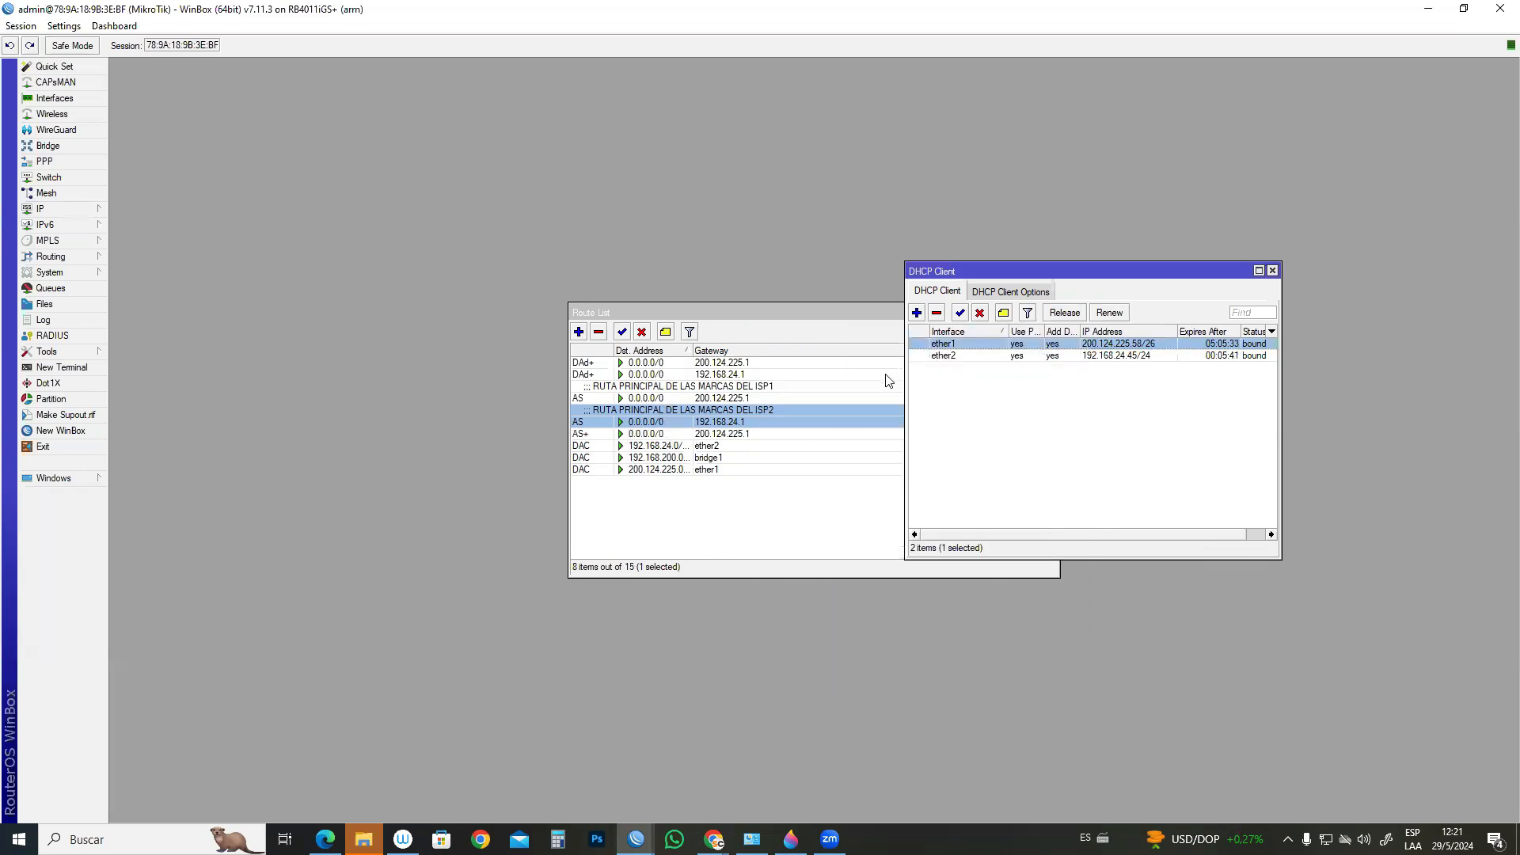
- Add the comment "RUTA PRINCIPAL" to the new static route in the main table
double_click(602, 433)
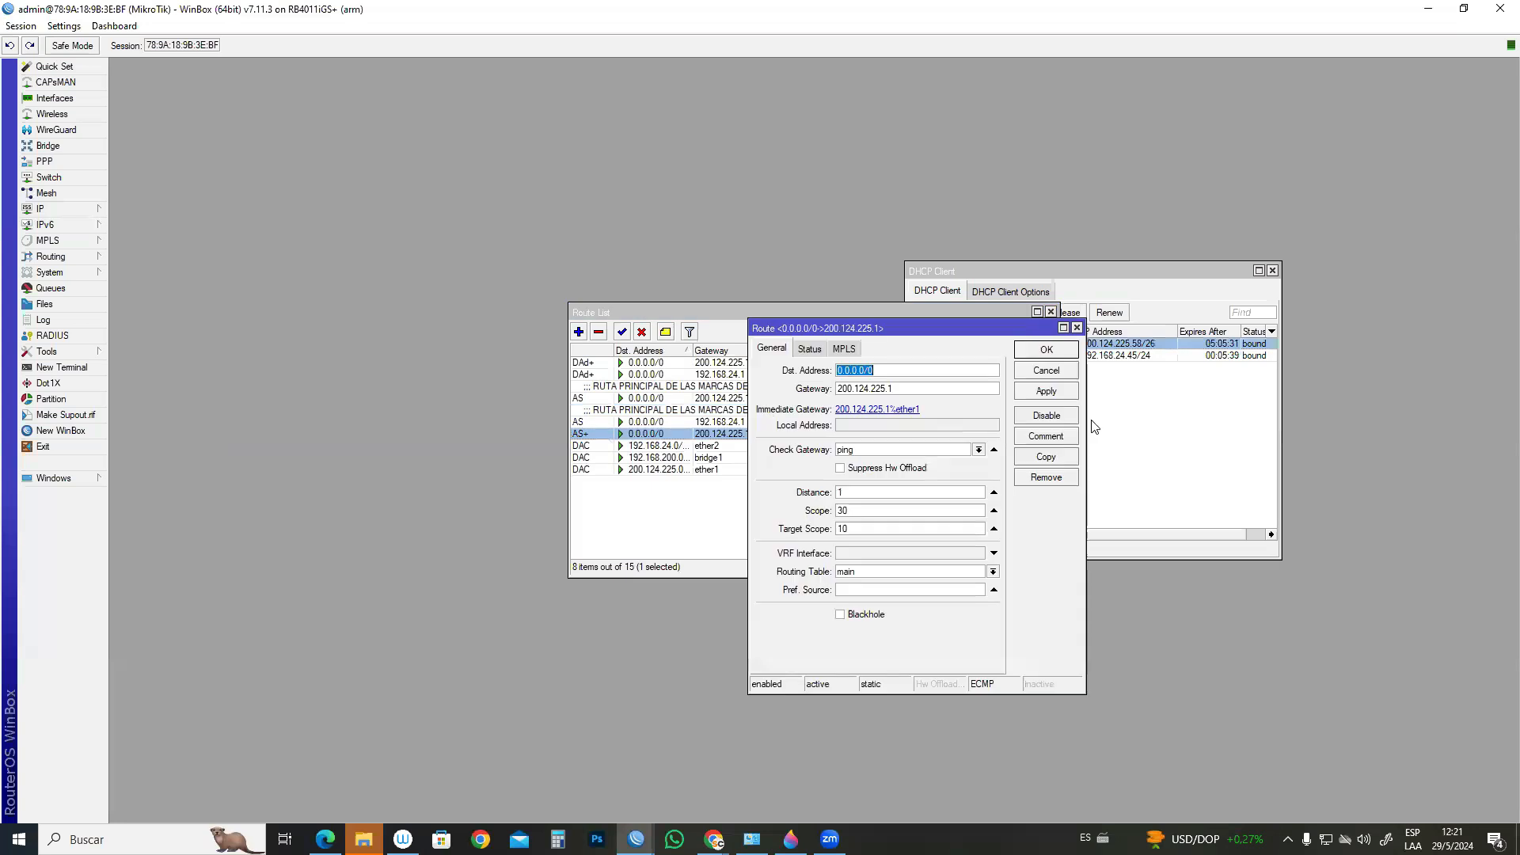
left_click(1046, 436)
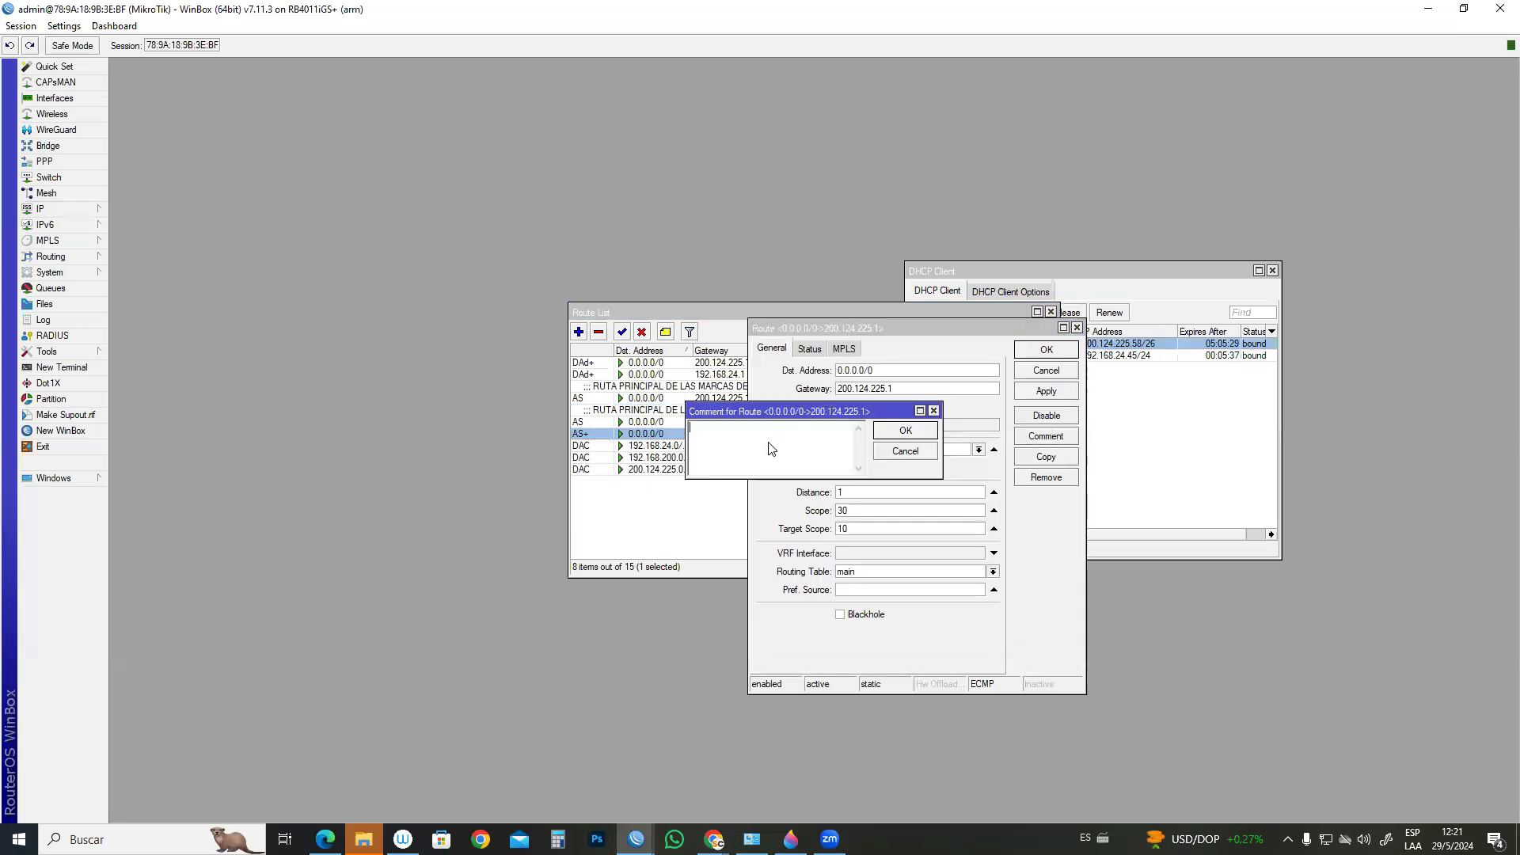
type("RUTA PRINCIPAL")
left_click(905, 432)
left_click(690, 518)
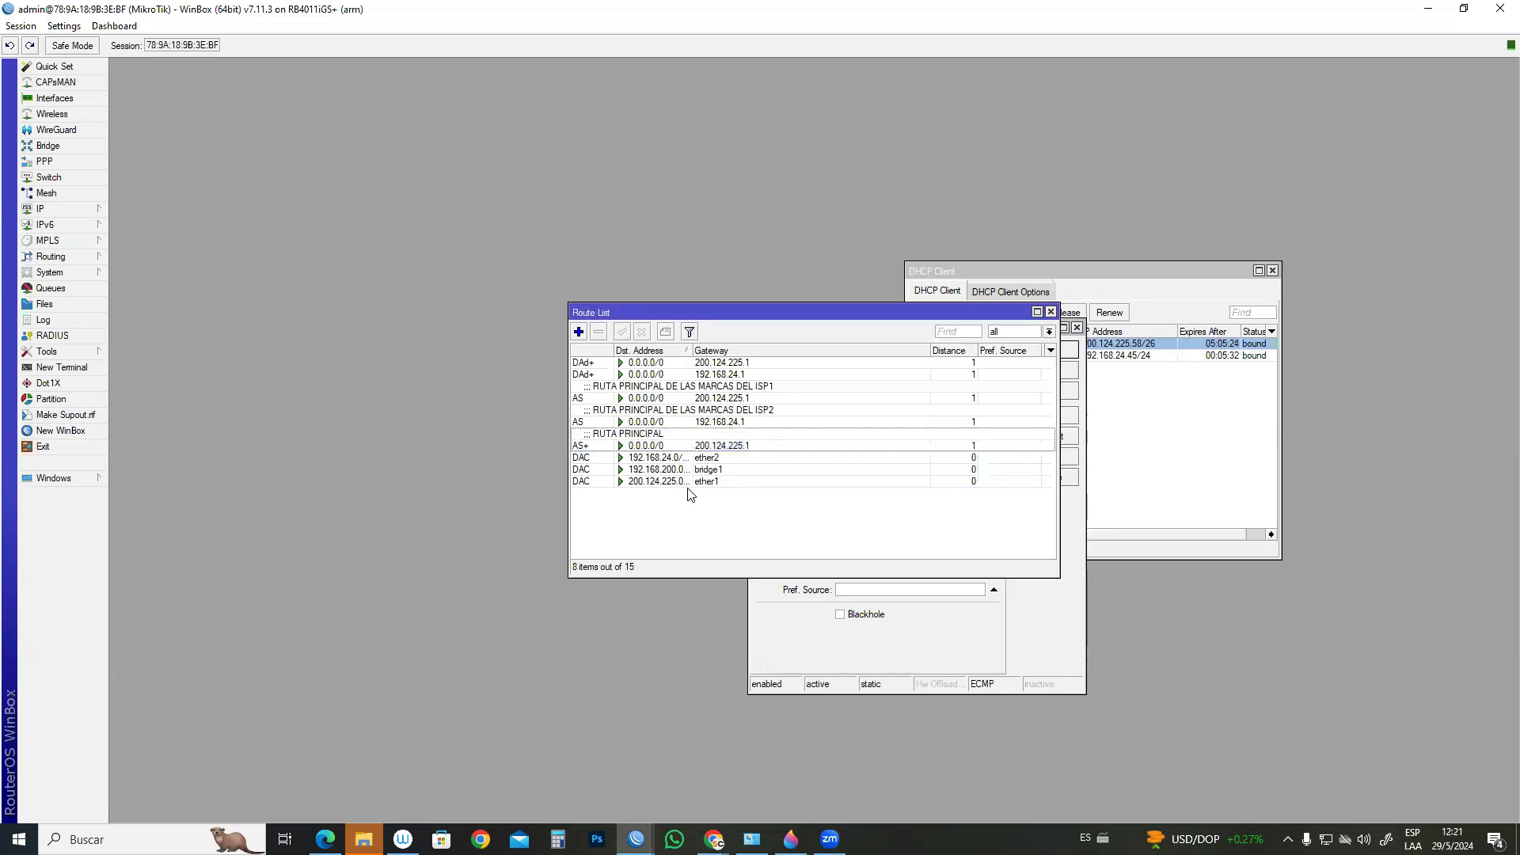
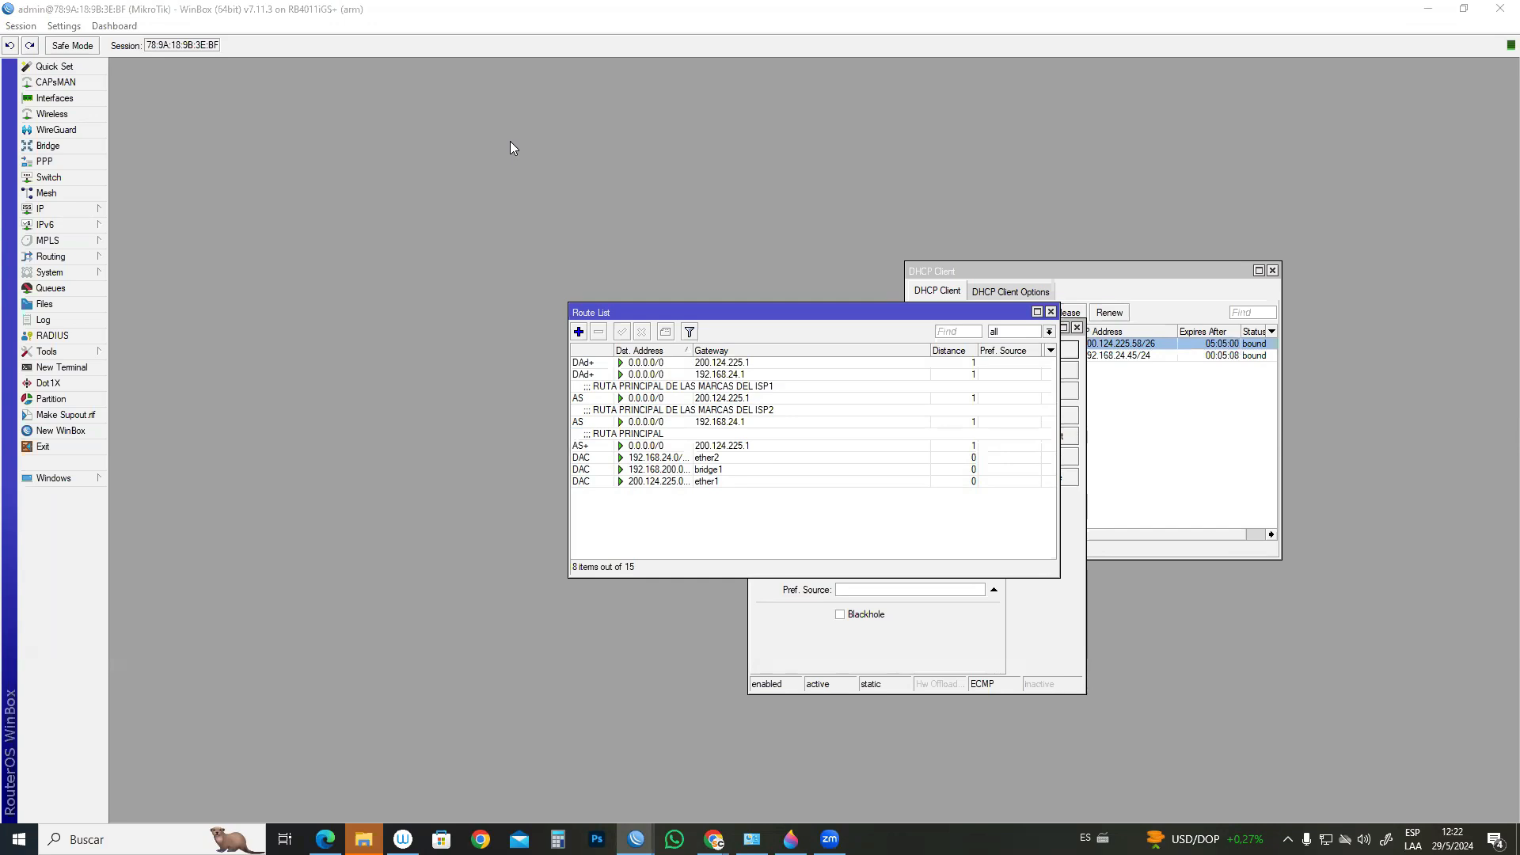
- Try to change the ISP1 marks route to distance 2 and gateway 192.168.24.1
double_click(609, 390)
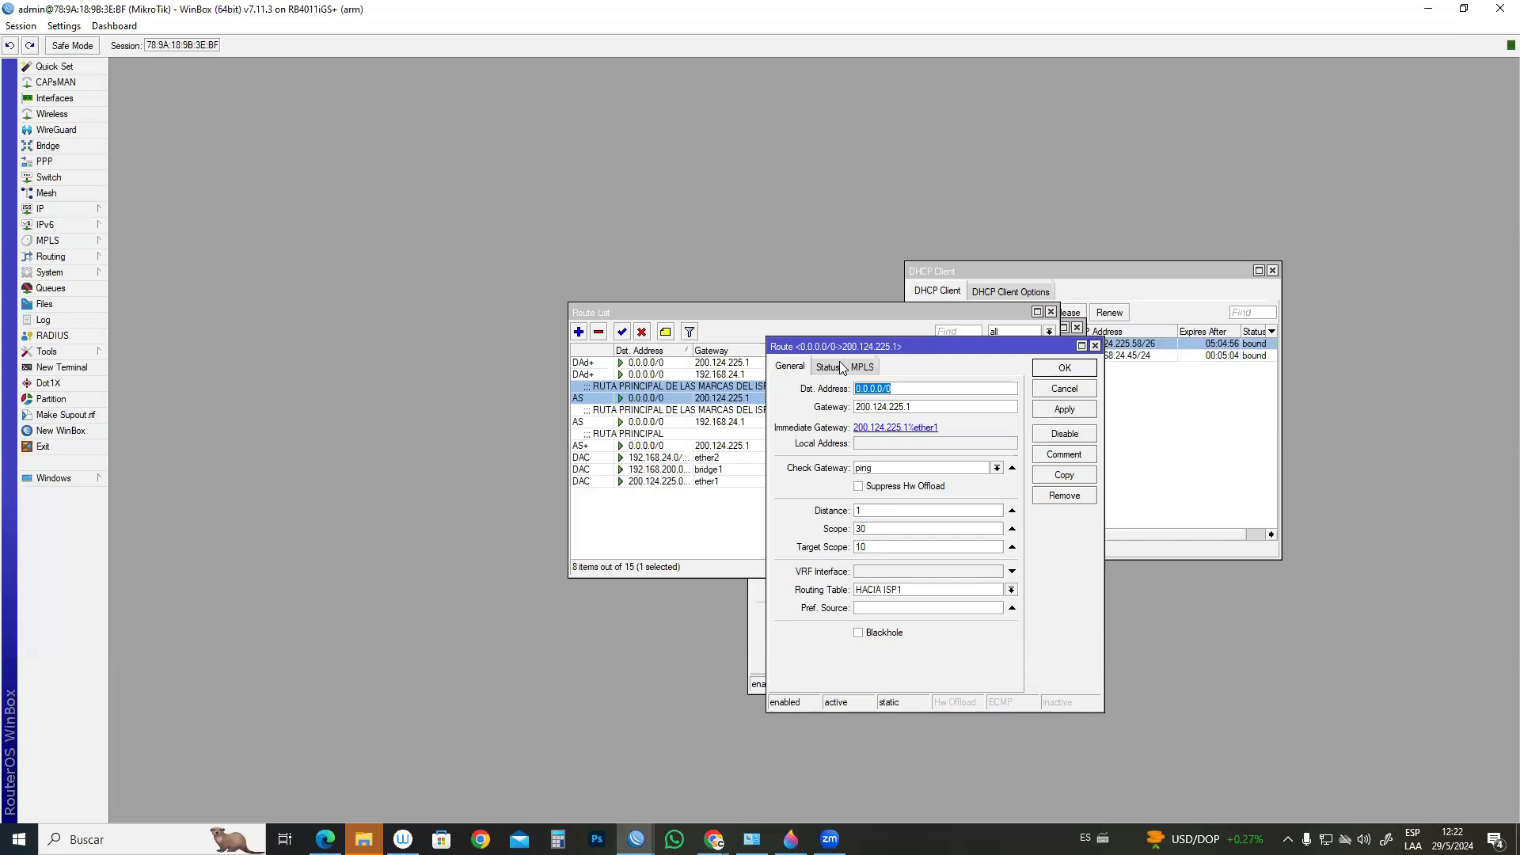
double_click(888, 513)
type("2")
left_click(912, 591)
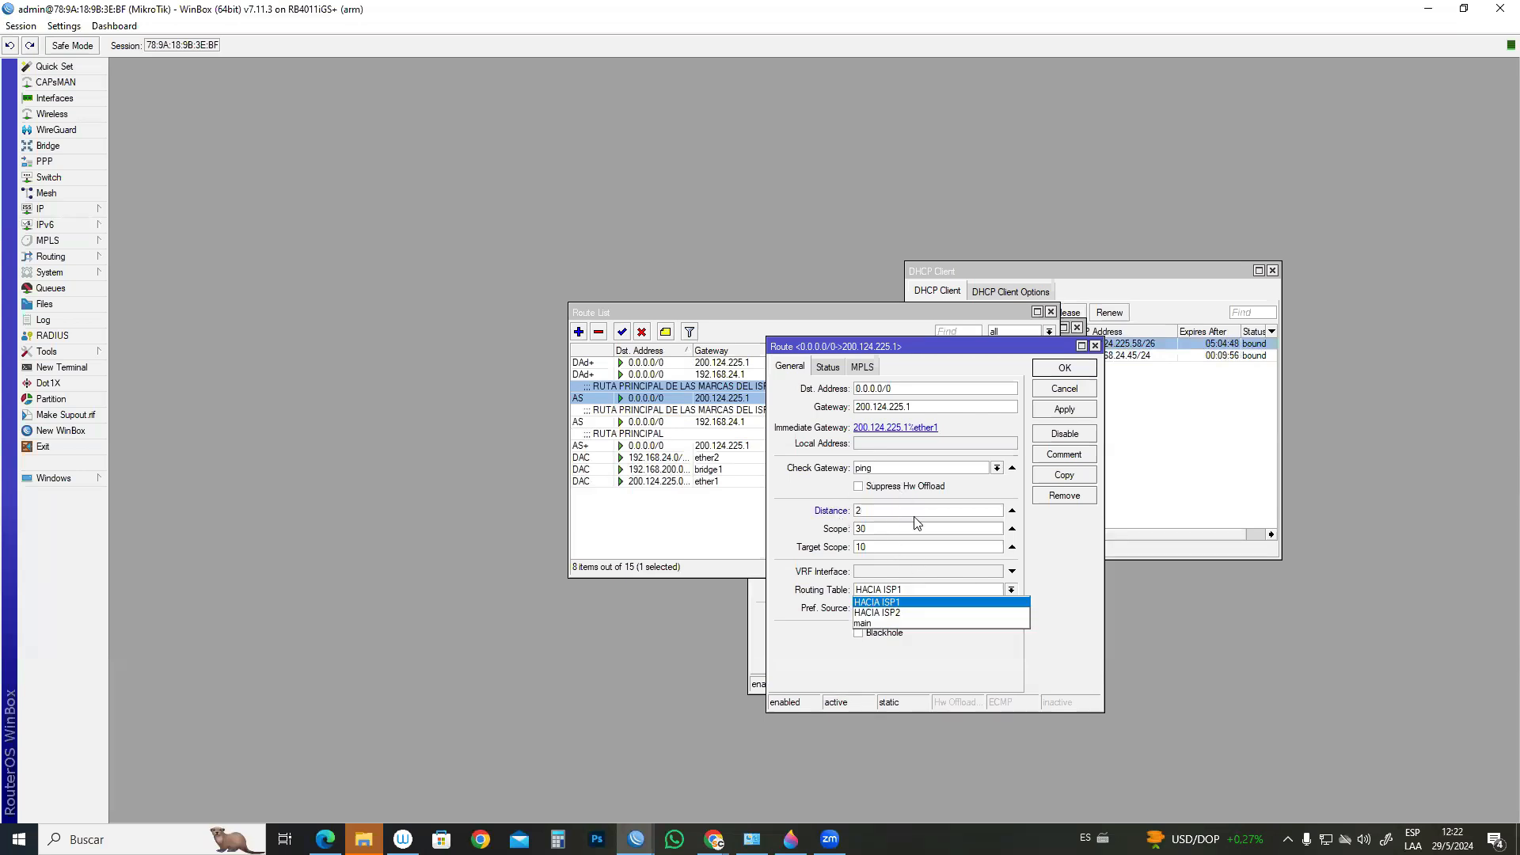
left_click(921, 405)
left_click_drag(923, 405, 849, 405)
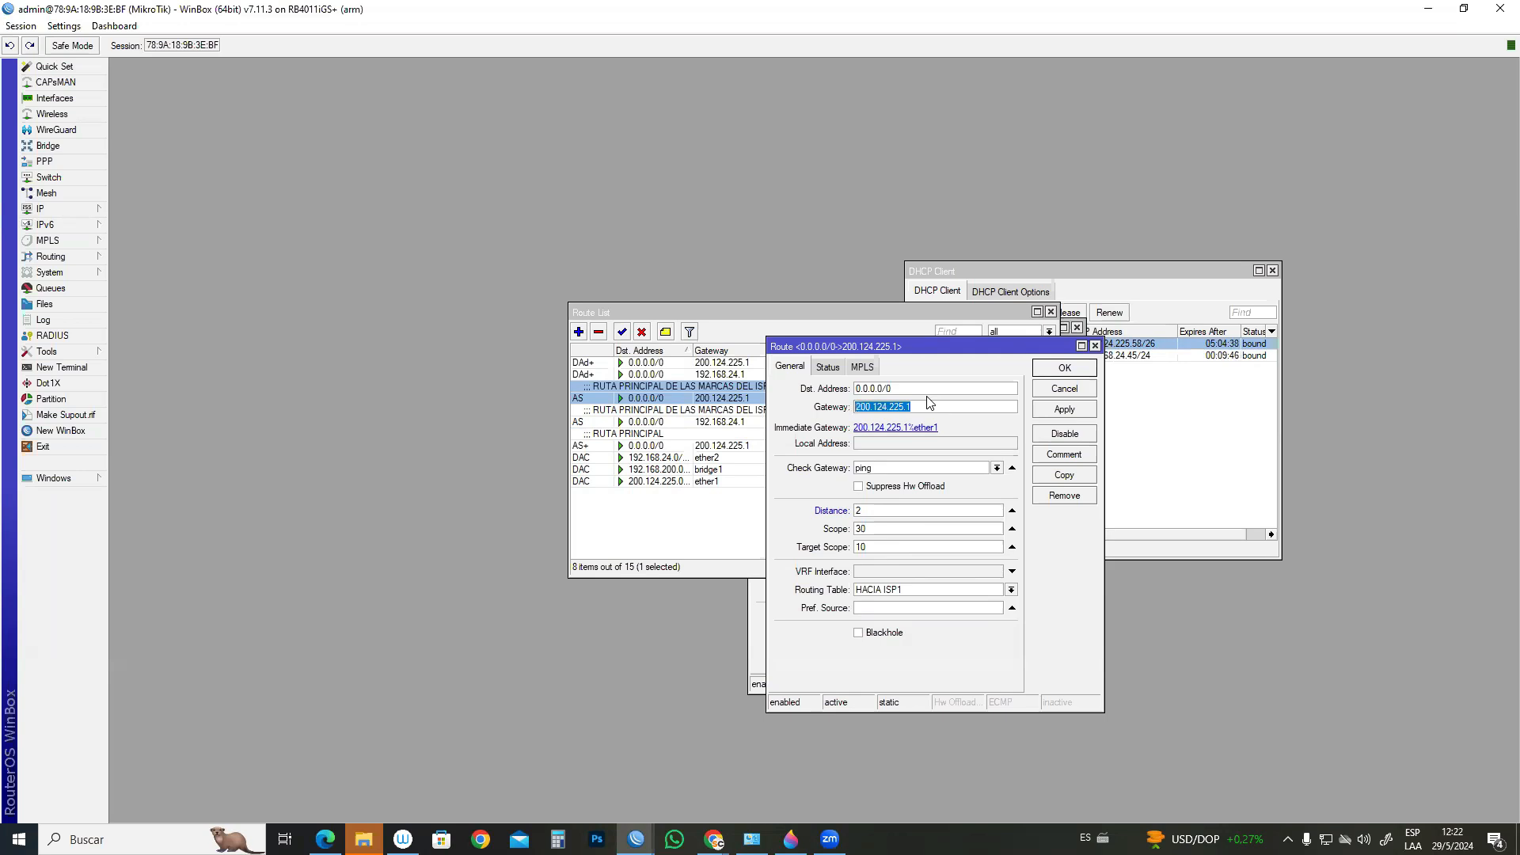
type("192.168.24.1")
left_click(875, 513)
- Replace PRINCIPAL with RESPALDO in the ISP1 marks route's comment and close the route without applying its other edits
left_click(1054, 454)
left_click_drag(758, 432, 720, 434)
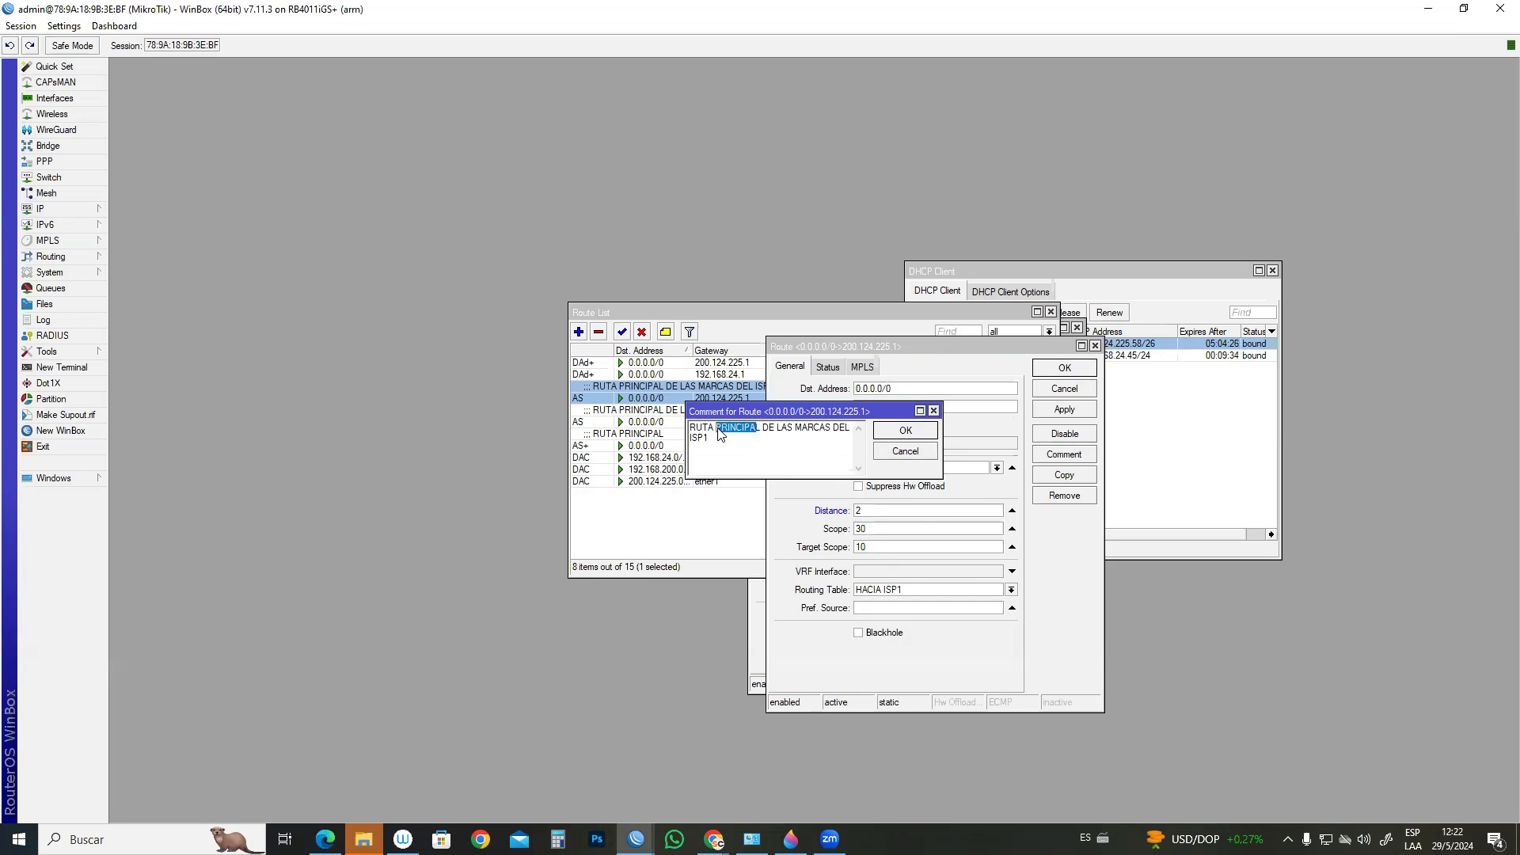
type("RESPALDO")
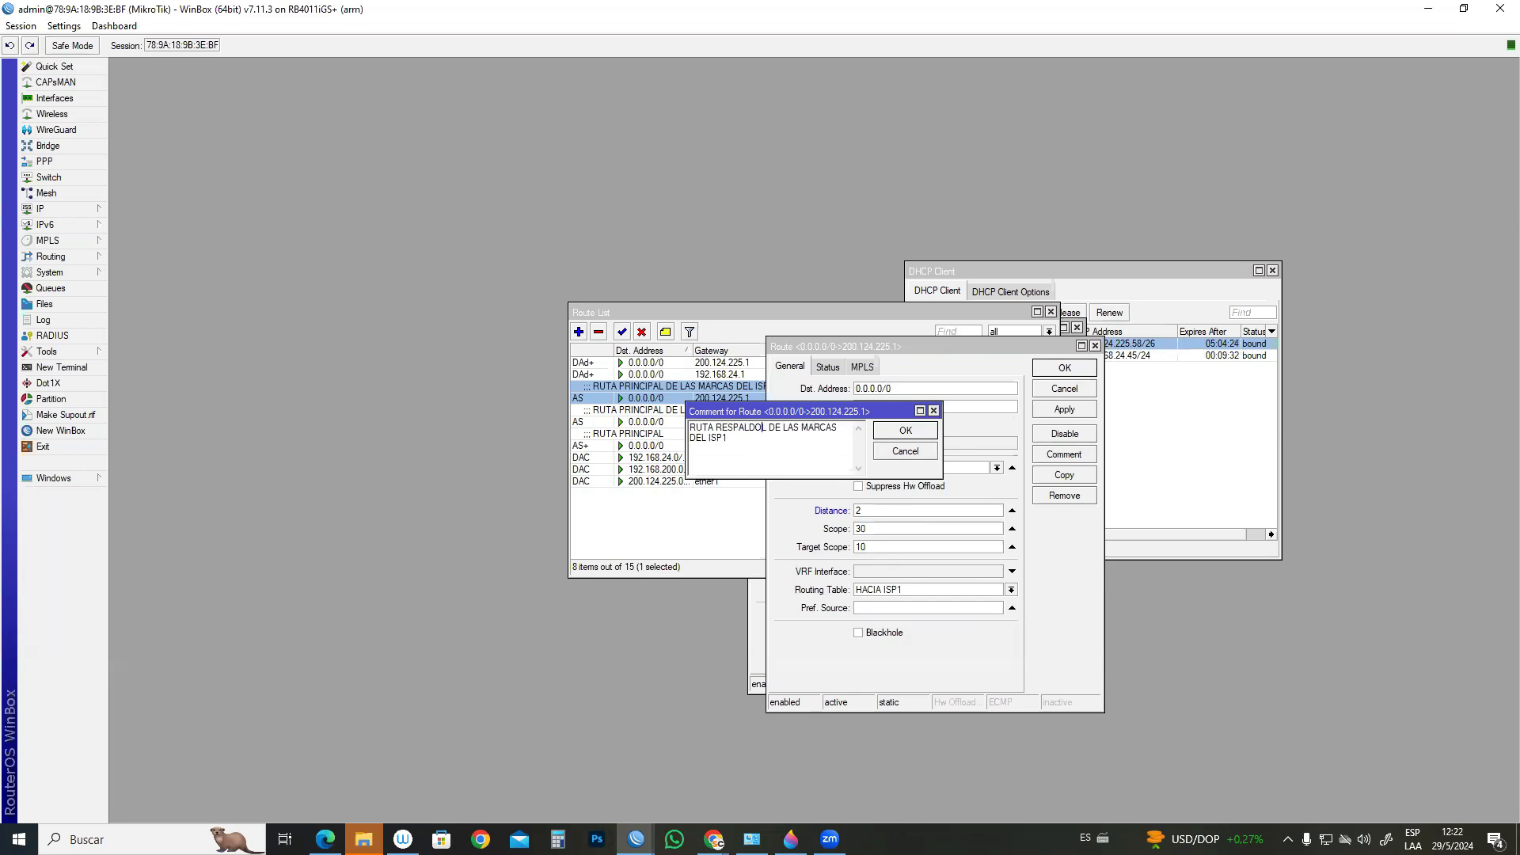
left_click(901, 437)
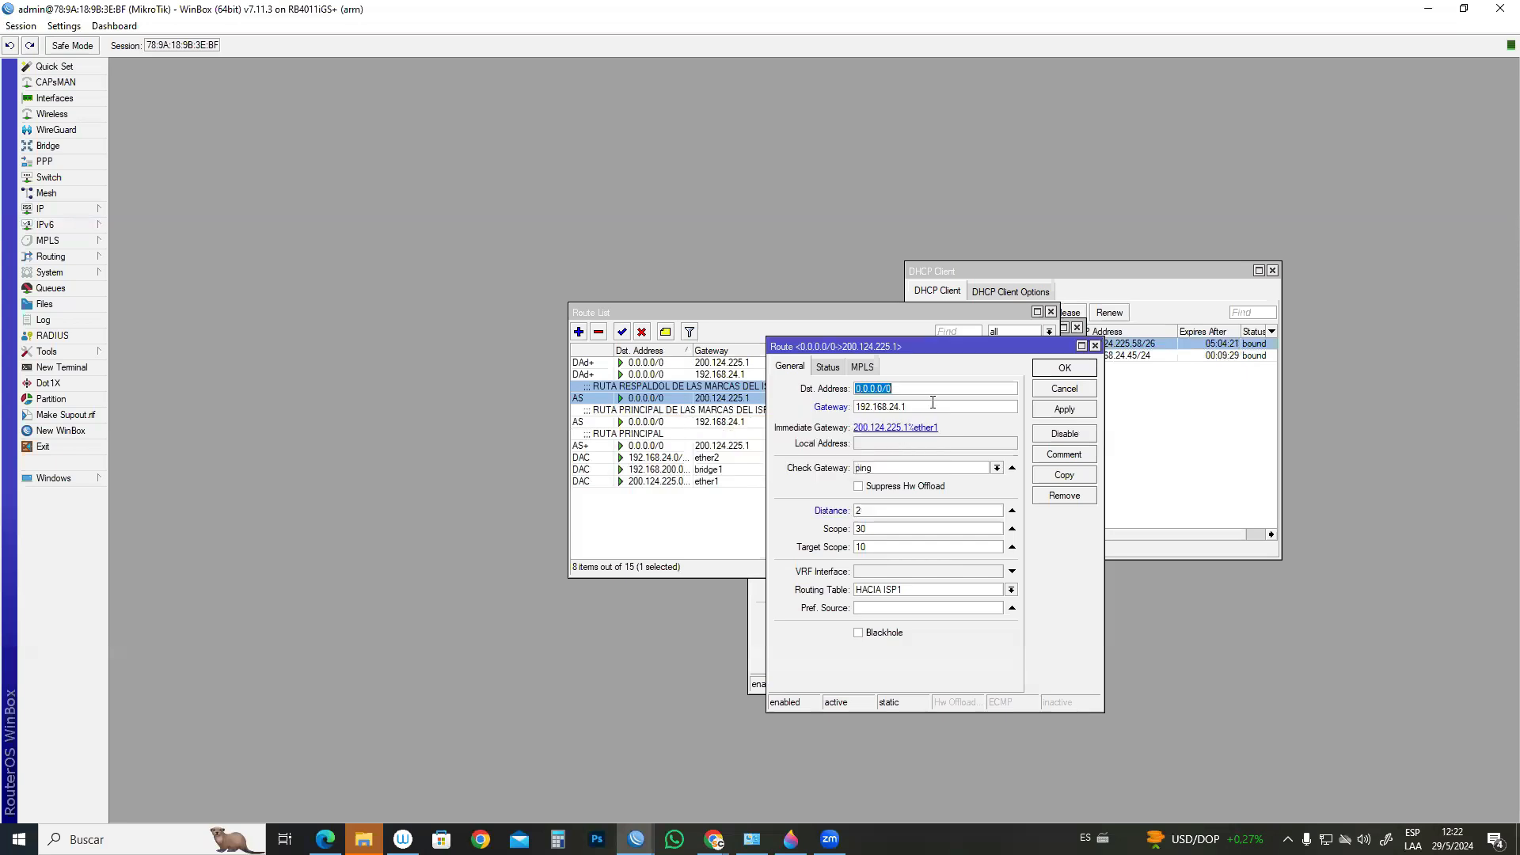
left_click(1095, 347)
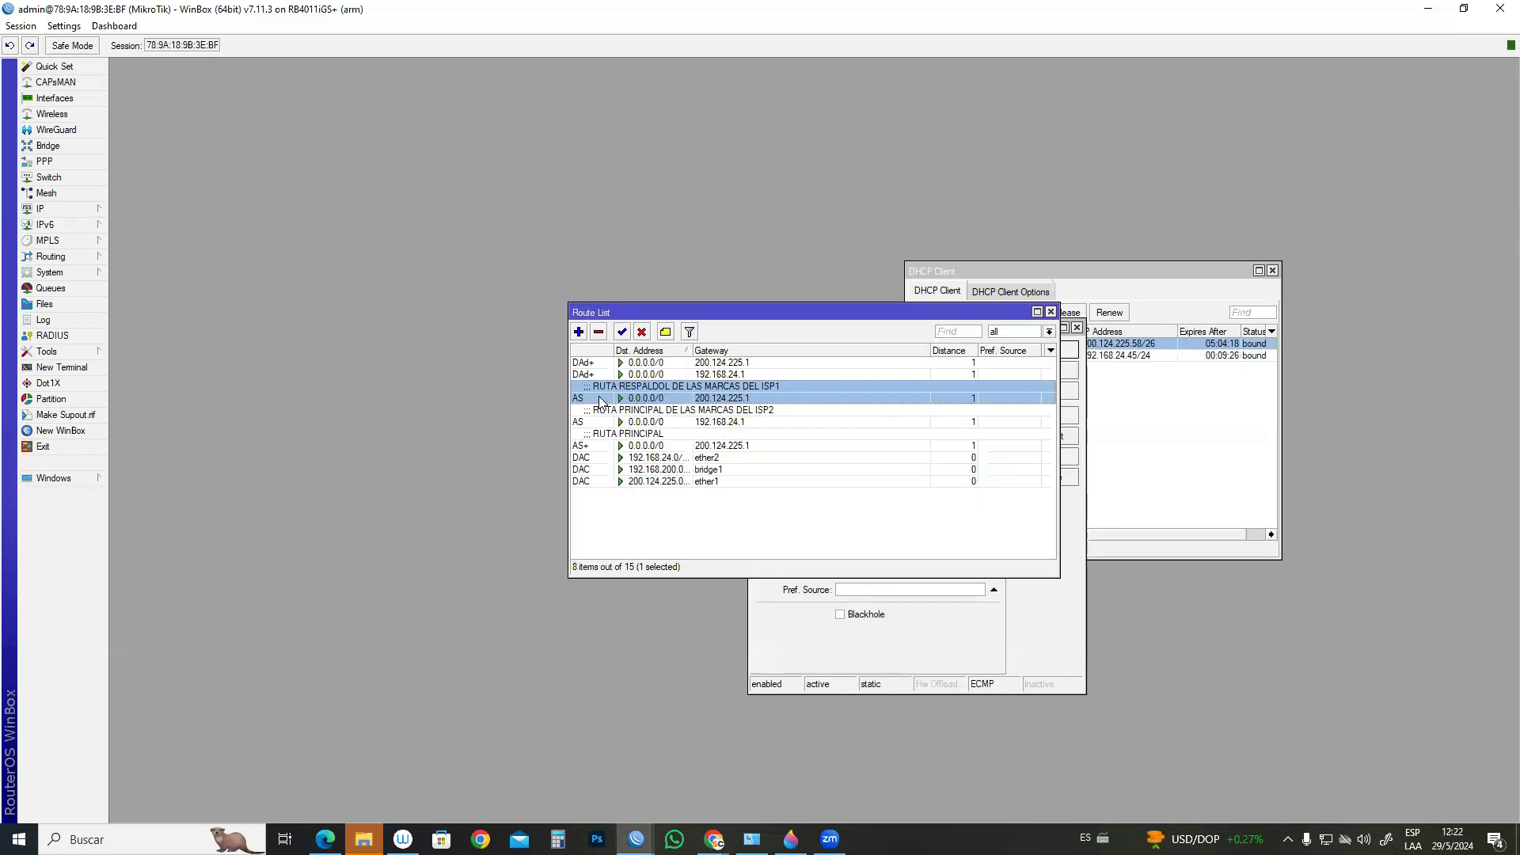
- Undo the comment change on the ISP1 marks route and close the leftover main-table route without saving
left_click(8, 47)
left_click(1132, 383)
left_click(865, 621)
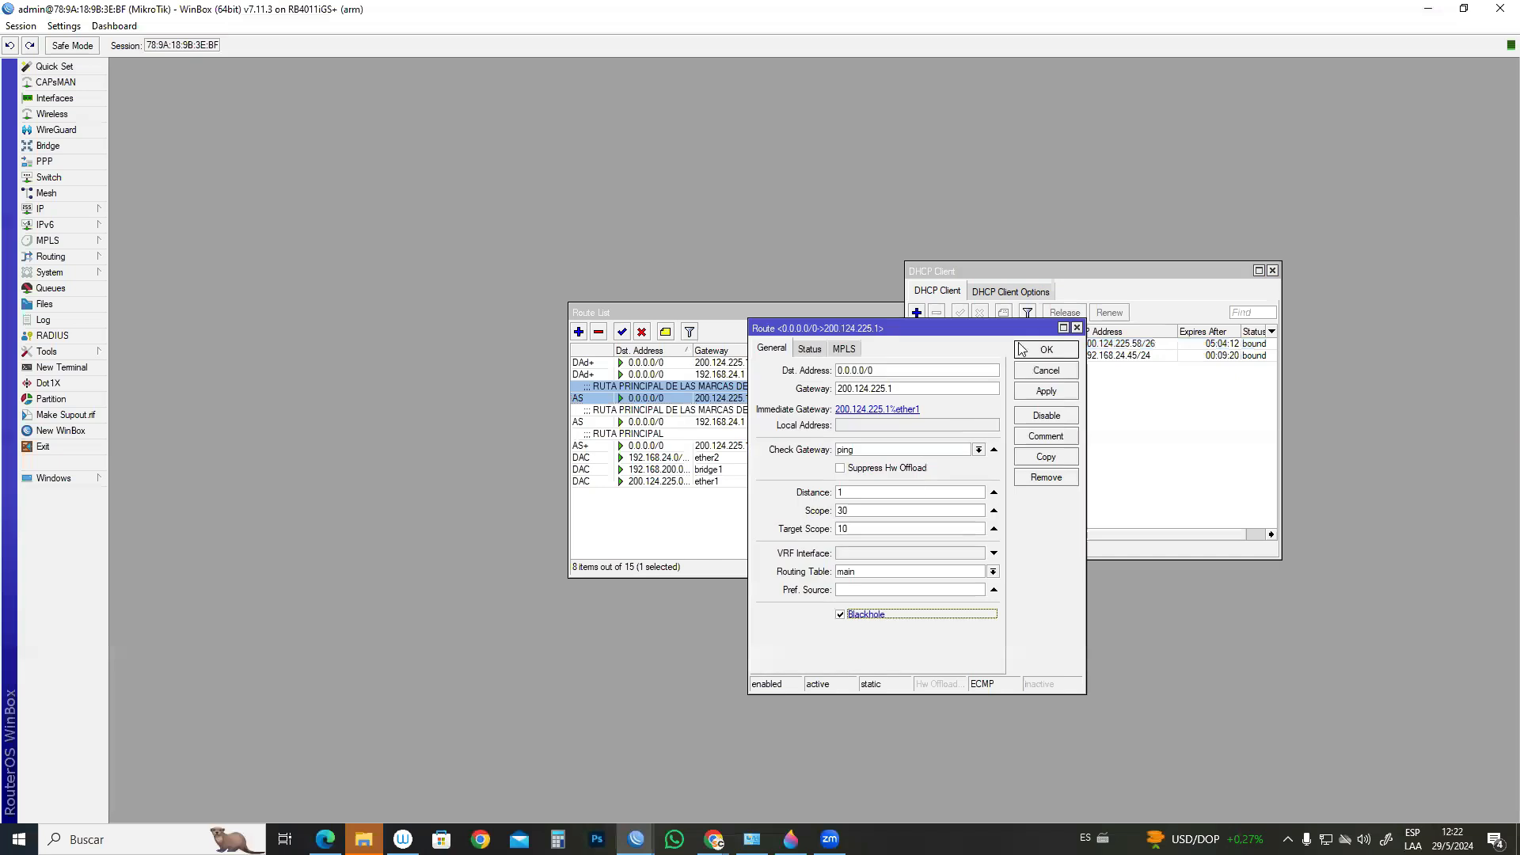
left_click(1077, 328)
- Duplicate the ISP1 marks main route and set the copy's gateway to 192.168.24.1 and its distance to 2
double_click(617, 392)
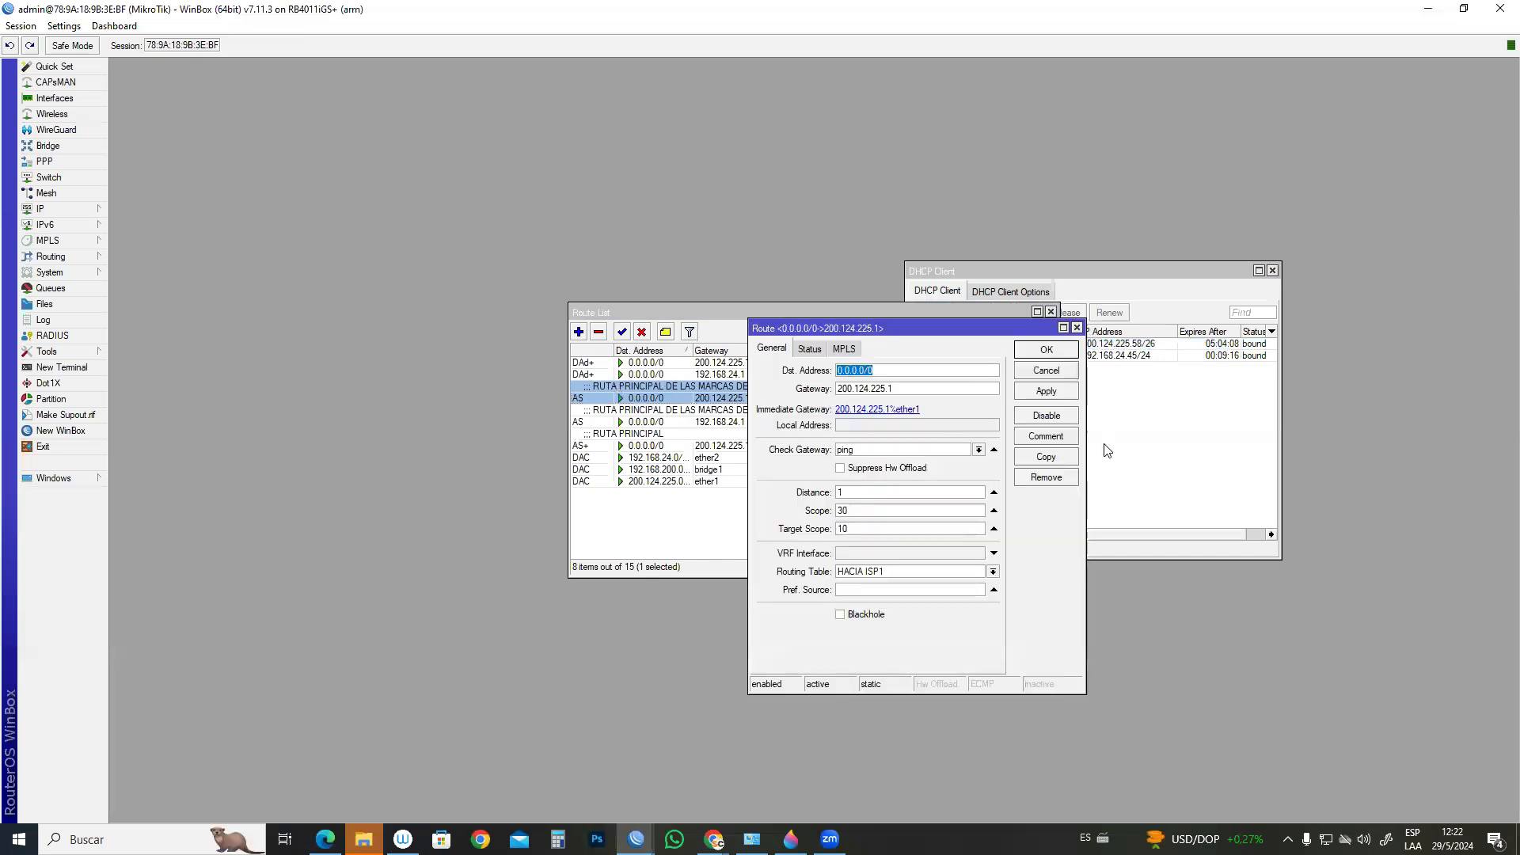
left_click(1045, 456)
double_click(917, 406)
type("192.168.24.1")
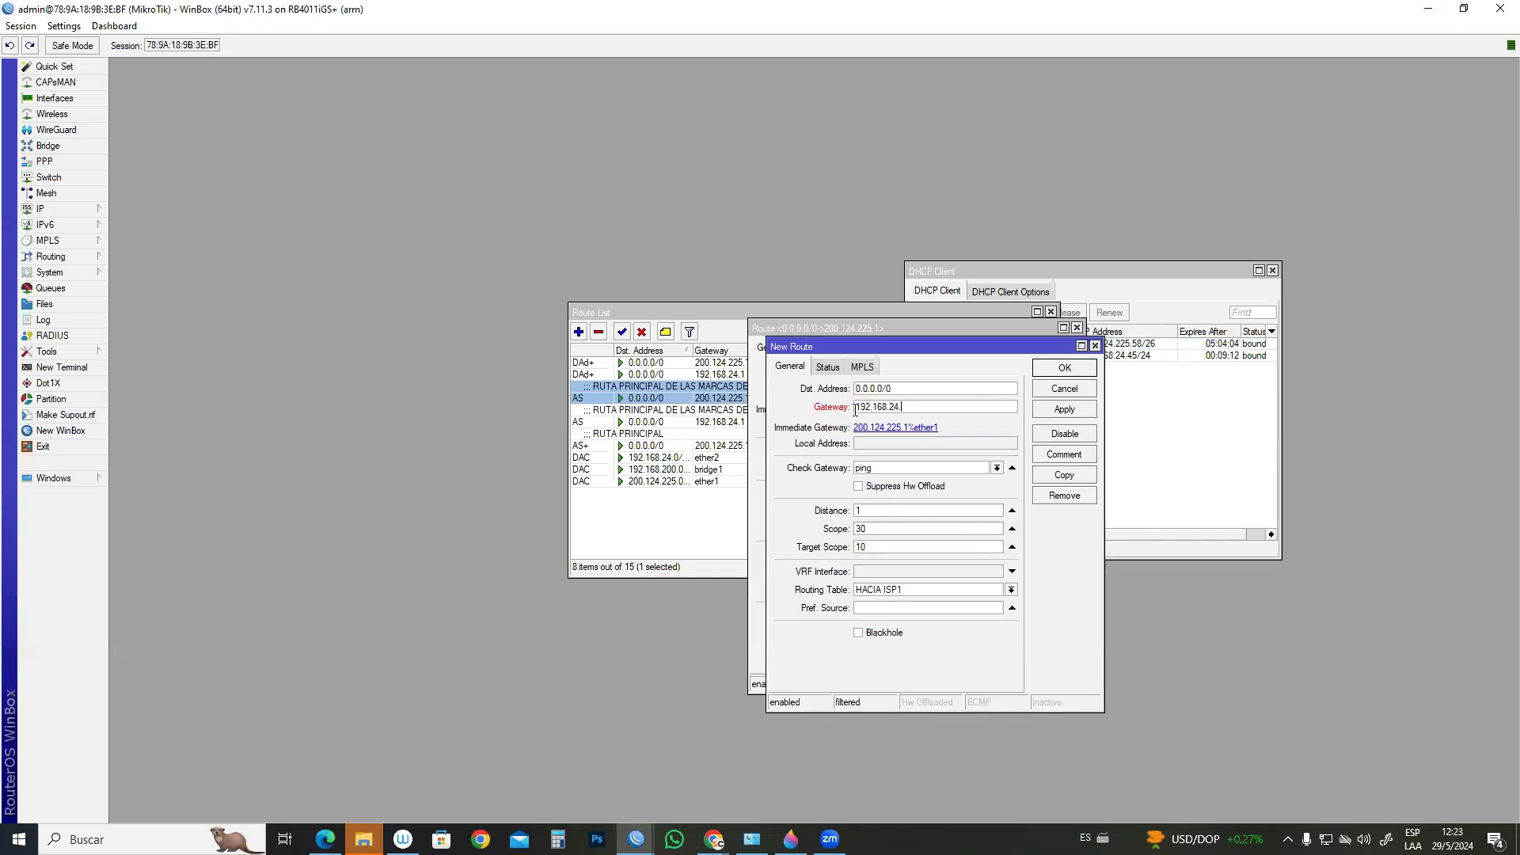
double_click(914, 510)
type("2")
- Set the copy's comment to "RUTA RESPALDO DE LAS MARCAS DEL ISP1", save the backup route, and close the original route
left_click(1065, 454)
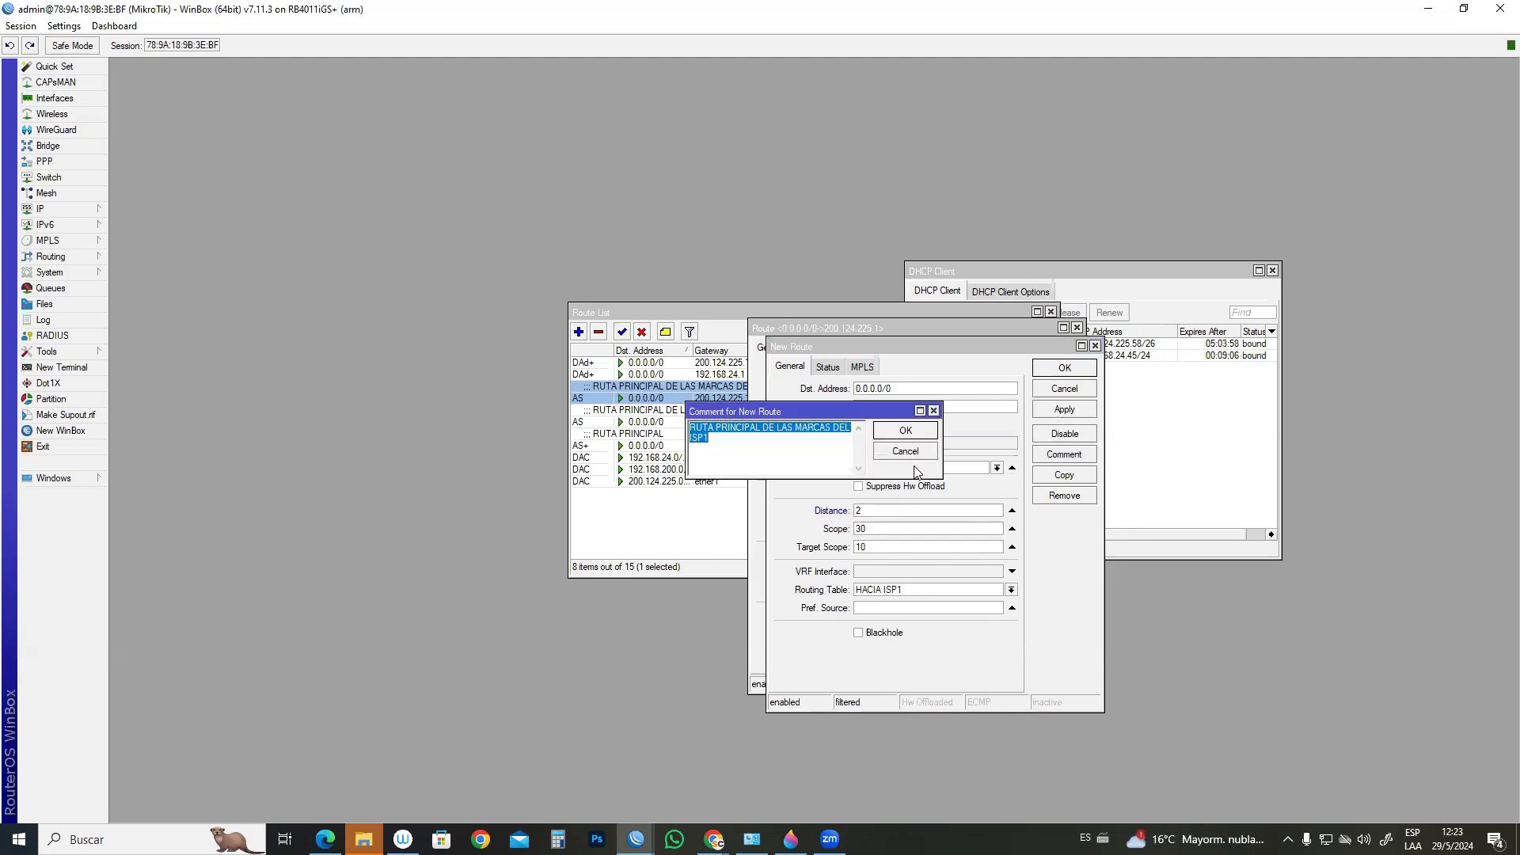
left_click(761, 435)
left_click_drag(761, 435, 719, 435)
type("RESPALDO")
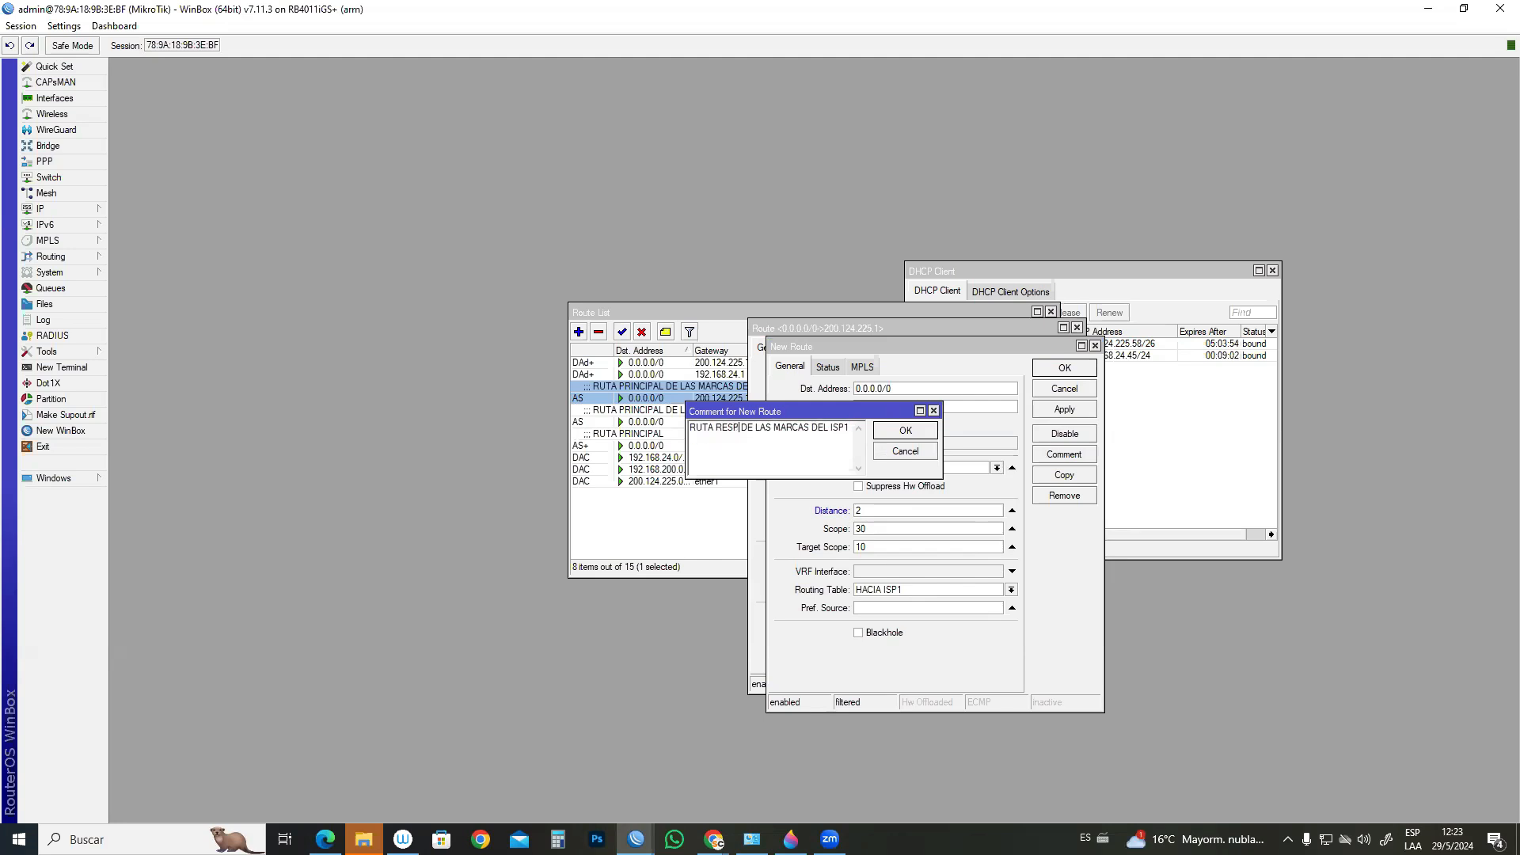
left_click(894, 434)
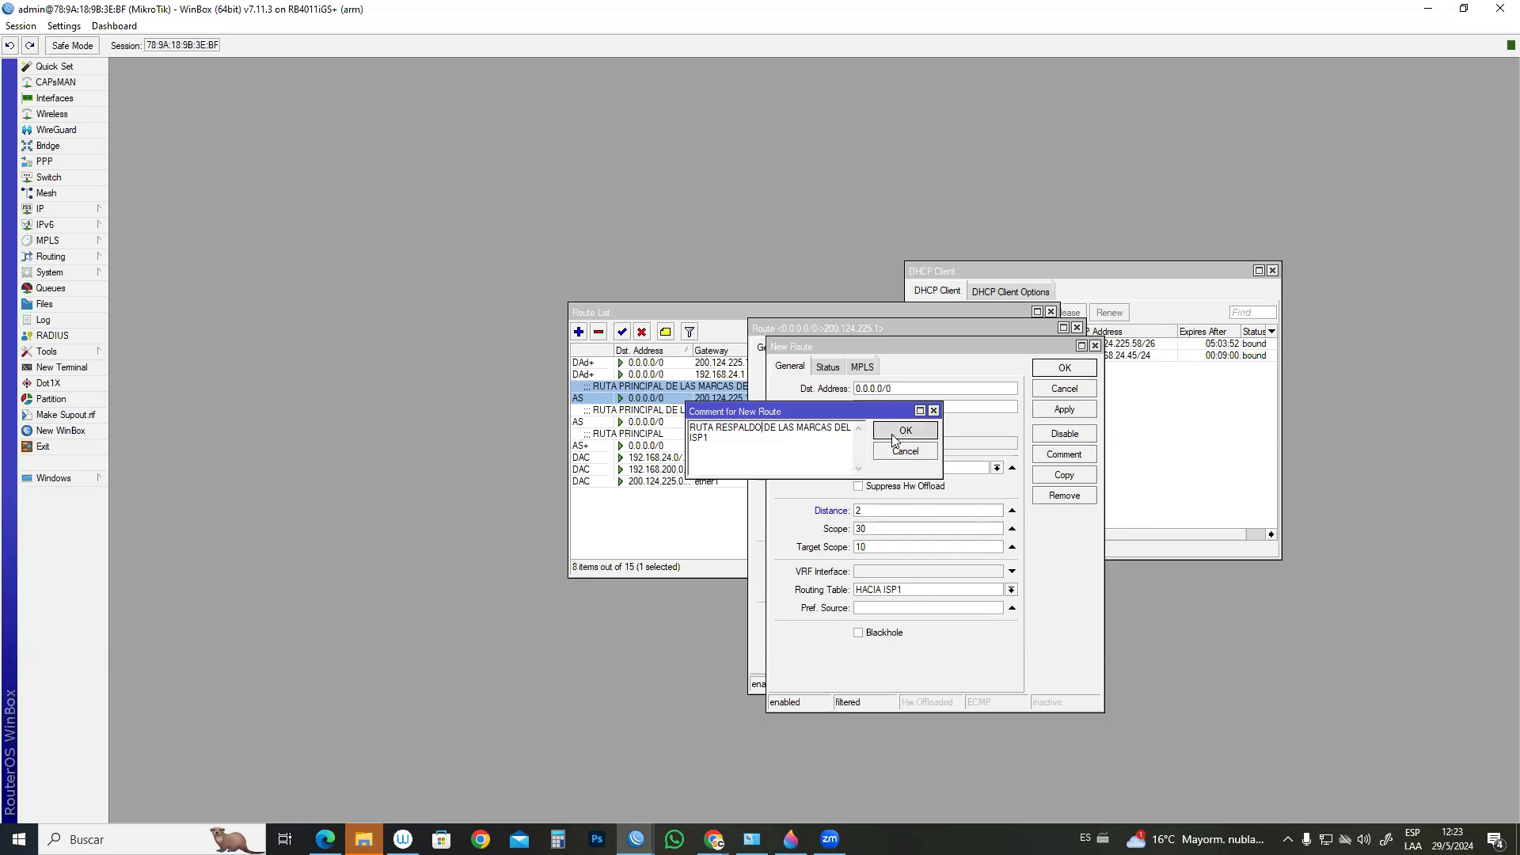
left_click(1077, 410)
left_click(1064, 369)
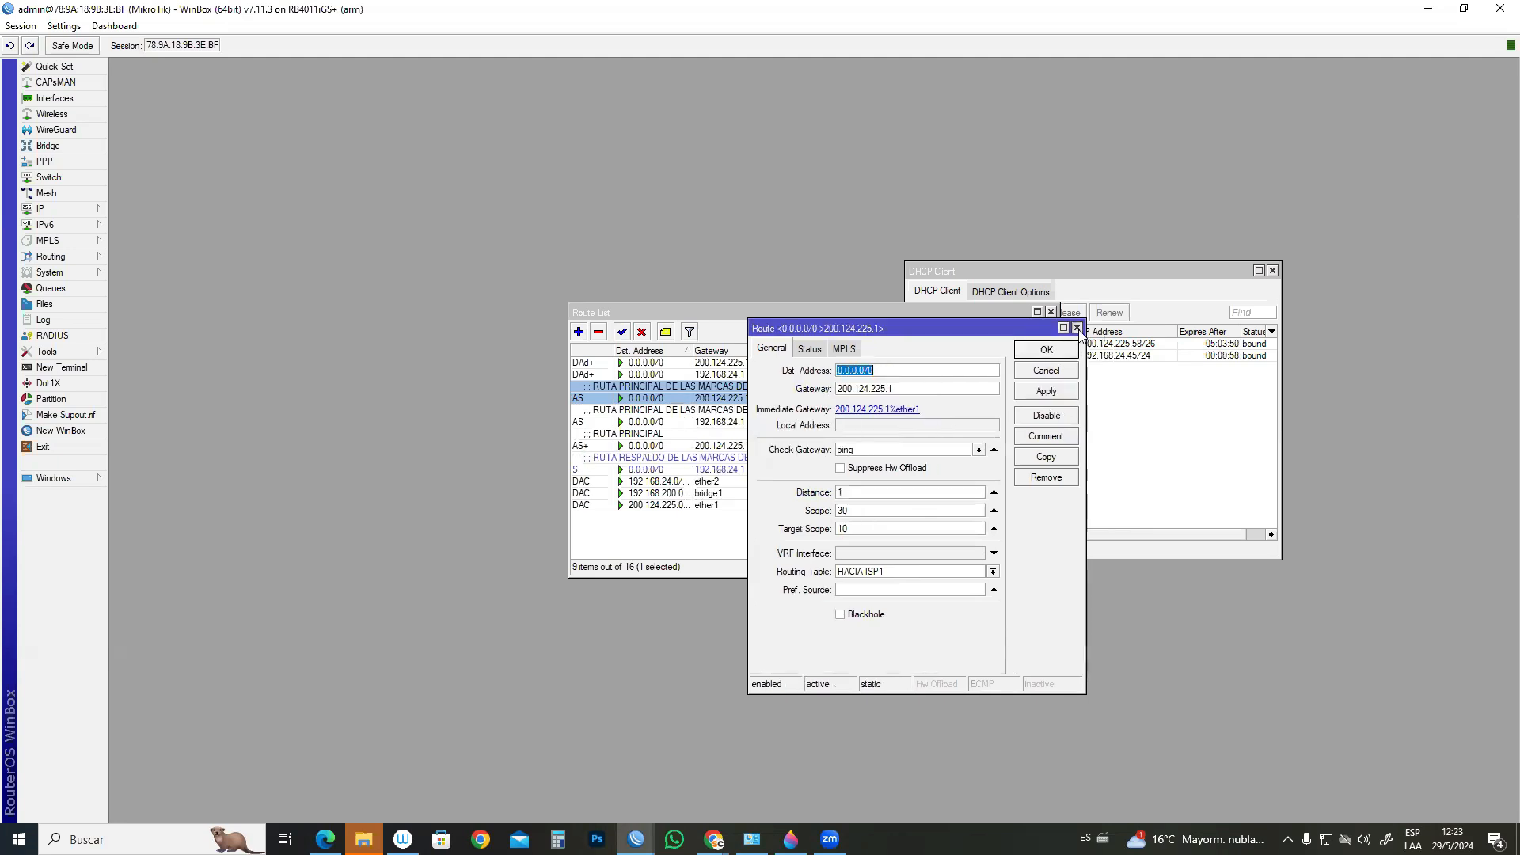
left_click(1077, 328)
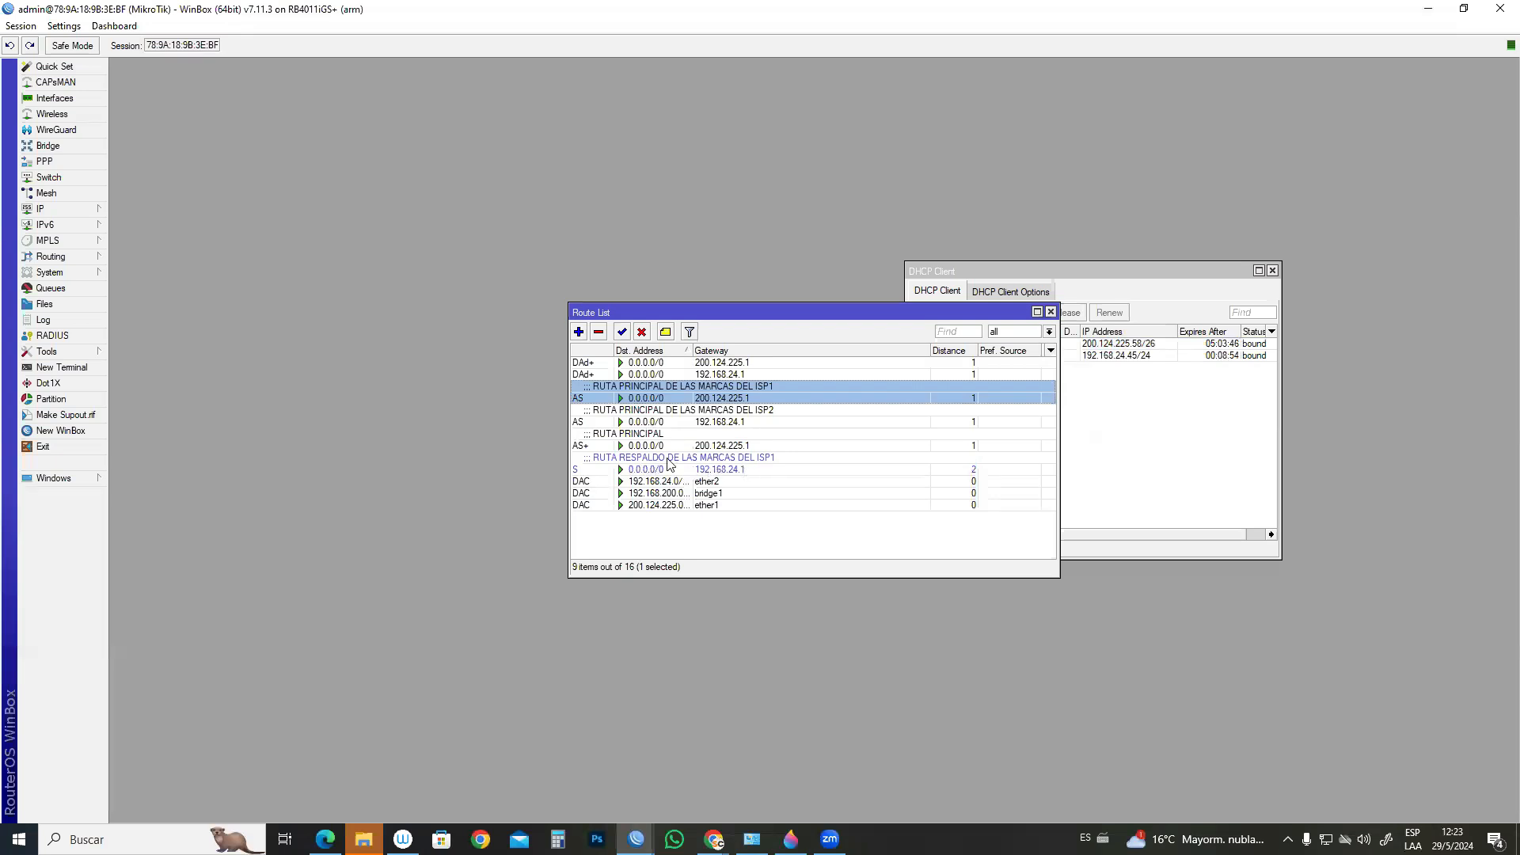
- Open the main ISP2 marks route and clear its gateway
double_click(633, 422)
key("Tab")
type("200")
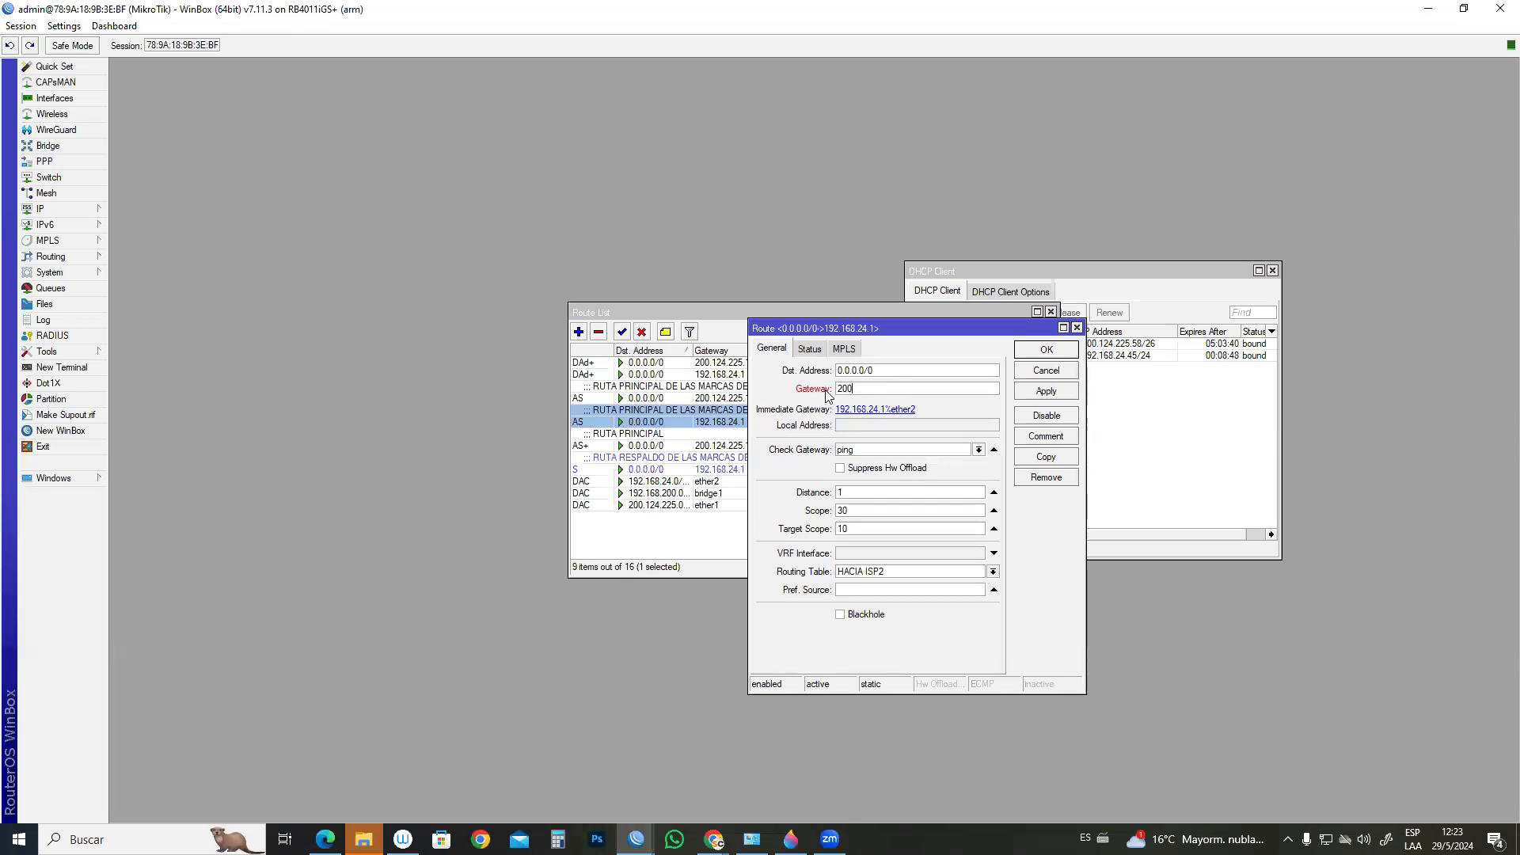
key("BackSpace")
key("BackSpace")
key("BackSpace")
- Copy the gateway address from the ether1 DHCP client's details and close the DHCP client list
left_click(86, 209)
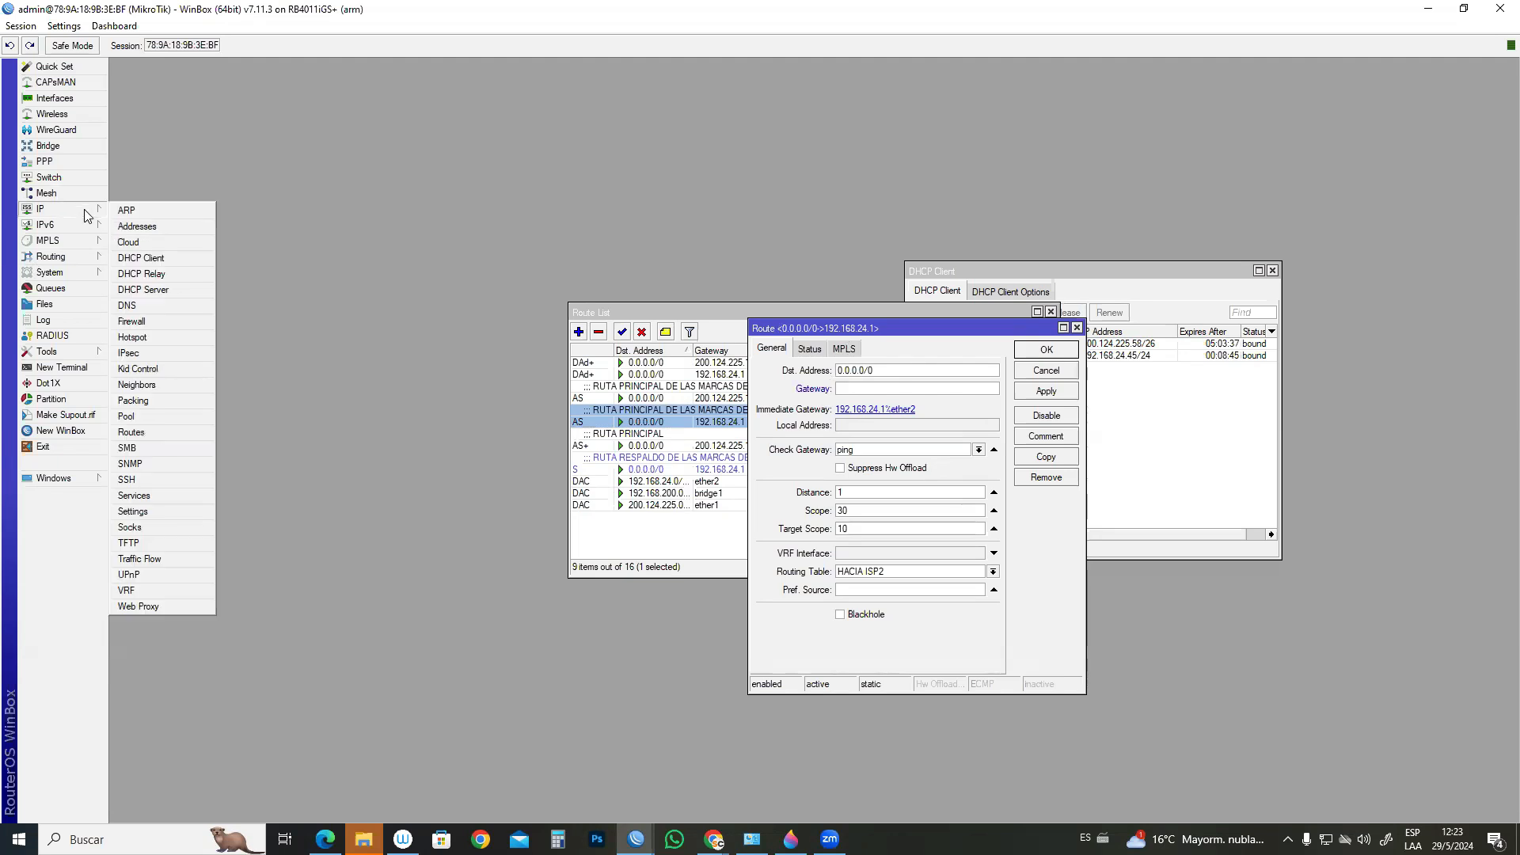
left_click(166, 259)
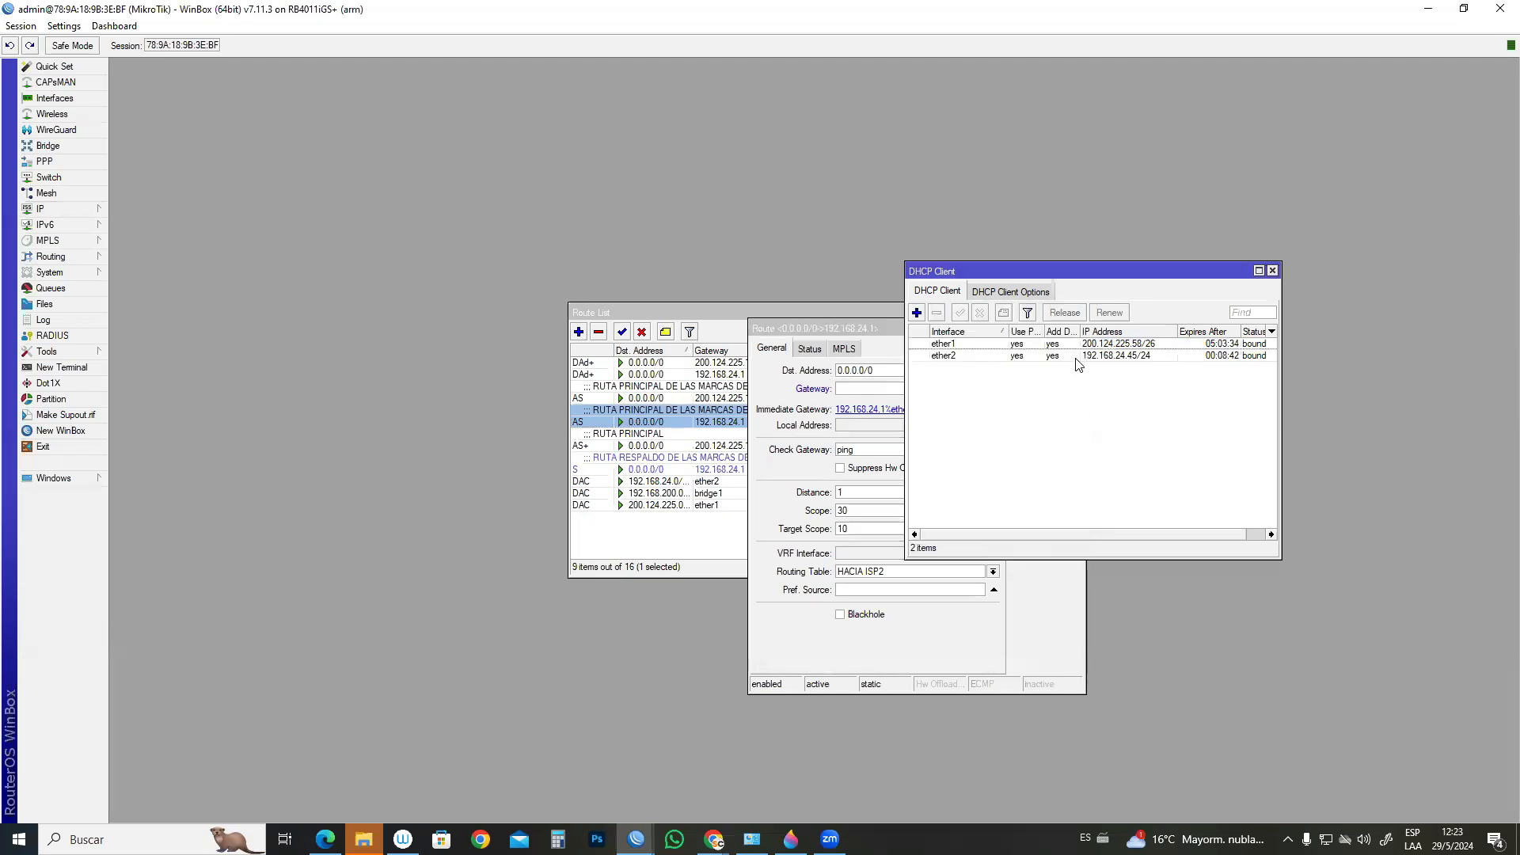
double_click(1097, 349)
double_click(1059, 382)
key("ctrl+c")
left_click(1193, 321)
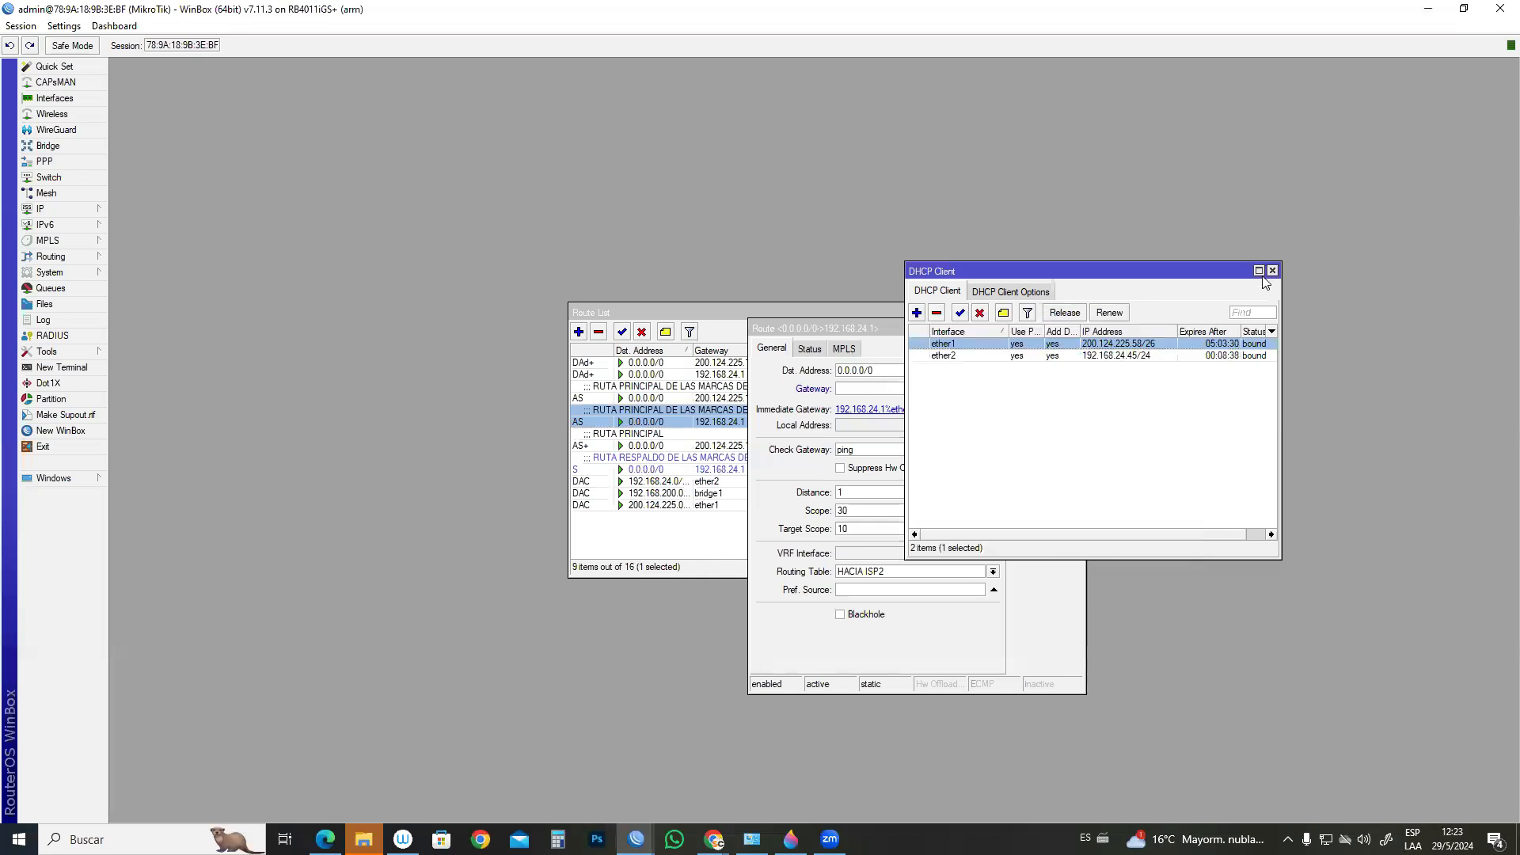
left_click(1272, 270)
- Set the open ISP2 marks route's gateway to 200.124.225.1 and its distance to 2
left_click(865, 389)
key("ctrl+v")
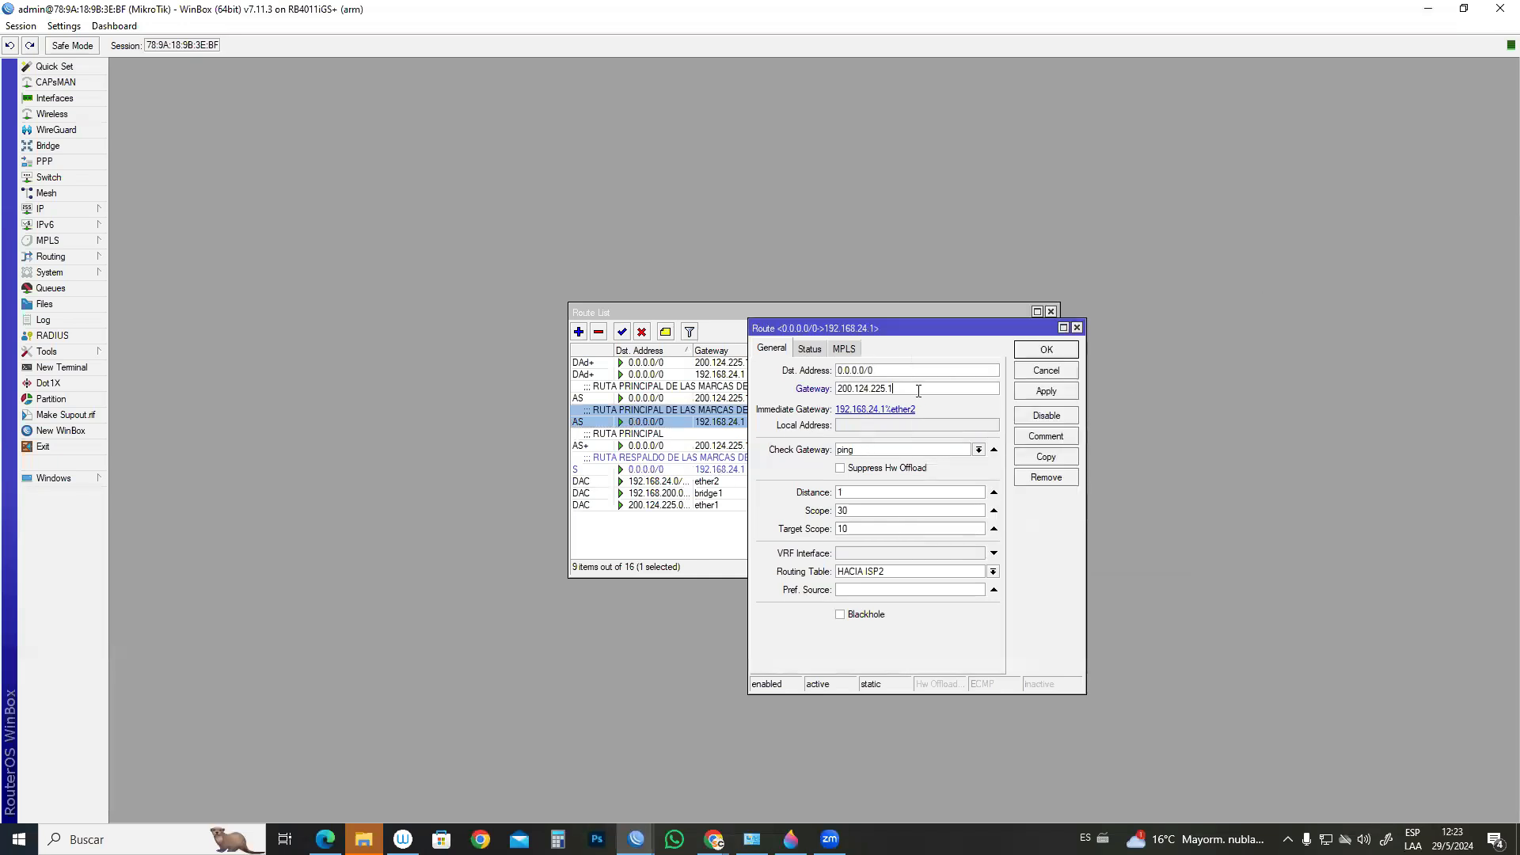
double_click(860, 492)
type("2")
- Replace PRINCIPAL with RESPALDO in the ISP2 marks route's comment, apply the changes and close the route
left_click(1058, 437)
left_click(745, 441)
left_click_drag(759, 429, 717, 430)
type("RESPALDO")
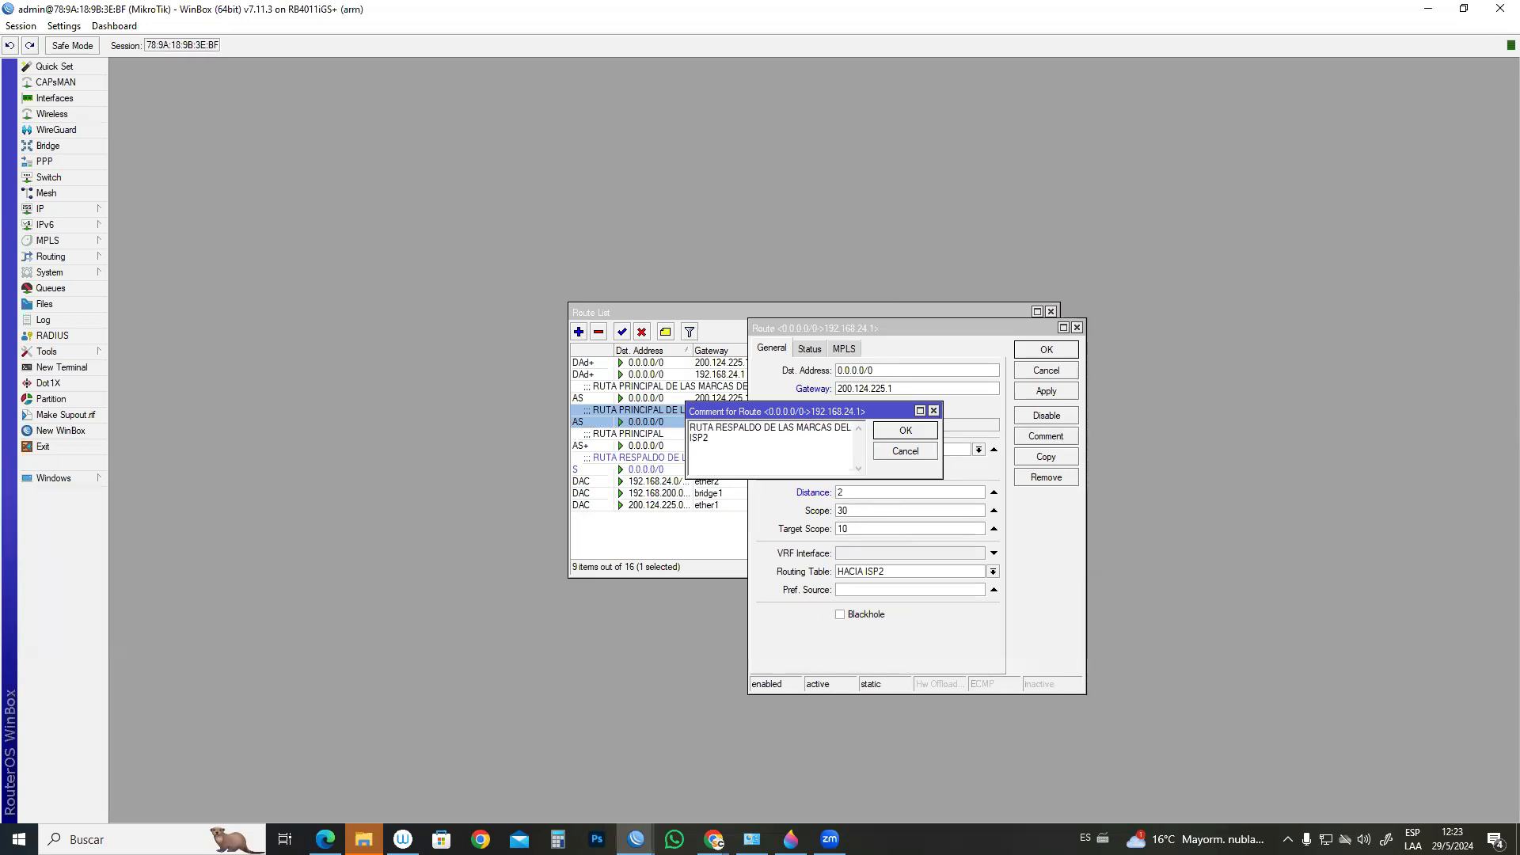
left_click(899, 431)
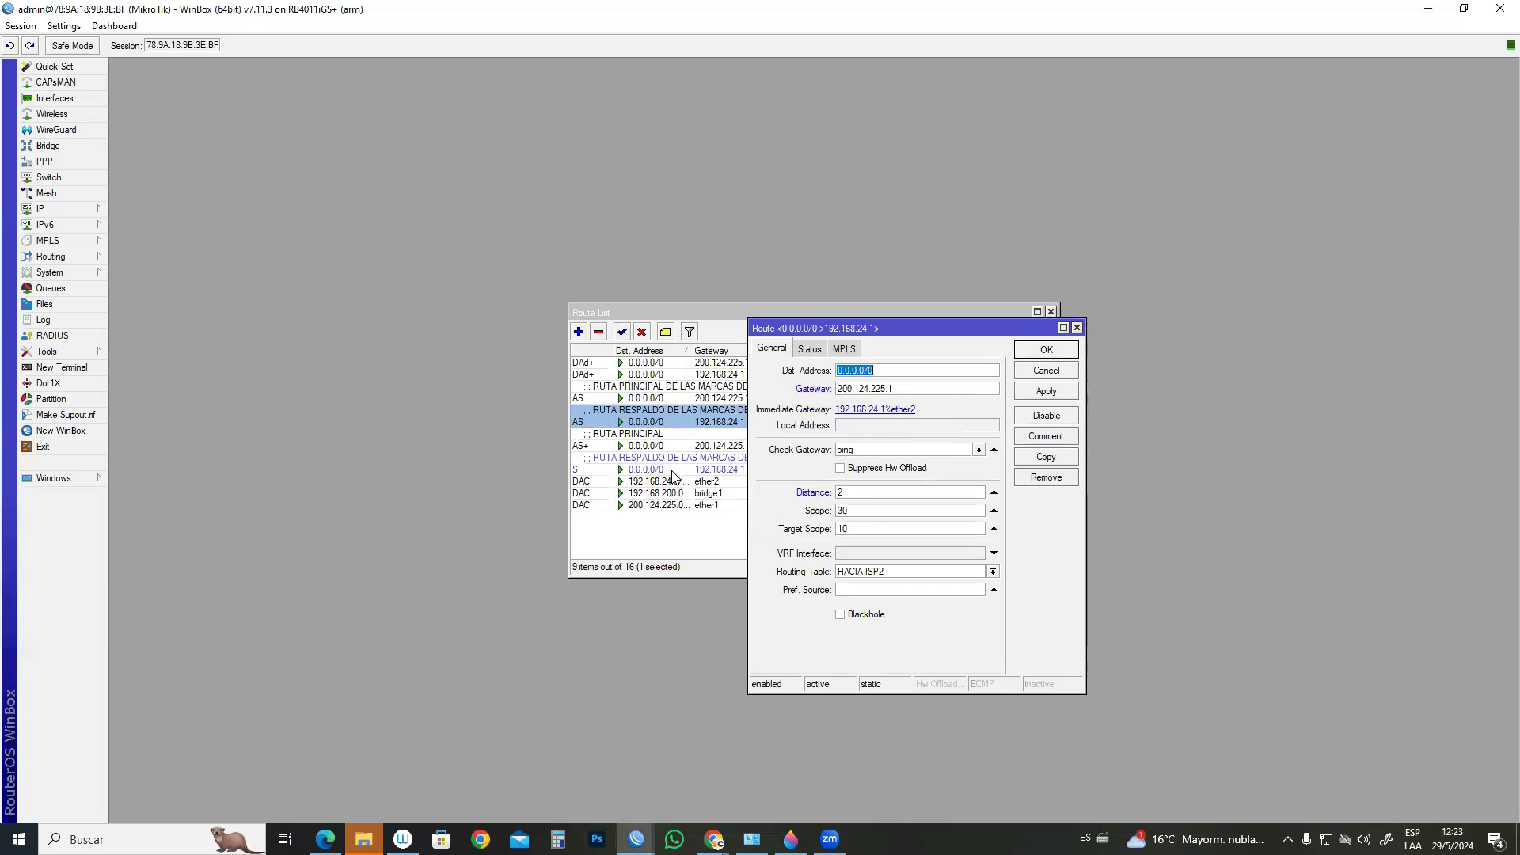
left_click(1047, 391)
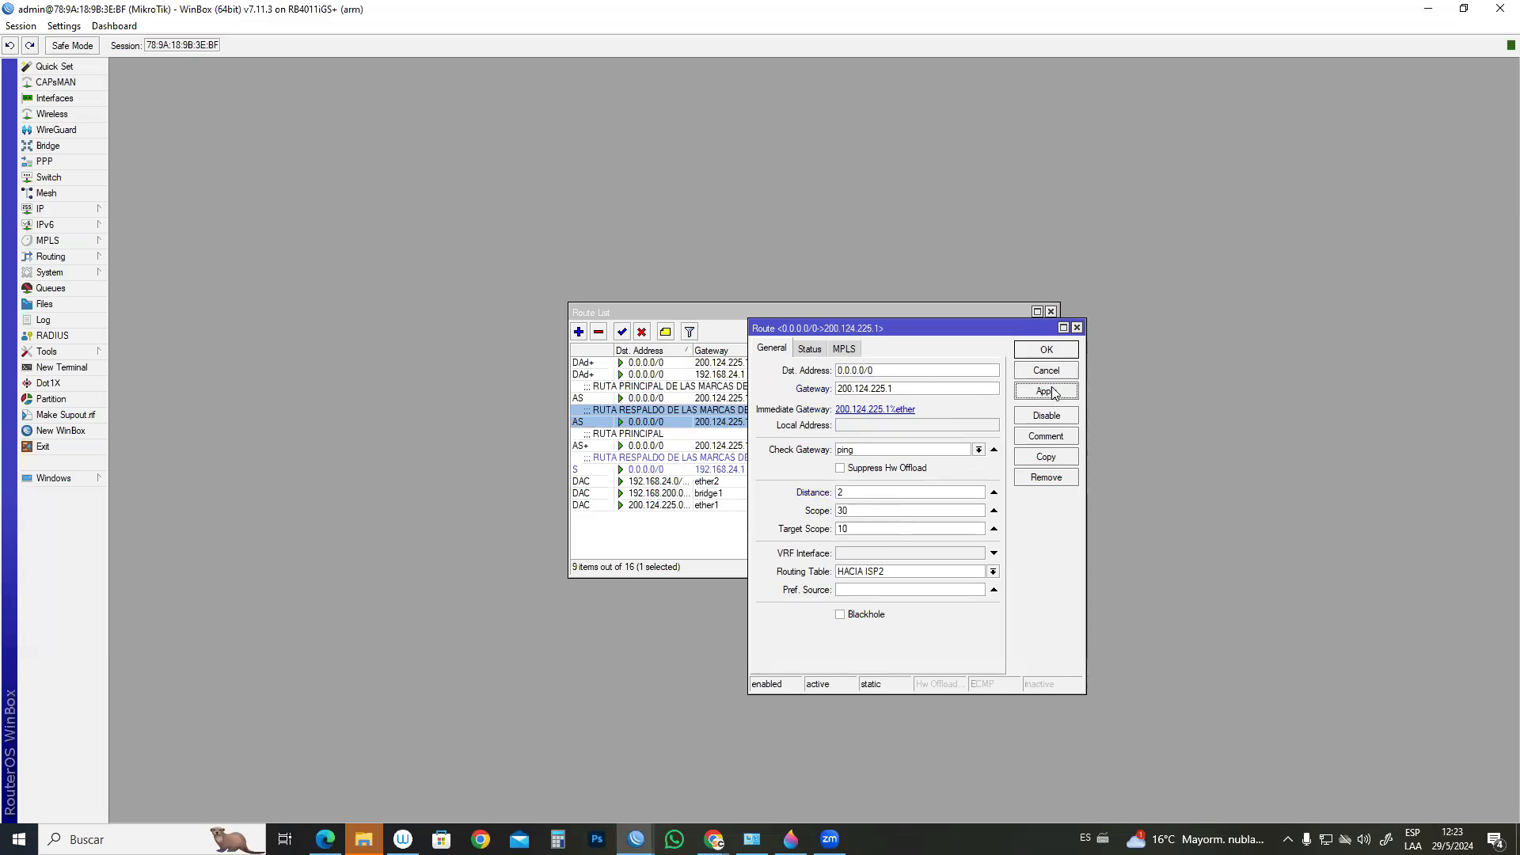
left_click(1077, 328)
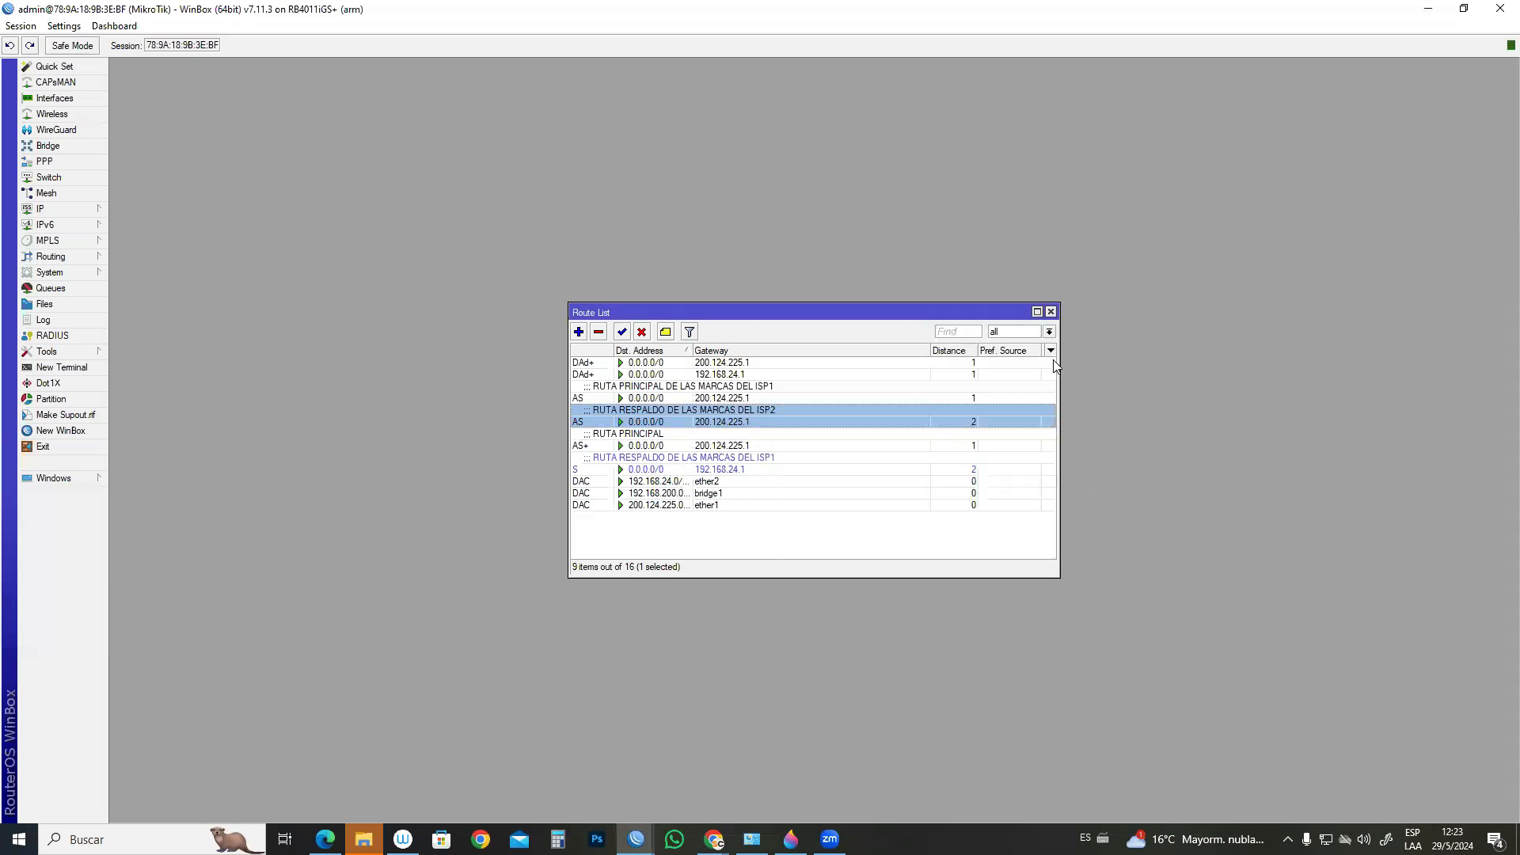
- Undo the last ISP2 marks route edit, and duplicate that route with gateway 200.124.225.1 and distance 2
left_click(10, 47)
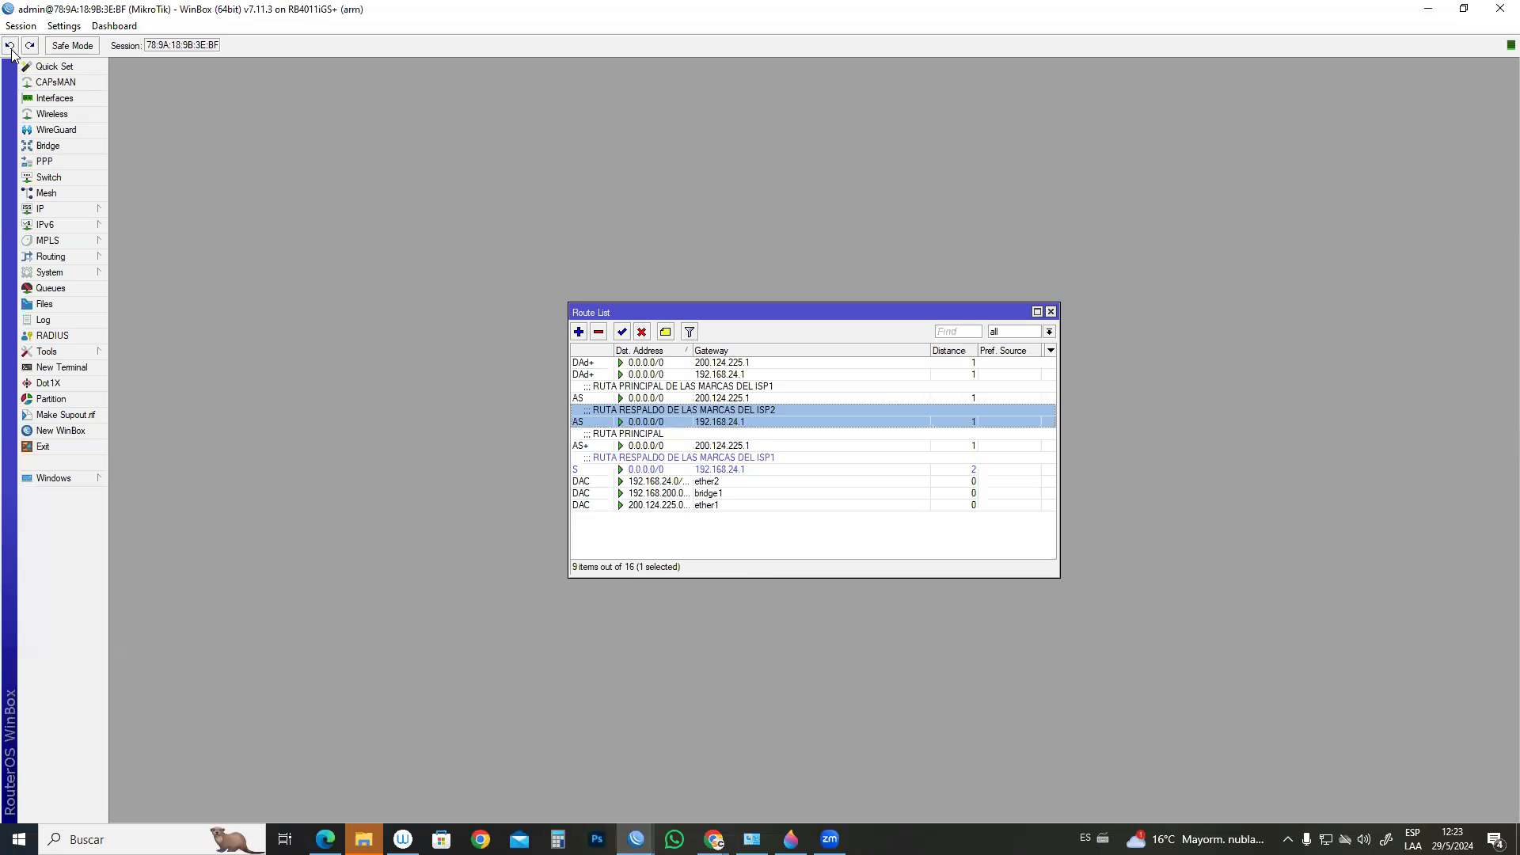
double_click(640, 424)
left_click(1045, 457)
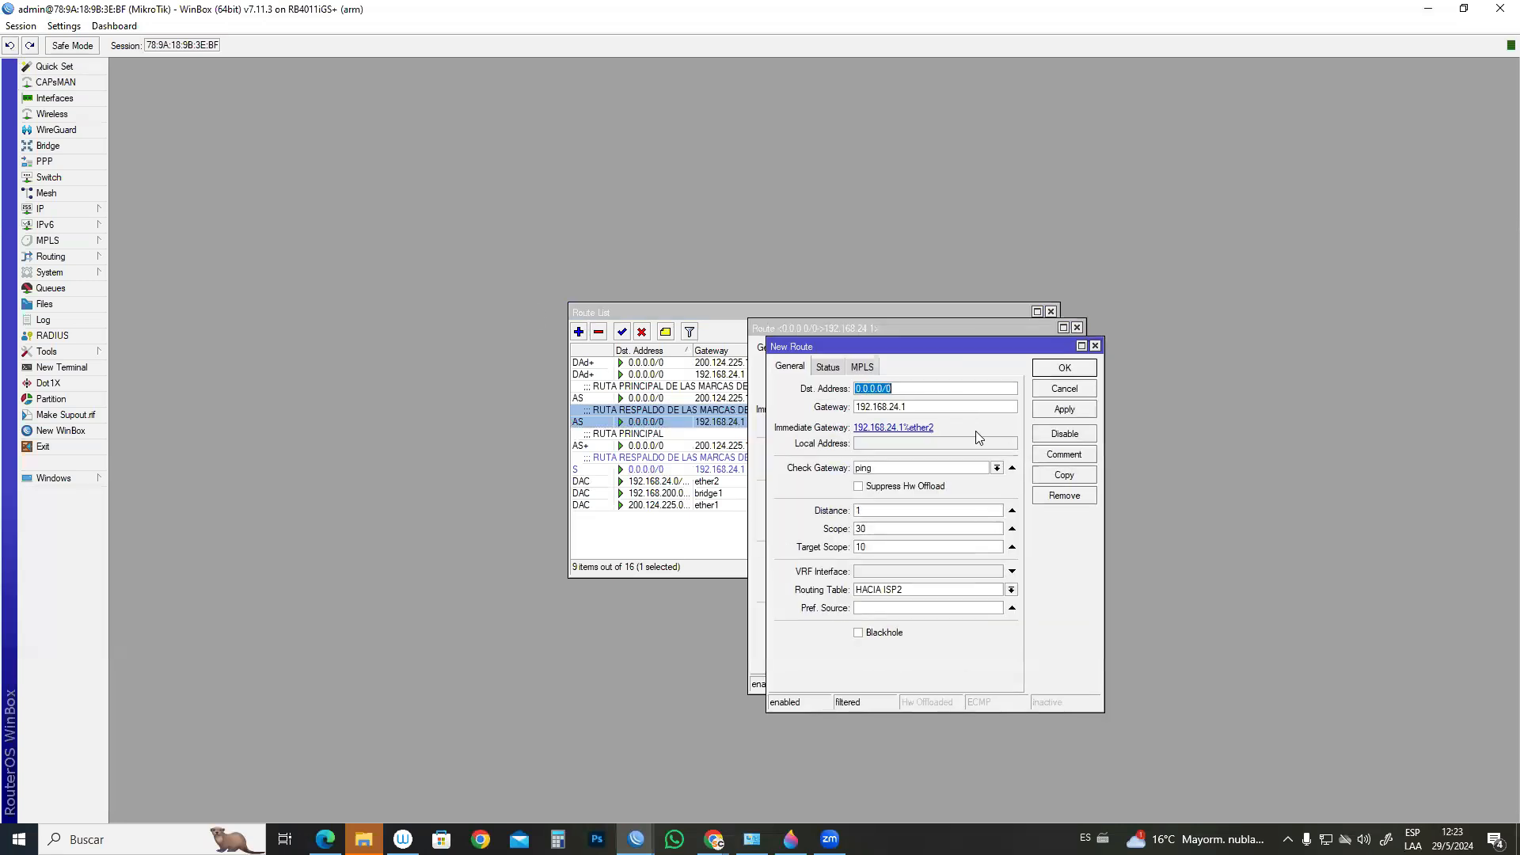
double_click(913, 406)
key("ctrl+v")
key("BackSpace")
type("2")
- Check the copy's comment, close both route windows without saving, and undo the last two route changes
left_click(1061, 458)
left_click(757, 433)
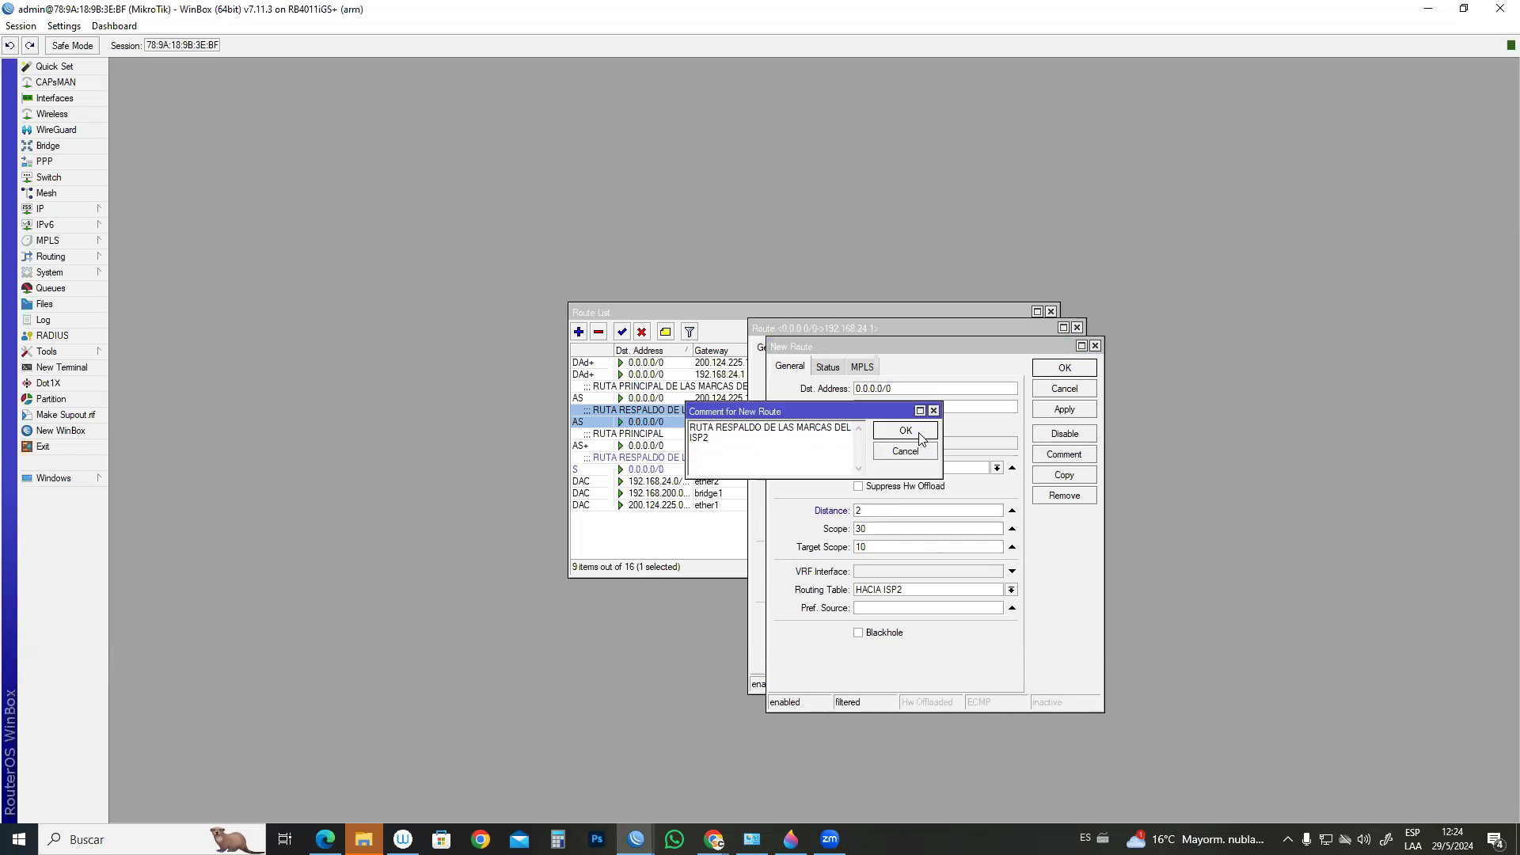
left_click(904, 430)
left_click(1096, 346)
left_click(1077, 326)
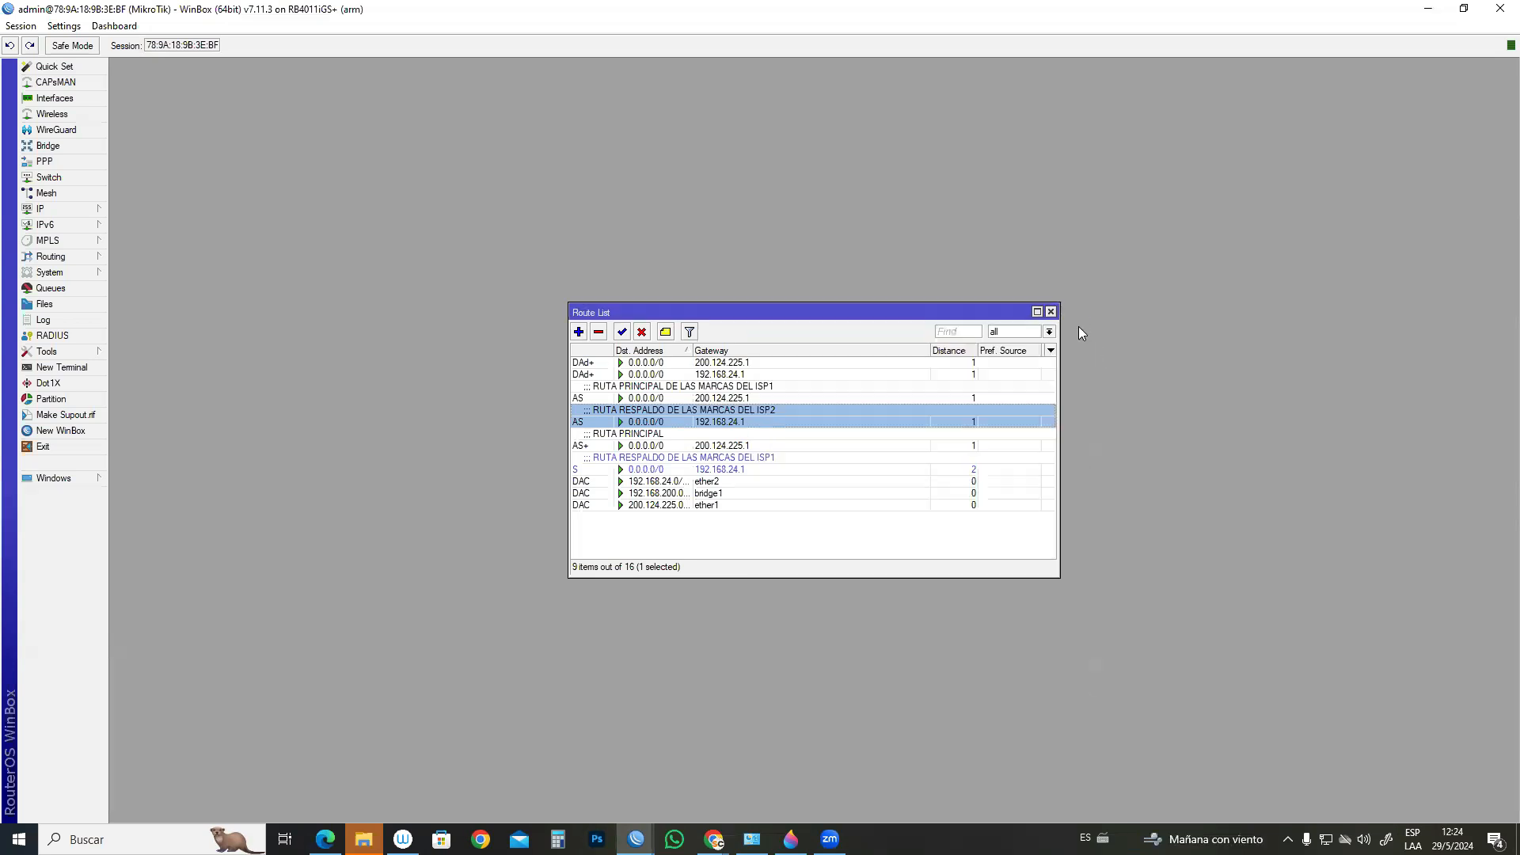
left_click(9, 46)
left_click(9, 45)
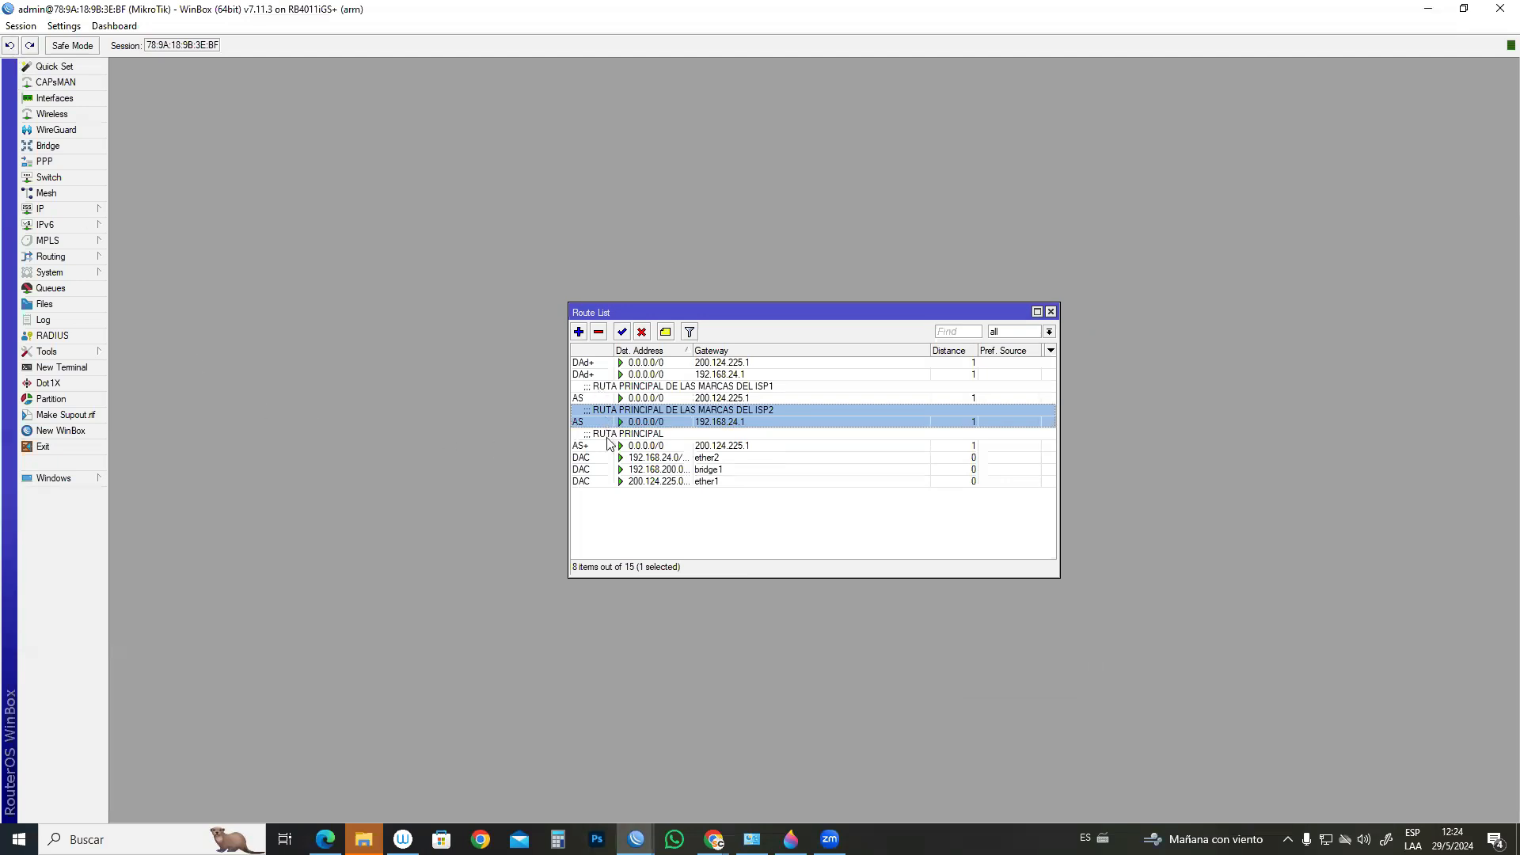
- Duplicate the main ISP1 marks route, close the original, and give the copy gateway 192.168.24.1 and distance 2
left_click(604, 391)
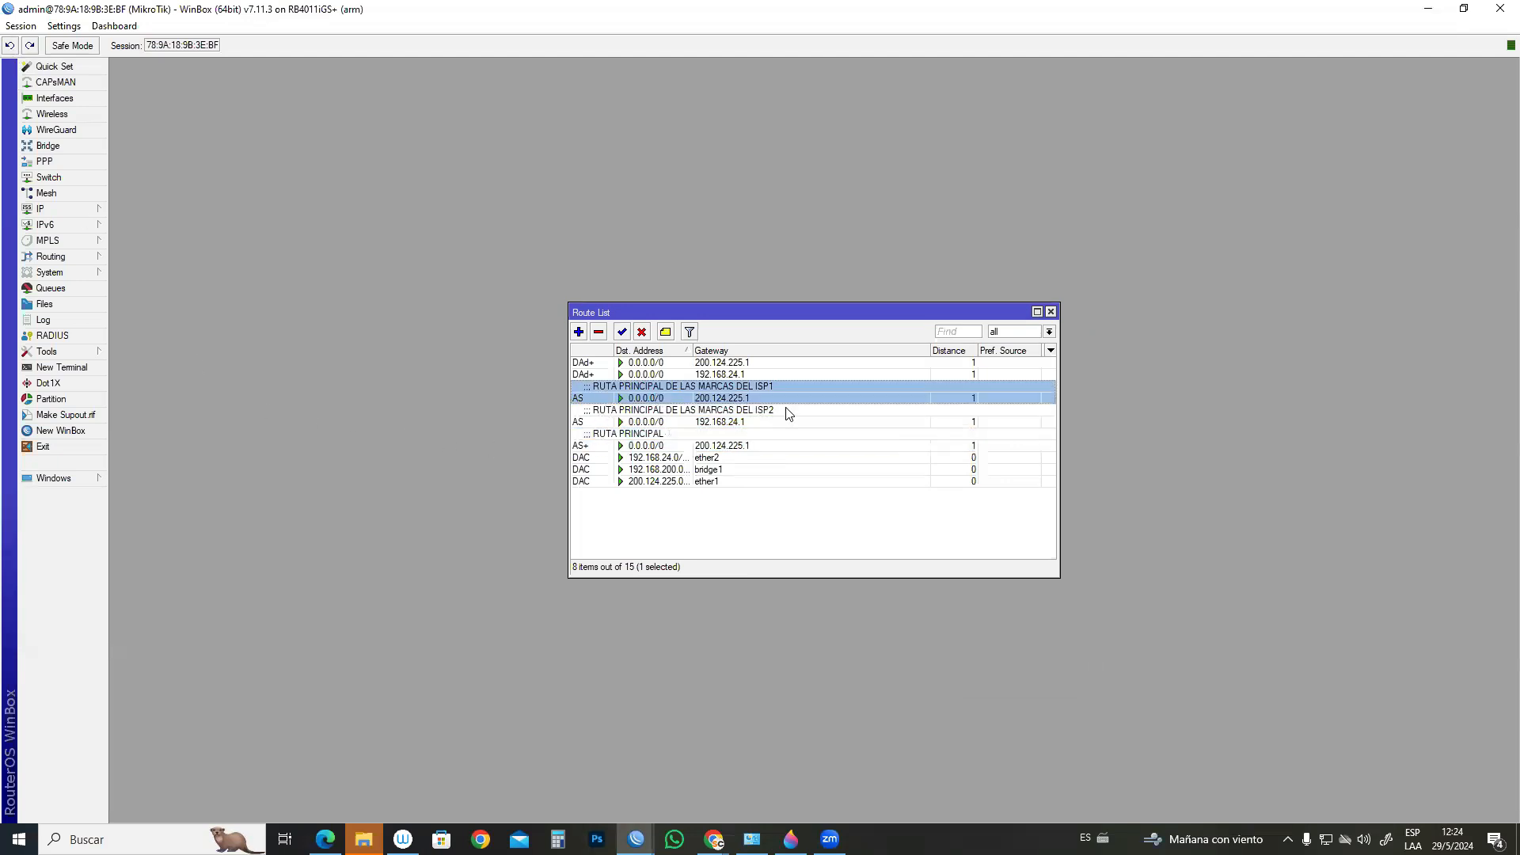
double_click(612, 391)
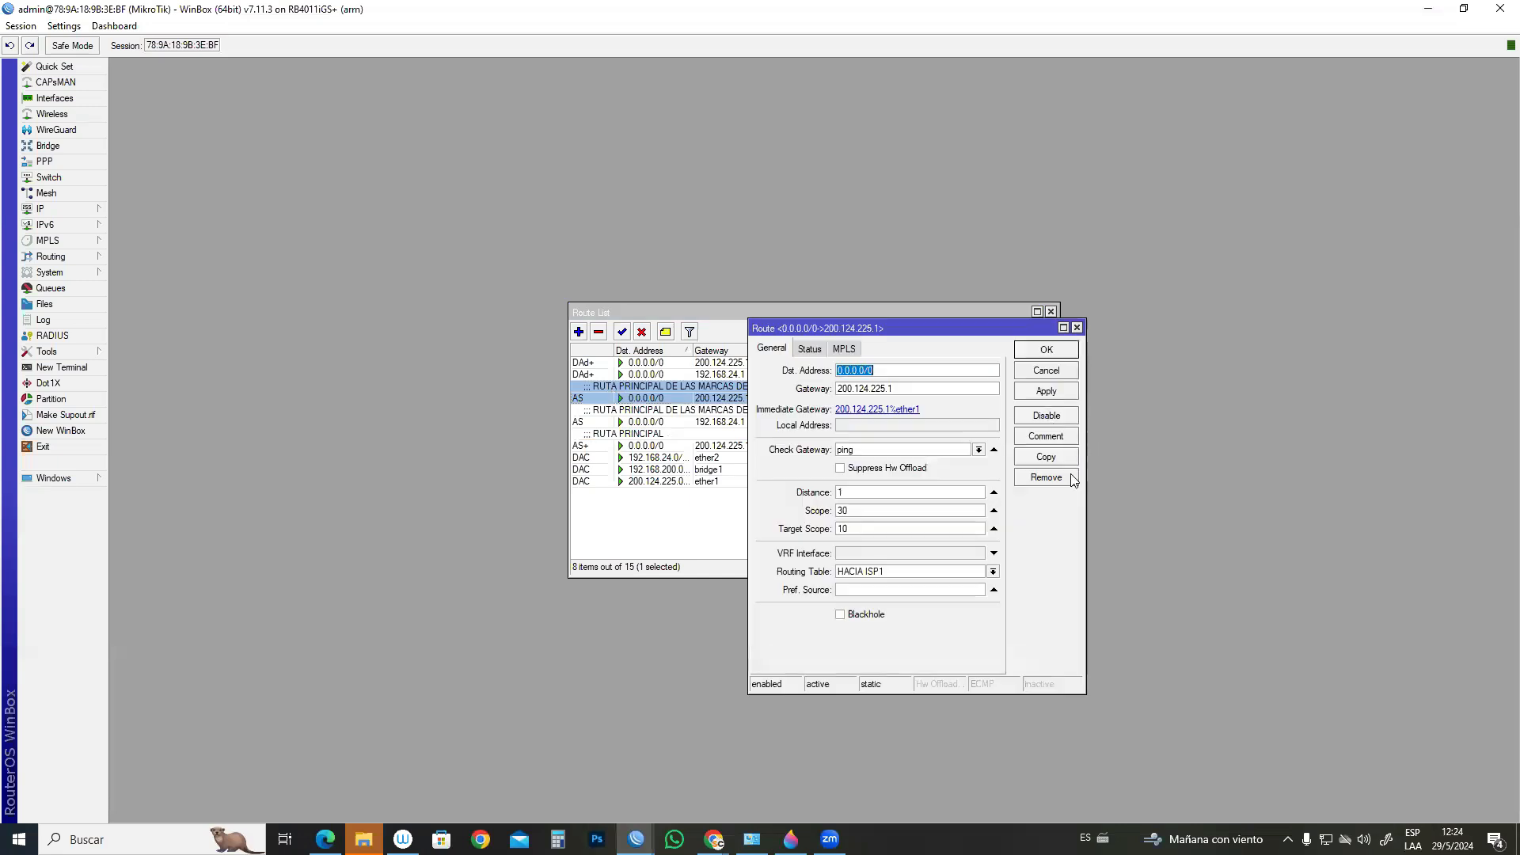
left_click(1064, 459)
left_click_drag(999, 345, 1131, 343)
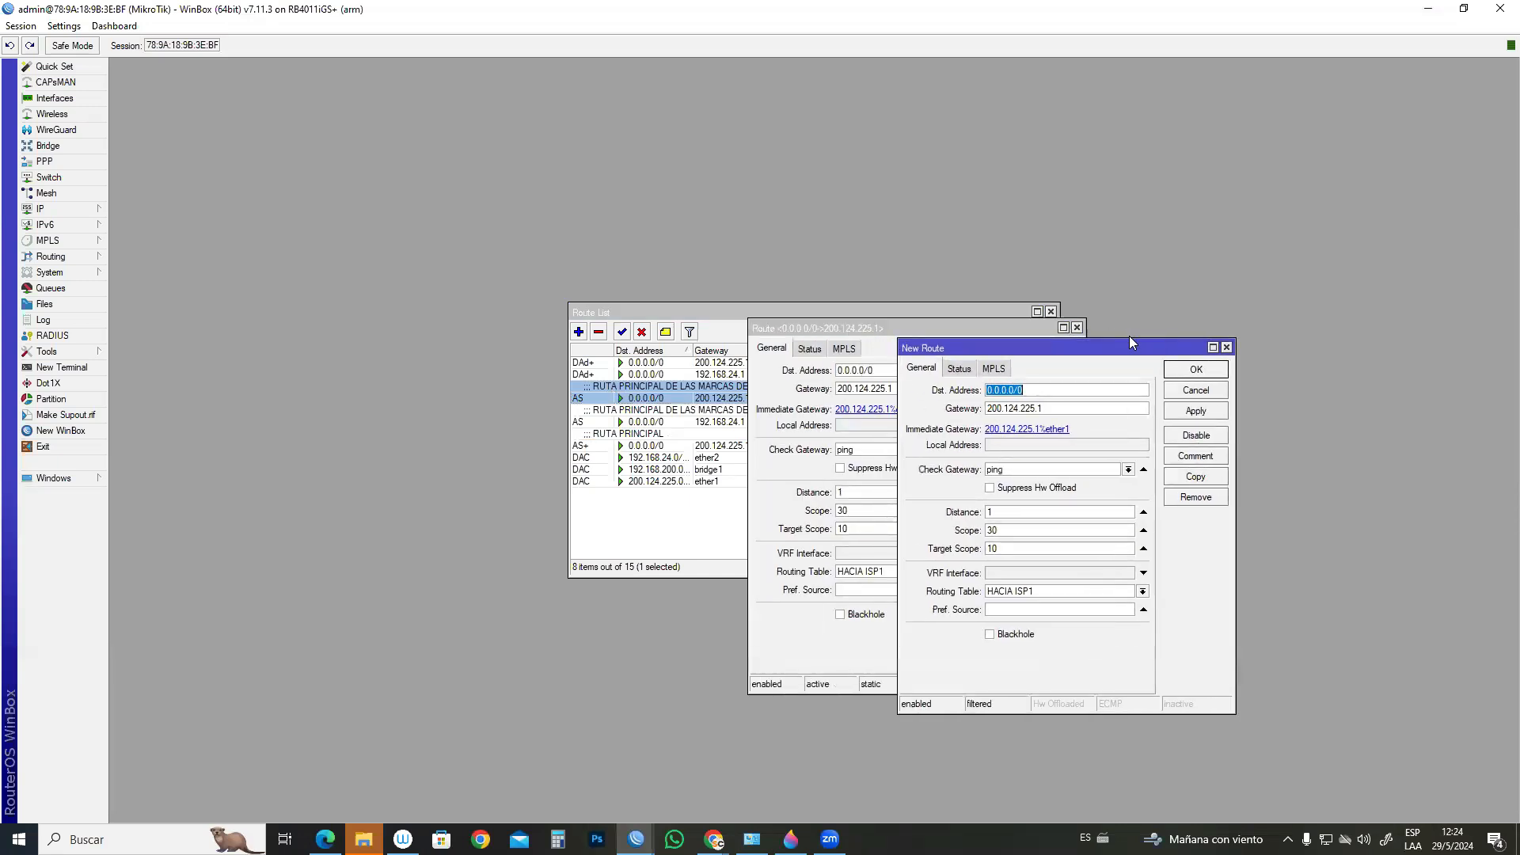
left_click(1077, 327)
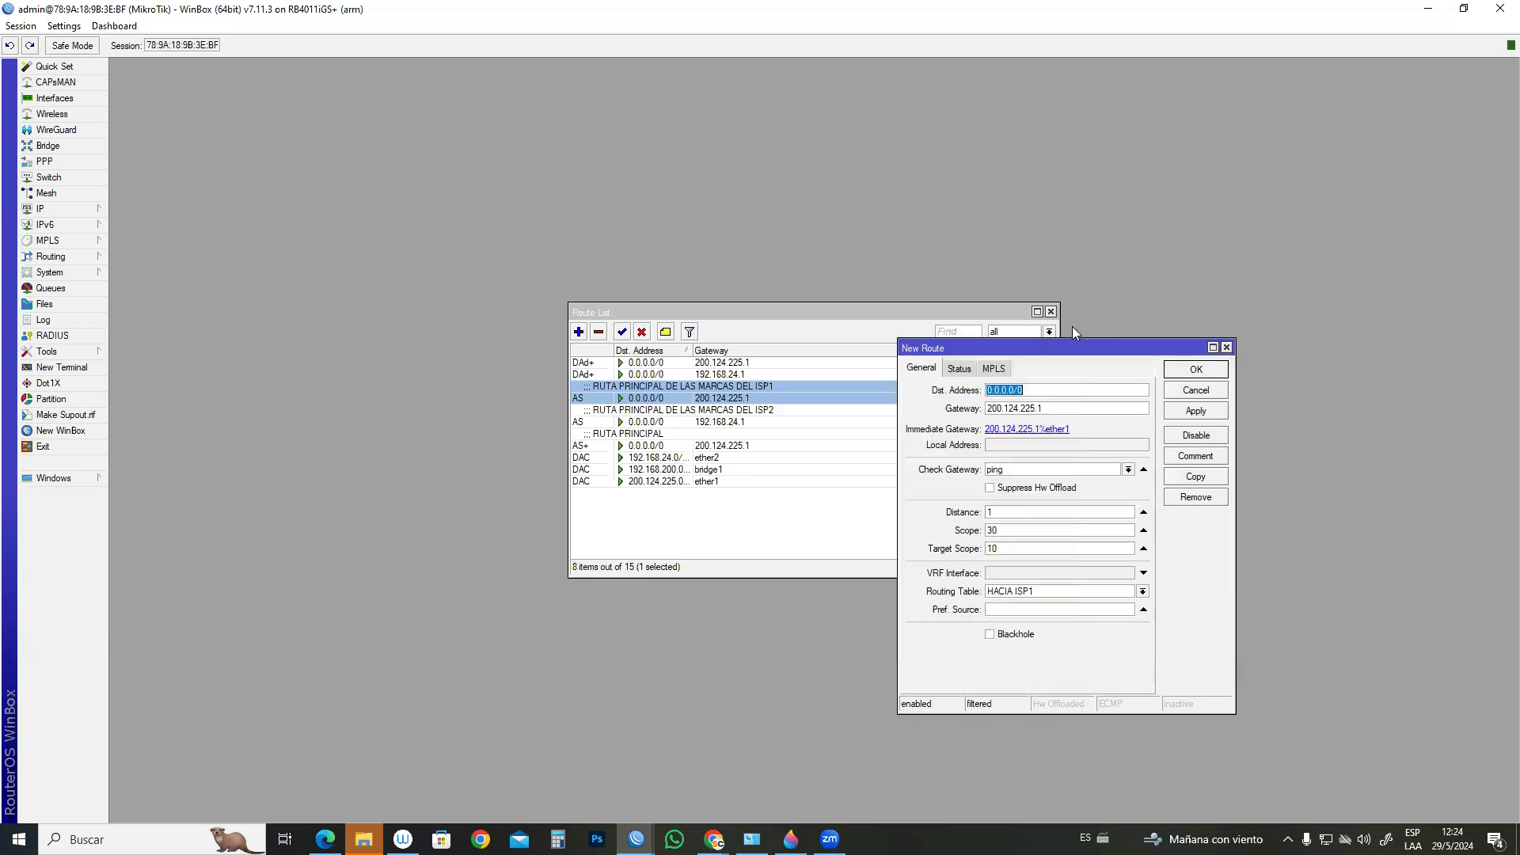
key("Tab")
type("192.168.24.1")
double_click(994, 512)
type("2")
- Set the new route's comment to "RUTA RESPALDO DE LAS MARCAS DEL ISP1" and save the route
left_click(1195, 456)
key("ctrl+v")
left_click_drag(763, 428, 719, 437)
type("RESPALDO")
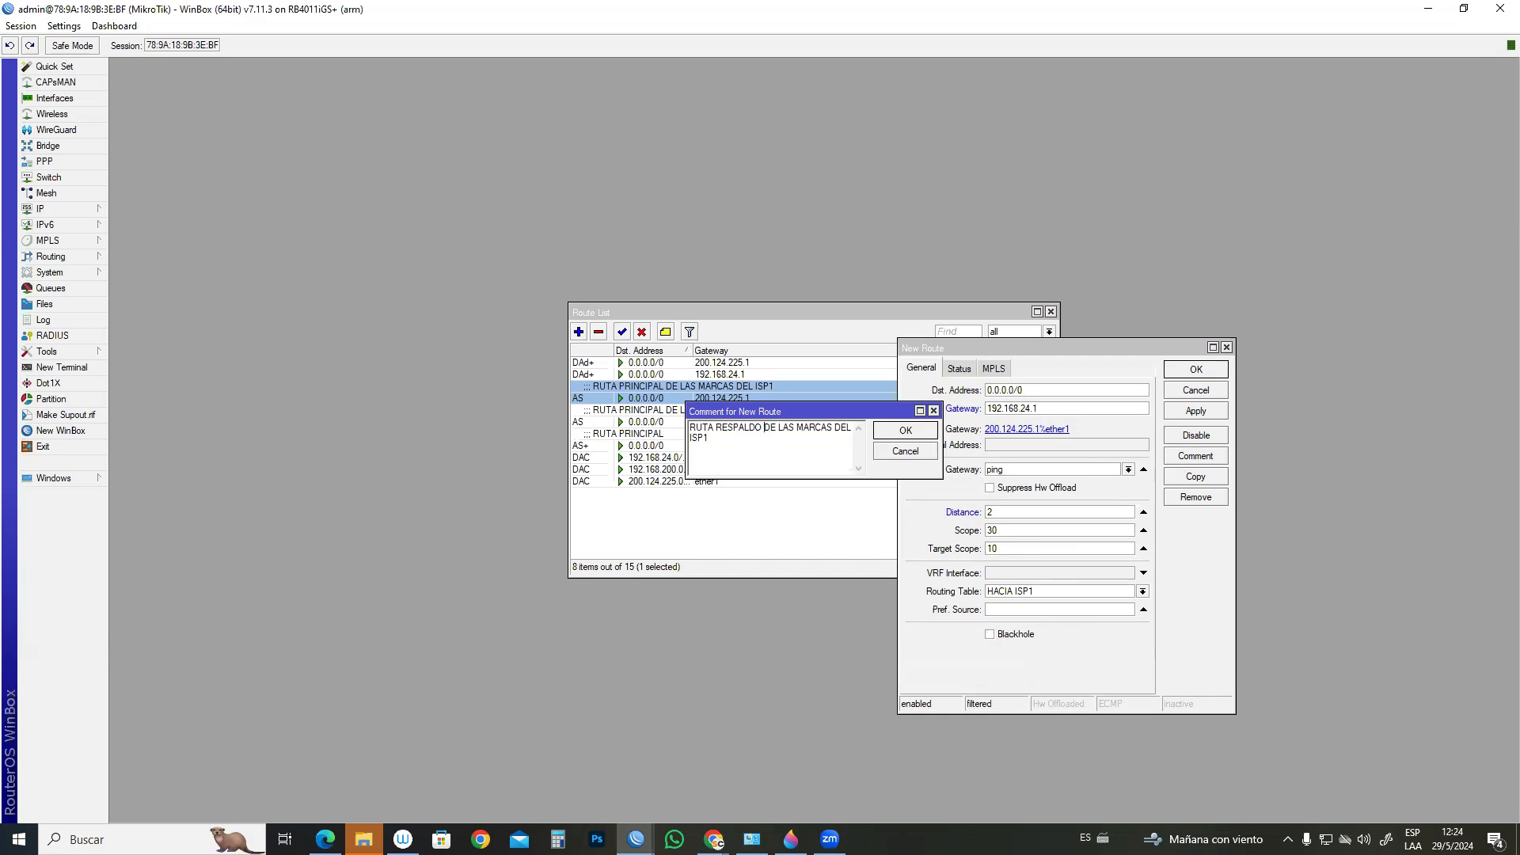
left_click(889, 434)
left_click(1219, 413)
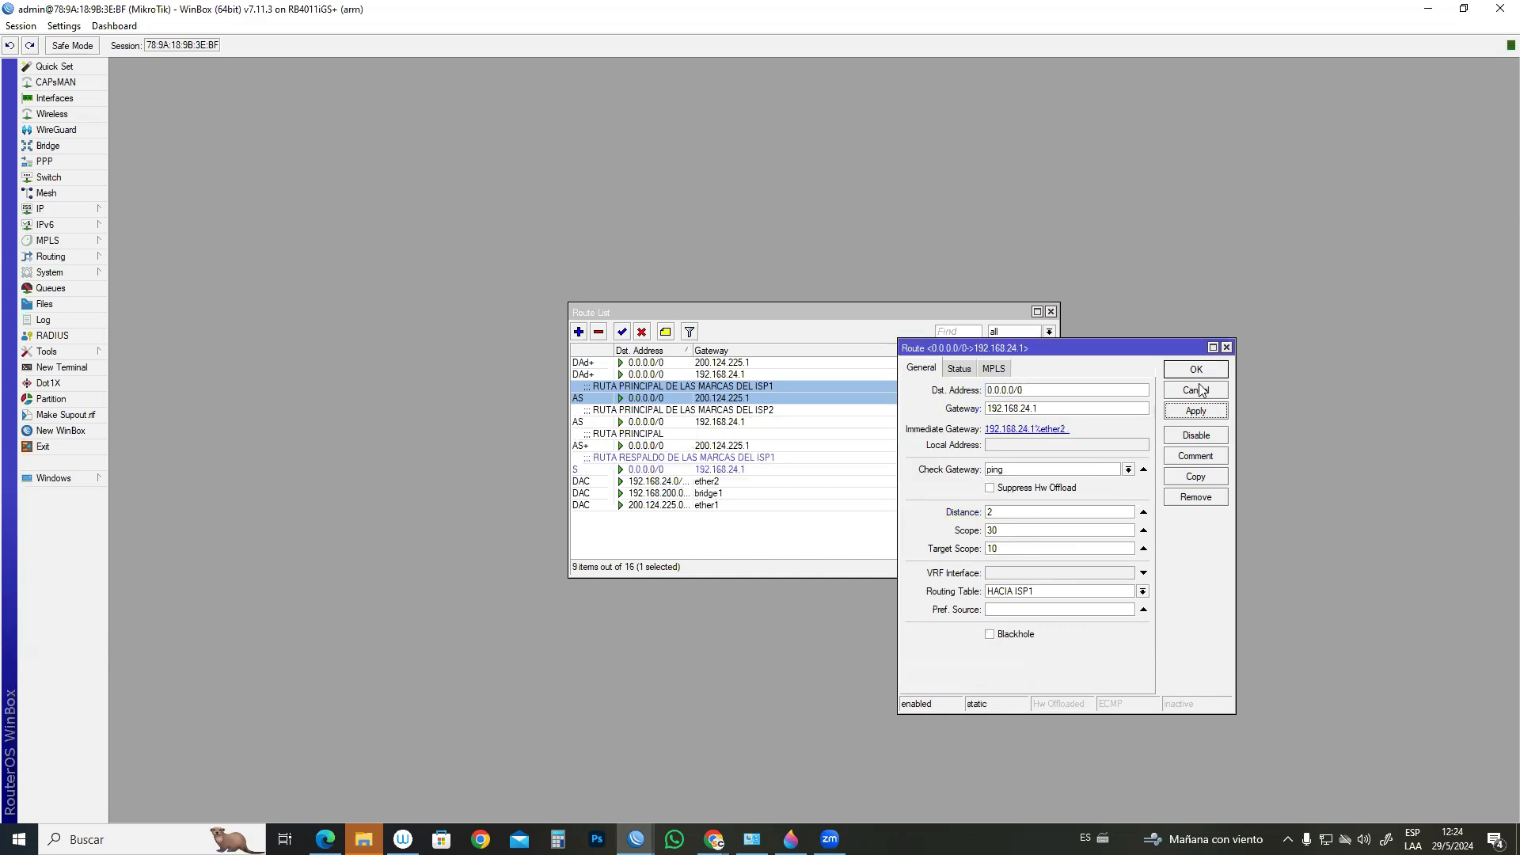
left_click(1196, 370)
- Duplicate the main ISP2 marks route, close the original, and give the copy gateway 200.124.225.1 and distance 2
left_click(634, 422)
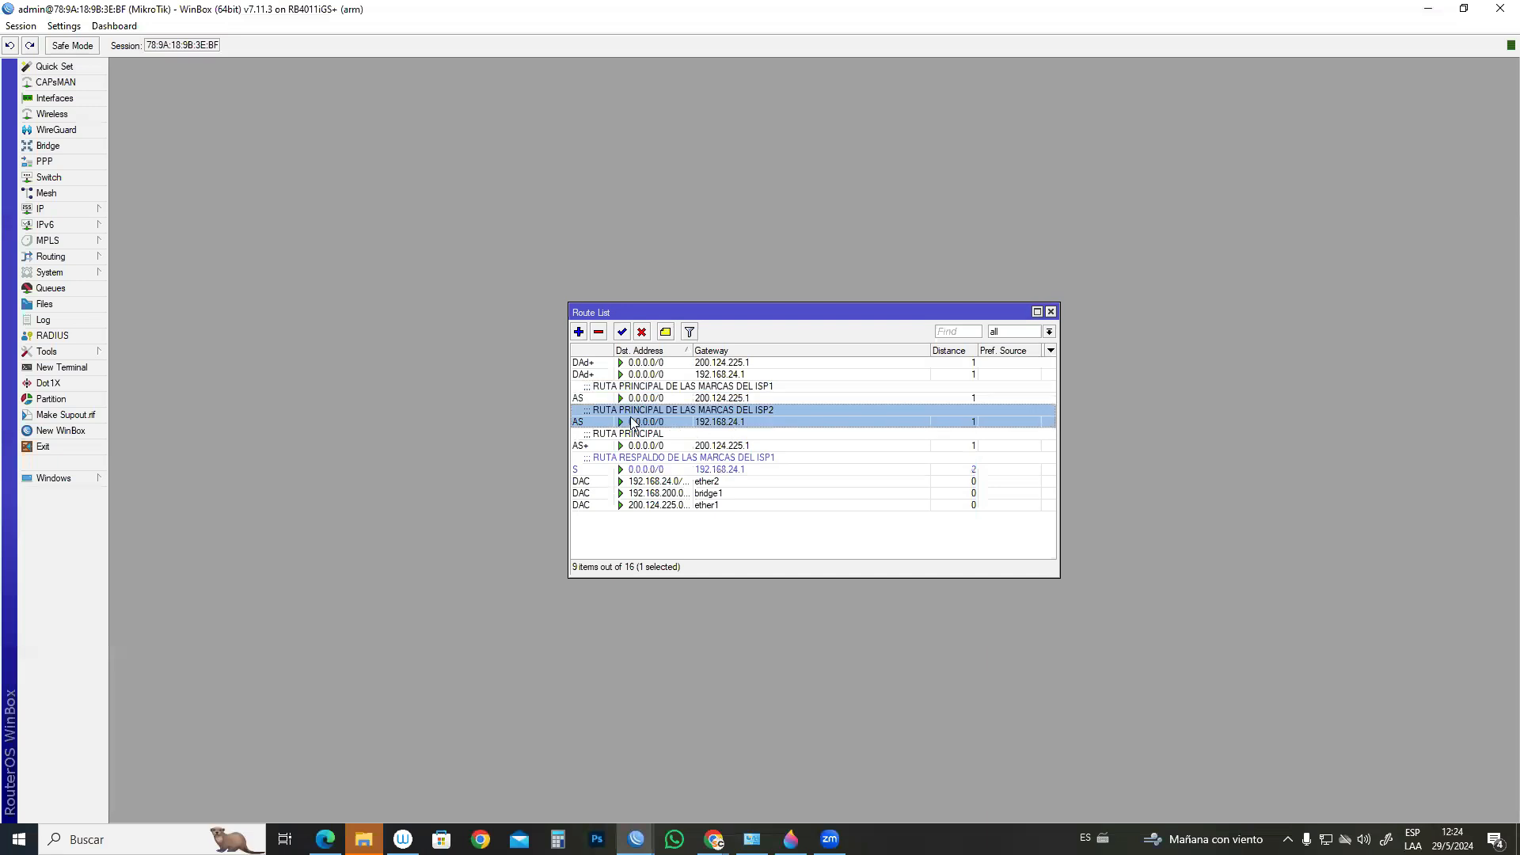
double_click(633, 422)
left_click(1221, 481)
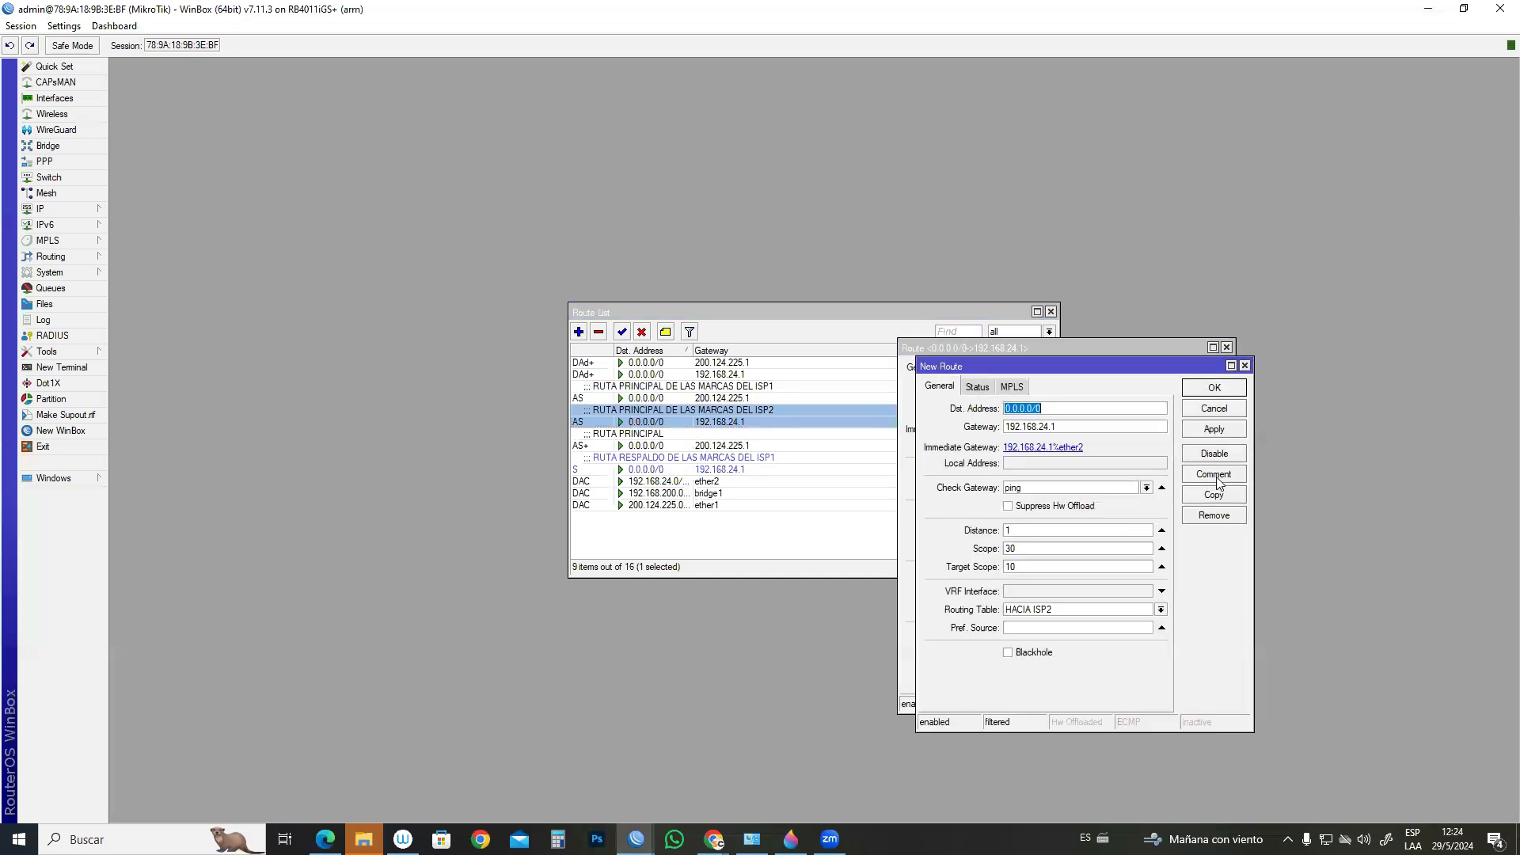
left_click(1224, 347)
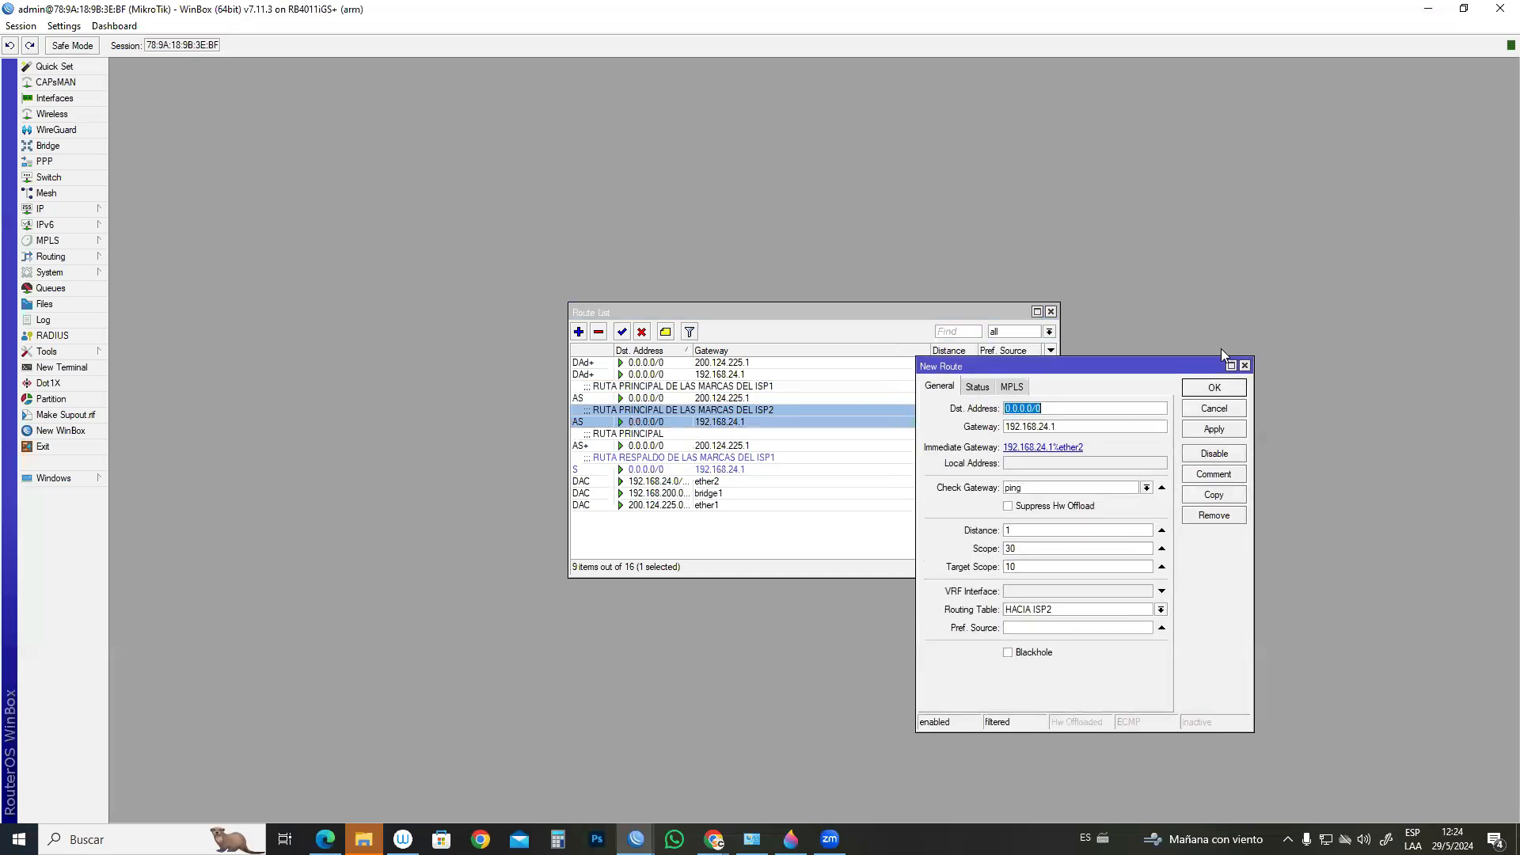
double_click(1081, 426)
key("ctrl+v")
double_click(1007, 530)
type("2")
- Set the copied route's comment to "RUTA RESPALDO DE LAS MARCAS DEL ISP2" and save the route
left_click(1214, 474)
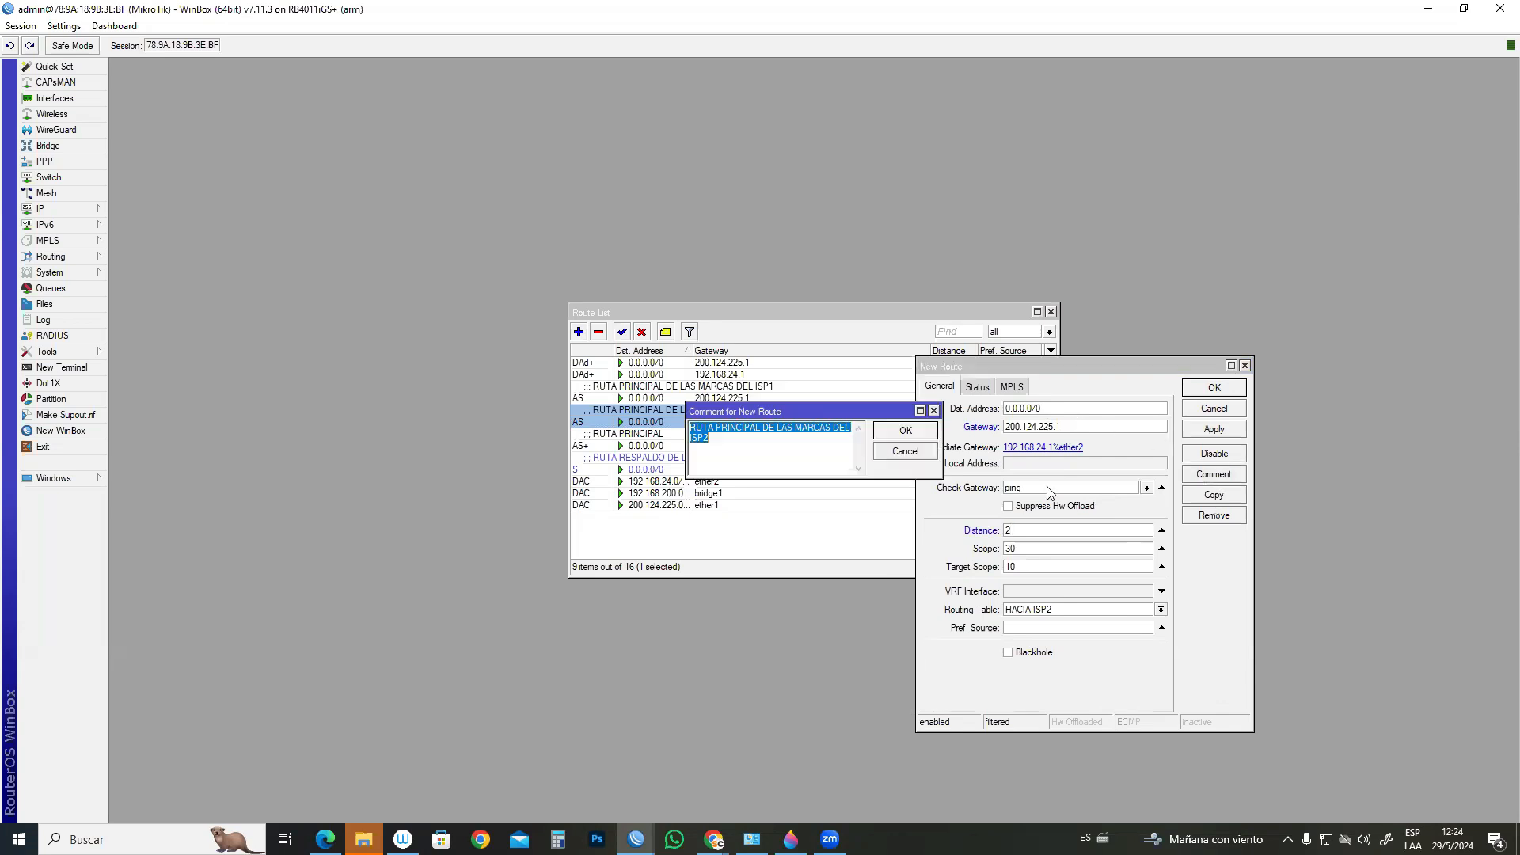
left_click(781, 441)
left_click_drag(763, 432, 719, 428)
type("RESPALDO")
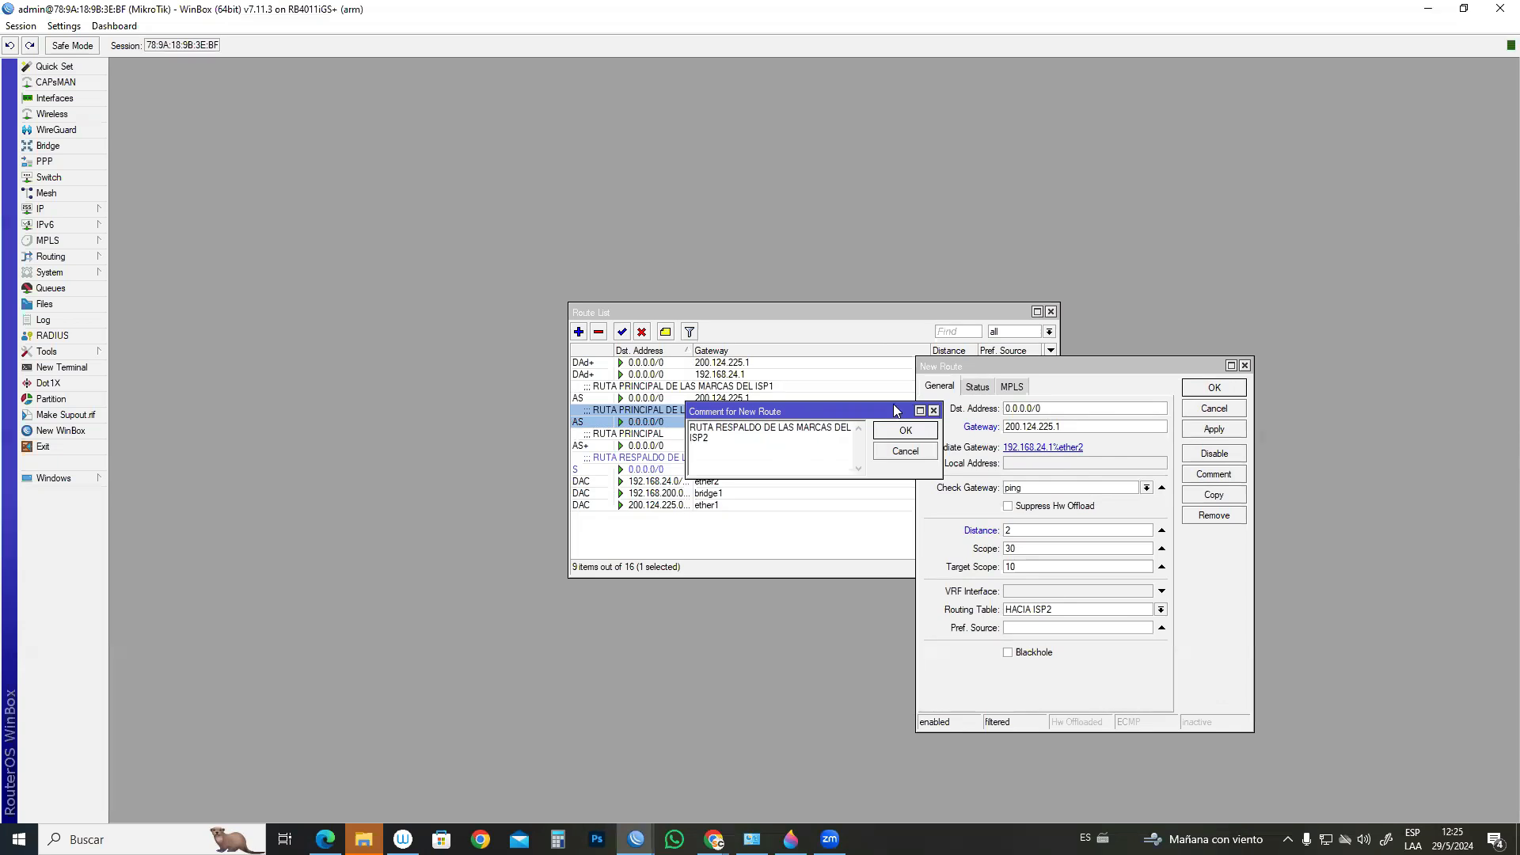
left_click(905, 430)
left_click(1223, 431)
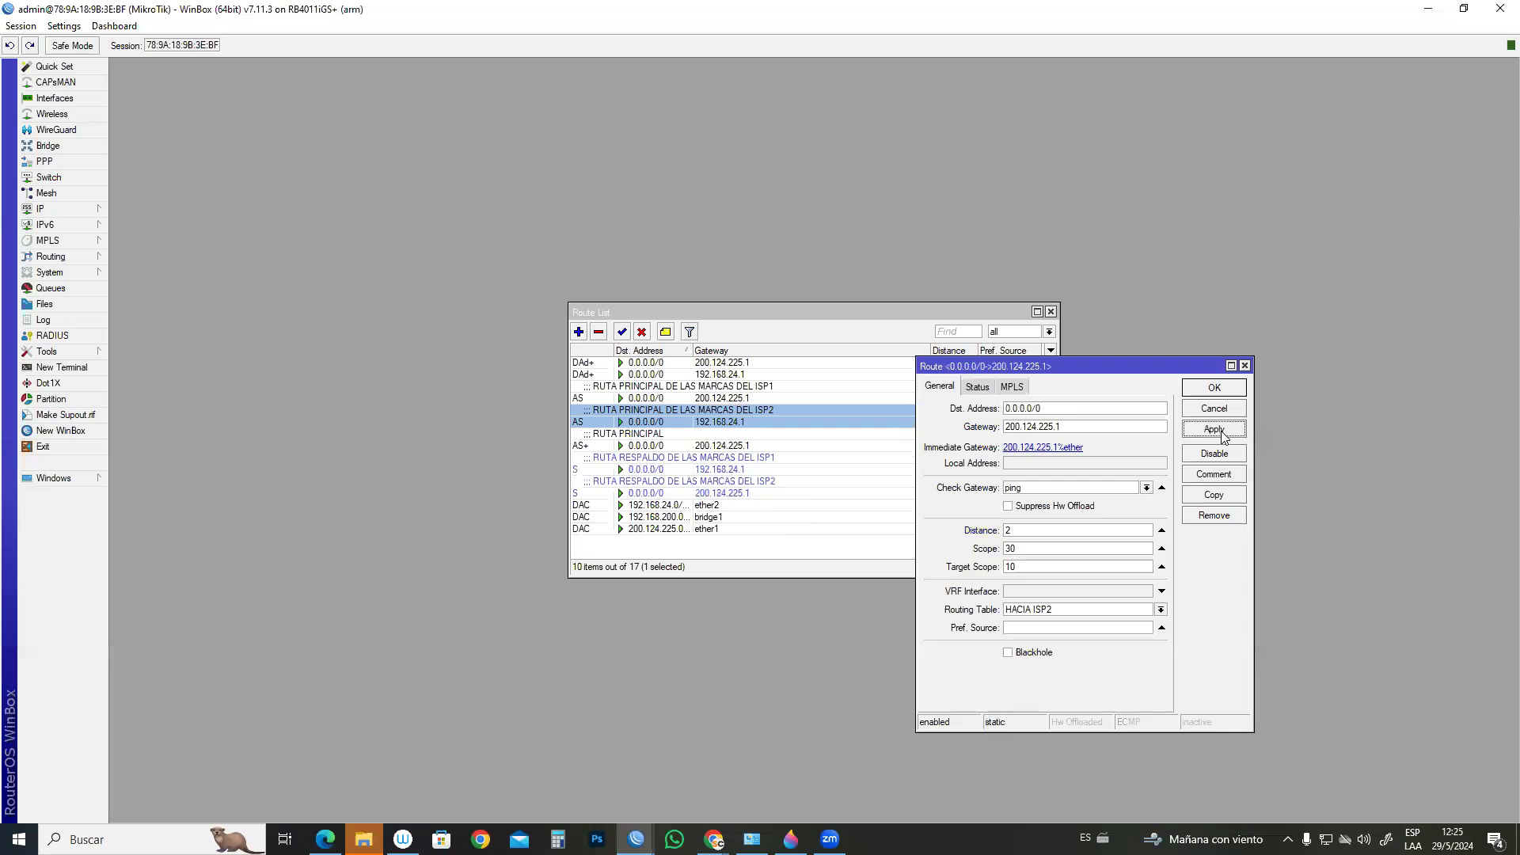
left_click(1215, 390)
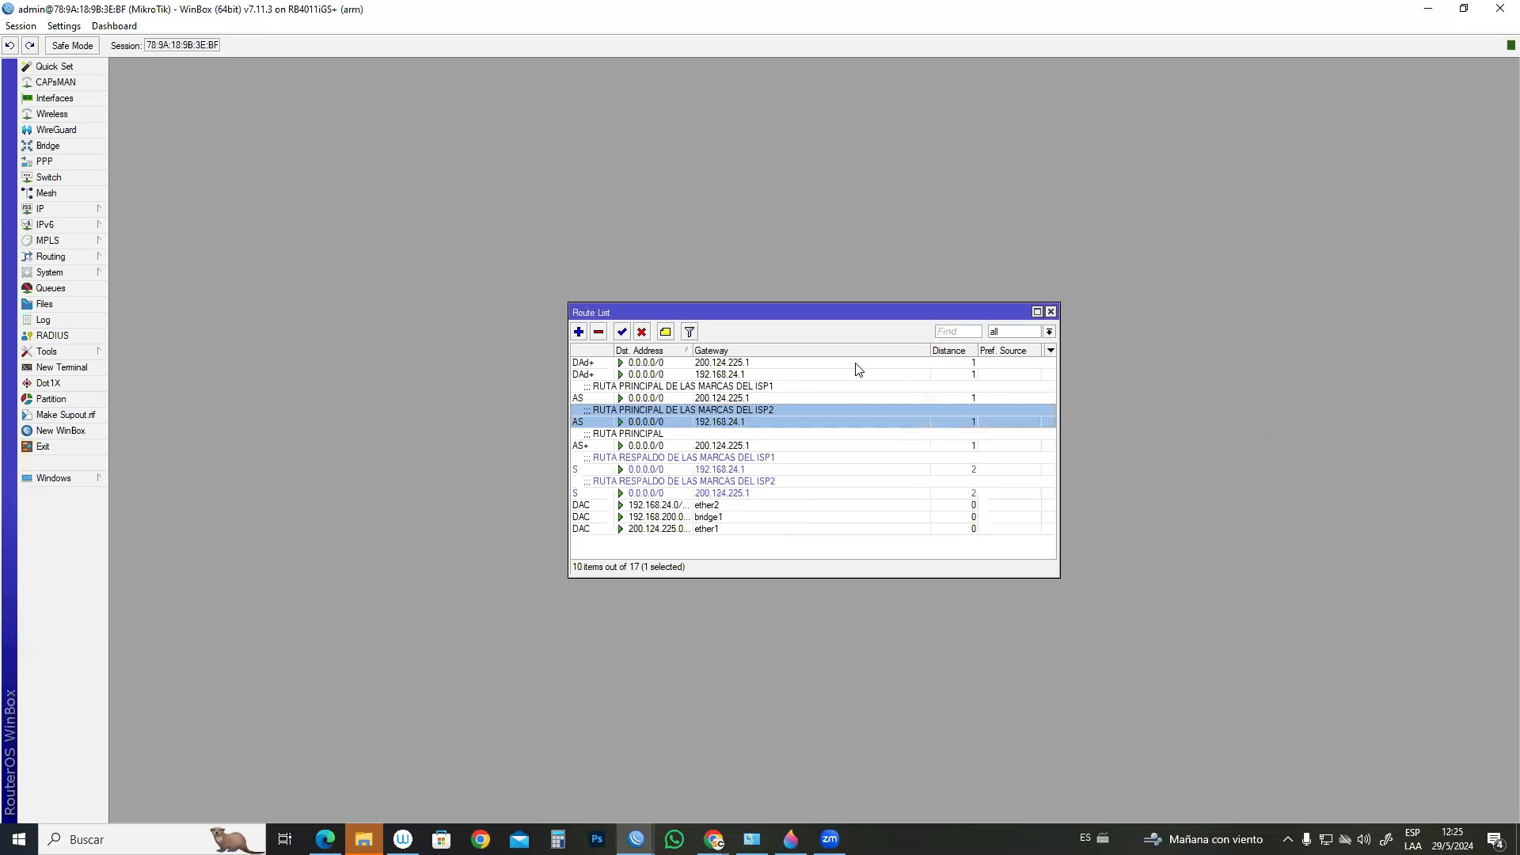
- Duplicate the main-table route "RUTA PRINCIPAL", close the original, and give the copy gateway 192.168.24.1 and distance 2
double_click(641, 445)
left_click(1214, 496)
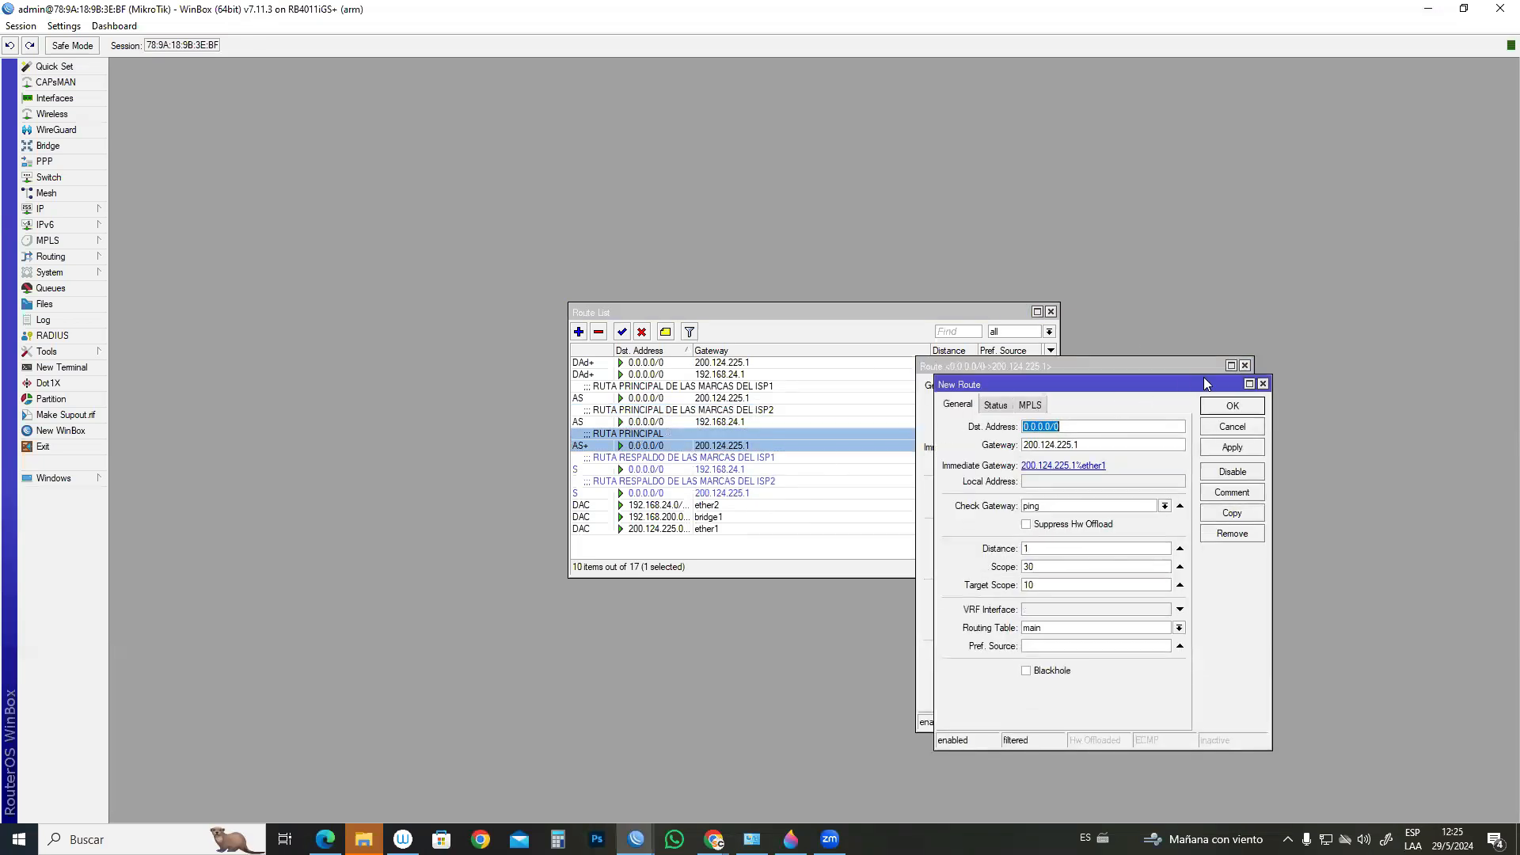
left_click(1245, 366)
left_click_drag(1079, 445, 1020, 445)
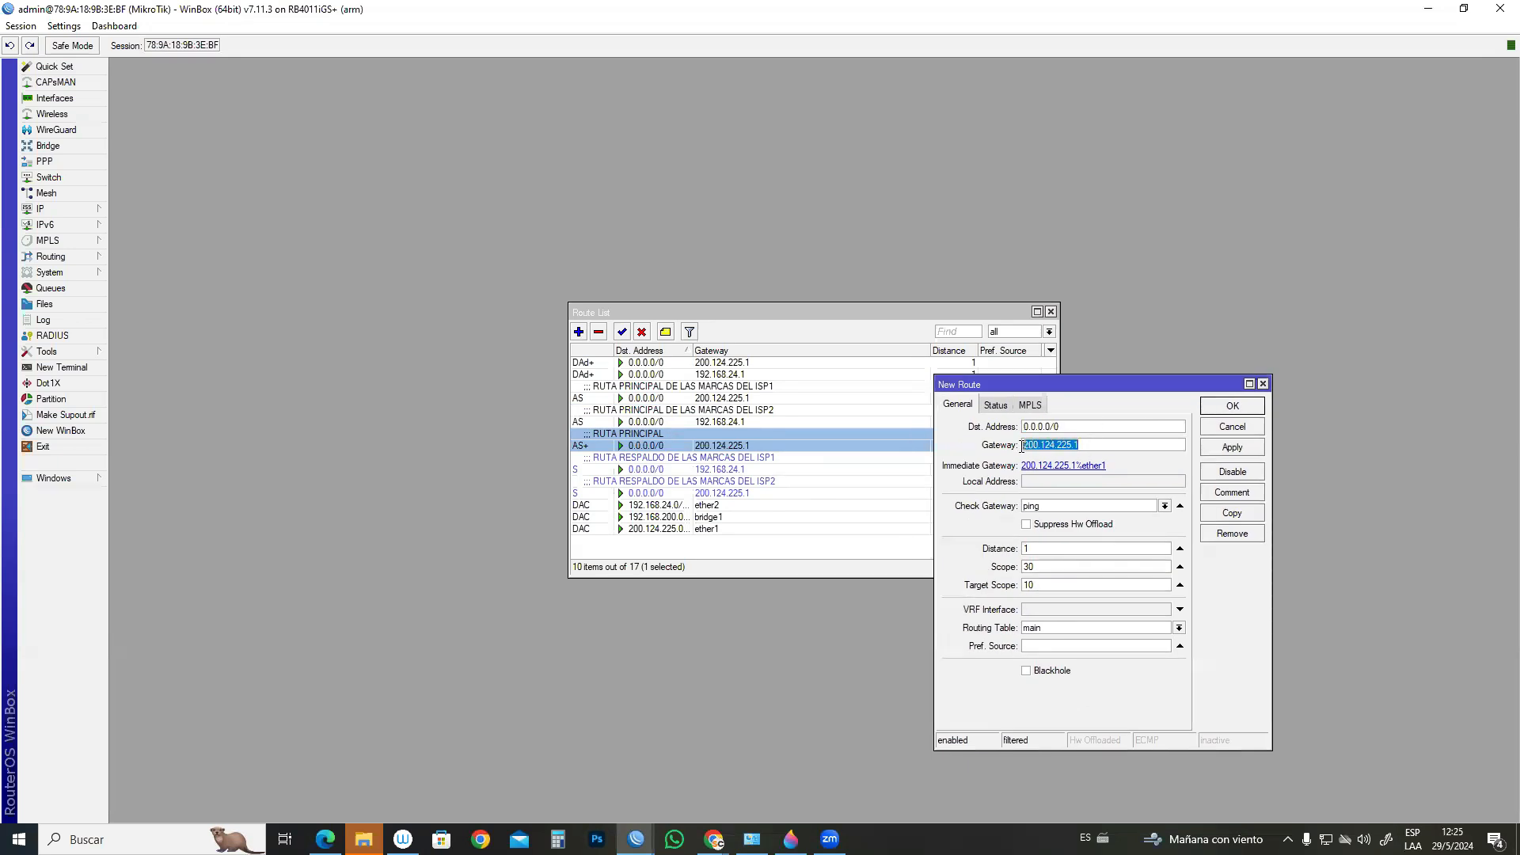
type("192.168.24.1")
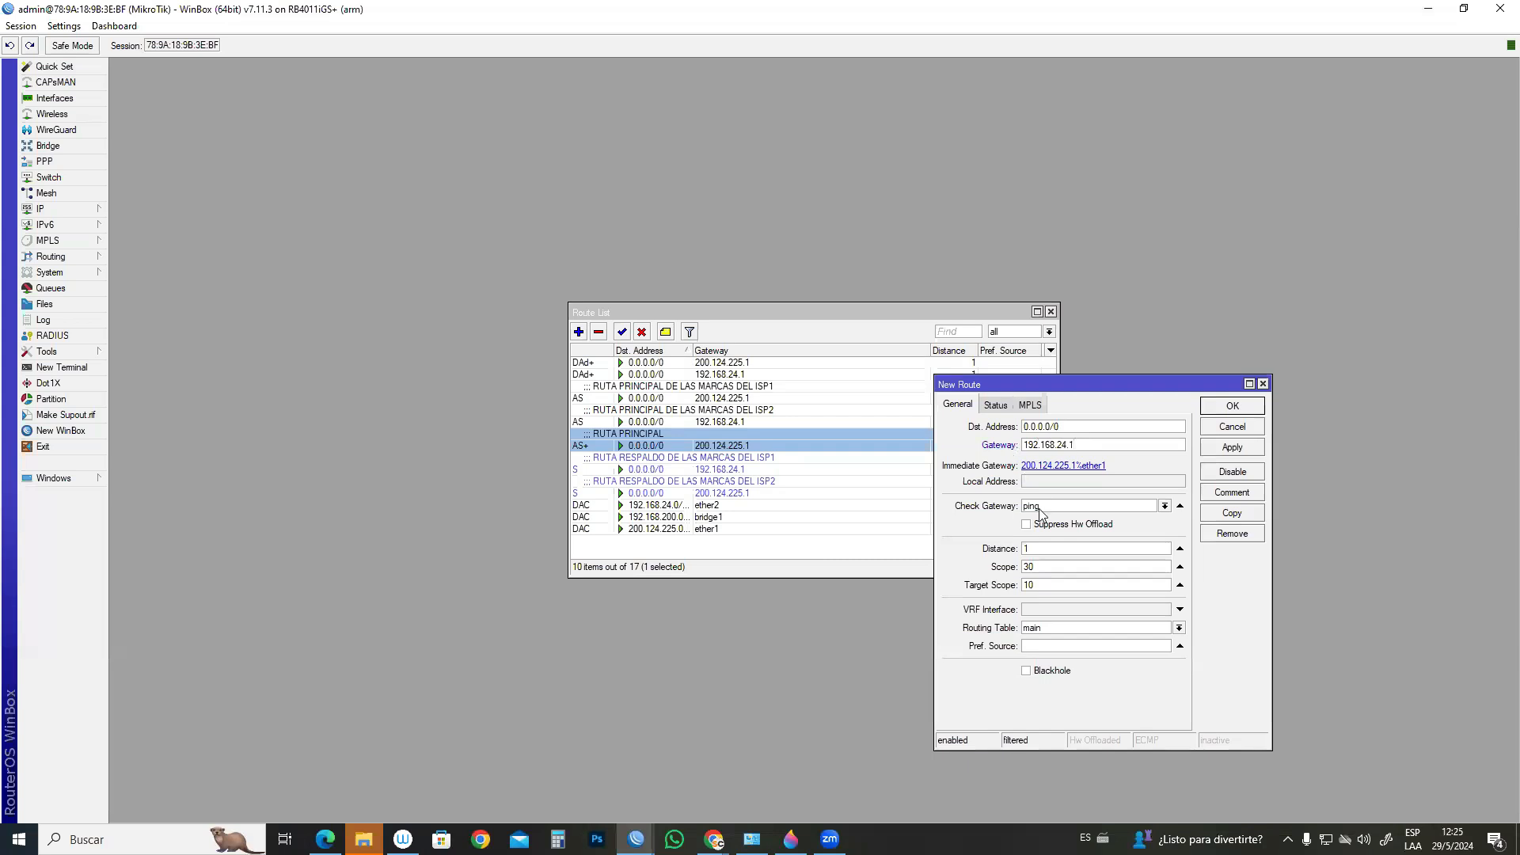
double_click(1029, 548)
type("2")
- Set the main-table copy's comment to "RUTA RESPALDO PRINCIPAL", save the route, and close the route list
left_click(1220, 497)
left_click(713, 444)
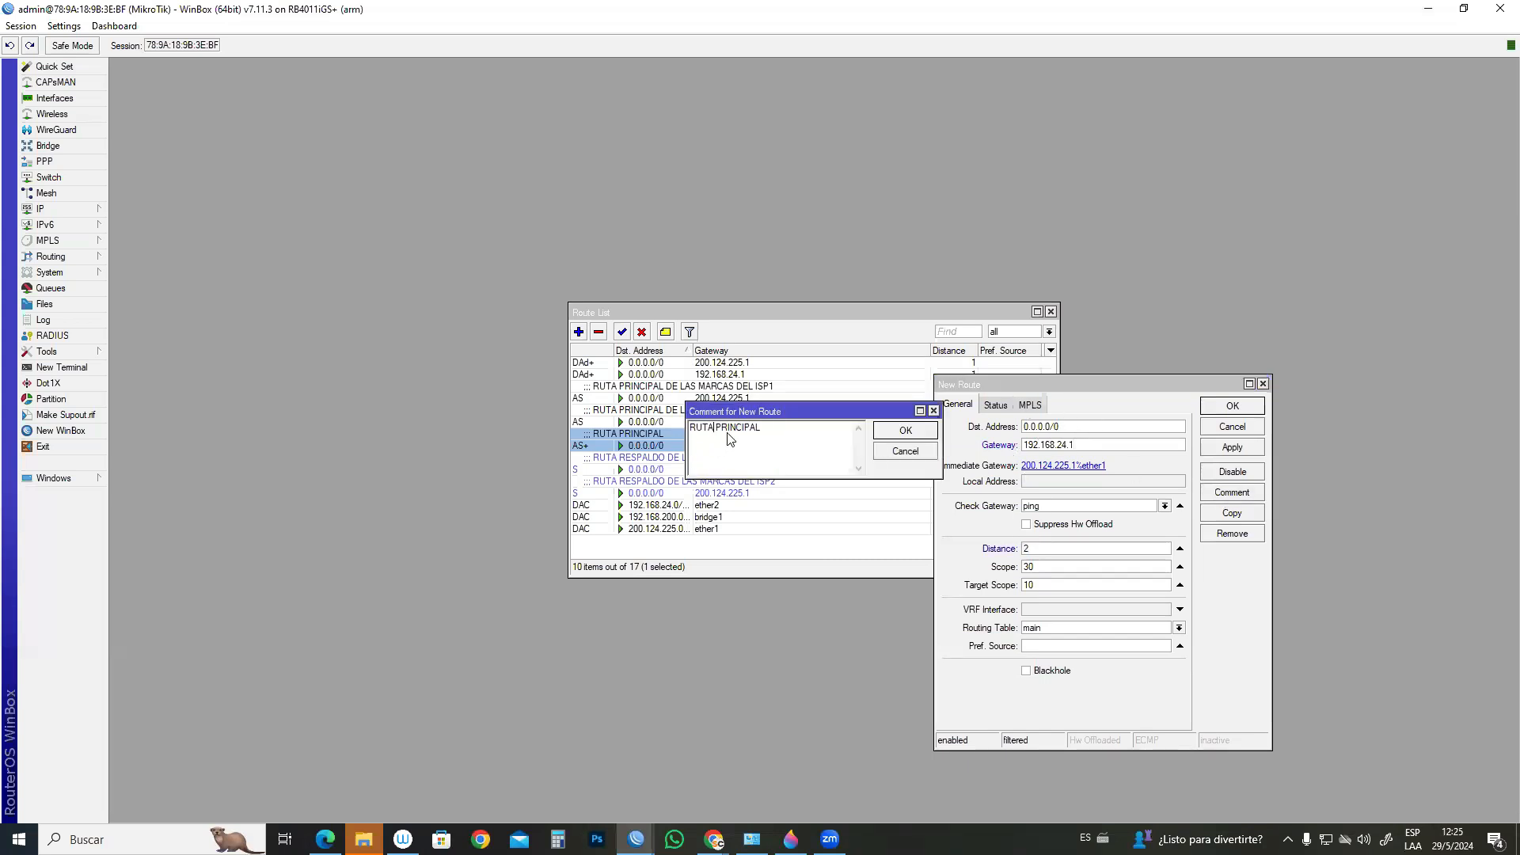
type("RESPALDO")
left_click(918, 429)
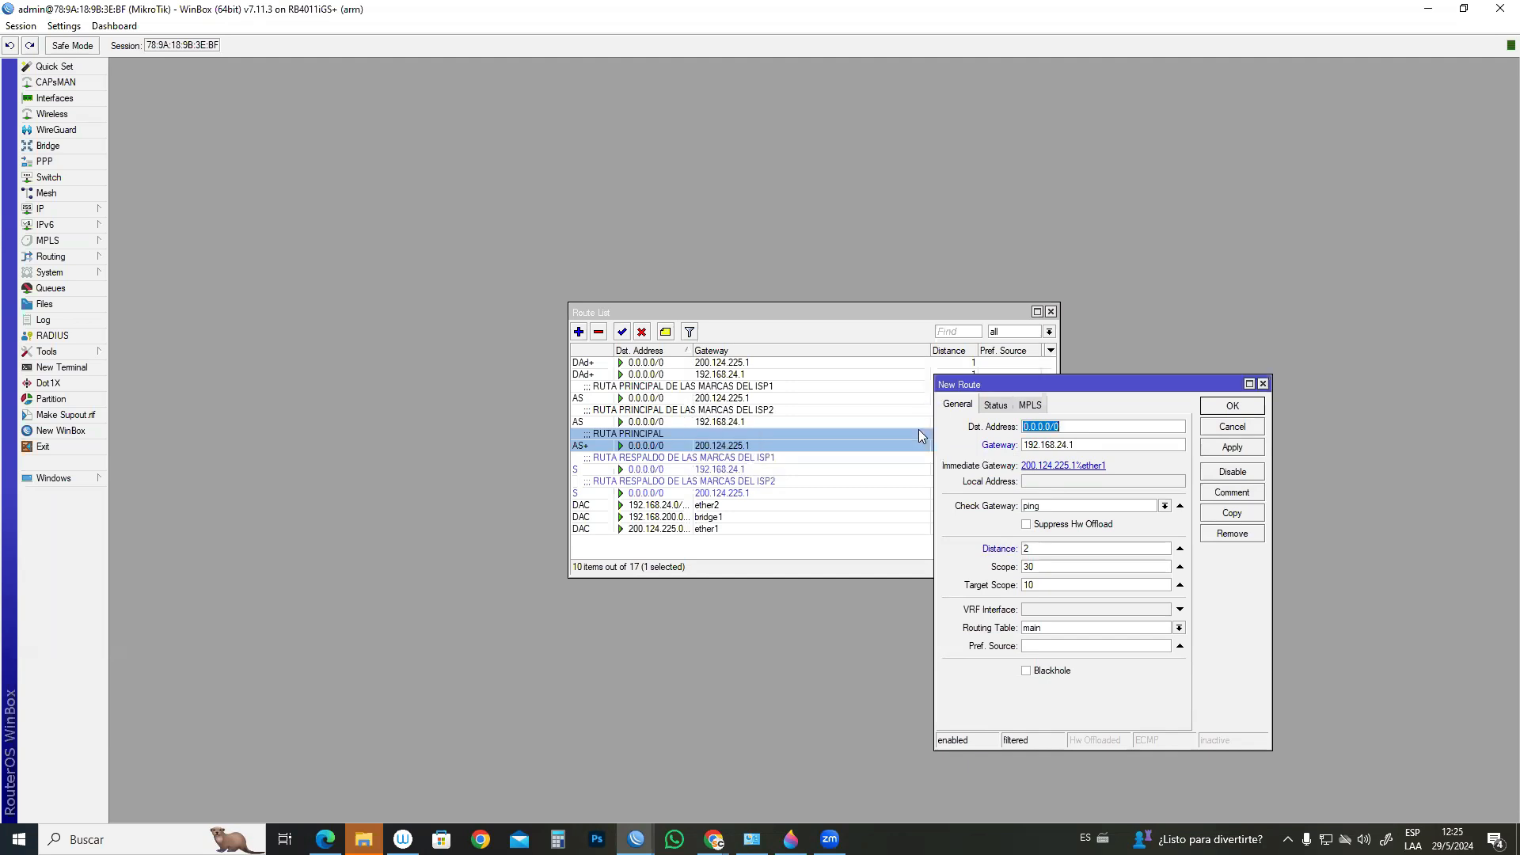
left_click(1232, 448)
left_click(1233, 406)
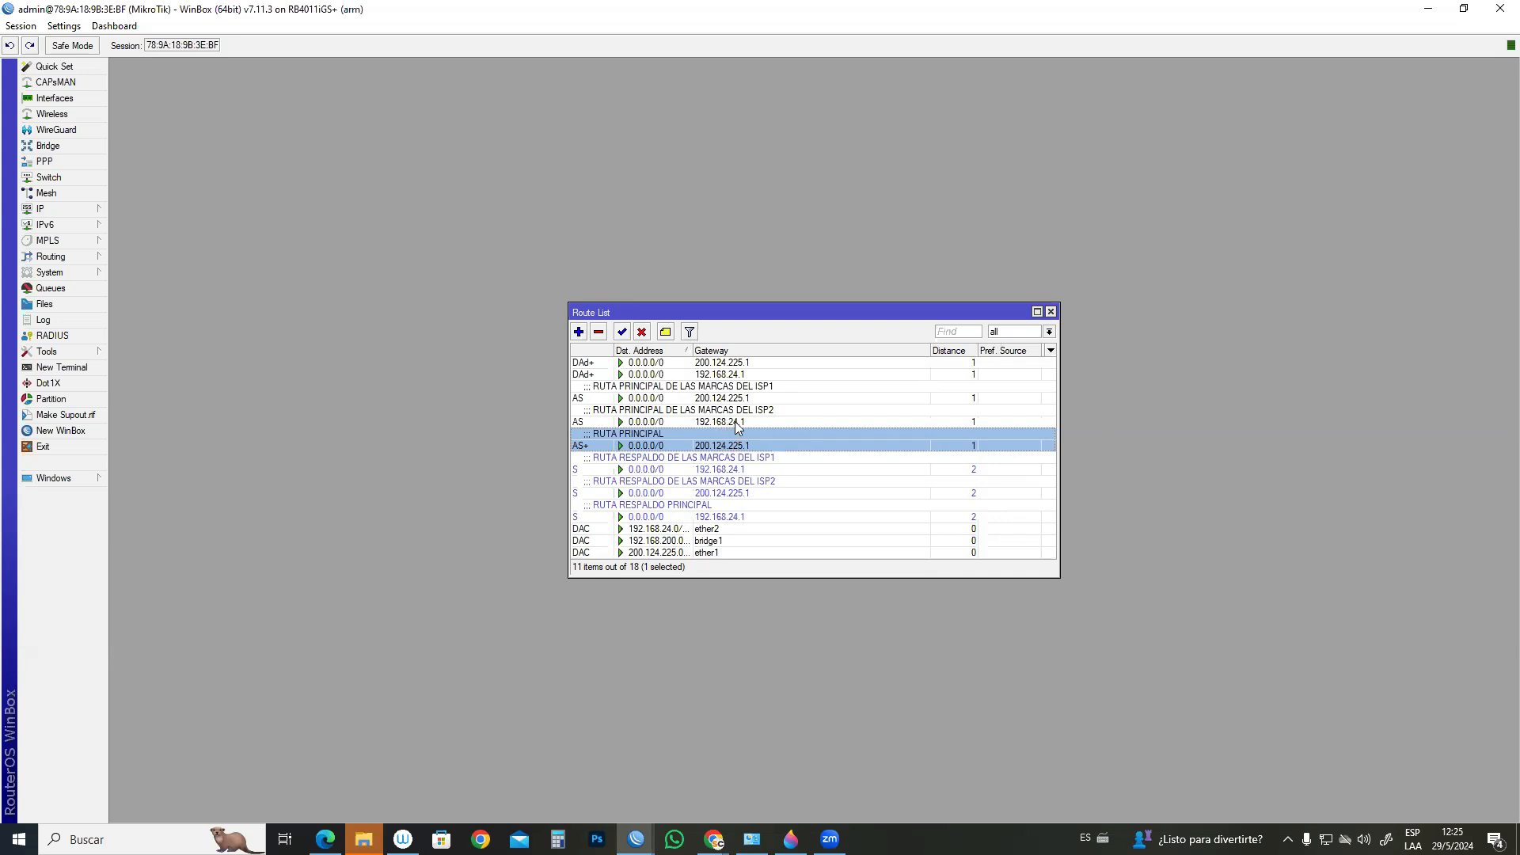
left_click(1051, 311)
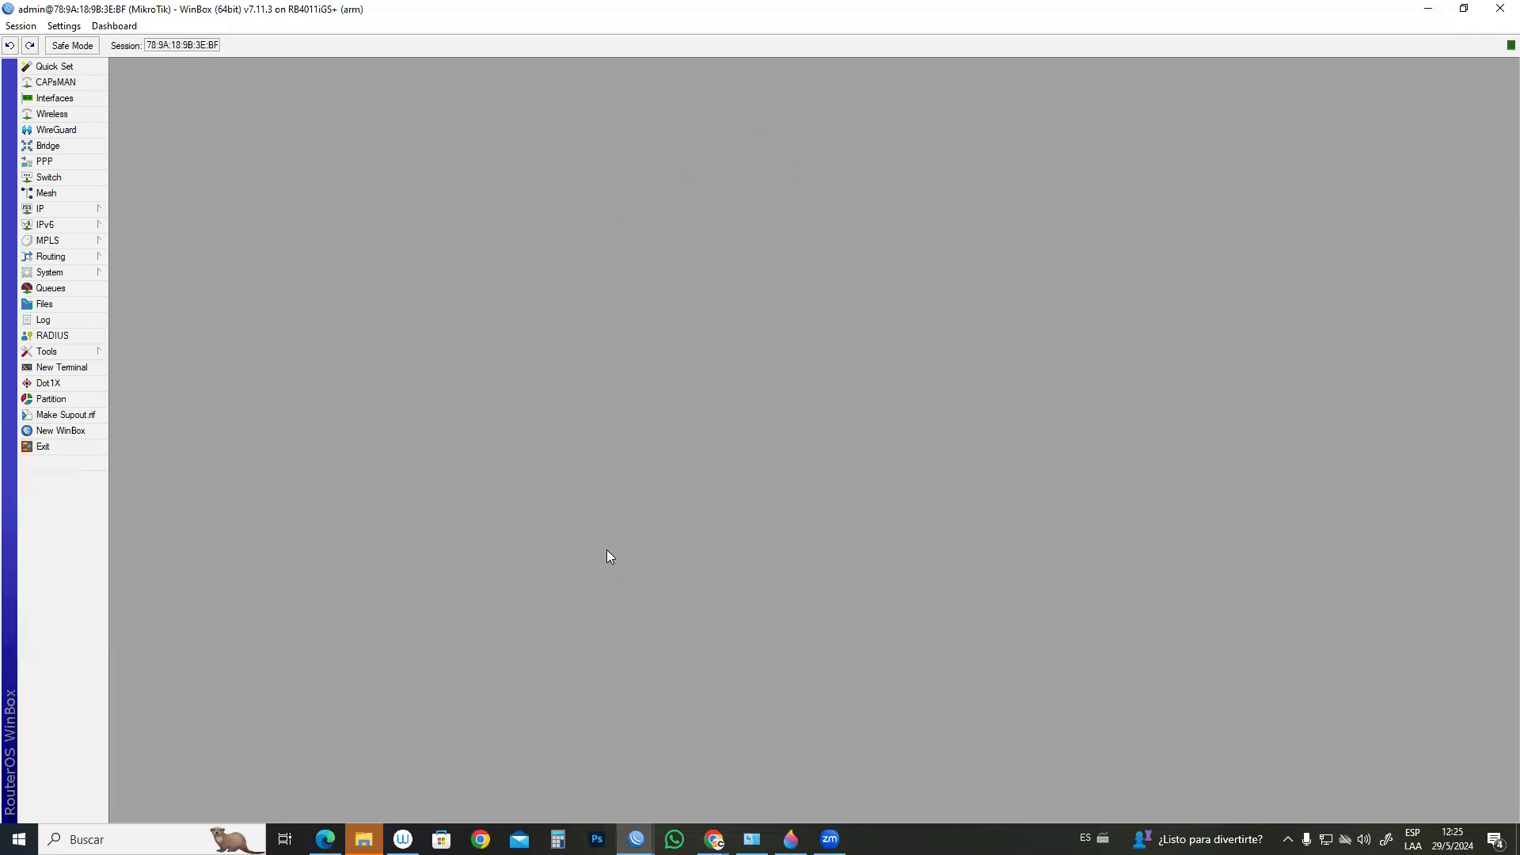
- Open a Windows command prompt, ping google.com, and stop the ping after a few replies
key("super+r")
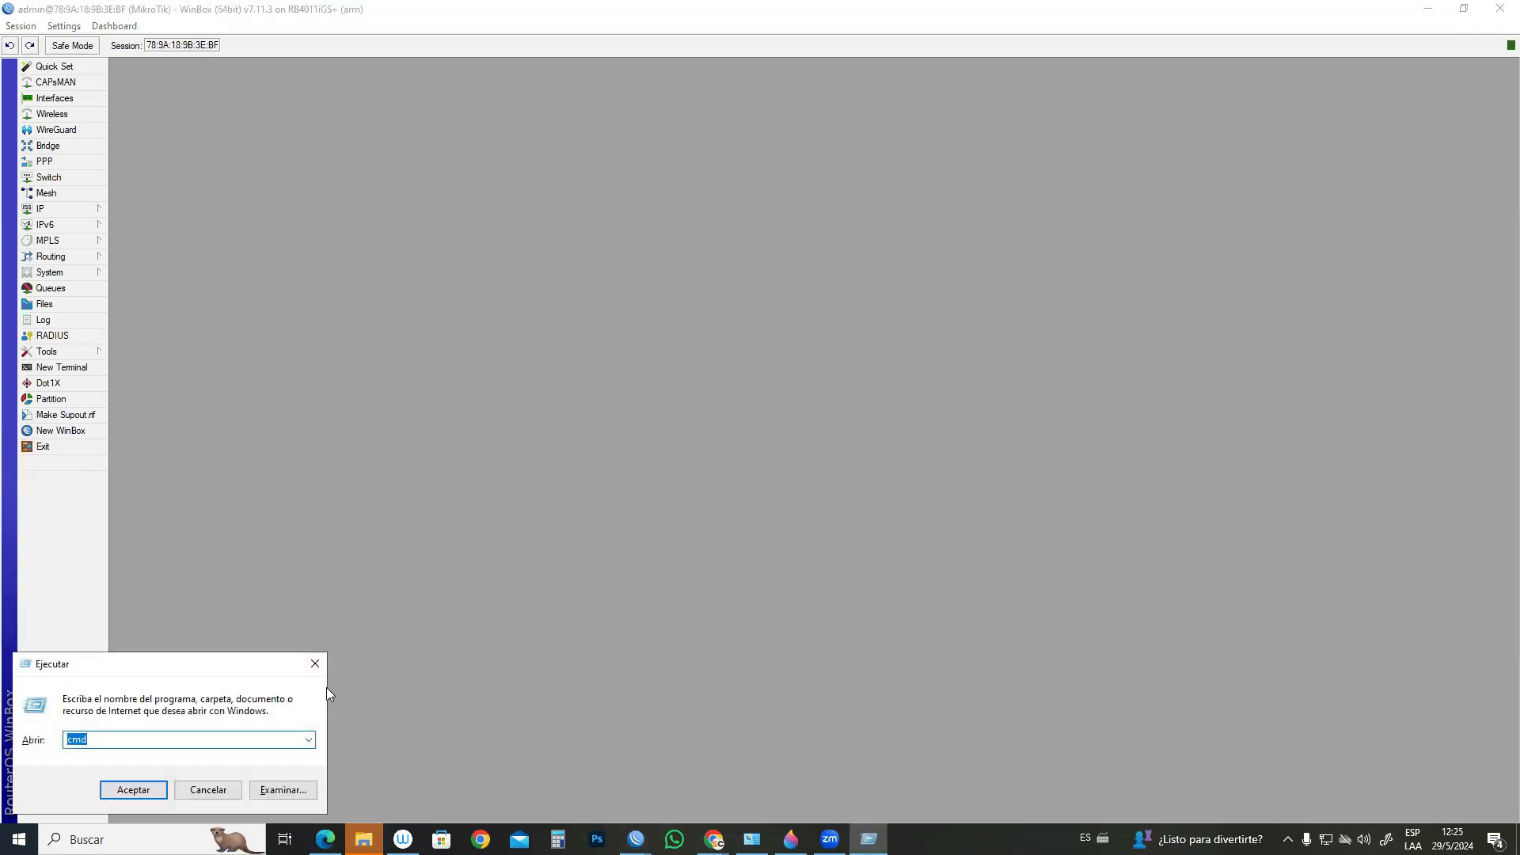
key("Return")
left_click(264, 208)
type("PING GO")
key("BackSpace")
key("BackSpace")
key("BackSpace")
key("BackSpace")
key("BackSpace")
key("BackSpace")
key("BackSpace")
type("ping google.com")
key("Return")
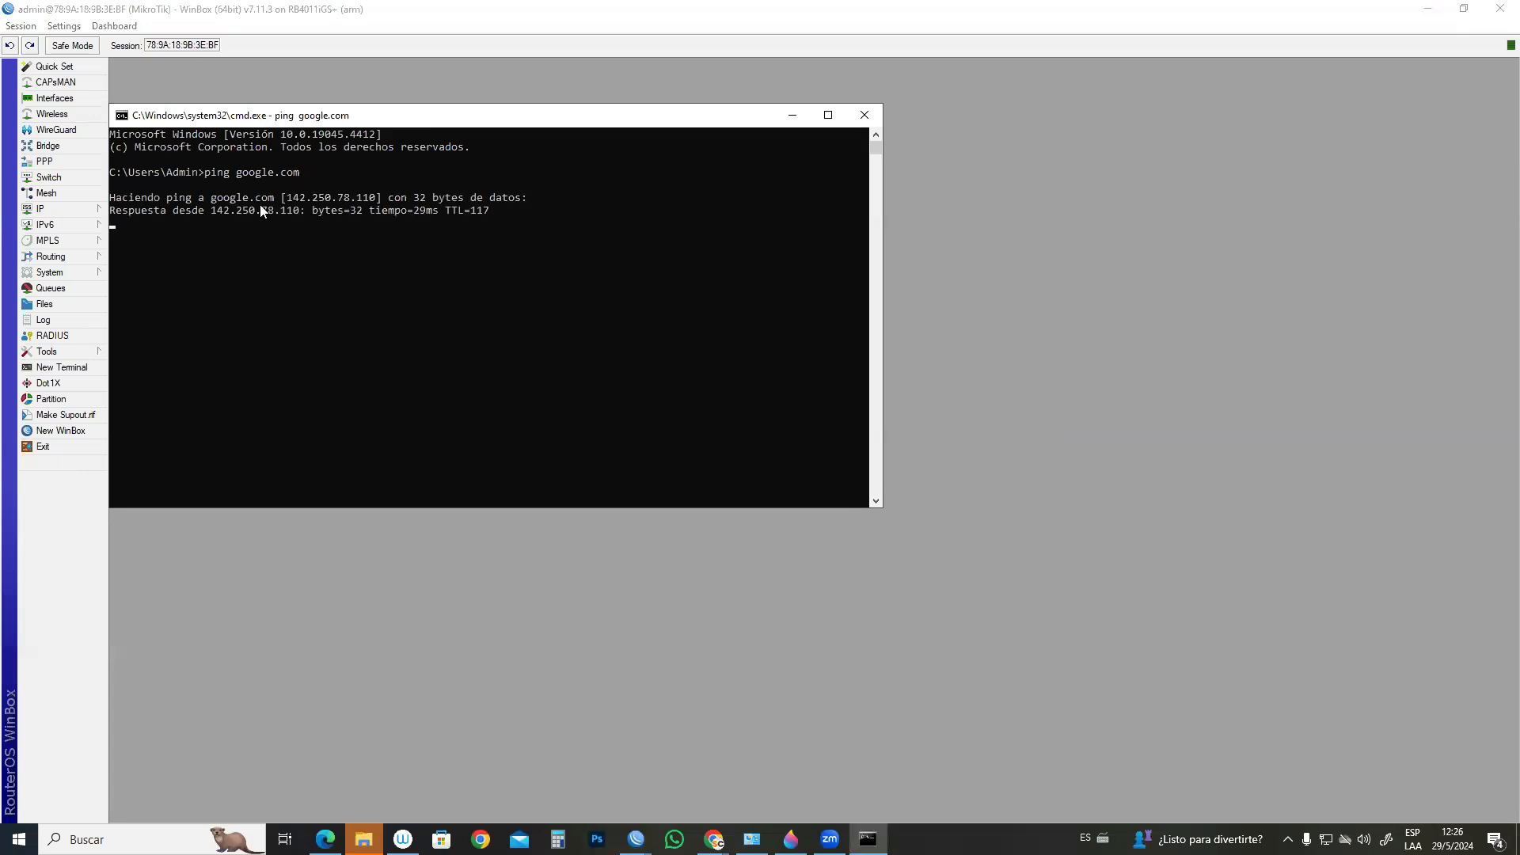
key("ctrl+c")
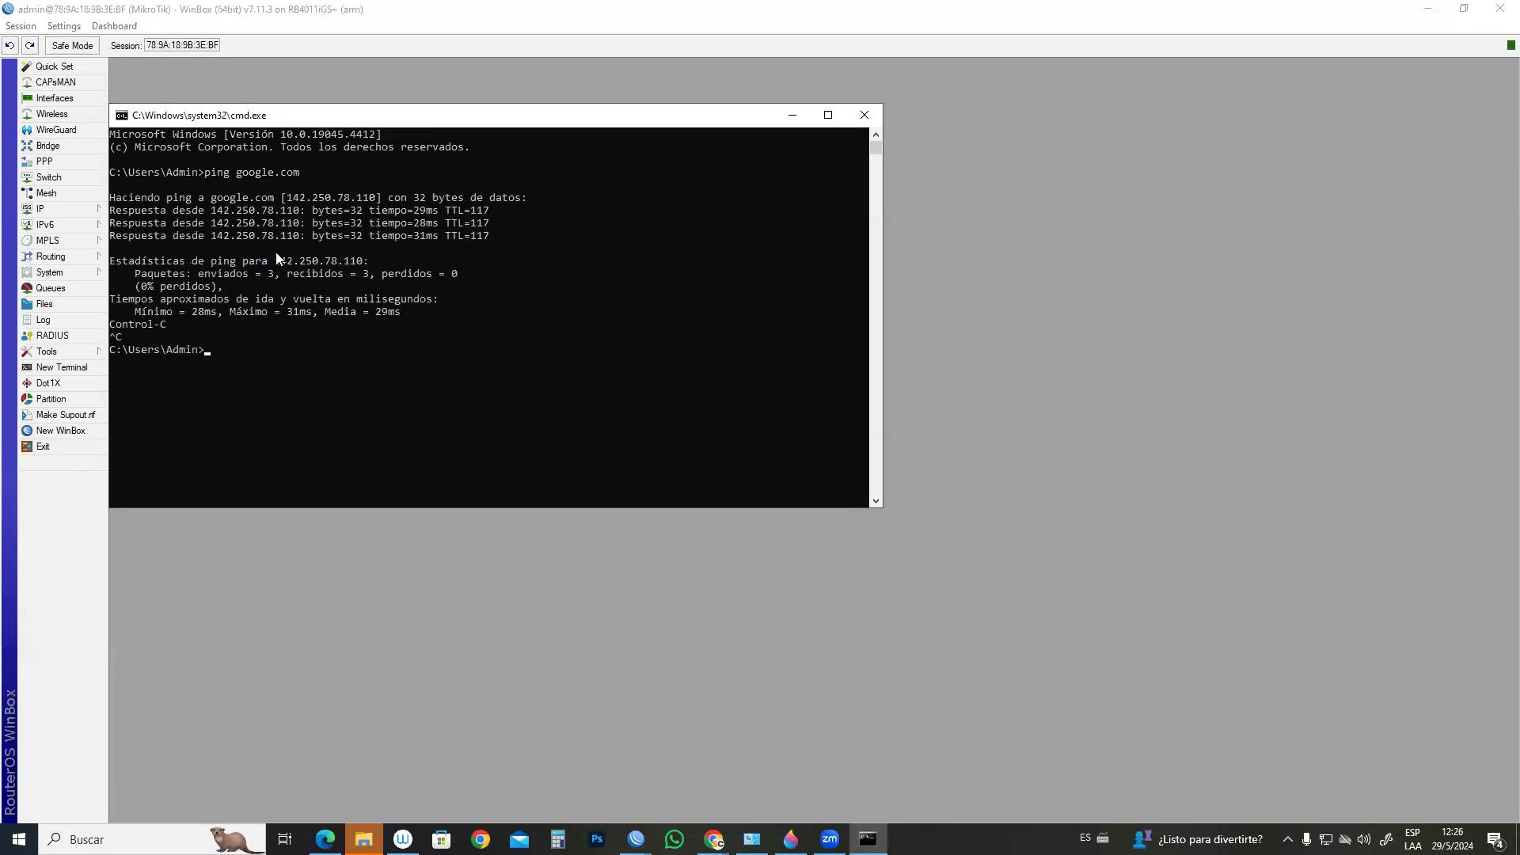
- Run a route trace to 8.8.8.8 in the command prompt
type("TRACERT")
key("BackSpace")
key("BackSpace")
key("BackSpace")
key("BackSpace")
key("BackSpace")
key("BackSpace")
type("tracert 8.8.8.8")
key("Return")
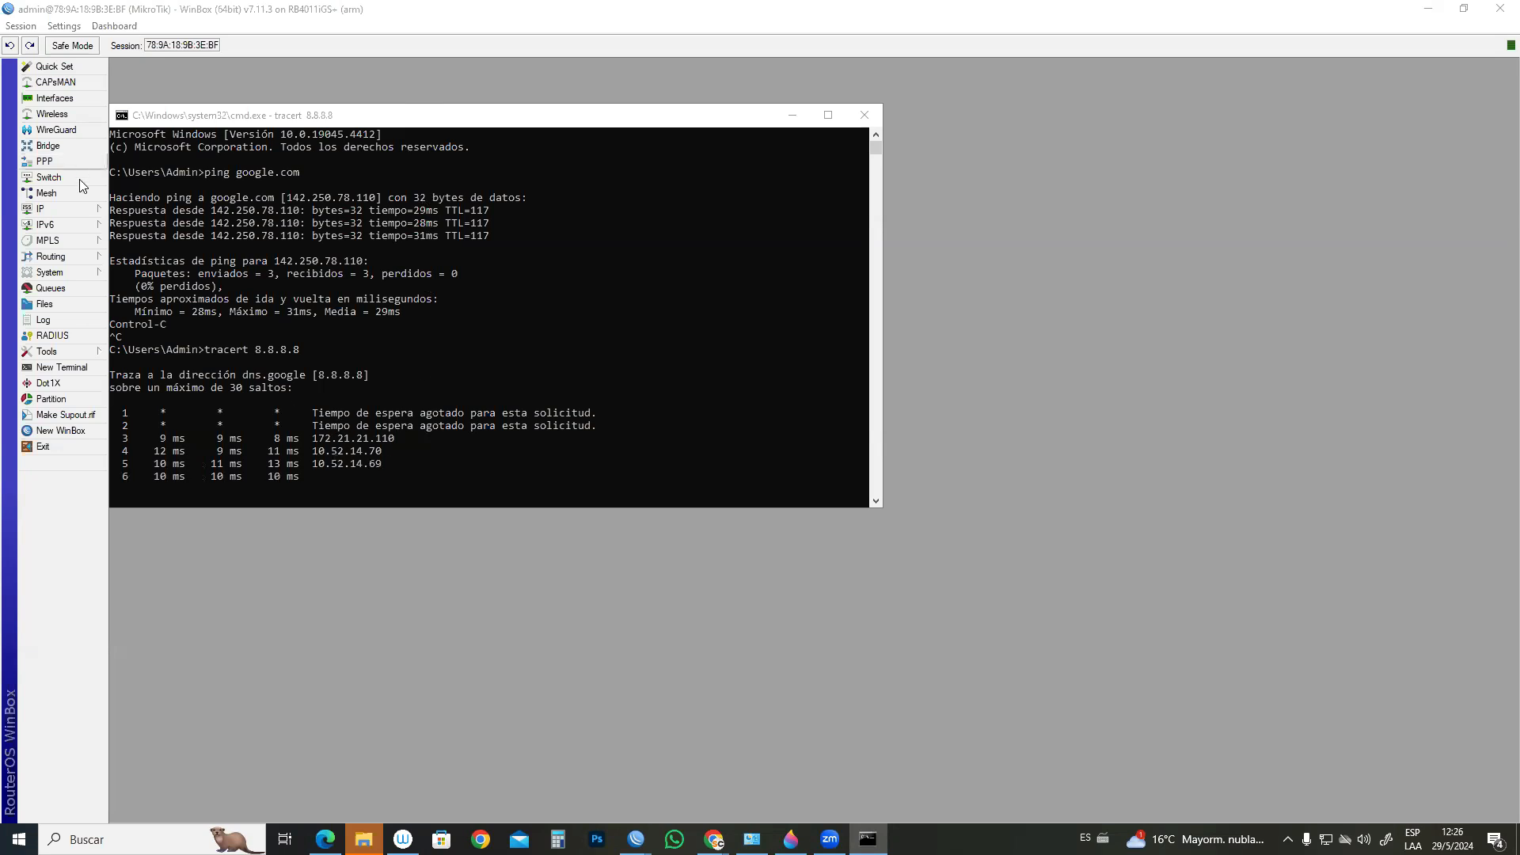
- Show the router's DHCP client list and examine the IP address leased on ether1
left_click(84, 207)
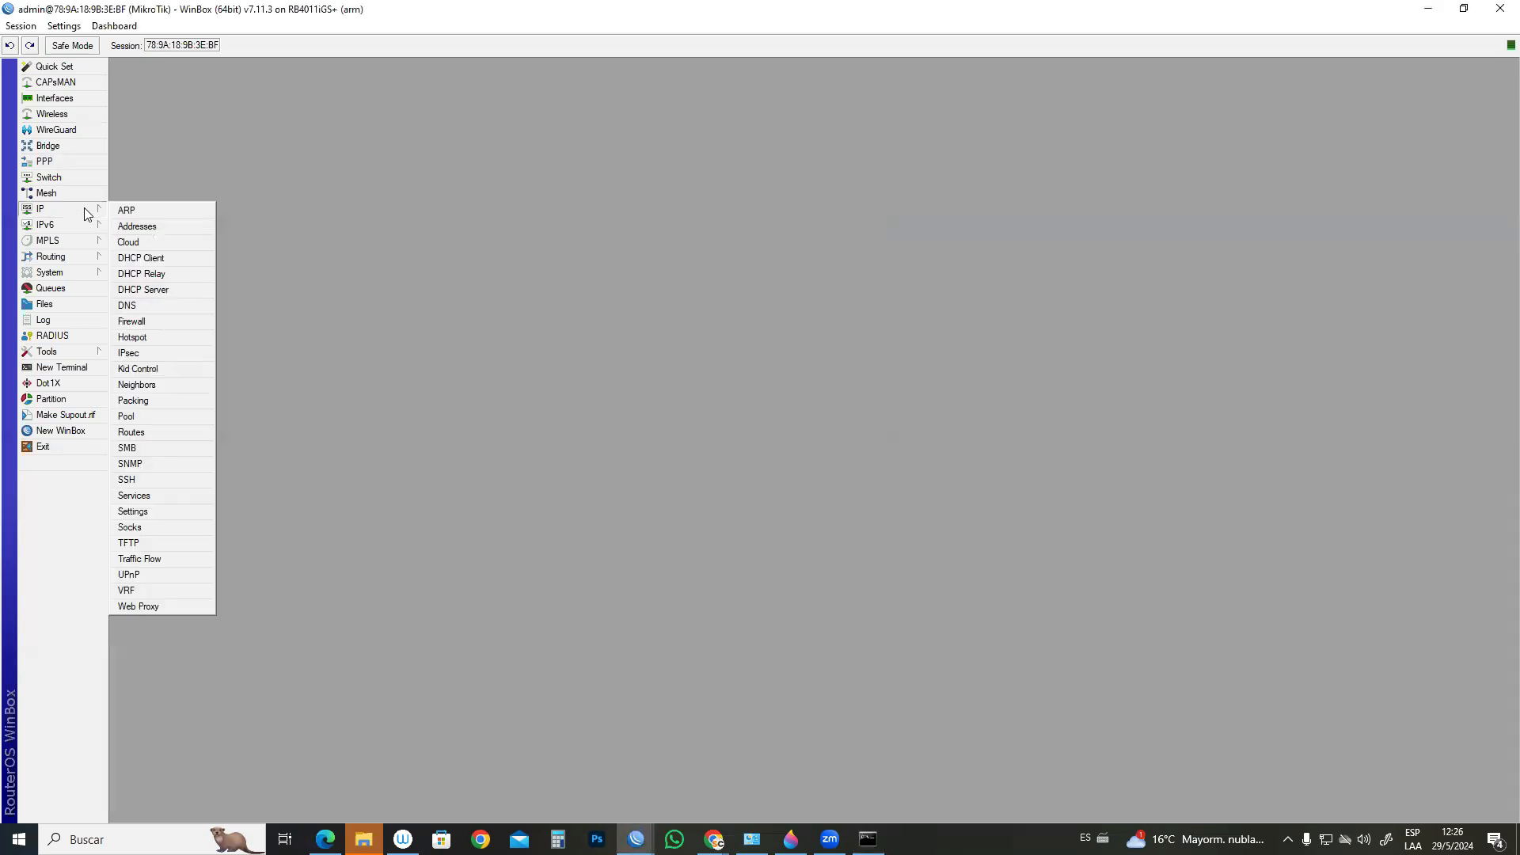
left_click(150, 258)
left_click(1117, 345)
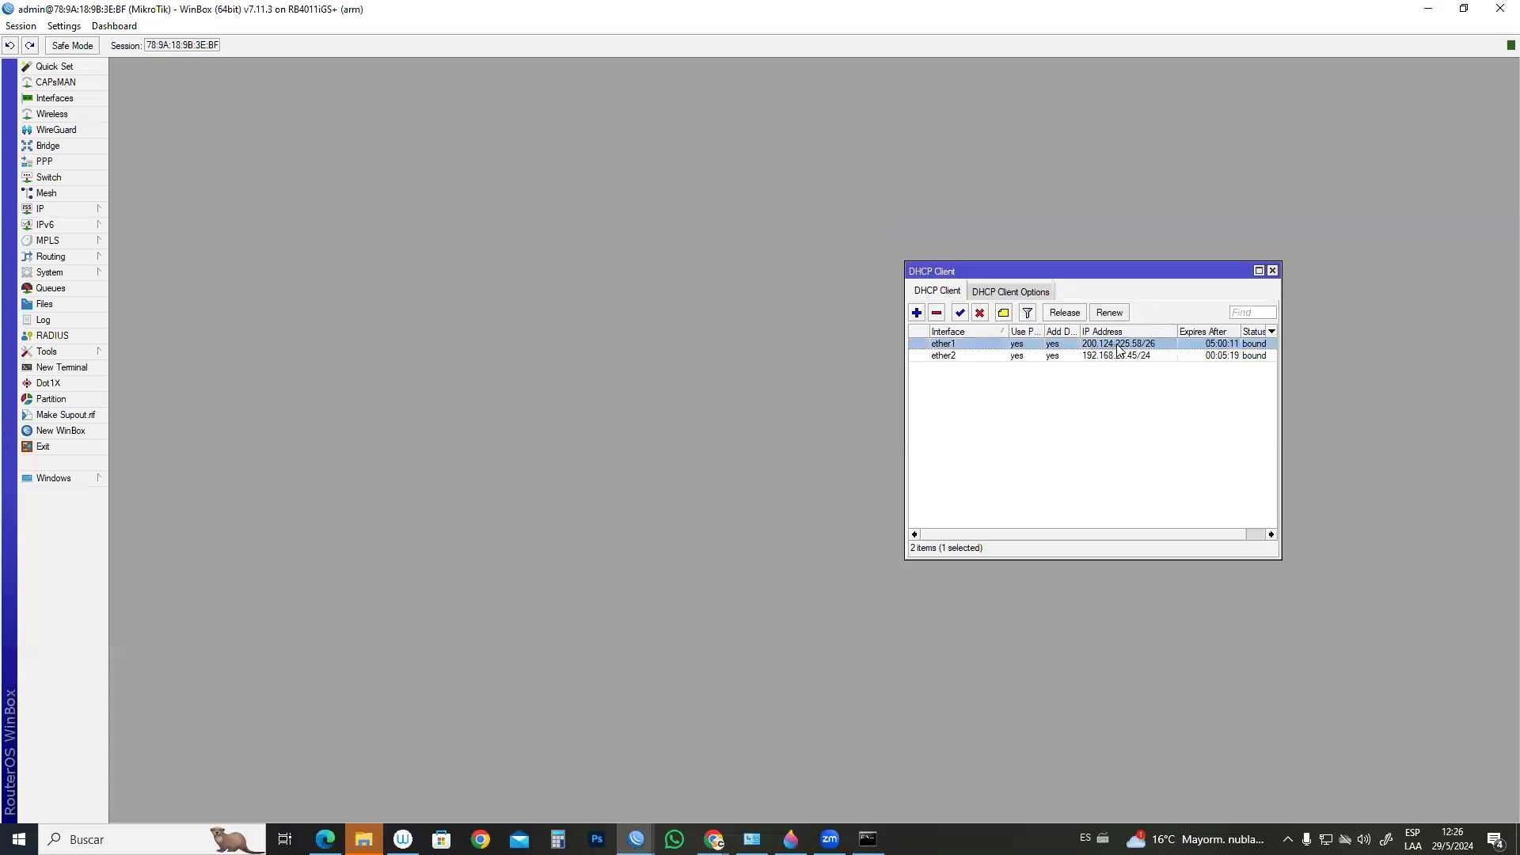
- Highlight the third hop of the 8.8.8.8 trace for examination, then minimize the command prompt and close the DHCP client list
left_click(868, 839)
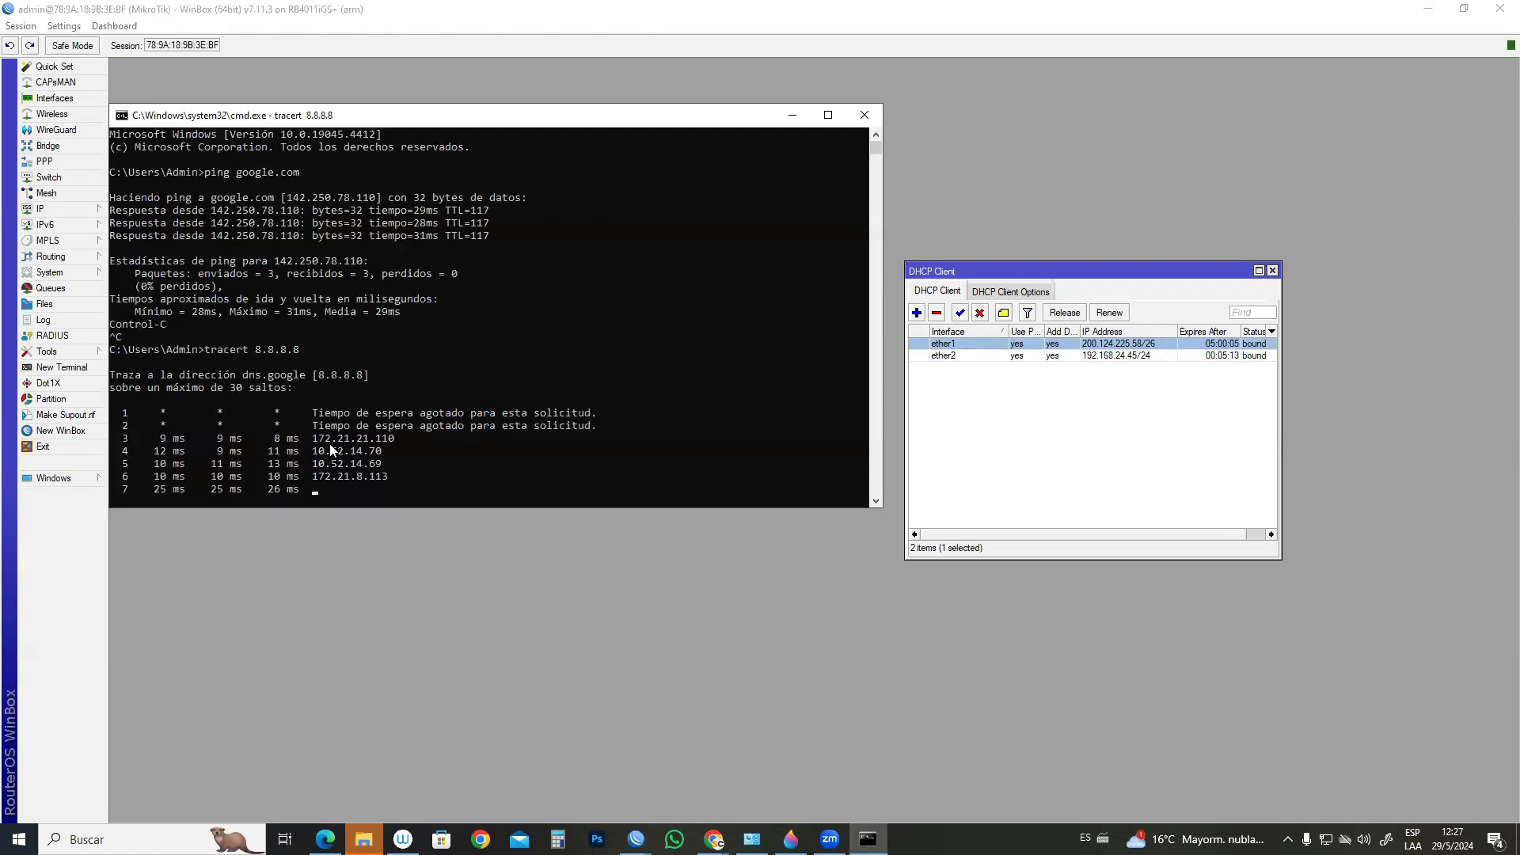
left_click_drag(399, 437, 312, 439)
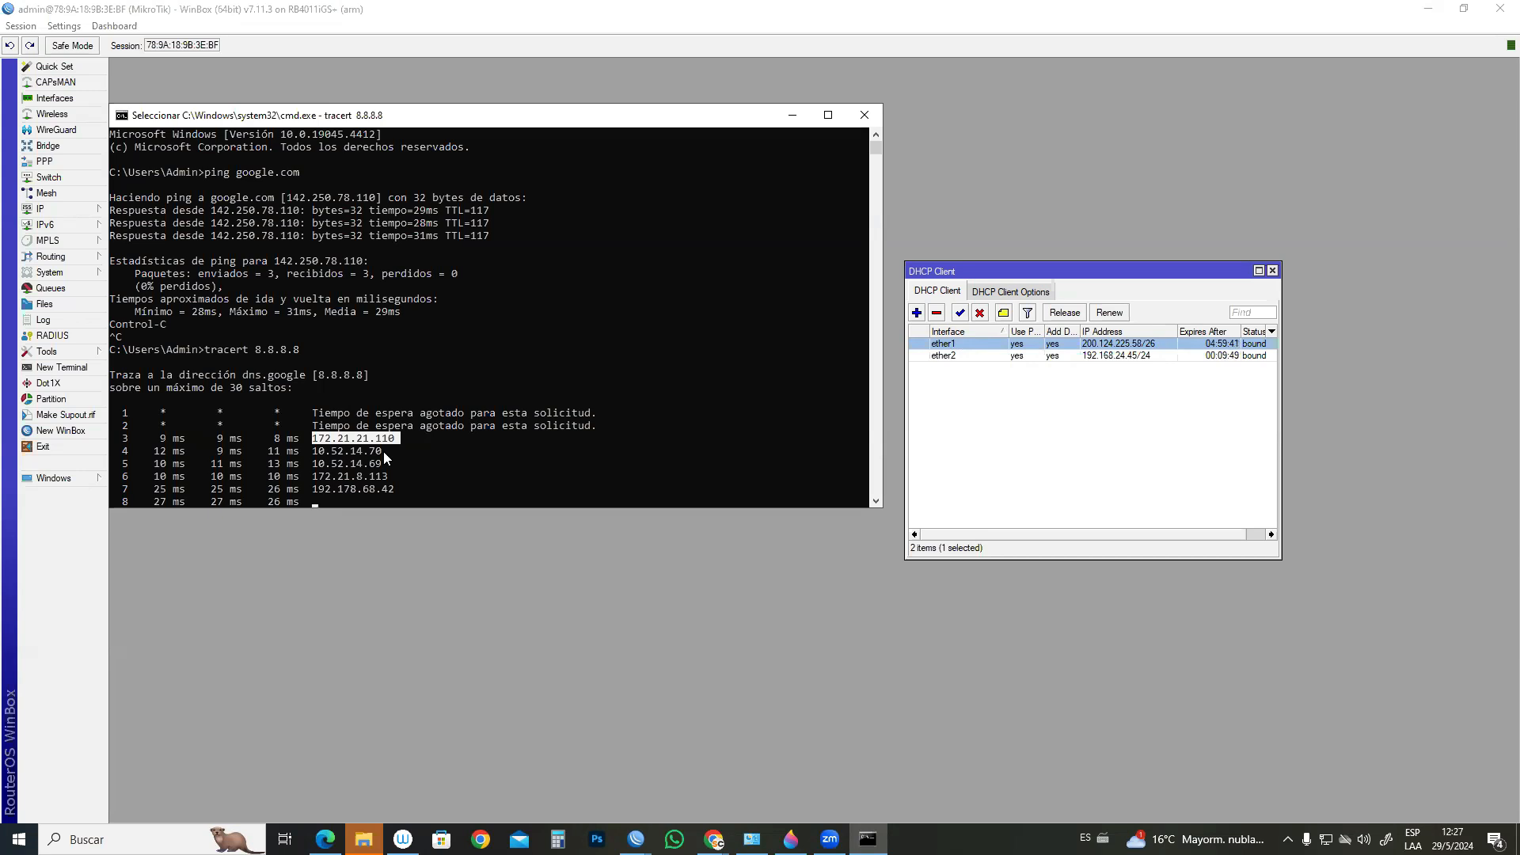
left_click(336, 44)
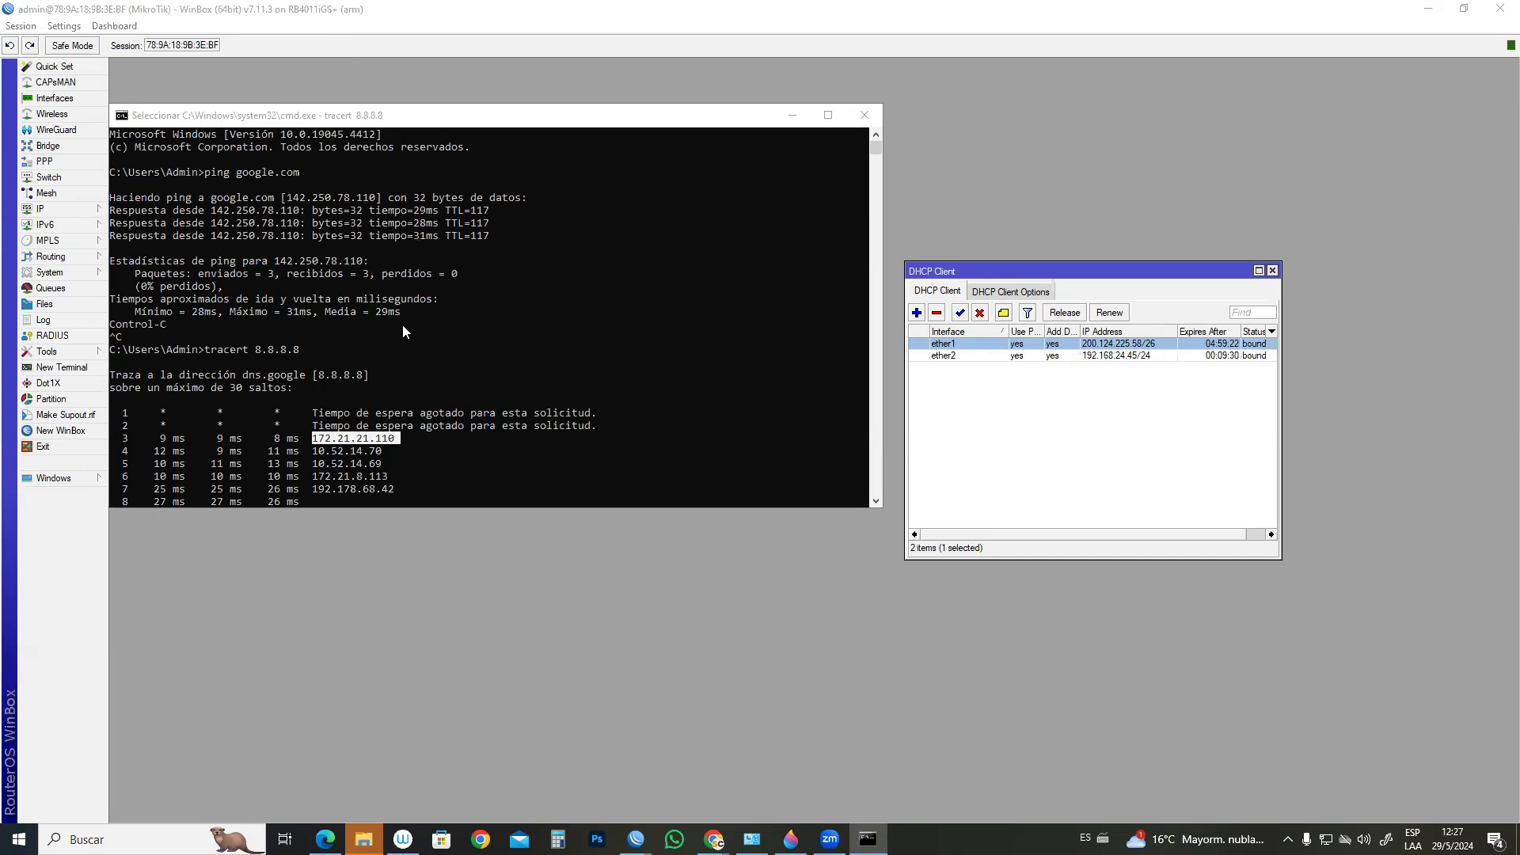
left_click(329, 443)
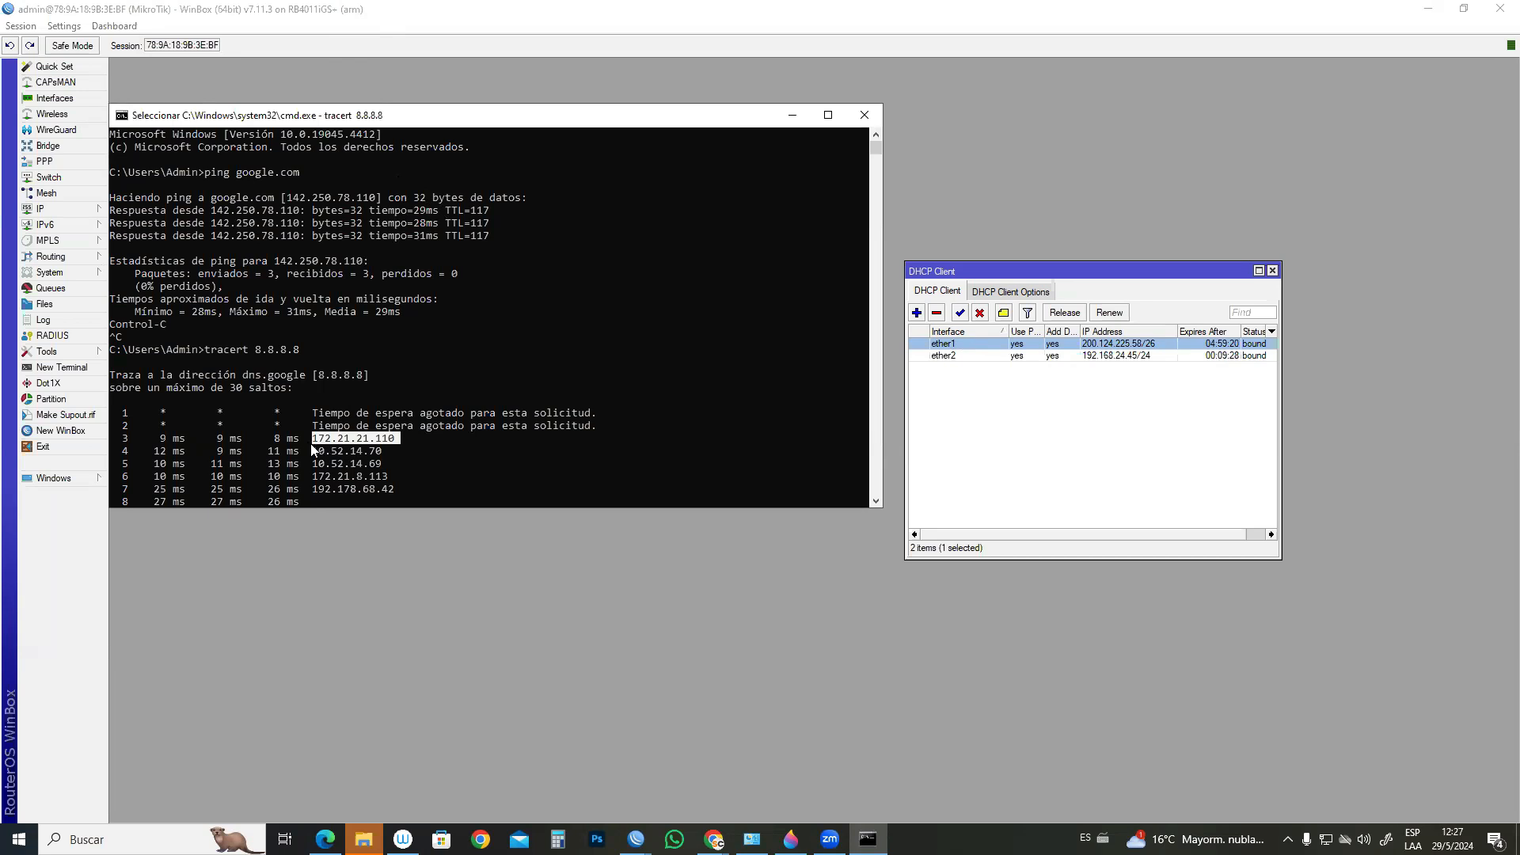
left_click_drag(398, 441, 314, 448)
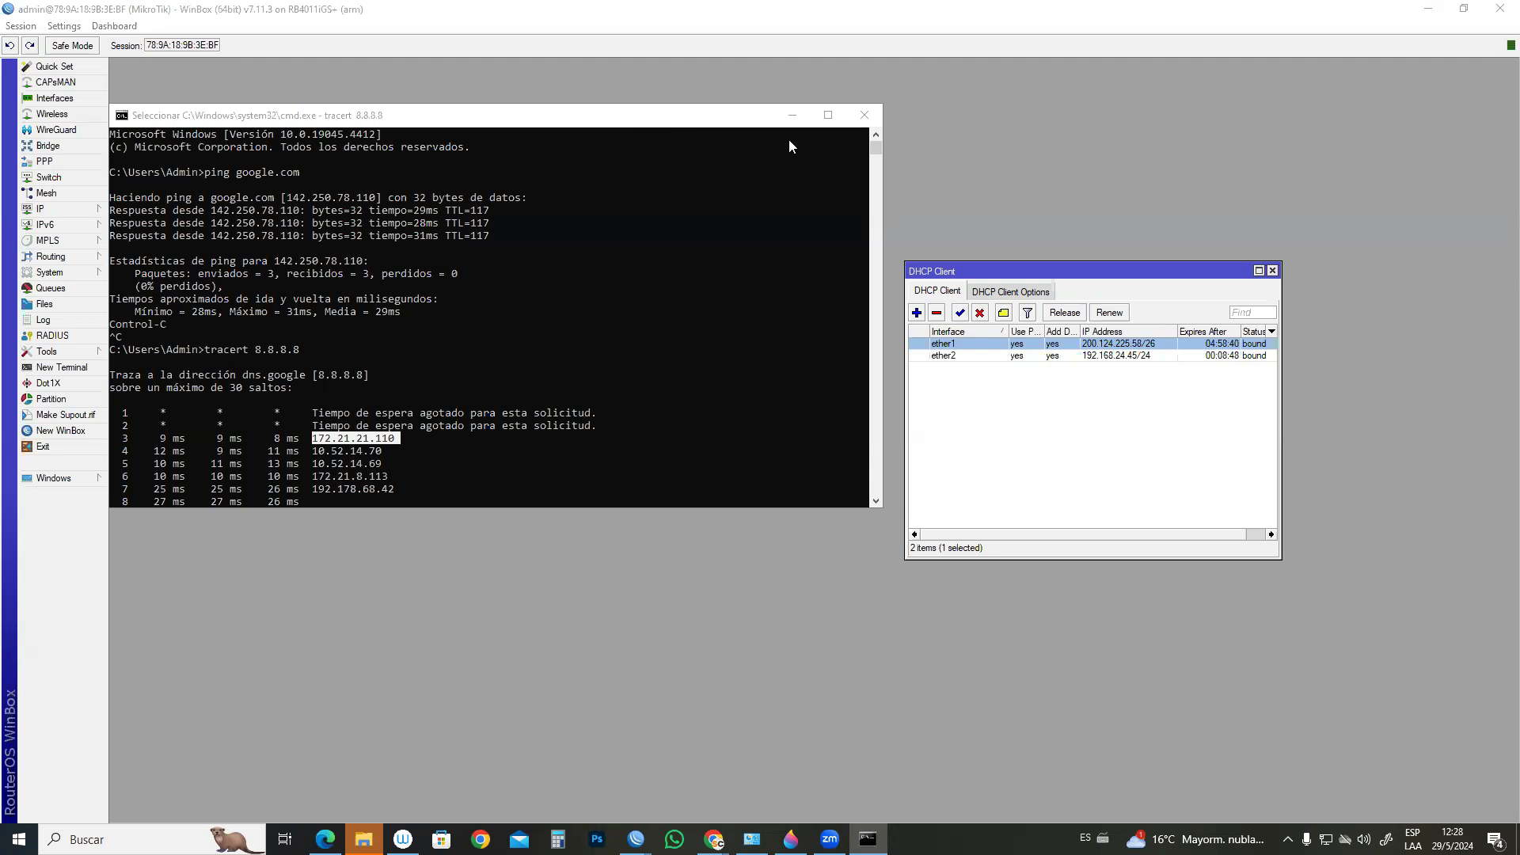
left_click(791, 117)
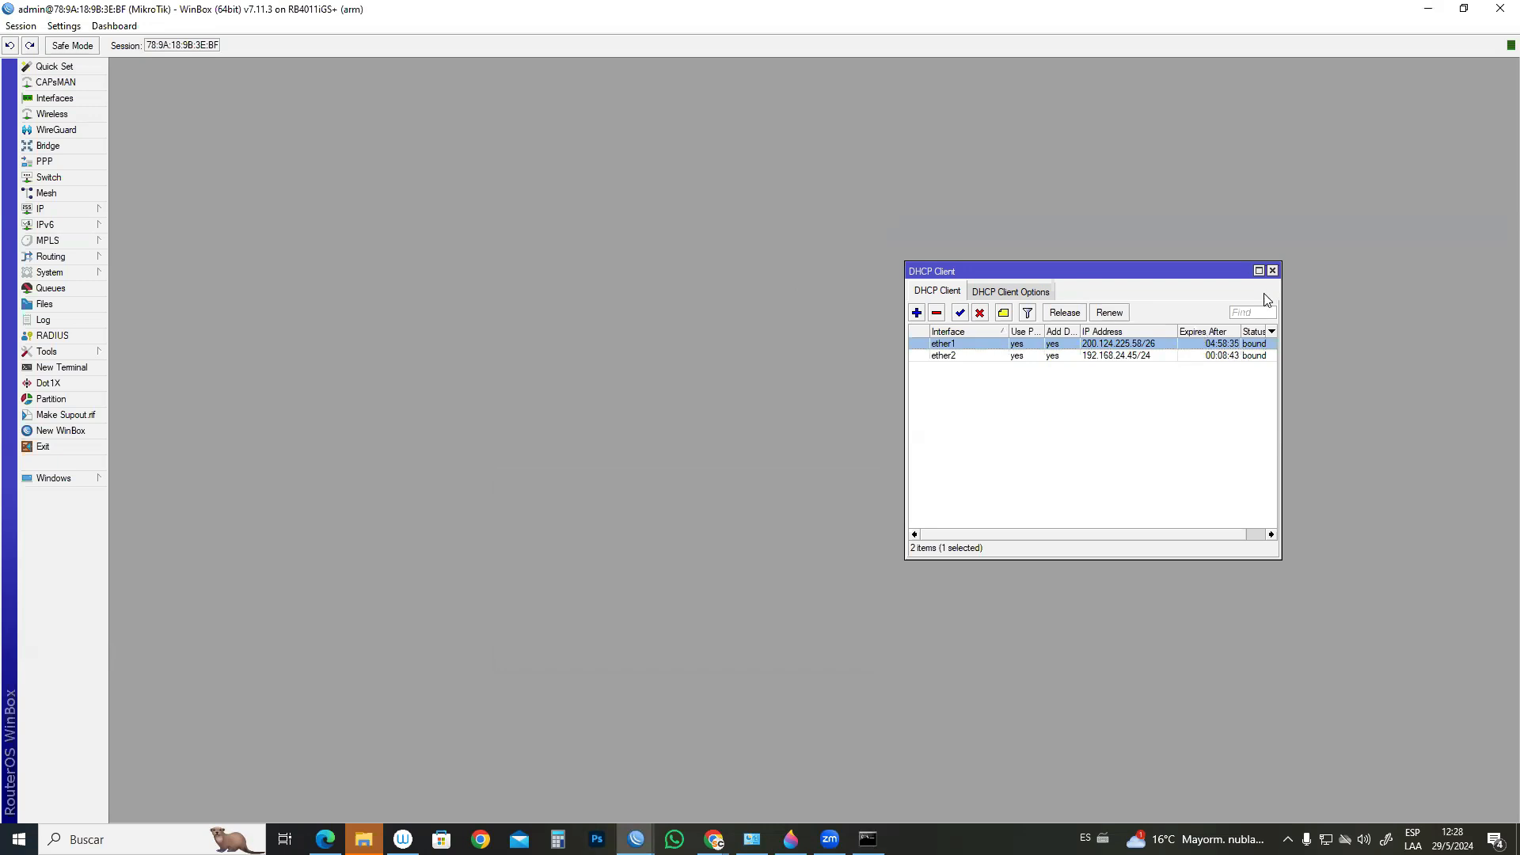
left_click(1272, 271)
- Examine the traffic on ether1 and ether4 in the interface list, then close the list
left_click(55, 103)
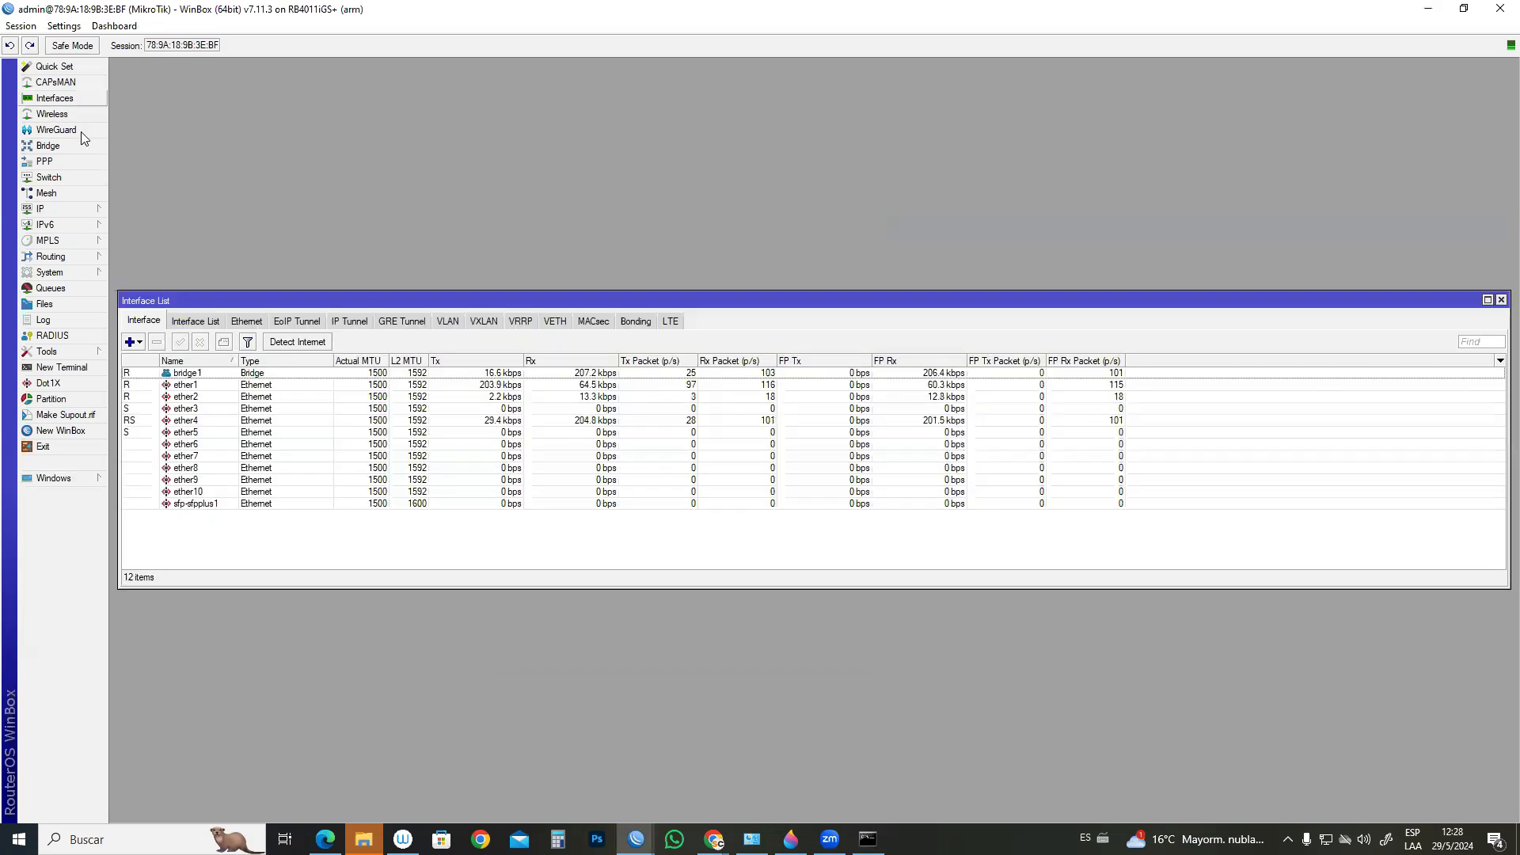
left_click(159, 397)
left_click(176, 386)
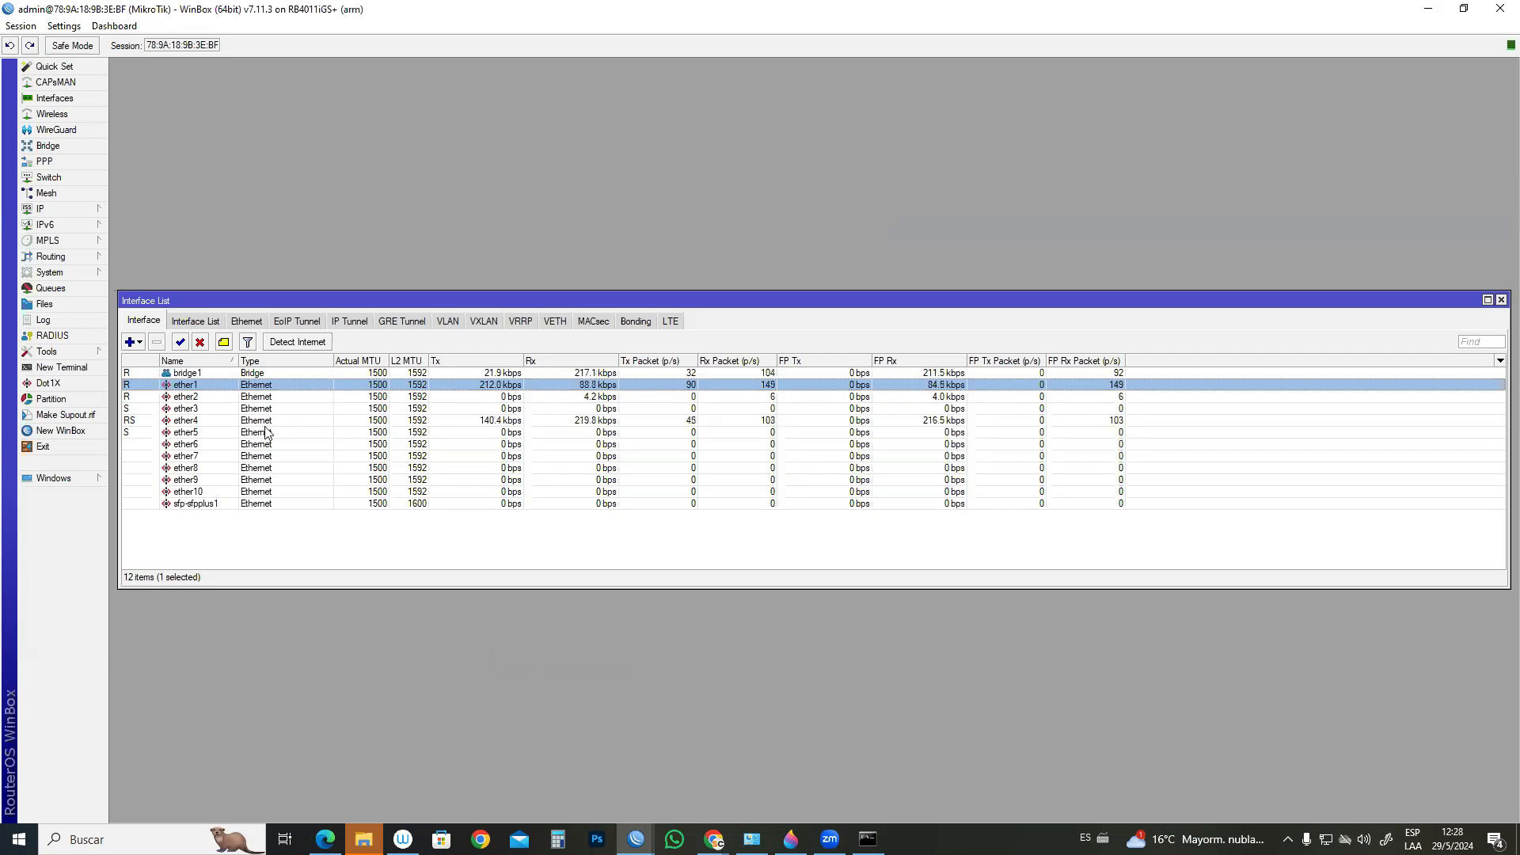
left_click(203, 424)
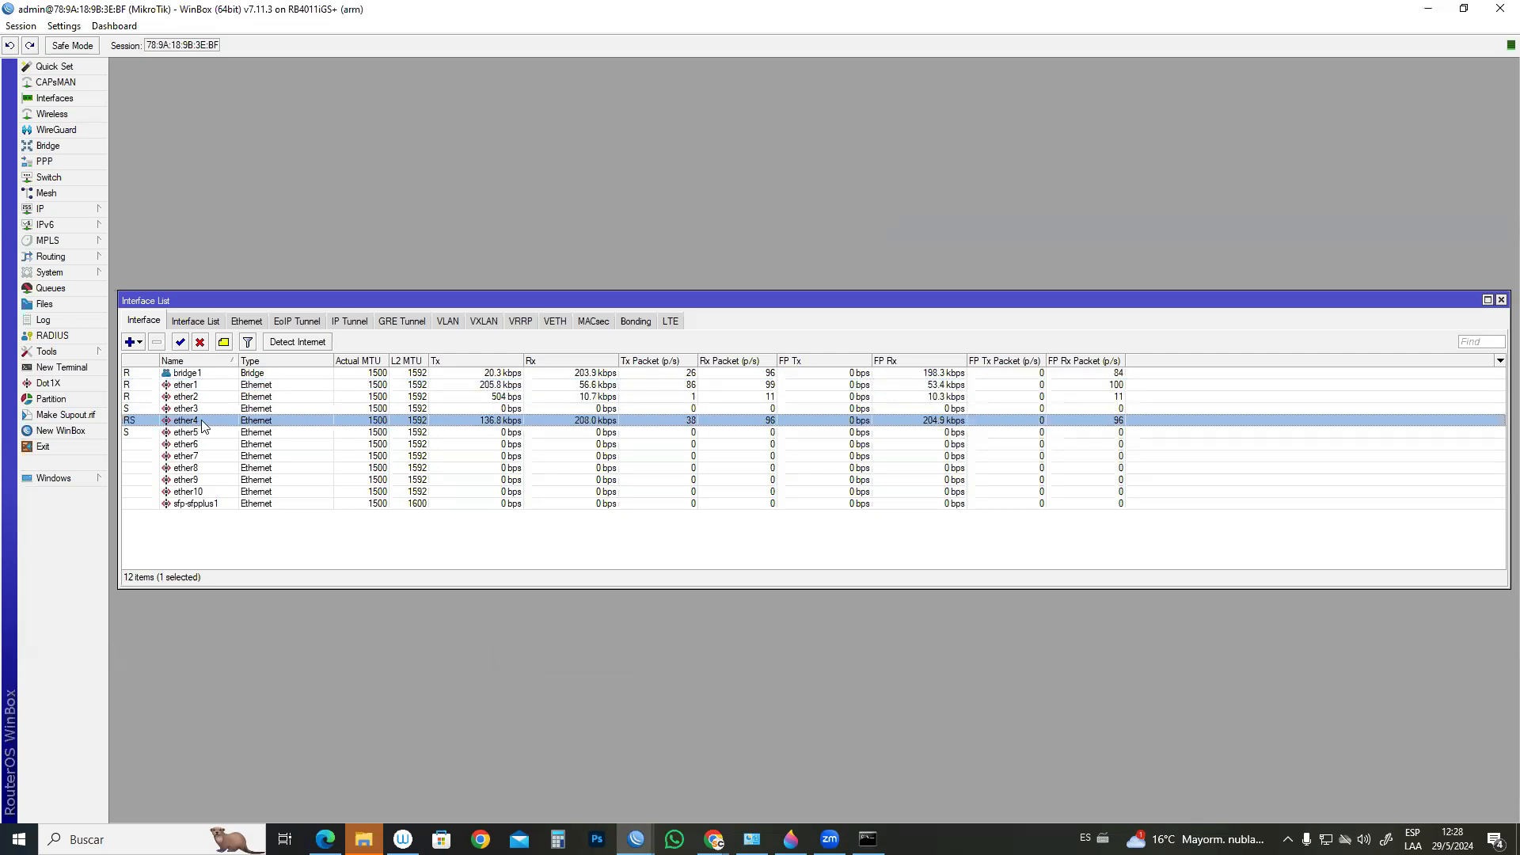
left_click(1502, 300)
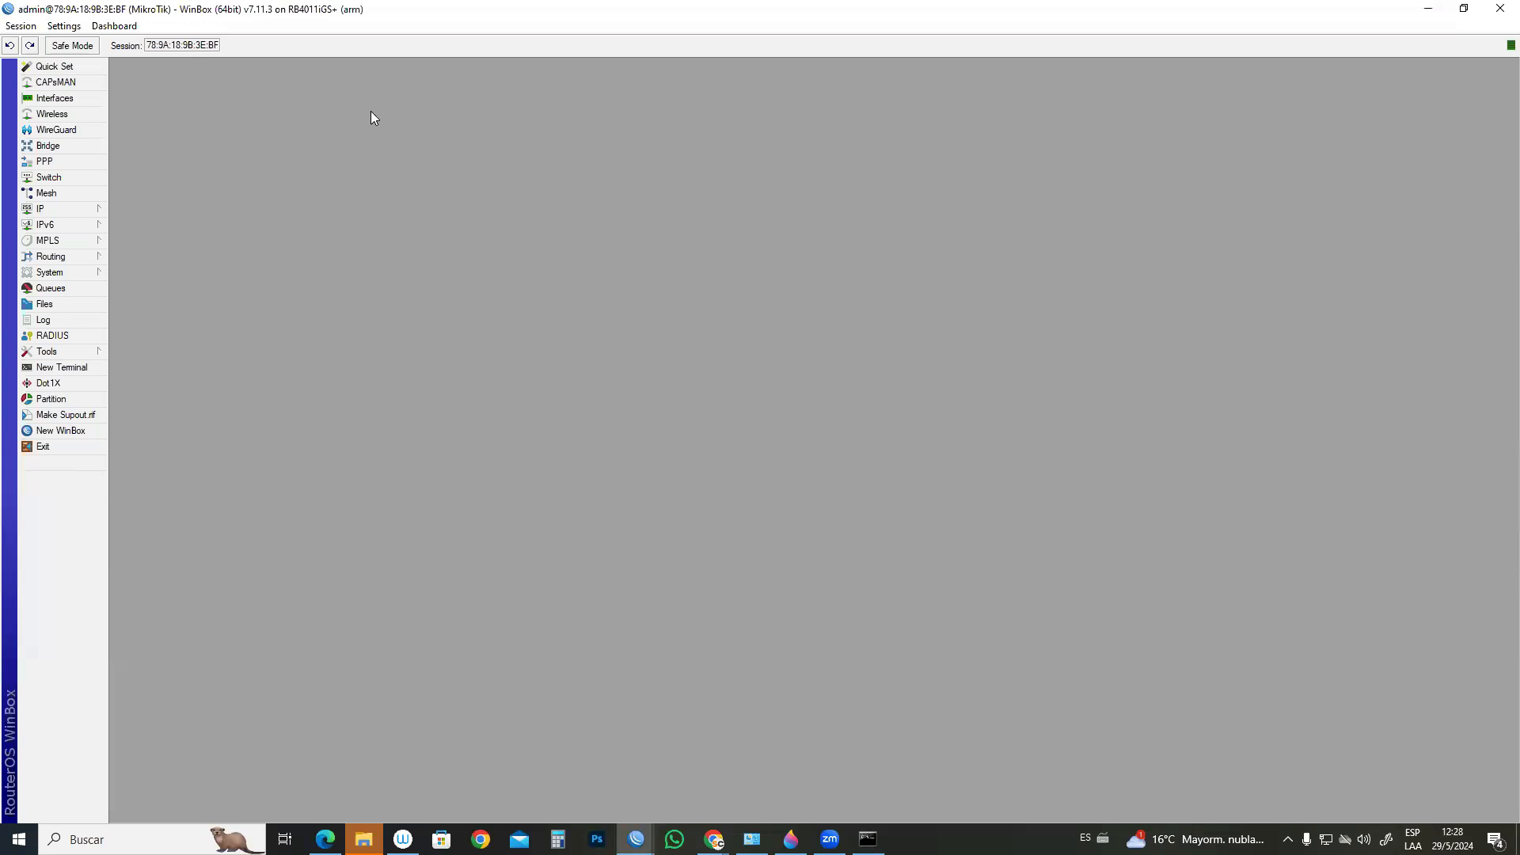
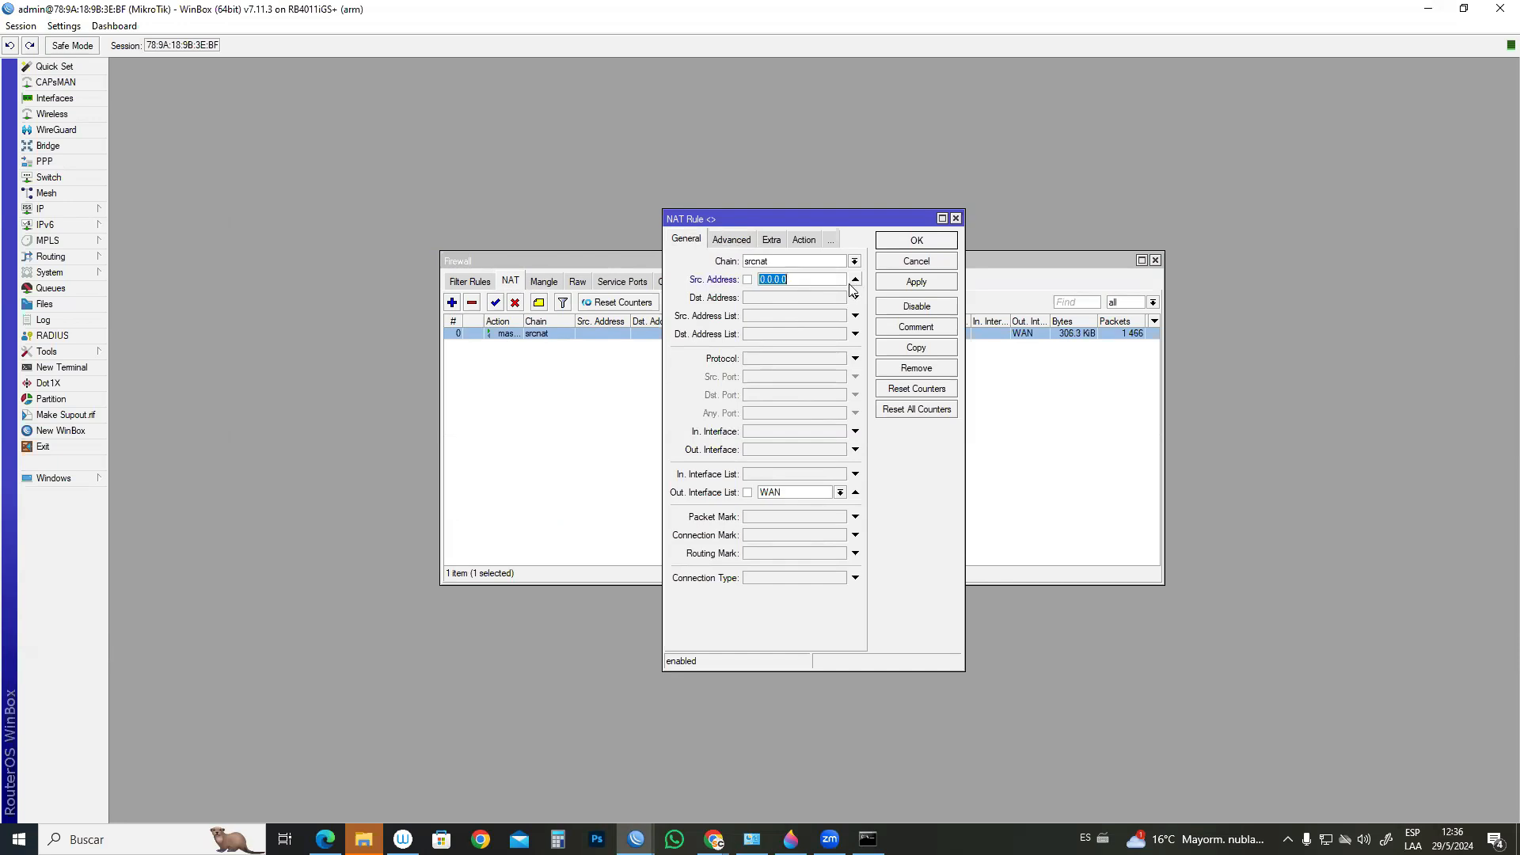
- Clear the srcnat rule's source address, set its source address list to RFC1918, and apply the rule
left_click(853, 334)
left_click(852, 316)
left_click(841, 317)
left_click(836, 327)
left_click(856, 335)
left_click(913, 285)
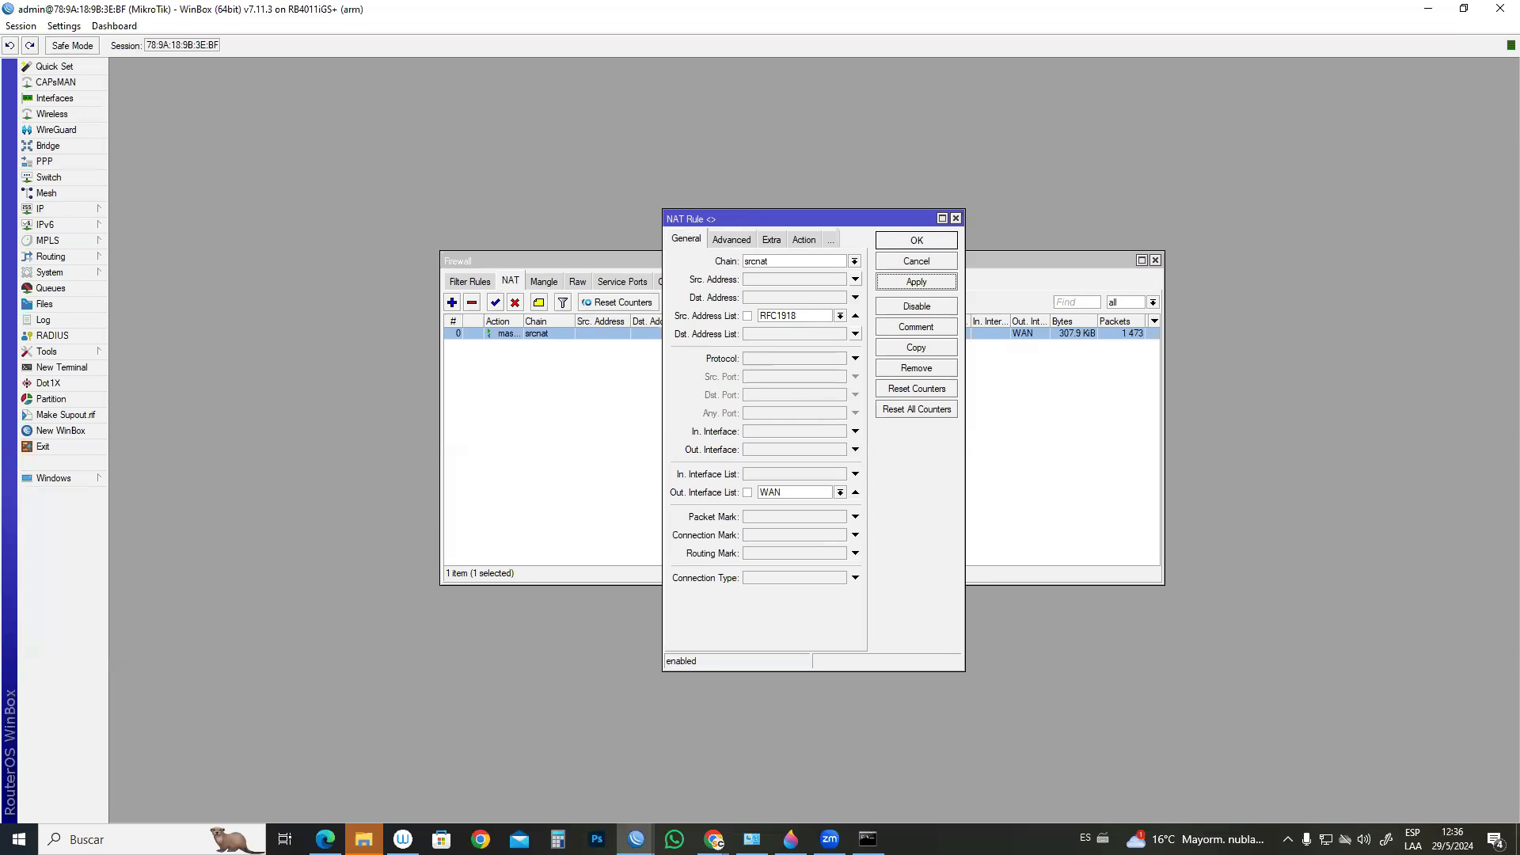
- Rerun the trace to 8.8.8.8 in the command prompt, then minimize it and close the router's firewall window
left_click(868, 839)
key("Up")
key("Return")
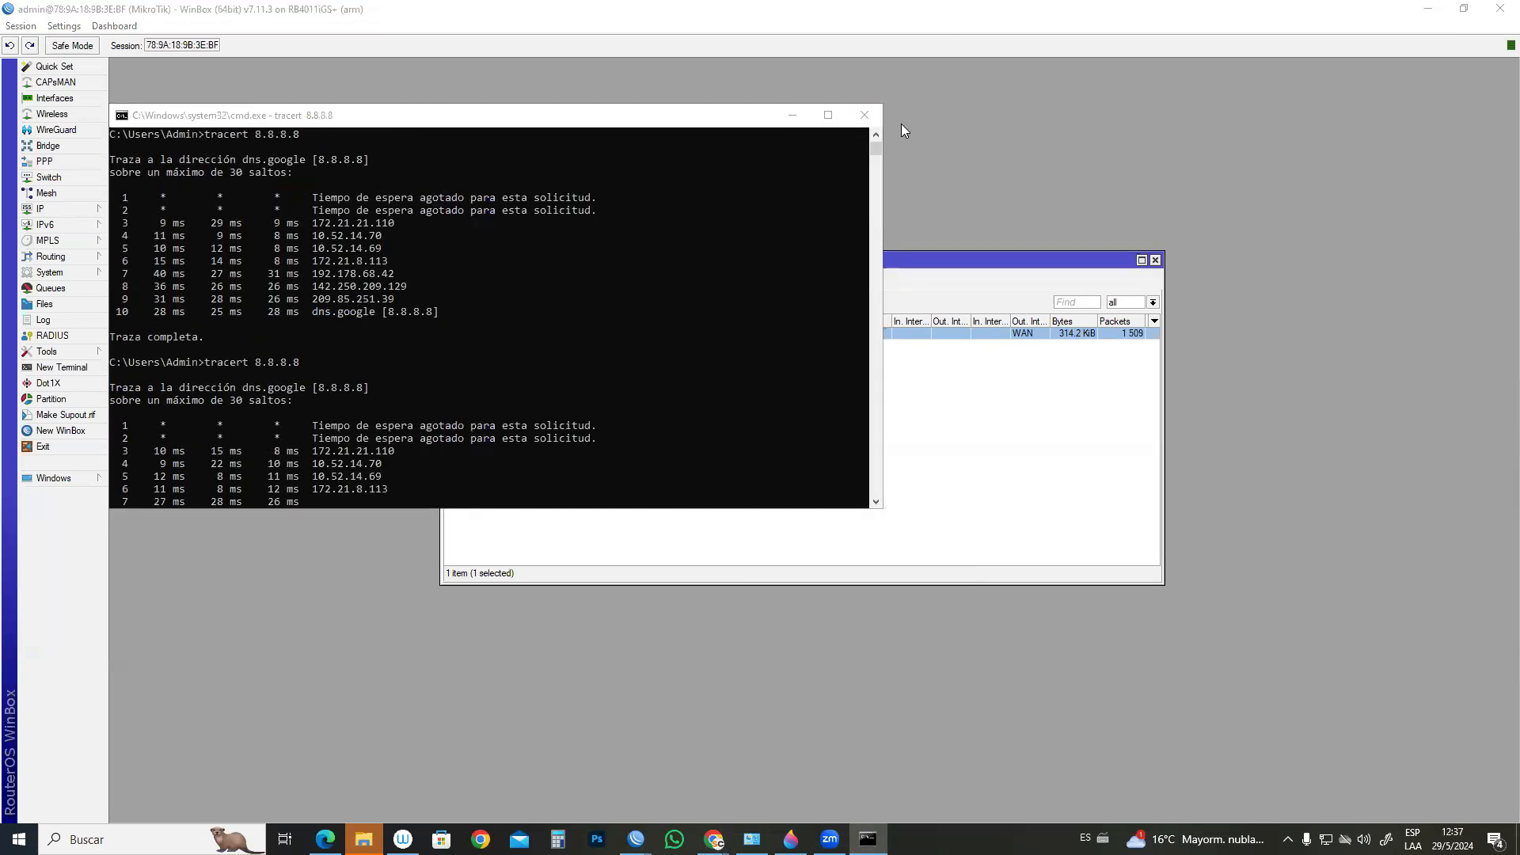
left_click(792, 116)
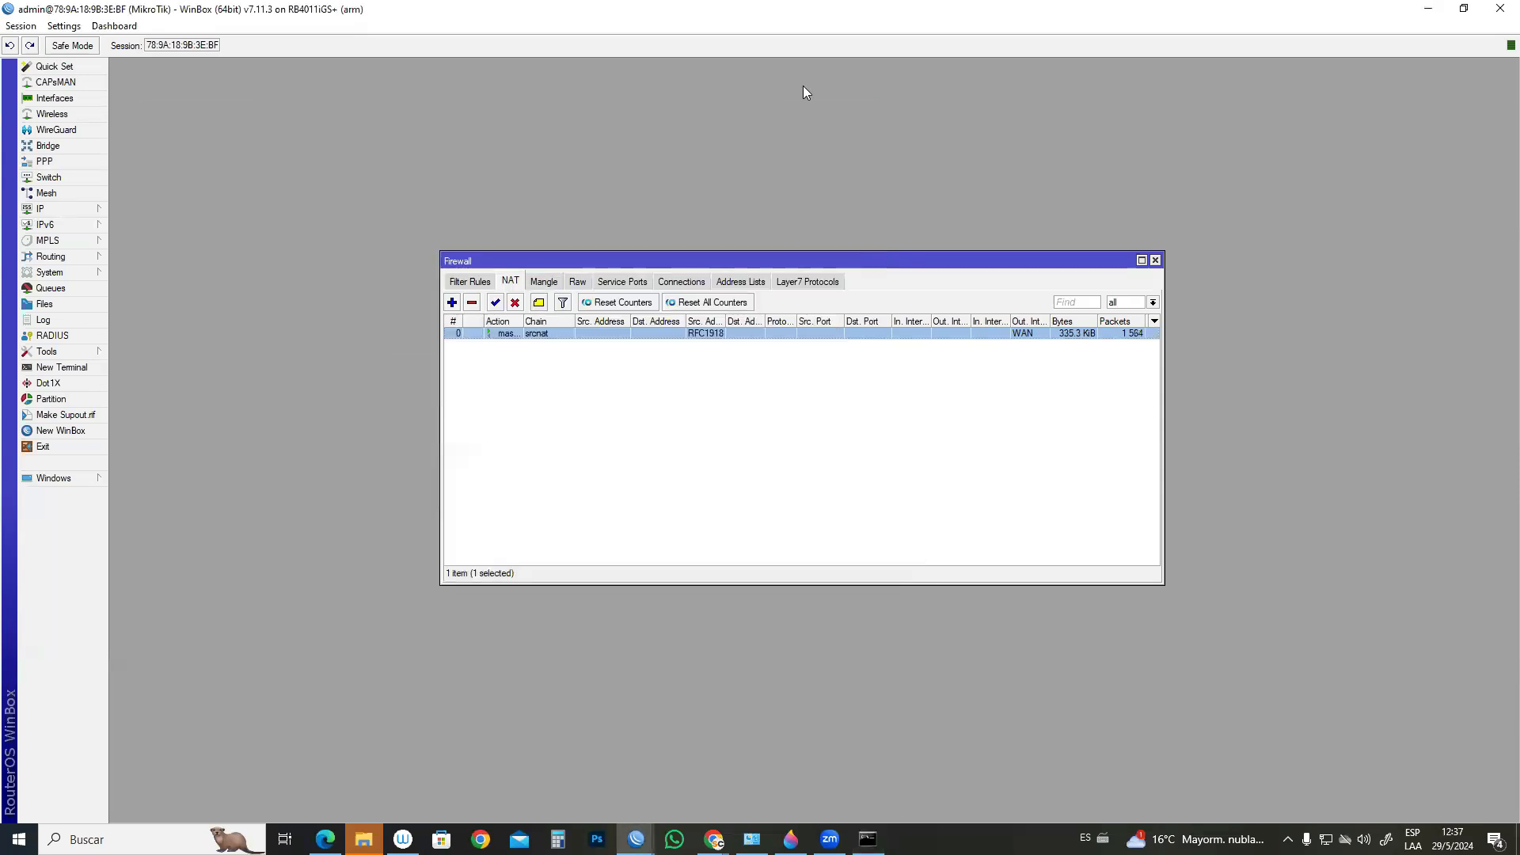
left_click(1155, 260)
- Make the command prompt window taller and examine the new trace's third hop, checking ether5's traffic in the interface list
left_click(867, 838)
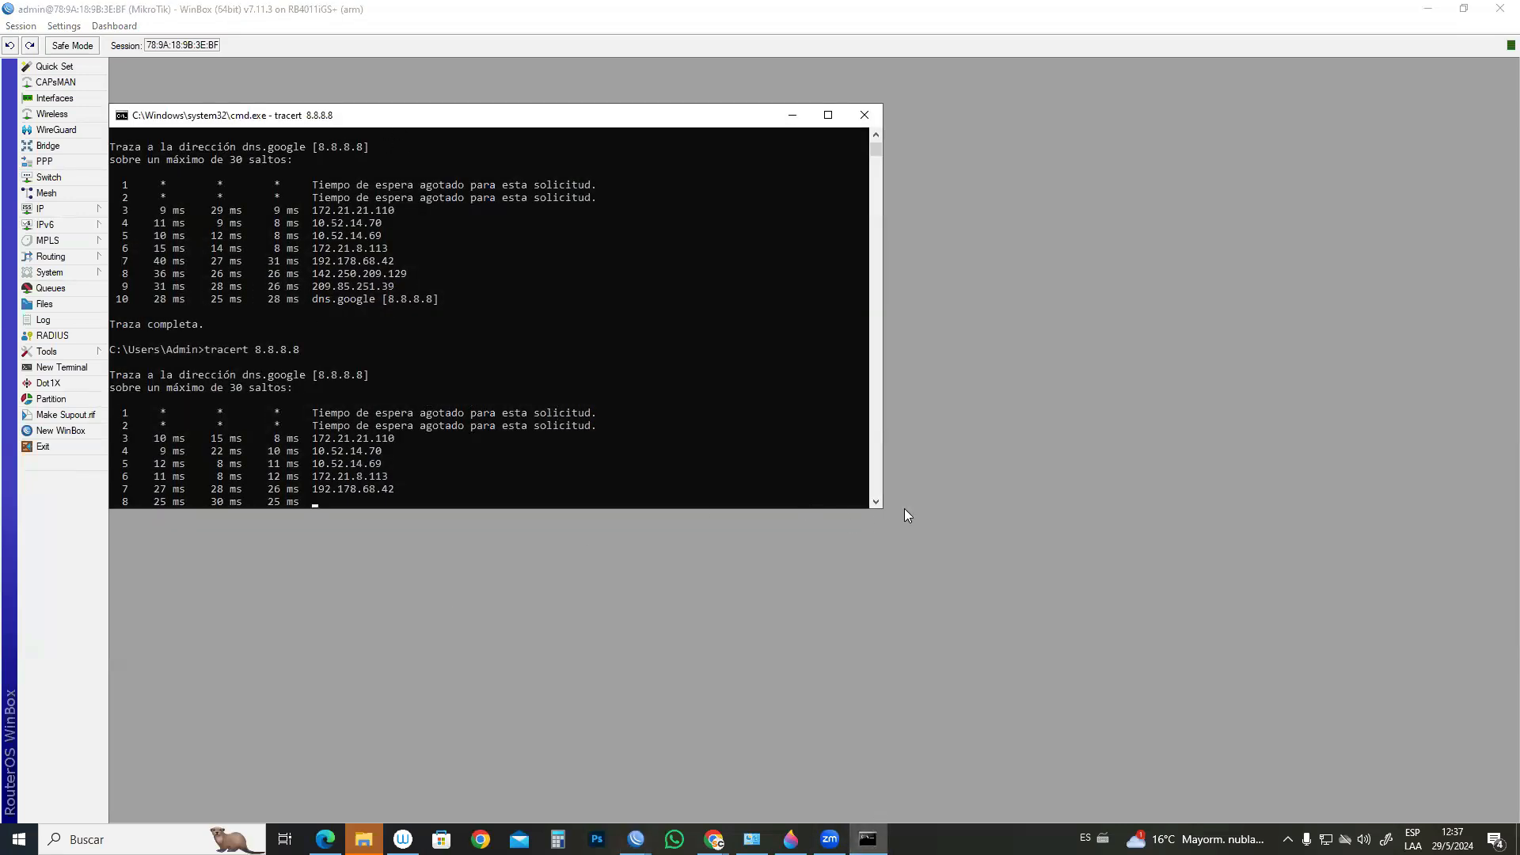
left_click_drag(882, 509, 879, 591)
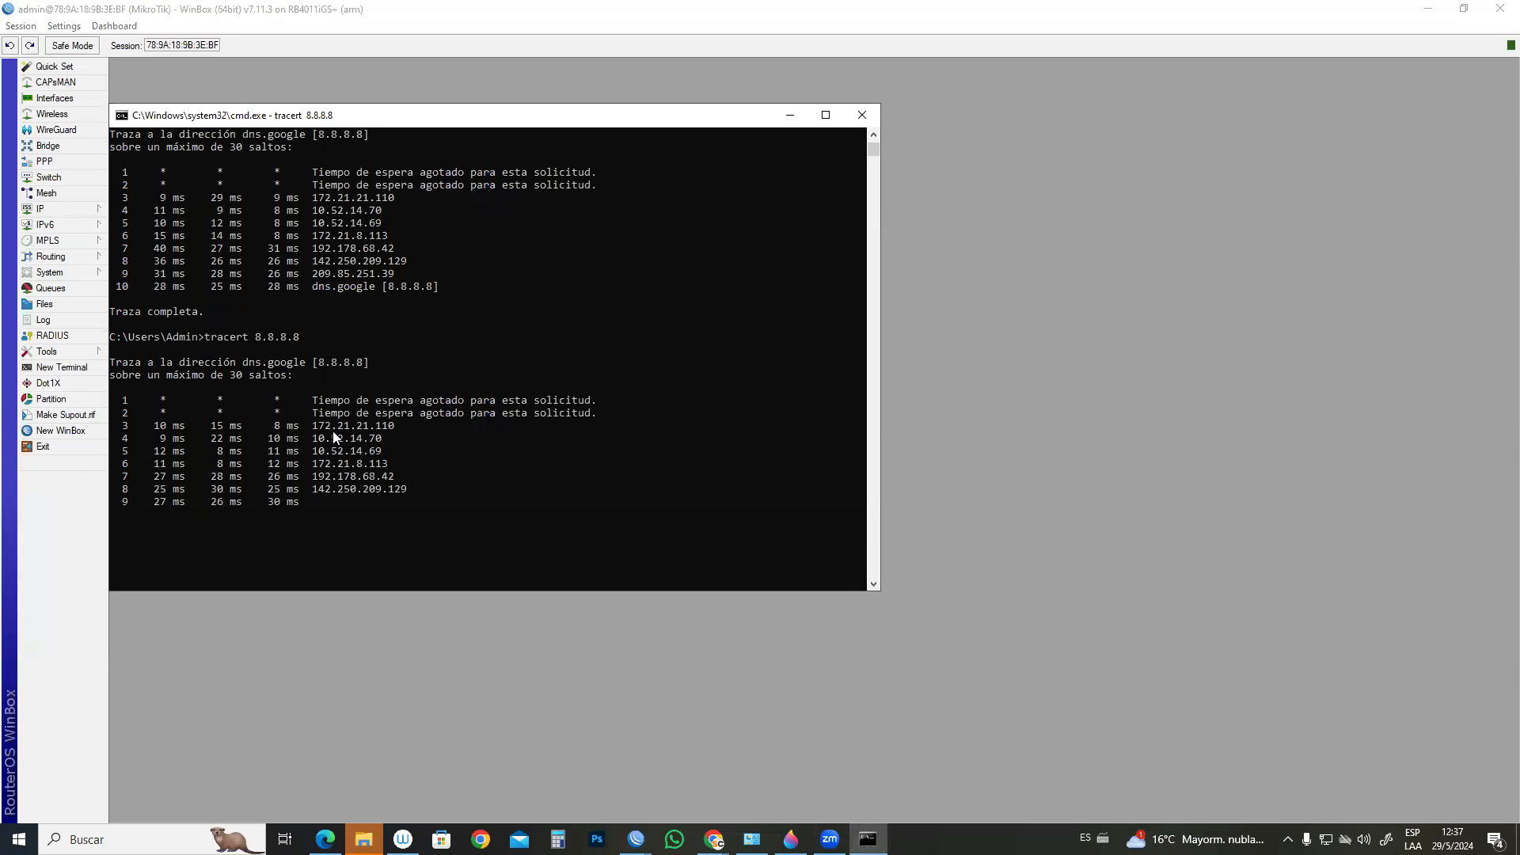
left_click_drag(396, 426, 317, 433)
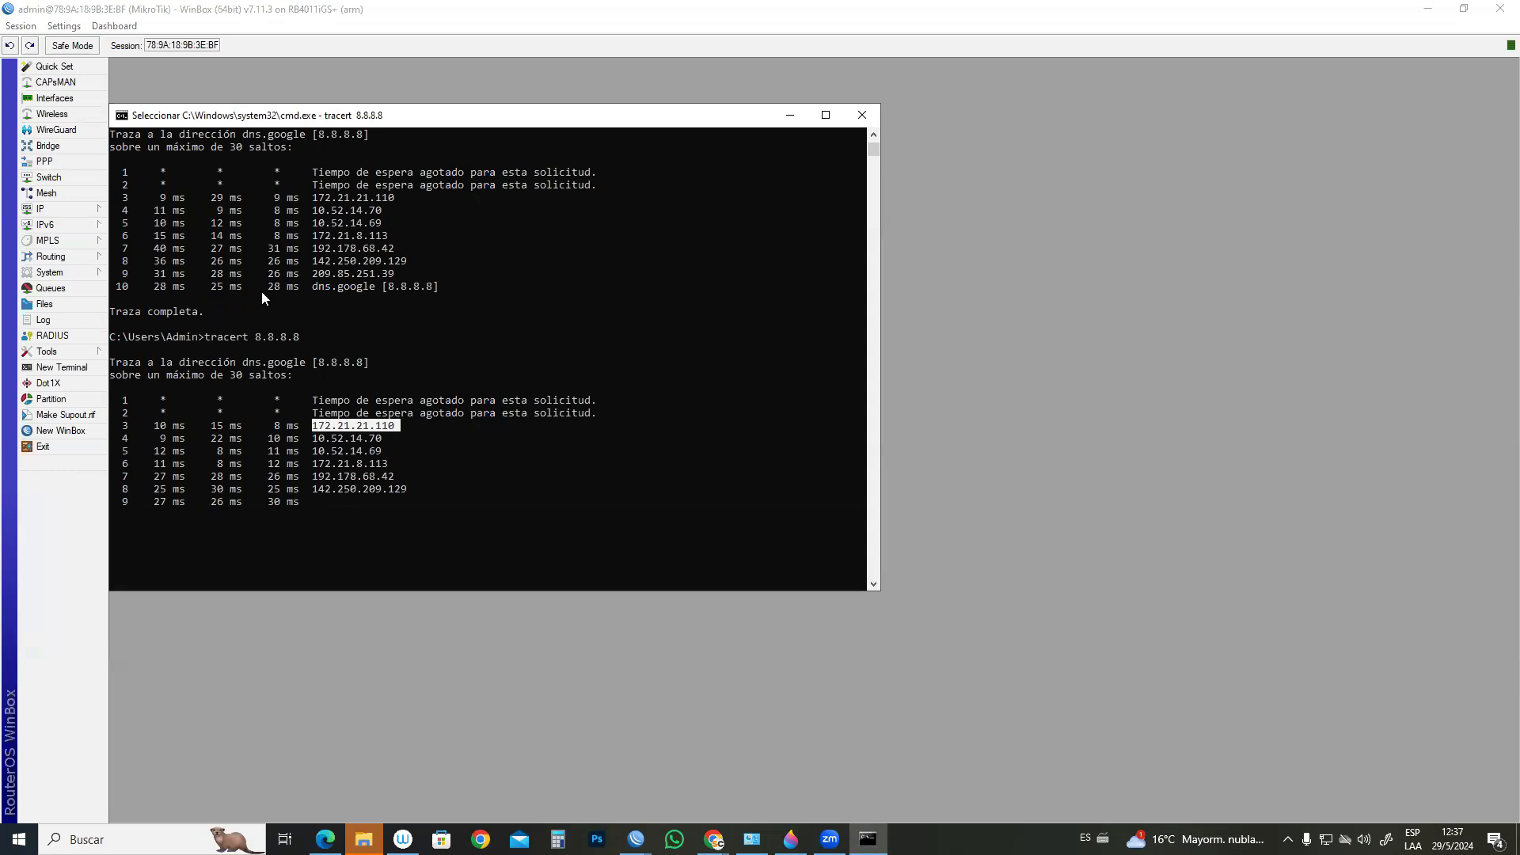
left_click(56, 98)
left_click(166, 433)
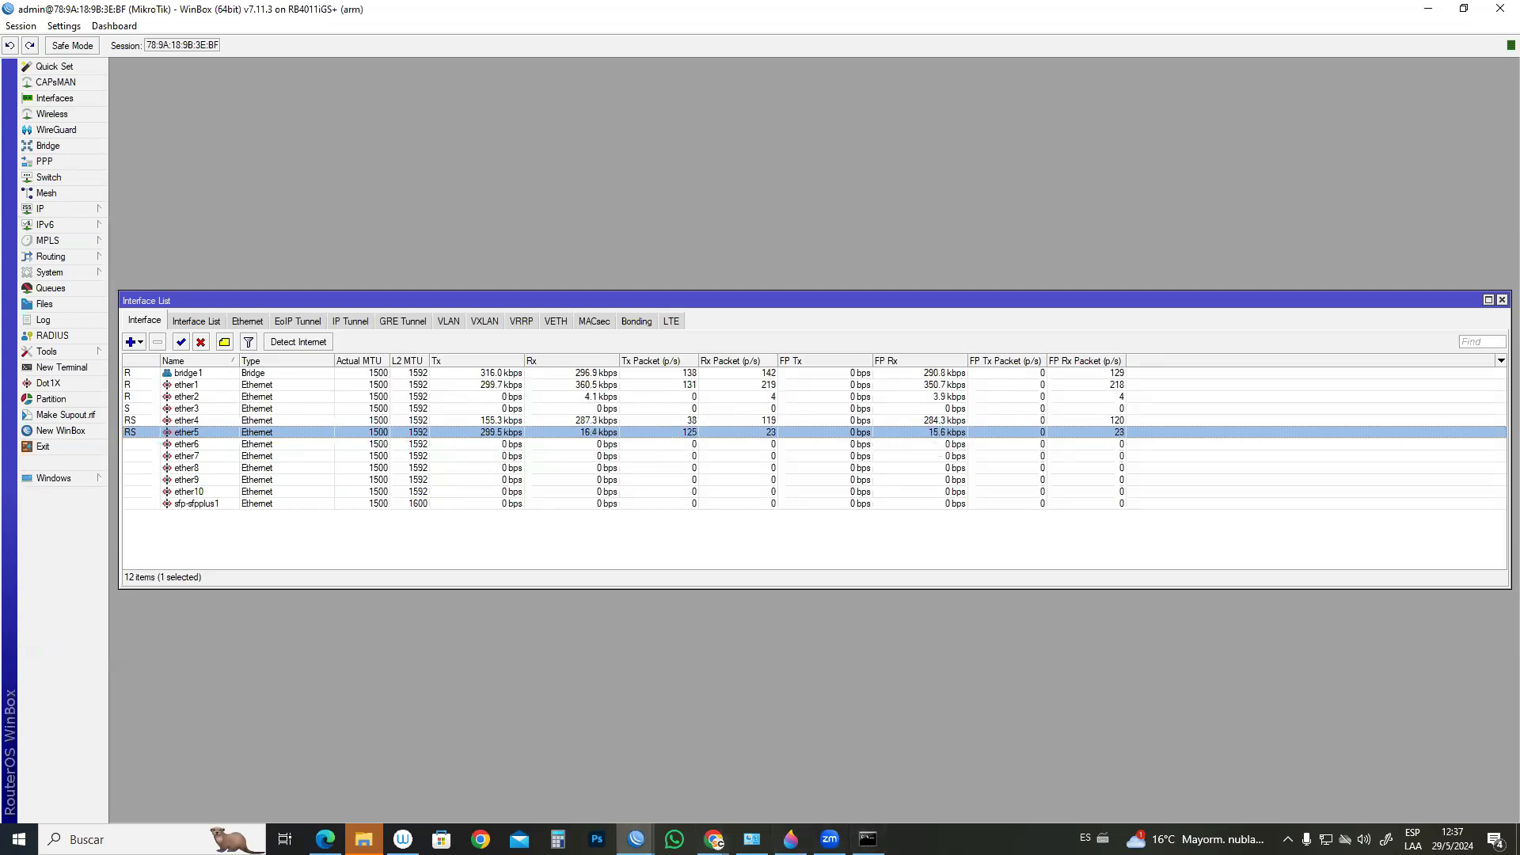
left_click(868, 839)
left_click_drag(315, 432, 392, 433)
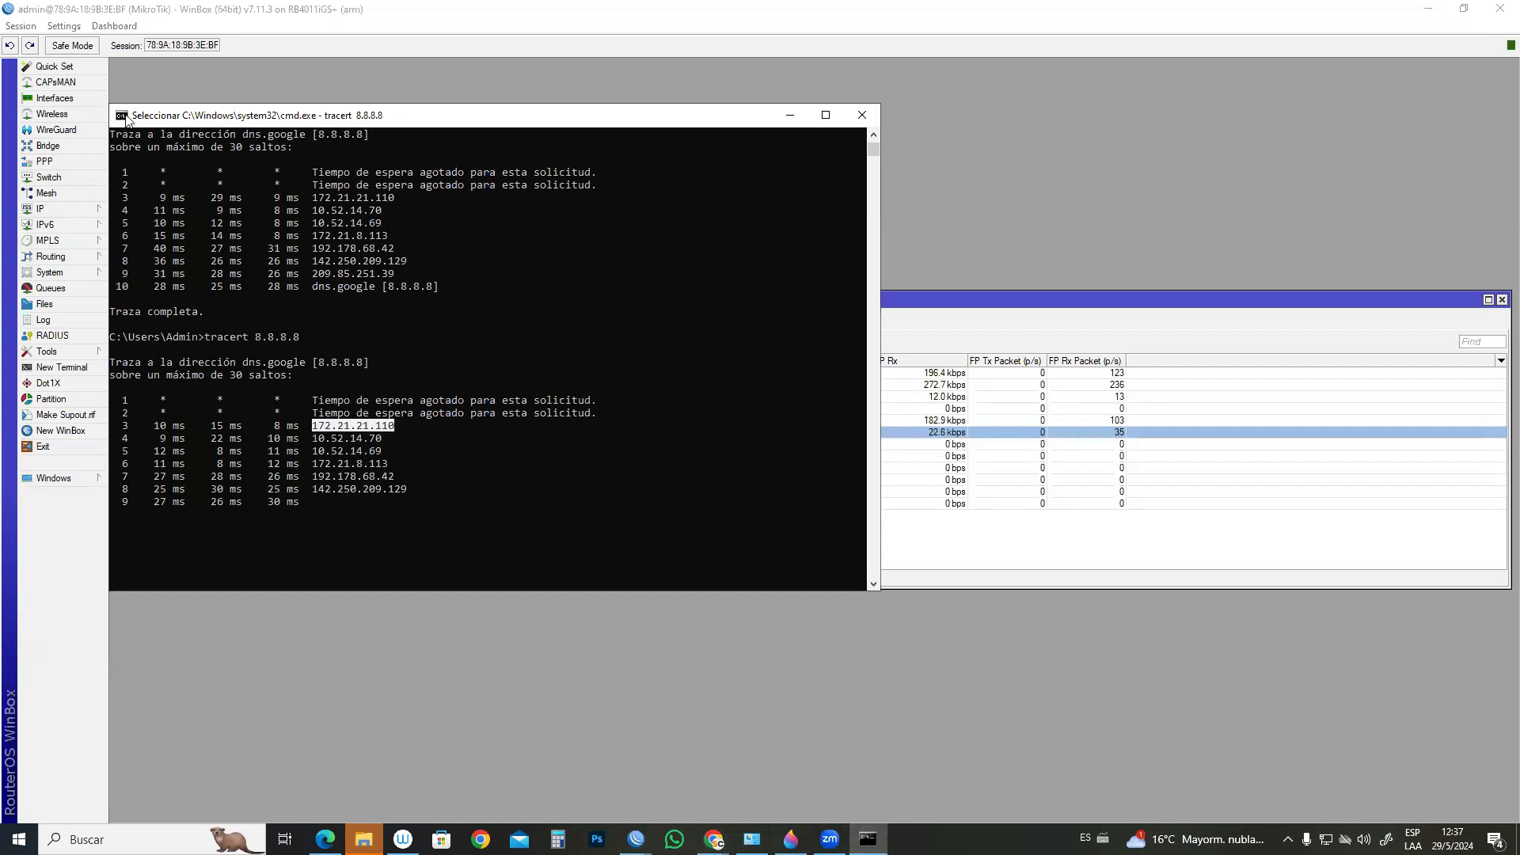
- Examine the gateway in the status of the ether2 DHCP client, then close the client and its list
left_click(56, 209)
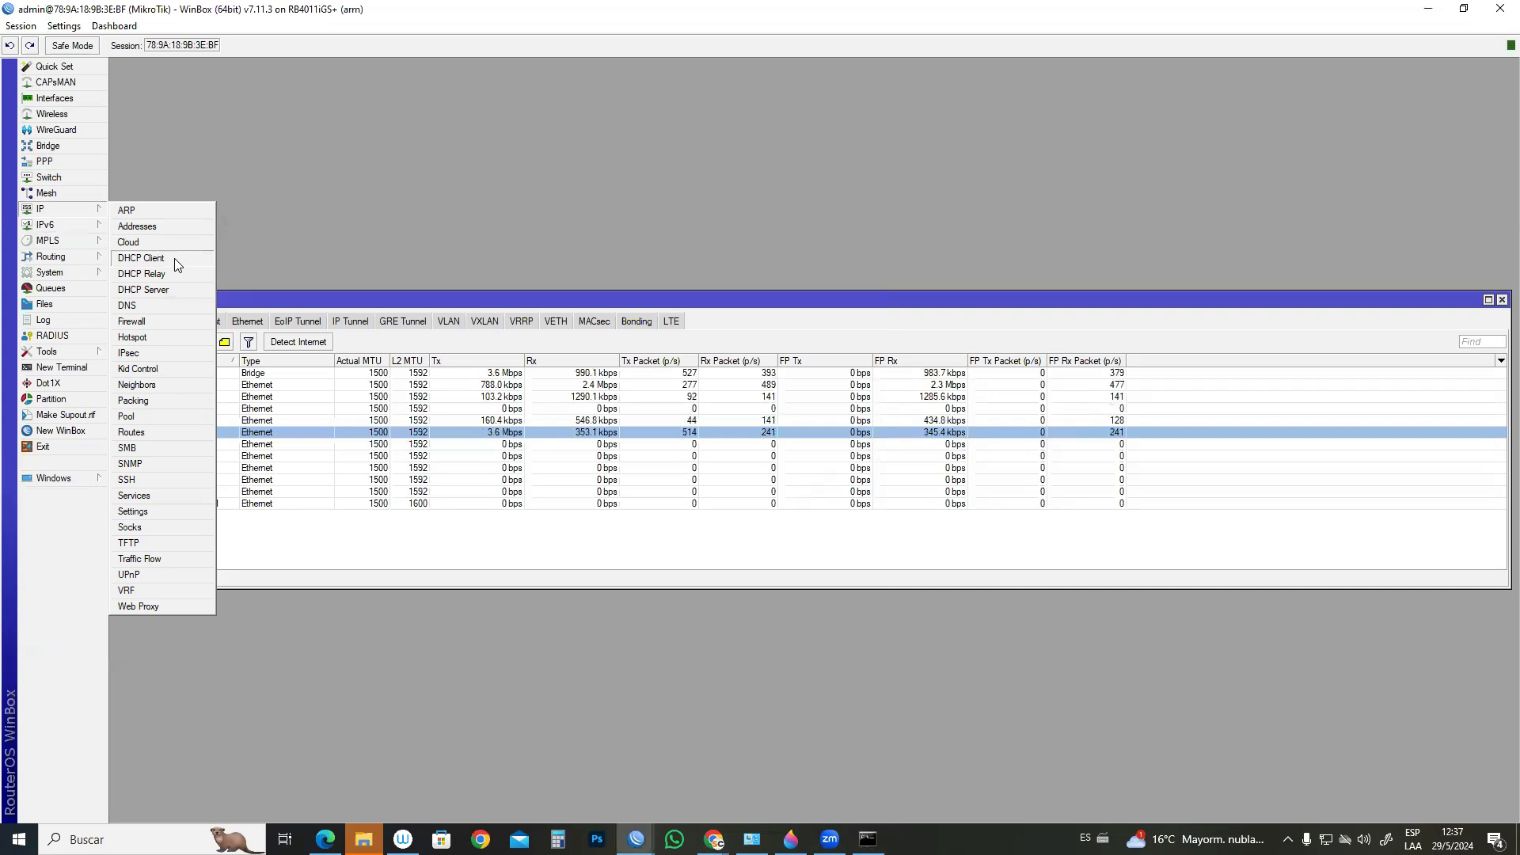
left_click(176, 260)
left_click(1130, 358)
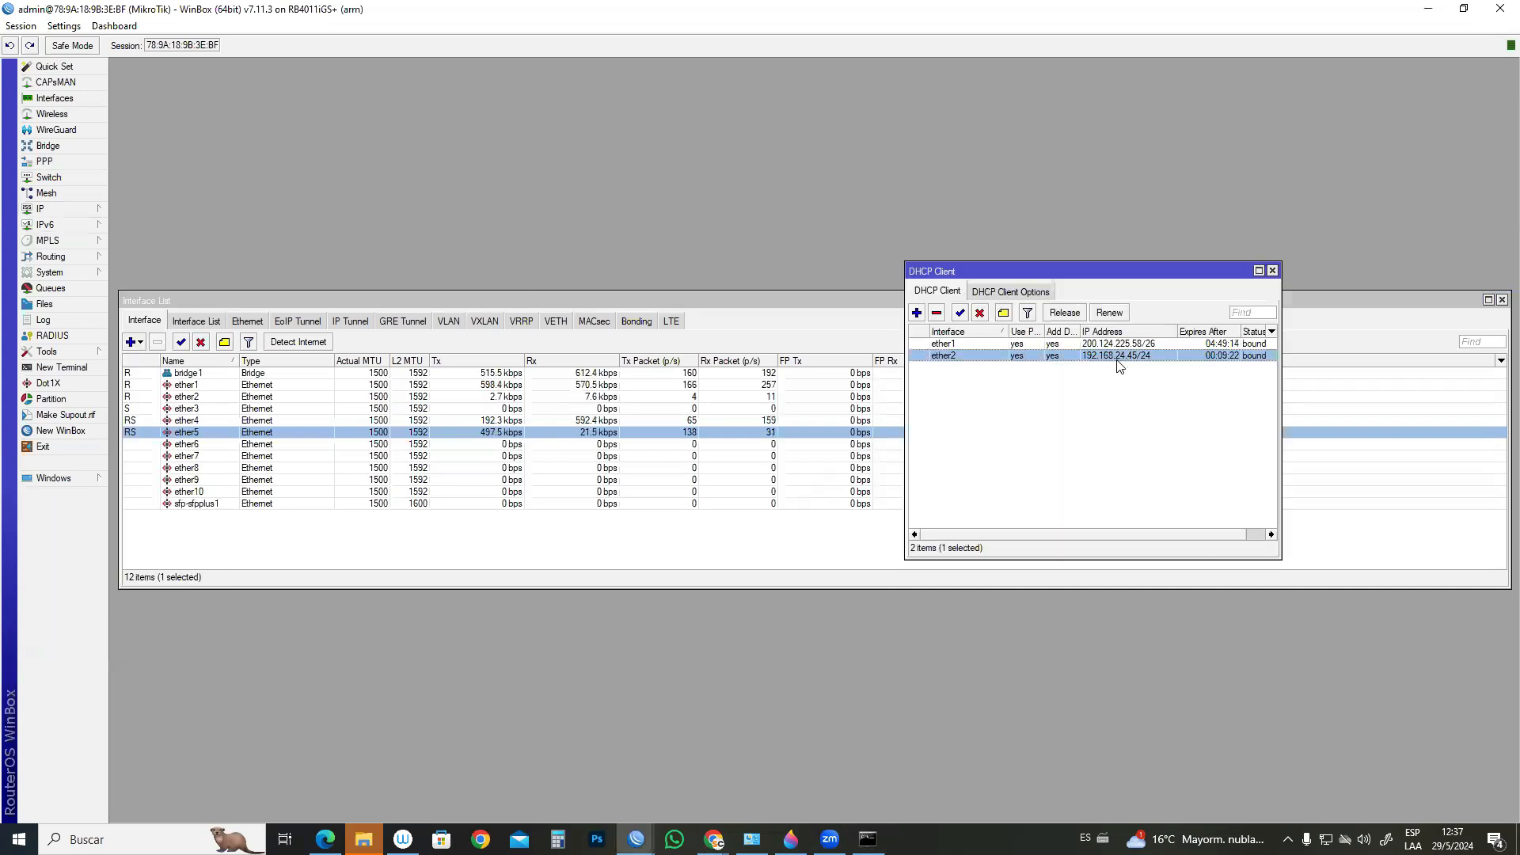
double_click(1121, 361)
double_click(1030, 383)
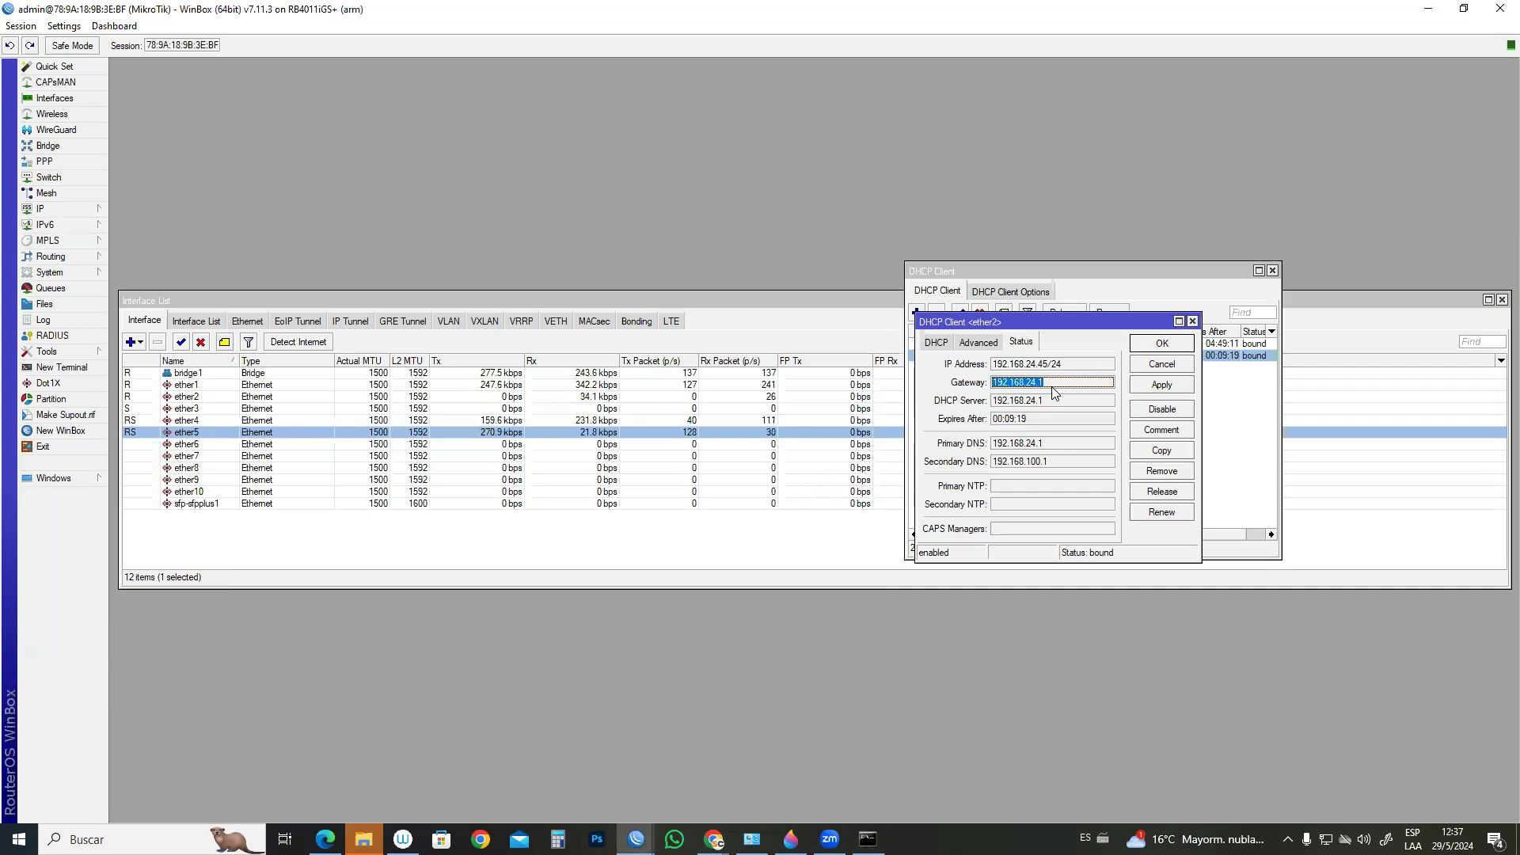
left_click(1192, 321)
left_click(1273, 270)
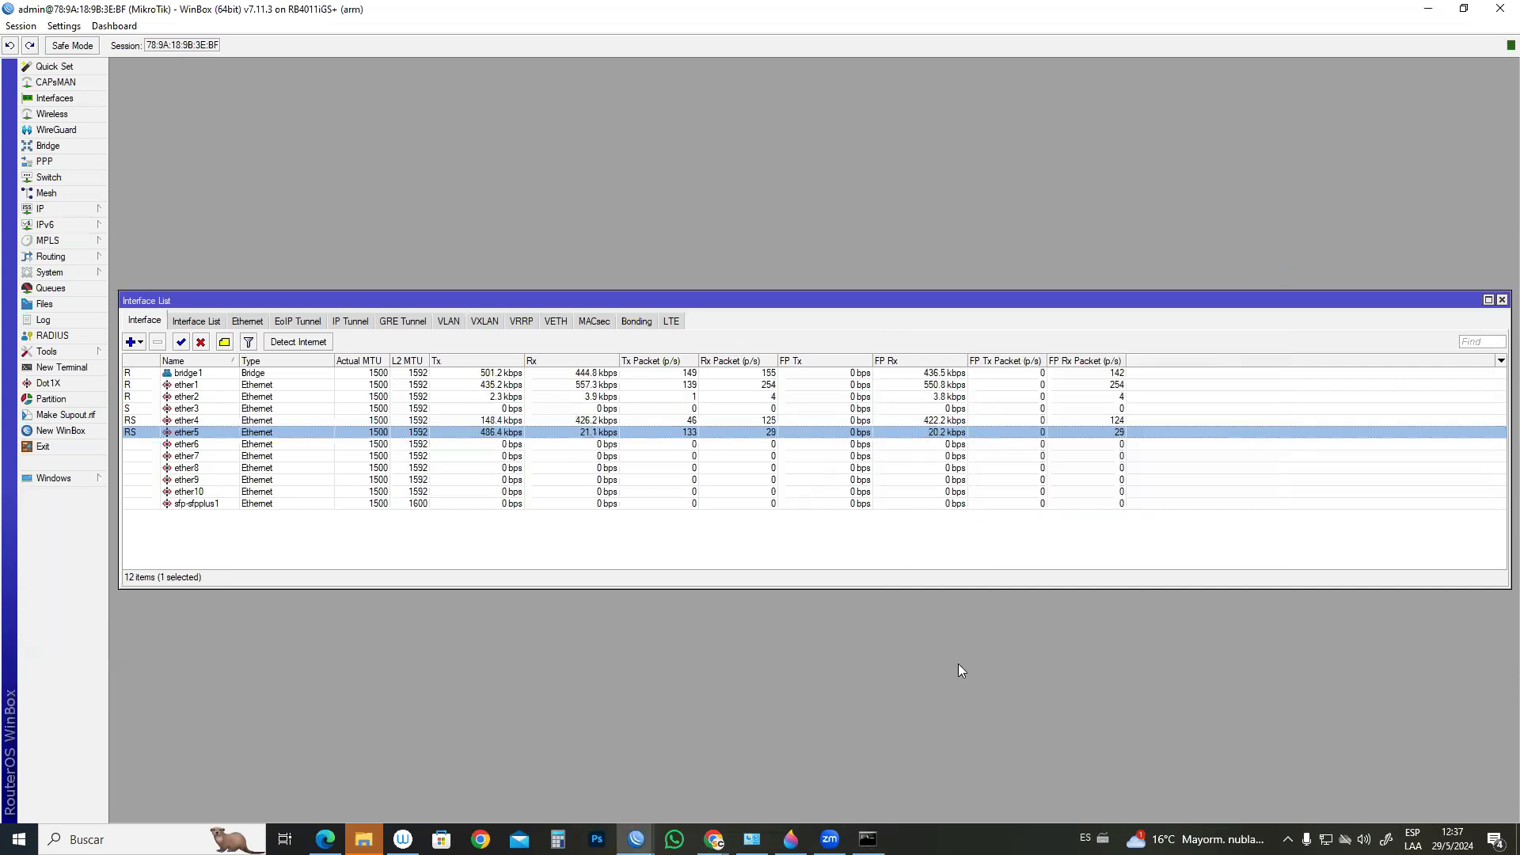
- Review the trace output once more, then minimize the command prompt and close the interface list
left_click(867, 840)
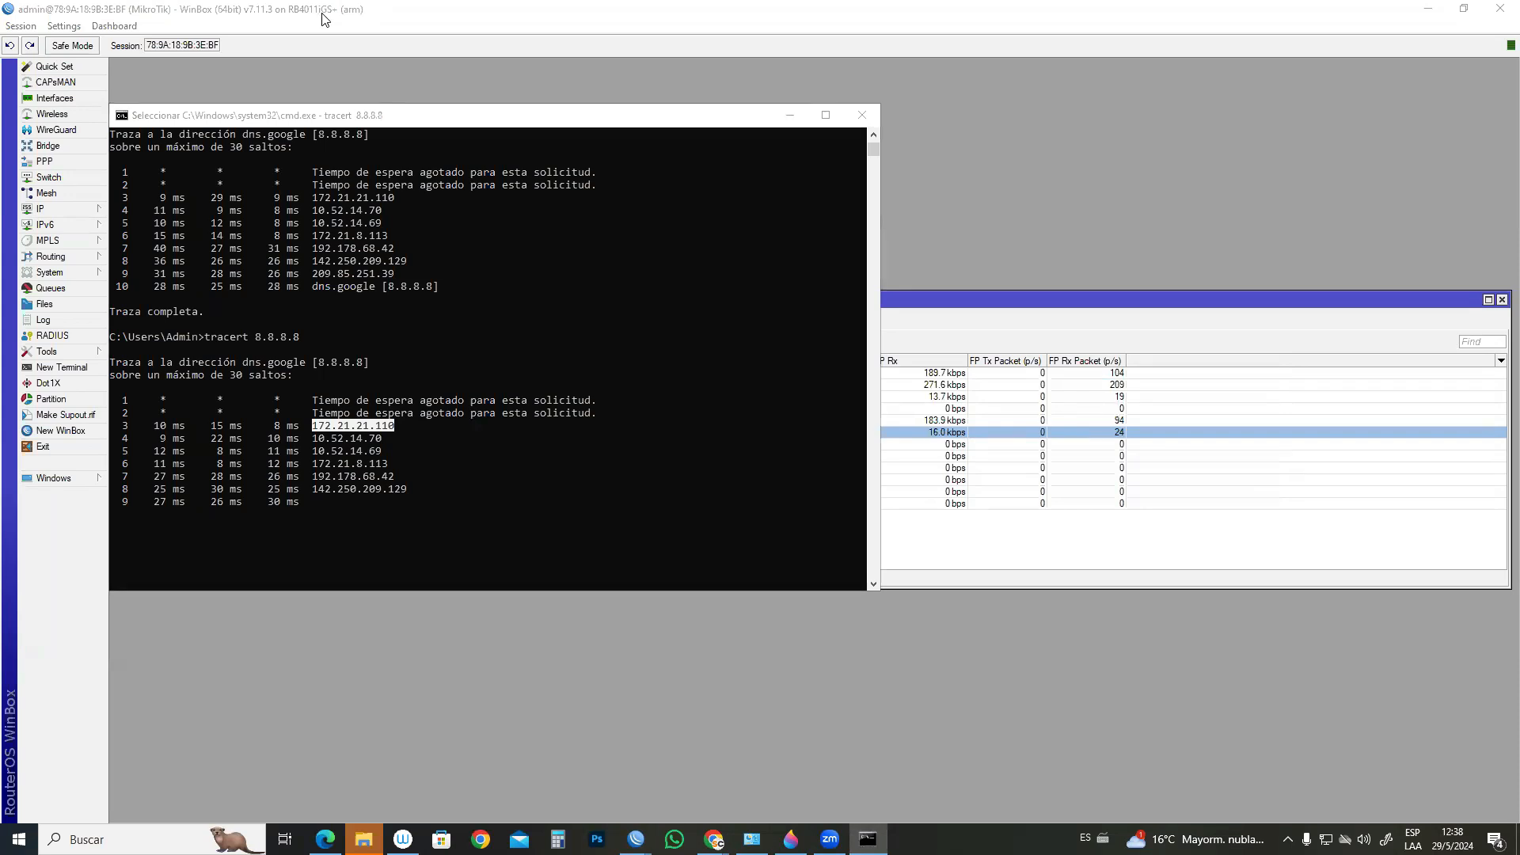
left_click(791, 117)
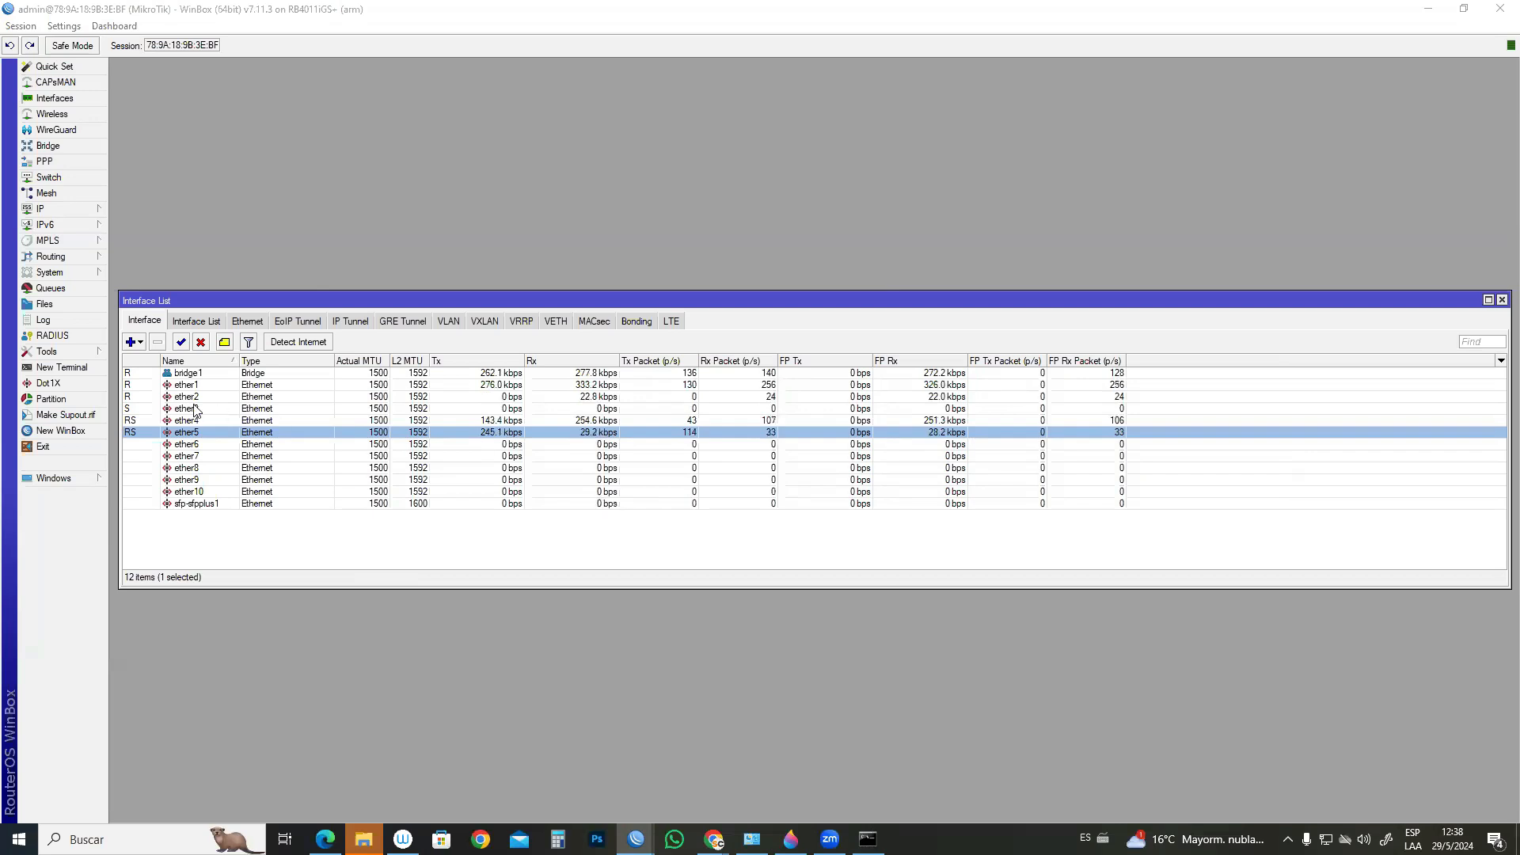
left_click(1502, 300)
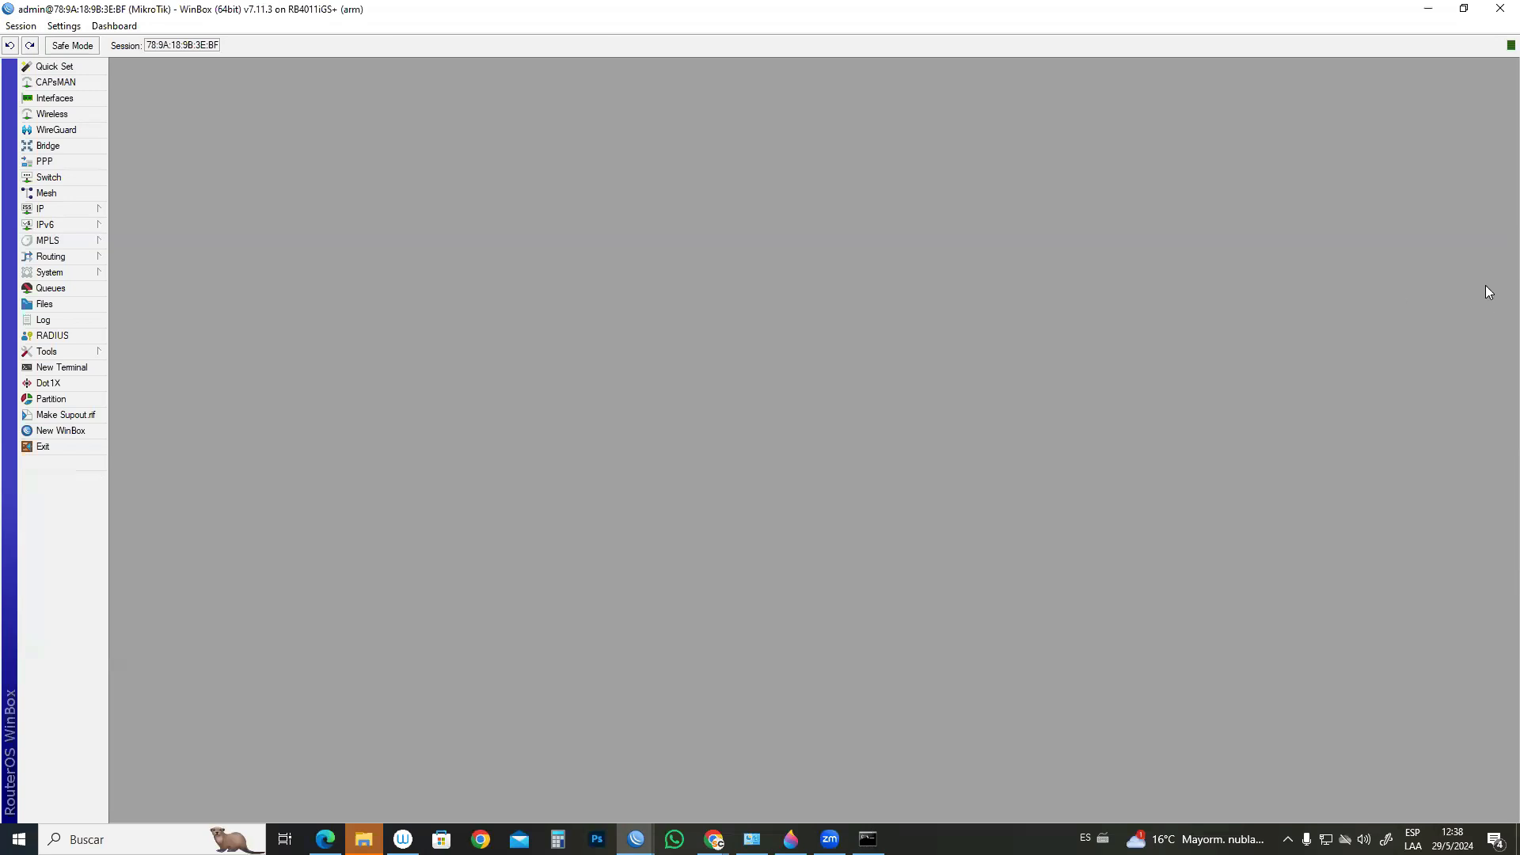
- Switch to the Chrome window with the WireGuard webinar article and open the Sincables store's home page
left_click(715, 839)
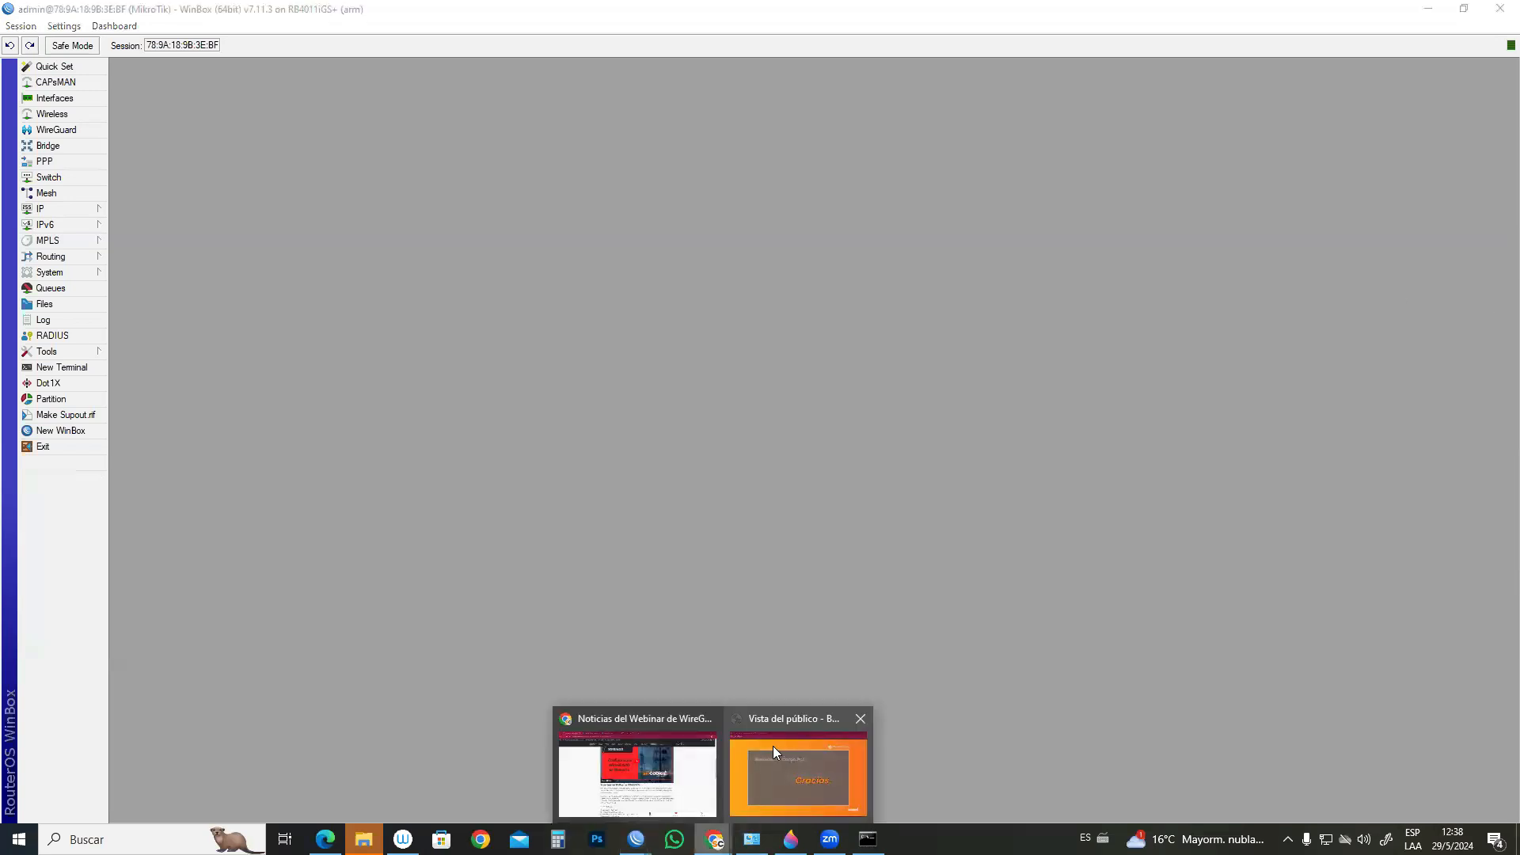
left_click(671, 772)
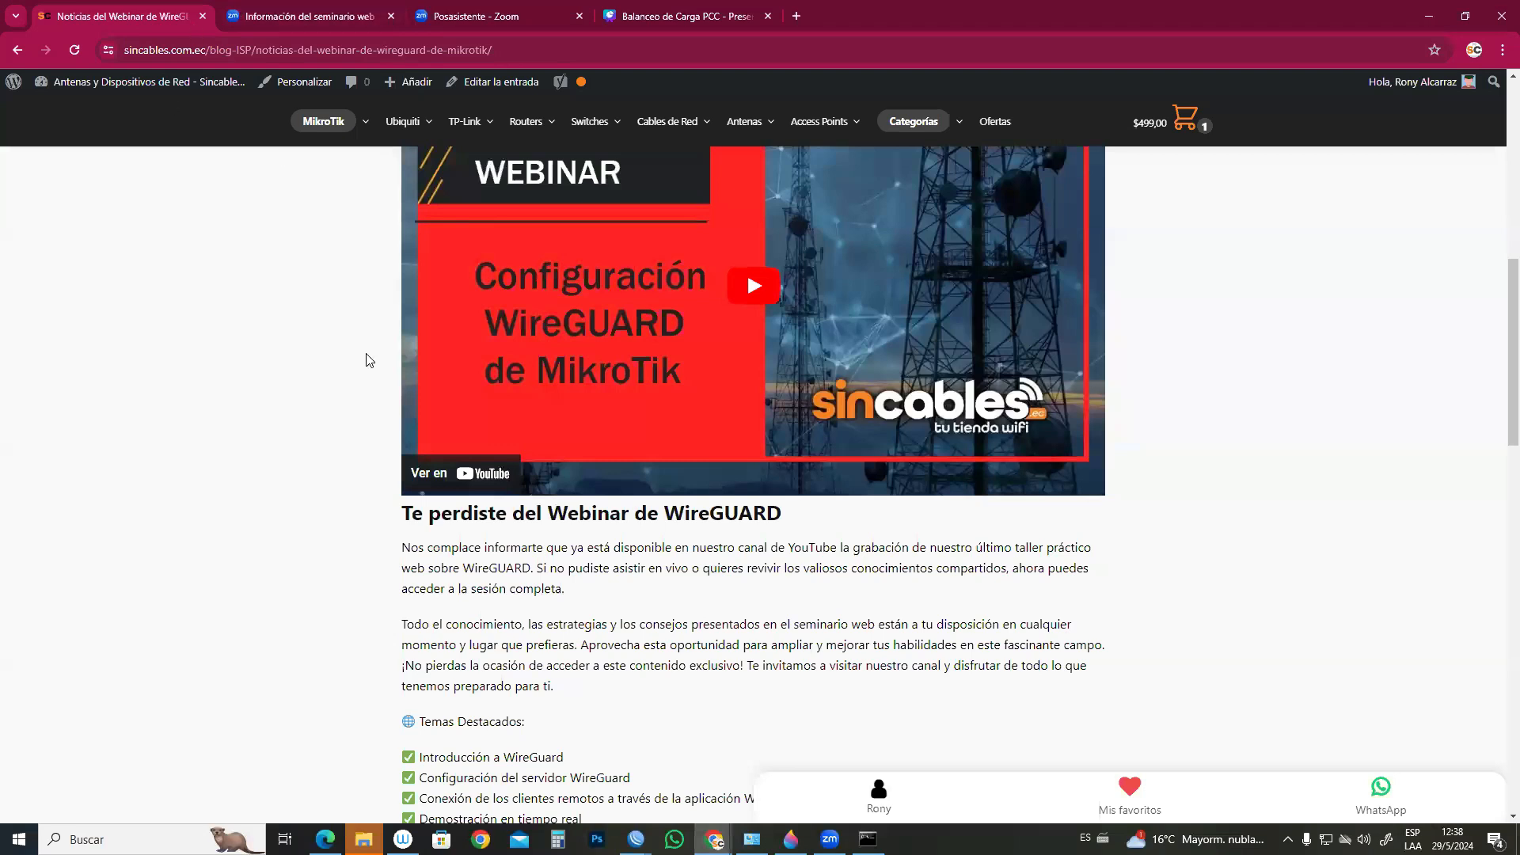
scroll(341, 310, "up", 10)
left_click(372, 172)
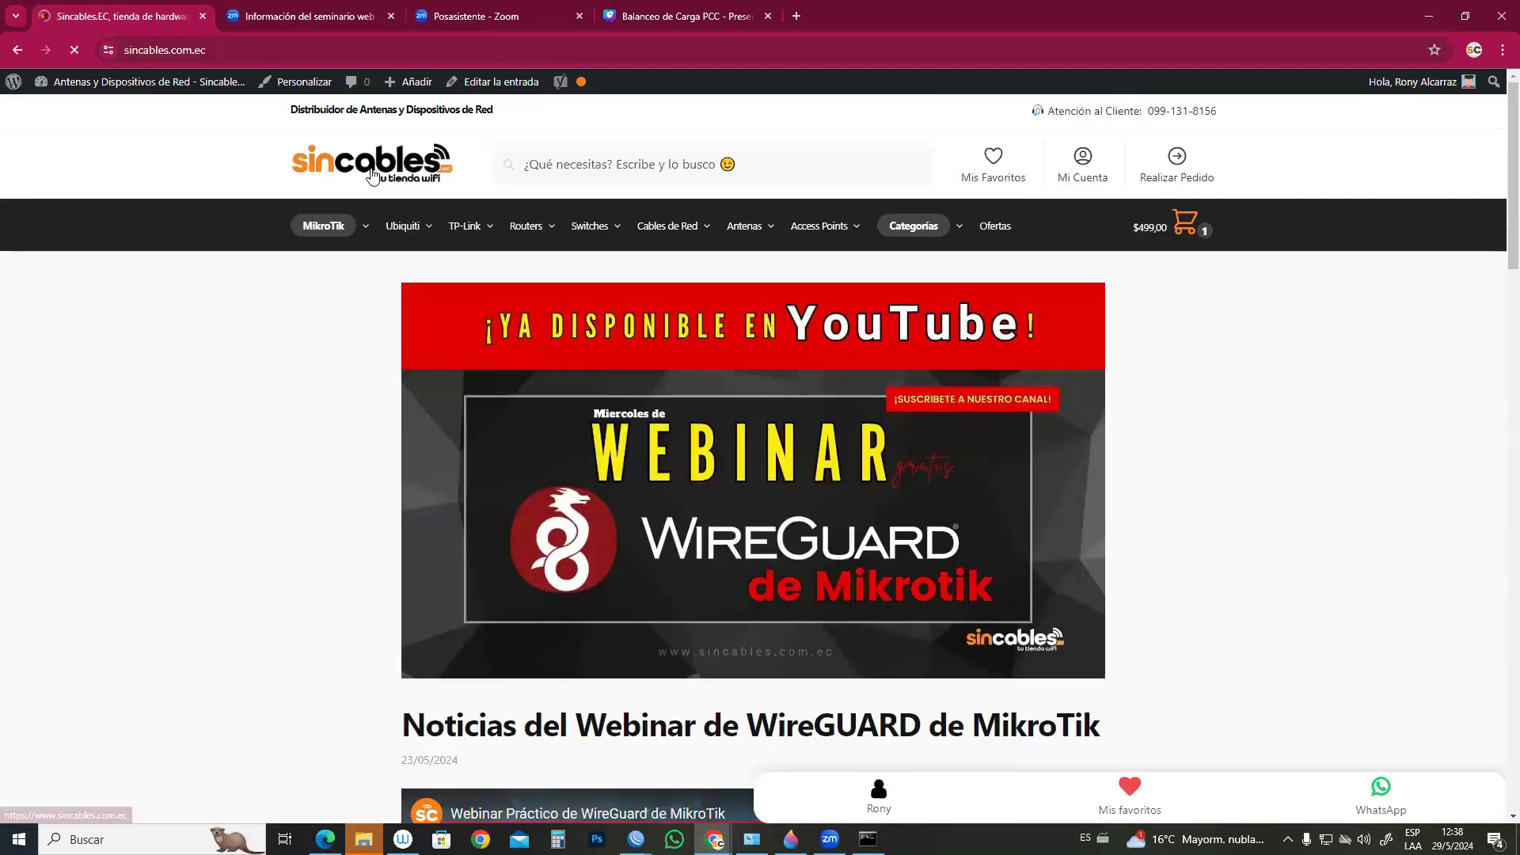
- Open the "¡Opina y gana!" page from the "Te puede interesar" links in the store's footer
scroll(475, 546, "down", 5)
scroll(479, 560, "down", 15)
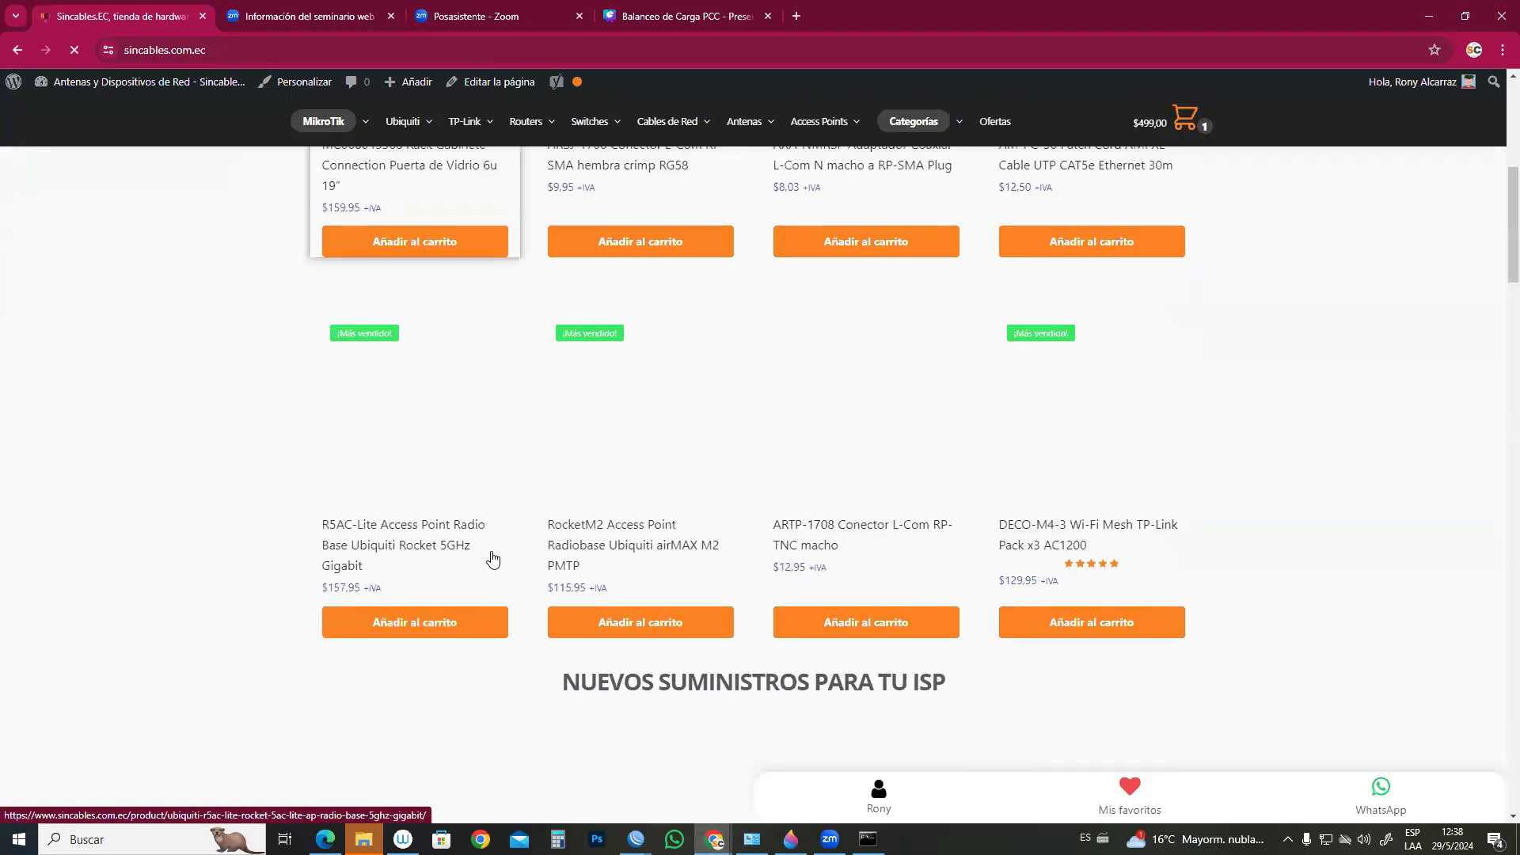
scroll(525, 588, "down", 10)
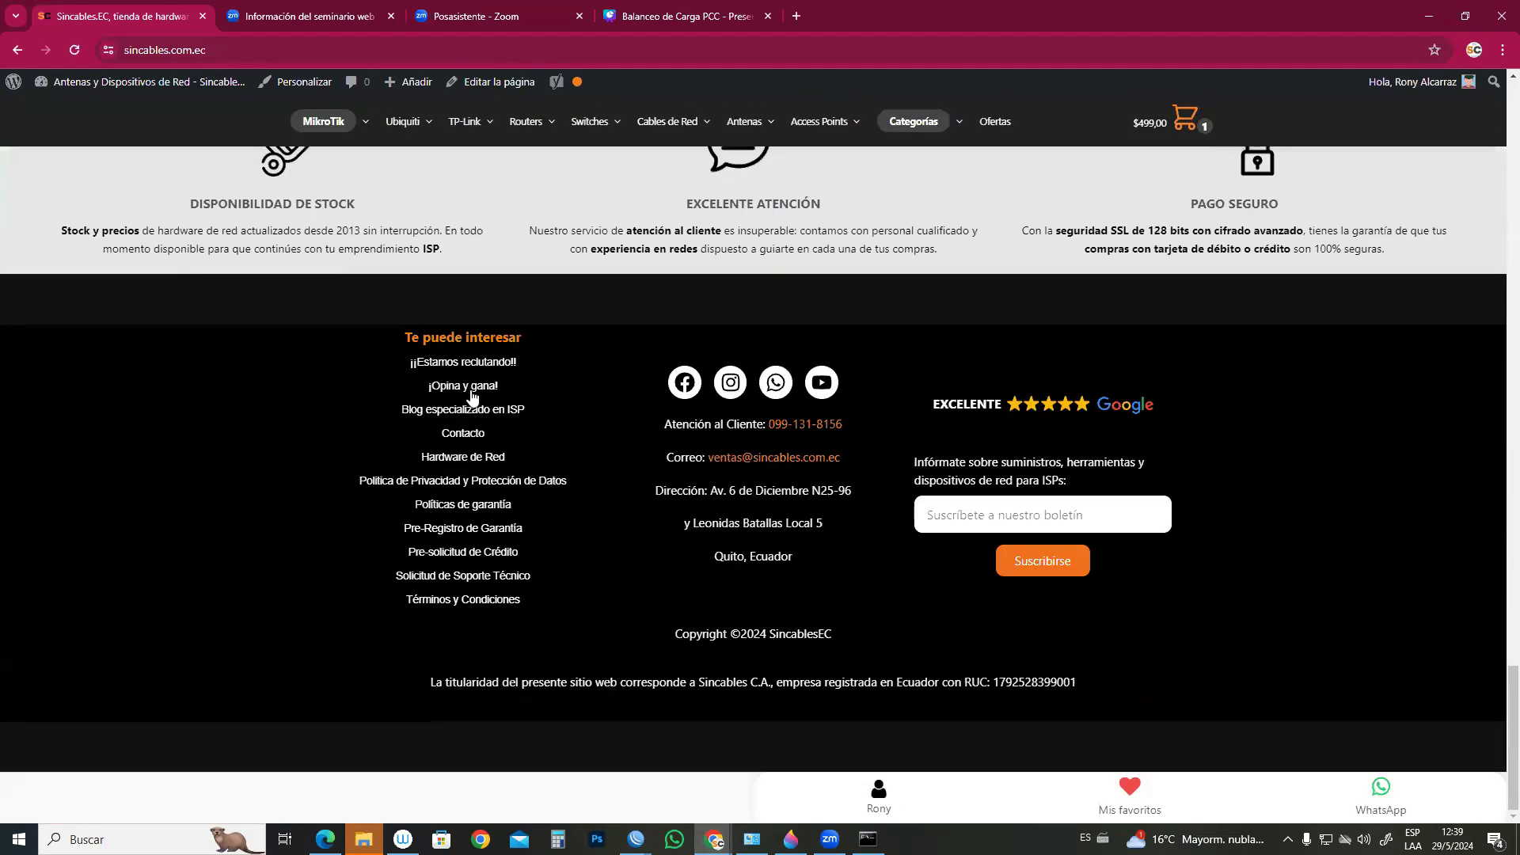
left_click(471, 393)
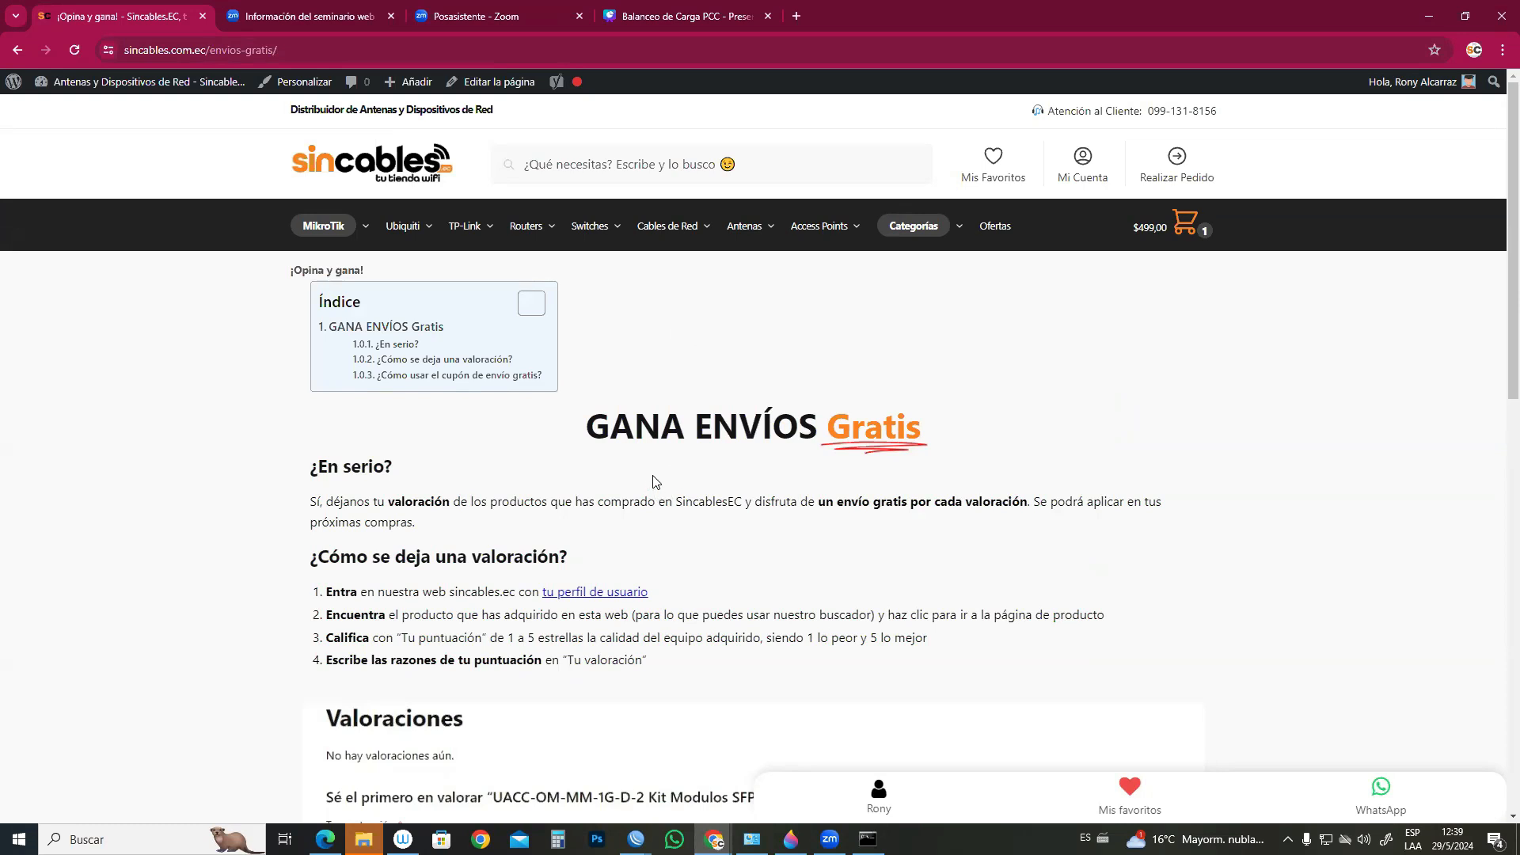
- Return to the store's home page and open the NetBox 5 access point's product page from "MÁS OFERTAS PARA TUS REDES"
left_click(405, 152)
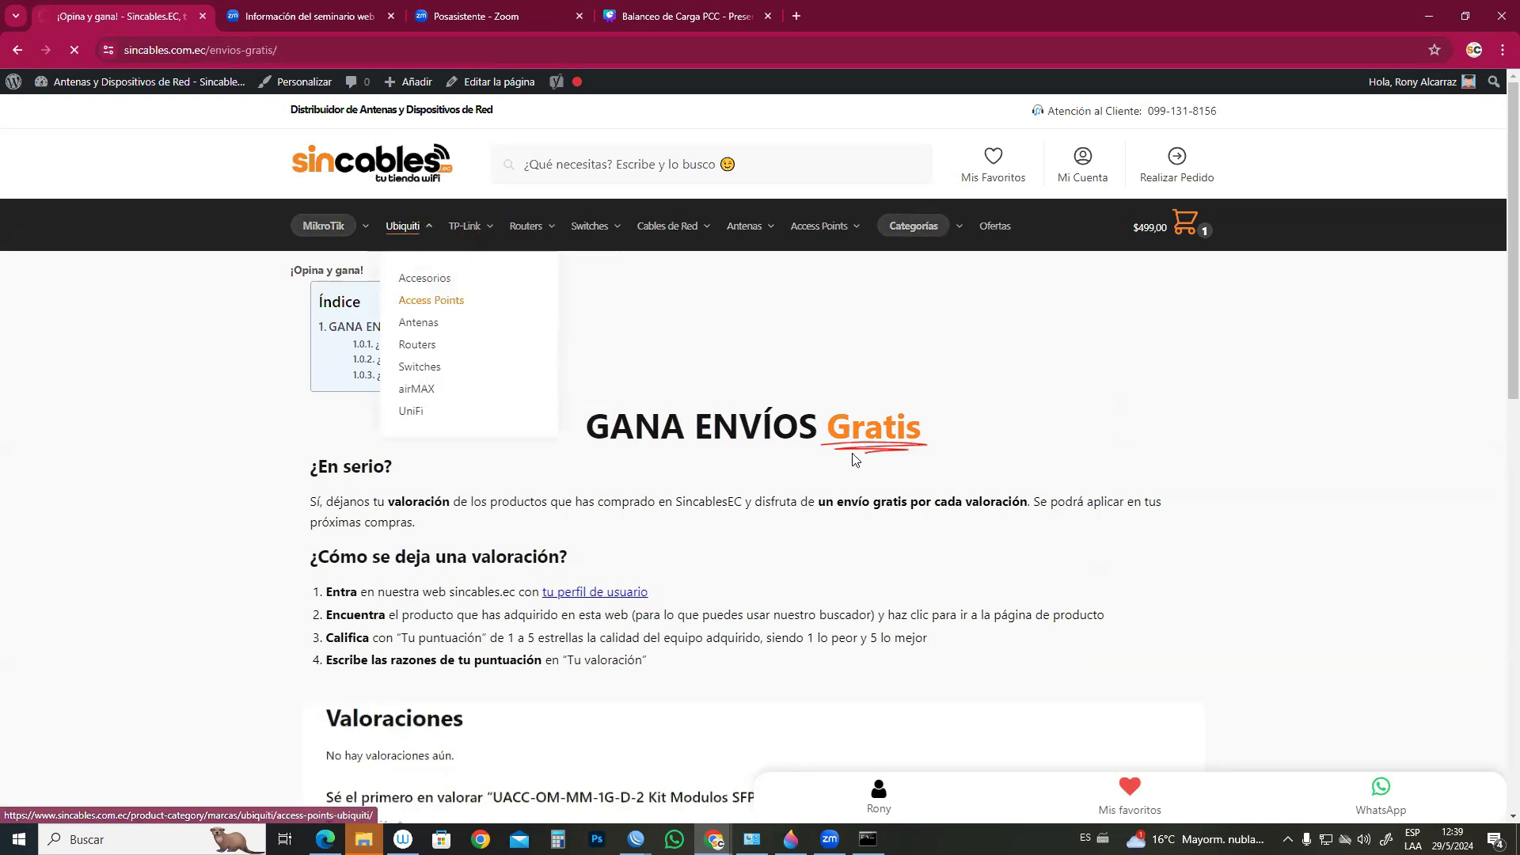
scroll(713, 491, "down", 3)
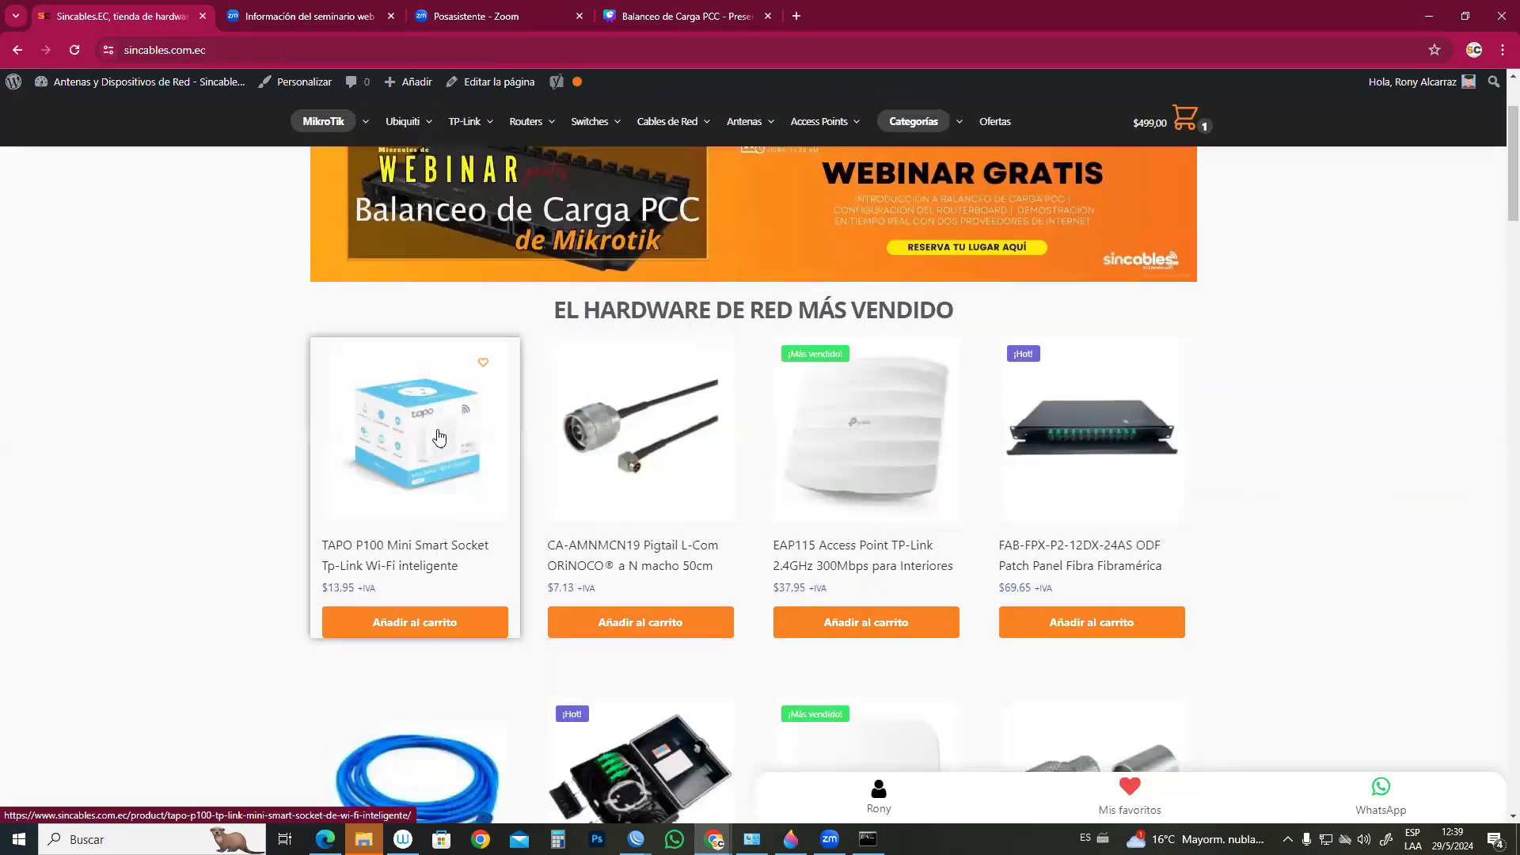
scroll(736, 522, "down", 18)
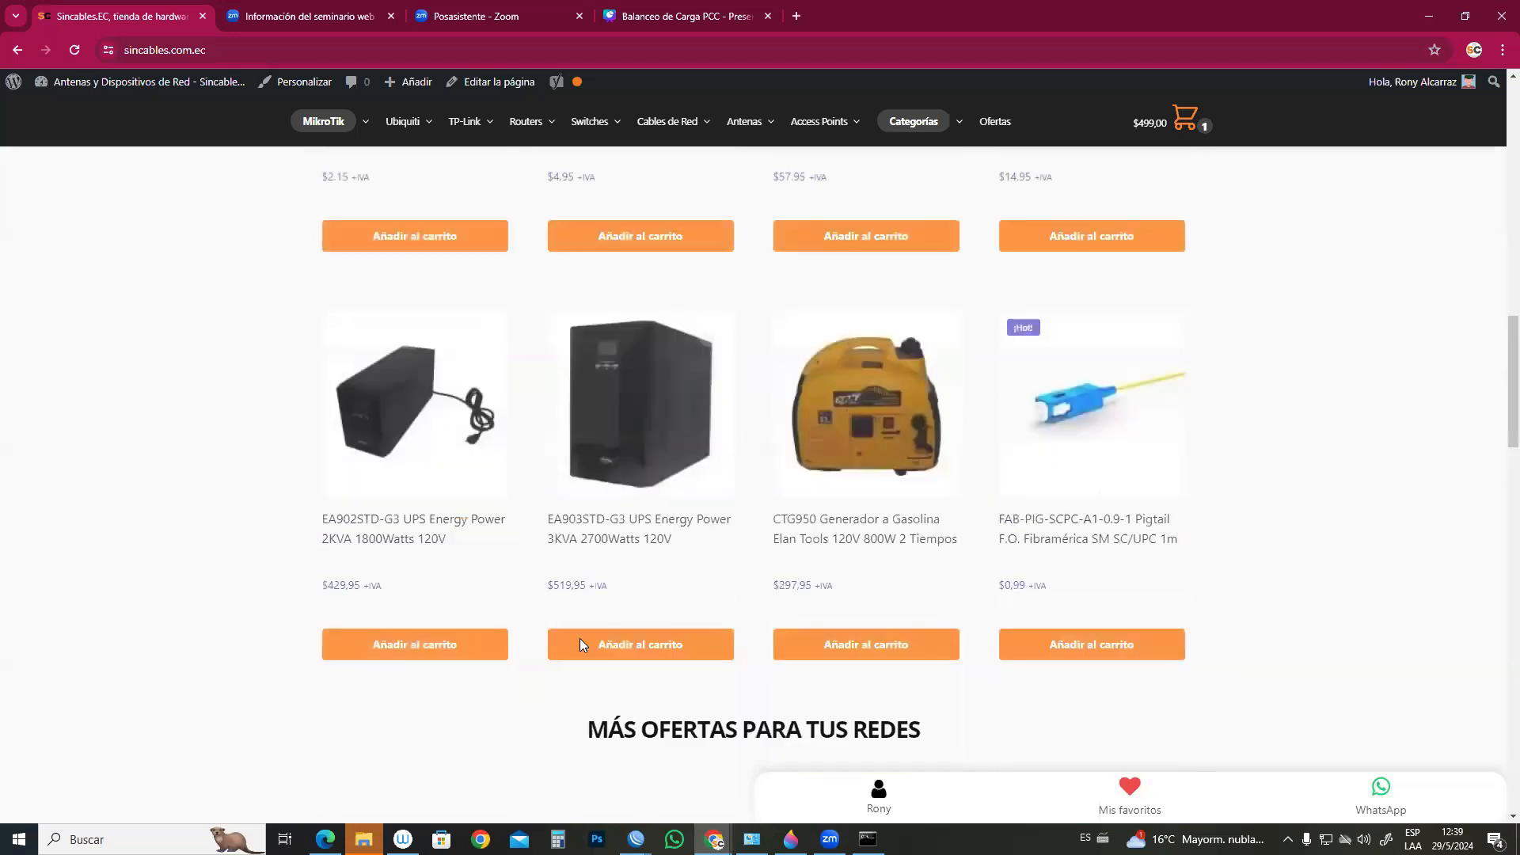
scroll(750, 590, "down", 5)
scroll(670, 546, "up", 2)
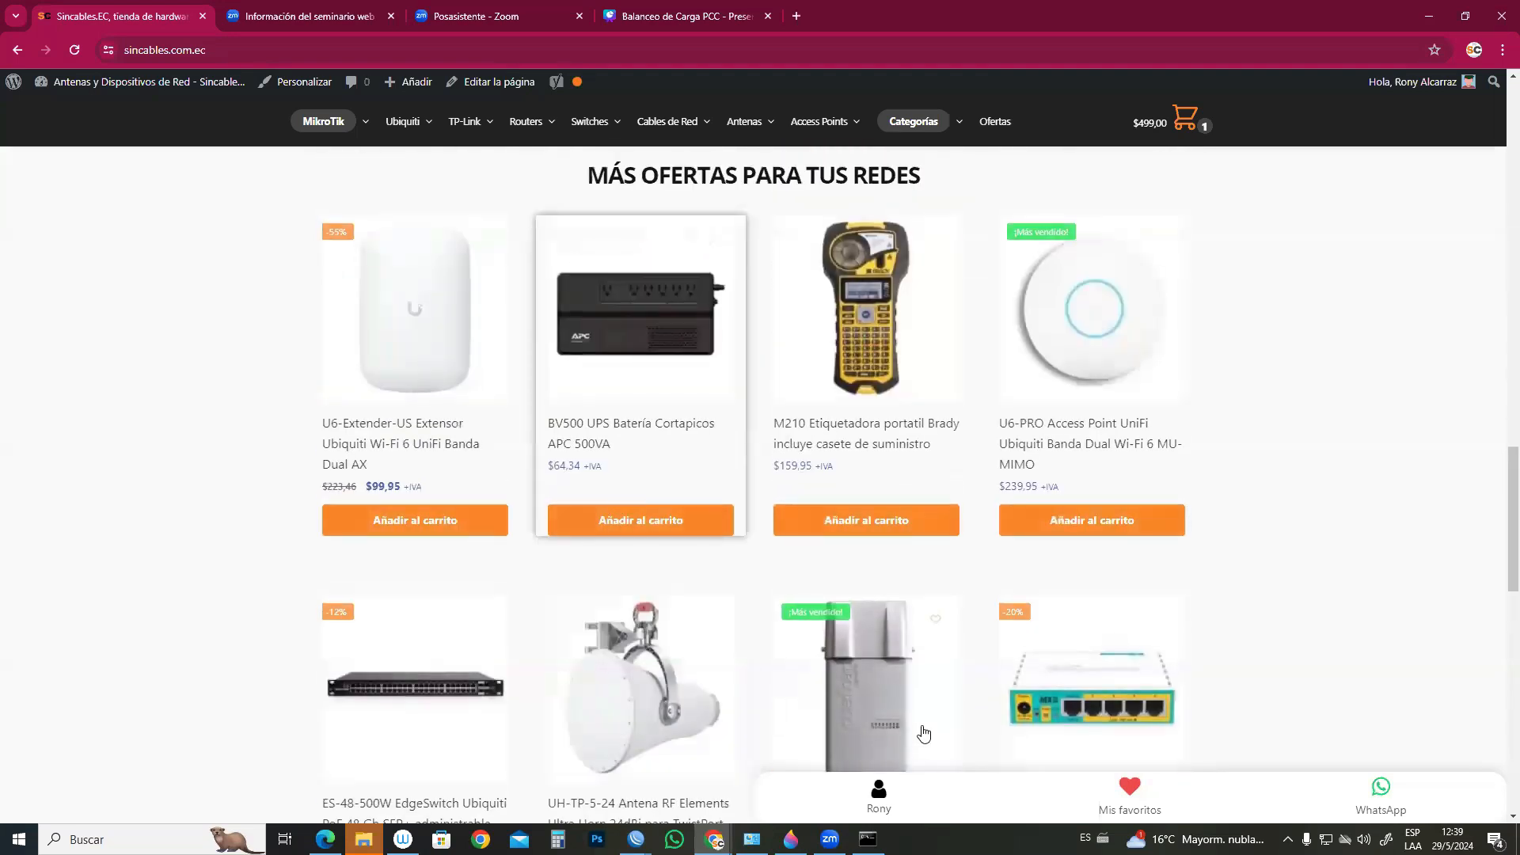
left_click(855, 675)
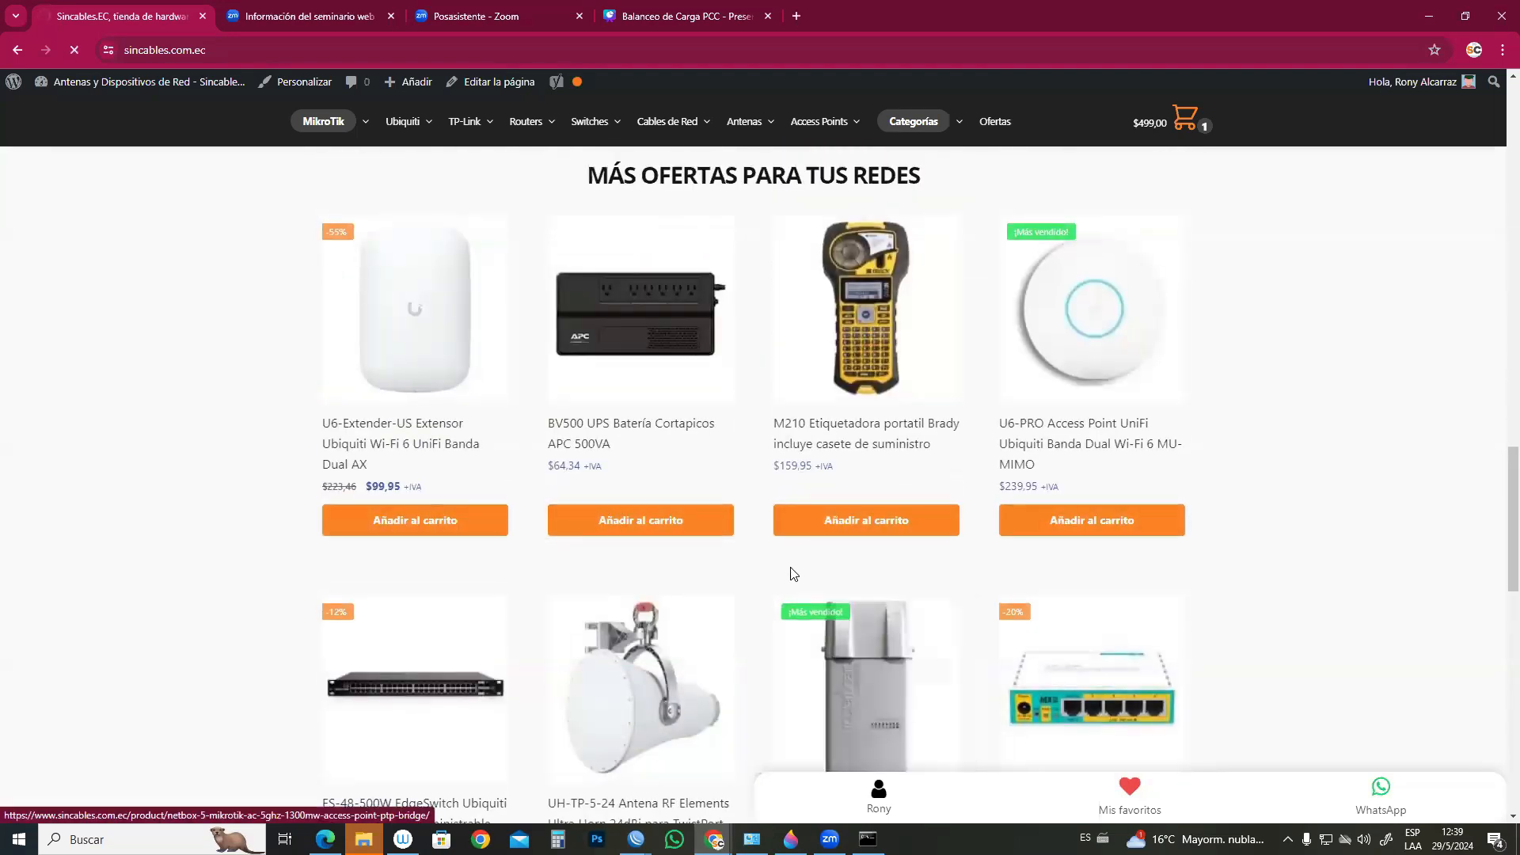
- Go to the Valoraciones section of the NetBox 5 page and examine the form for leaving a rating and review
scroll(518, 547, "down", 20)
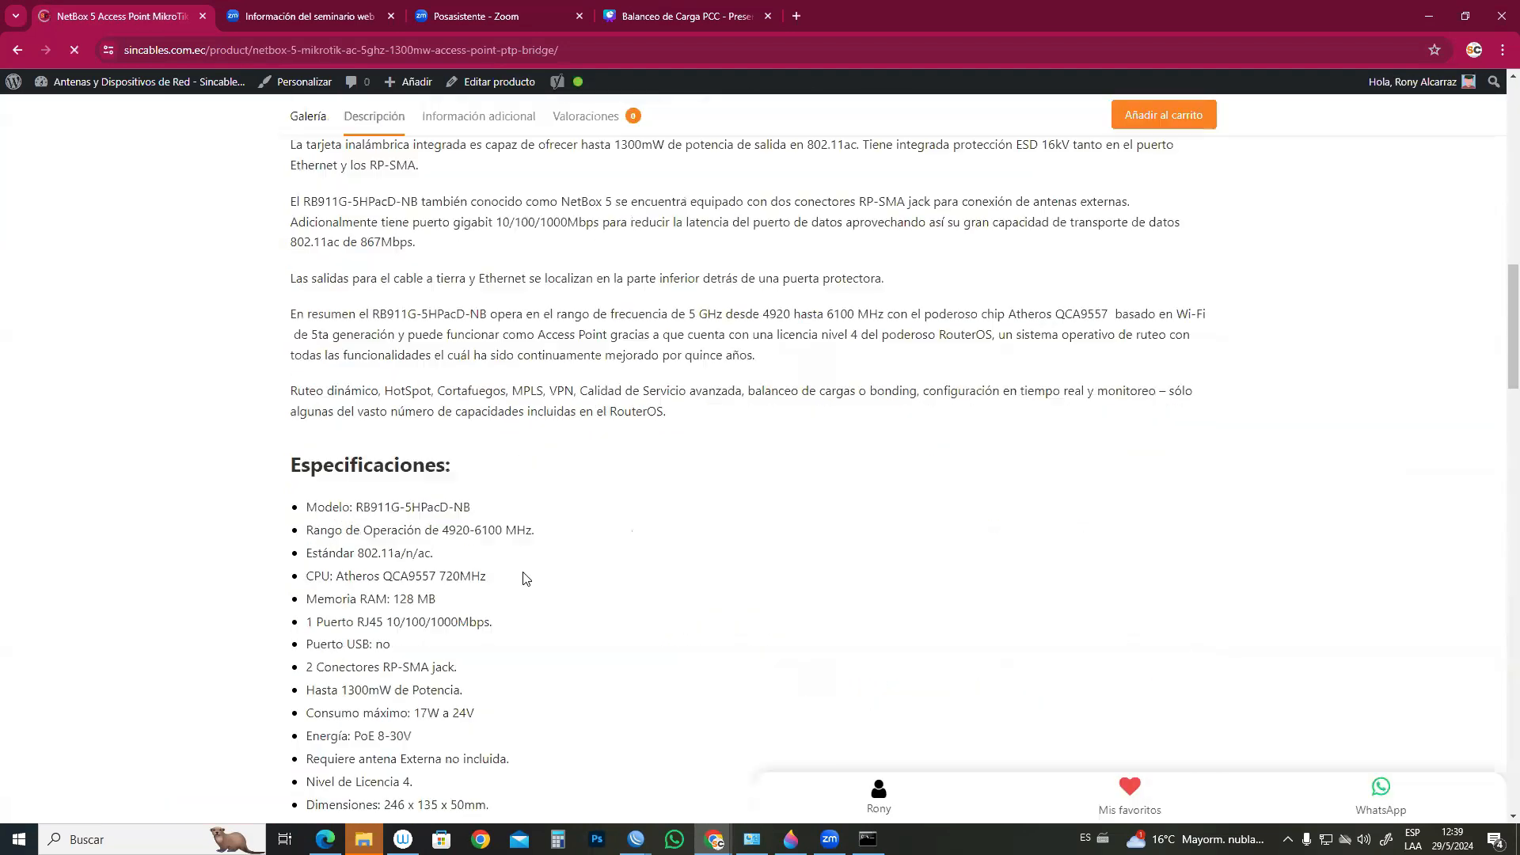
scroll(426, 539, "down", 3)
left_click(372, 305)
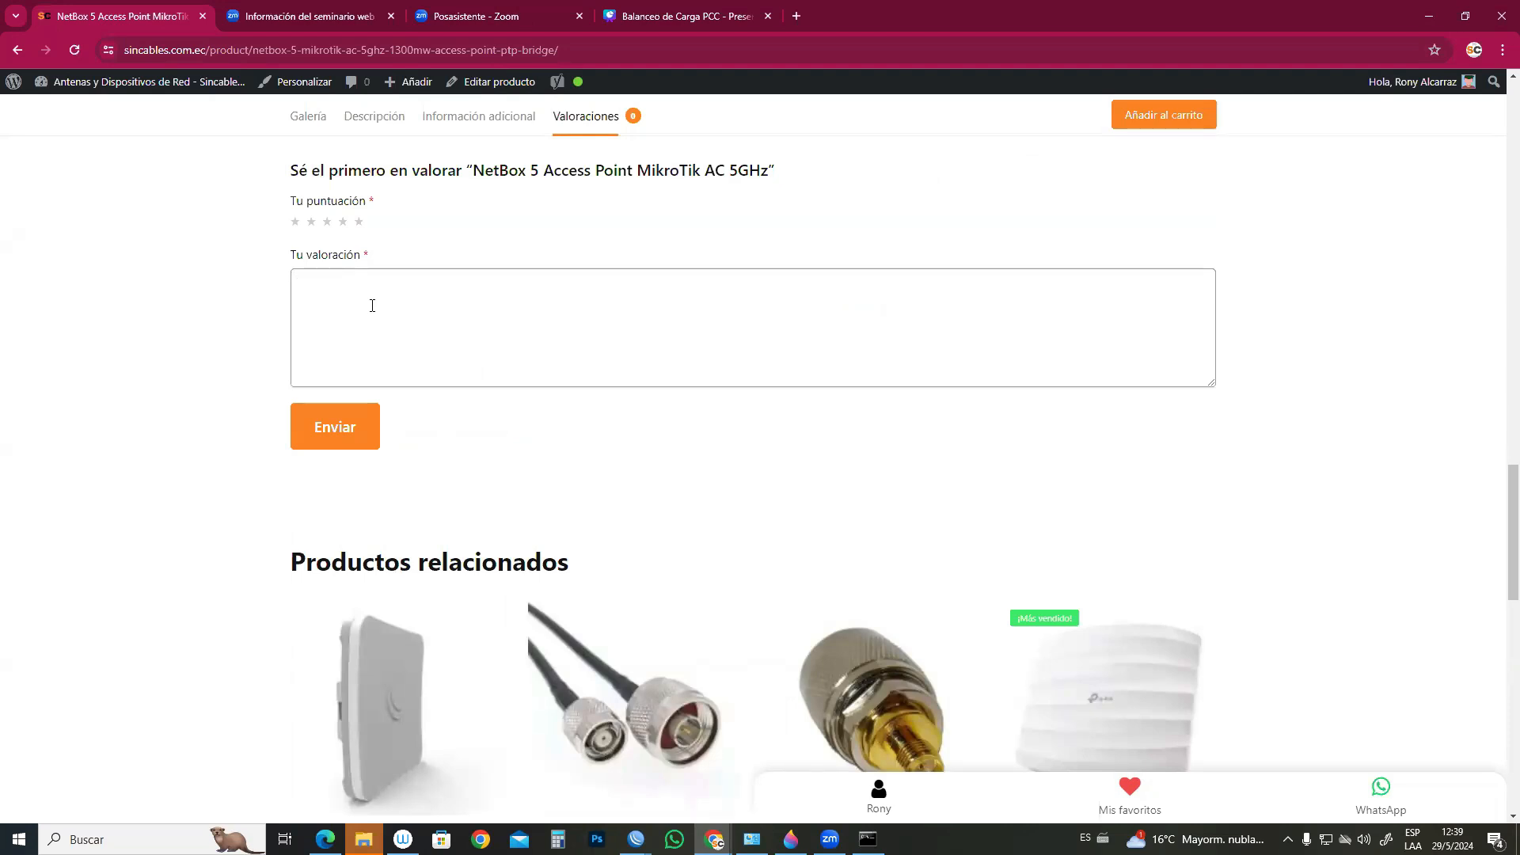
scroll(319, 427, "up", 7)
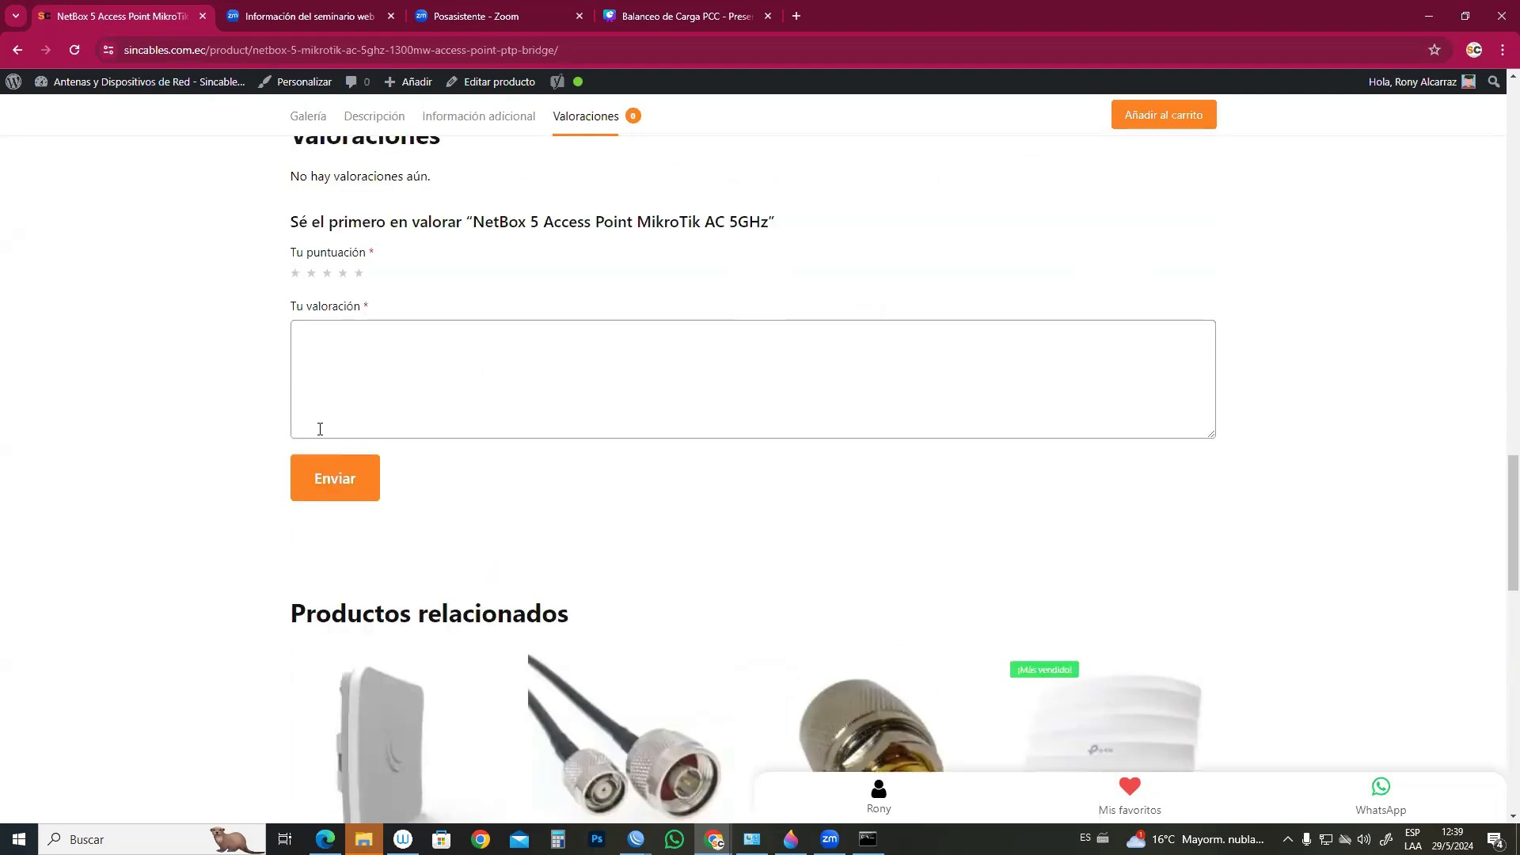
- Highlight the customer service phone number in the NetBox 5 page's header and return to the store's home page
scroll(462, 552, "up", 20)
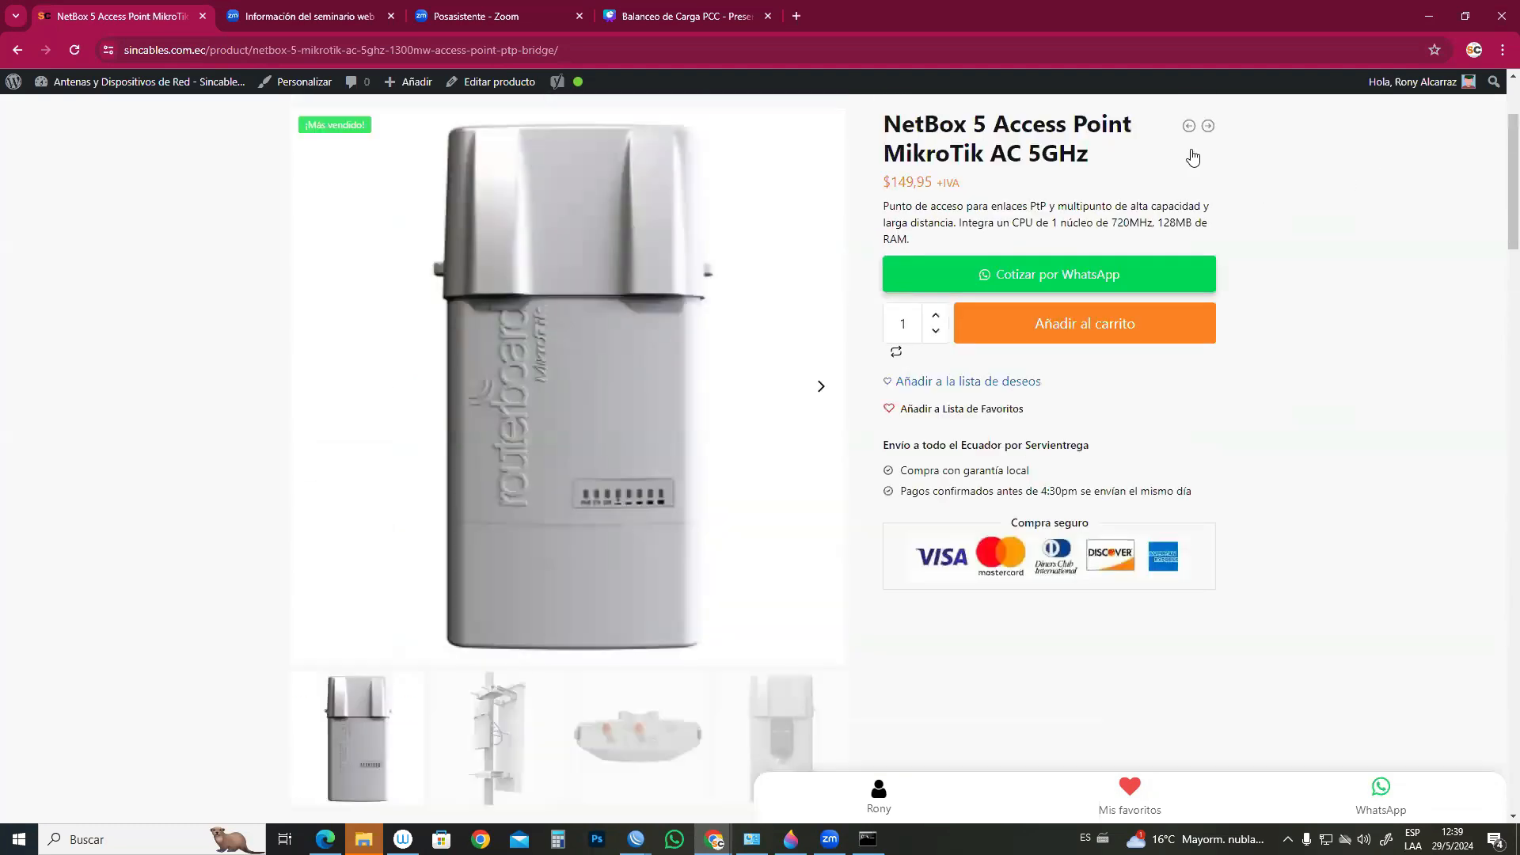
left_click_drag(1219, 112, 1145, 115)
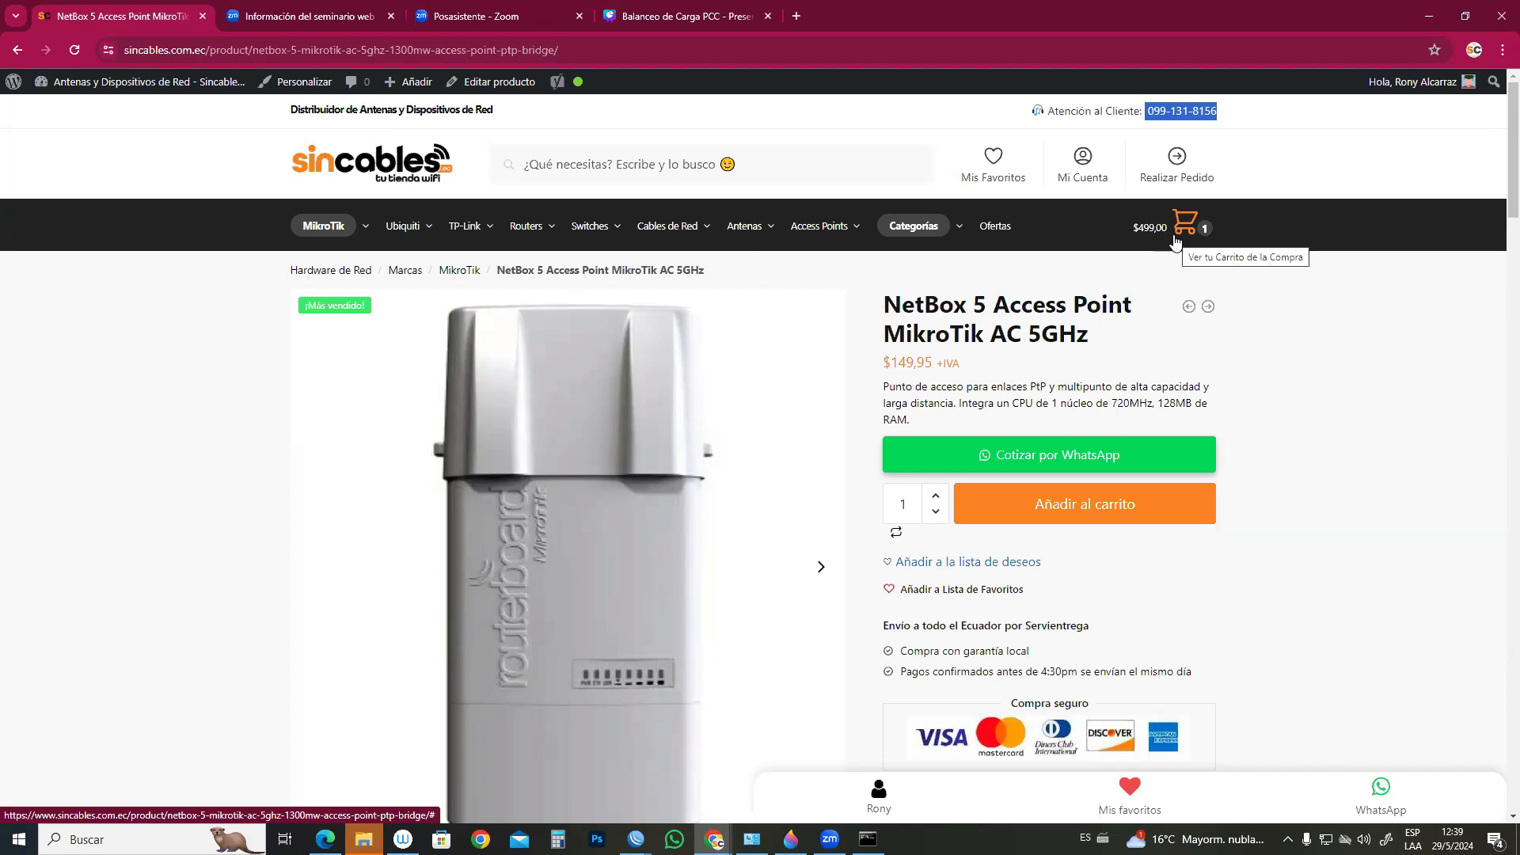
left_click(815, 110)
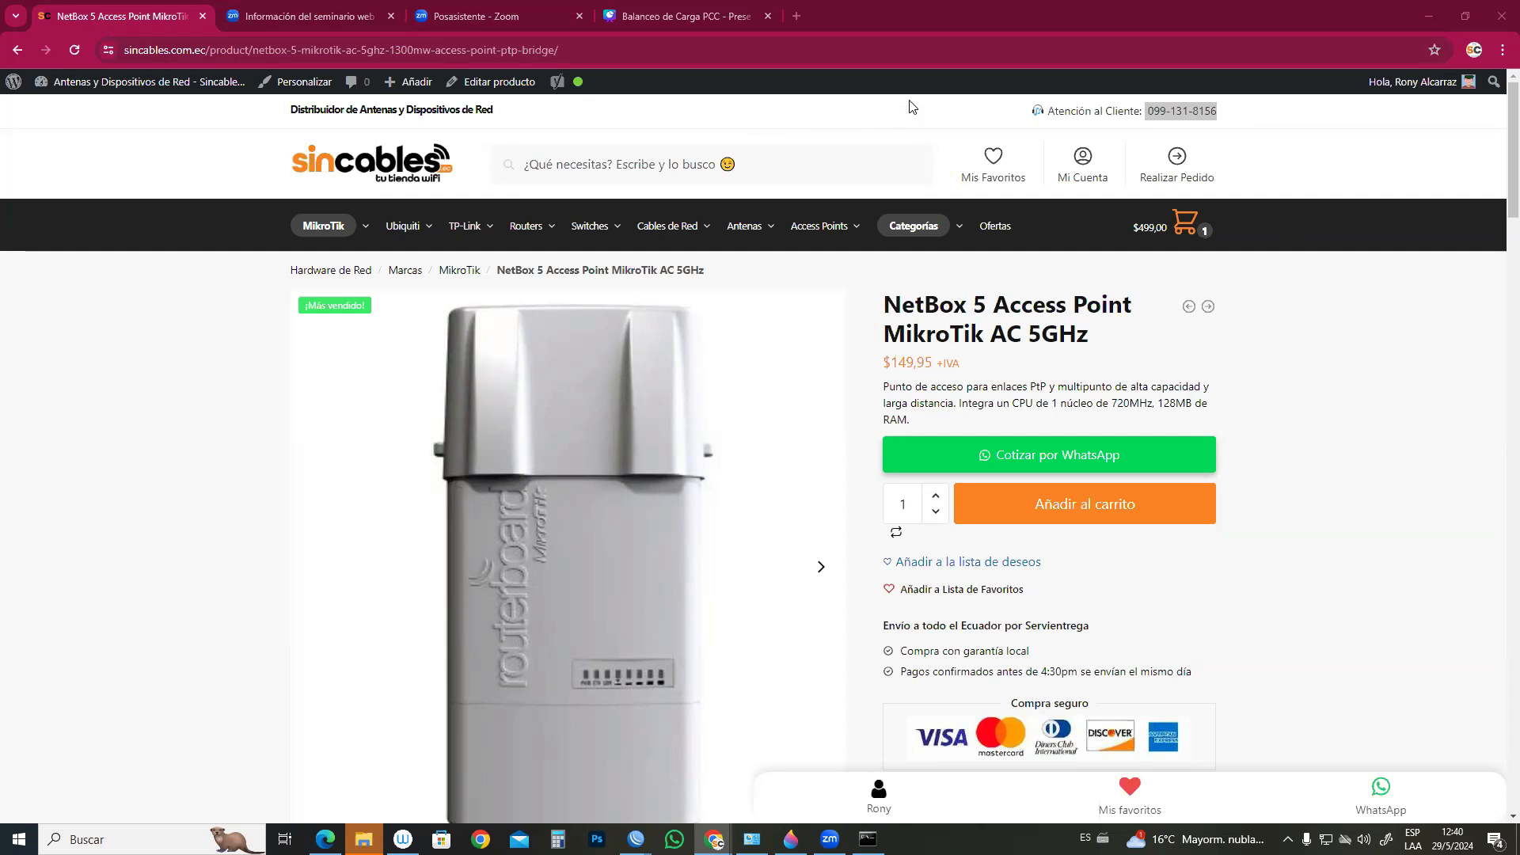
left_click(356, 184)
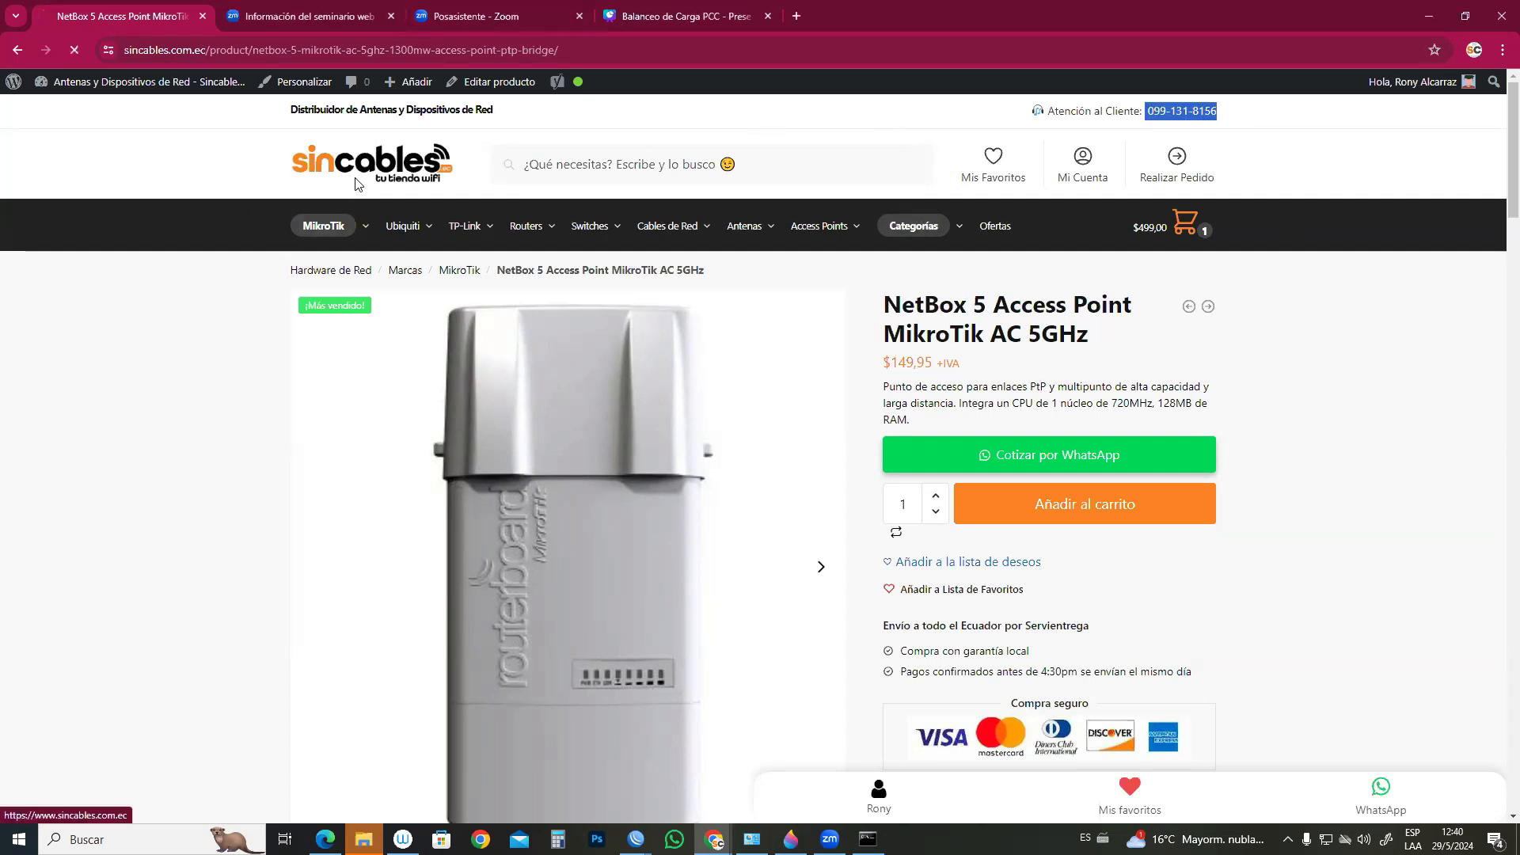